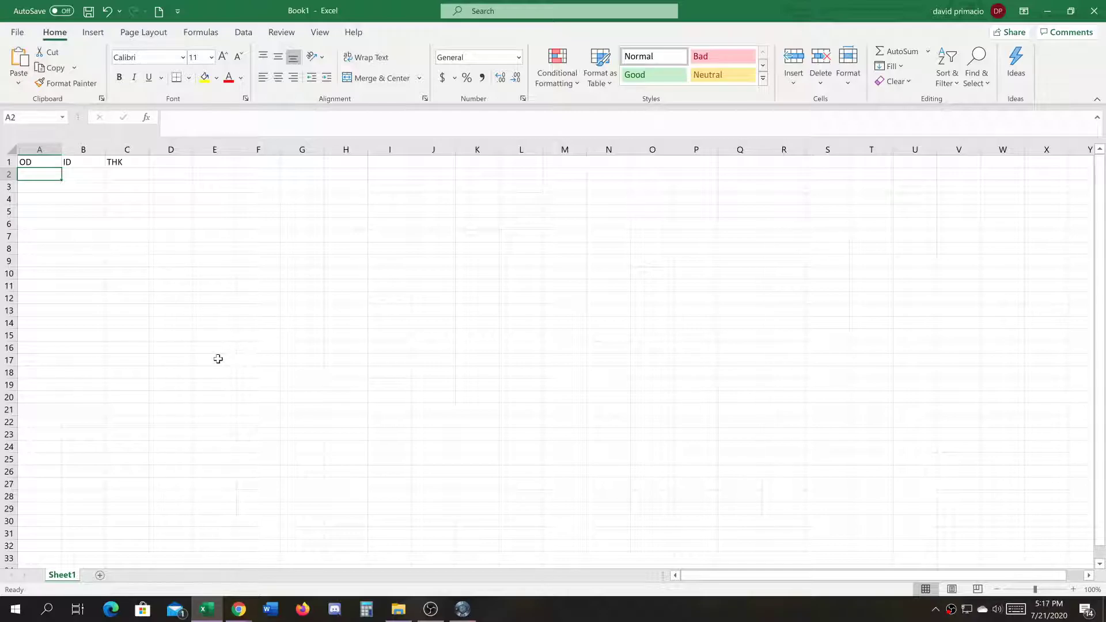
Step: Fill row 2 with OD 0.25, ID 0.125 and THK 0.0625
text(0.25)
key(Return)
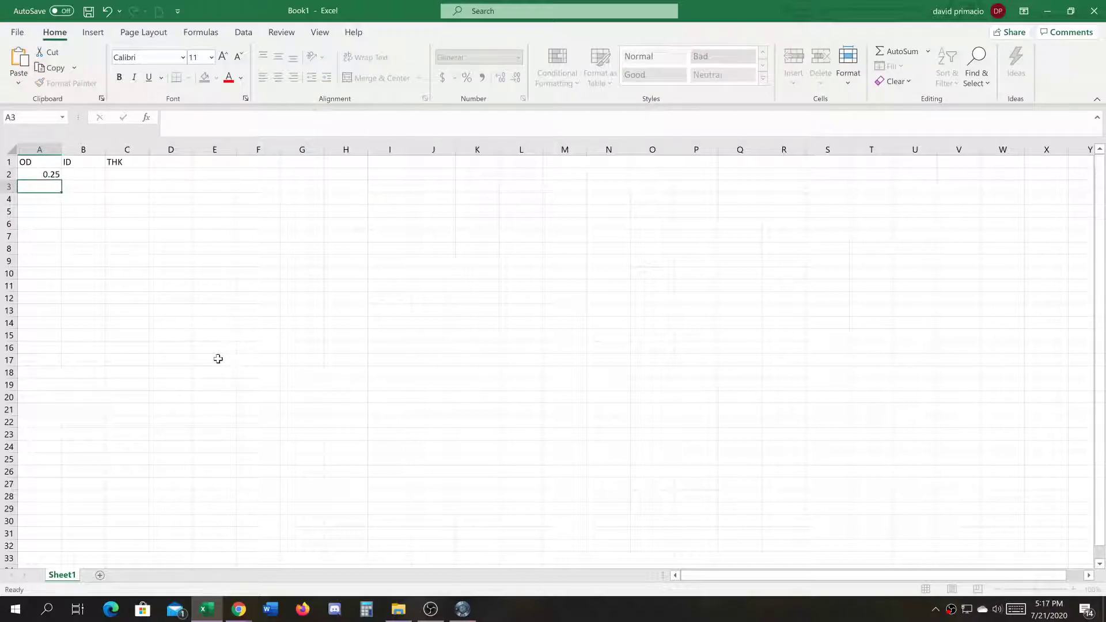
click(79, 176)
text(0.125)
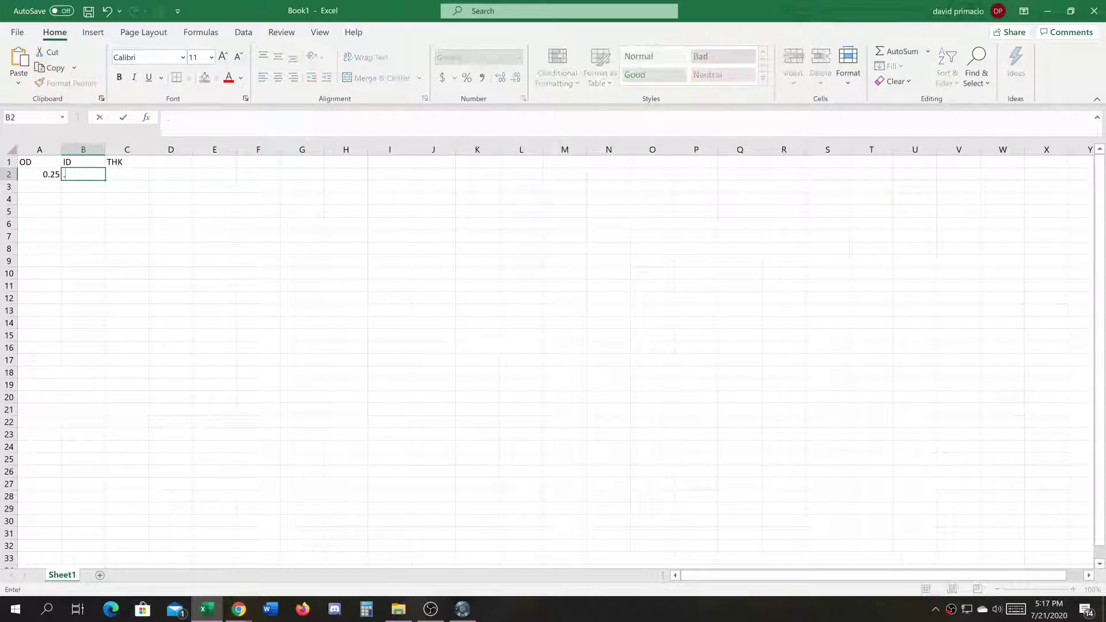
key(Return)
click(125, 174)
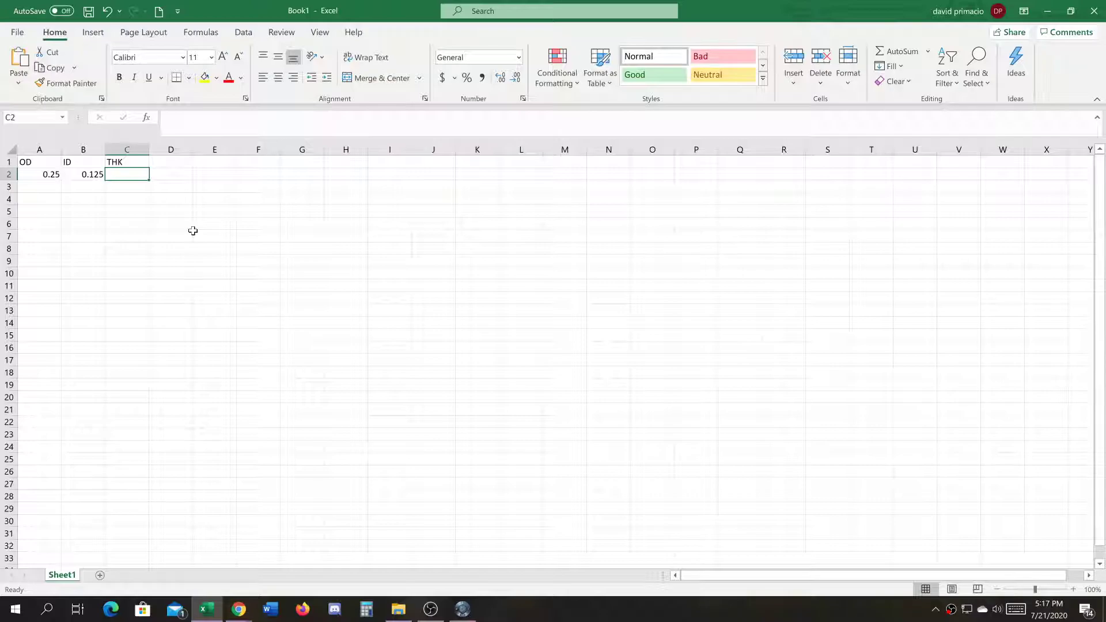
text(.0625)
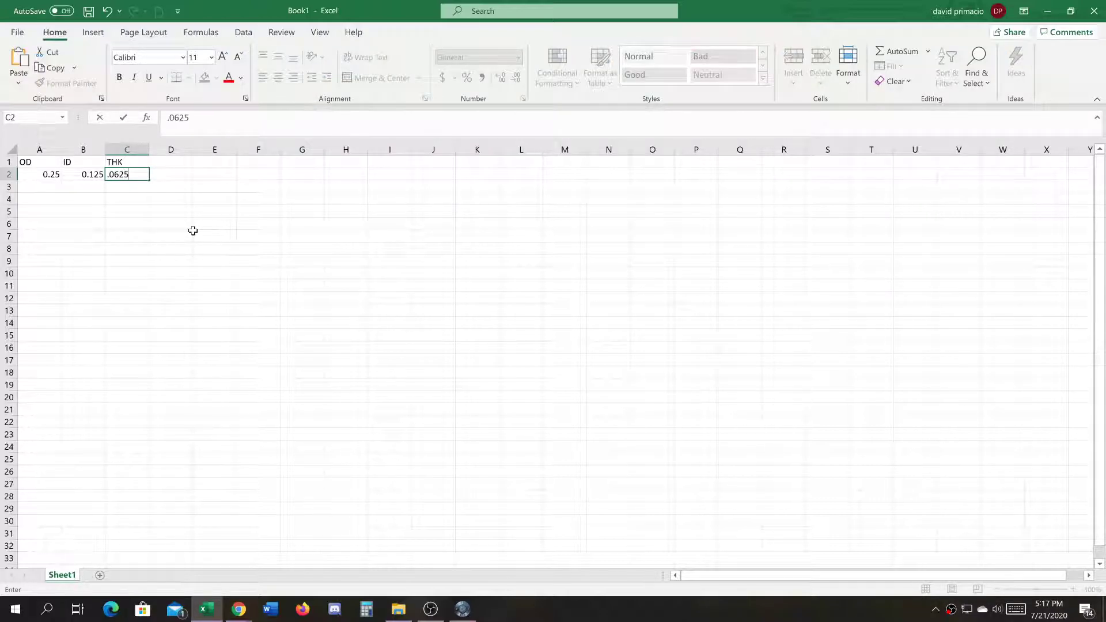
key(Return)
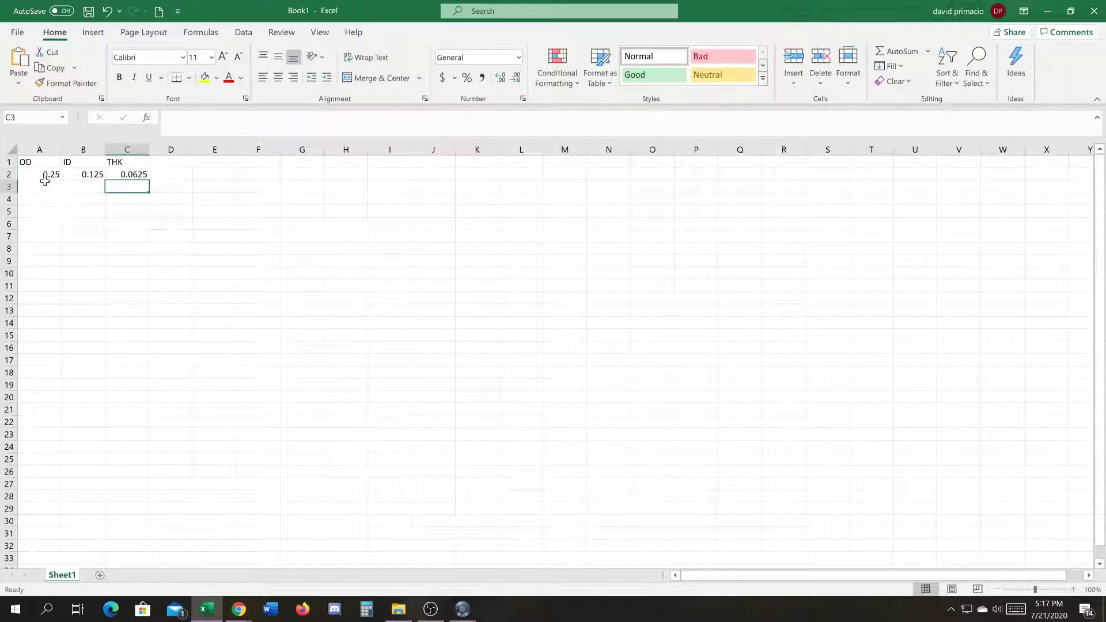
Step: Enter OD .375 and ID .25 in row 3
click(42, 189)
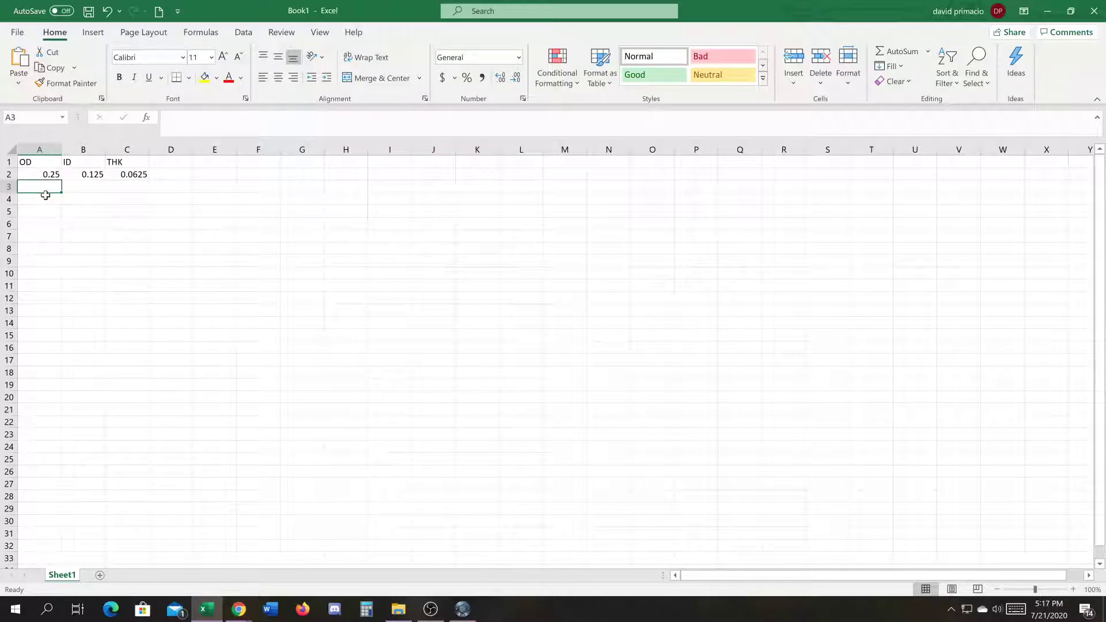
text(.375)
key(Return)
click(89, 190)
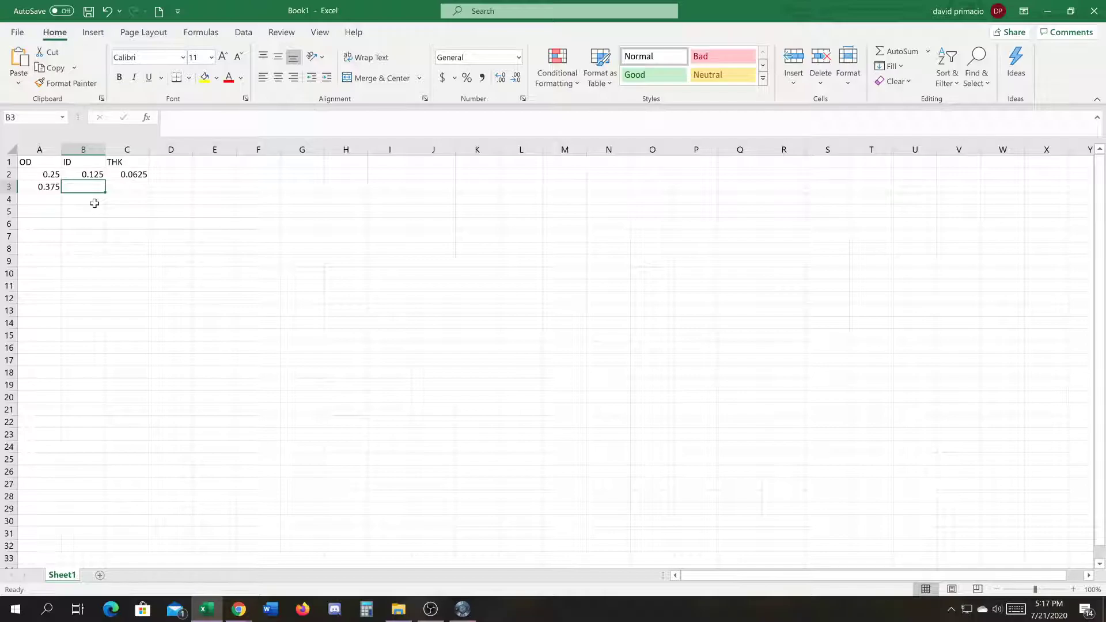
text(.25)
click(93, 204)
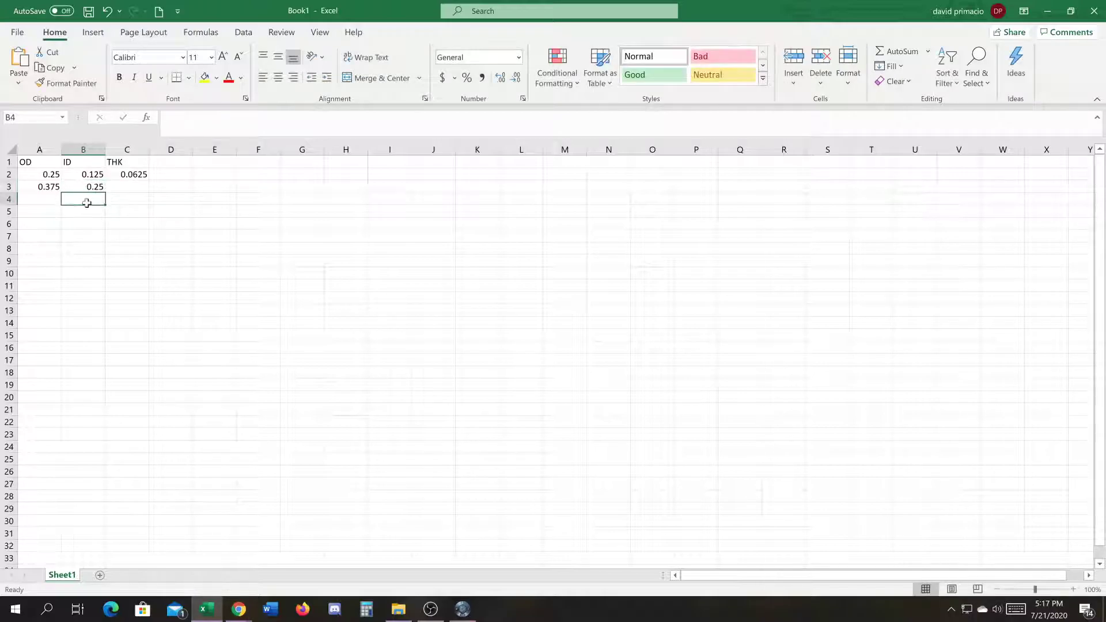
Step: Extend the OD and ID series down to row 18 and copy the 0.0625 thickness down to the same row
drag(32, 174, 106, 378)
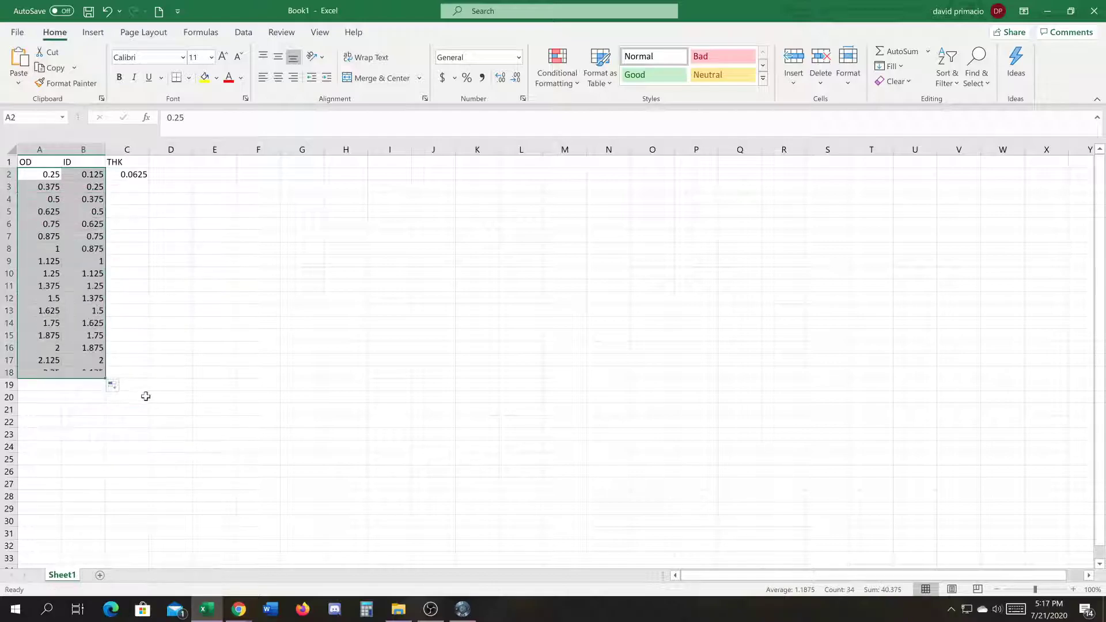
click(162, 348)
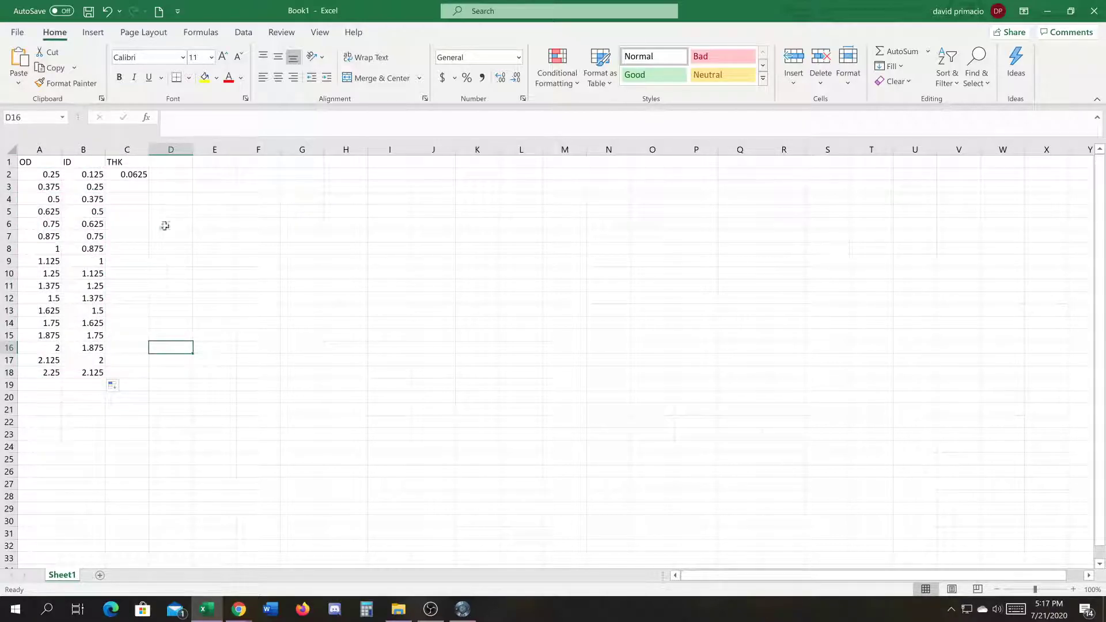
click(144, 176)
drag(149, 183, 137, 377)
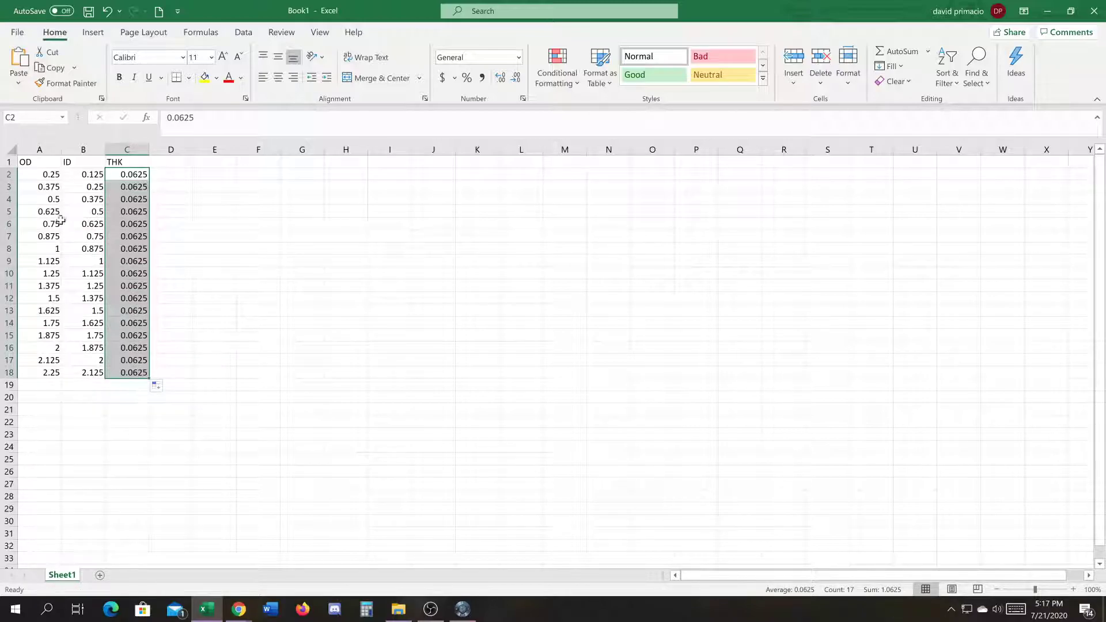
Step: Copy the size data in A2:C18 and paste it directly below, starting at A19
drag(45, 174, 139, 376)
key(ctrl+c)
right_click(133, 217)
click(175, 249)
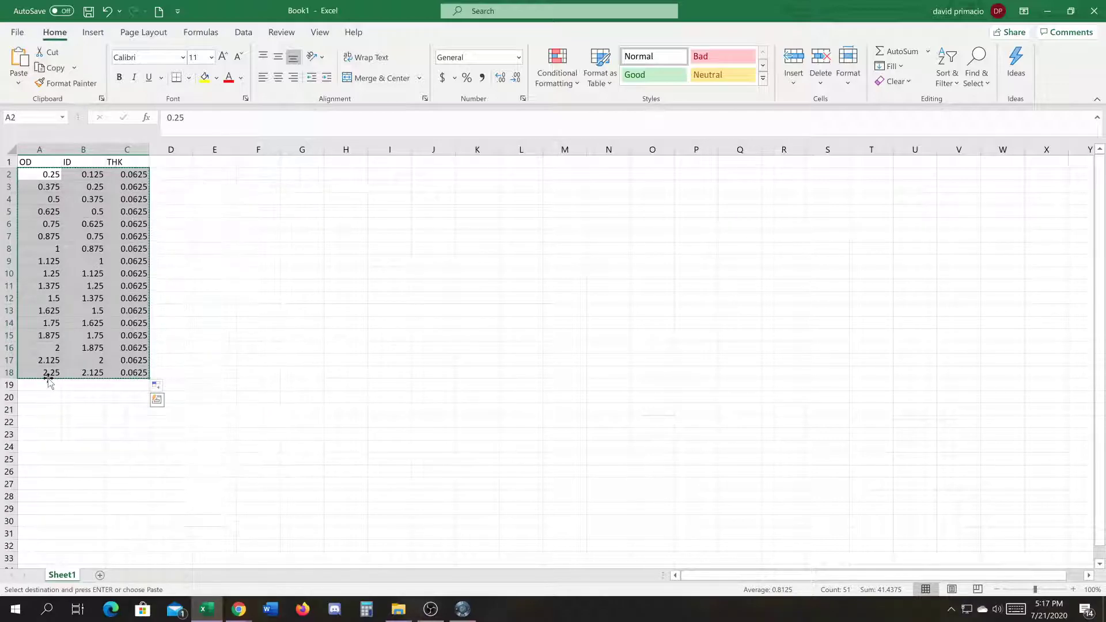
click(46, 383)
right_click(49, 386)
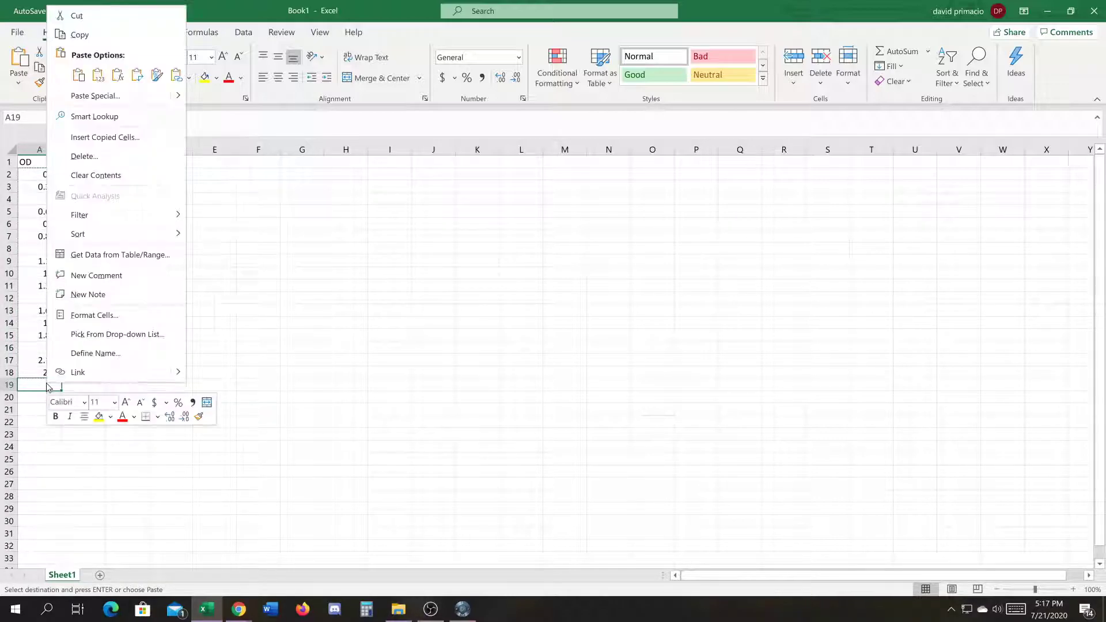
click(79, 75)
Step: Try to enter the thickness in C19 as 1/16 and as .125, and overwrite the cell with the value from C18
click(122, 389)
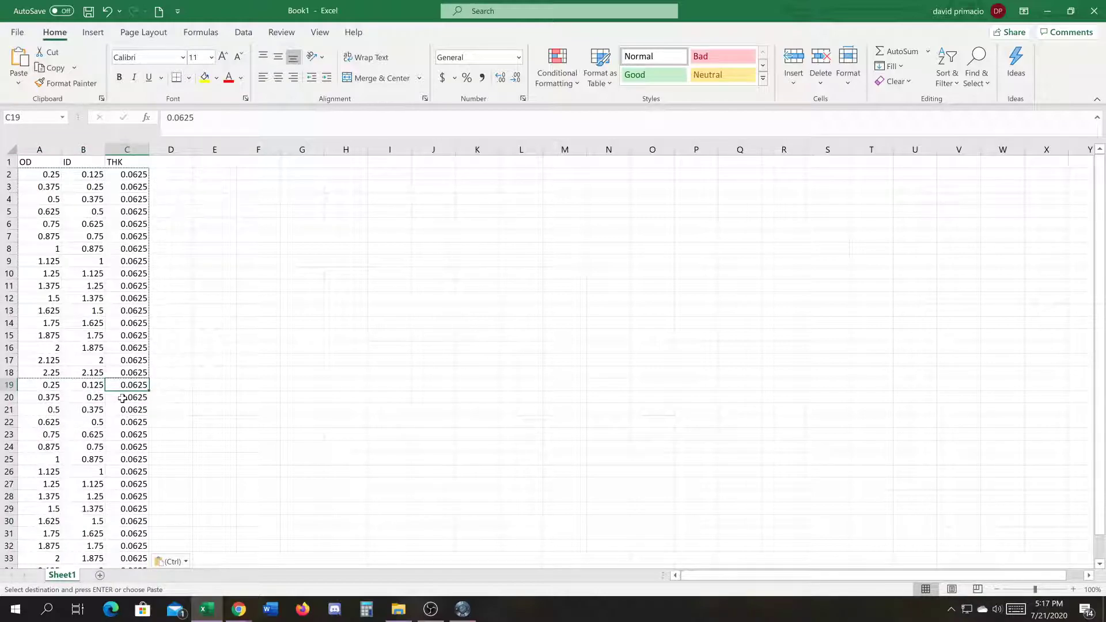
text(1/16)
key(Return)
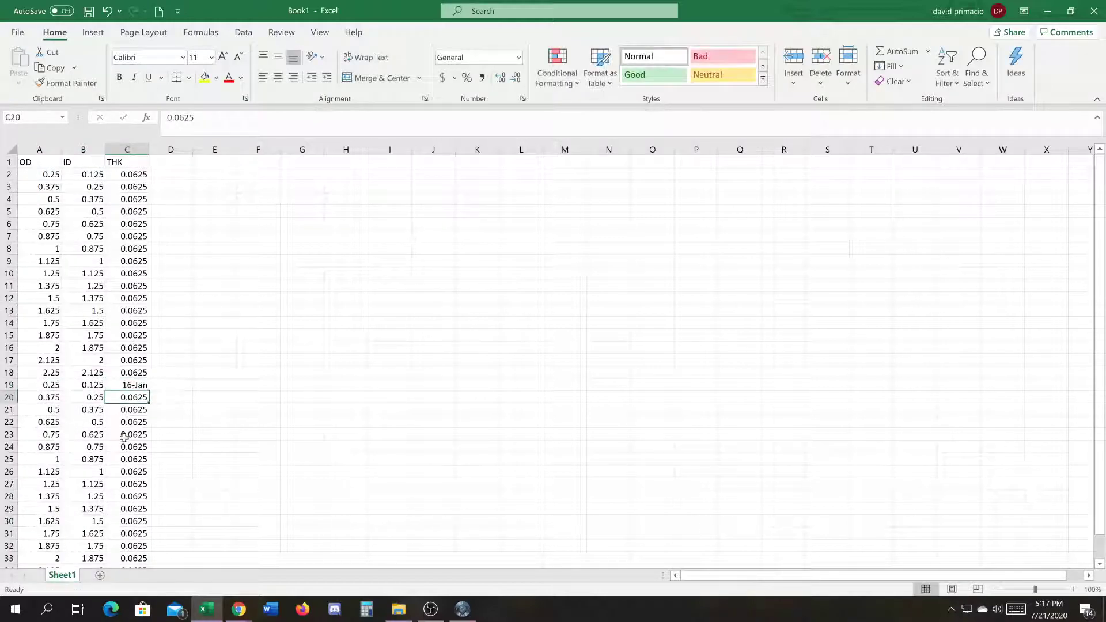
click(127, 390)
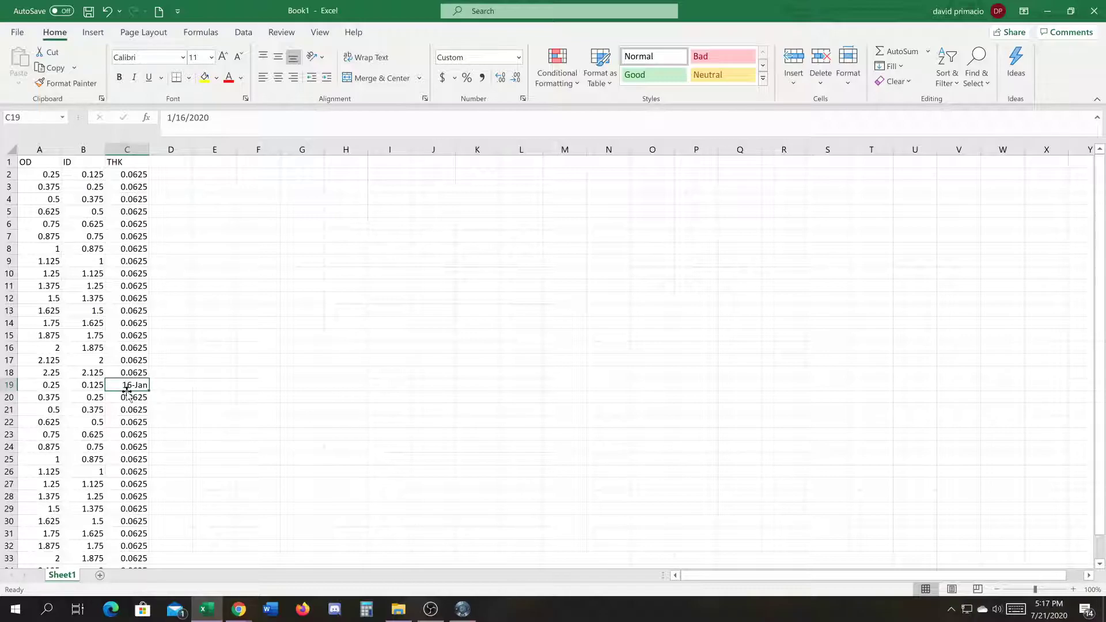
text(.)
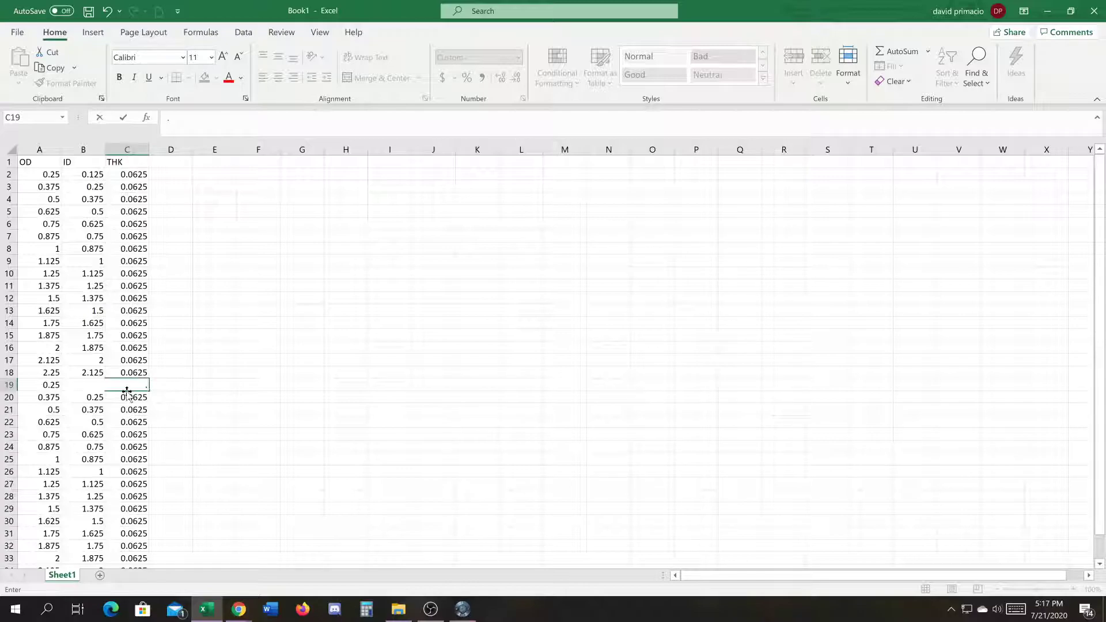
text(125)
key(Return)
scroll(197, 395, down, 2)
click(126, 296)
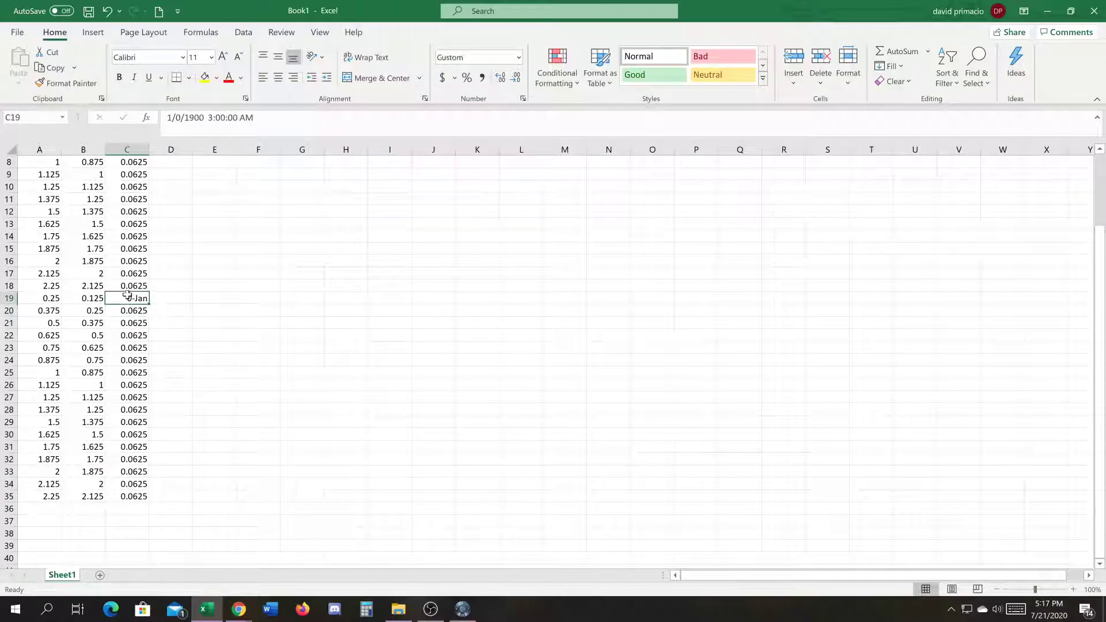
click(118, 286)
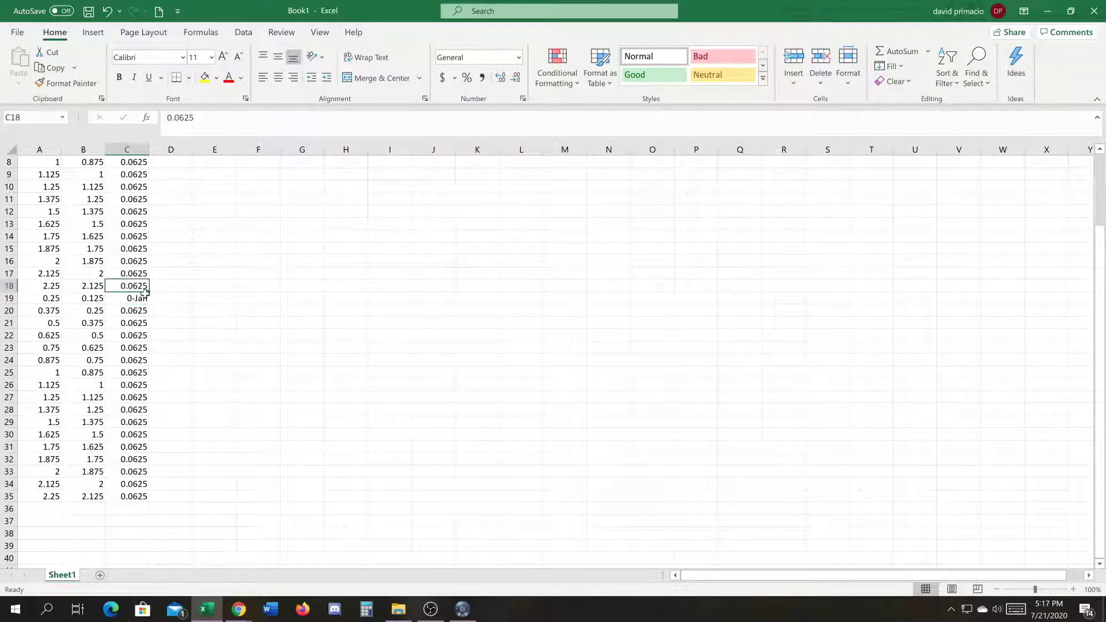
drag(149, 293, 149, 301)
Step: Set the thickness in C19 to .125 and copy it down to C35
click(135, 299)
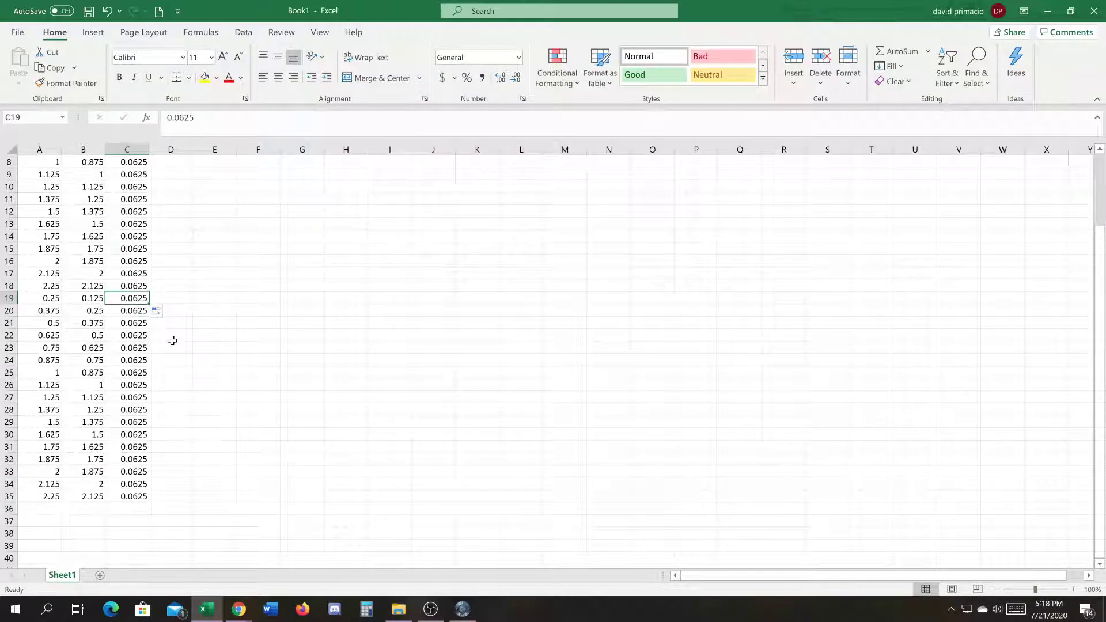
text(.)
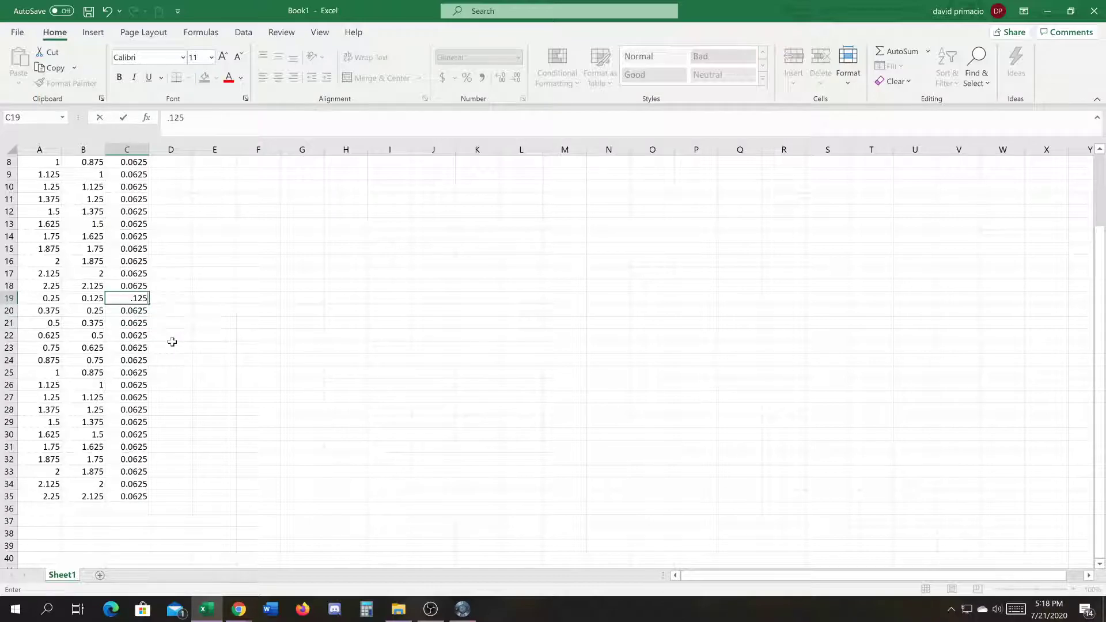
text(125)
key(ctrl+Return)
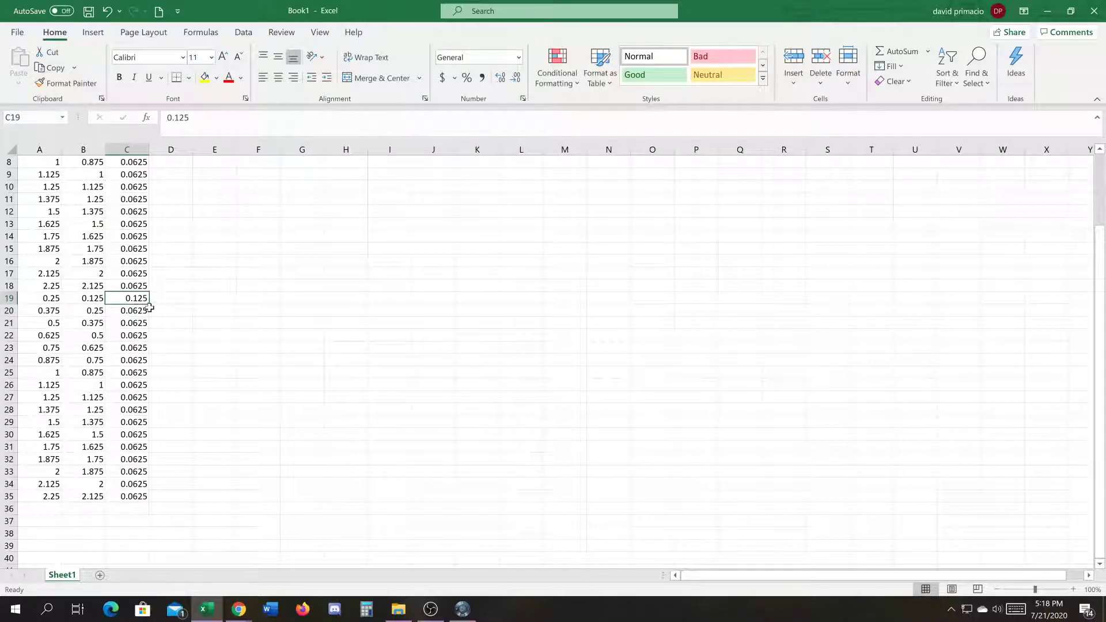
drag(150, 306, 160, 500)
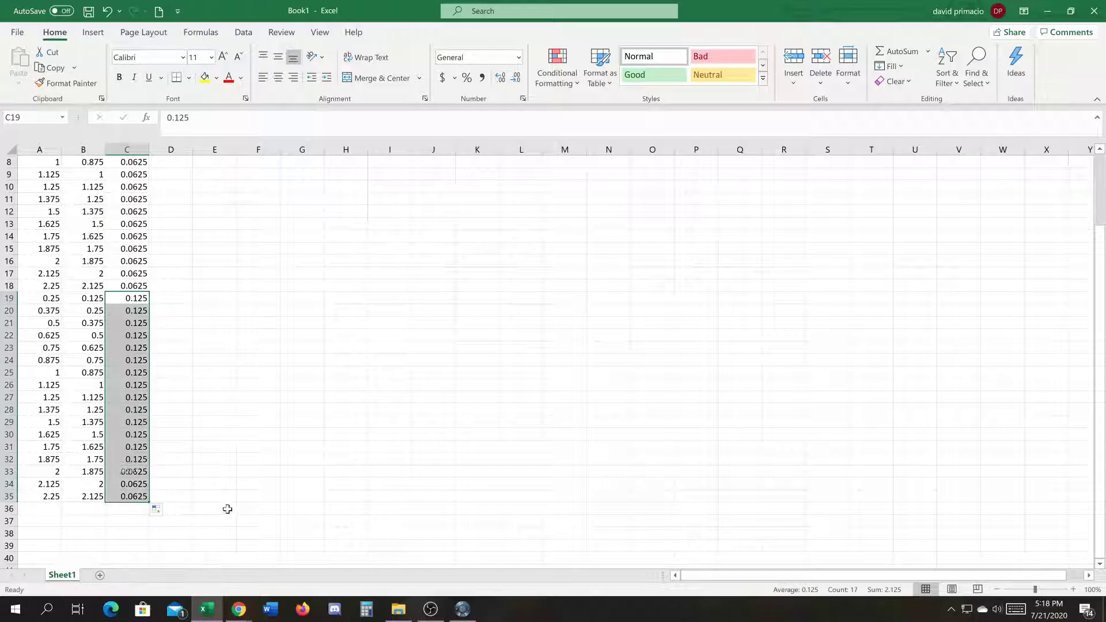
click(227, 507)
scroll(235, 410, up, 3)
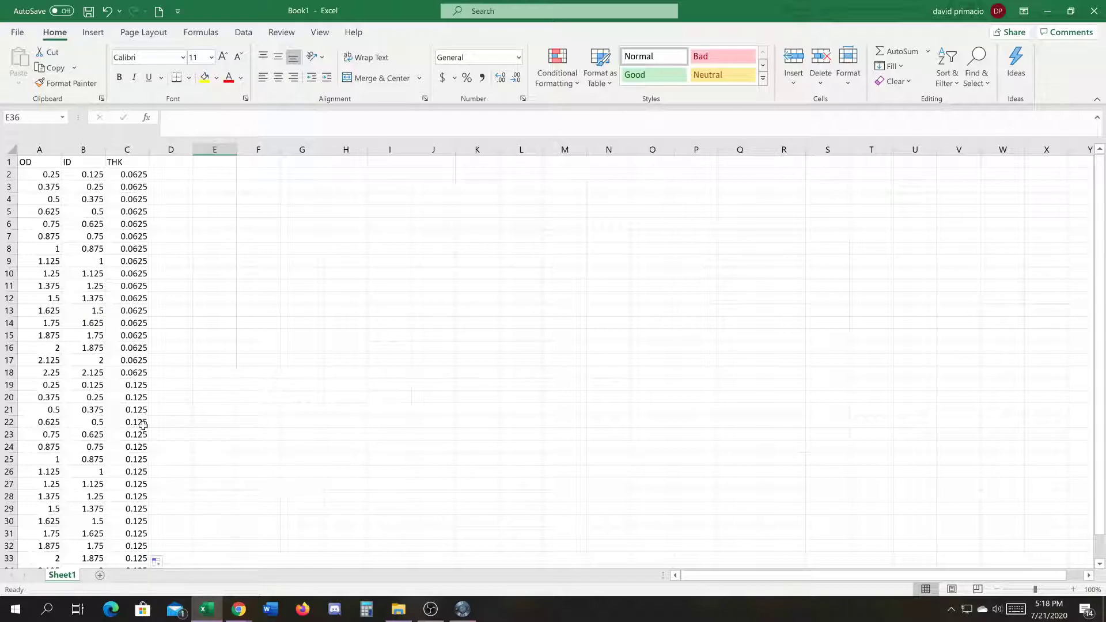
Step: Save the workbook as "washse" in the Documents folder EvCC > 196
click(19, 37)
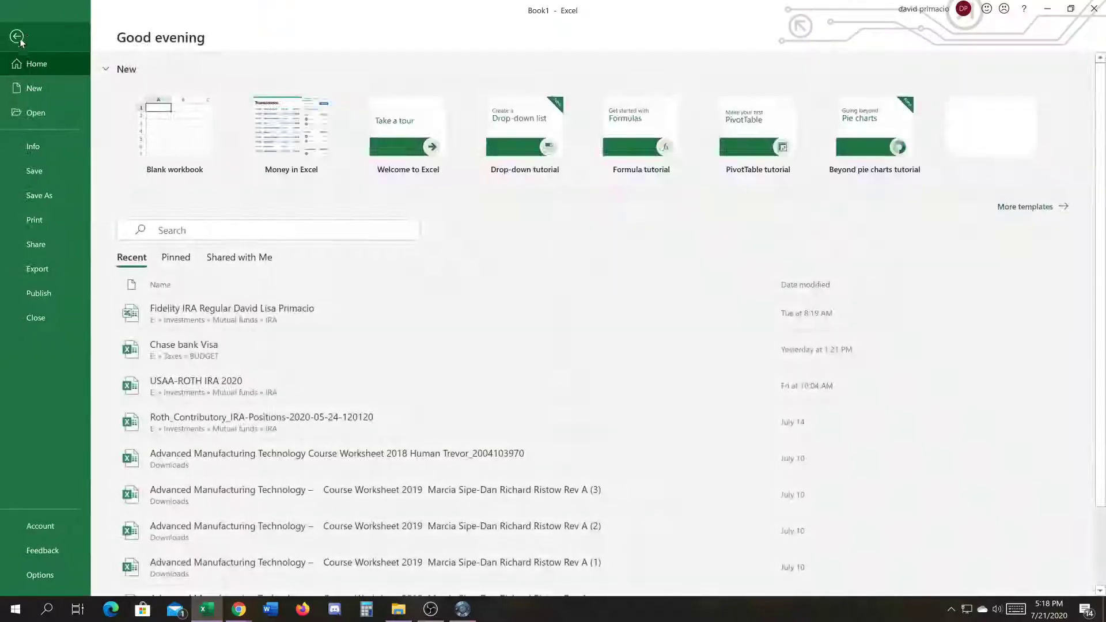
click(48, 187)
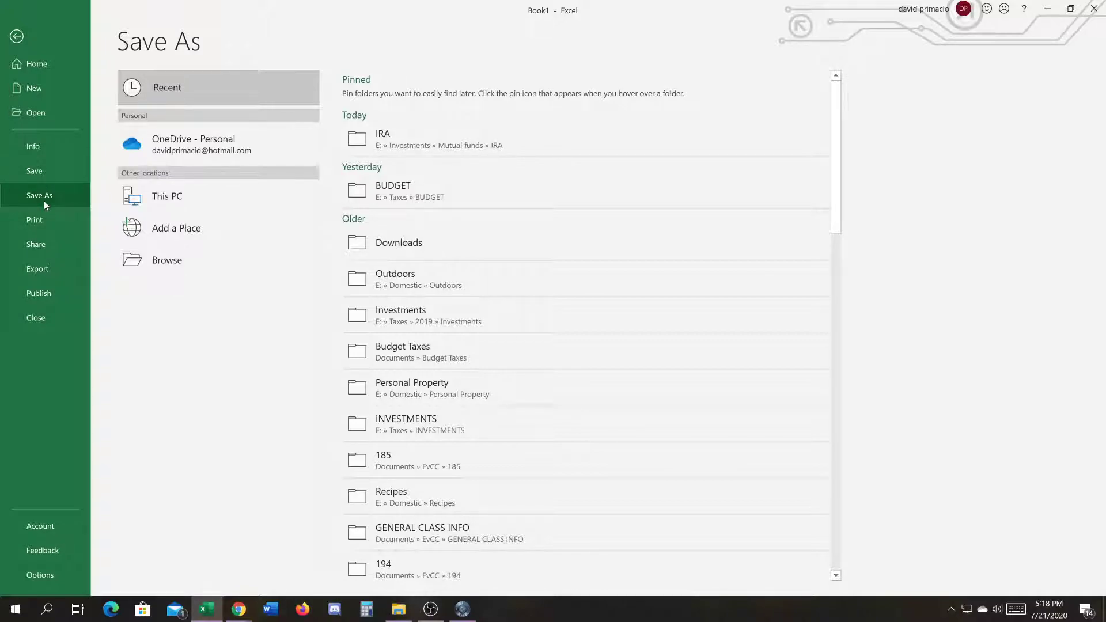
click(175, 261)
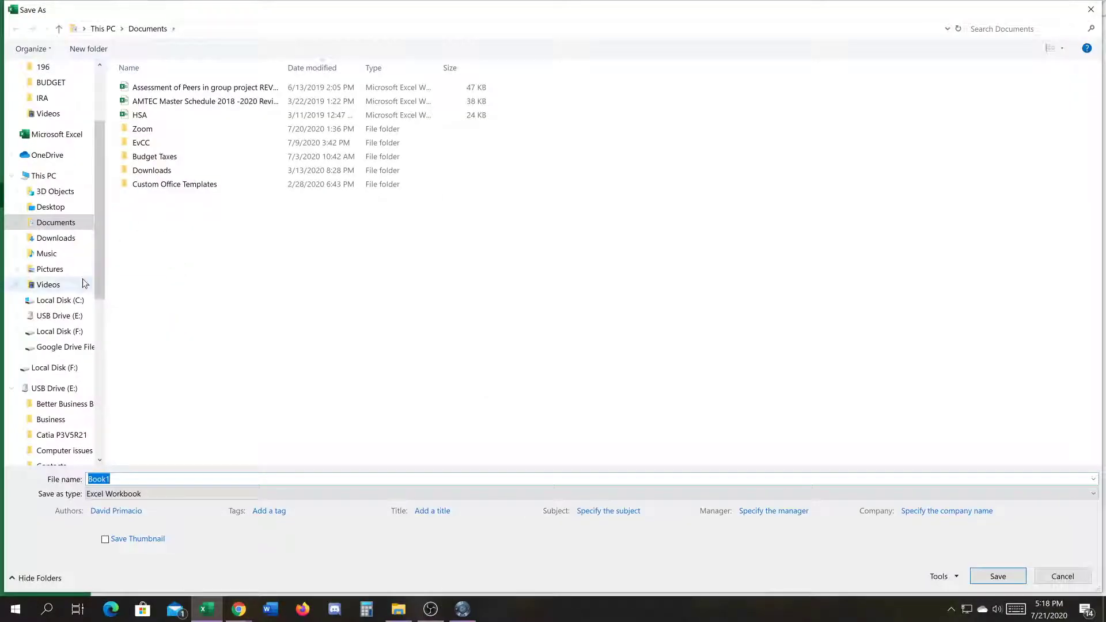
double_click(141, 143)
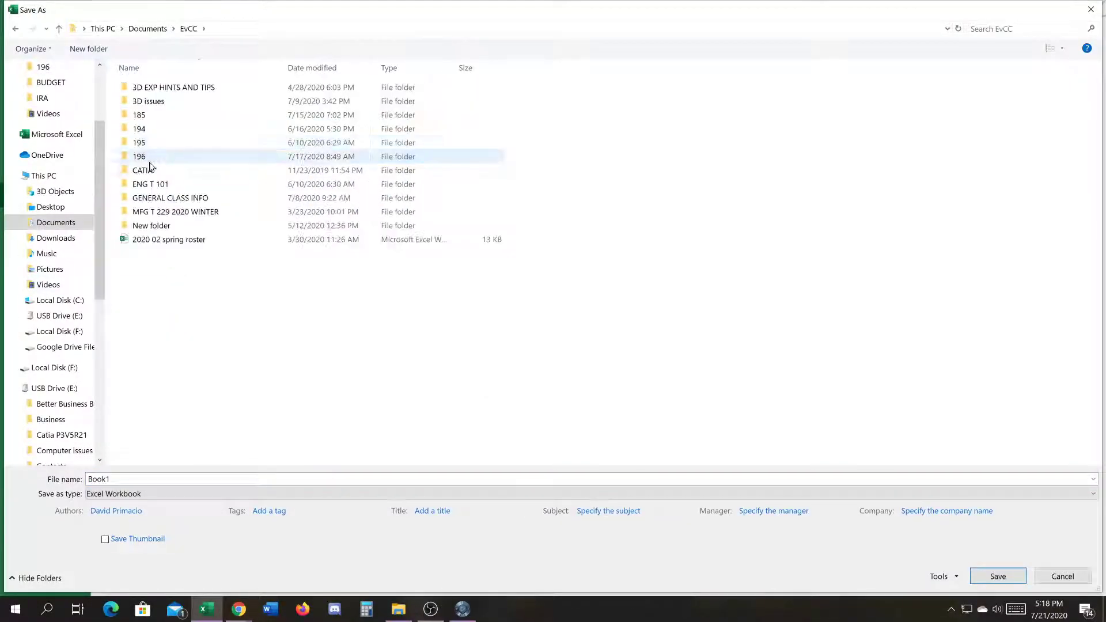
double_click(157, 156)
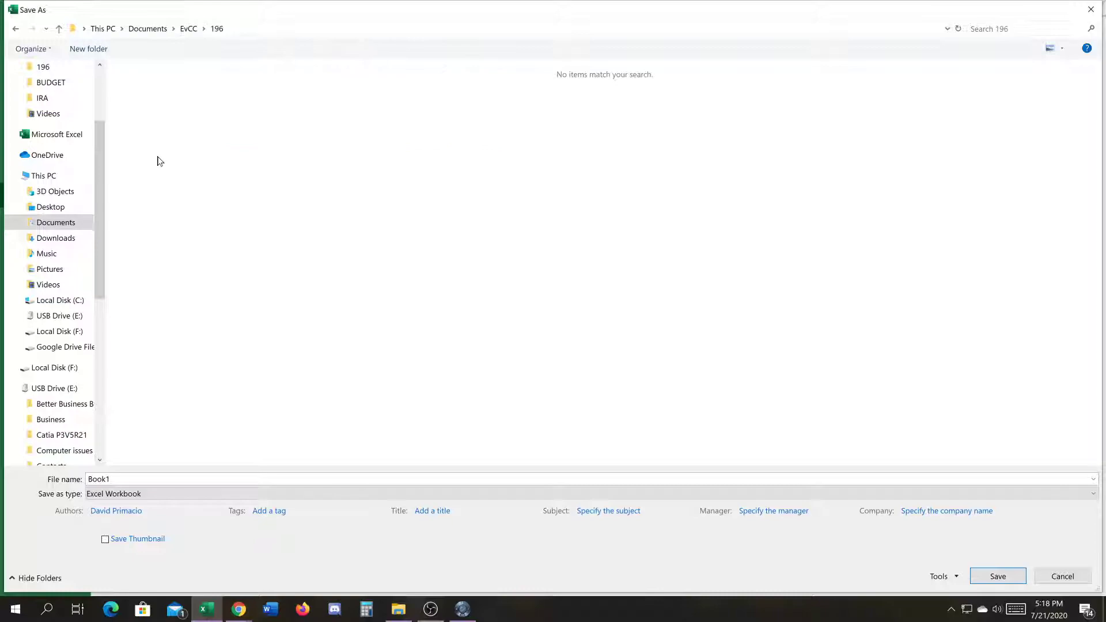
click(108, 480)
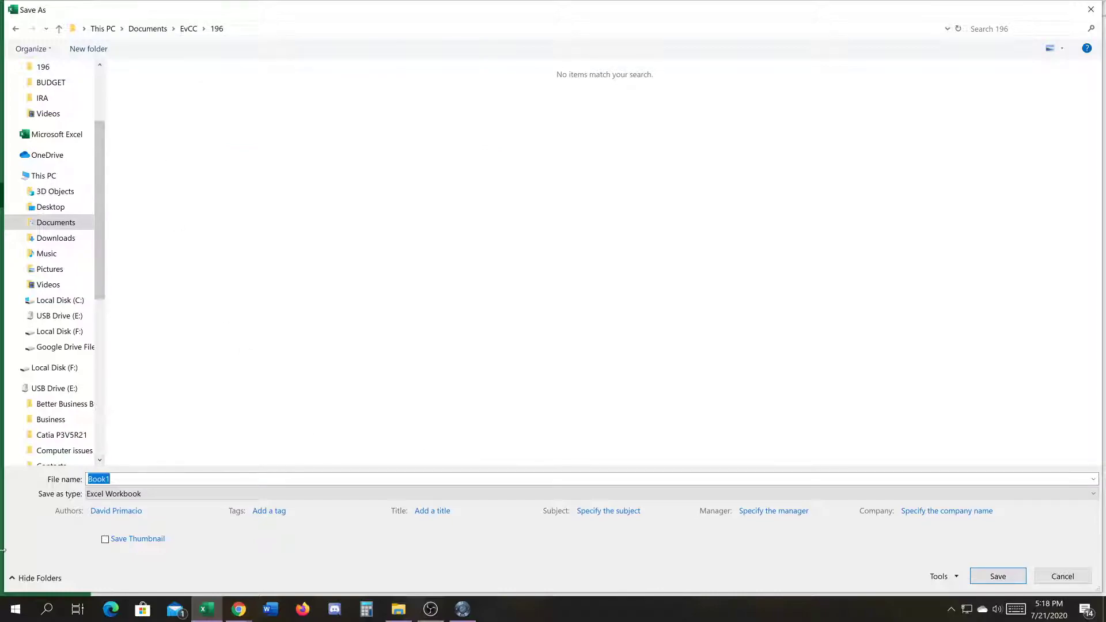
text(washse)
key(Return)
text(r)
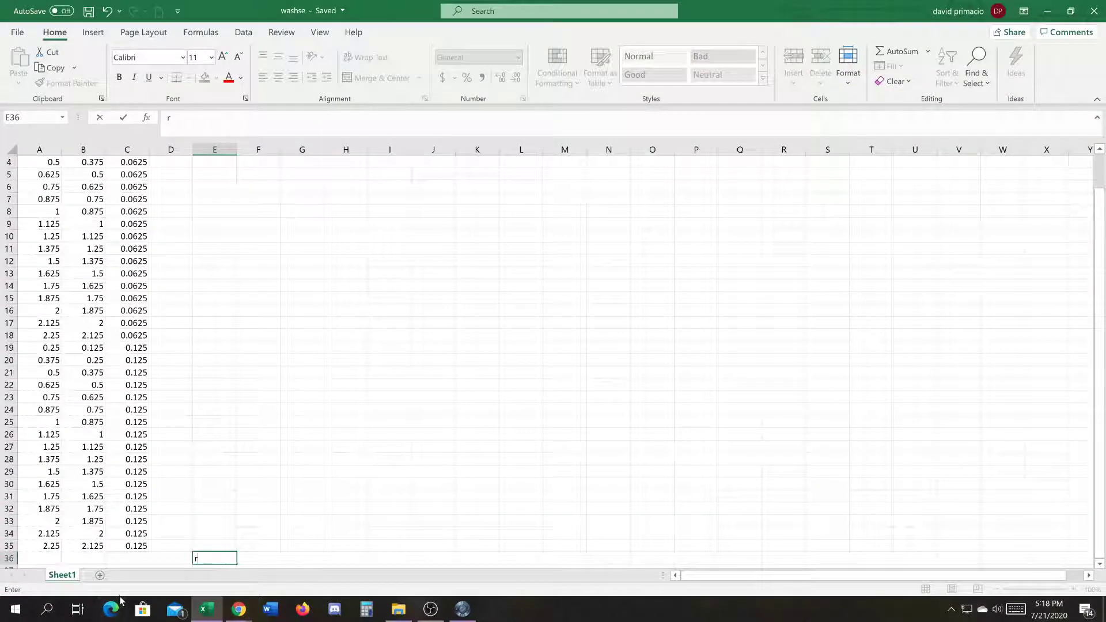
key(Return)
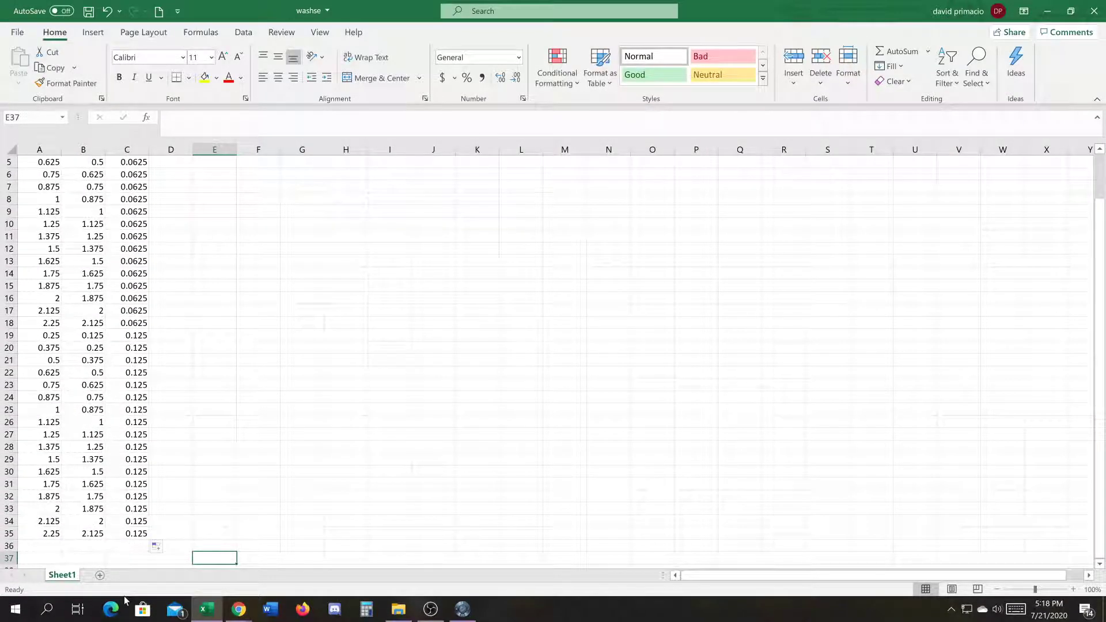
click(314, 534)
scroll(316, 531, up, 2)
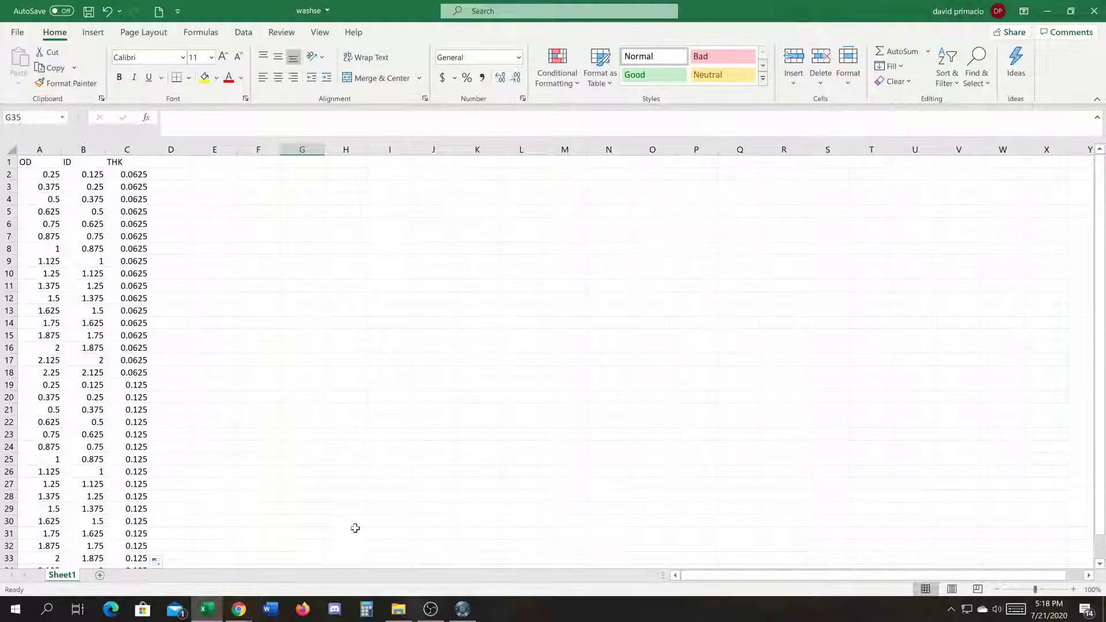
Step: Switch to 3DEXPERIENCE CATIA and set the absolute axis system's lines to white with thickness 4: 0.03937 in
click(462, 609)
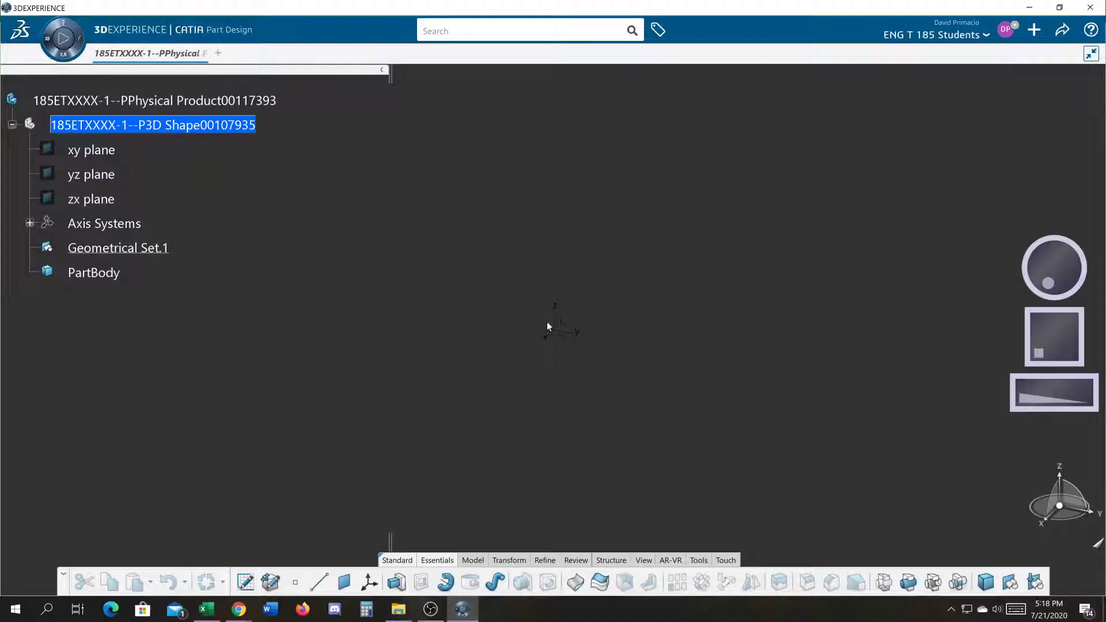
right_click(550, 317)
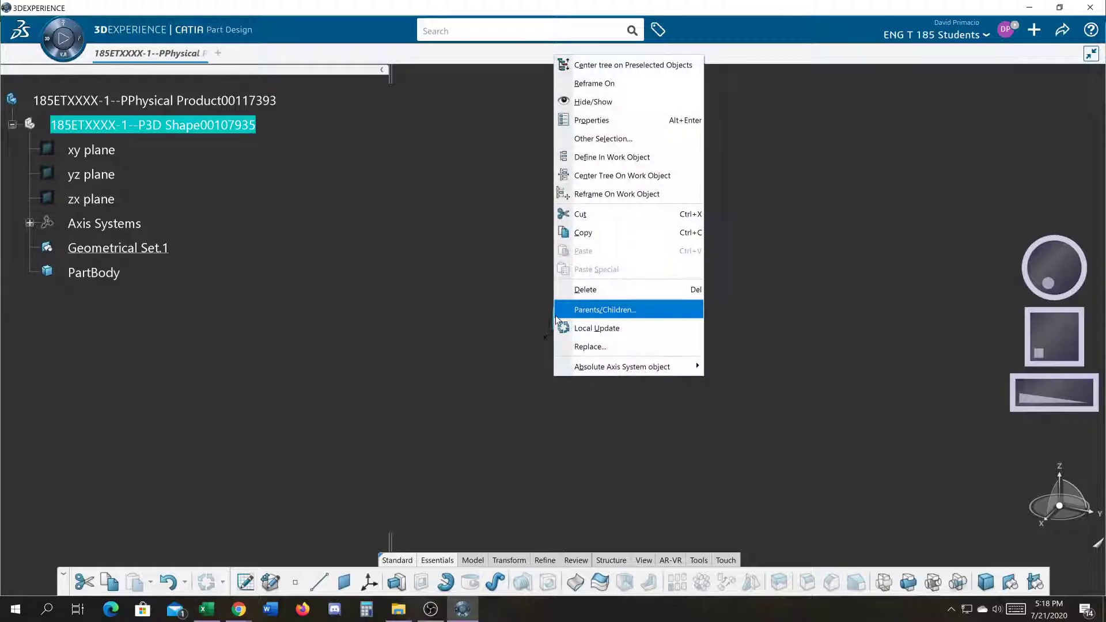
click(582, 121)
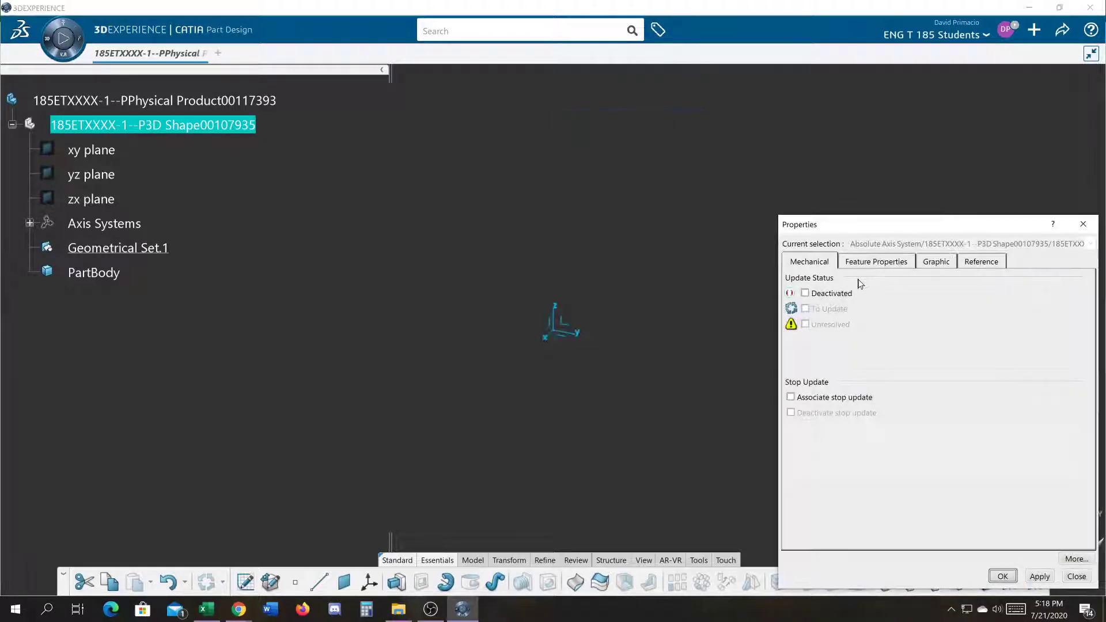
click(937, 264)
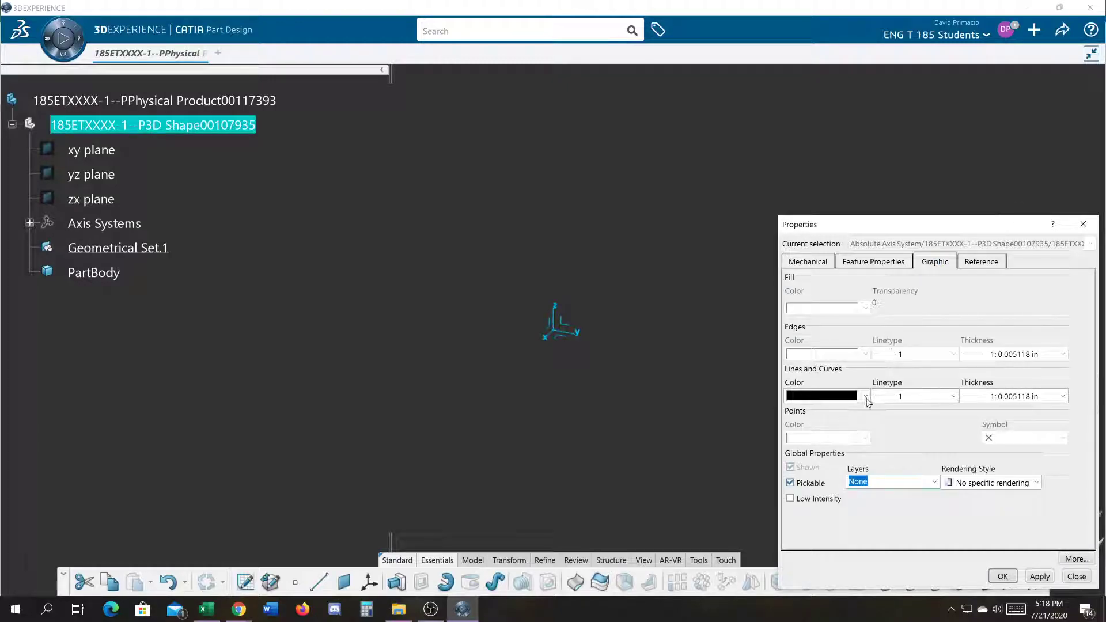
click(866, 396)
click(825, 185)
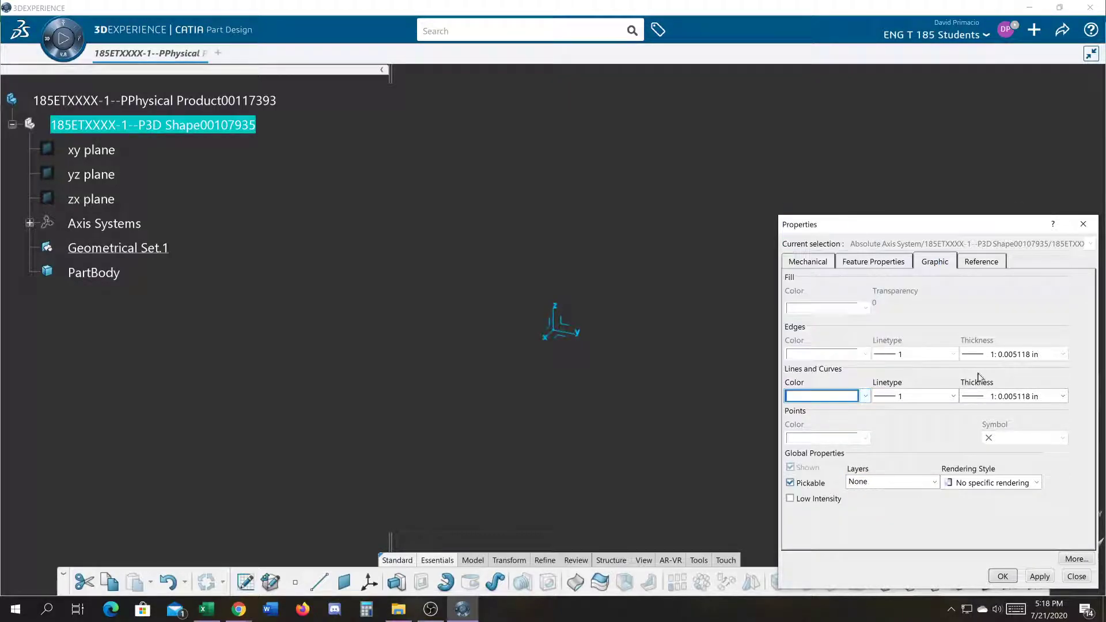
click(992, 396)
click(997, 445)
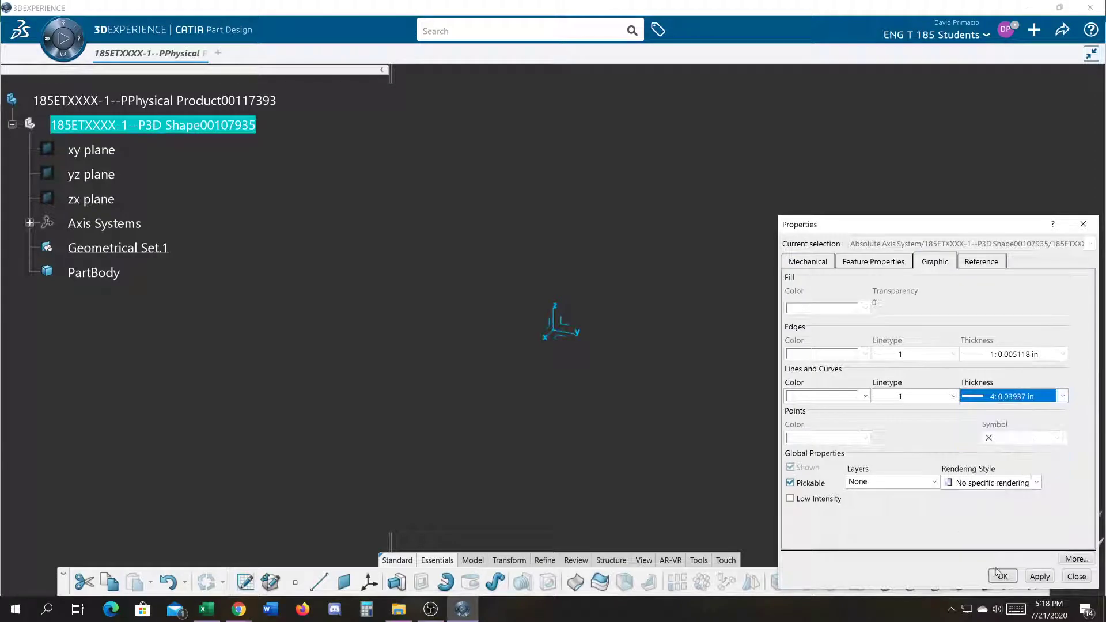
click(1035, 576)
click(1002, 576)
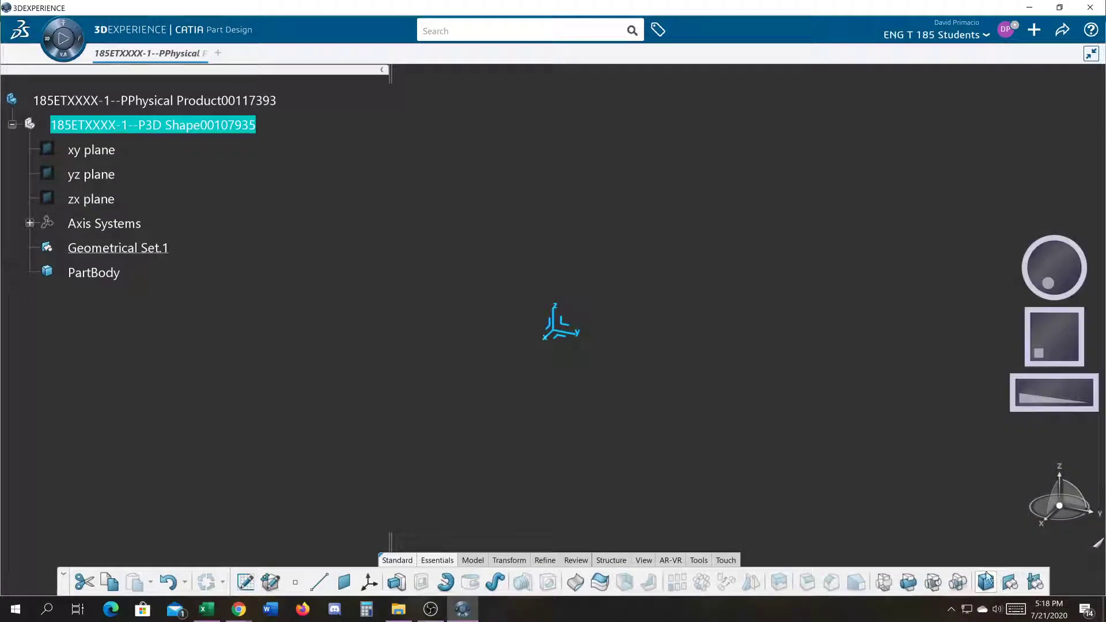
Step: Insert a new body in the part and start a sketch on the xy plane of the axis system
click(832, 443)
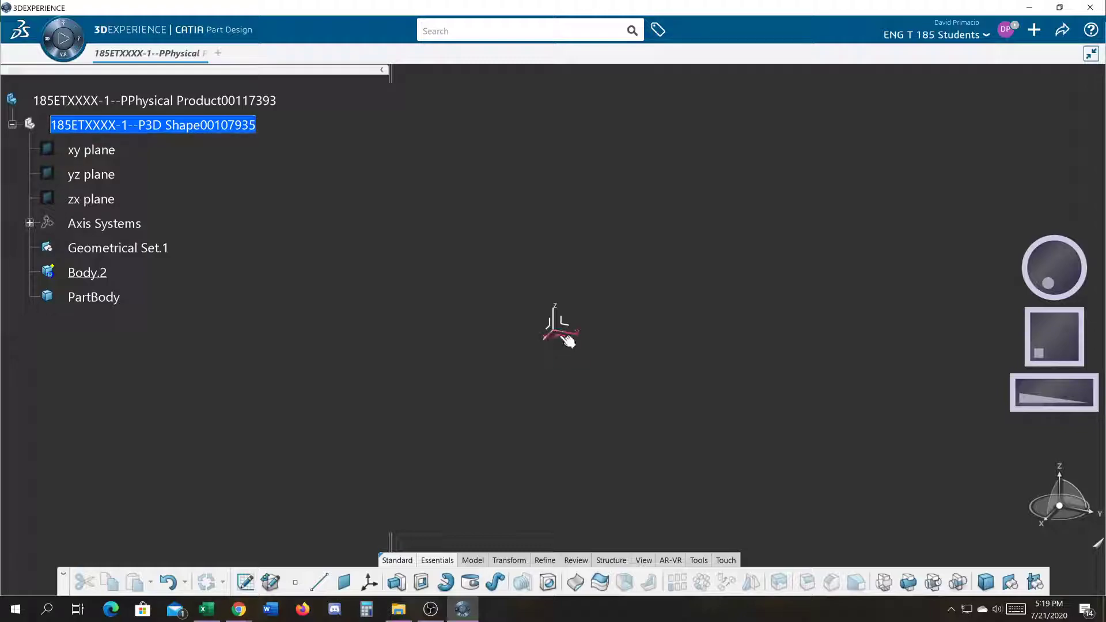
click(562, 341)
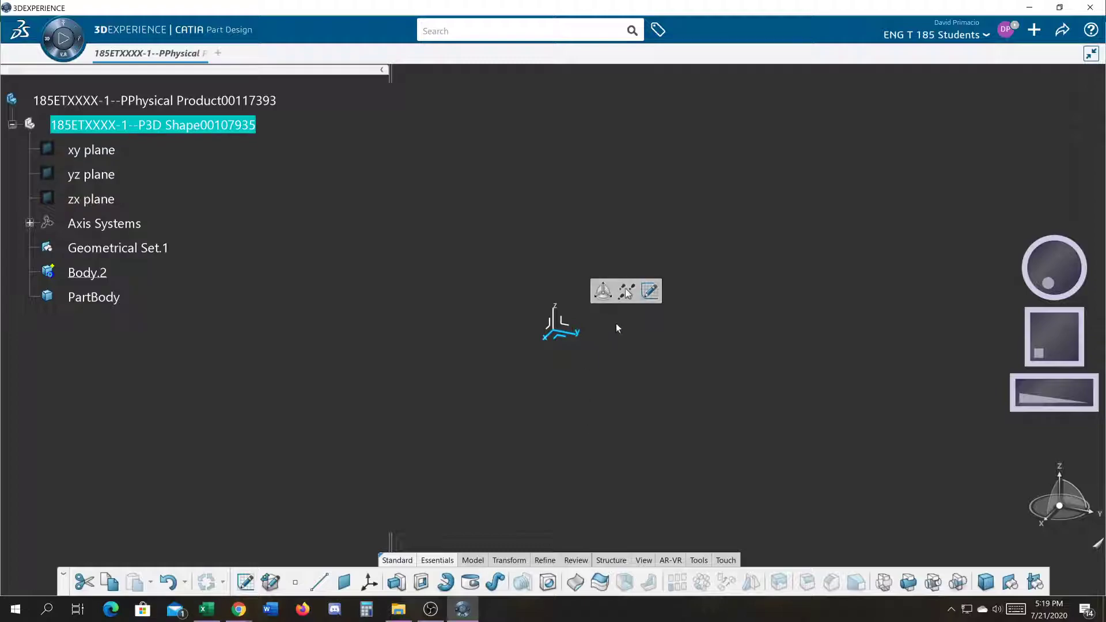
click(651, 290)
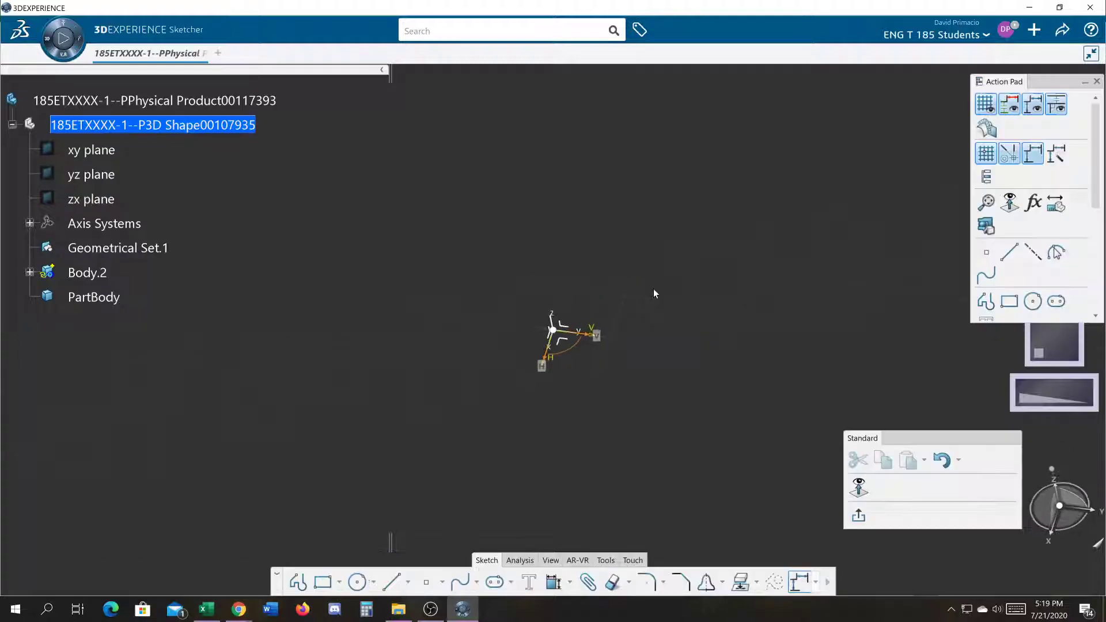
Step: Sketch two concentric circles centred on the origin, with radii of about 0.35 in and 0.71 in
click(358, 582)
click(555, 336)
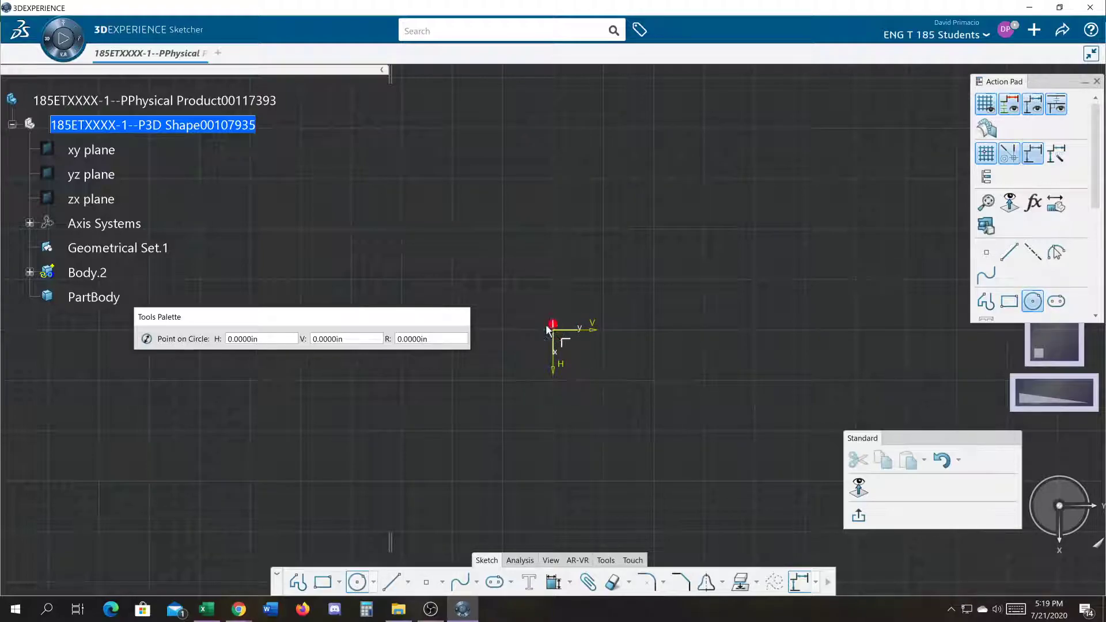
click(544, 322)
click(552, 337)
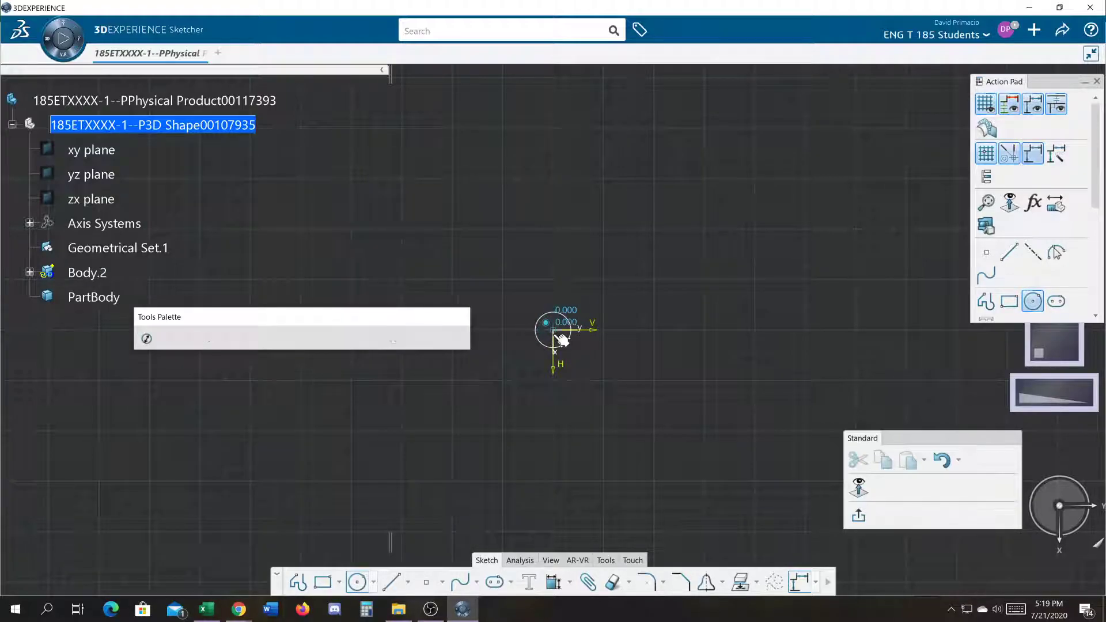
click(524, 308)
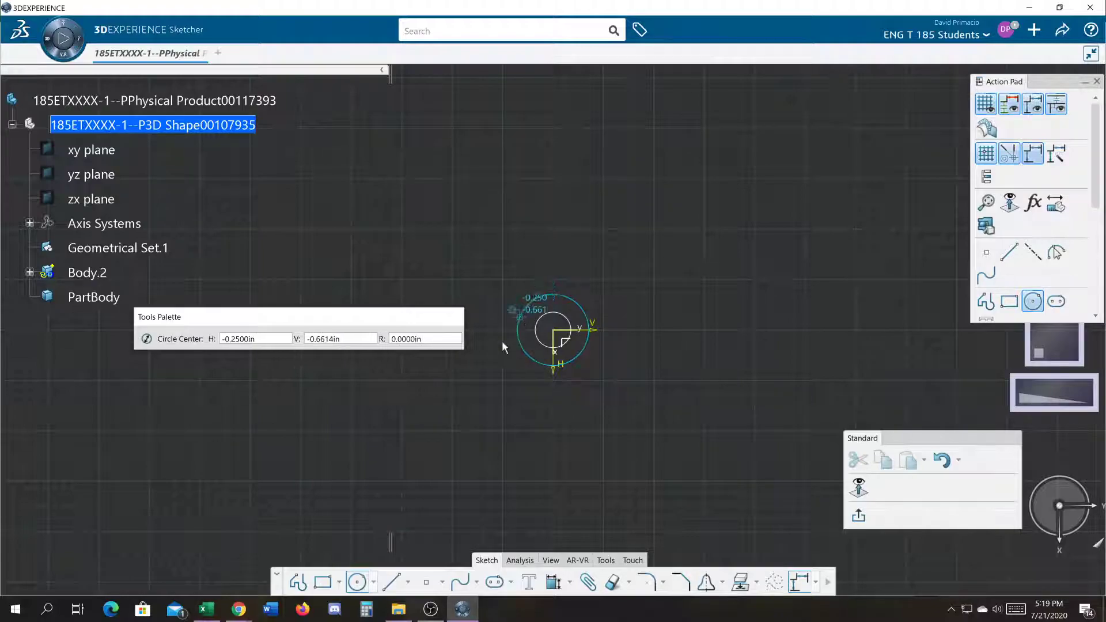
Step: Apply Auto Constraint to the sketch to dimension the radii of both circles
click(552, 583)
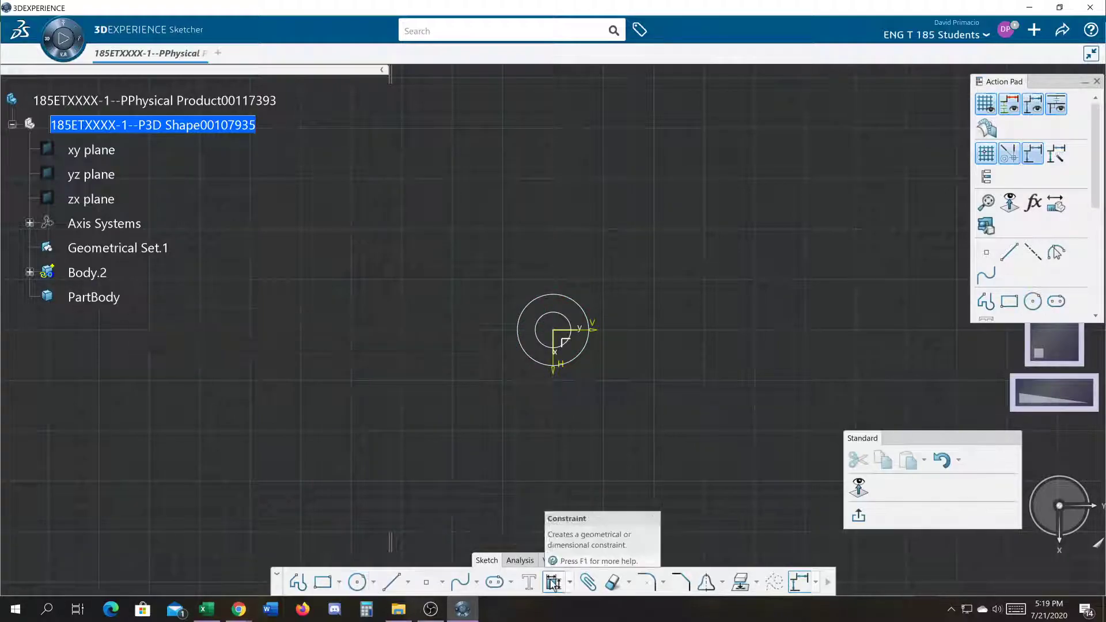
click(569, 582)
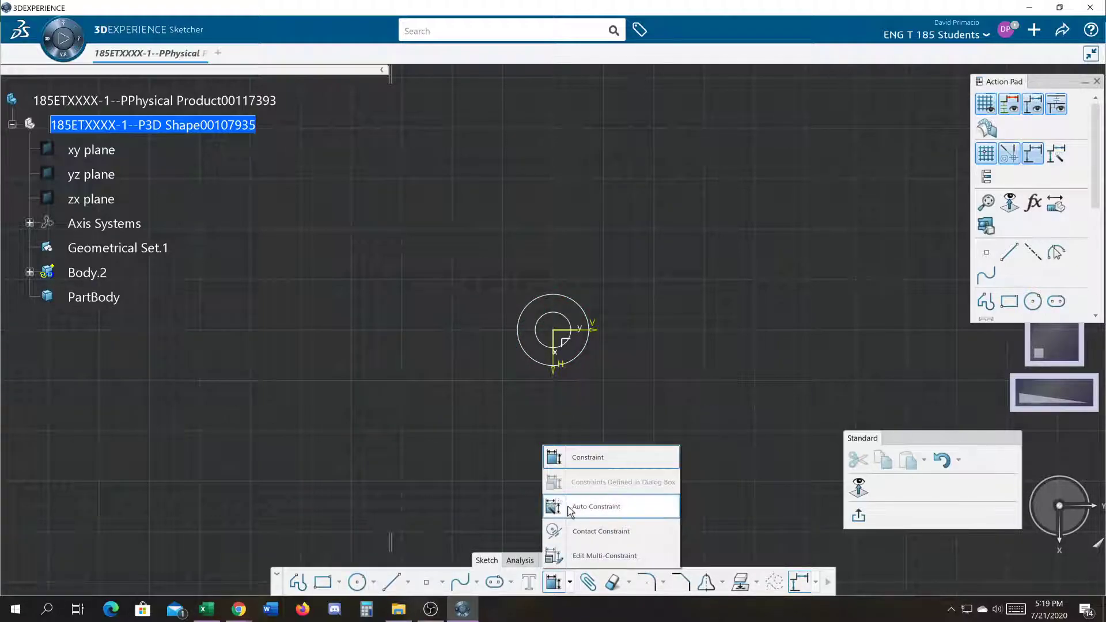
click(596, 506)
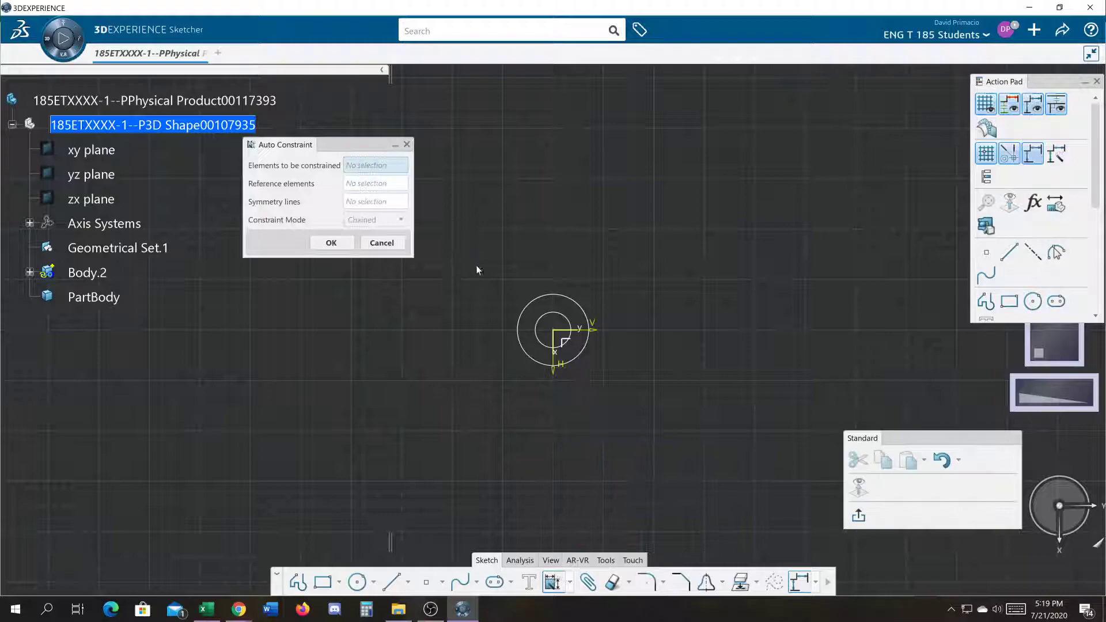
click(332, 242)
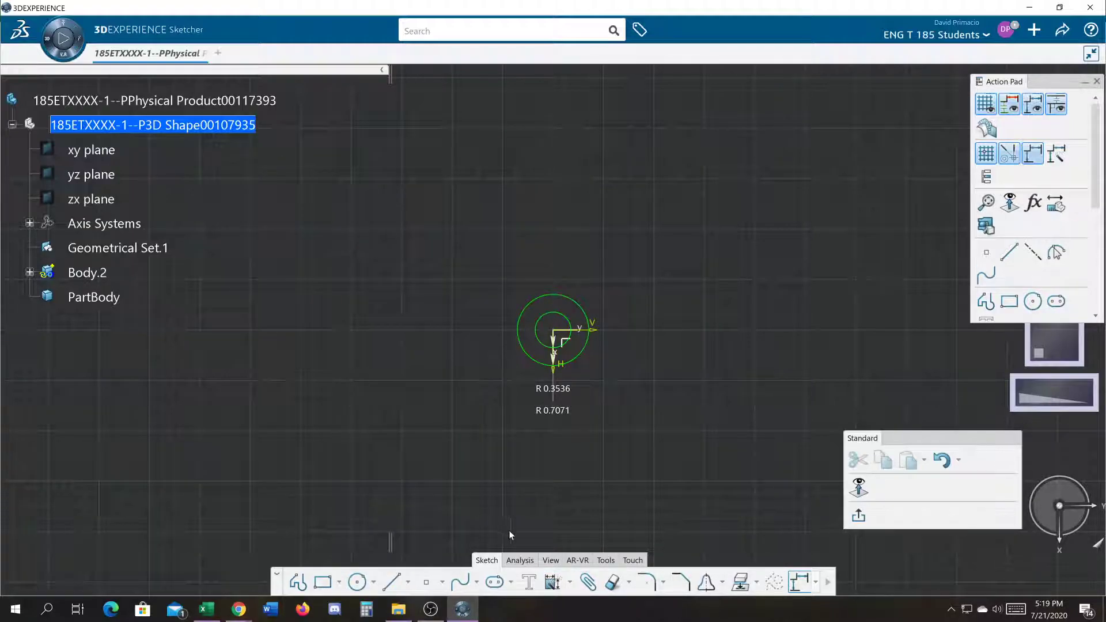
Step: Reposition the radius dimensions of the outer and inner circles so they sit apart, outside the geometry
mouse_move(607, 450)
ctrl+middle_down()
mouse_move(616, 403)
mouse_move(480, 306)
ctrl+middle_up()
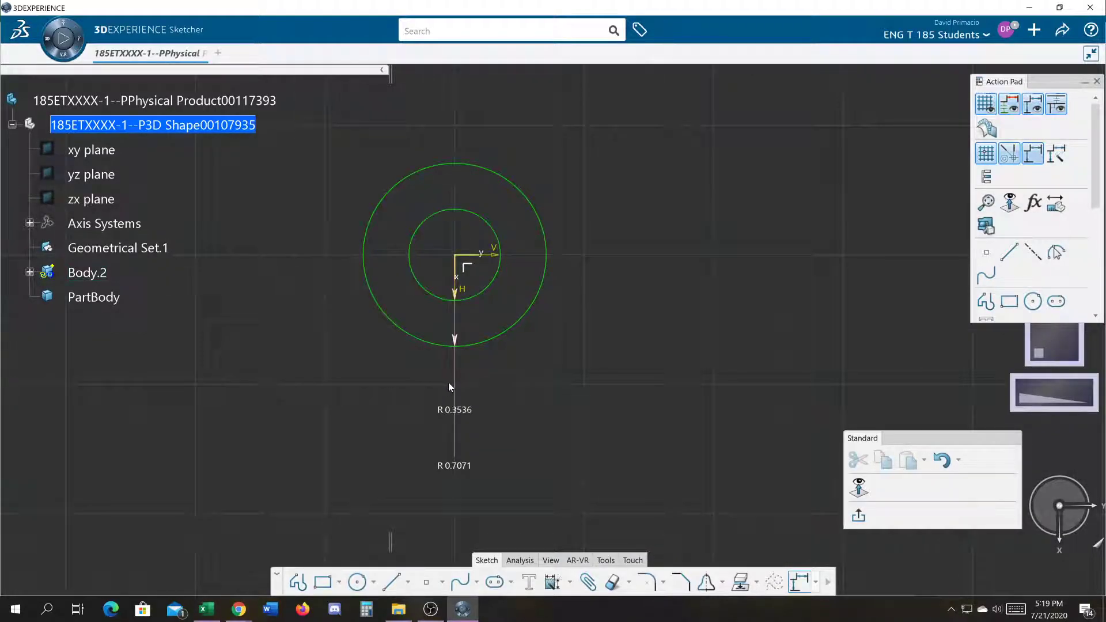
drag(459, 387, 639, 236)
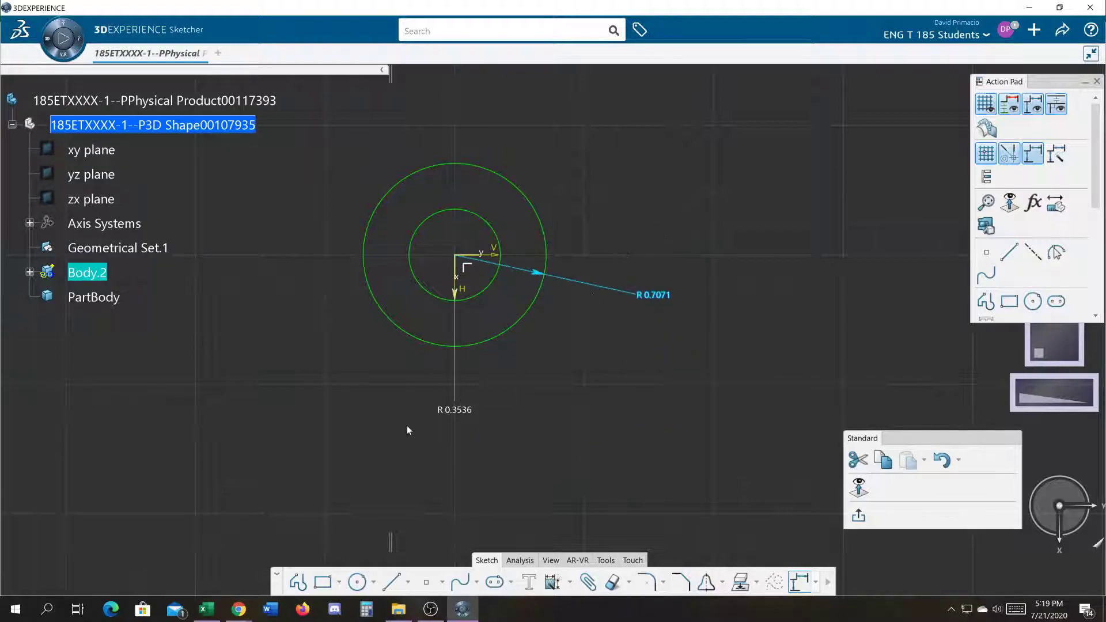
drag(458, 411, 604, 389)
click(426, 442)
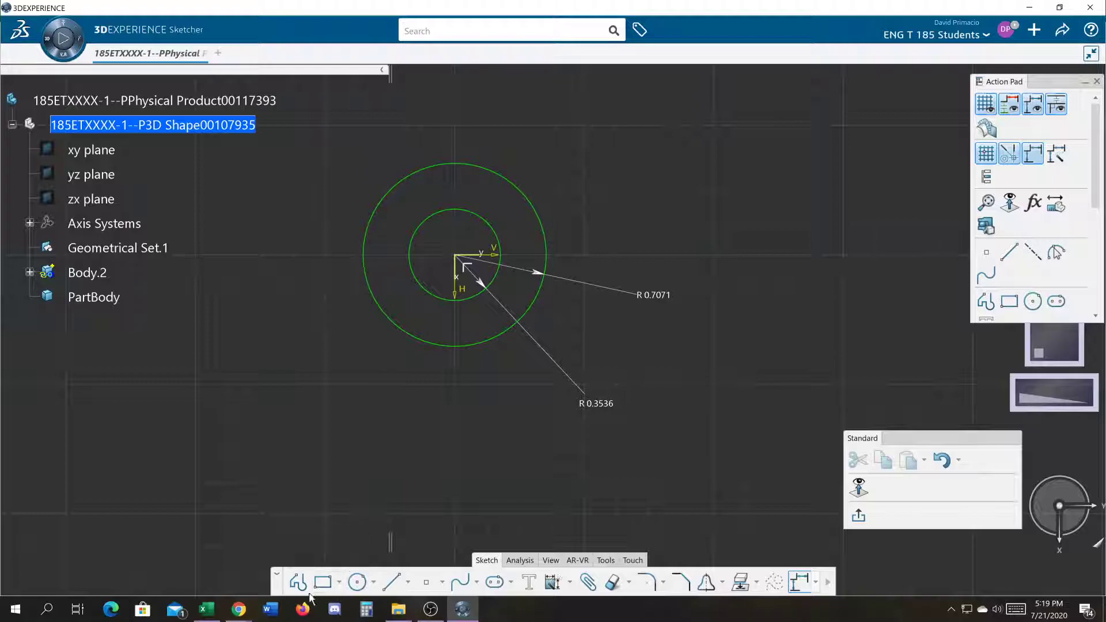
Step: Switch to Chrome and open the Everett Community College website in a new tab
click(300, 611)
mouse_move(238, 610)
click(239, 545)
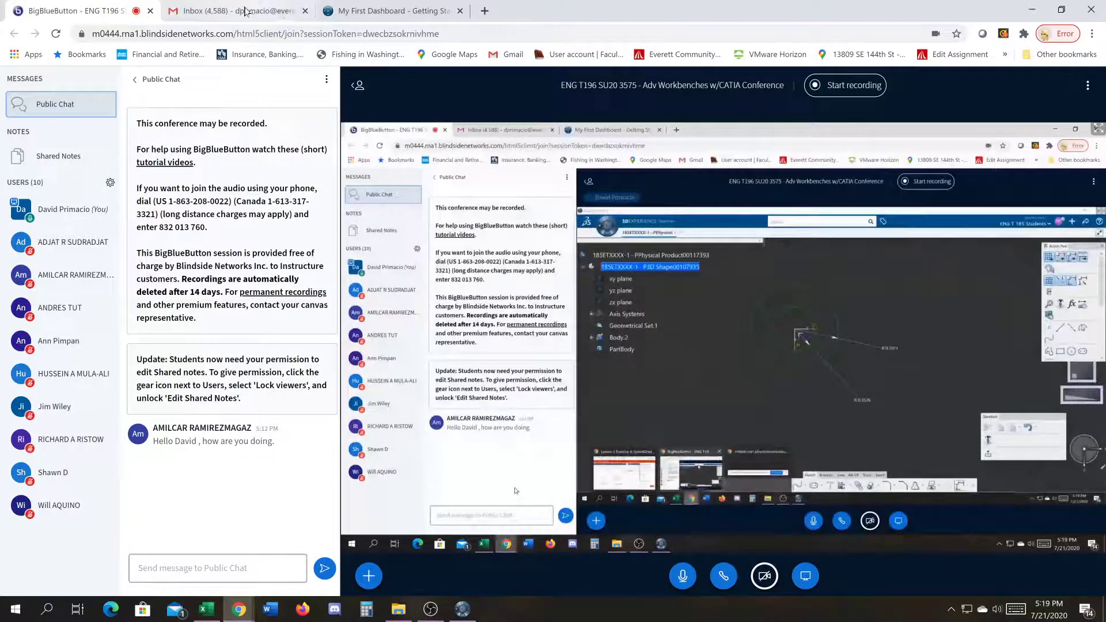
click(270, 10)
click(387, 10)
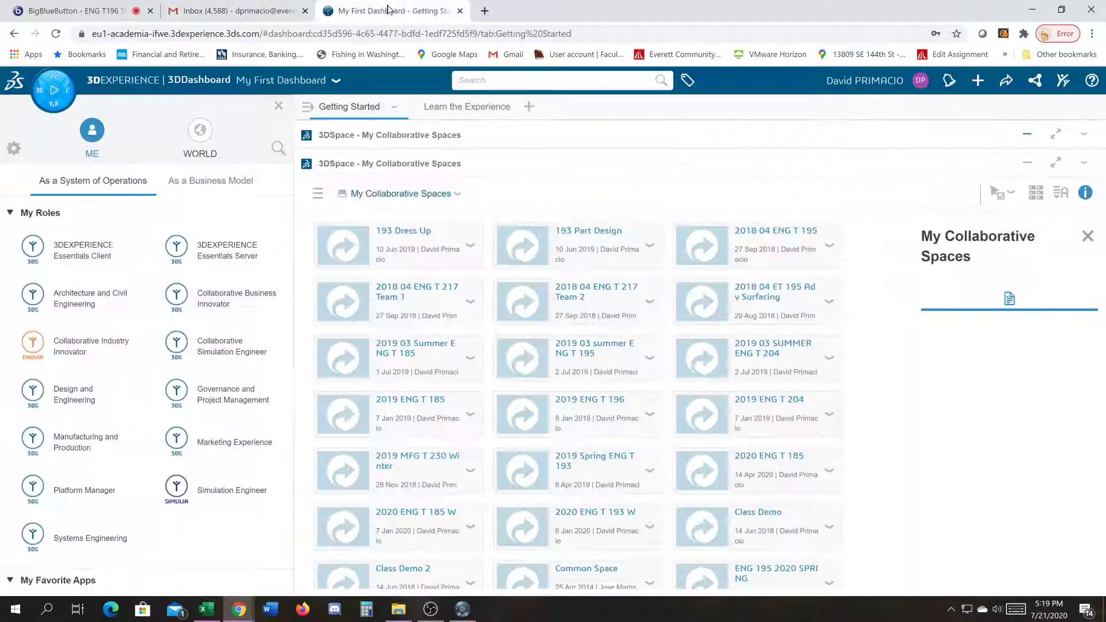
click(486, 11)
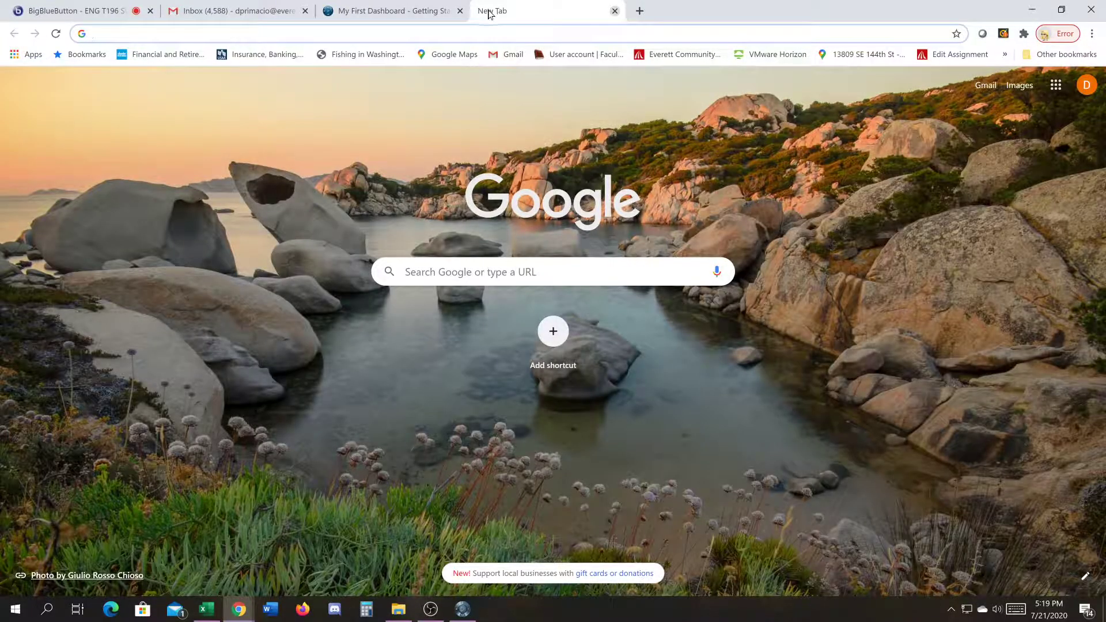
click(641, 60)
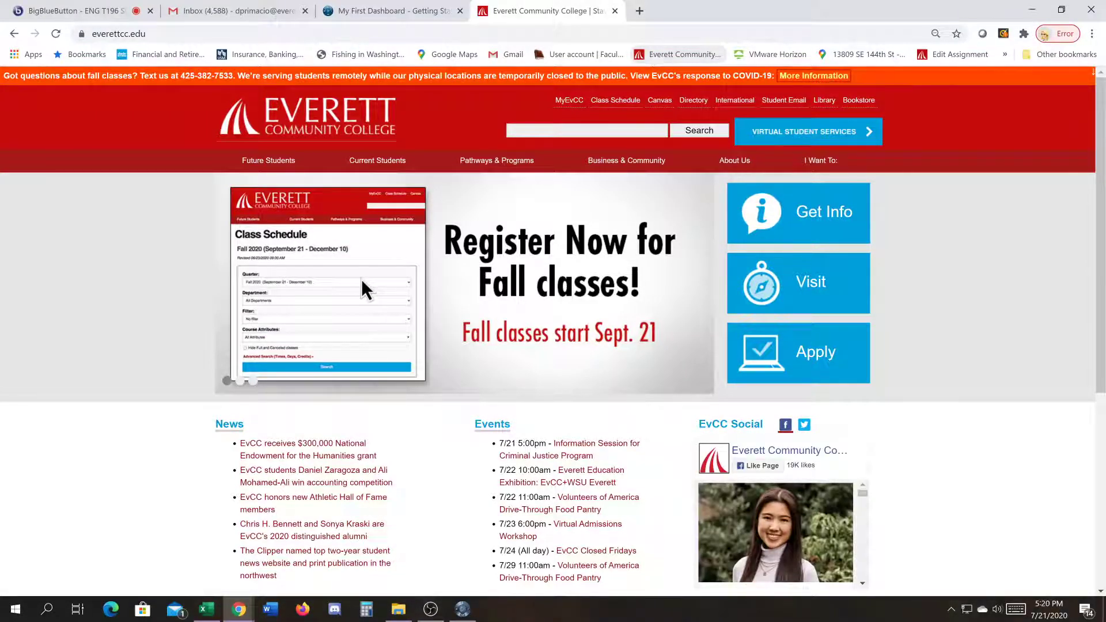
scroll(936, 410, down, 4)
scroll(938, 410, up, 4)
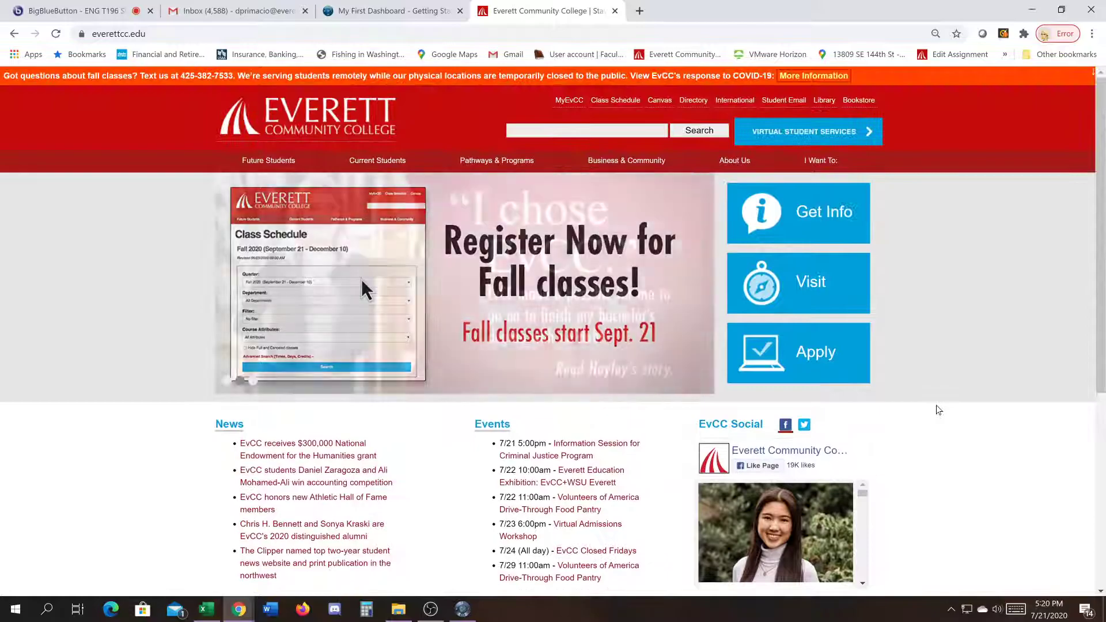
Step: Open Canvas from the college site and go to the modules of ENG T196 SU20 3575 - Adv Workbenches w/CATIA
click(670, 110)
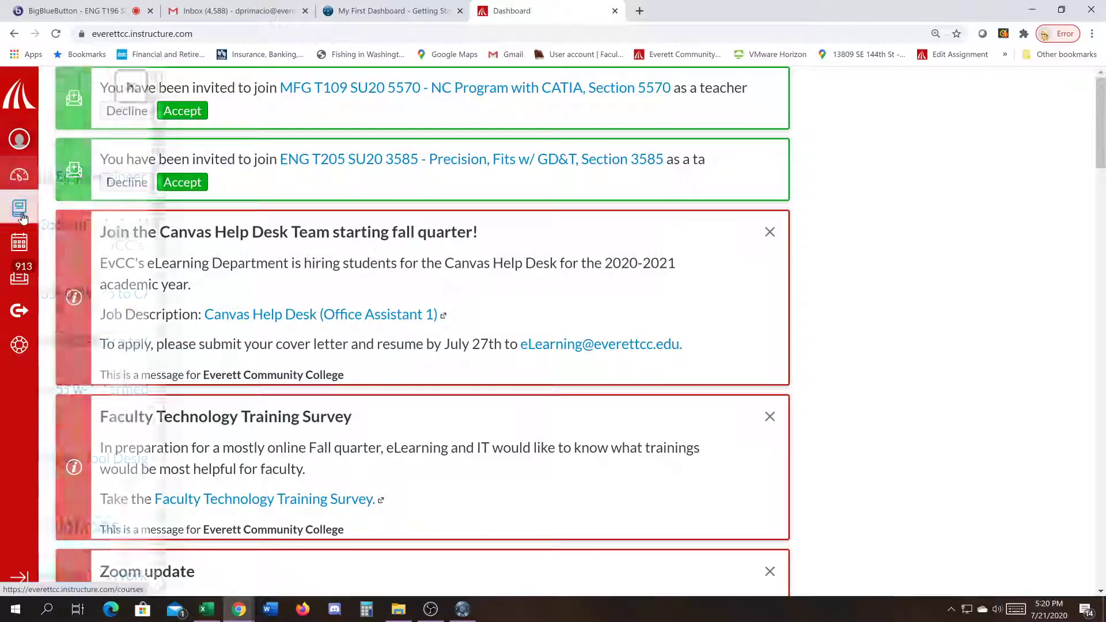
click(20, 209)
scroll(128, 315, down, 8)
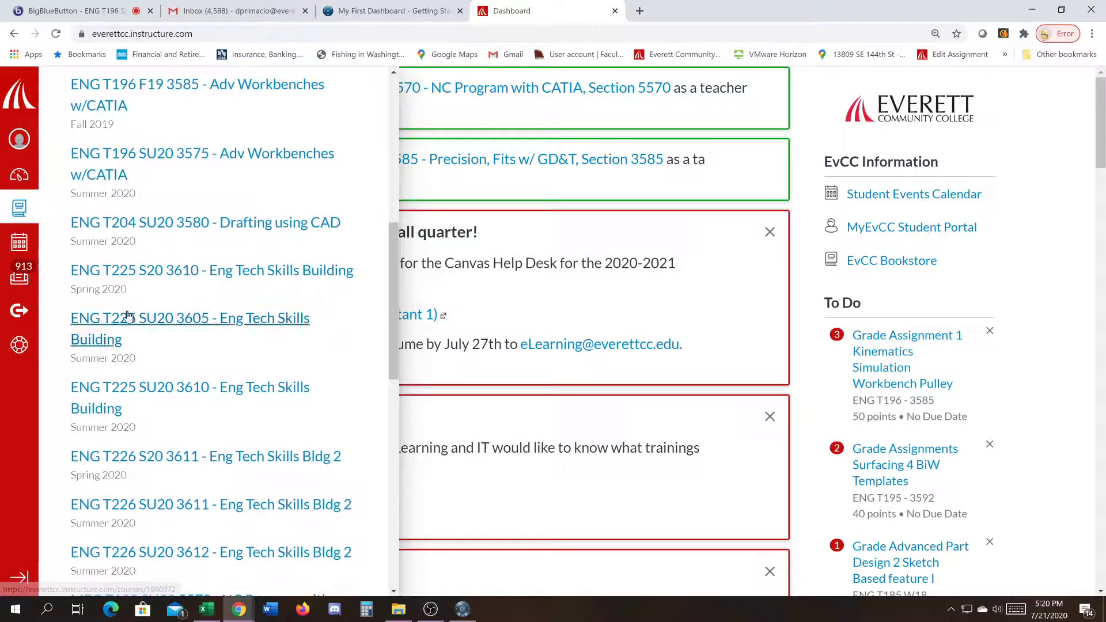
click(138, 166)
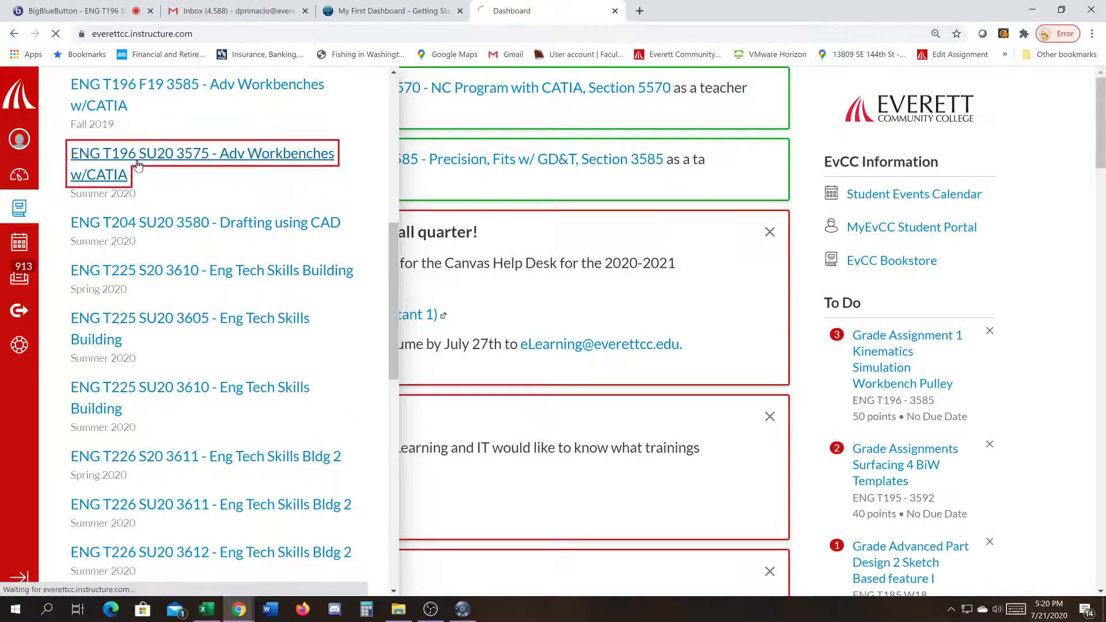
click(88, 318)
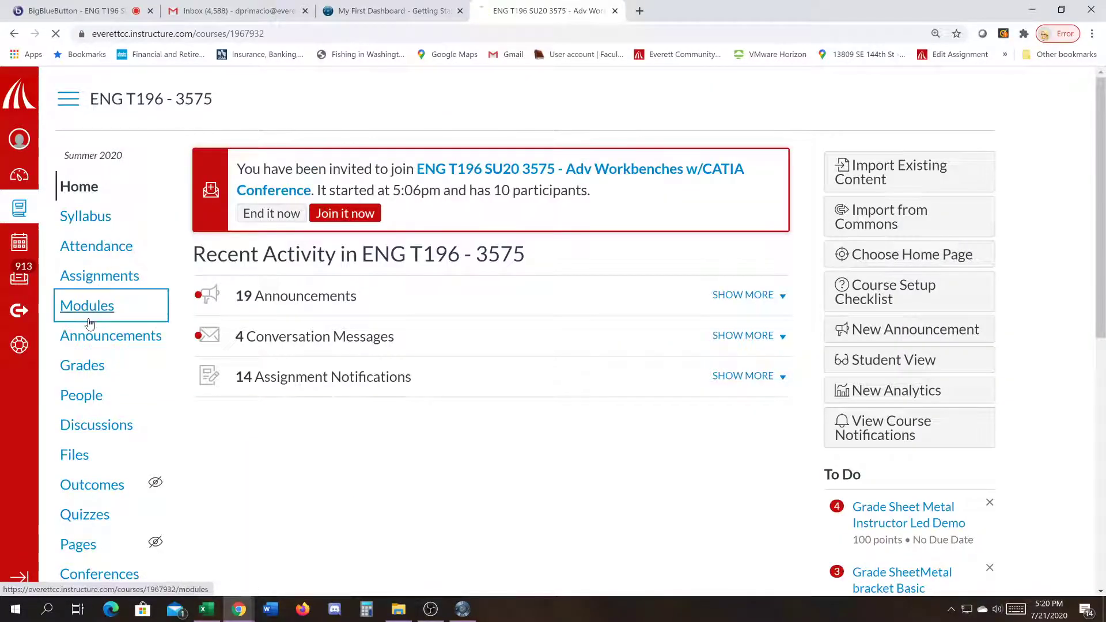
Step: Open the Day 4 assignment Assignments Knowledgeware 5 Design Table from a Pre-existing File, then download and open its attached Word document
scroll(316, 392, down, 10)
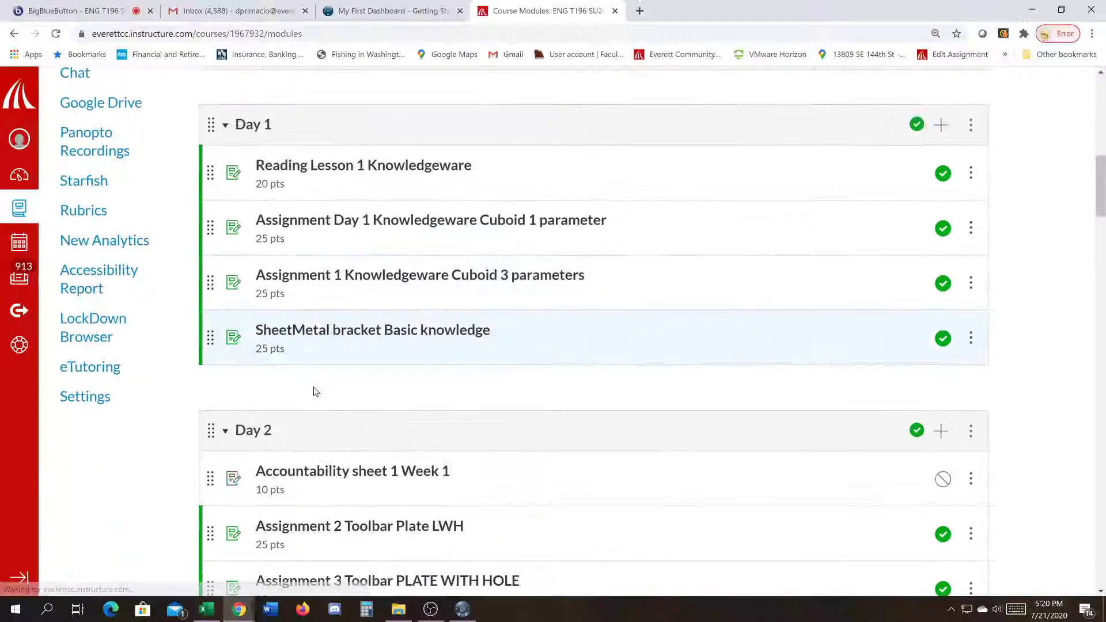
scroll(316, 391, down, 6)
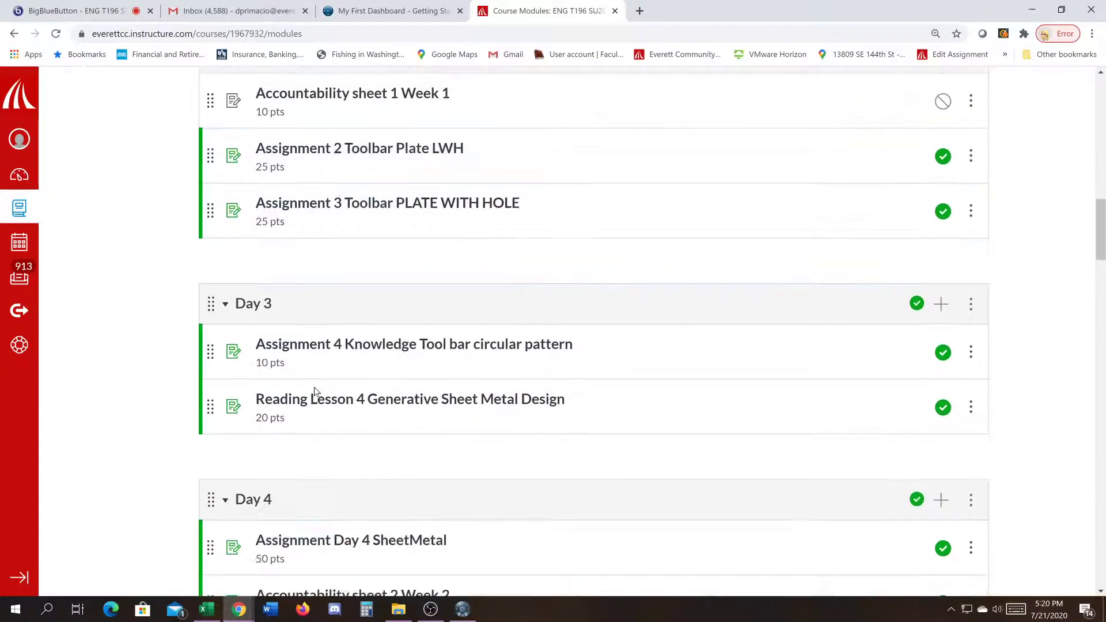
scroll(429, 401, down, 2)
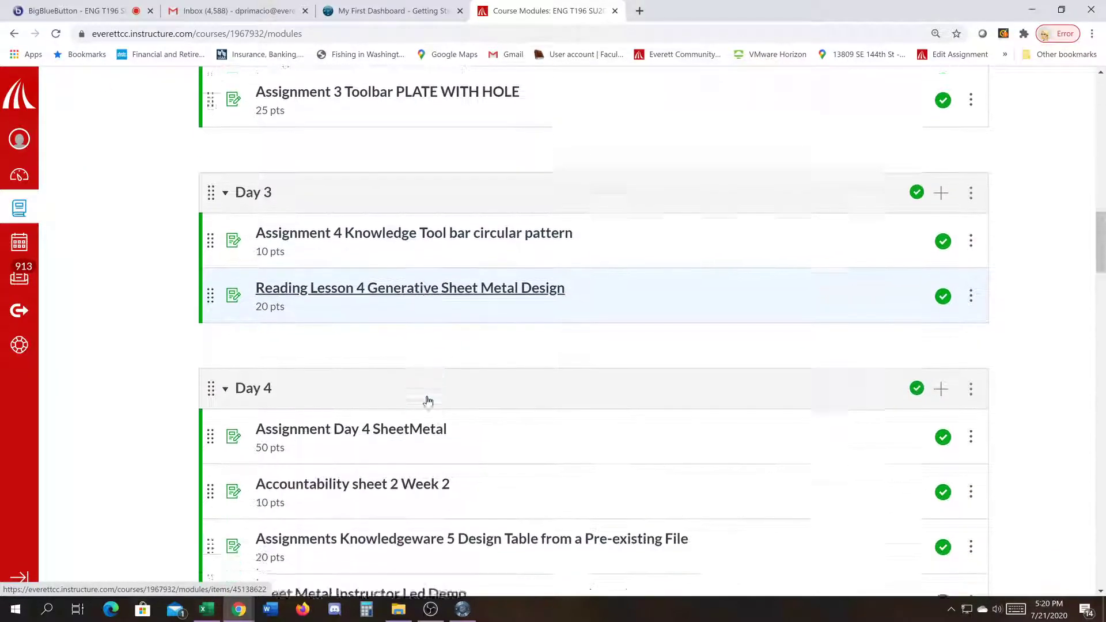
click(512, 501)
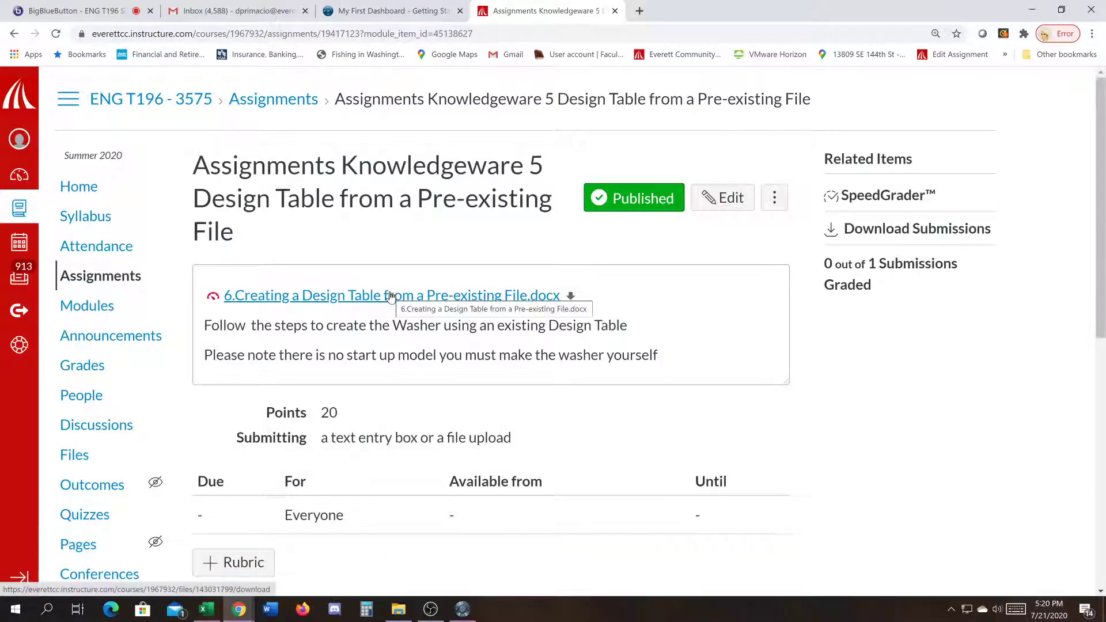
click(391, 295)
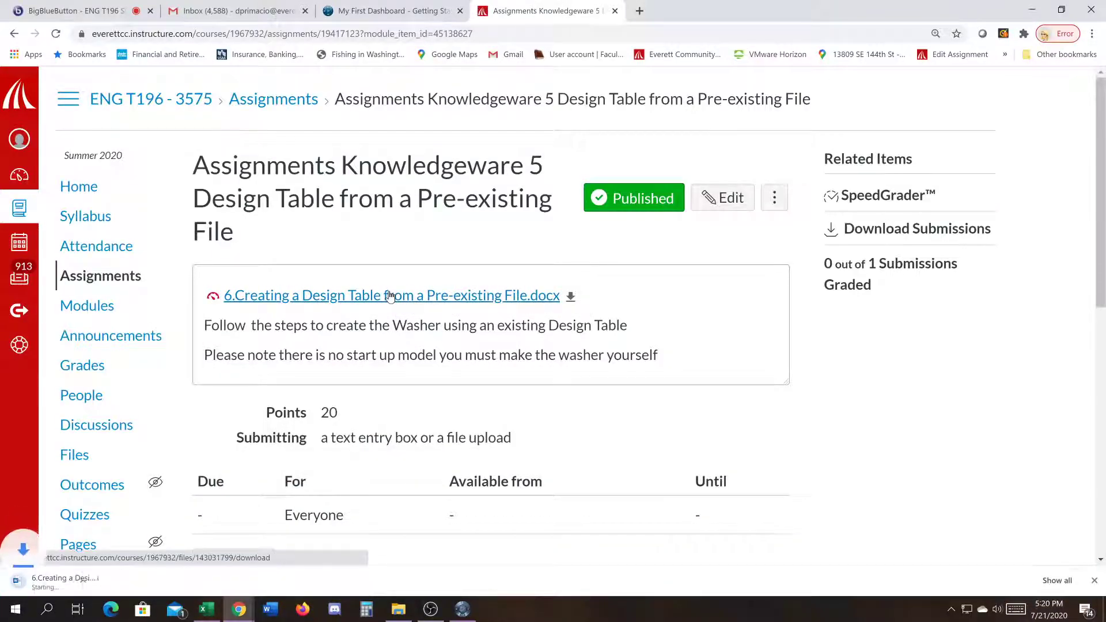
click(69, 585)
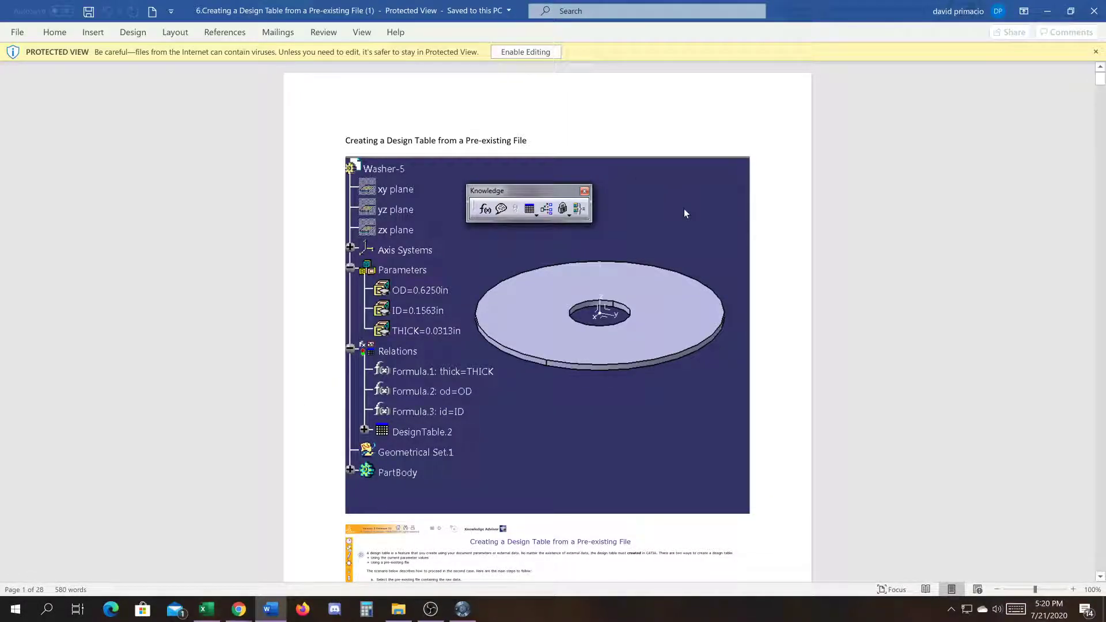
Step: Enable editing of the assignment document and enlarge its page view to 130%
click(525, 52)
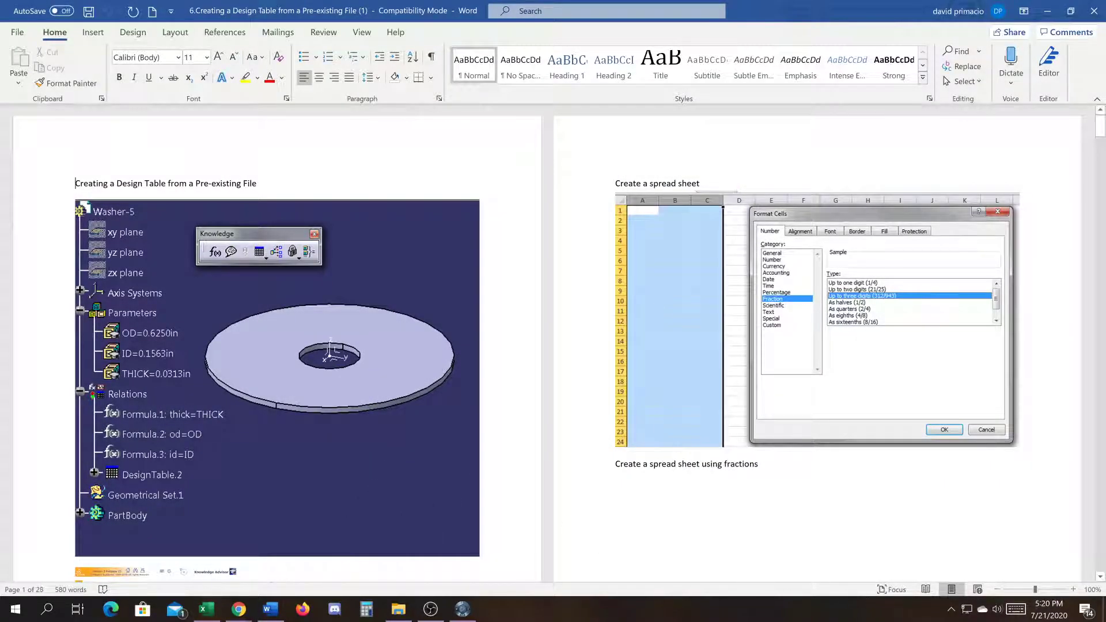
click(1073, 589)
click(1073, 589)
click(1073, 589)
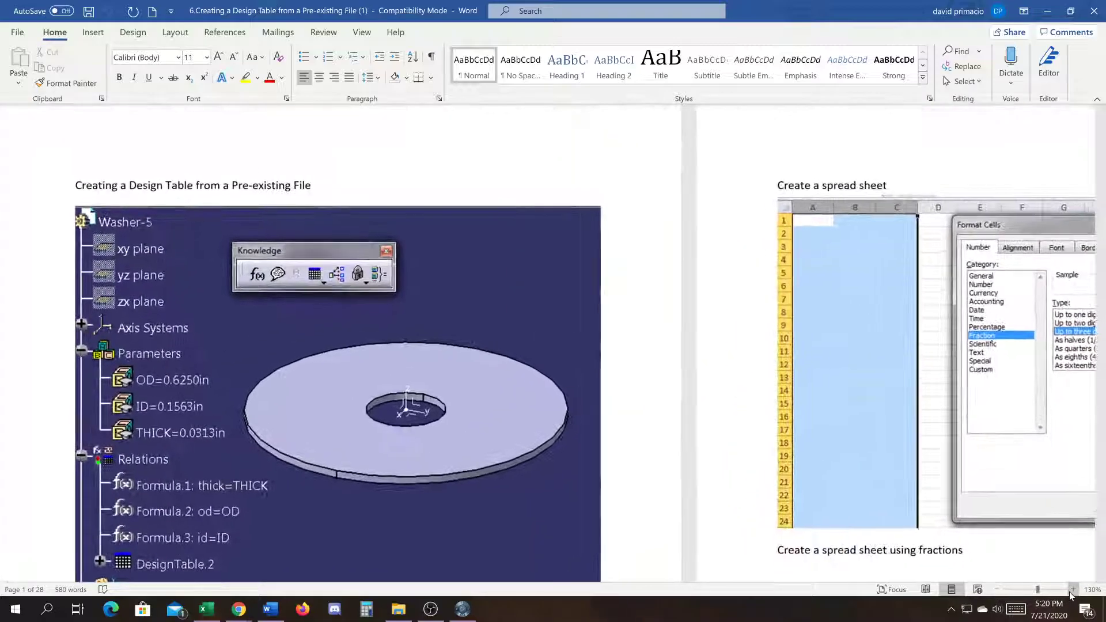
Step: Read the assignment's opening pages on creating, formatting, filling and saving the fraction spreadsheet
scroll(547, 346, down, 8)
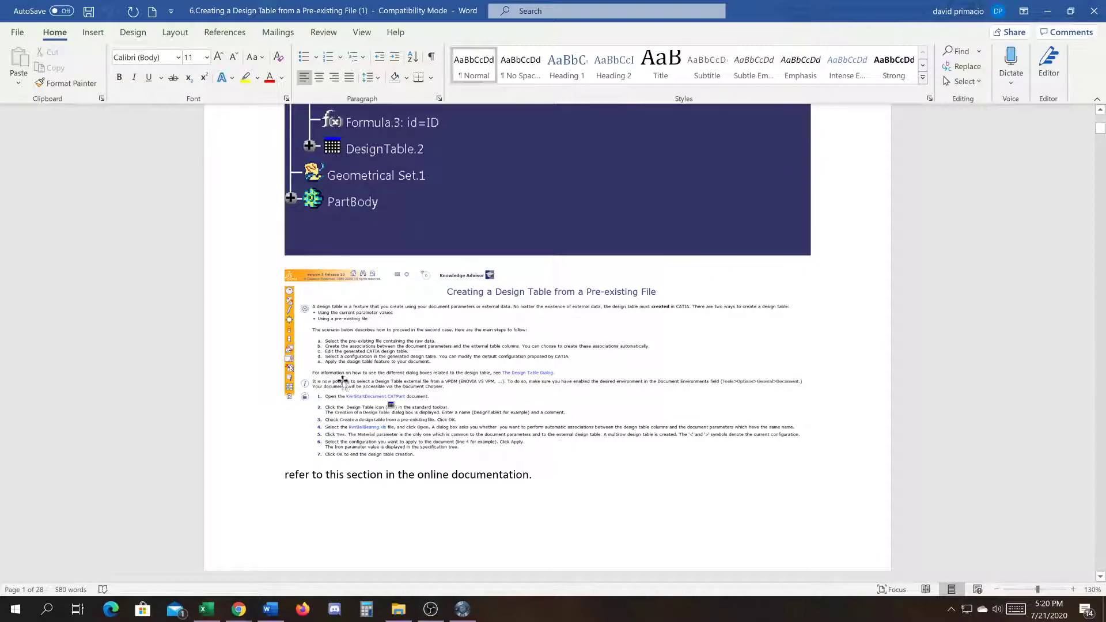
scroll(499, 442, down, 3)
scroll(500, 441, down, 12)
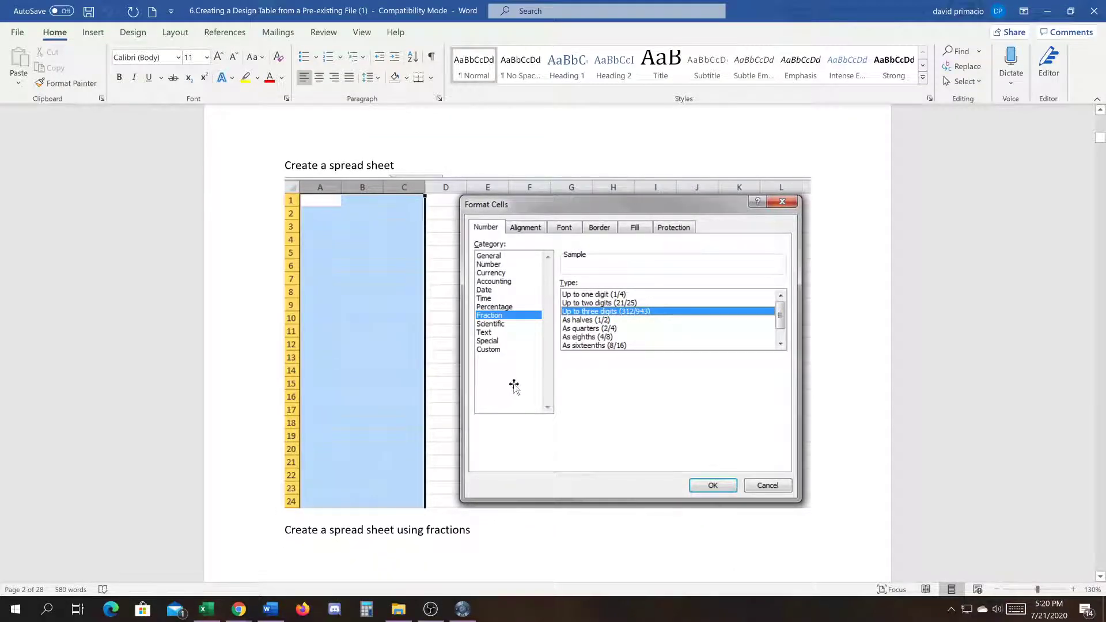
scroll(326, 363, down, 10)
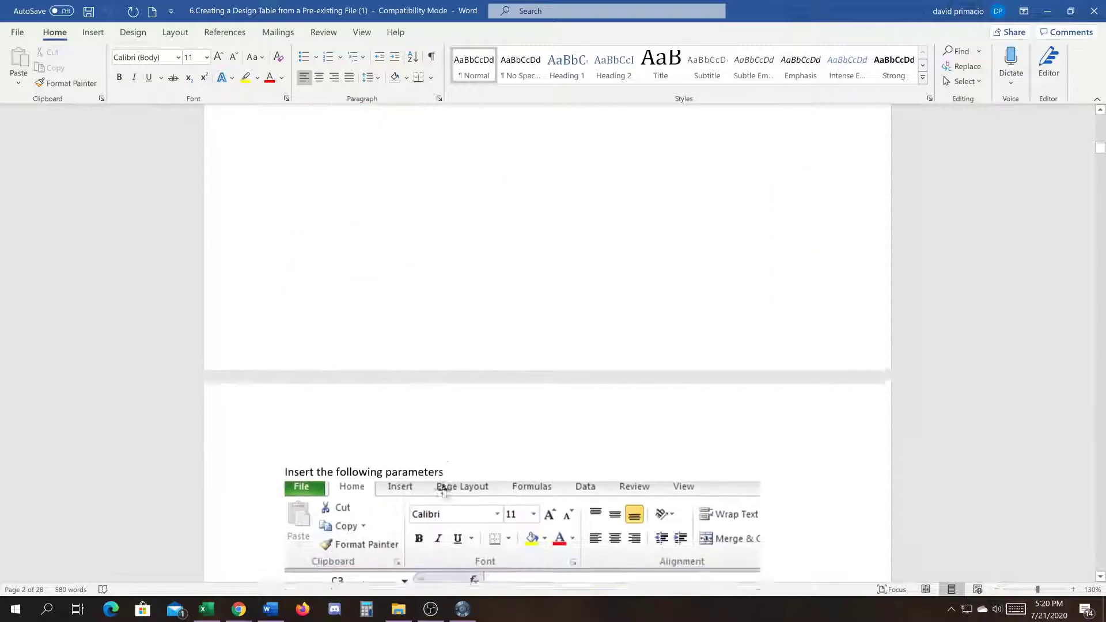
scroll(442, 490, down, 8)
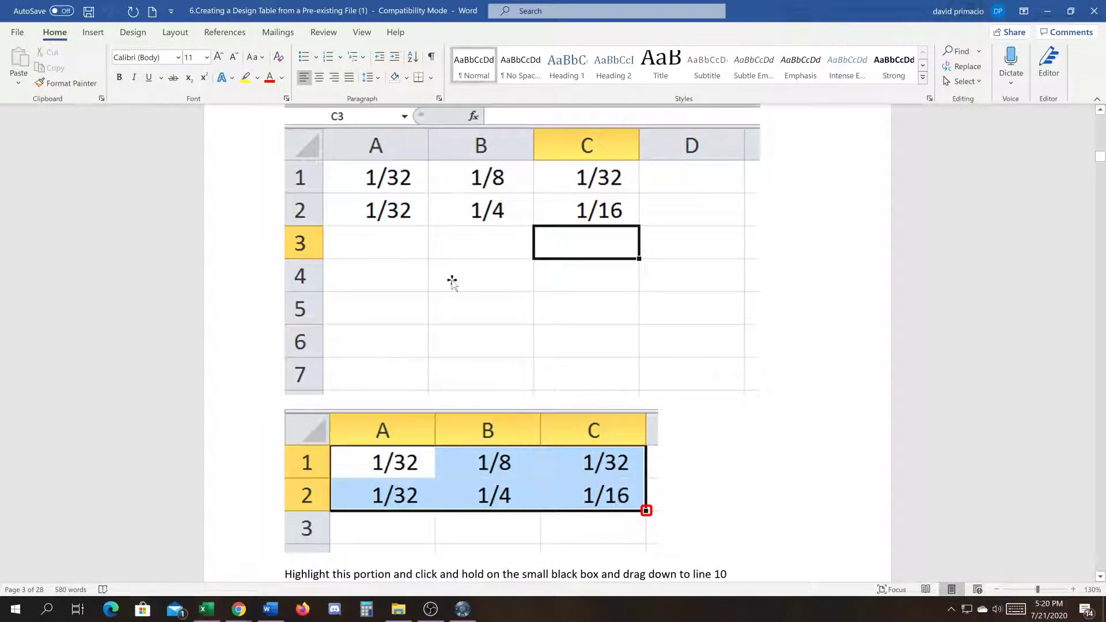
scroll(639, 509, down, 6)
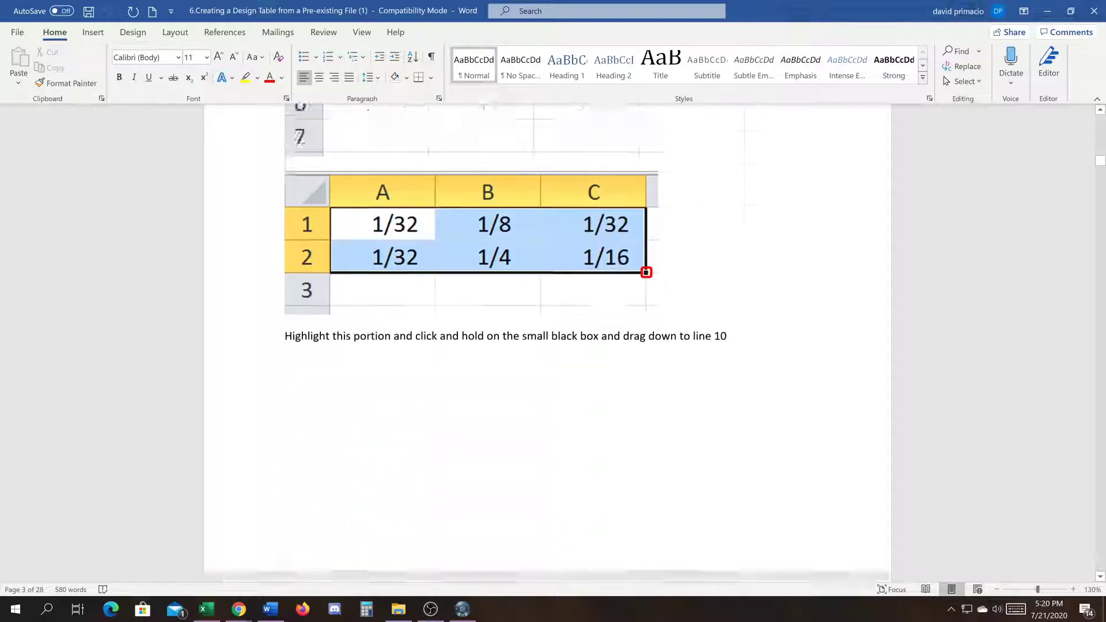
scroll(621, 454, down, 3)
scroll(434, 212, up, 1)
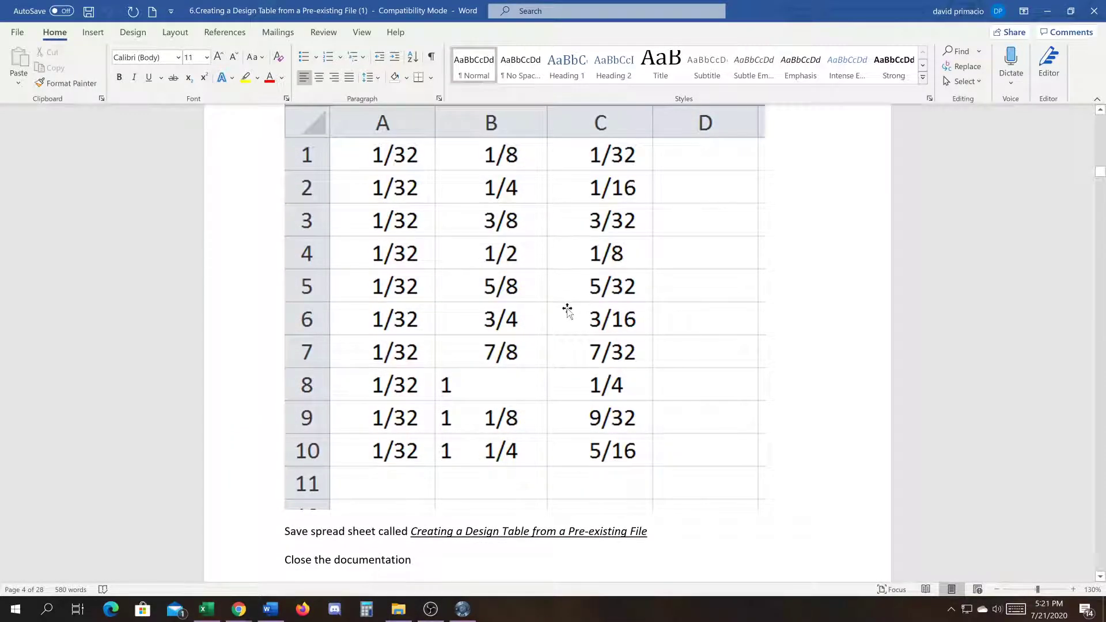
scroll(566, 309, down, 1)
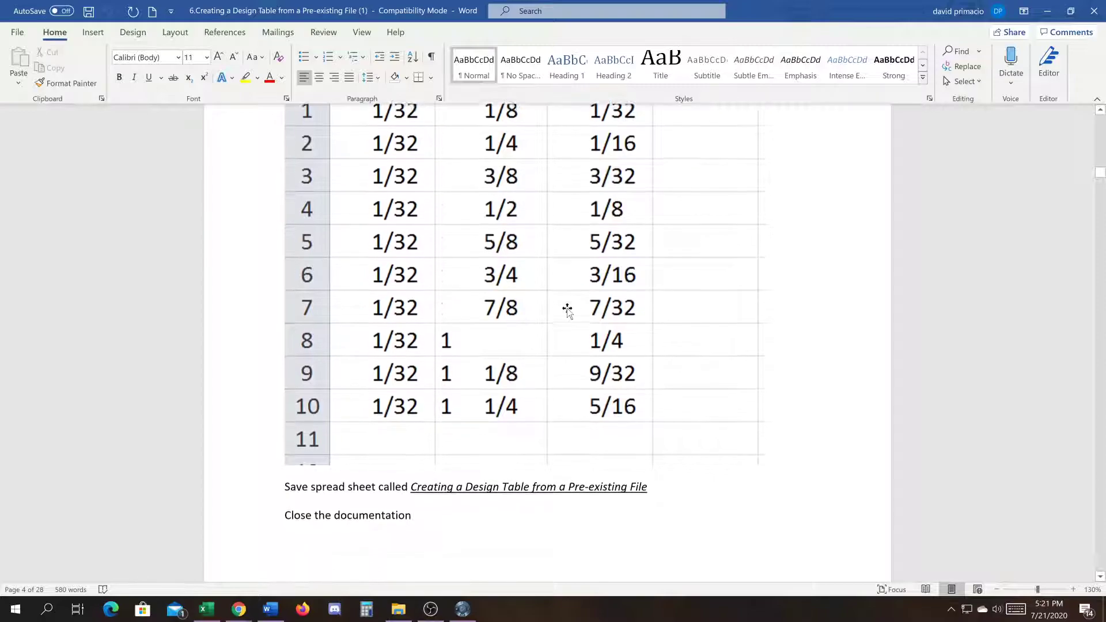
scroll(565, 309, down, 3)
Step: Review the instructions for creating the design table from a pre-existing file and revising the spreadsheet's column headings
scroll(500, 499, down, 10)
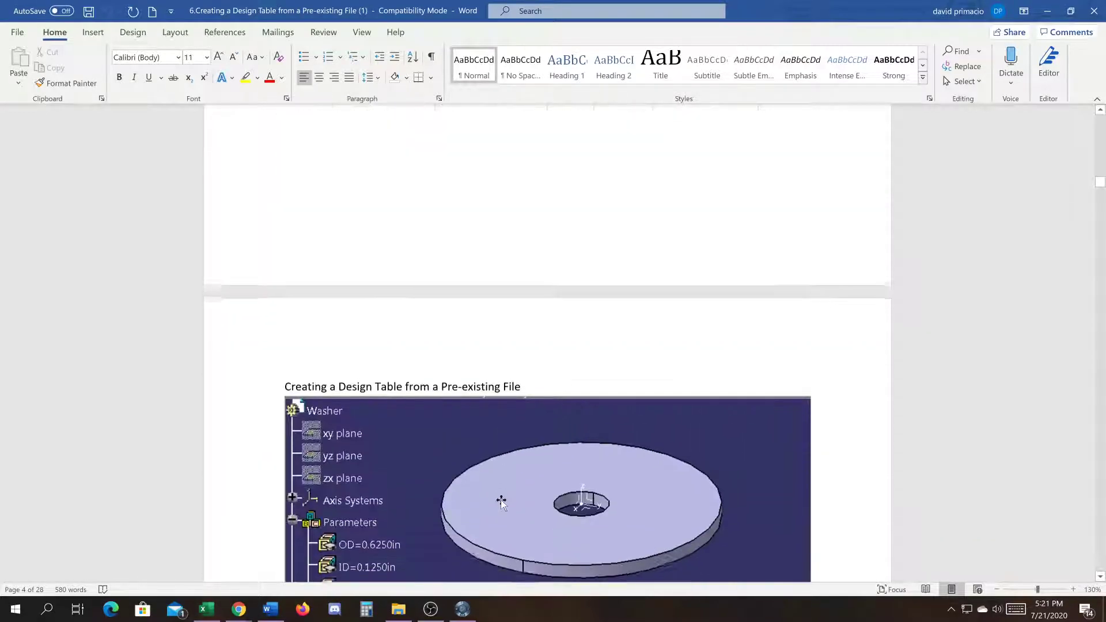
scroll(500, 499, up, 1)
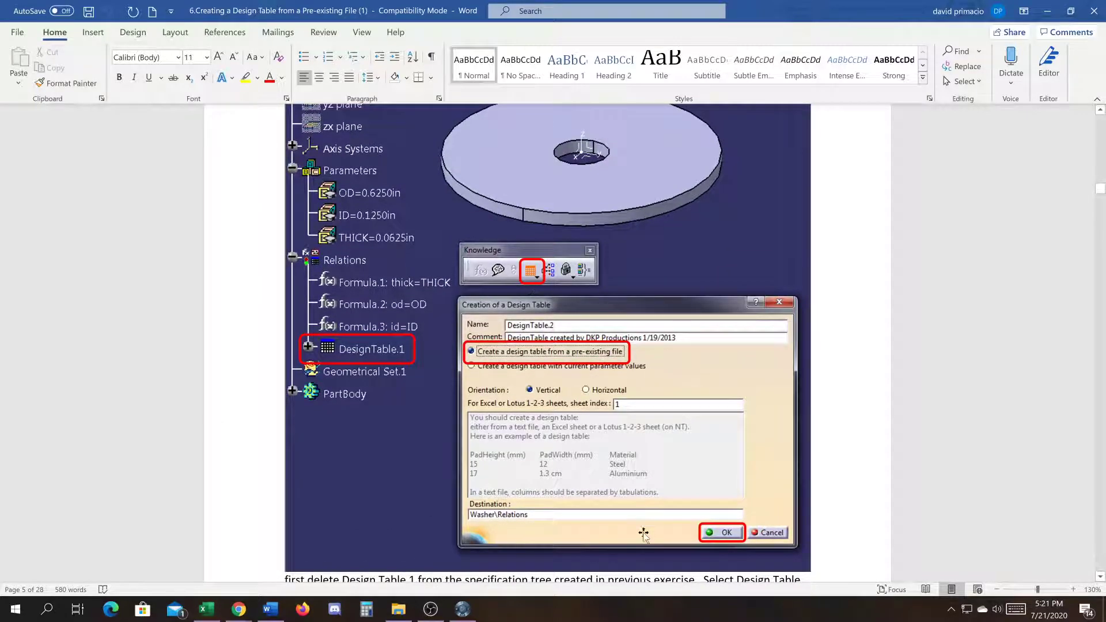
scroll(645, 531, down, 15)
scroll(439, 302, down, 3)
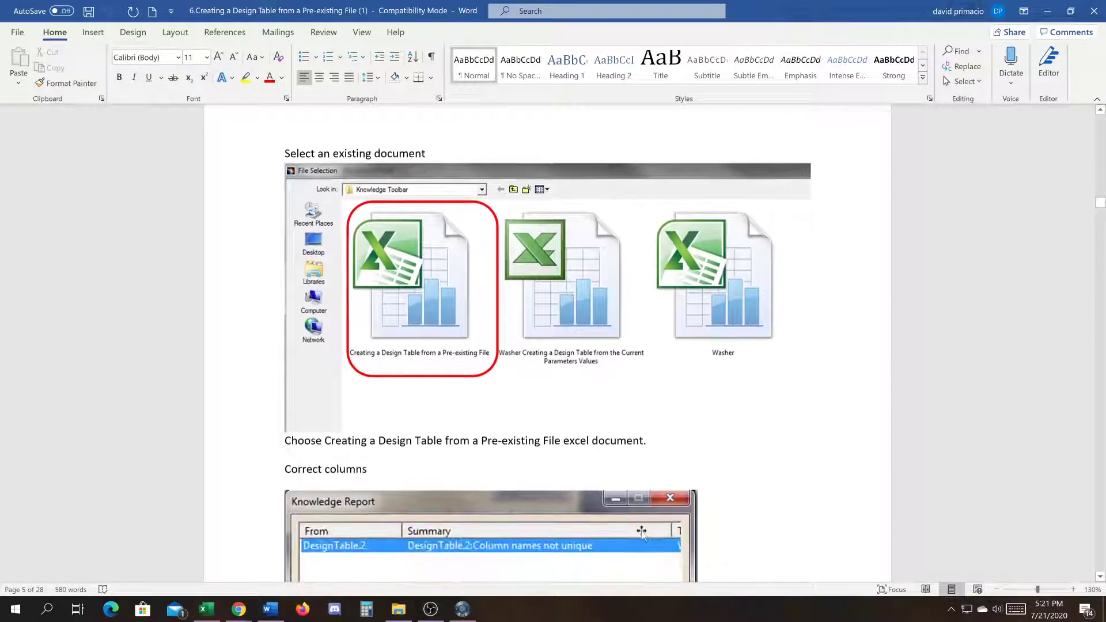
scroll(395, 260, down, 7)
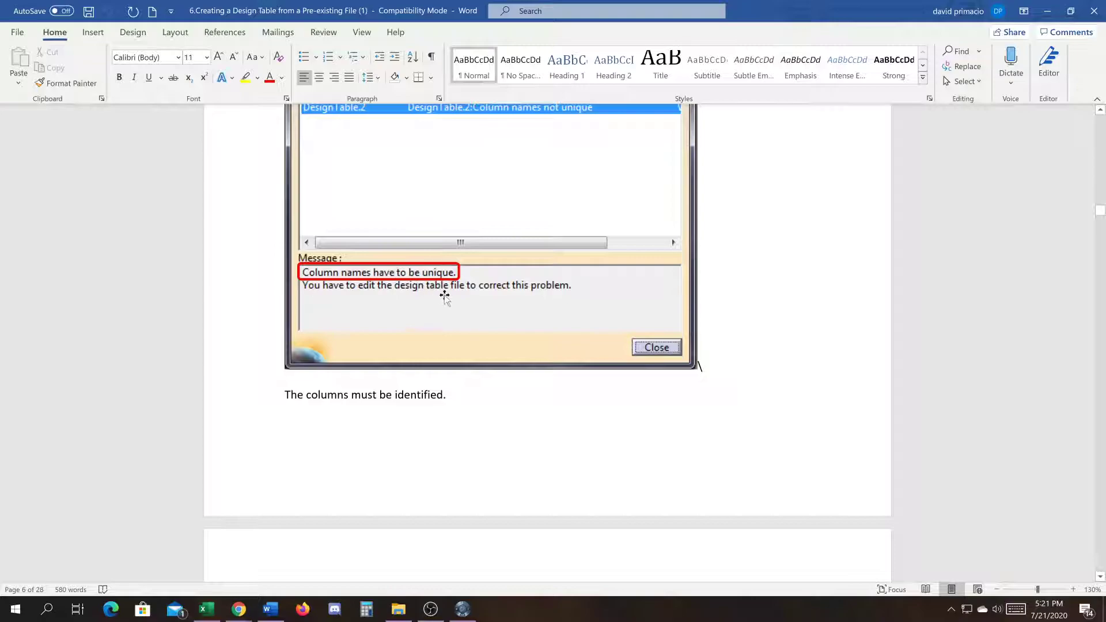
scroll(489, 228, down, 10)
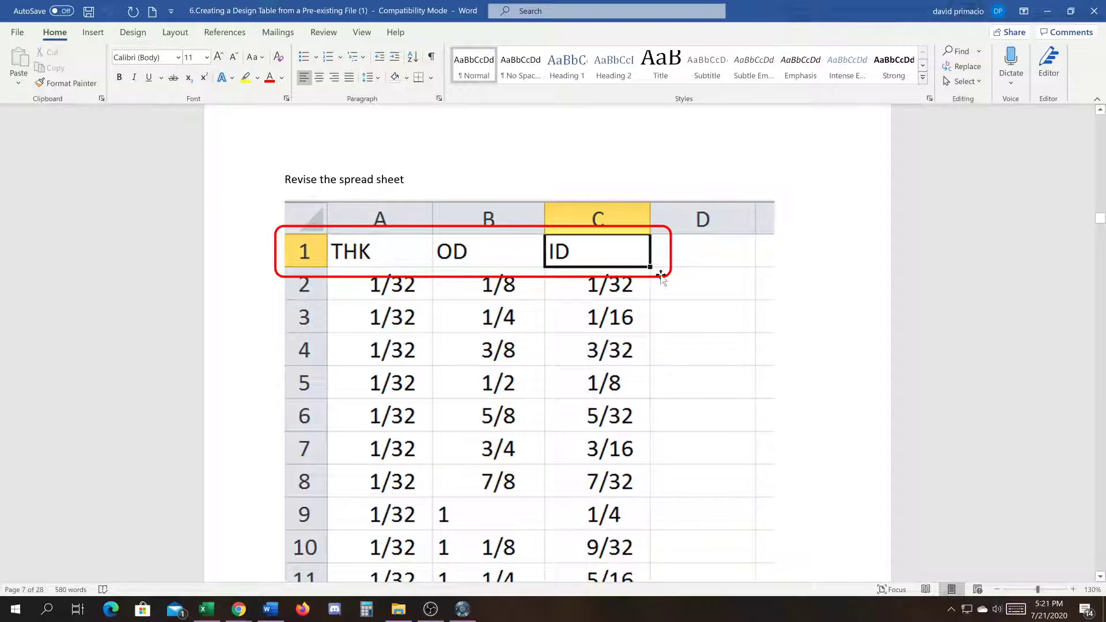
scroll(689, 344, down, 6)
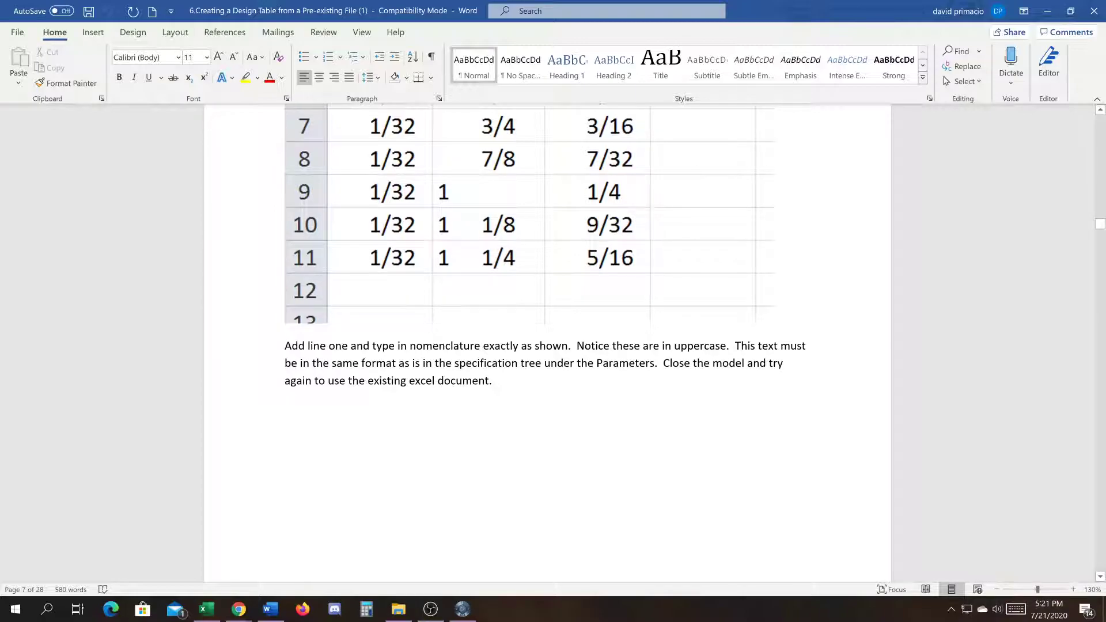
scroll(517, 380, up, 6)
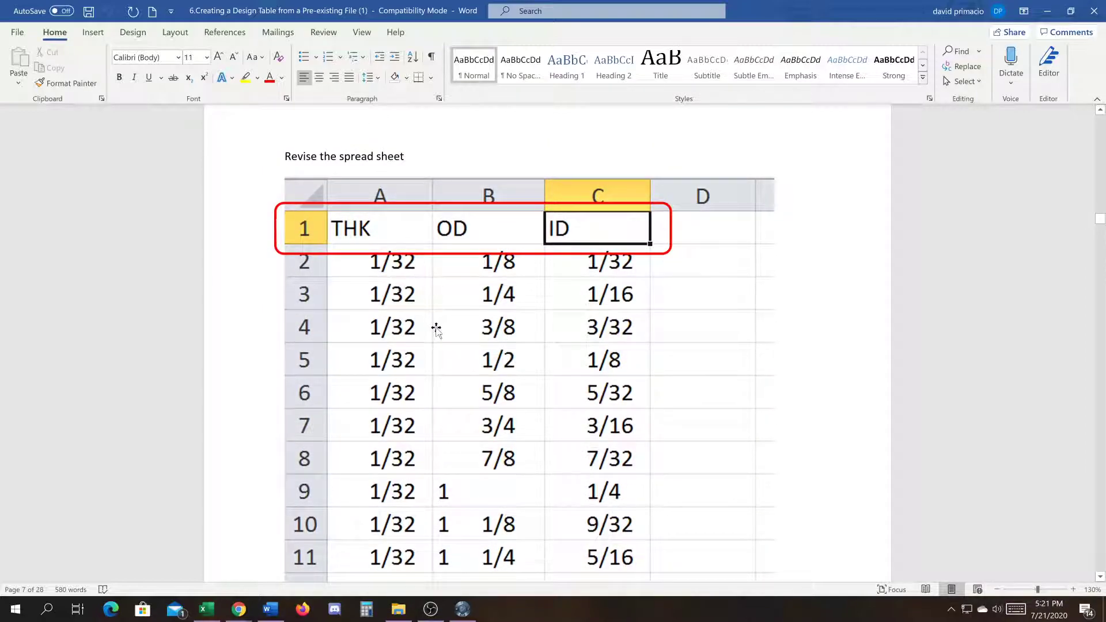
scroll(497, 455, down, 4)
Step: Examine the Automatic associations and Same name, but not same type dialogs, comparing them with the revised spreadsheet's columns
scroll(528, 465, down, 15)
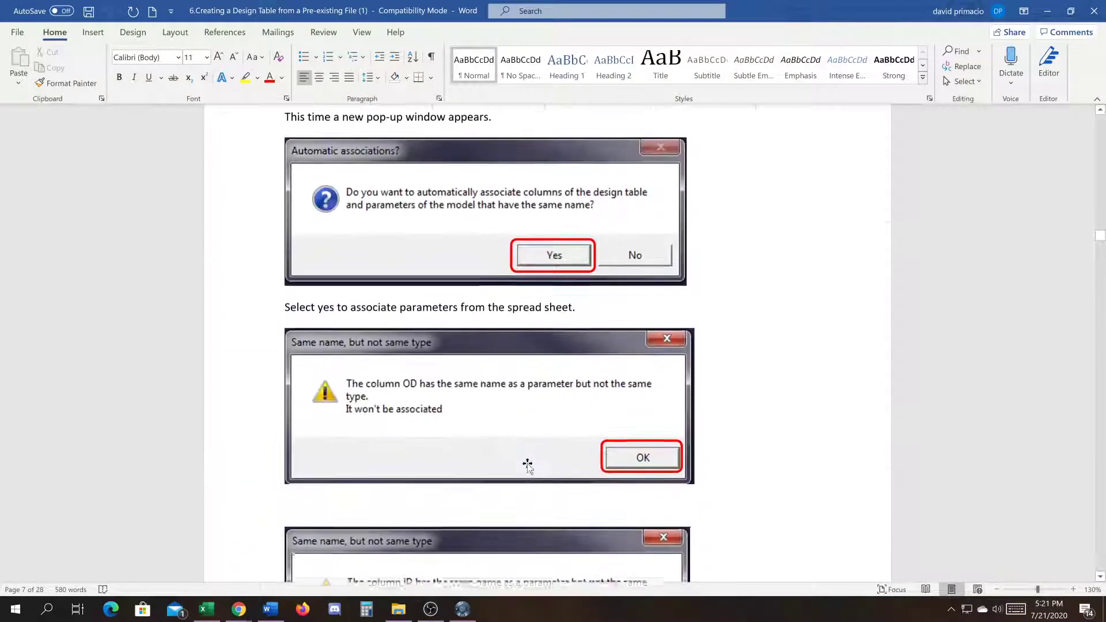
scroll(526, 463, up, 1)
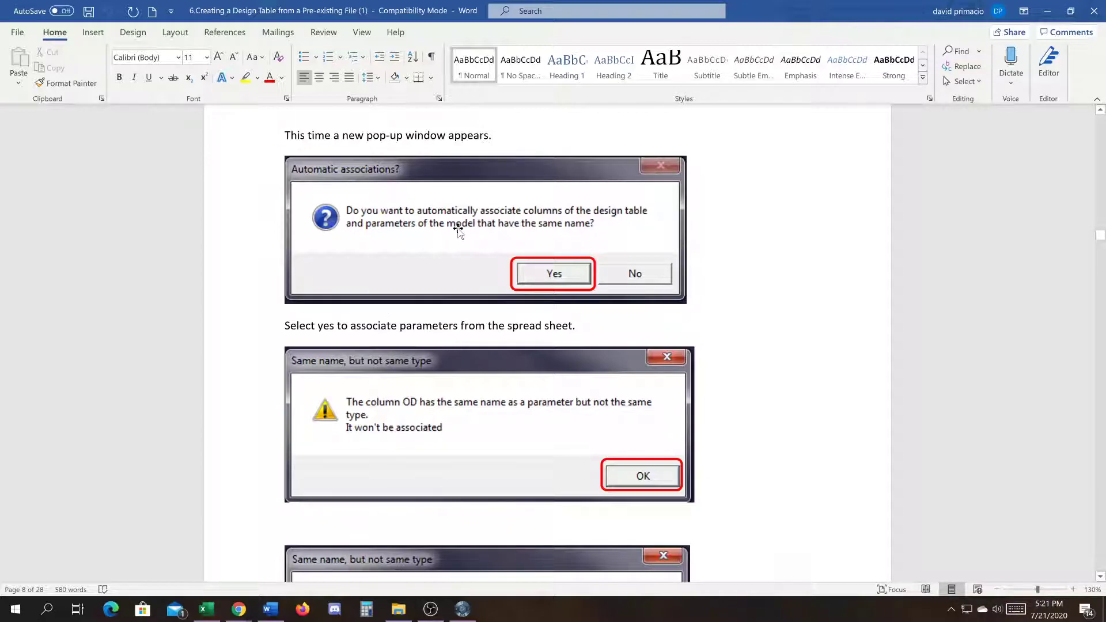
scroll(457, 230, down, 5)
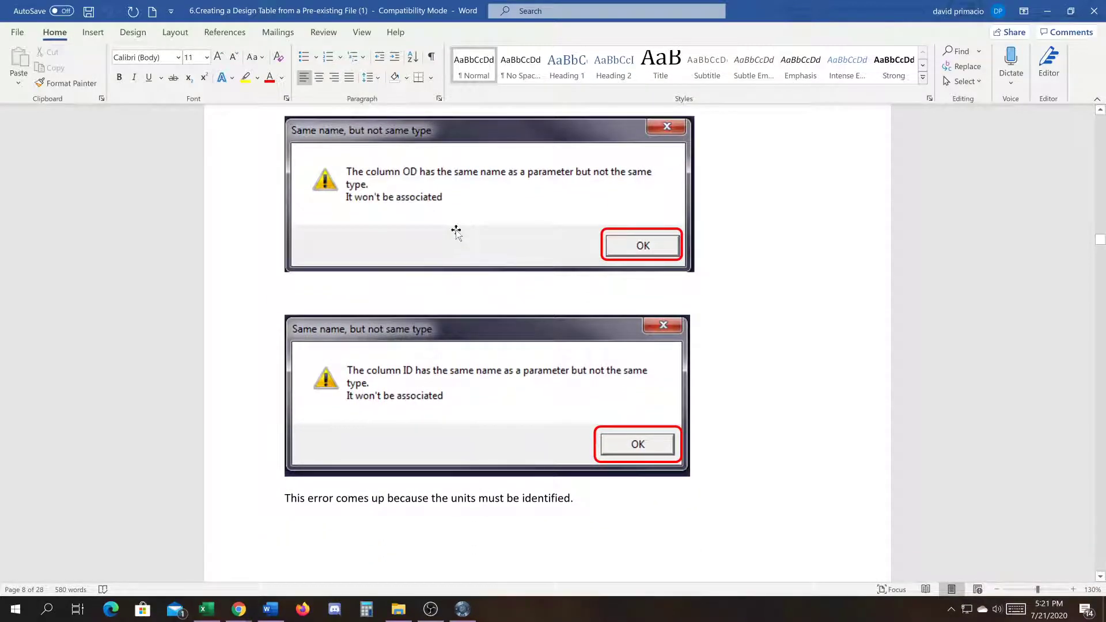
scroll(456, 232, down, 2)
scroll(456, 228, down, 2)
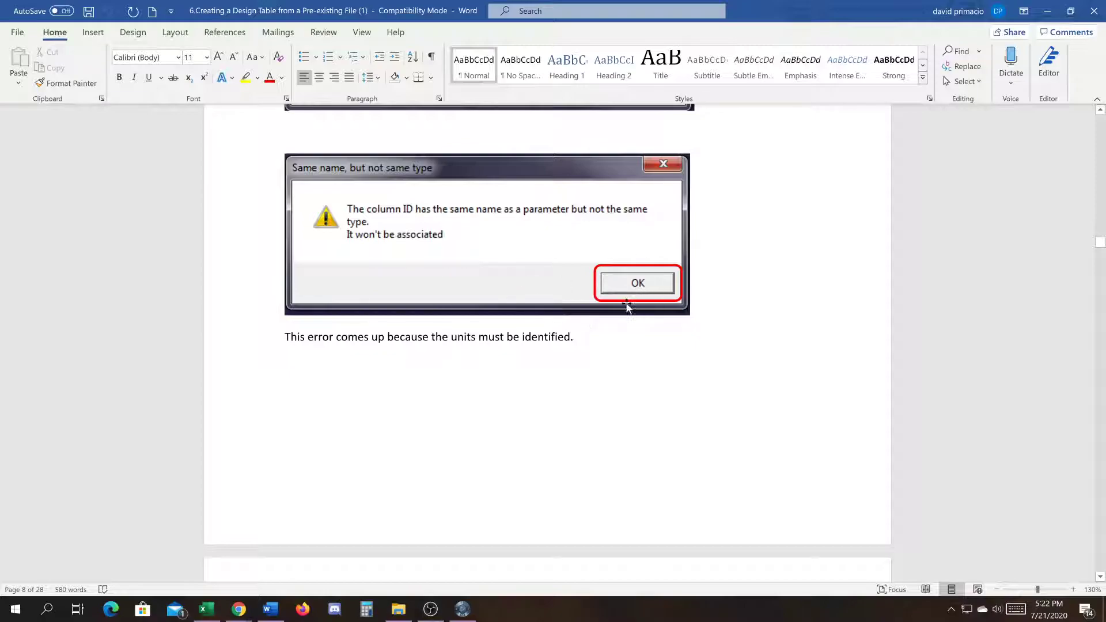
scroll(626, 307, up, 1)
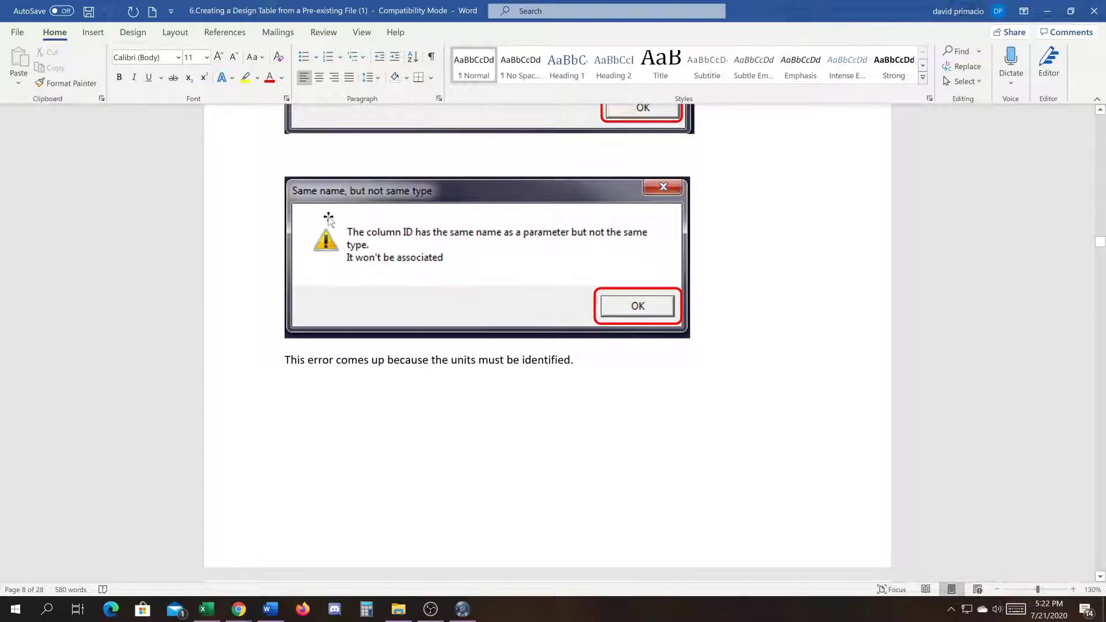
scroll(416, 395, up, 15)
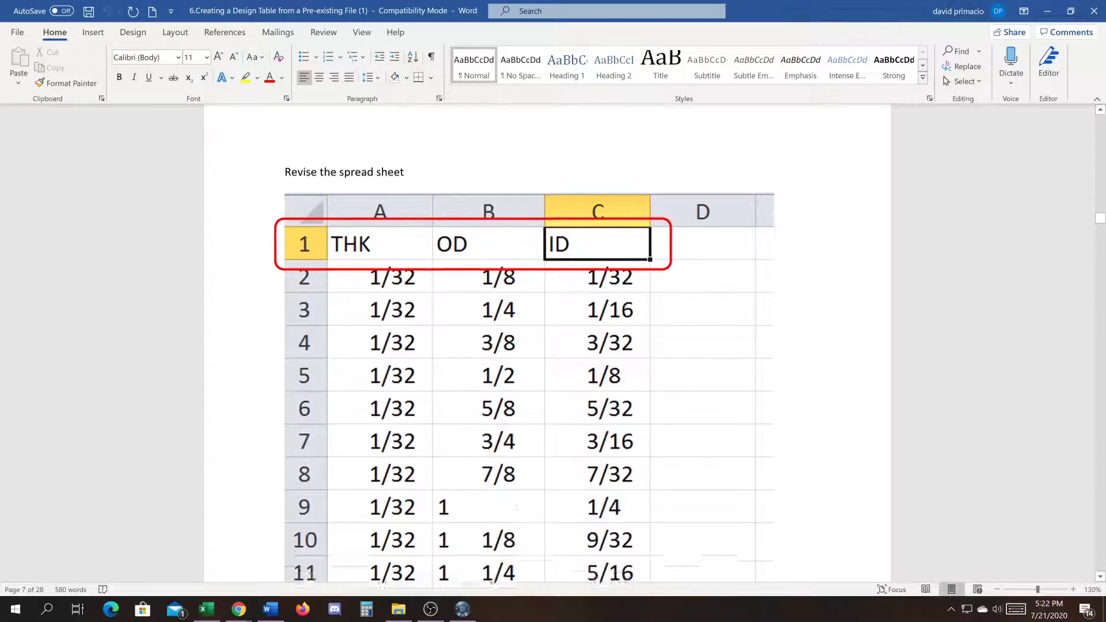
scroll(512, 499, down, 8)
scroll(511, 497, down, 12)
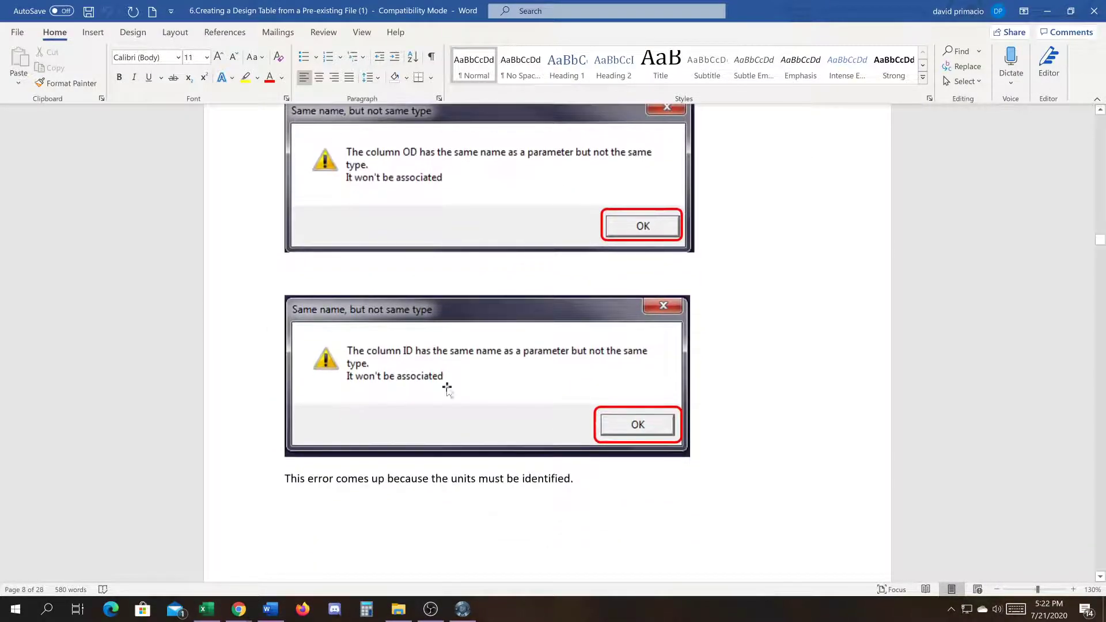
scroll(446, 348, down, 6)
scroll(446, 348, up, 4)
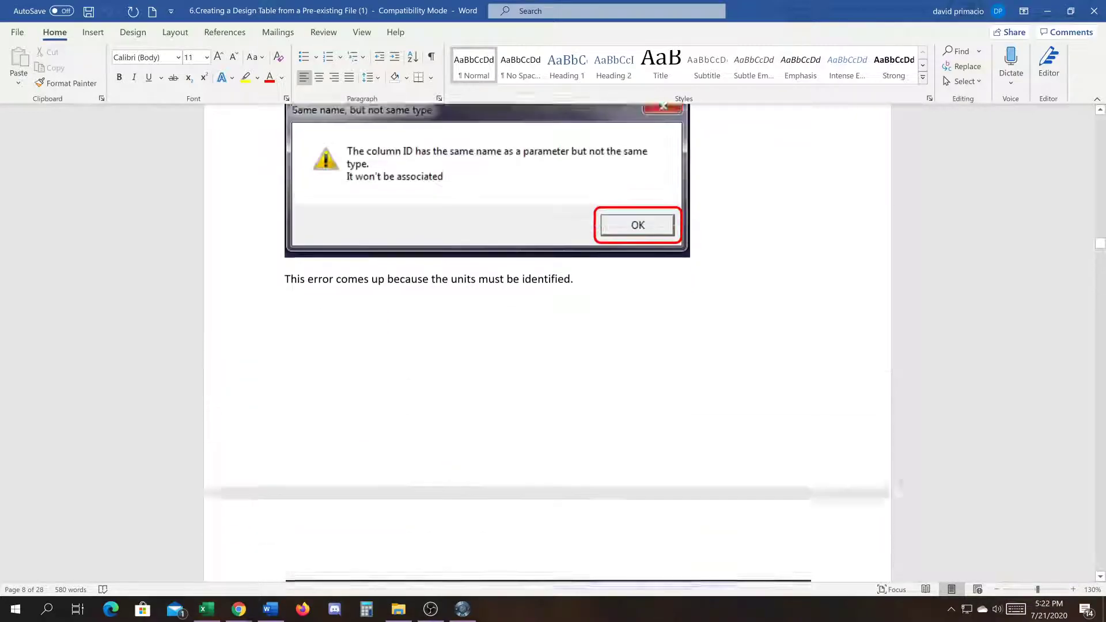
scroll(446, 355, up, 4)
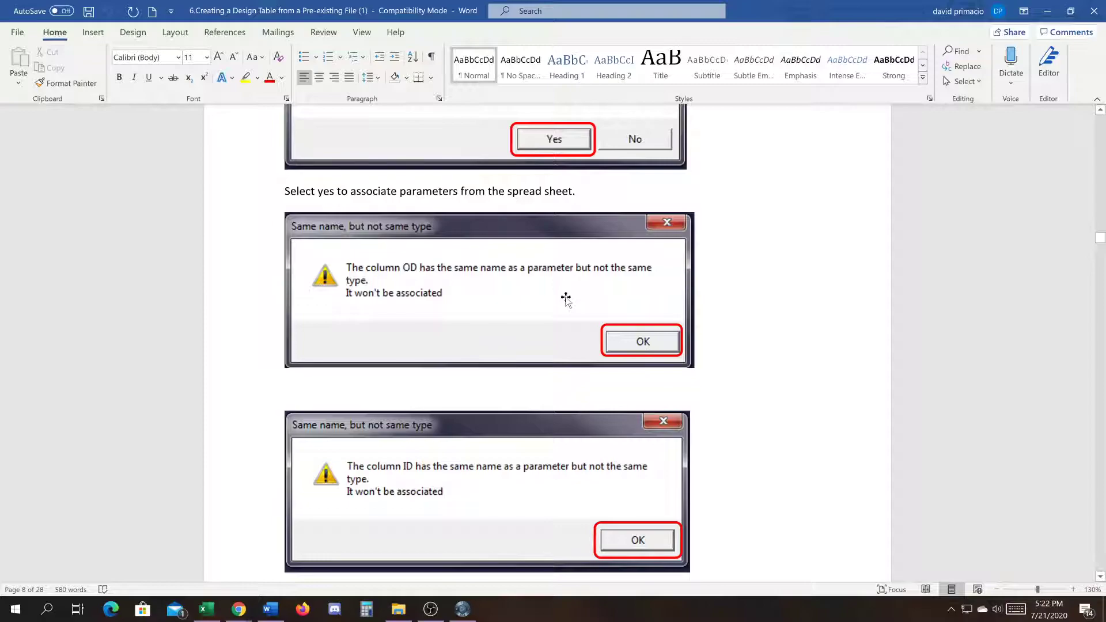
scroll(546, 279, down, 1)
scroll(545, 279, down, 3)
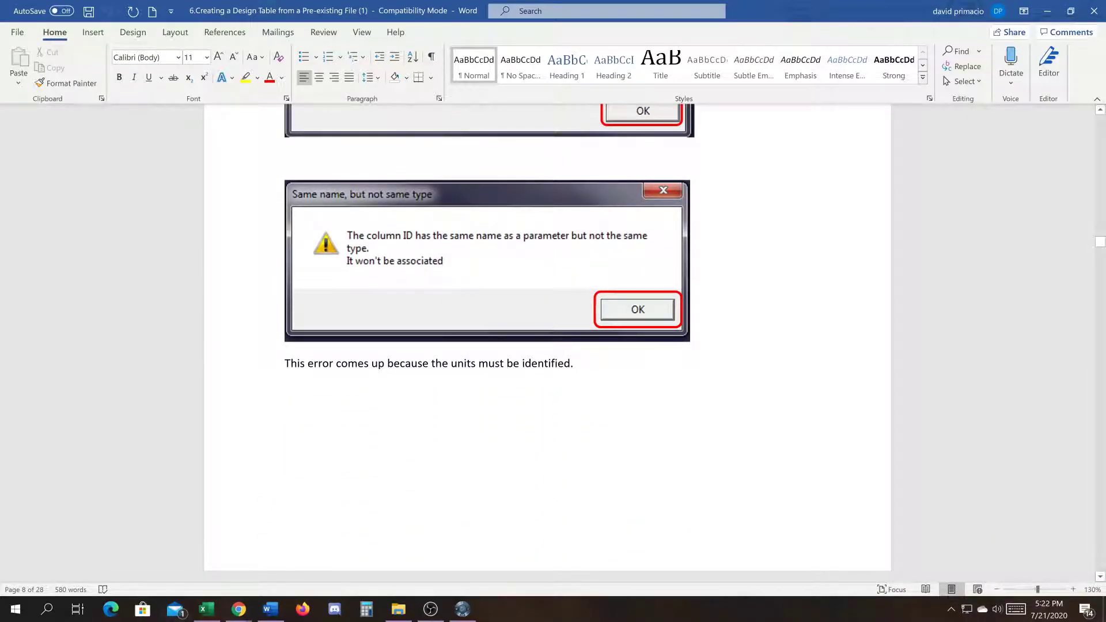
Step: Read the page on missing associations and the Fractions in design Table error section, including its note on using inches in the spreadsheet
scroll(336, 440, down, 8)
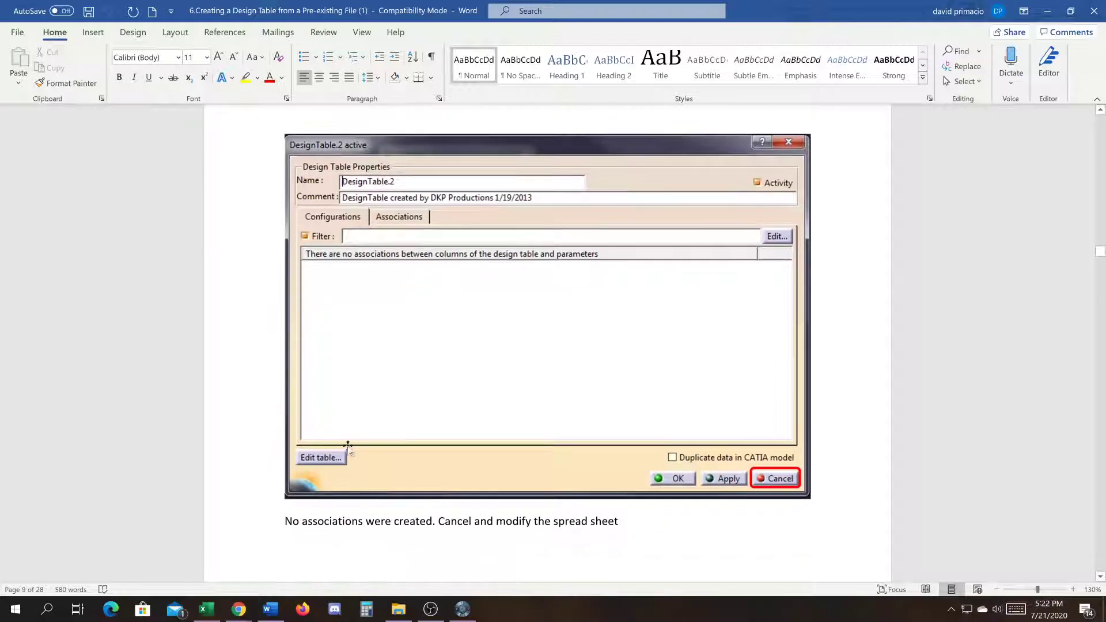
scroll(370, 409, down, 1)
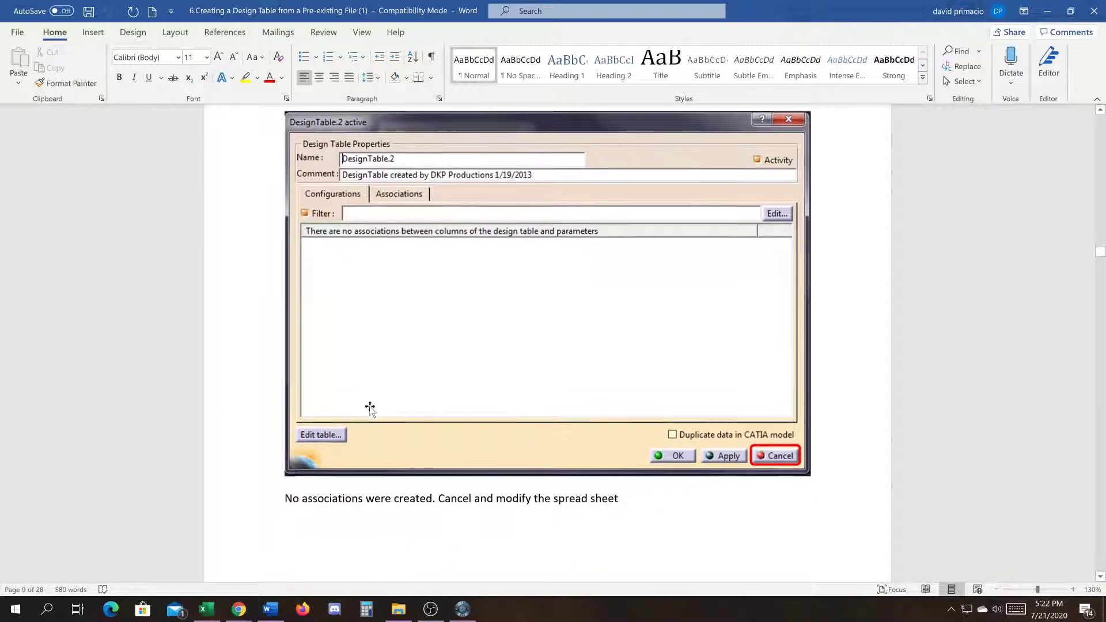
scroll(548, 466, down, 4)
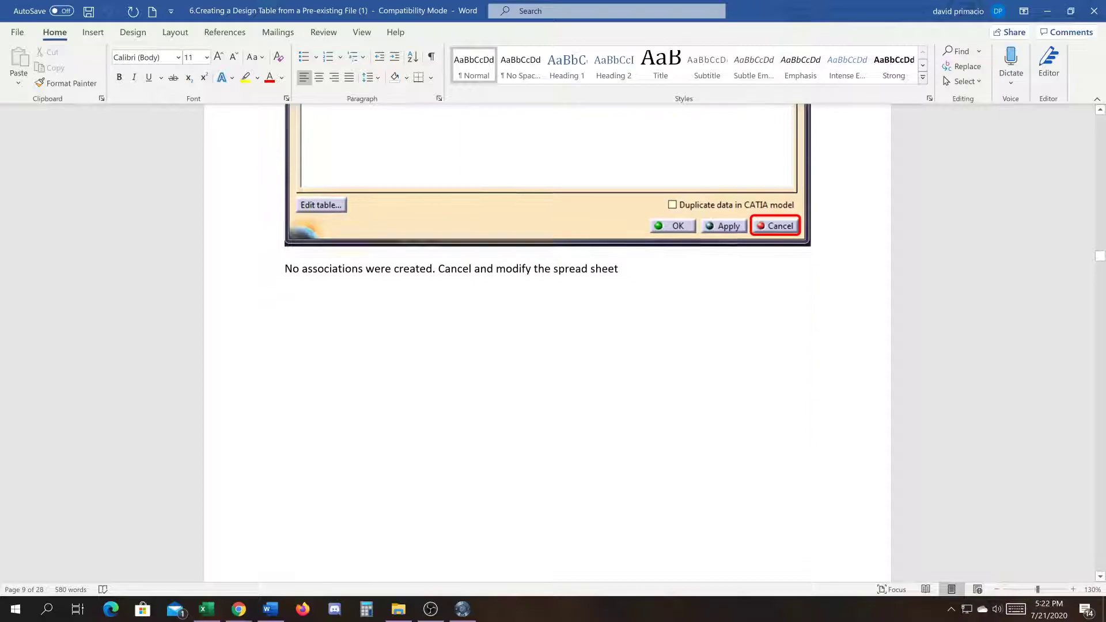
scroll(546, 464, down, 10)
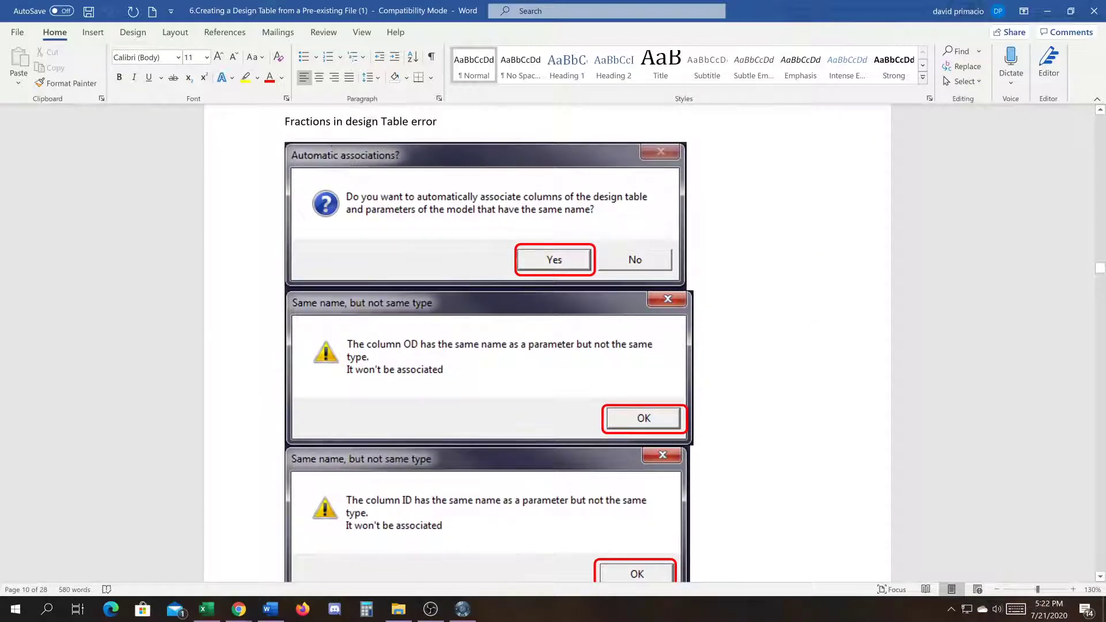
click(269, 124)
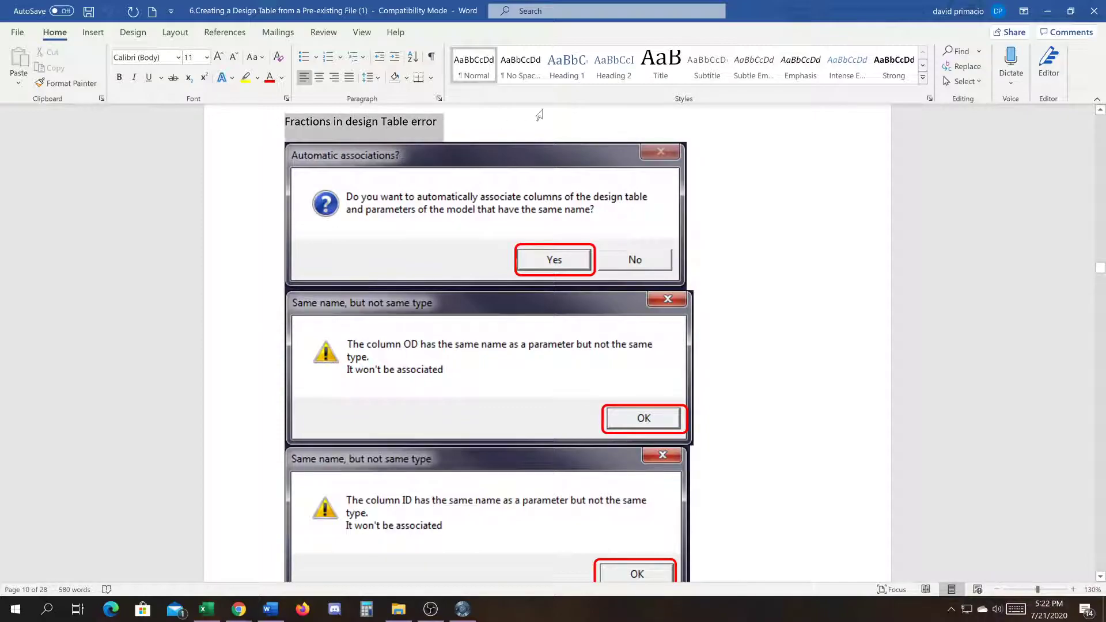
scroll(288, 297, down, 2)
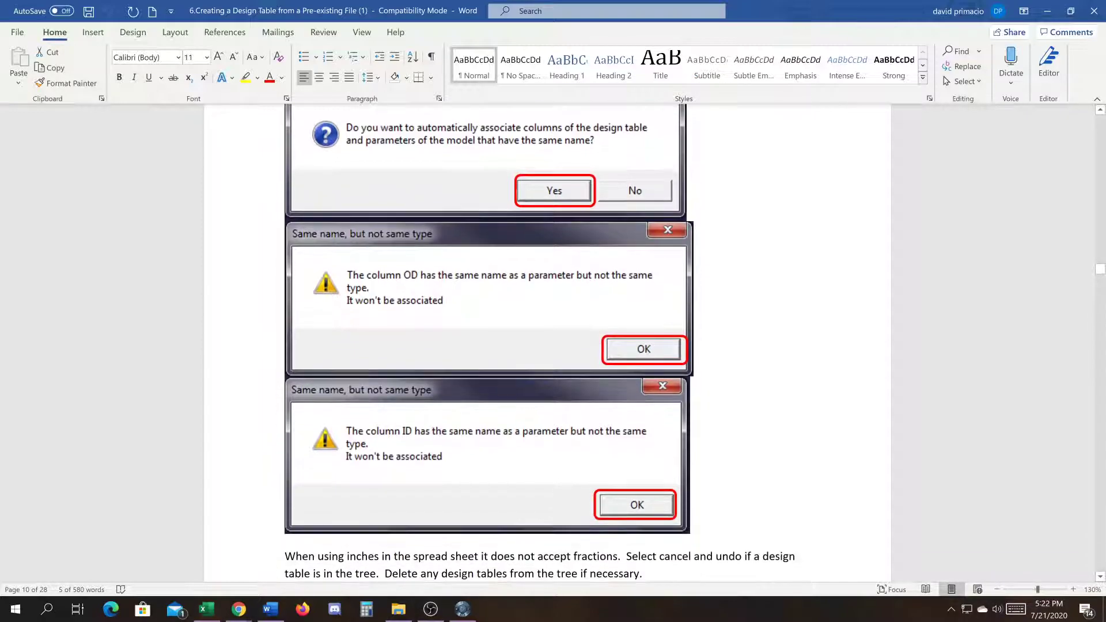
scroll(593, 408, down, 5)
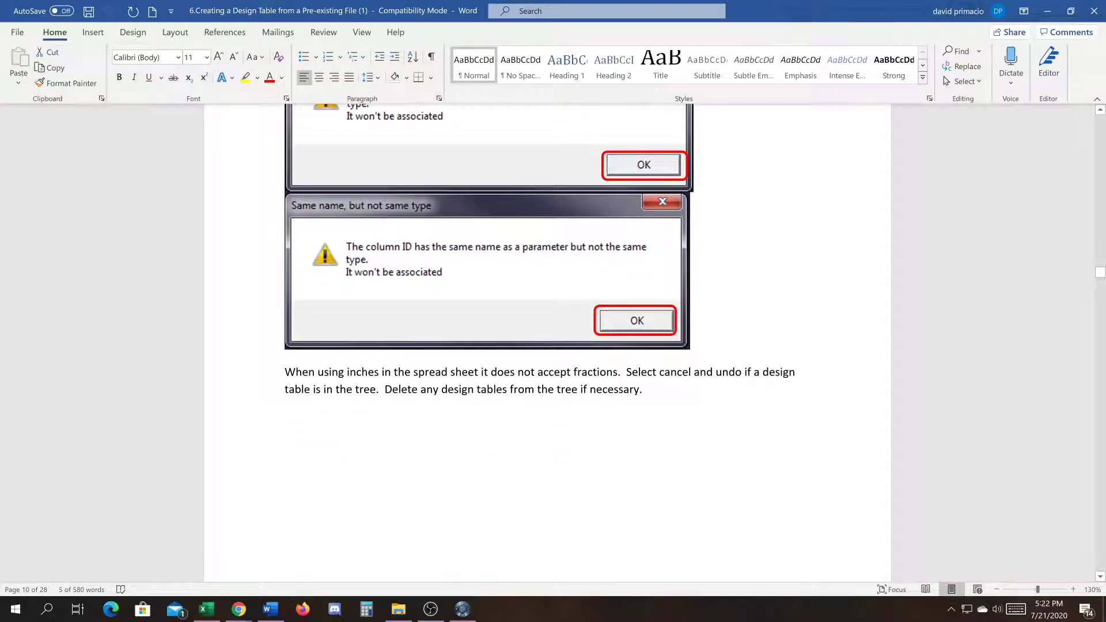
drag(413, 372, 620, 372)
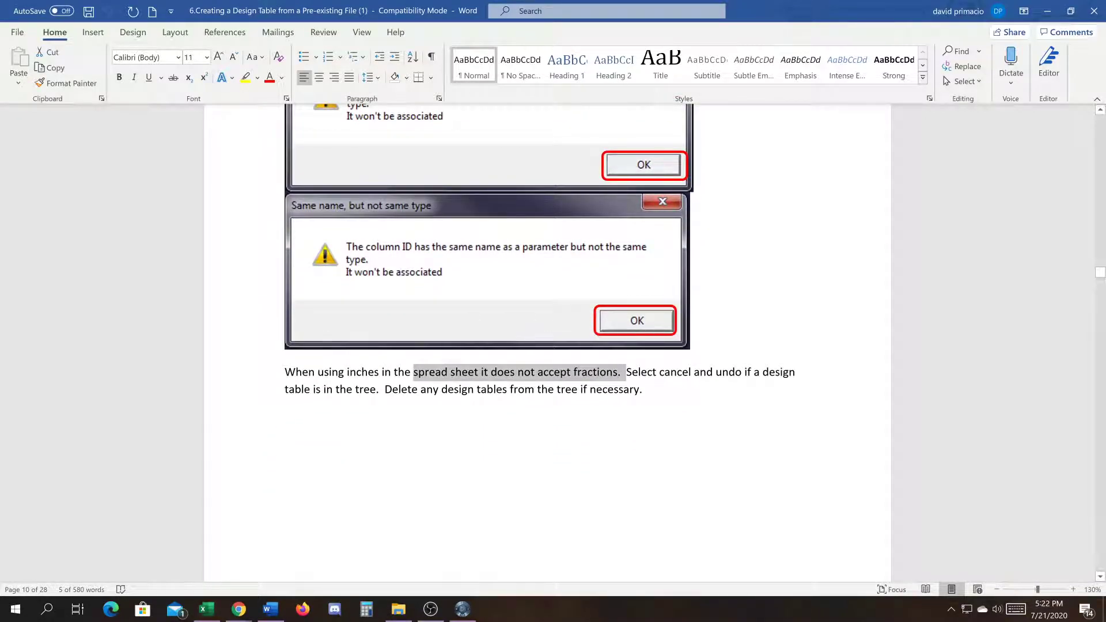
click(447, 417)
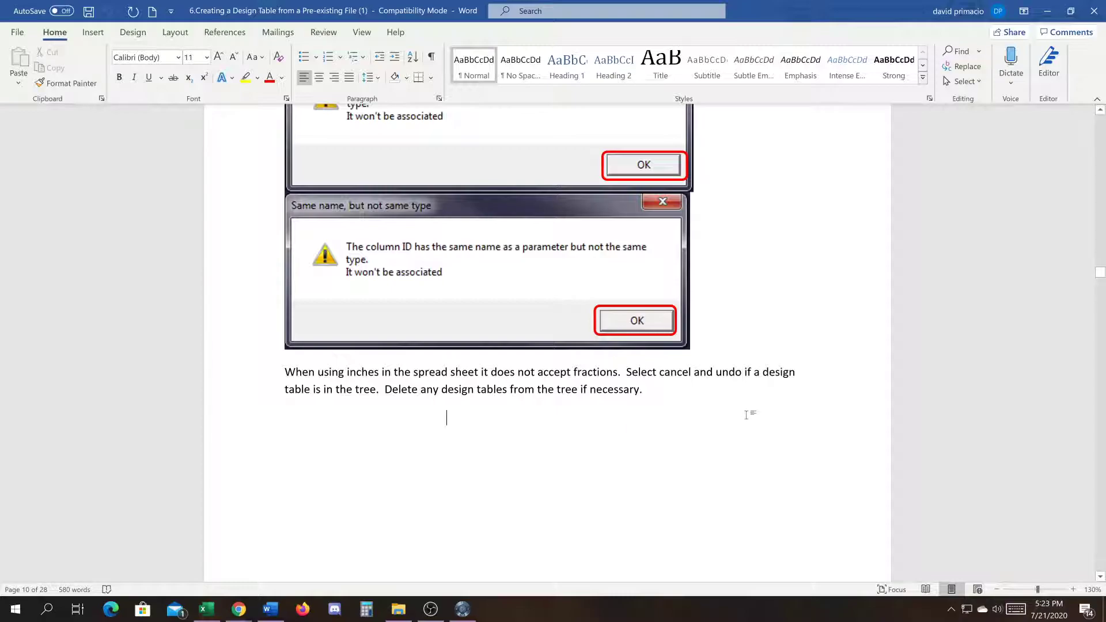
Step: Review the Same name, but not same type dialogs and the note on fractions, cancelling, and deleting design tables from the tree
scroll(747, 415, down, 1)
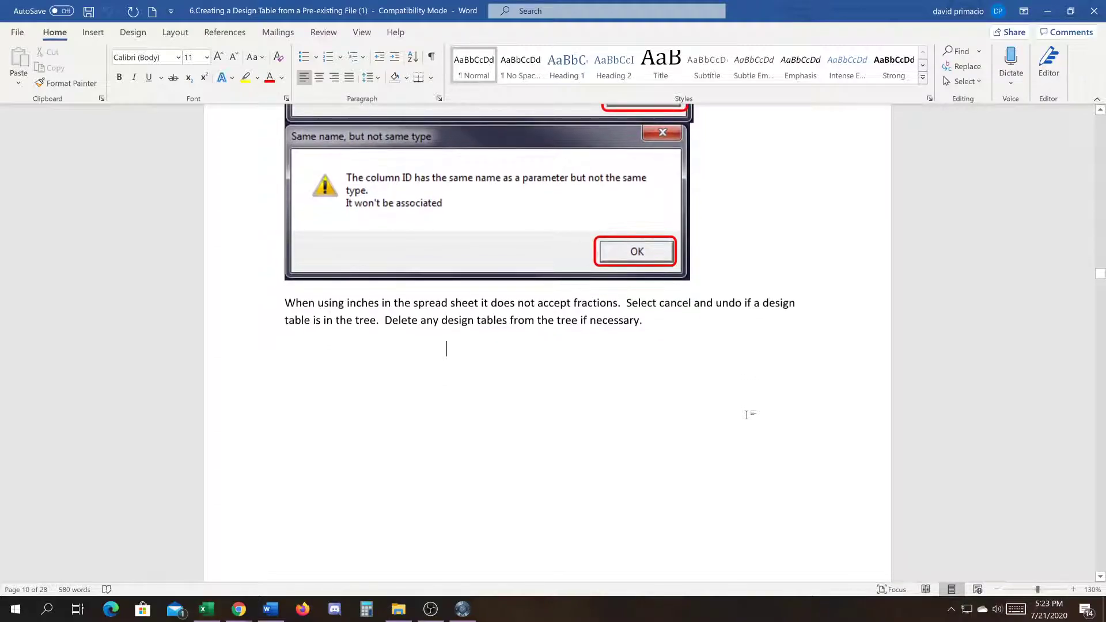
scroll(746, 415, down, 1)
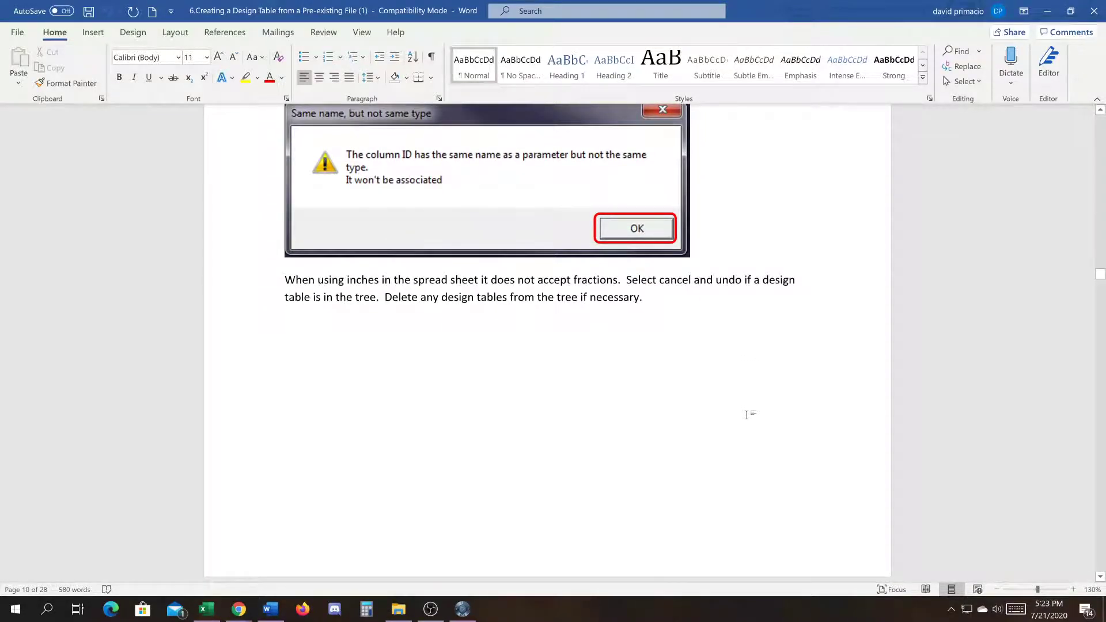
scroll(746, 415, down, 1)
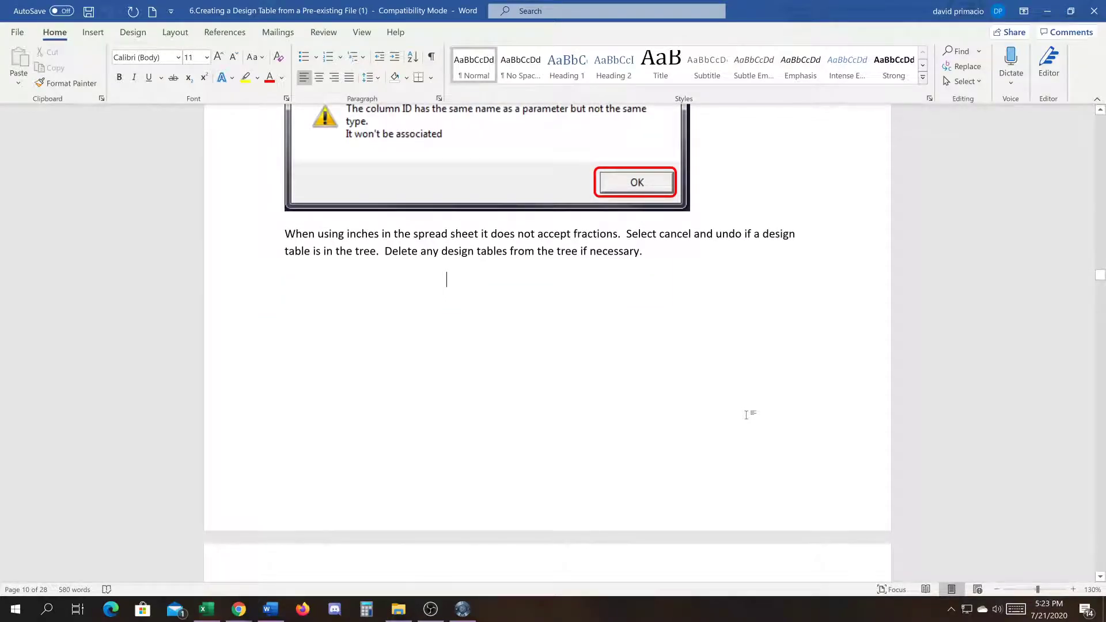
scroll(746, 415, up, 3)
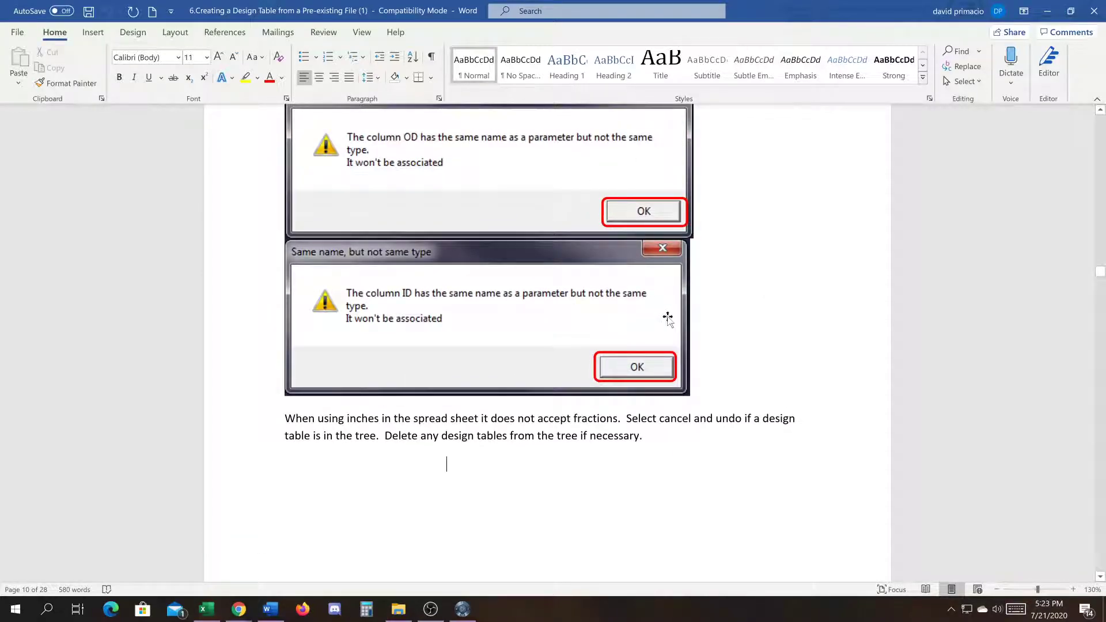
scroll(668, 318, up, 2)
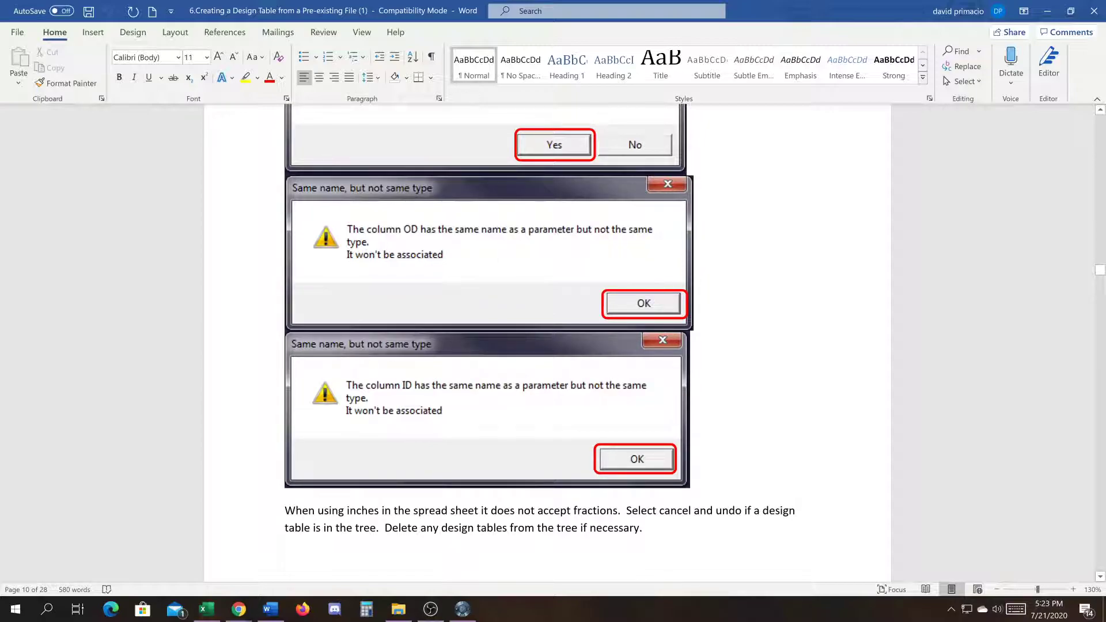
scroll(668, 319, down, 4)
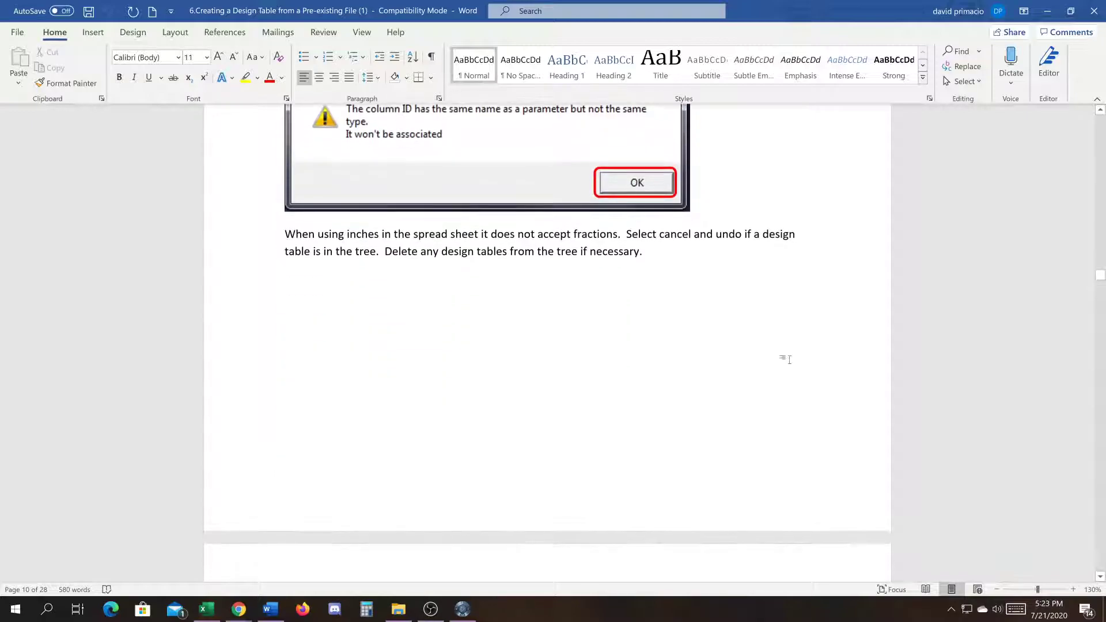
scroll(785, 359, up, 2)
scroll(785, 359, down, 3)
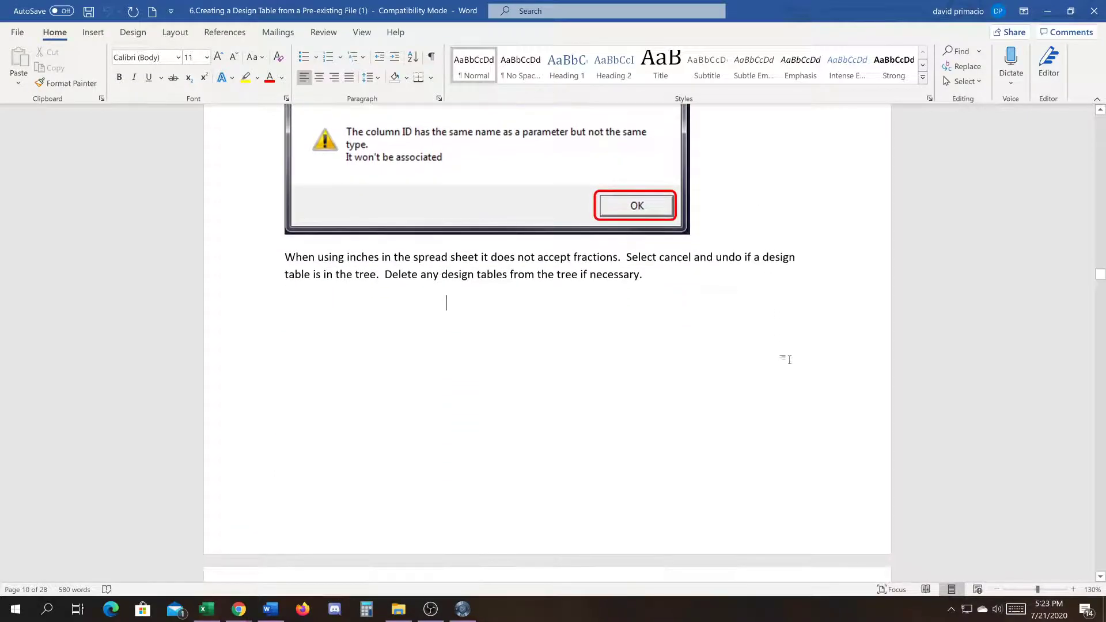
Step: Compare the spreadsheet headed THK (in), OD (in) and ID (in) with the earlier revision whose column headings have no units
scroll(786, 358, down, 5)
scroll(547, 346, down, 6)
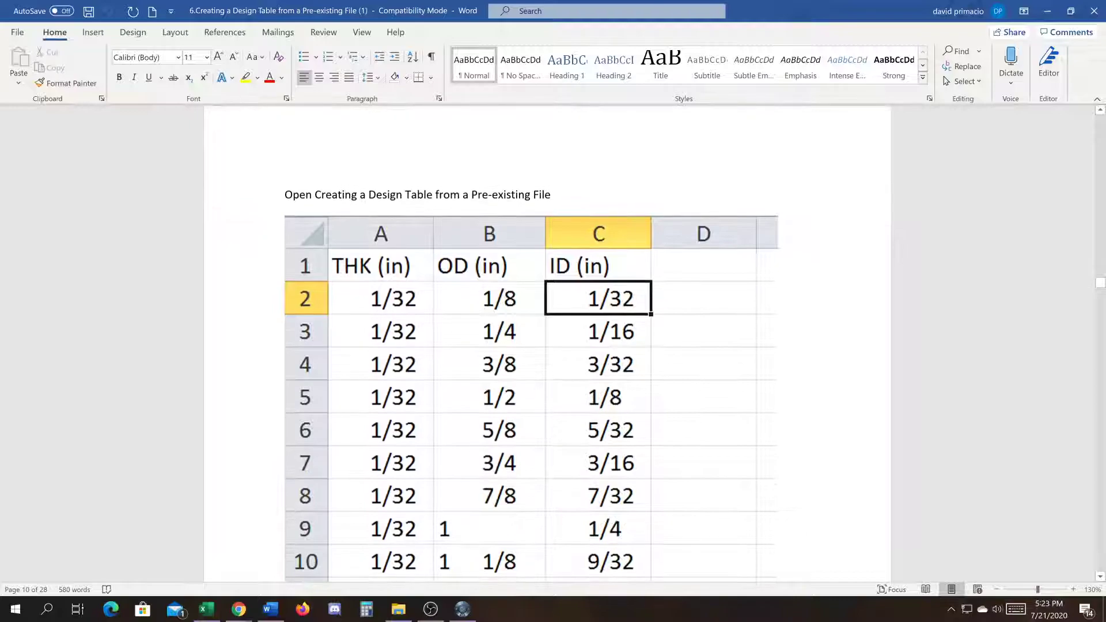
scroll(547, 346, down, 1)
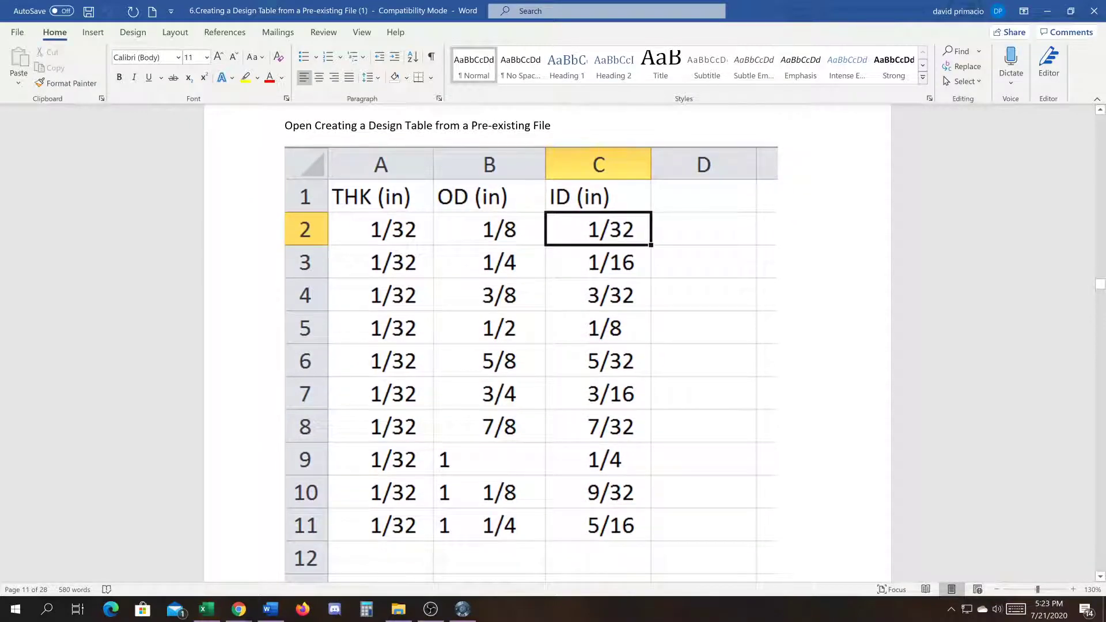
scroll(556, 288, up, 2)
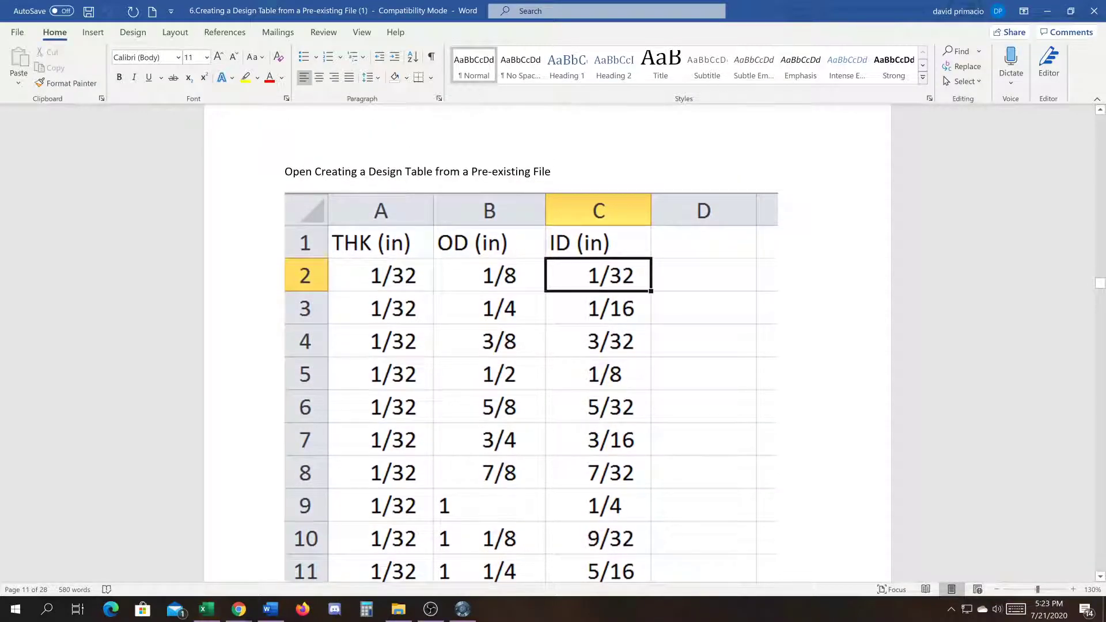
scroll(610, 216, down, 3)
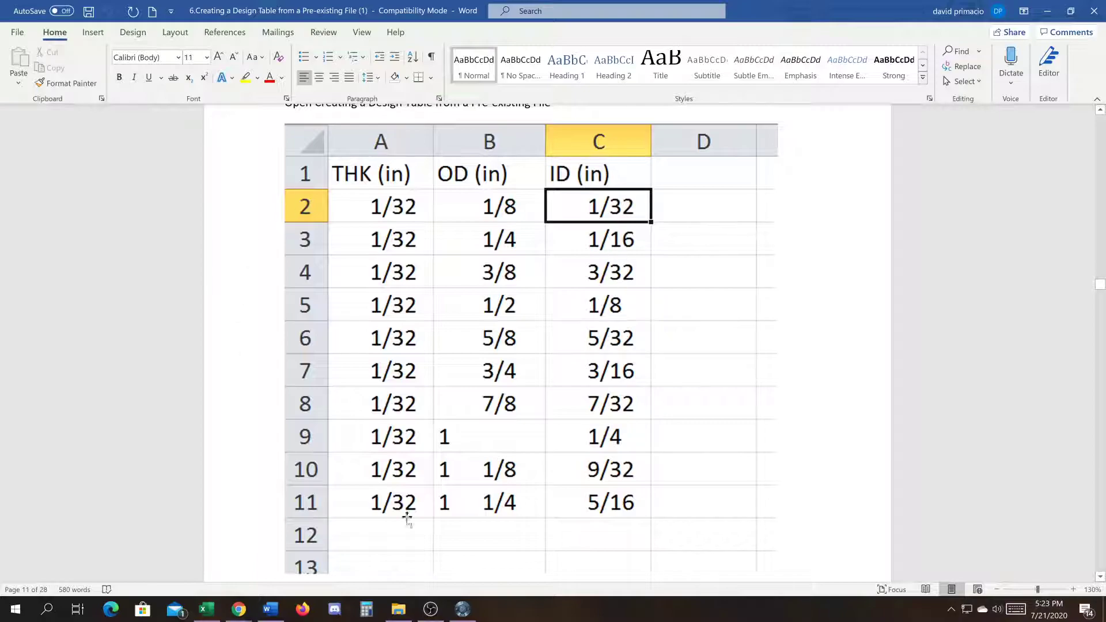
scroll(440, 207, up, 3)
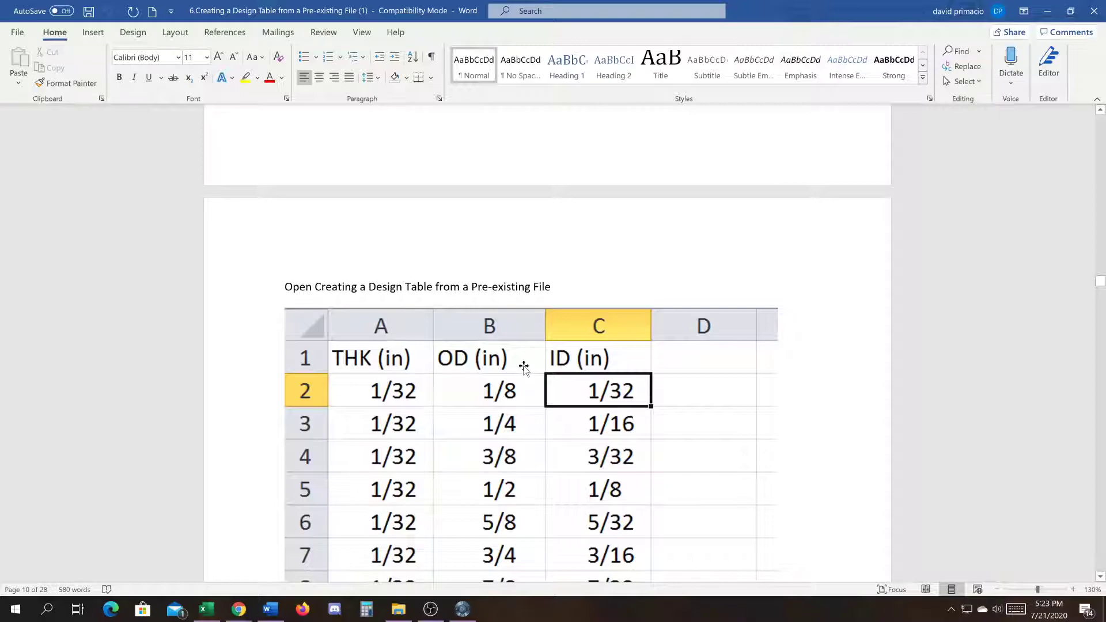
scroll(523, 368, up, 15)
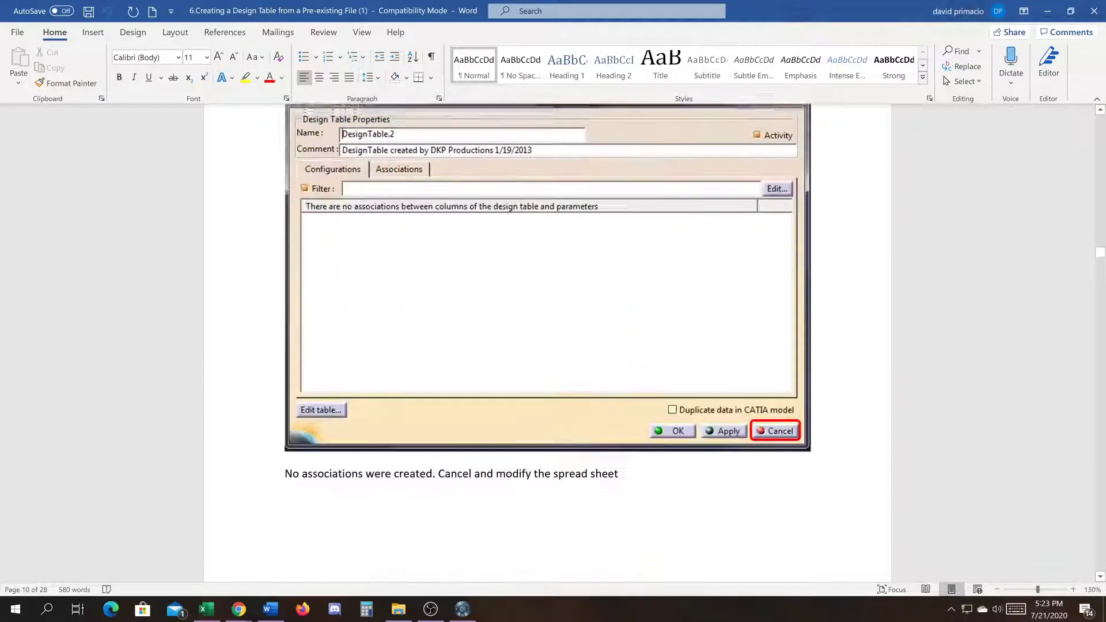
scroll(547, 343, up, 15)
scroll(548, 343, up, 5)
scroll(657, 227, up, 10)
scroll(700, 173, down, 5)
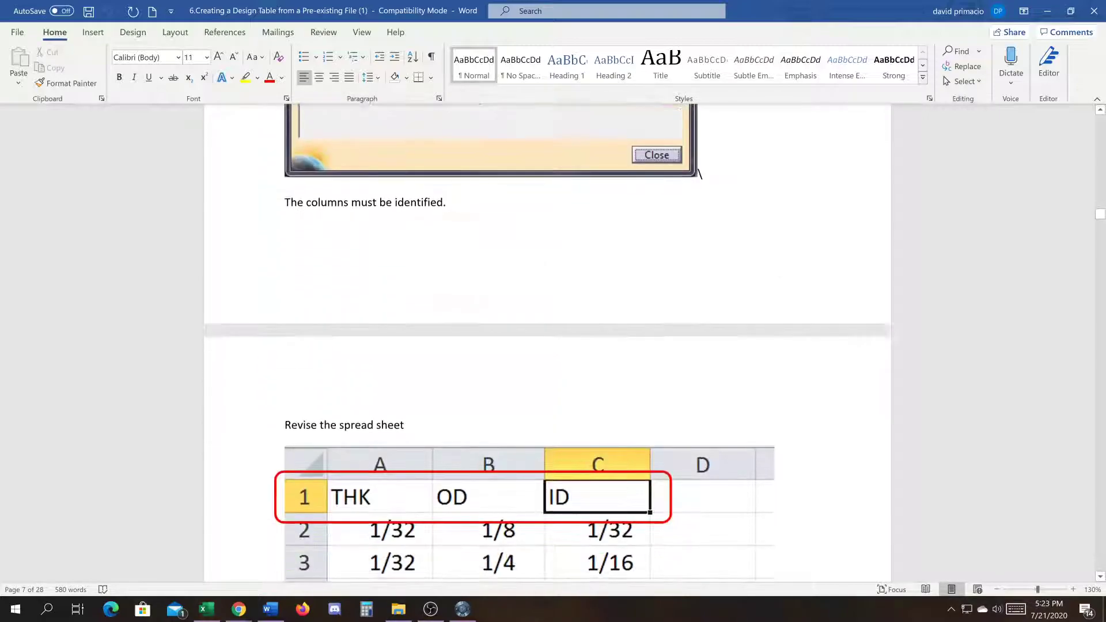
scroll(390, 311, down, 4)
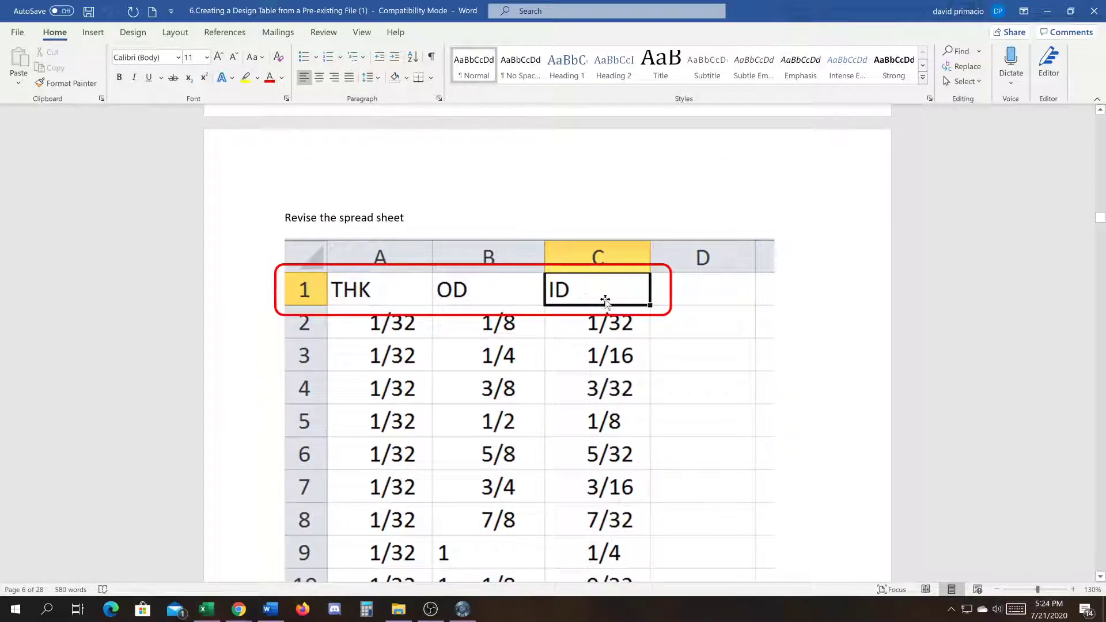
scroll(713, 317, down, 20)
scroll(717, 331, down, 20)
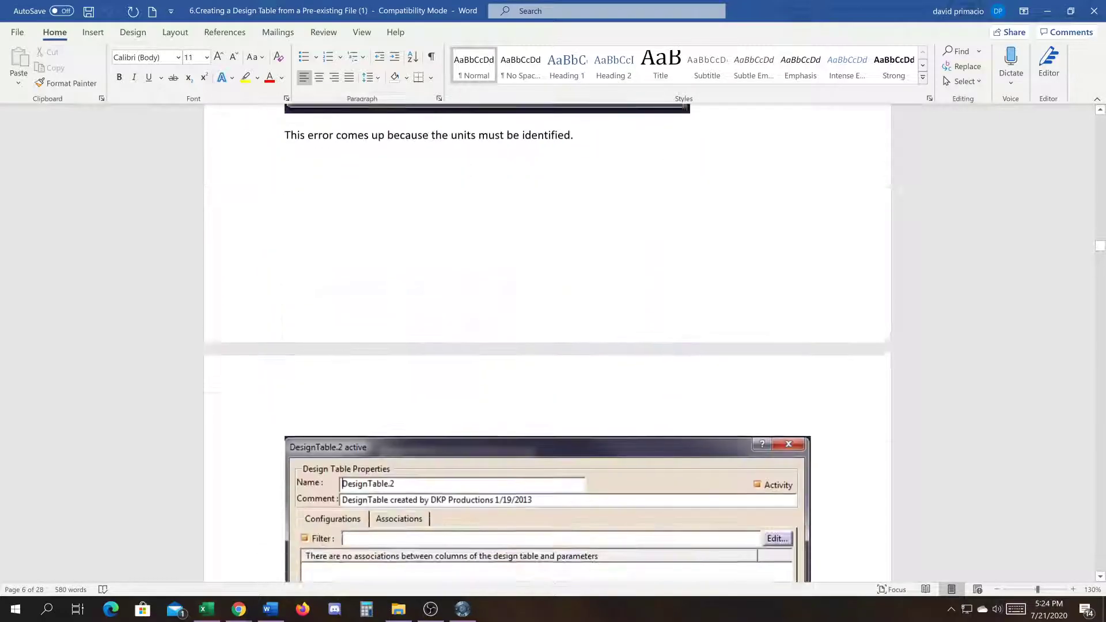
scroll(720, 329, down, 20)
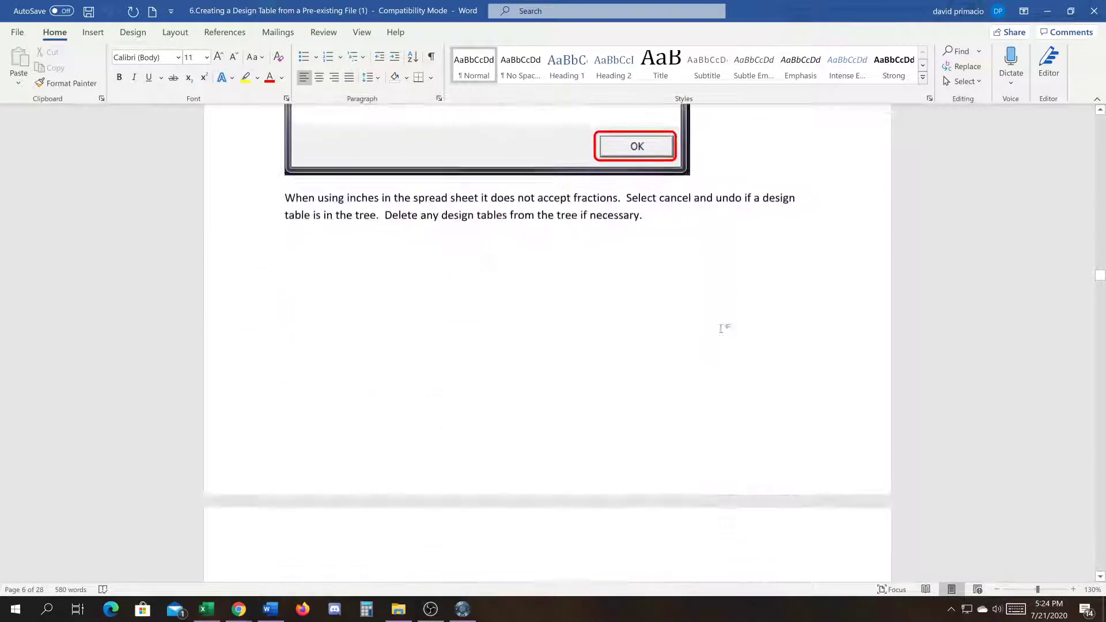
scroll(720, 329, up, 3)
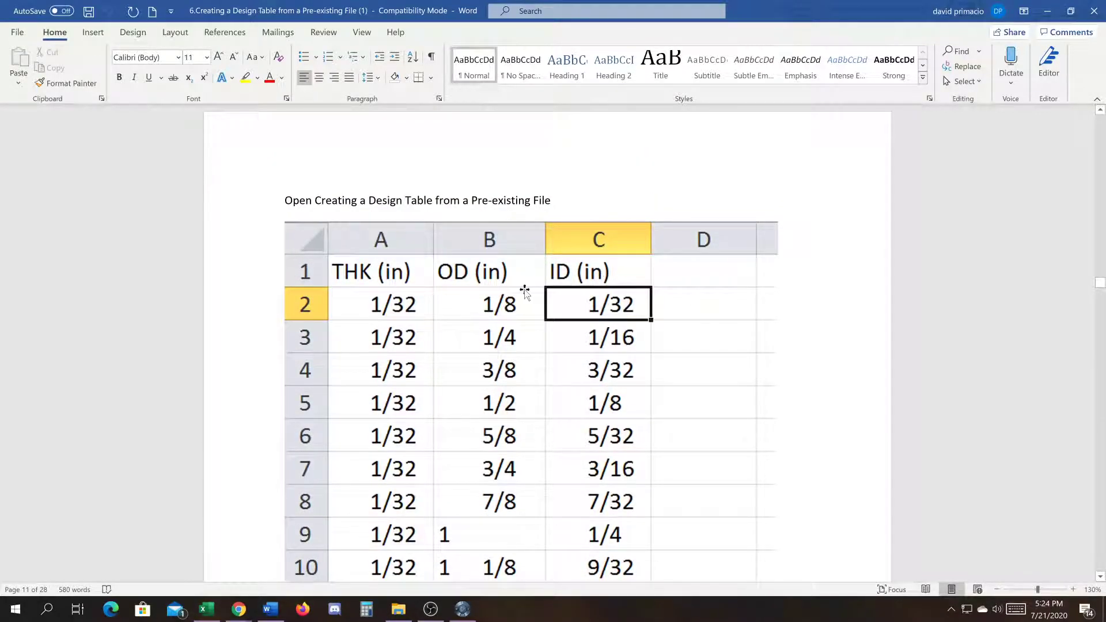
Step: Read the instructions for converting fractions to five decimal places, saving the spreadsheet, and re-creating the design table with automatic associations
scroll(614, 299, down, 15)
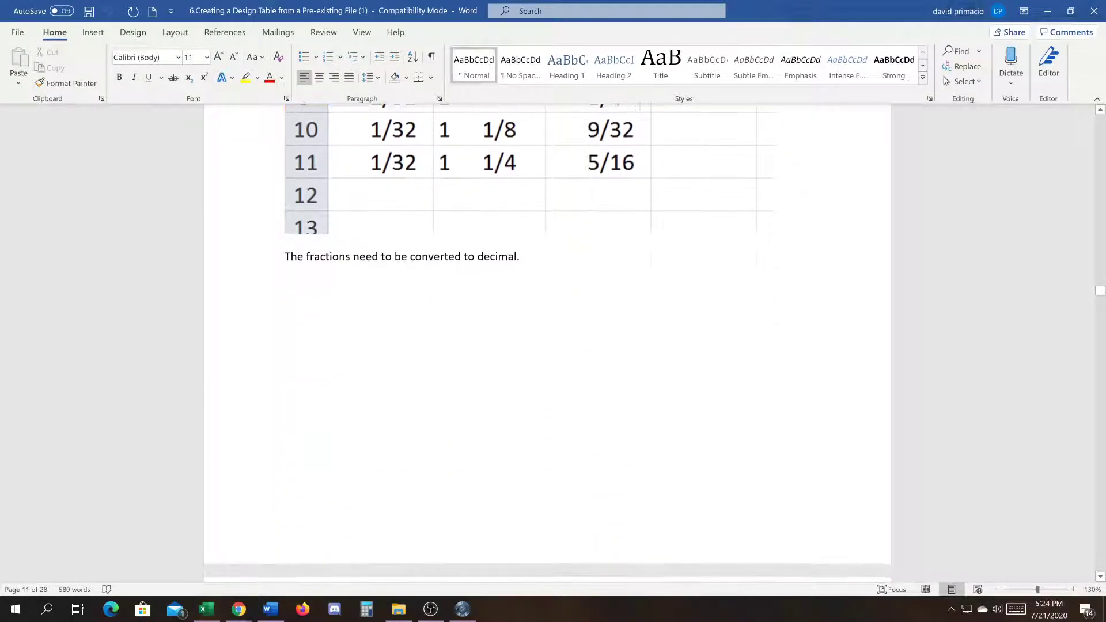
scroll(621, 318, down, 5)
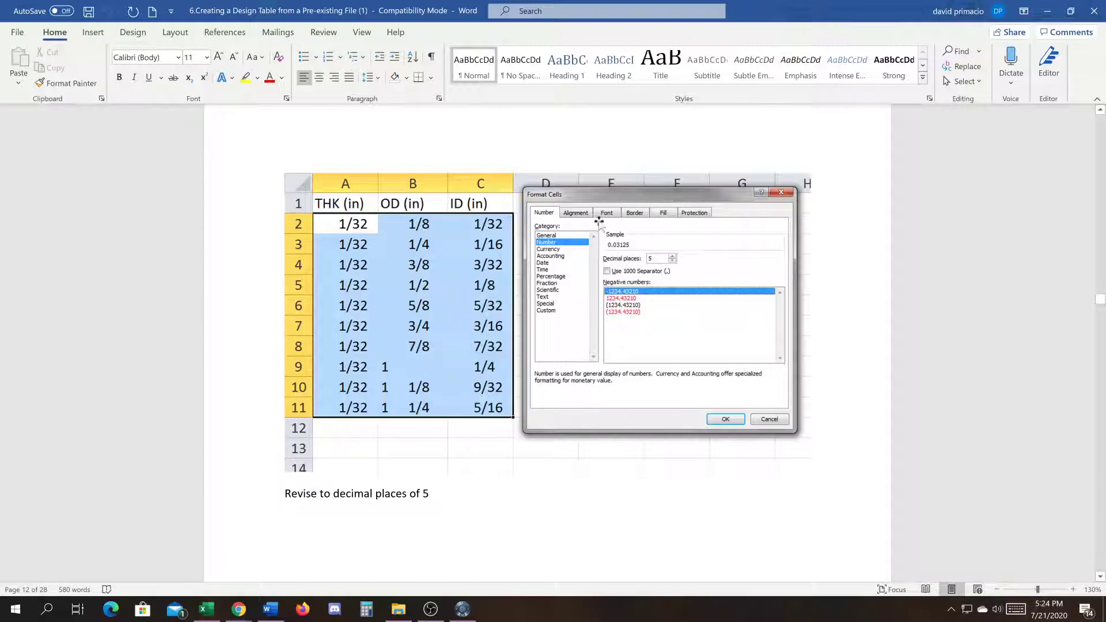
scroll(587, 307, down, 5)
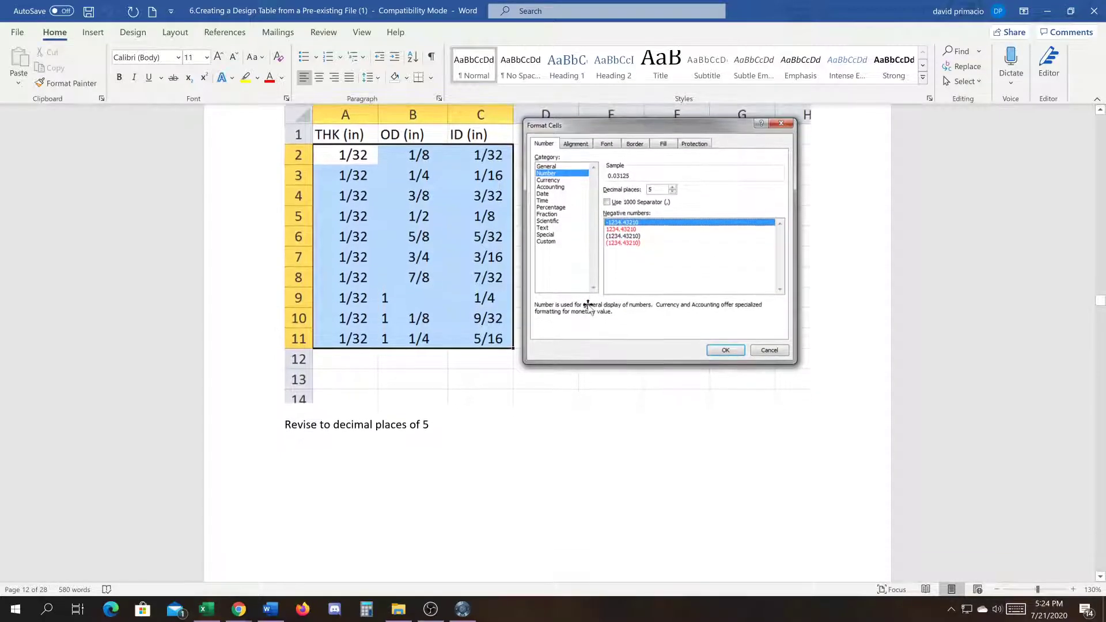
scroll(593, 320, down, 8)
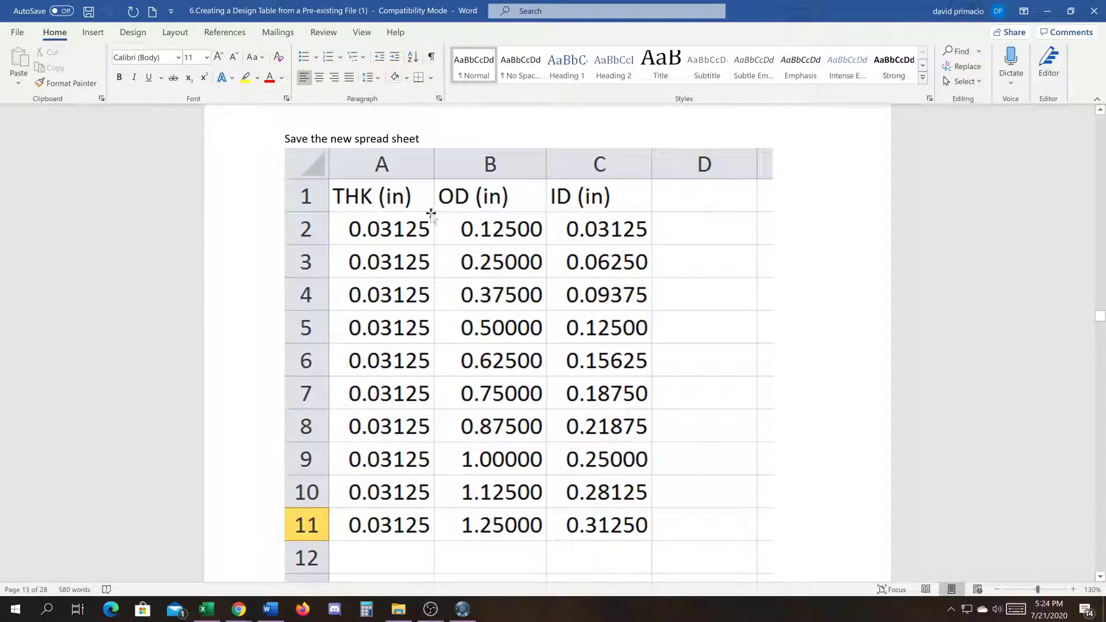
scroll(535, 323, down, 9)
scroll(548, 323, down, 2)
scroll(548, 346, up, 3)
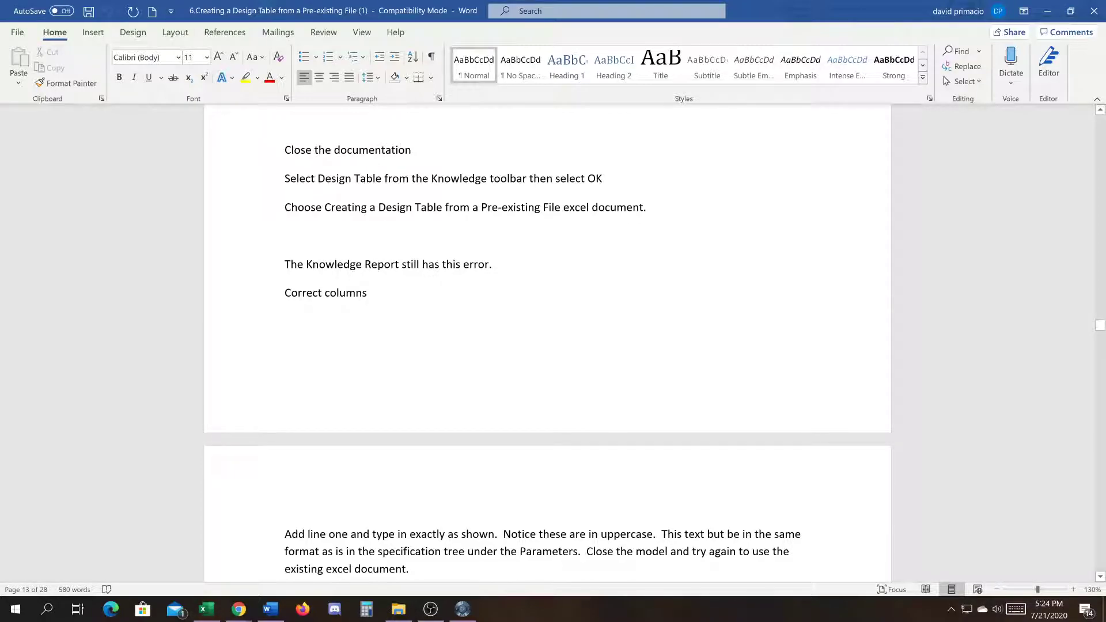
scroll(547, 346, down, 3)
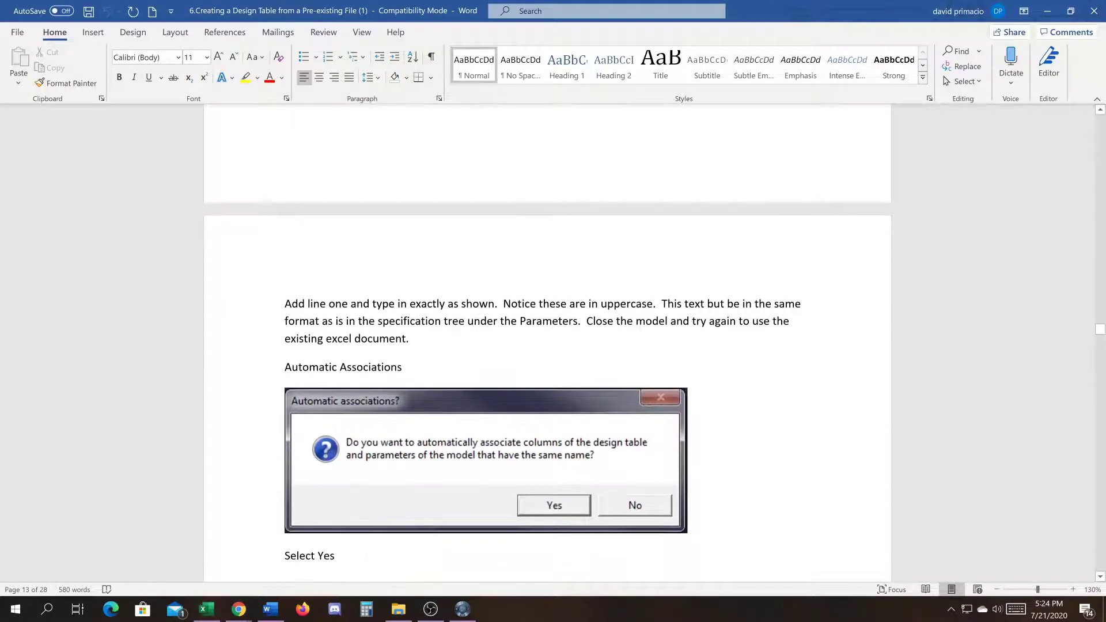
scroll(548, 346, down, 1)
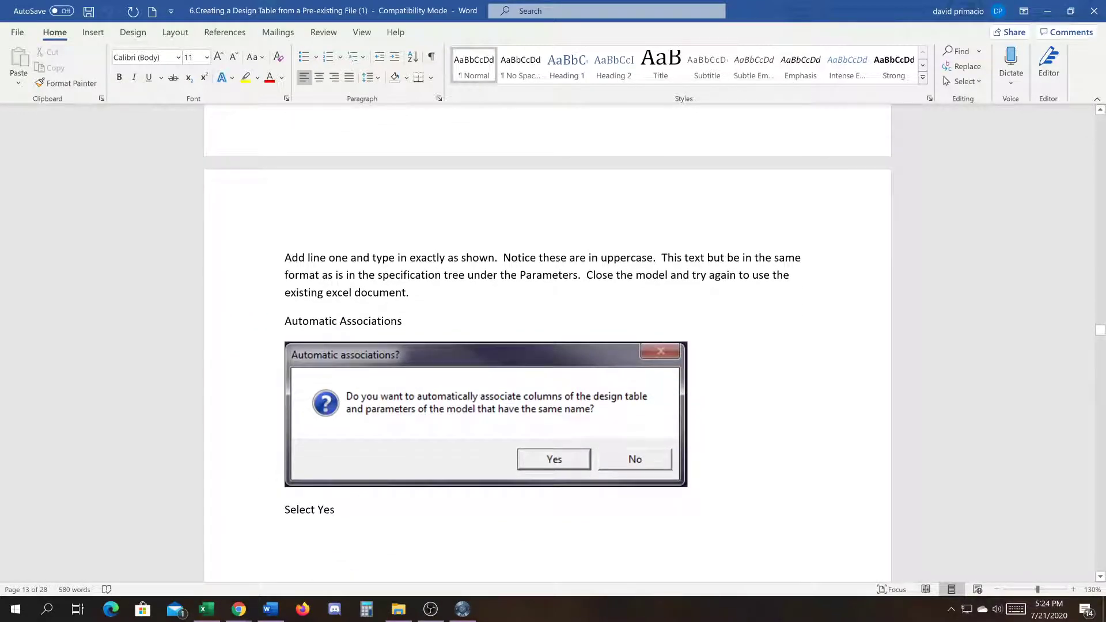
scroll(638, 280, down, 11)
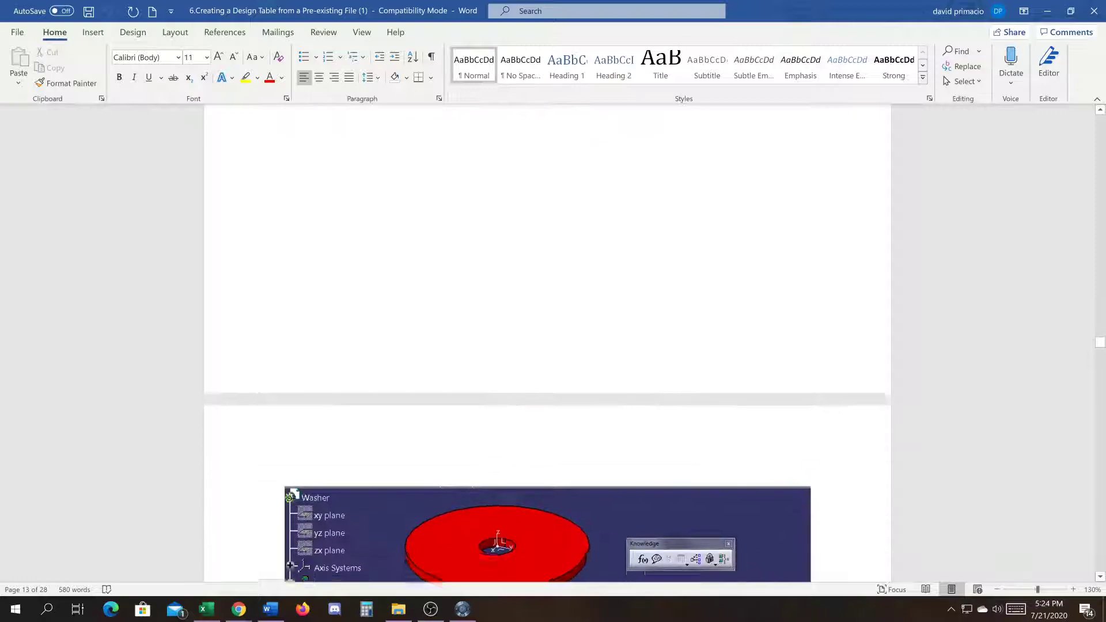
Step: Examine the DesignTable.2 page and its question about the unlinked thickness, comparing the tree's parameter names with the decimal spreadsheet's columns
scroll(638, 283, down, 2)
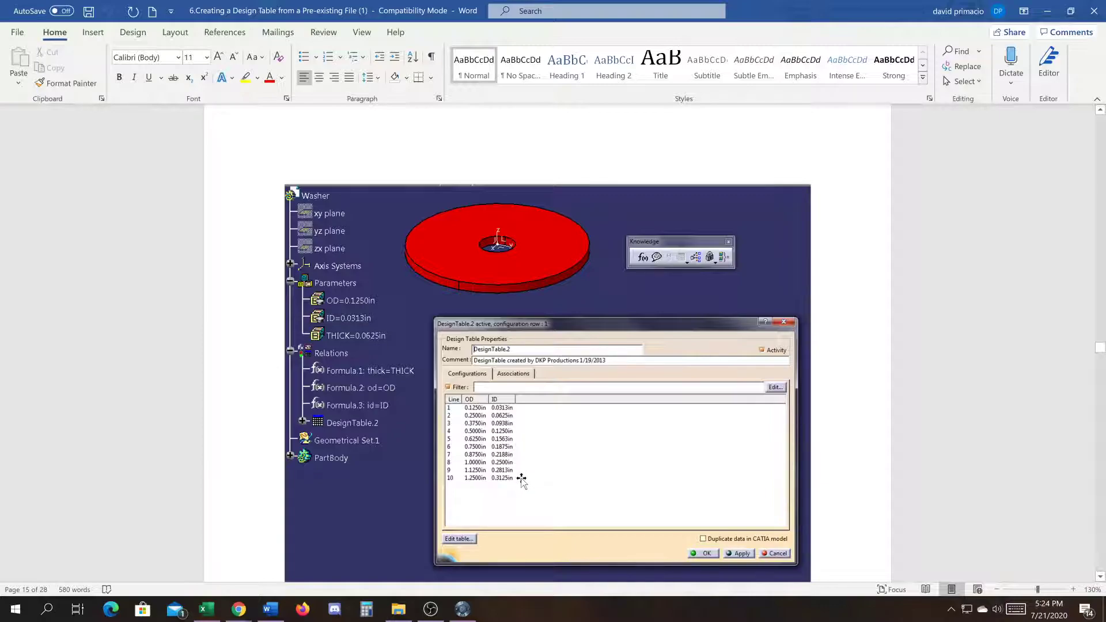
scroll(522, 479, down, 5)
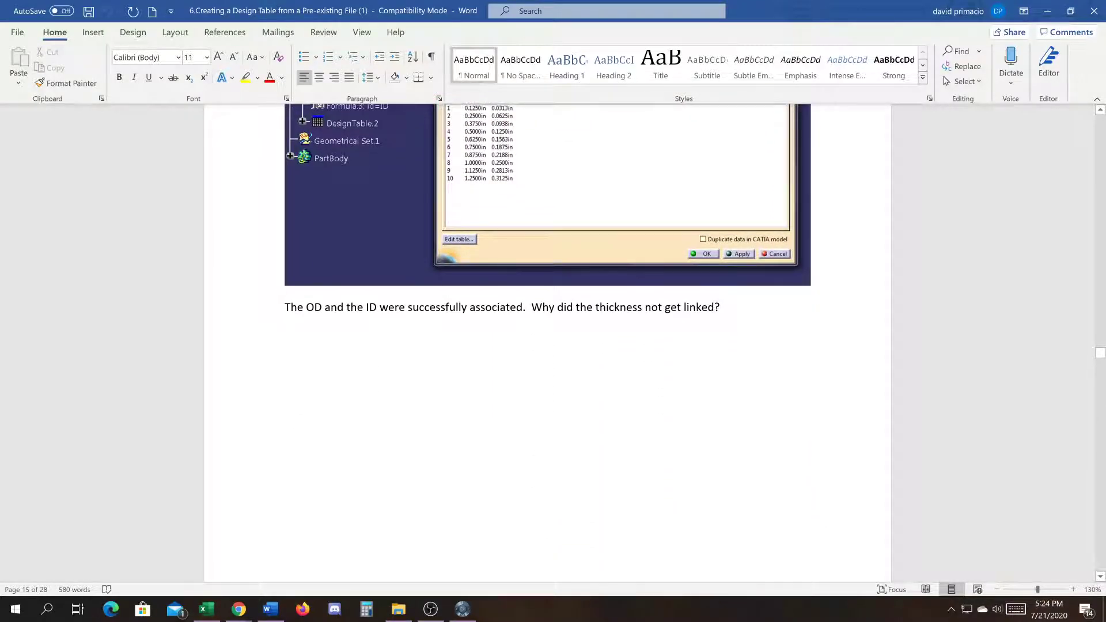
scroll(644, 340, up, 3)
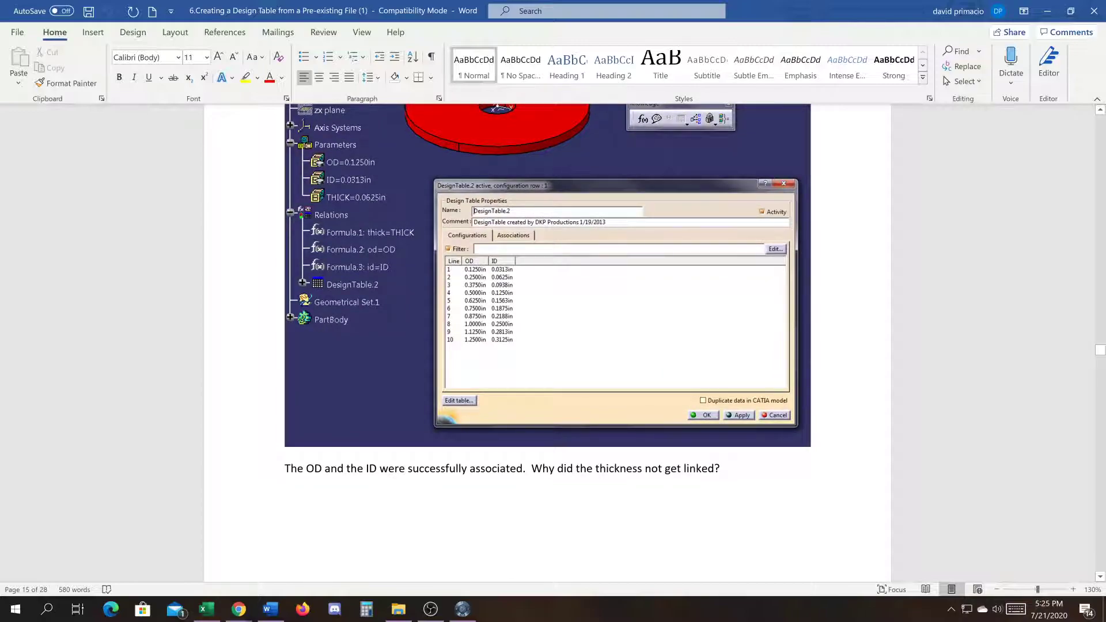
scroll(547, 300, up, 1)
scroll(547, 288, down, 3)
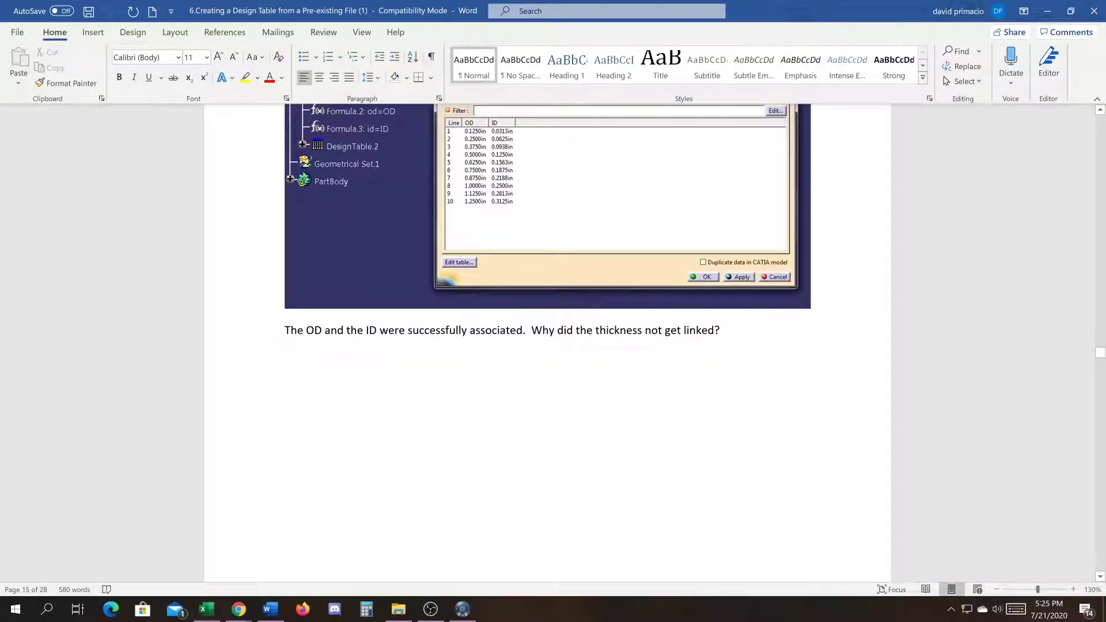
scroll(416, 325, up, 3)
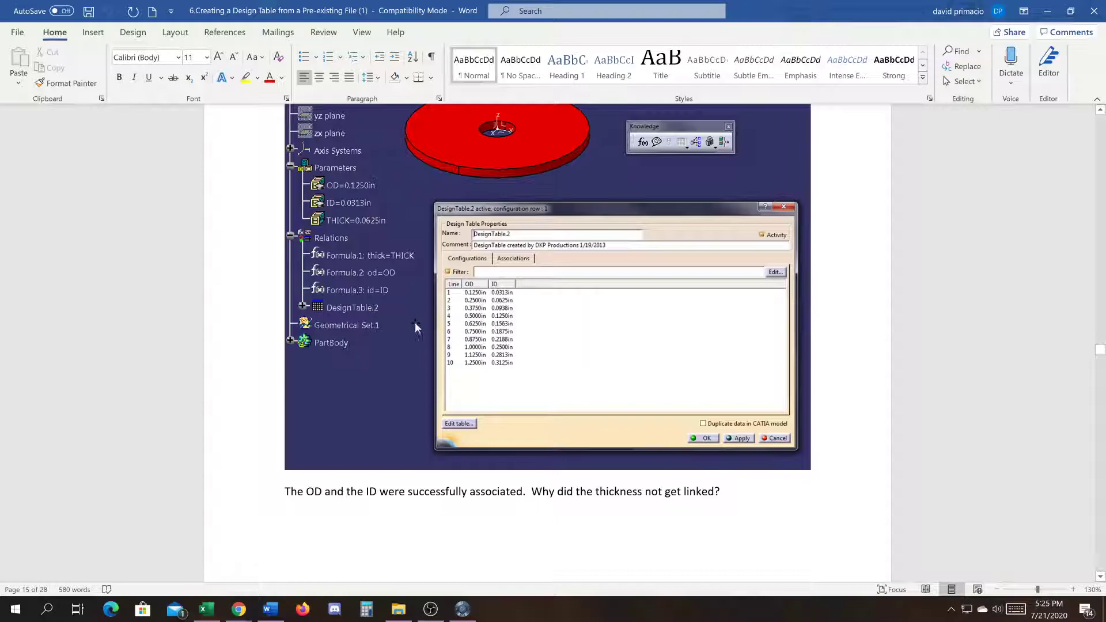
scroll(426, 342, up, 1)
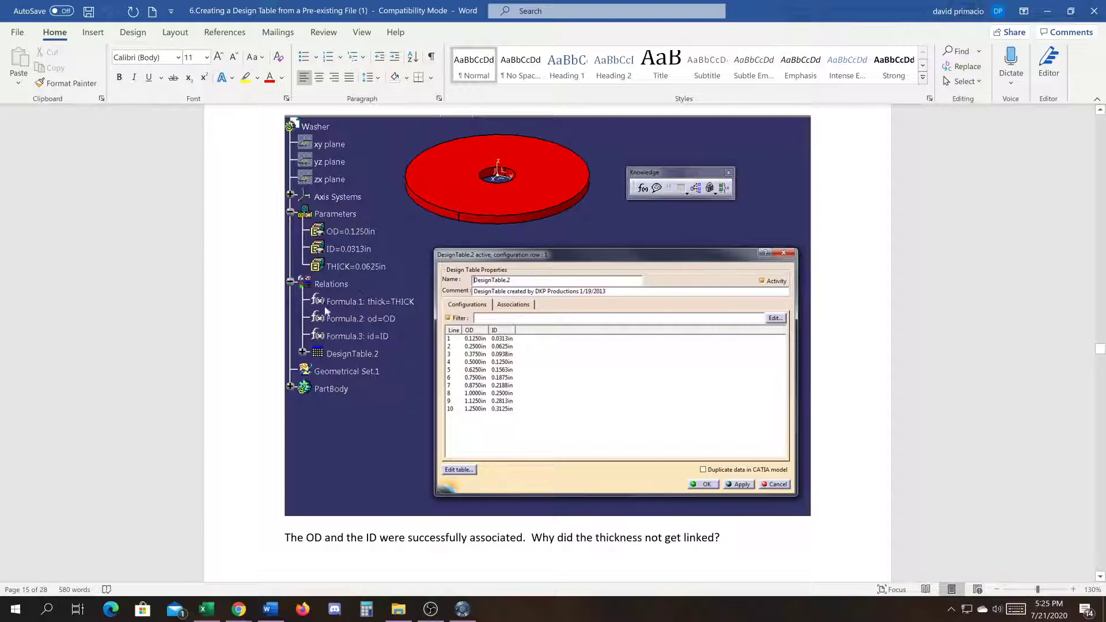
scroll(404, 249, up, 20)
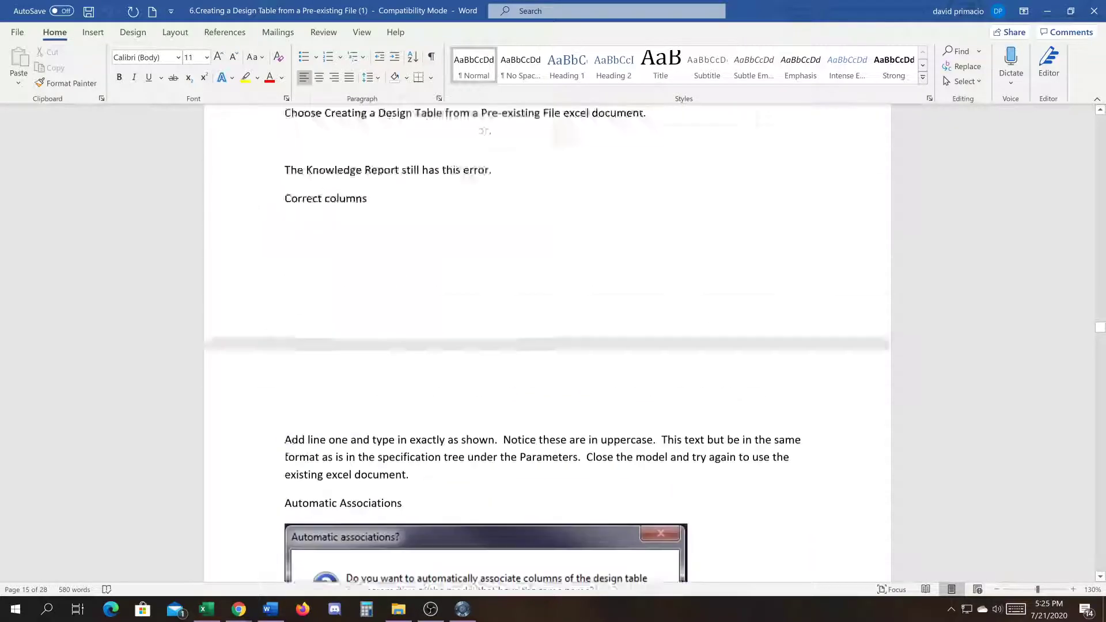
scroll(412, 266, up, 1)
scroll(369, 272, down, 20)
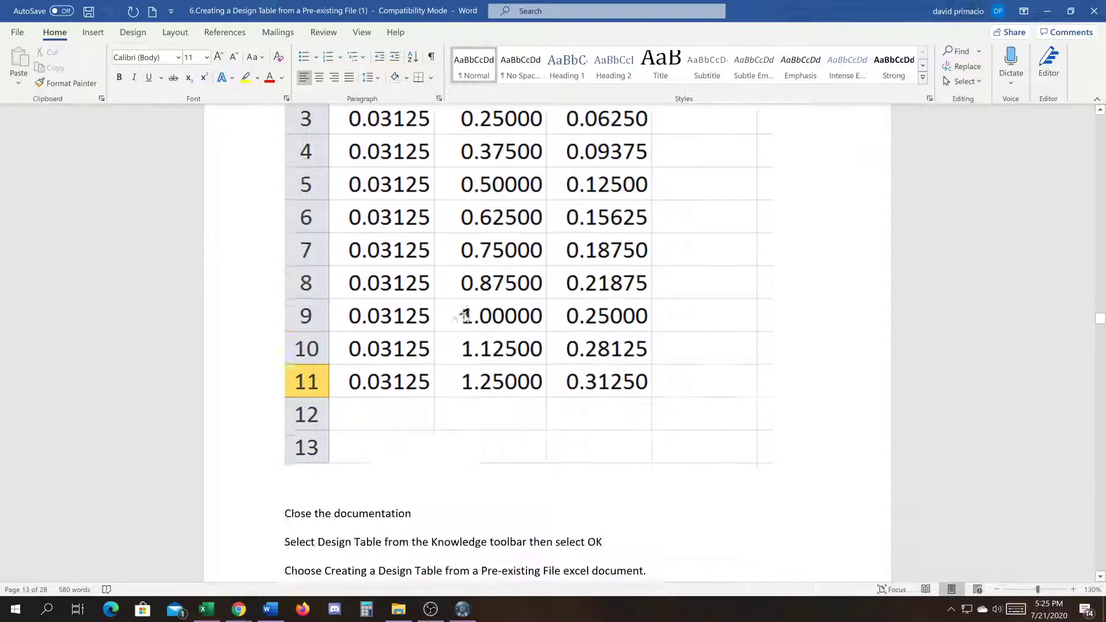
scroll(466, 340, down, 15)
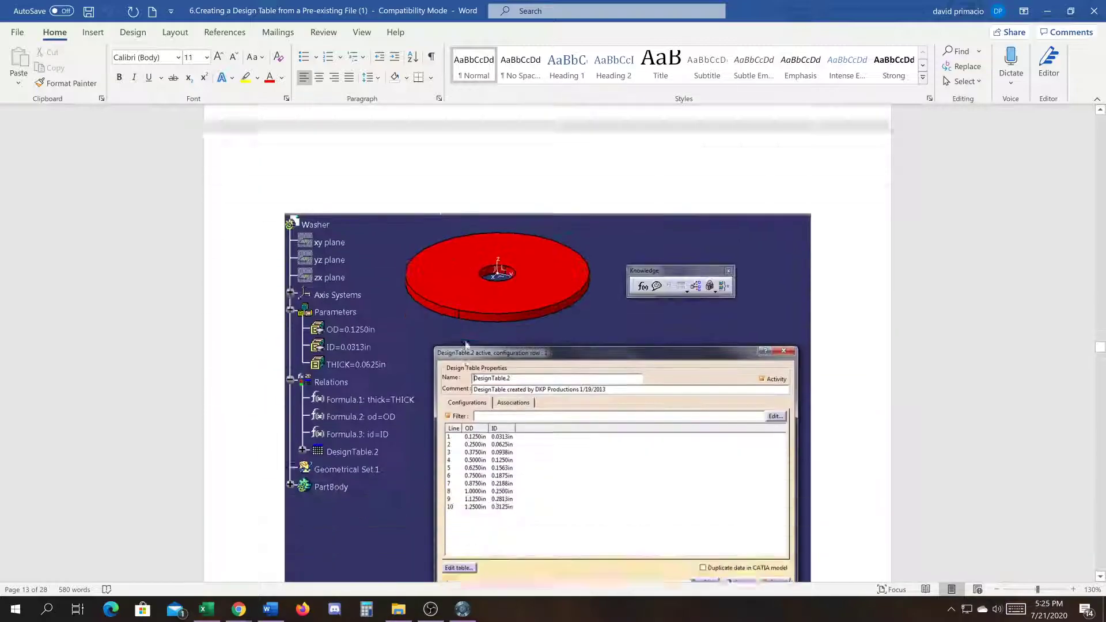
Step: Read how to associate THICK with THK manually and apply each configuration row to verify the tree parameters against the design table
scroll(467, 341, down, 6)
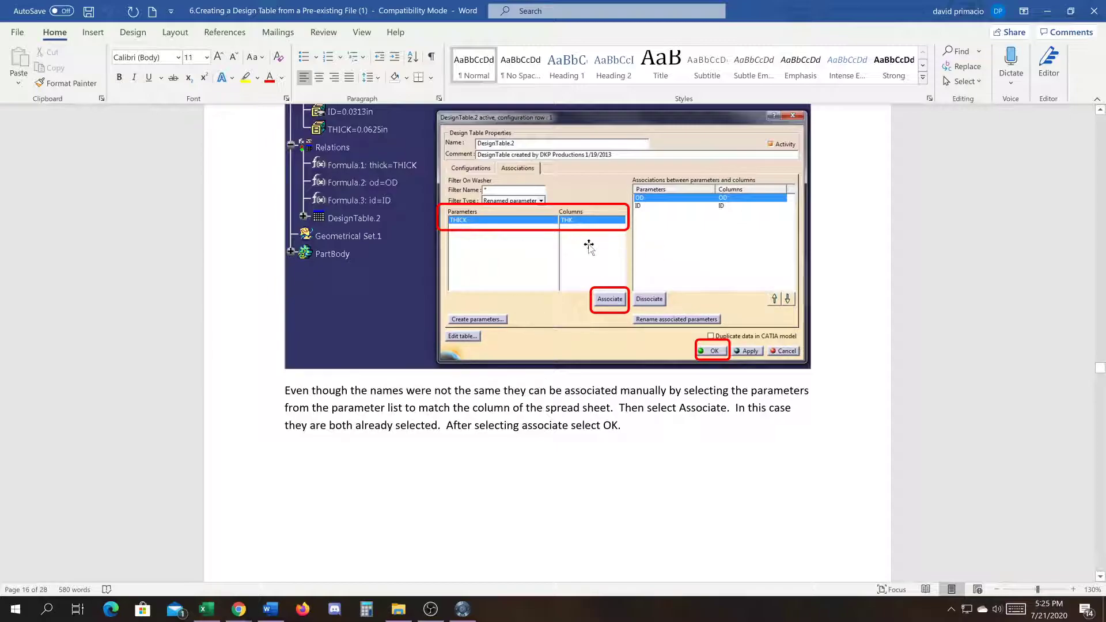
scroll(384, 212, up, 2)
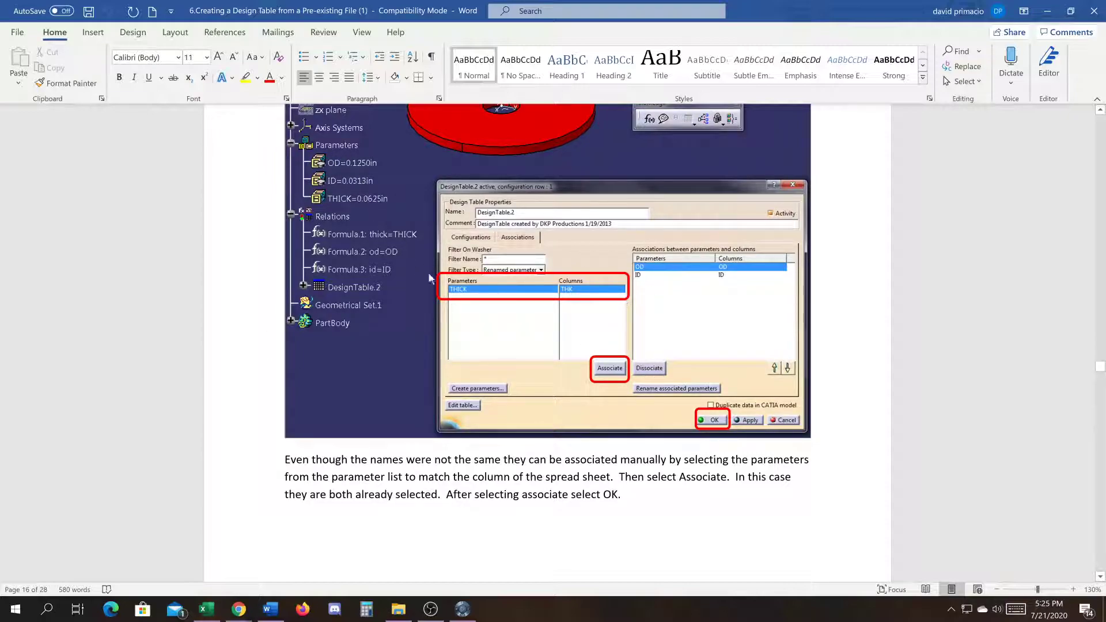
scroll(540, 386, down, 10)
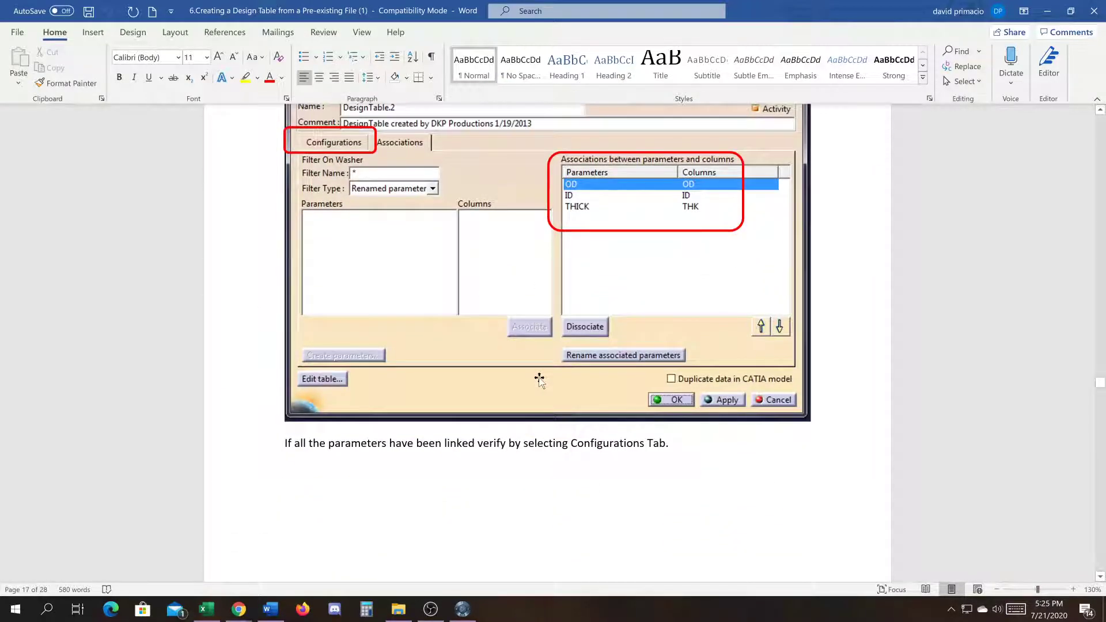
scroll(539, 379, down, 8)
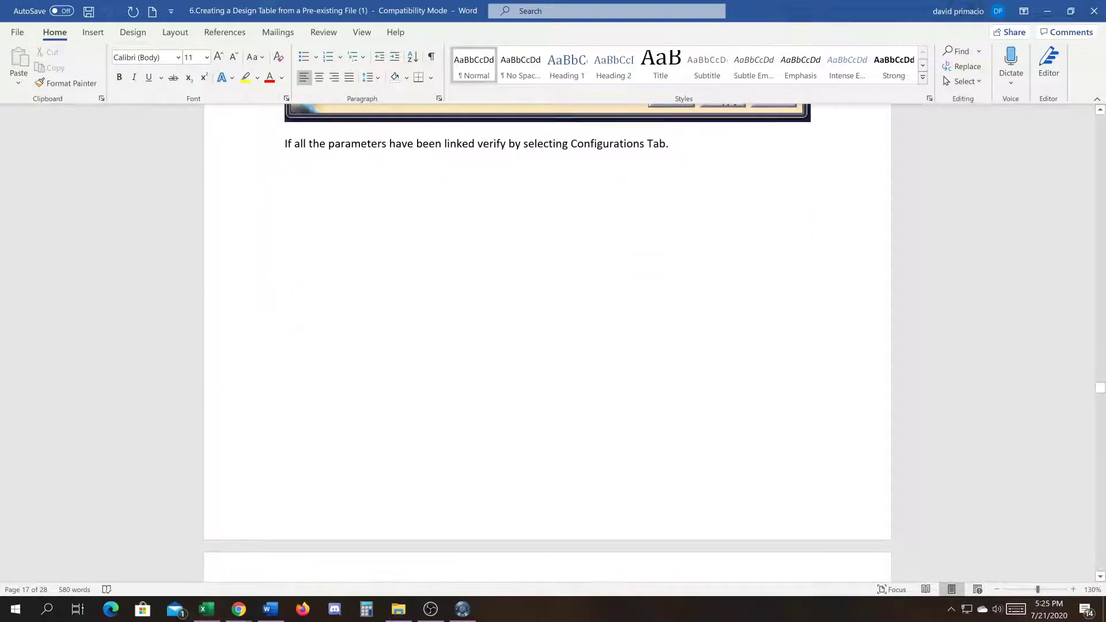
scroll(544, 394, down, 10)
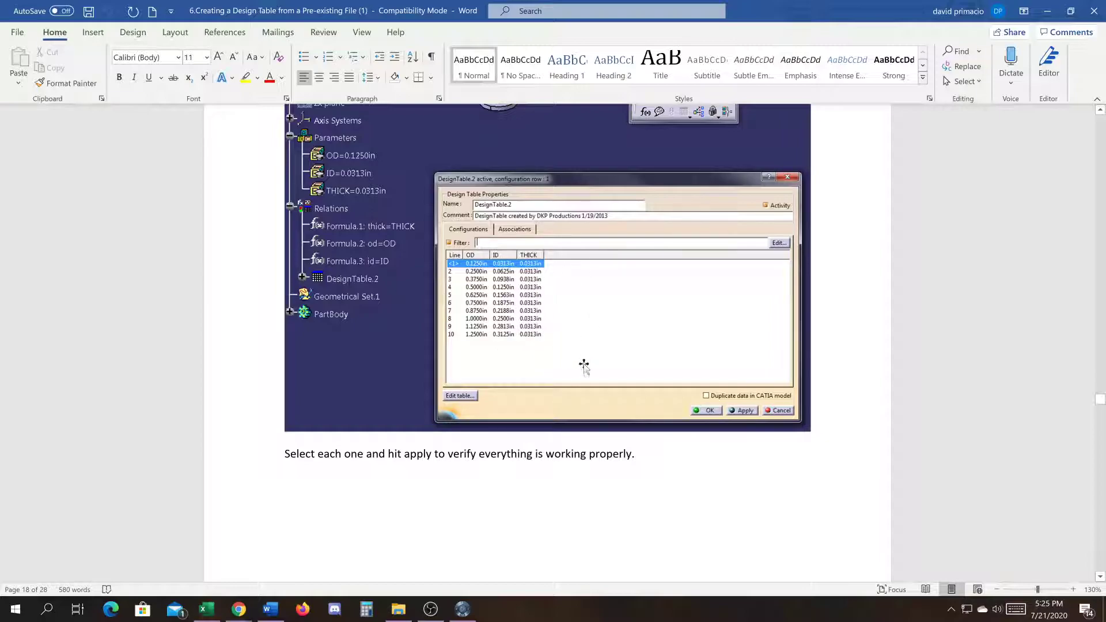
scroll(645, 377, down, 12)
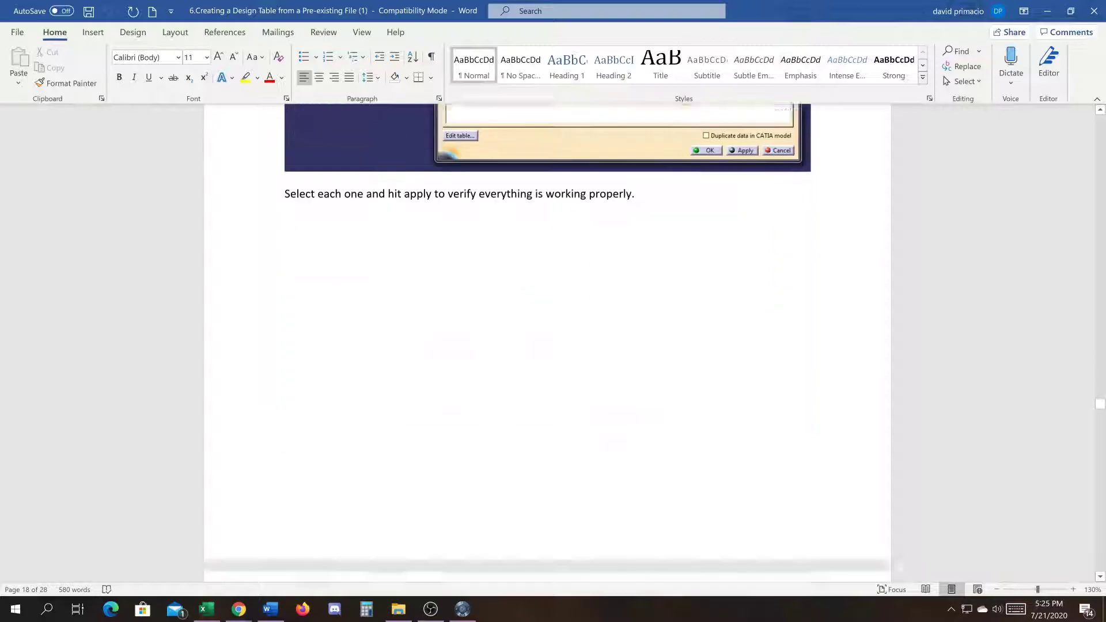
scroll(645, 378, down, 3)
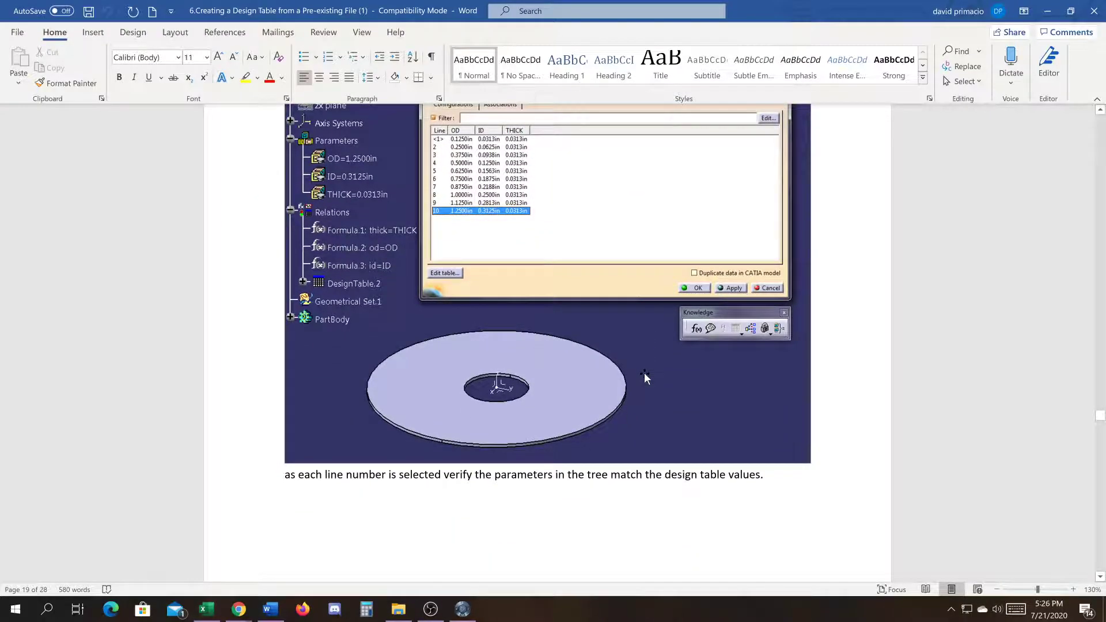
scroll(644, 376, down, 10)
scroll(648, 383, up, 13)
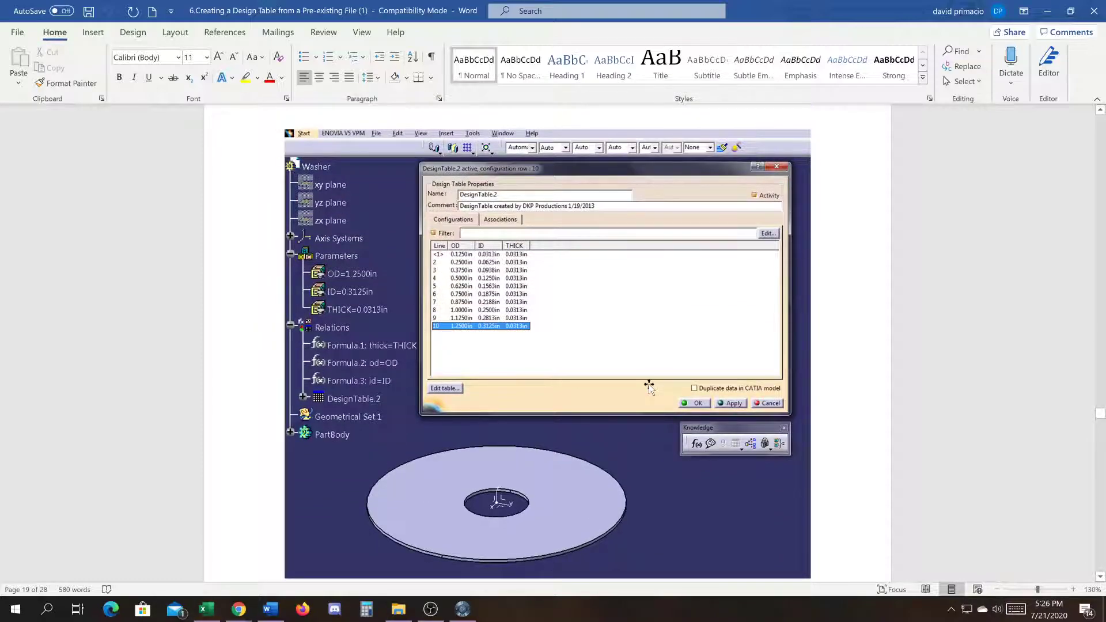
Step: Review the instructions for editing the design table to add a Part No. column, and return to the document's beginning
scroll(649, 387, down, 20)
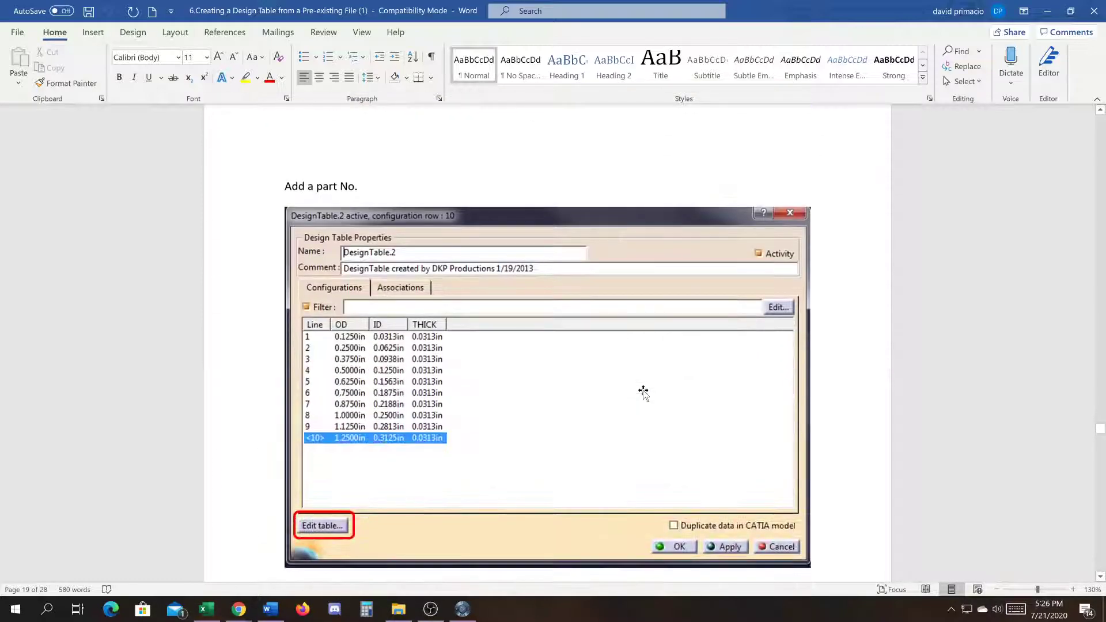
scroll(644, 392, down, 1)
scroll(331, 435, down, 8)
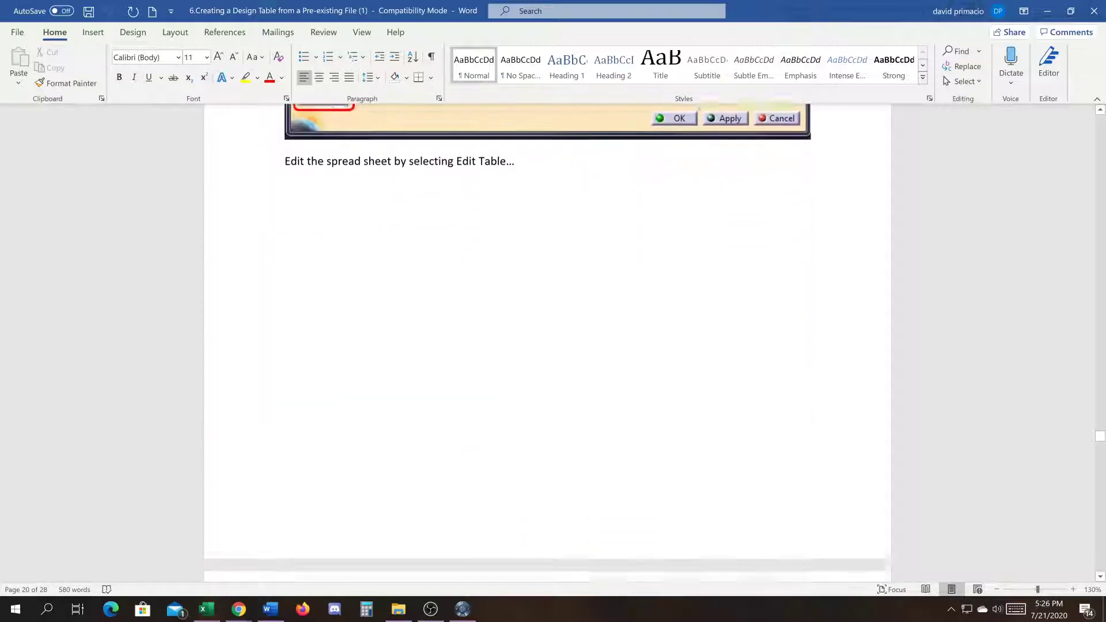
scroll(338, 427, down, 10)
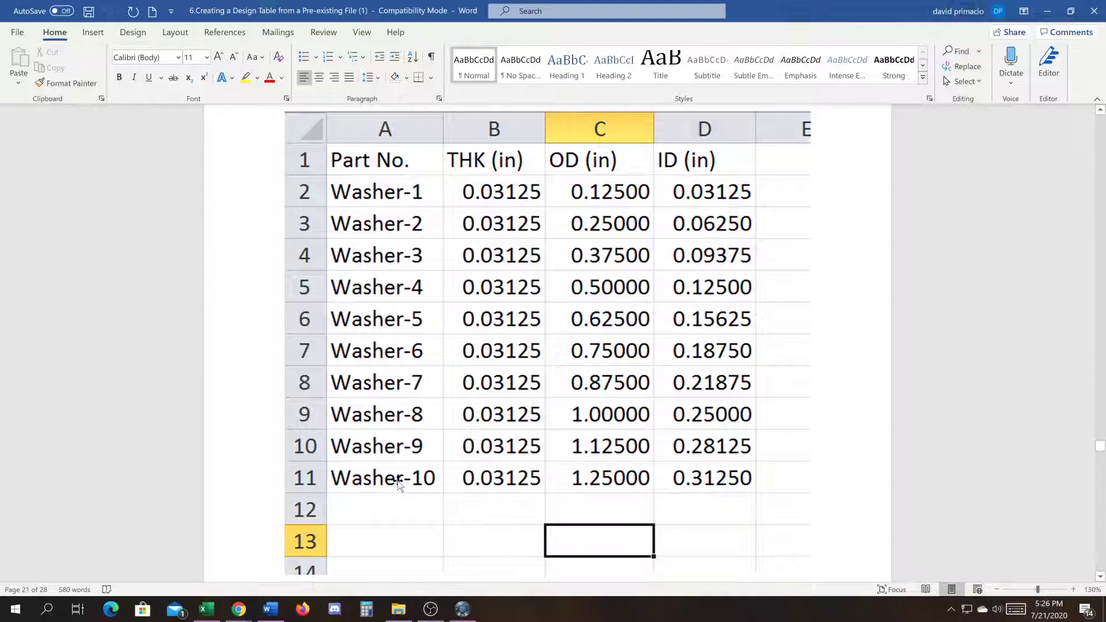
scroll(398, 483, down, 1)
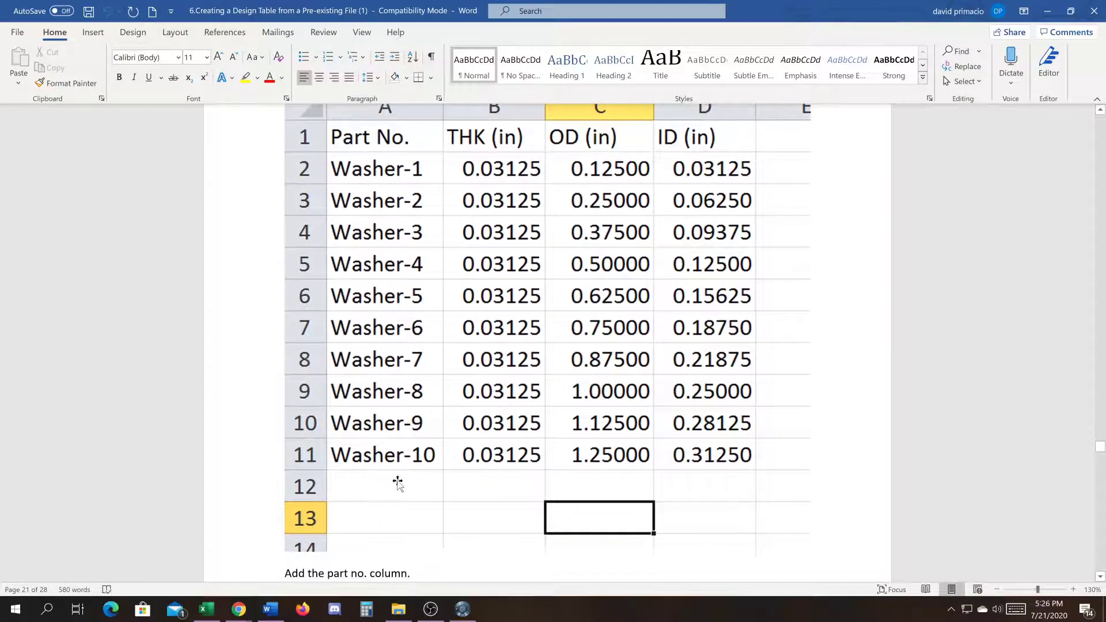
scroll(440, 485, down, 1)
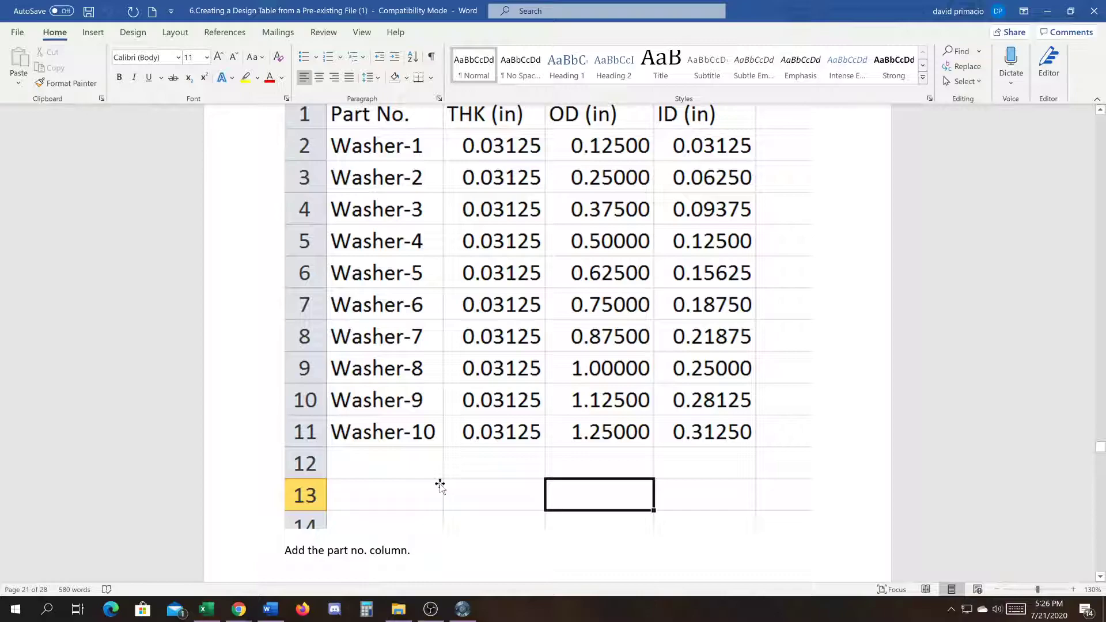
scroll(440, 486, up, 2)
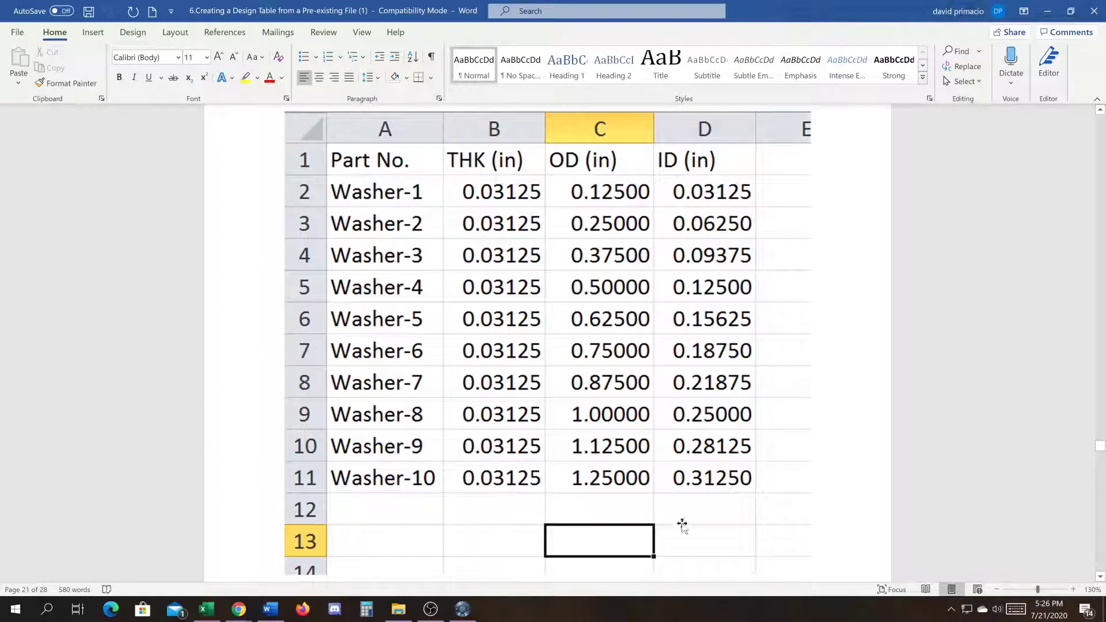
drag(1101, 454, 1064, 130)
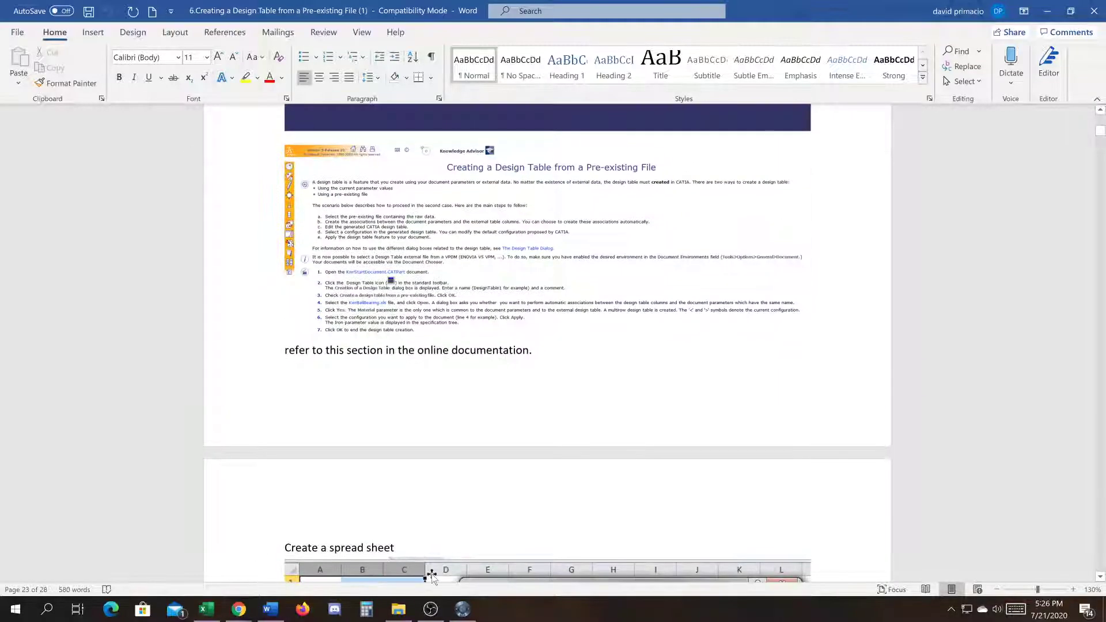
Step: Switch to 3DEXPERIENCE and rename the outer circle's radius parameter to od in the Formulas dialog
click(462, 611)
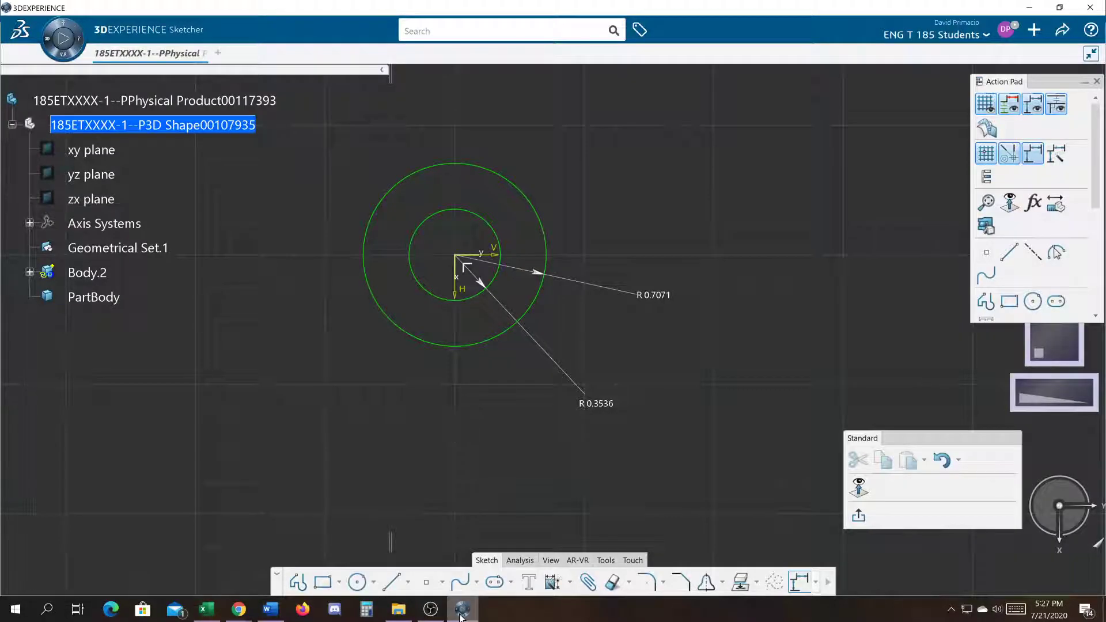
double_click(660, 297)
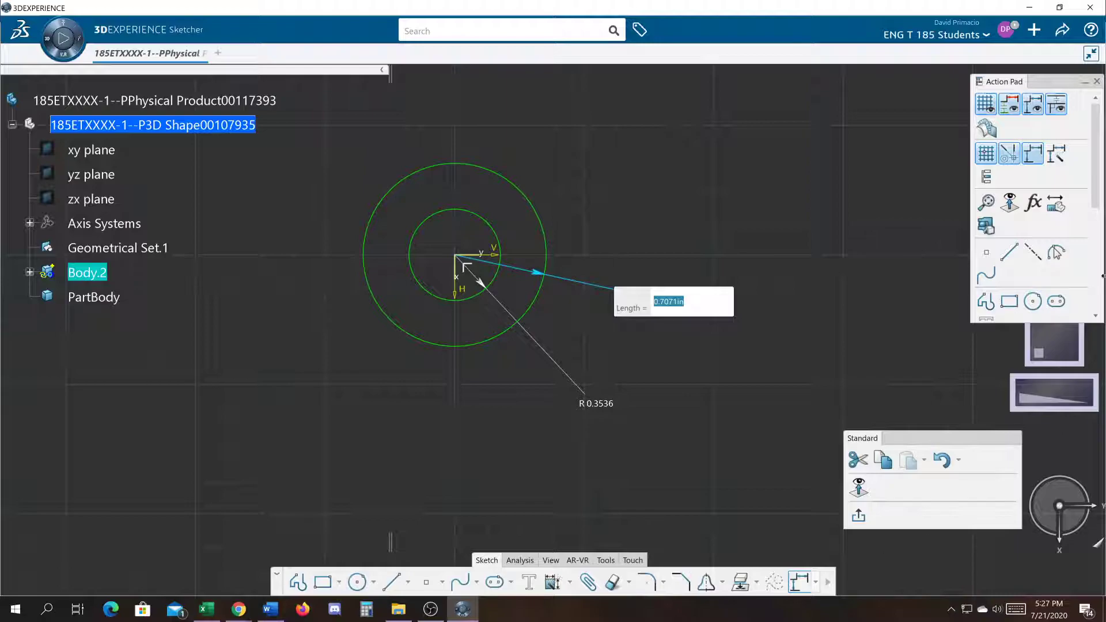
click(1035, 202)
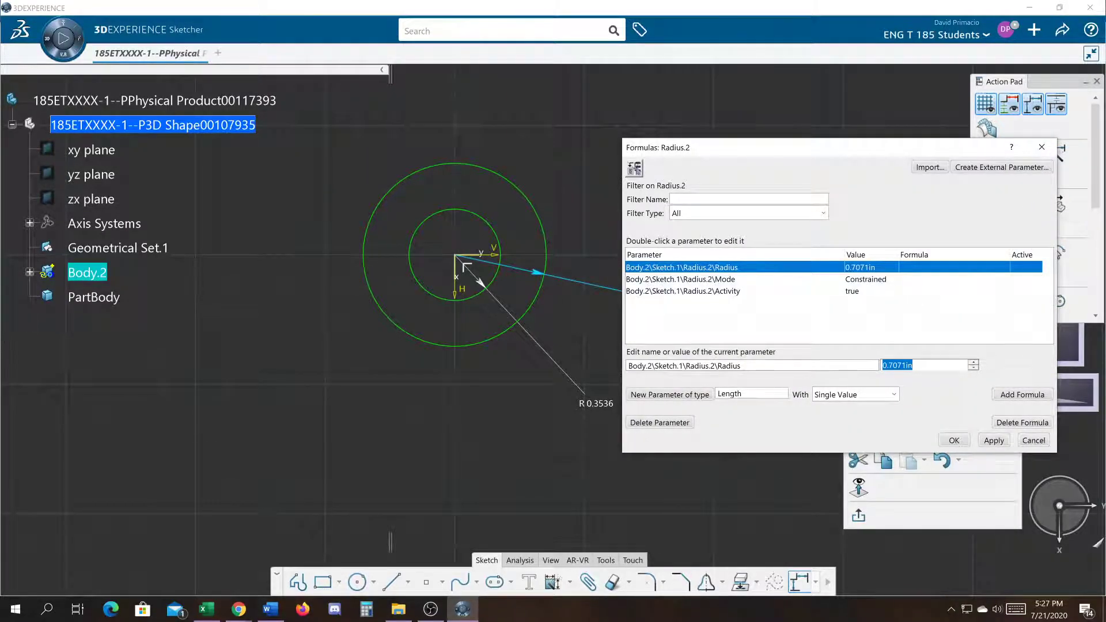
middle_drag(419, 401, 324, 407)
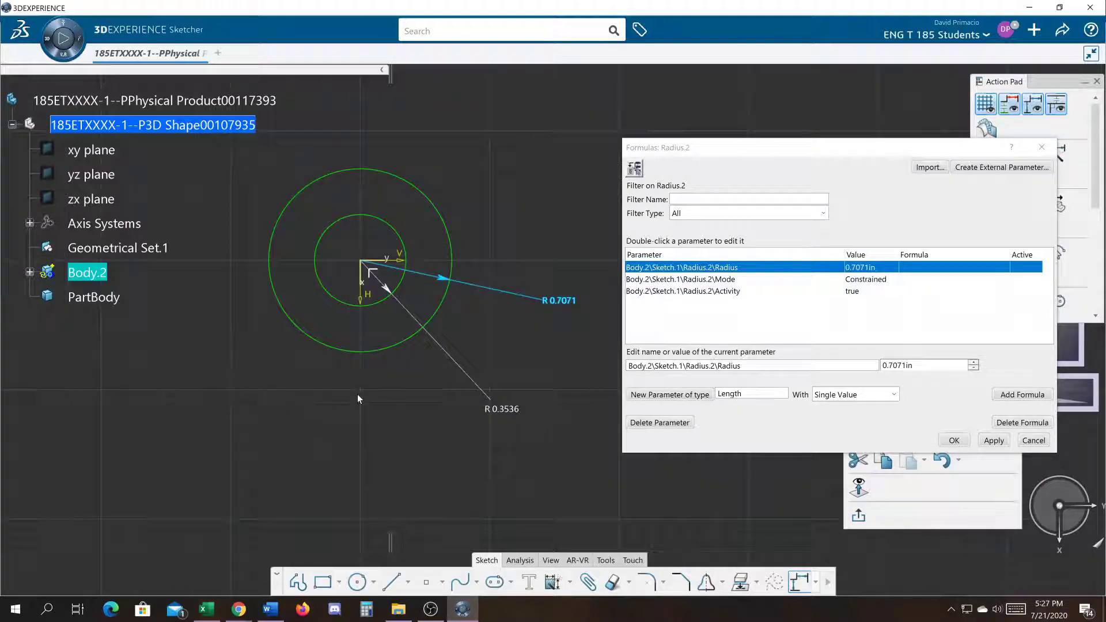
drag(775, 367, 627, 368)
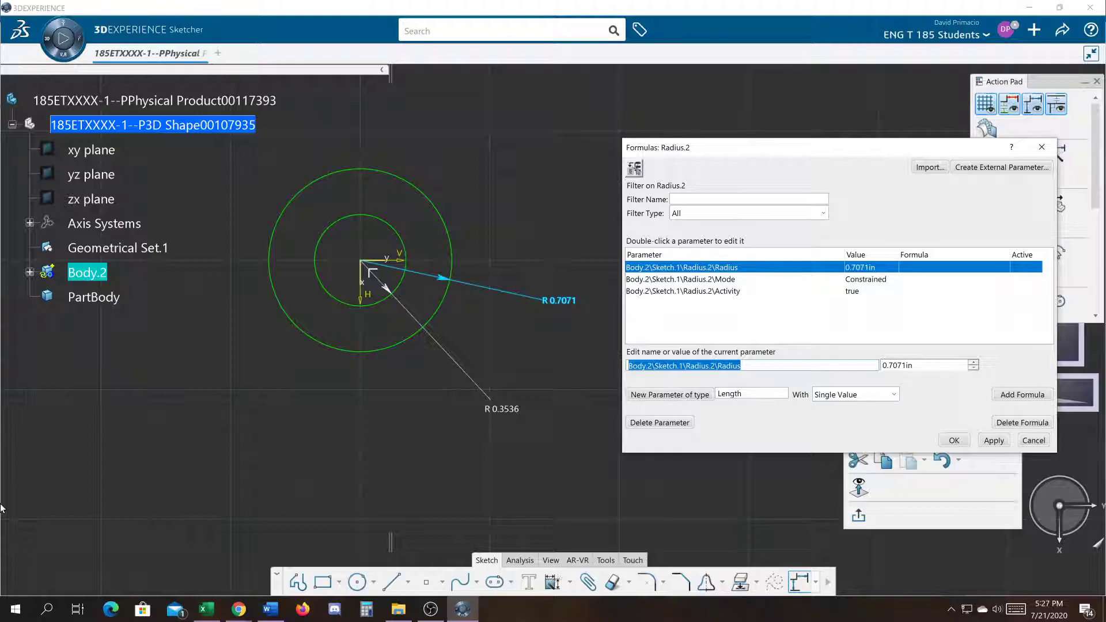
text(od)
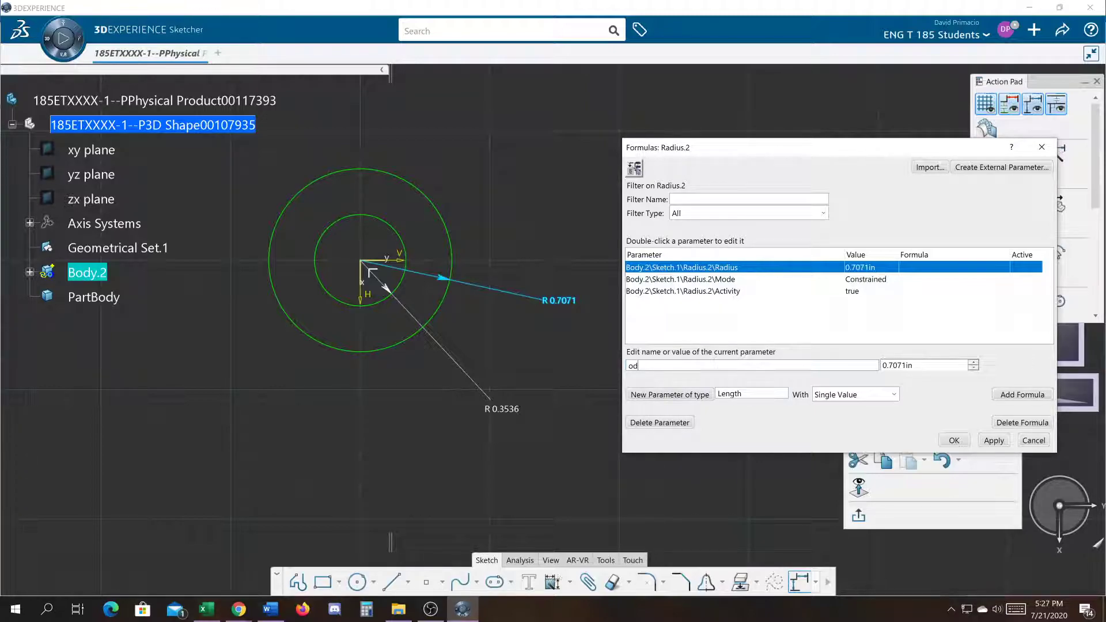
key(Return)
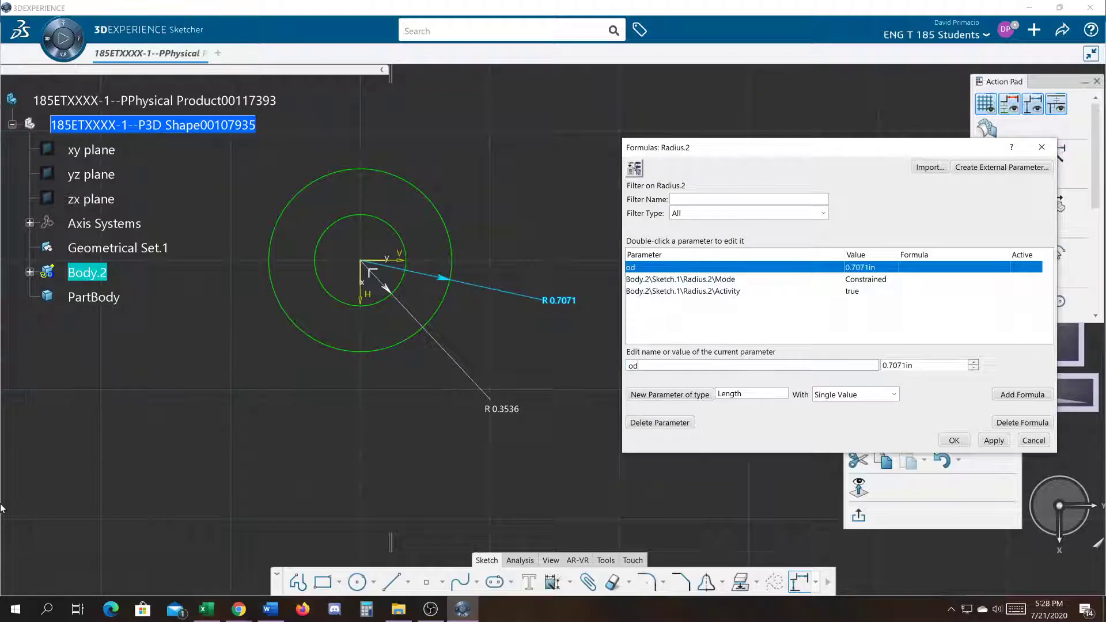
Step: Rename the inner circle's radius parameter to id
click(504, 408)
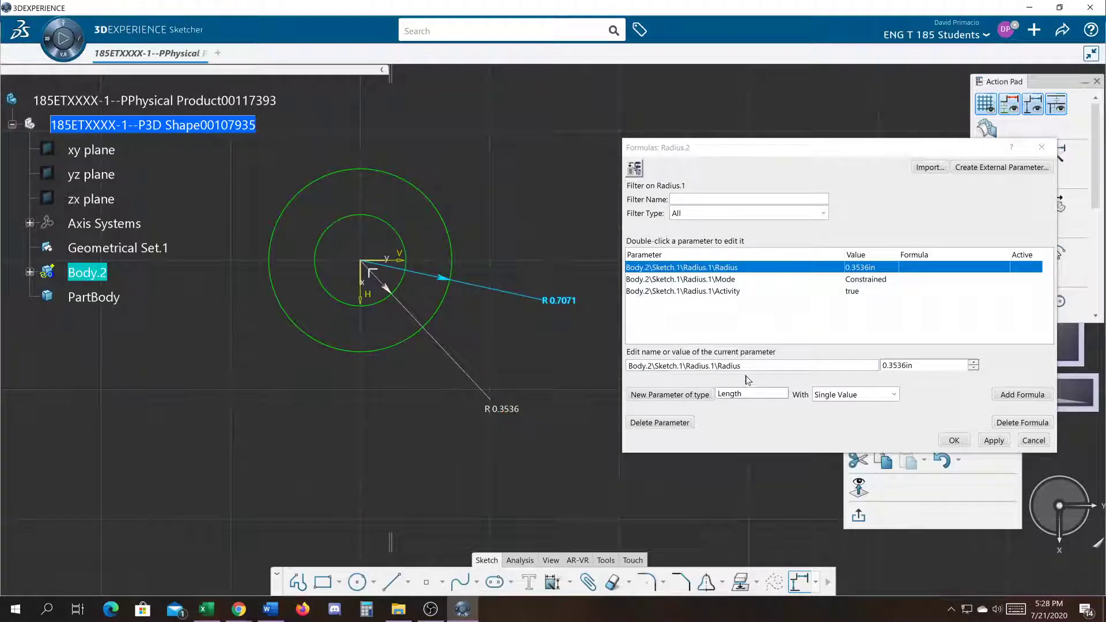
drag(762, 366, 592, 361)
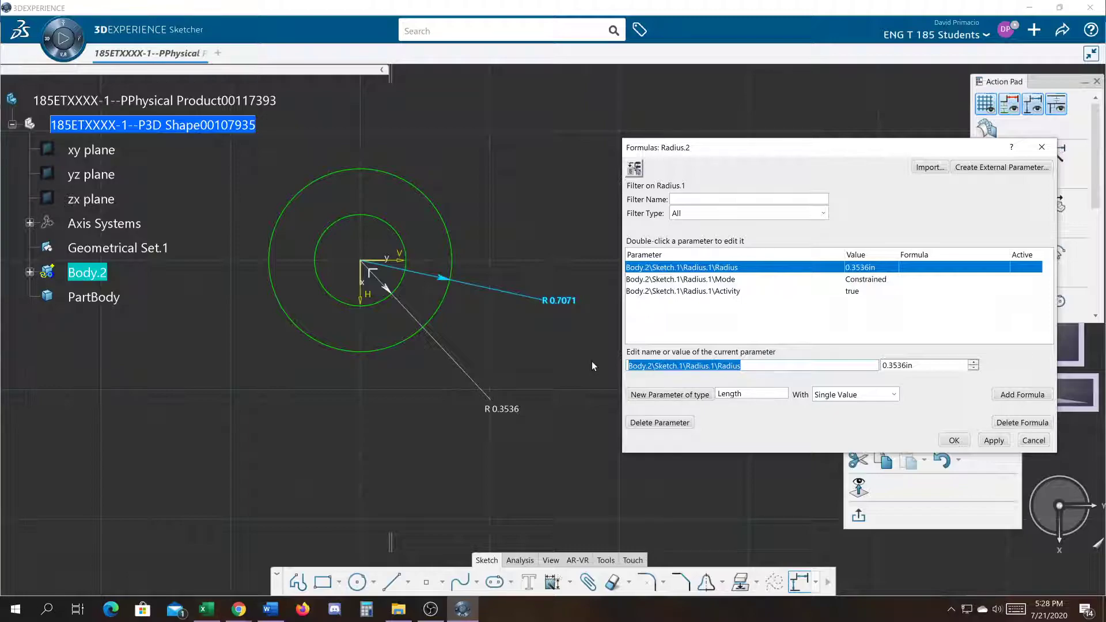
text(id)
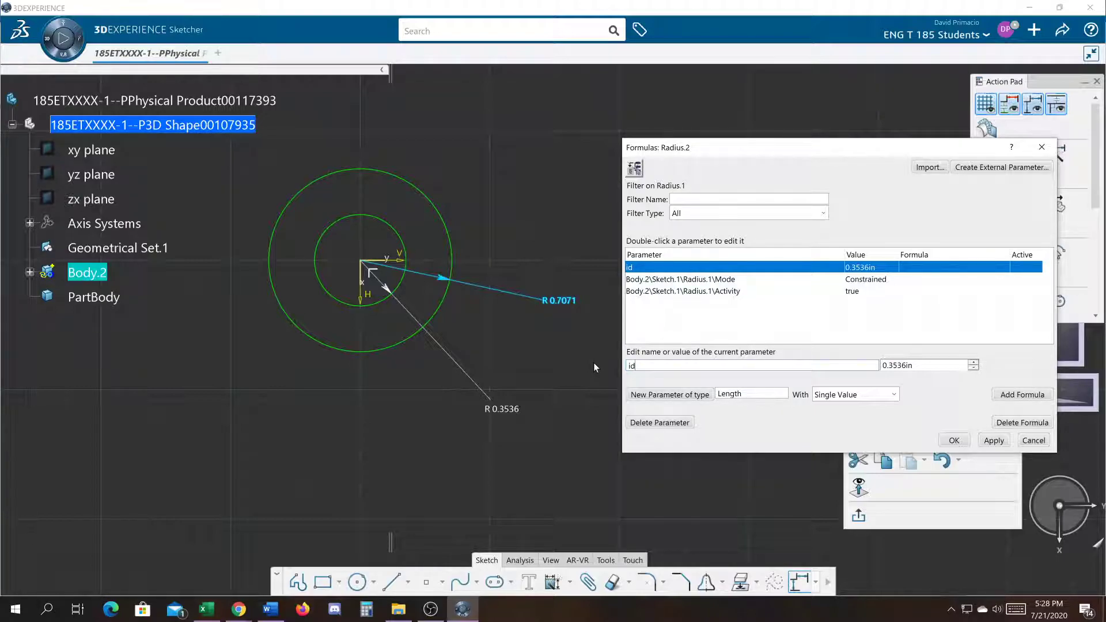
Step: Filter the parameter list to the renamed parameters of Body.2 and expand that body in the tree
click(689, 213)
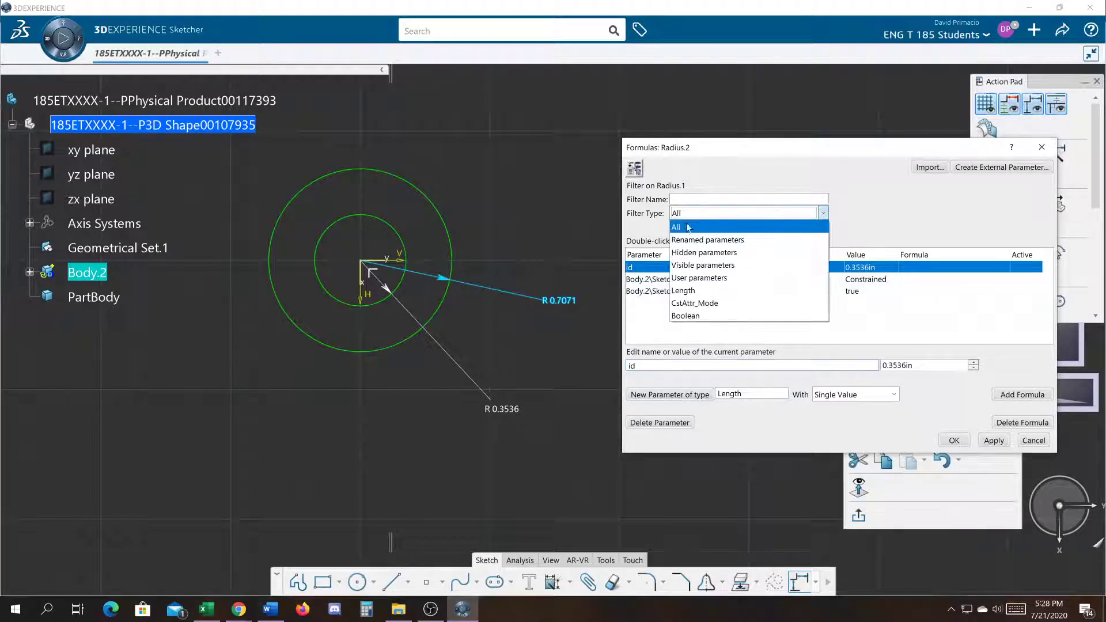
click(691, 241)
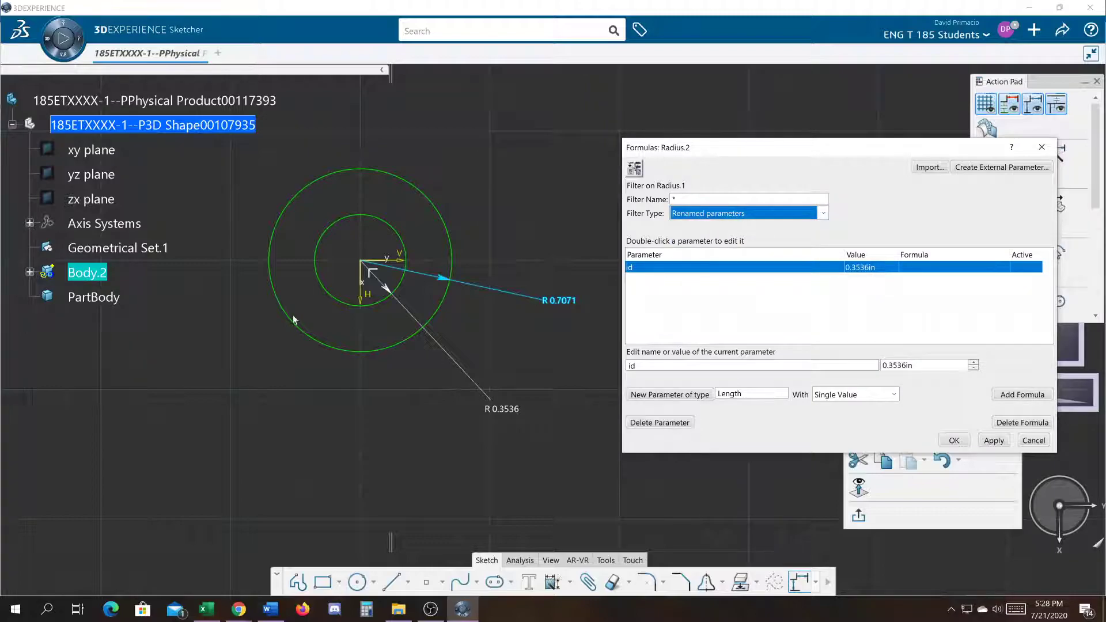
click(98, 280)
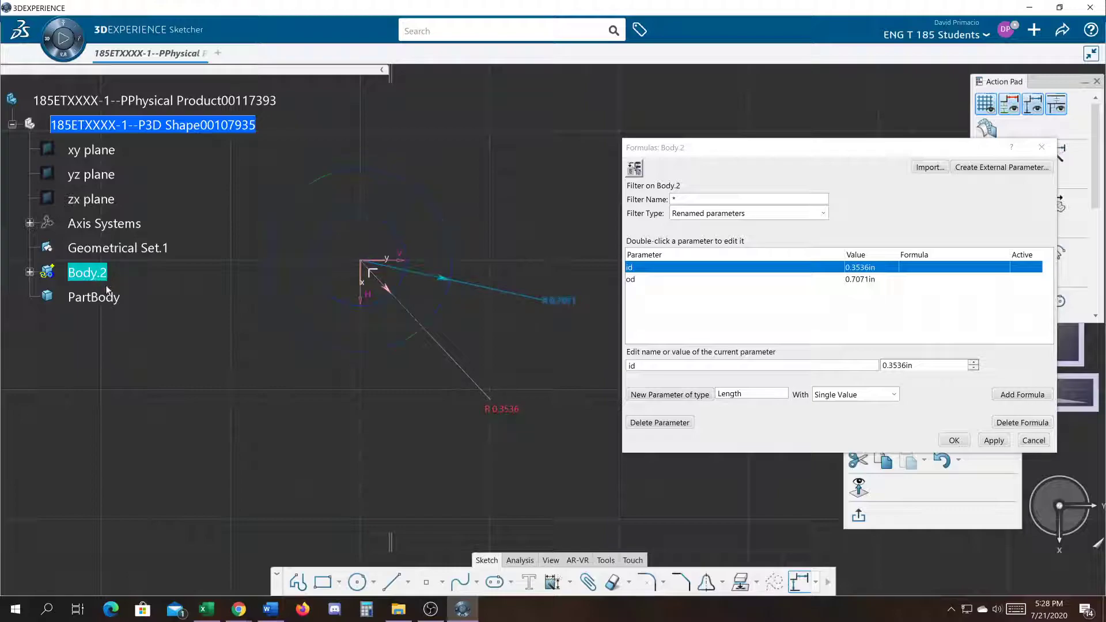
click(30, 273)
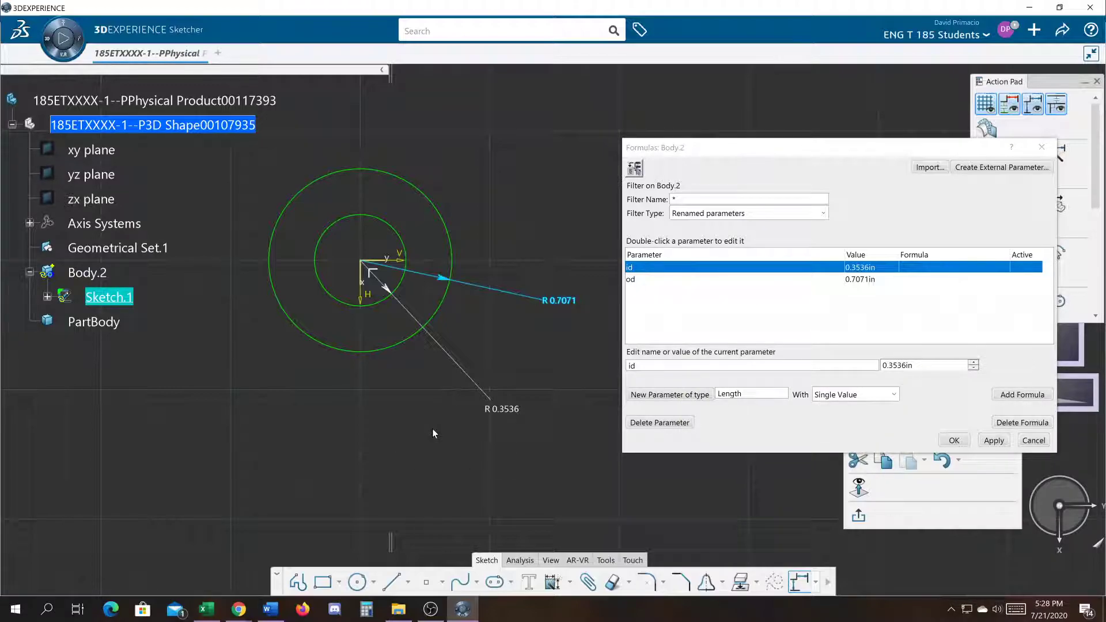
Step: Change the outer circle's dimension type from radius to diameter
click(569, 312)
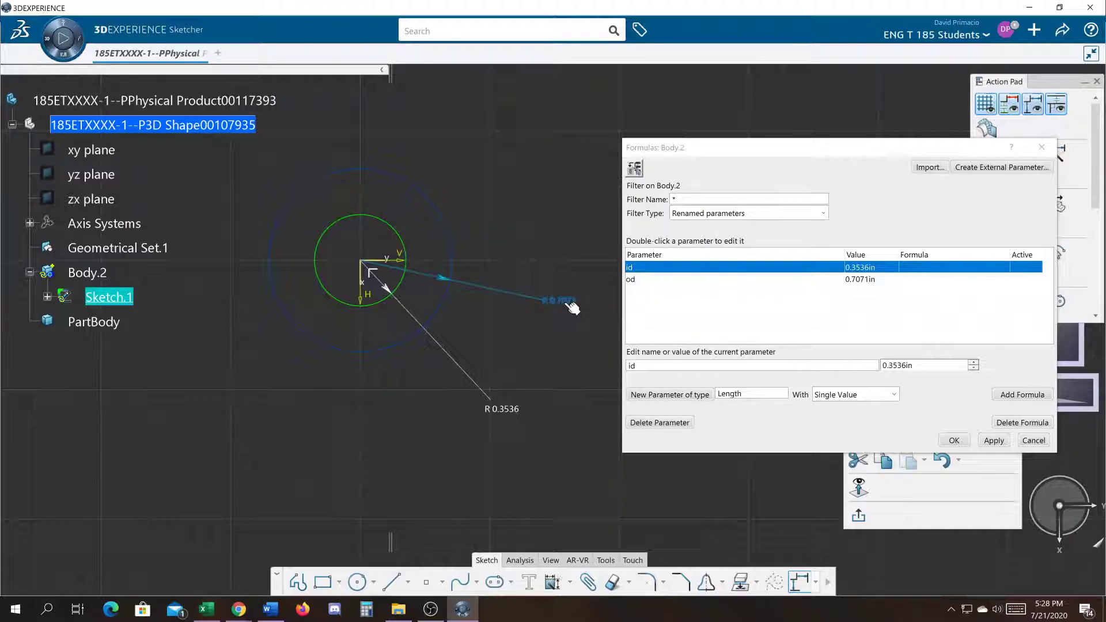
double_click(568, 305)
click(677, 406)
click(657, 432)
click(775, 438)
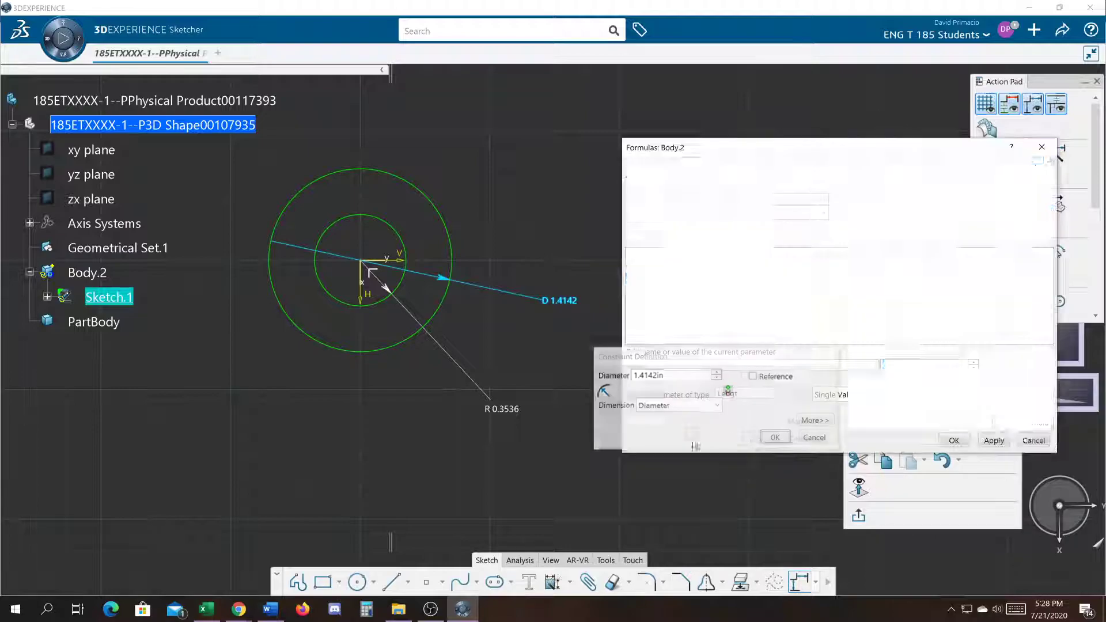
Step: Change the inner circle's dimension type from radius to diameter
double_click(499, 409)
click(648, 407)
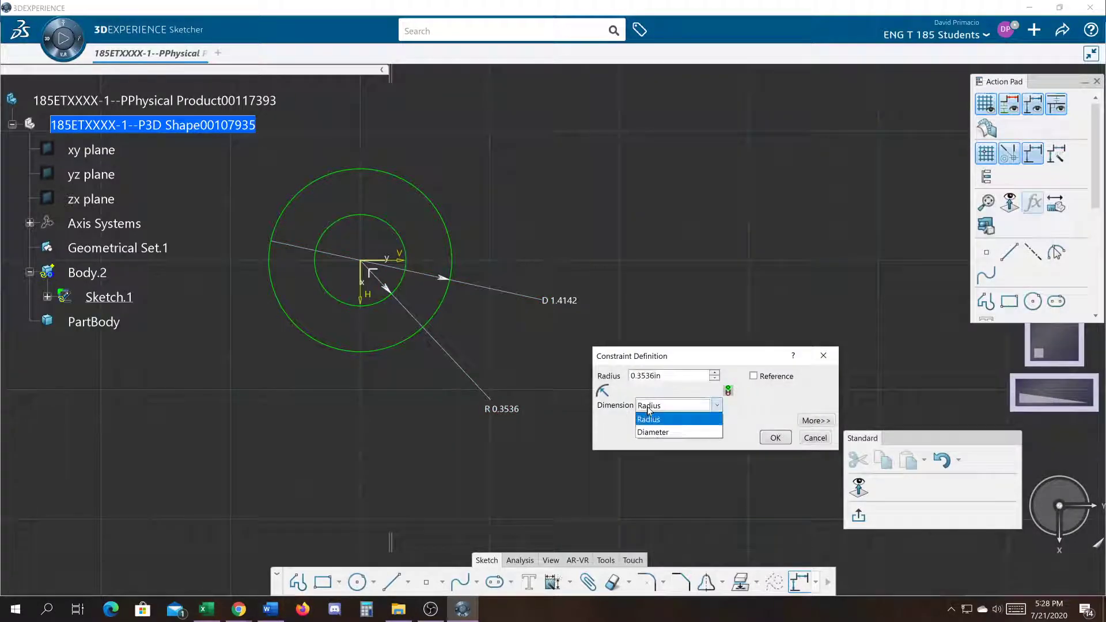
click(653, 432)
click(775, 438)
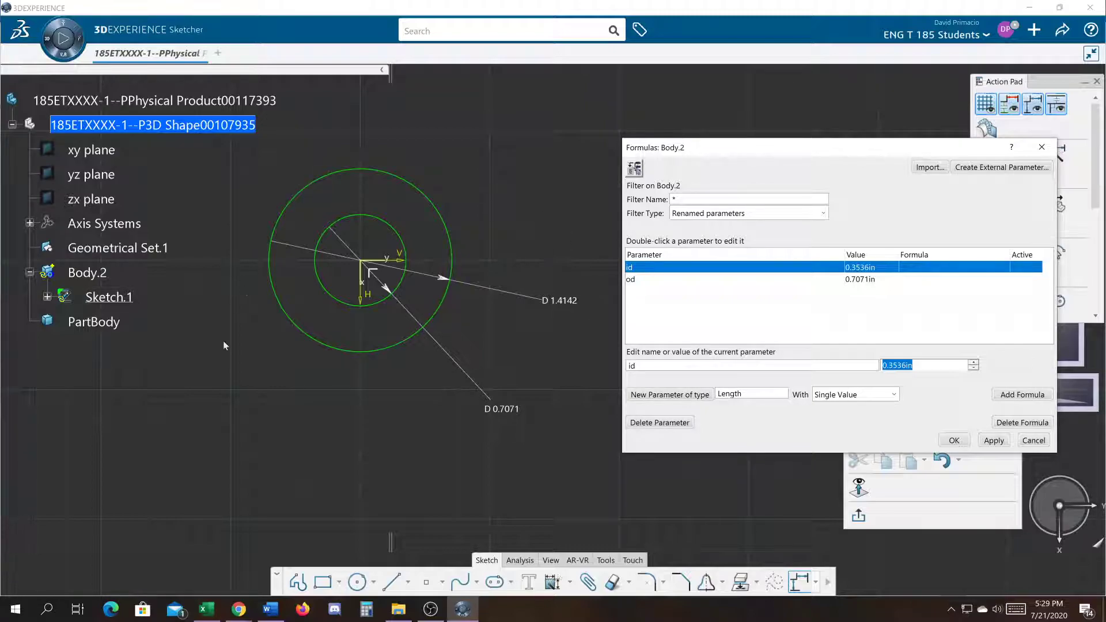
Step: Change the outer circle's dimension back from diameter to radius
double_click(576, 307)
click(643, 405)
click(648, 419)
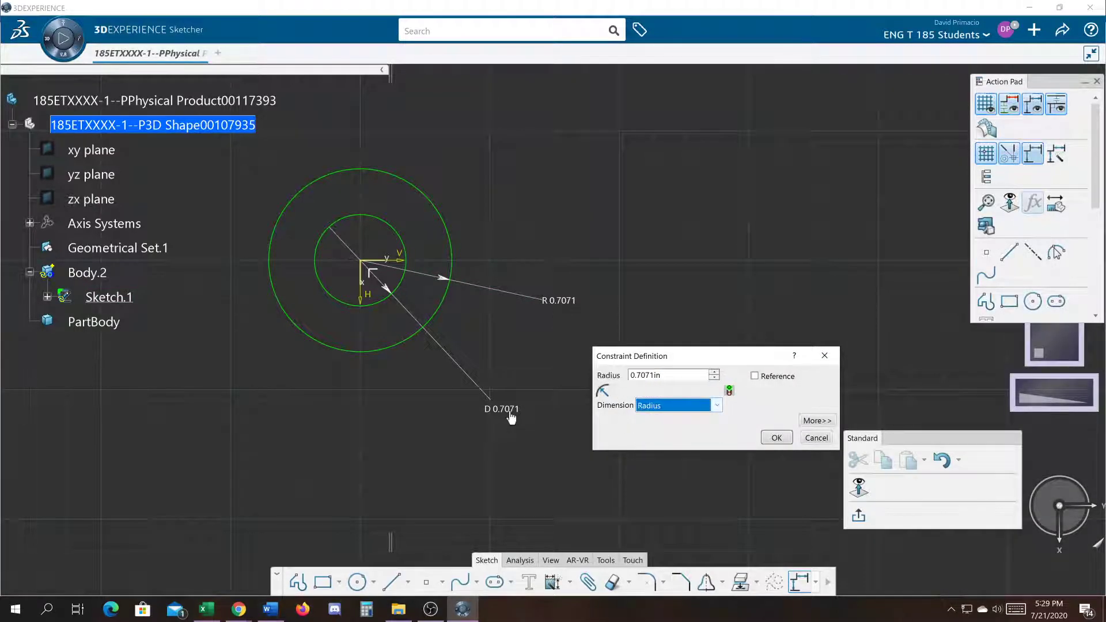
click(776, 438)
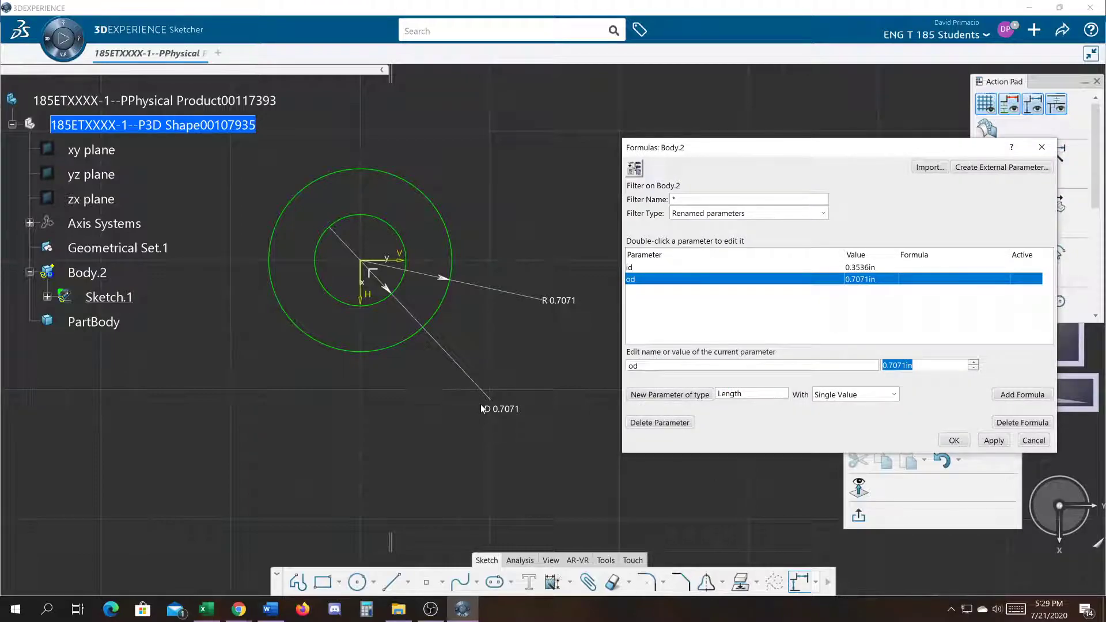
Step: Change the inner circle's dimension back from diameter to radius and accept the parameter settings
double_click(501, 407)
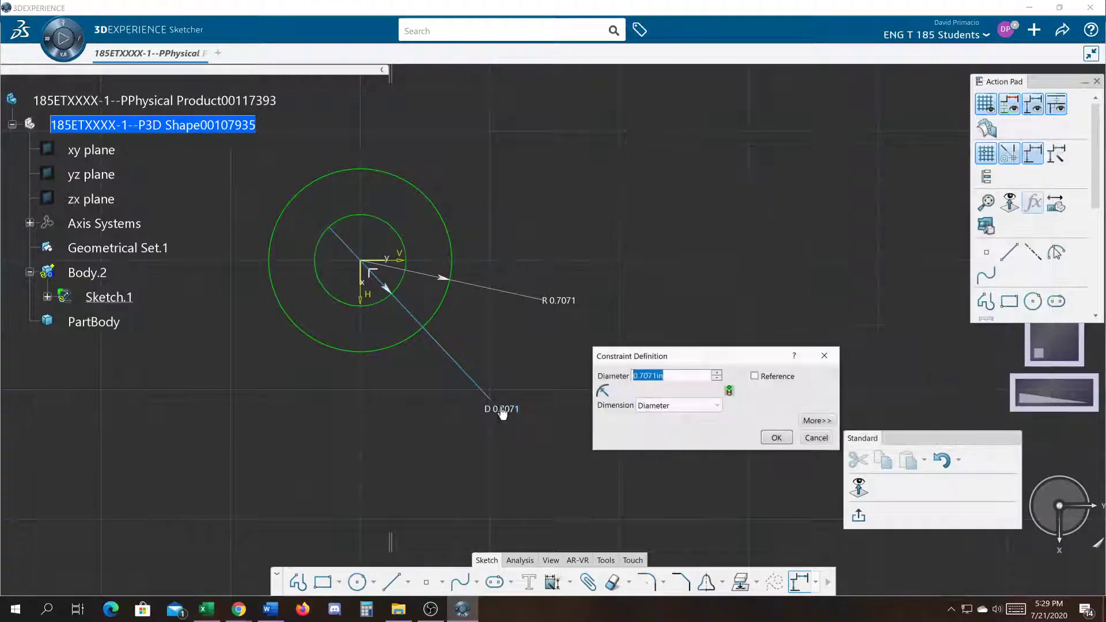
click(648, 406)
click(649, 419)
click(776, 438)
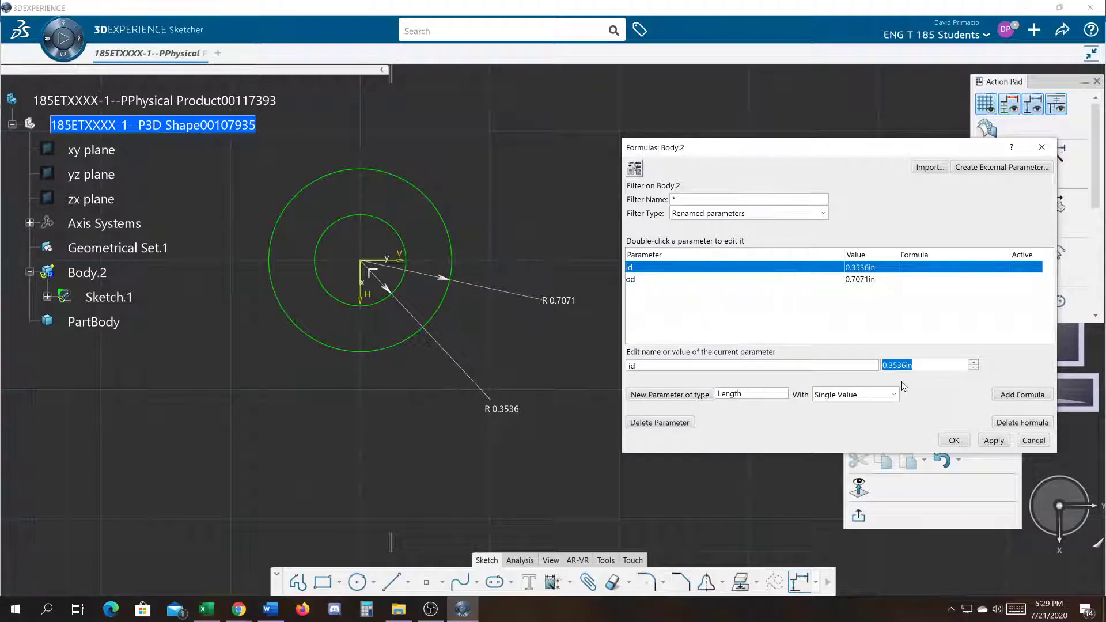
click(954, 440)
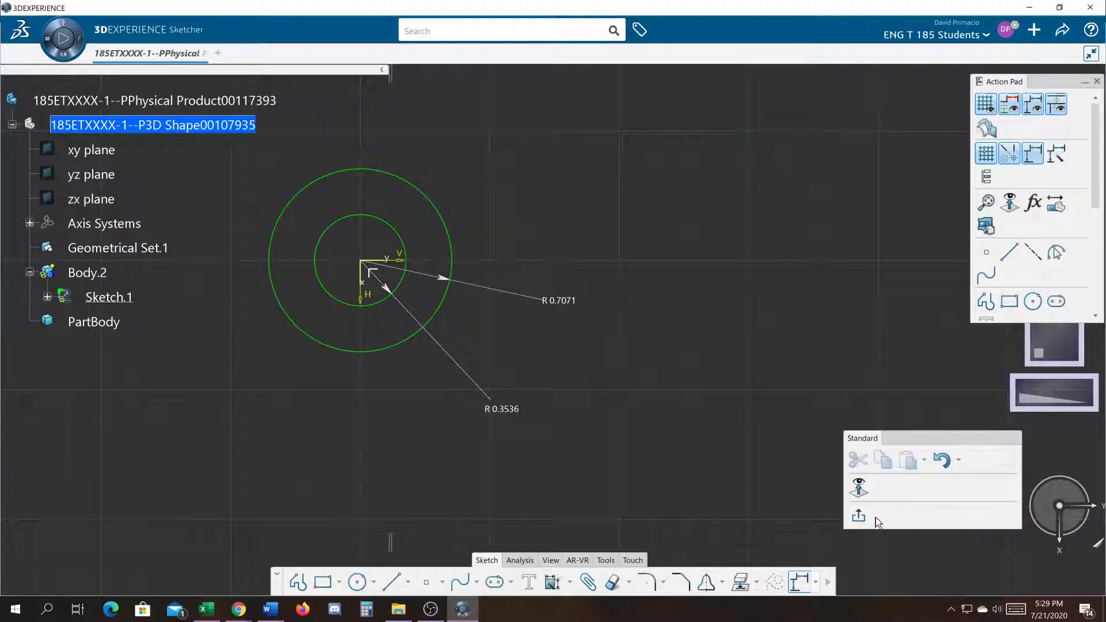
Step: Exit the sketch and extrude the ring profile as a pad 0.7874 in long
click(859, 516)
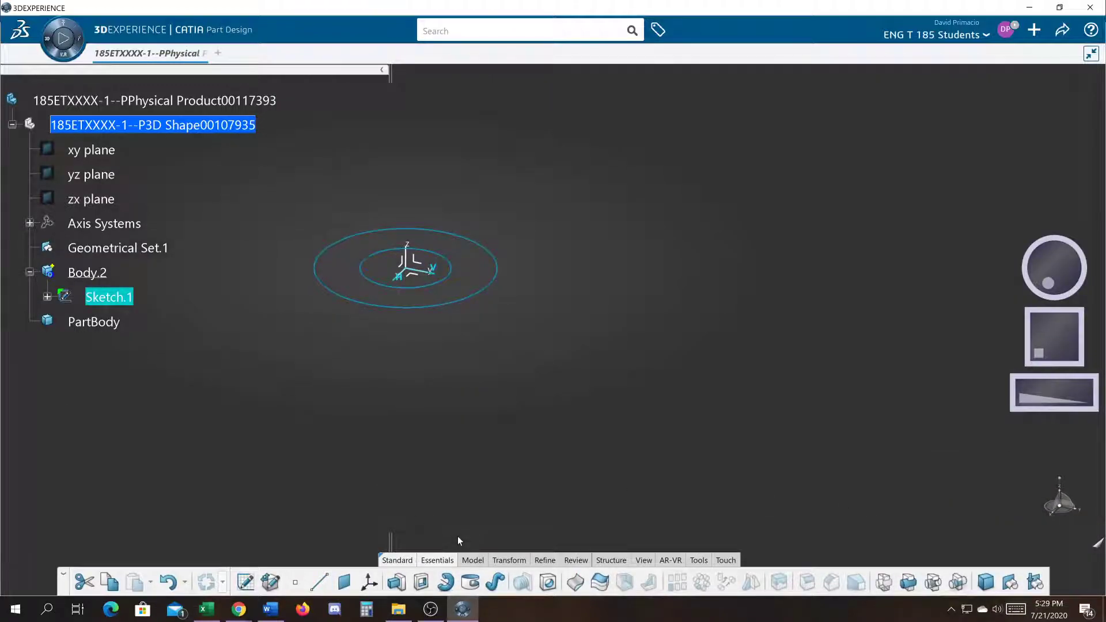
click(396, 583)
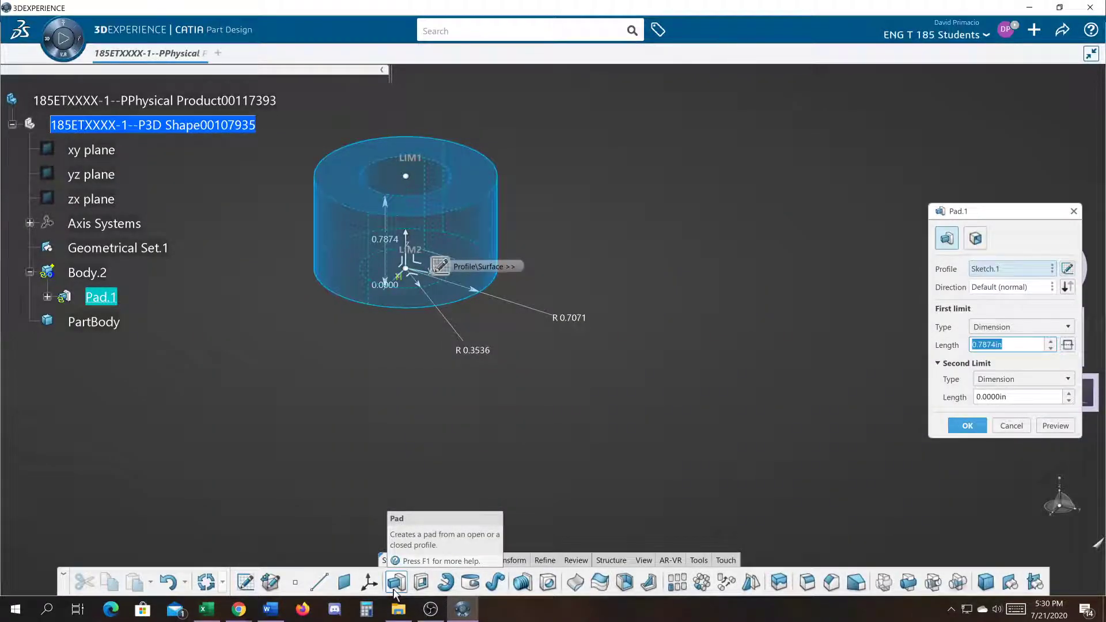
key(Return)
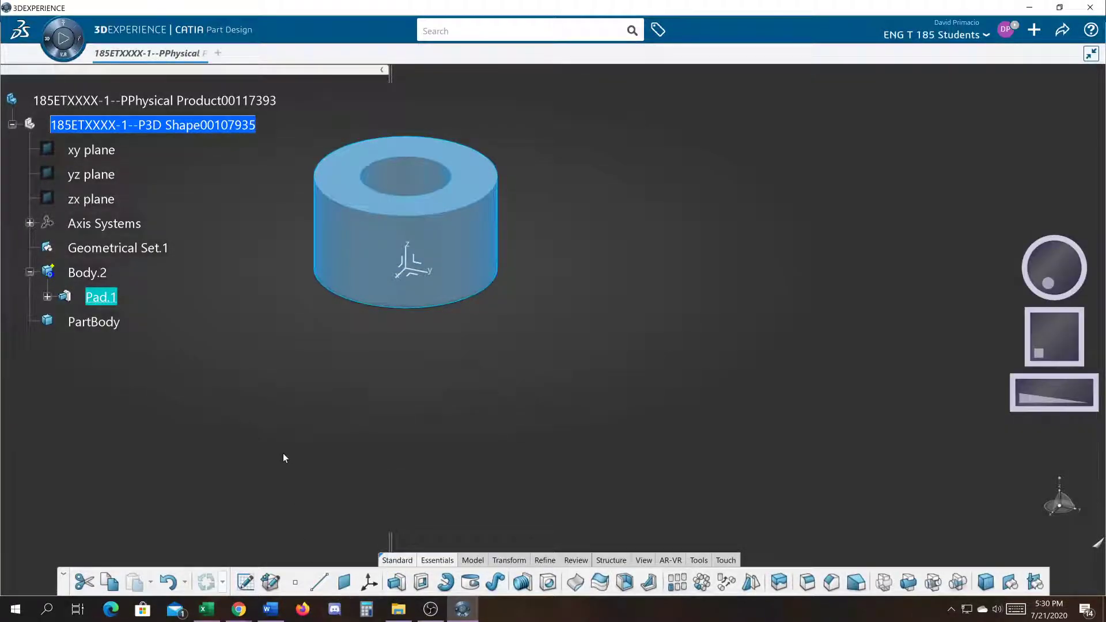
click(282, 365)
middle_drag(401, 355, 452, 394)
middle_drag(267, 367, 367, 377)
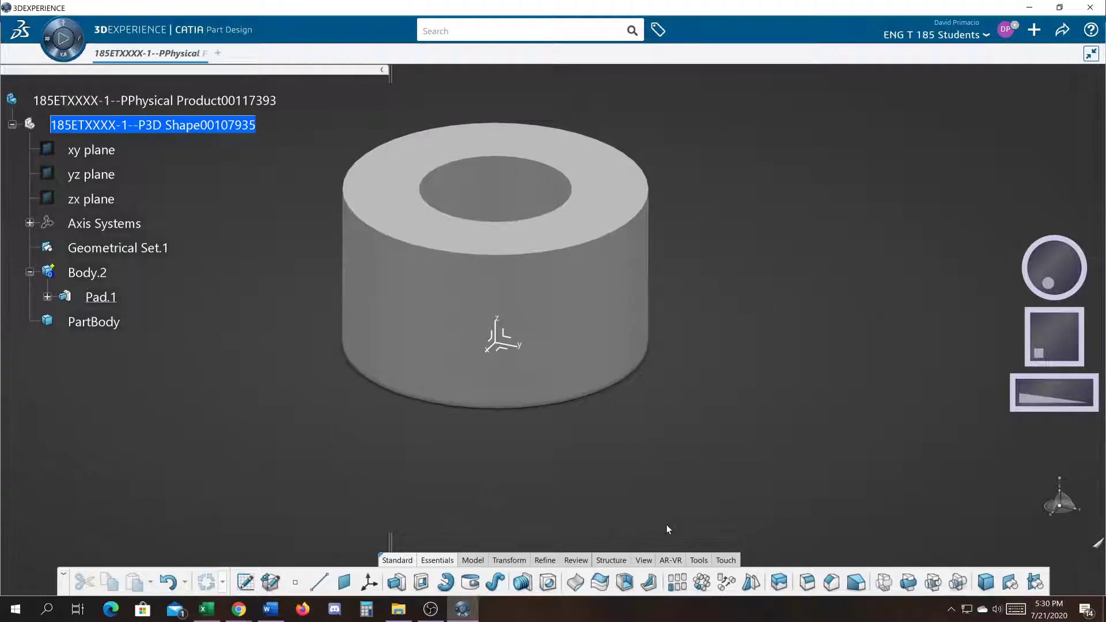
Step: Display the Action Pad in the part design workspace
right_click(718, 505)
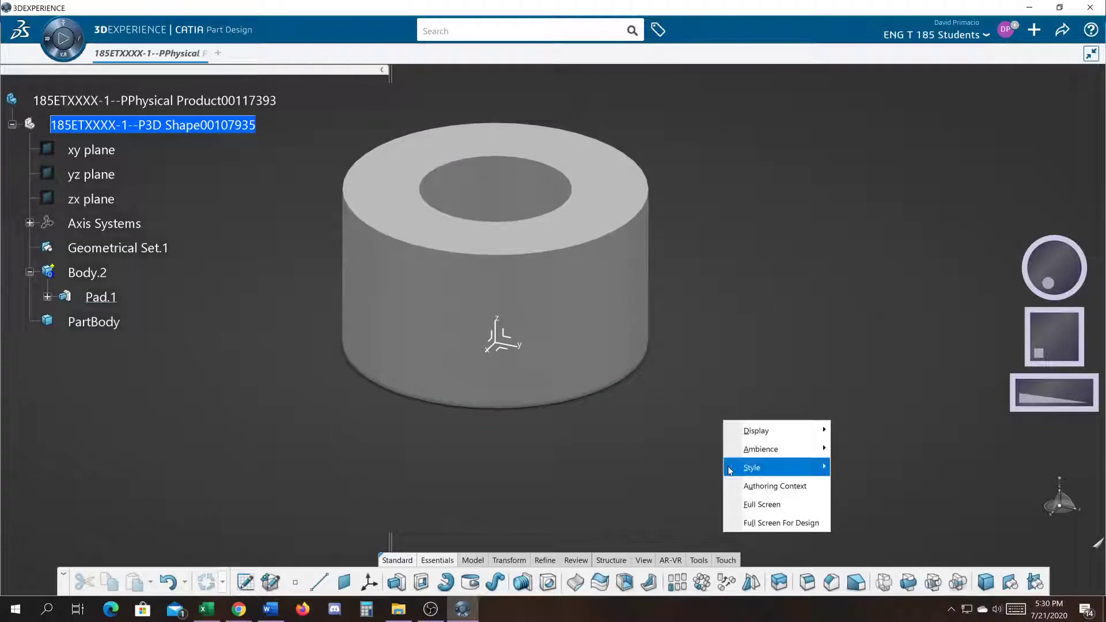
mouse_move(752, 431)
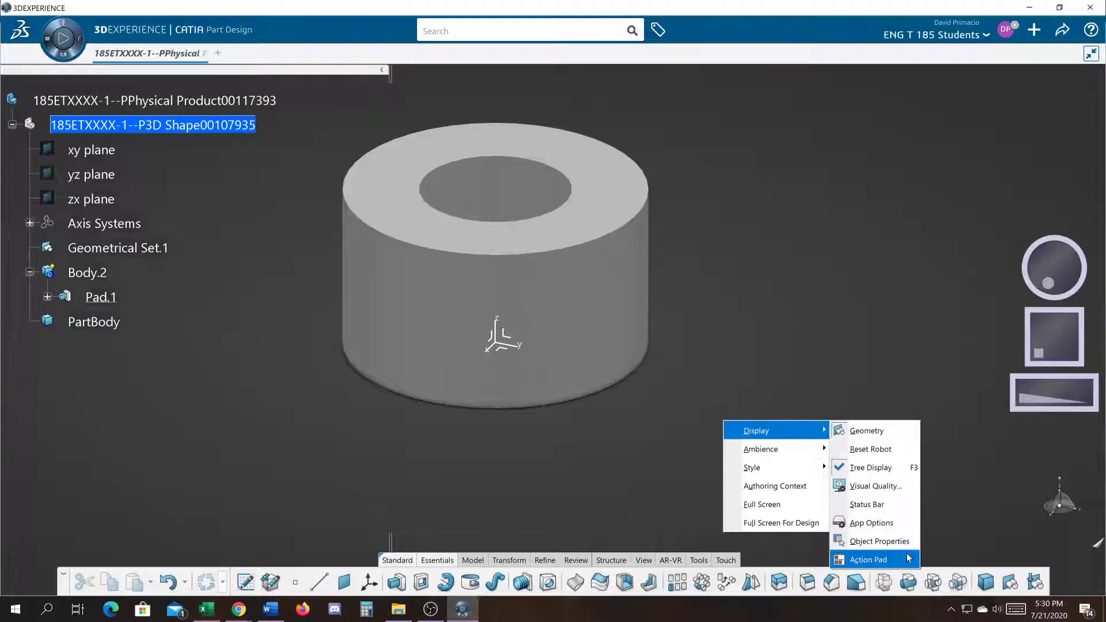
click(868, 560)
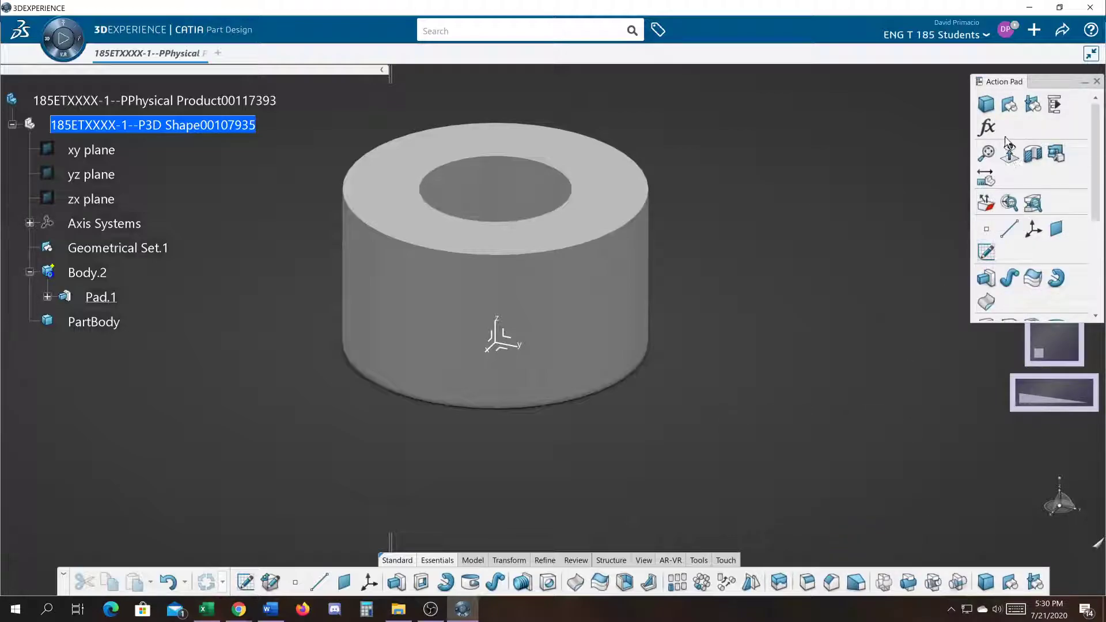
Step: Review the part's renamed parameters with the Formula command, leaving them unedited
click(986, 127)
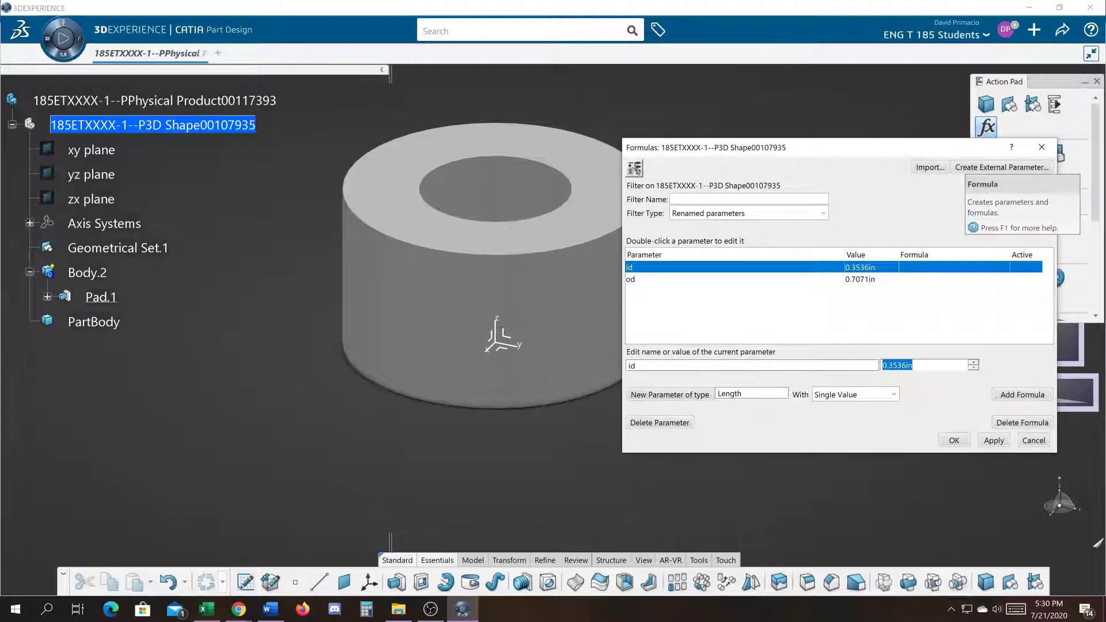
drag(808, 150, 771, 151)
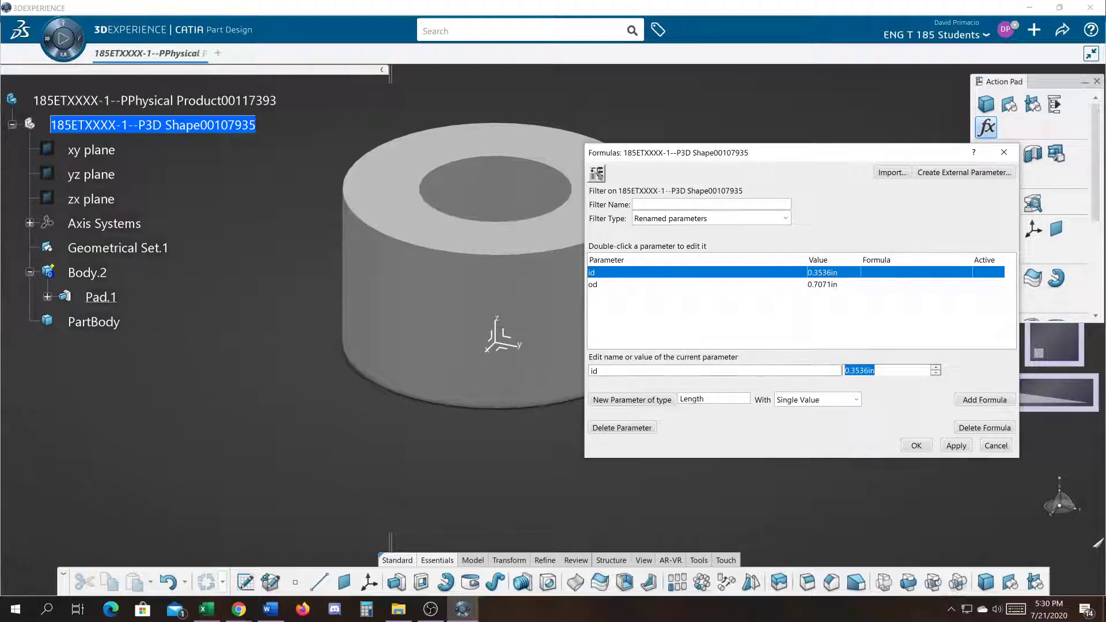
click(995, 446)
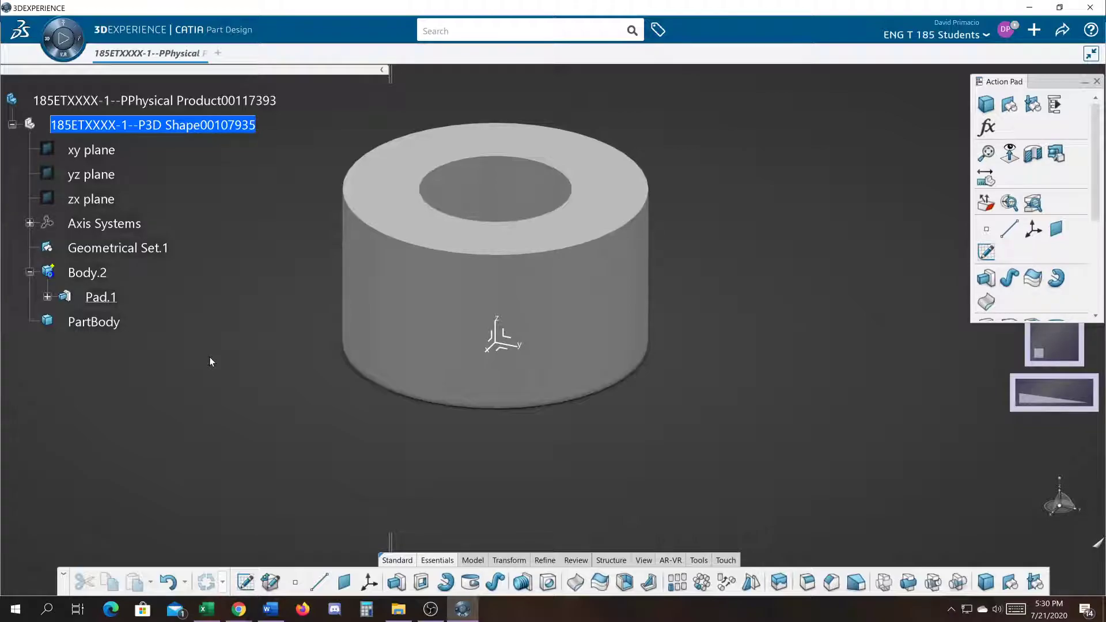
Step: Create a new 3D part in a new tab with the Part Design app and define PartBody as the in-work object
click(219, 56)
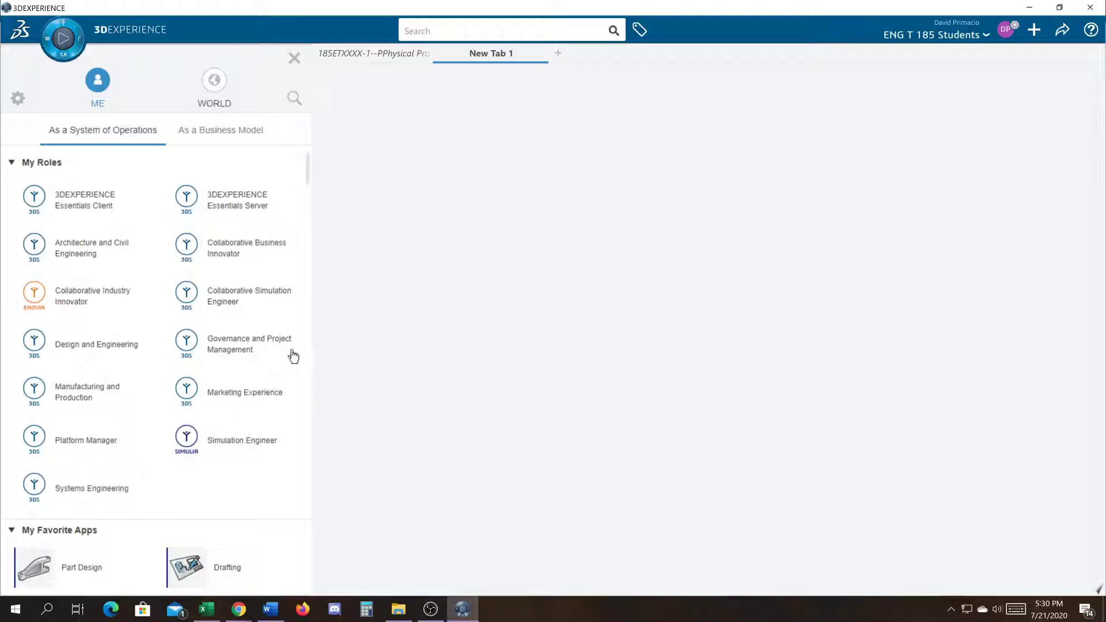
mouse_move(308, 181)
mouse_down()
mouse_move(306, 250)
mouse_move(309, 185)
mouse_up()
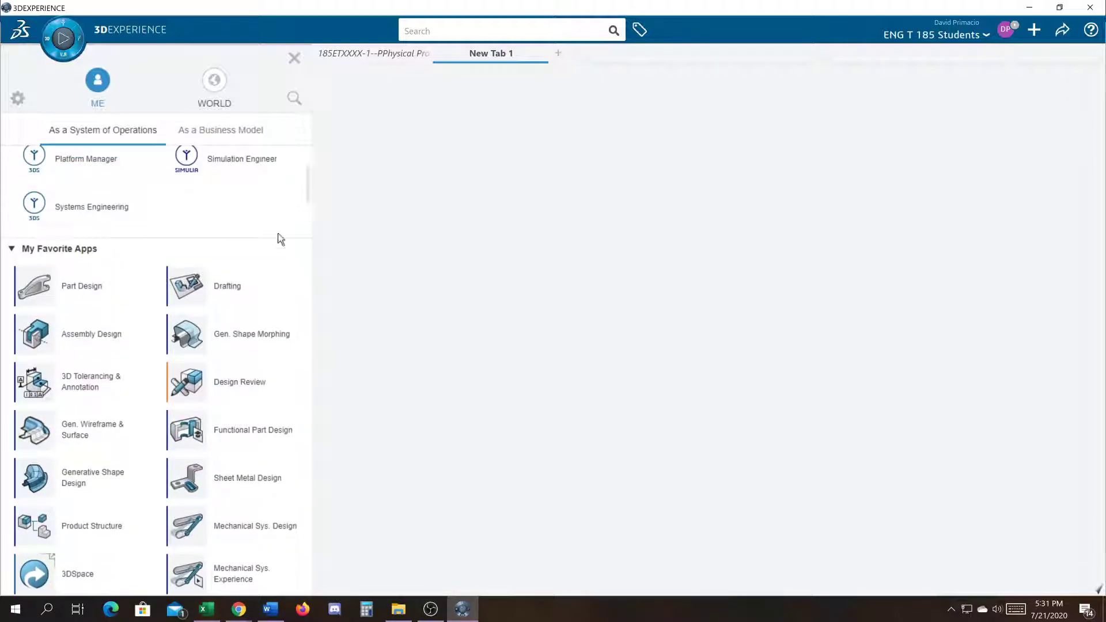
click(68, 293)
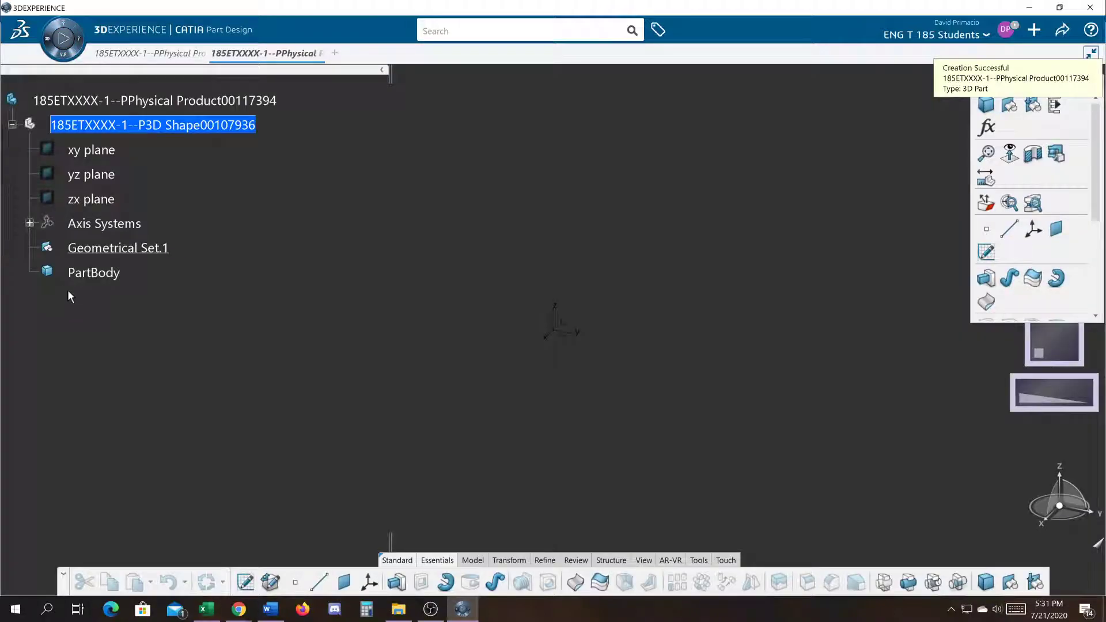
right_click(79, 277)
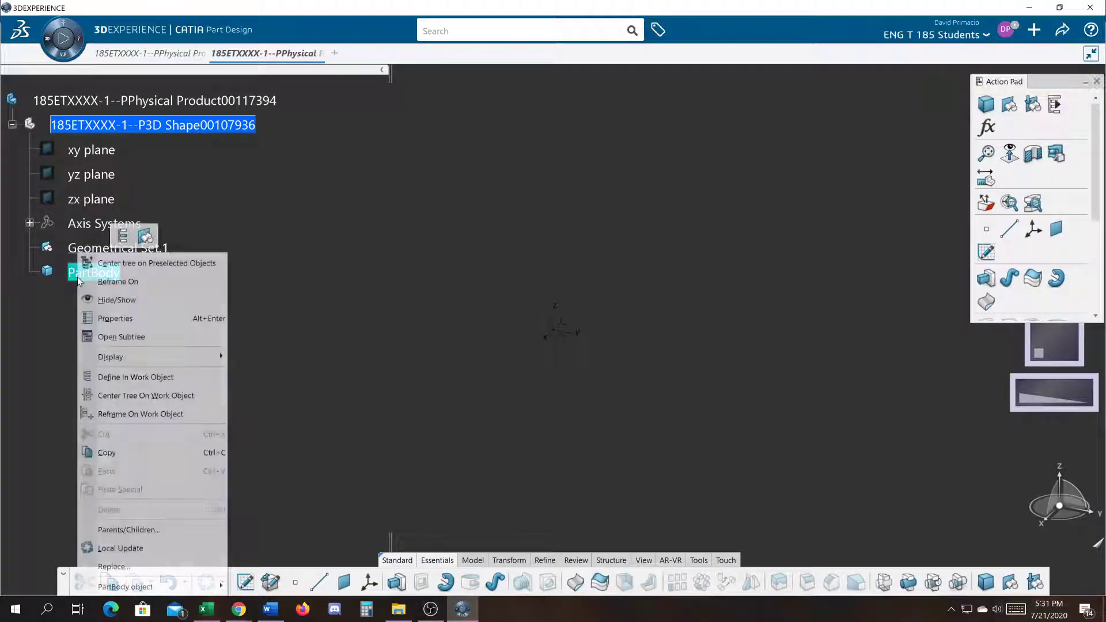
click(95, 377)
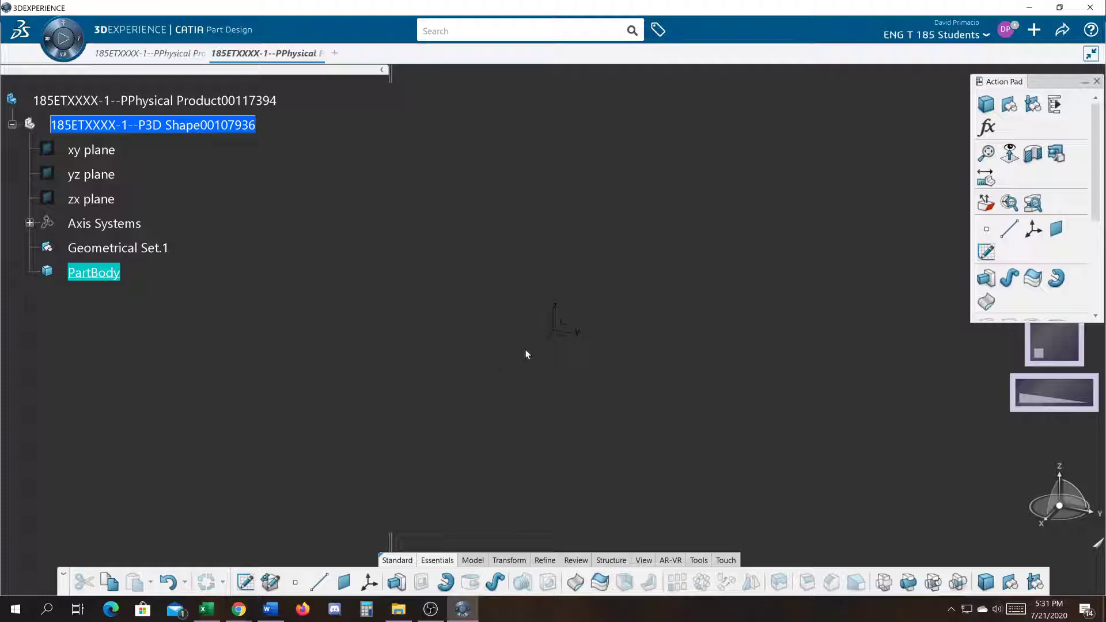
Step: Sketch two concentric circles centred on the origin of the xy plane, with radii of about 0.90 in and 1.60 in
click(560, 339)
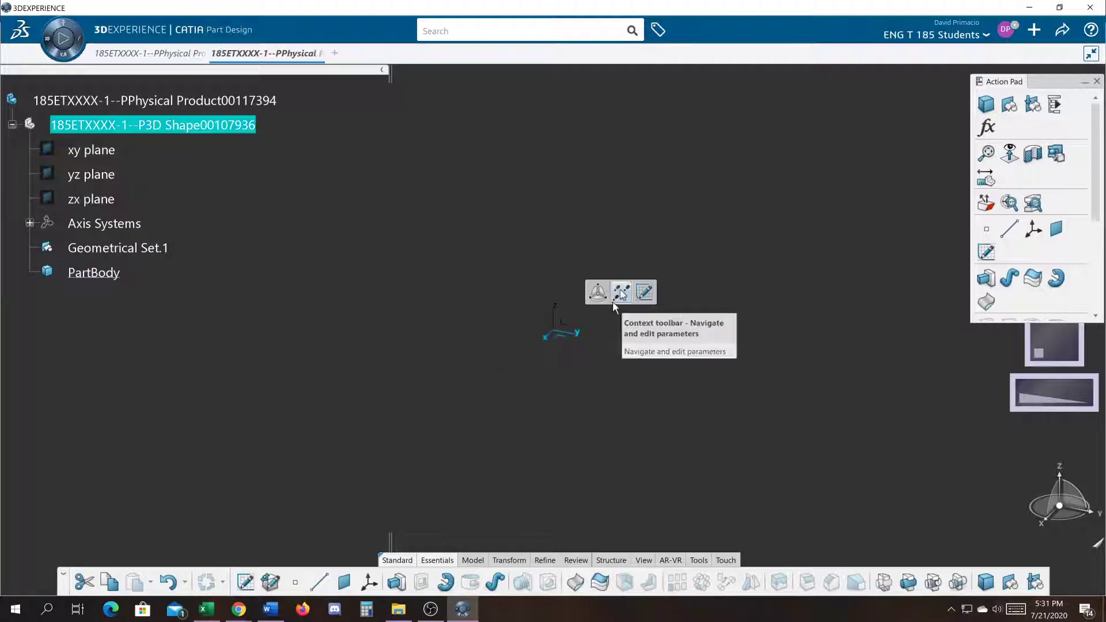
click(644, 294)
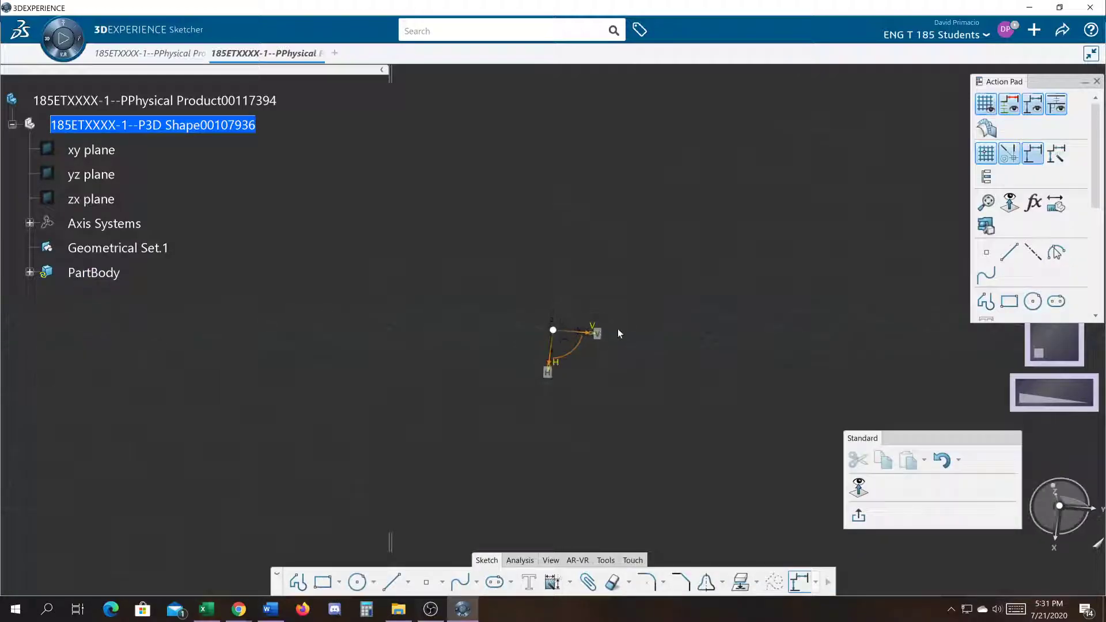
click(357, 582)
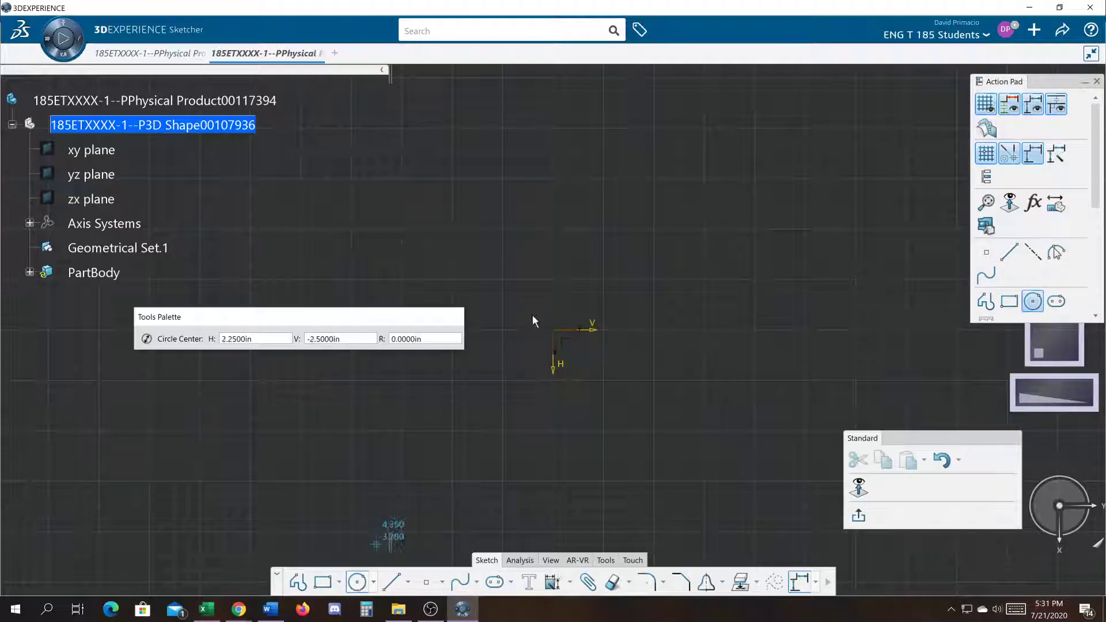
click(550, 330)
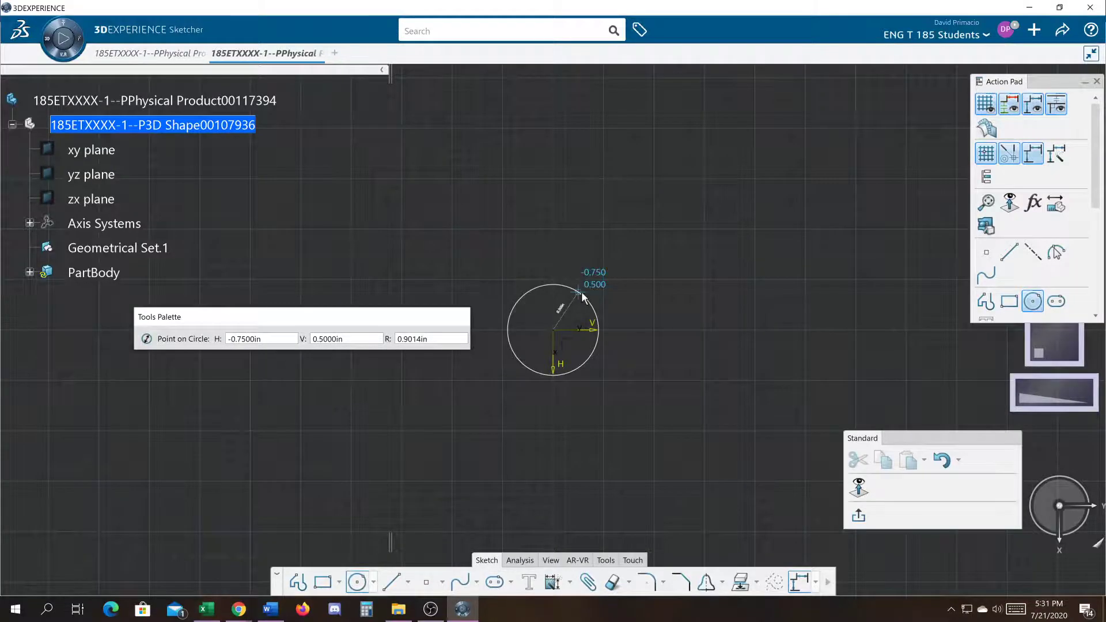
click(582, 297)
click(553, 330)
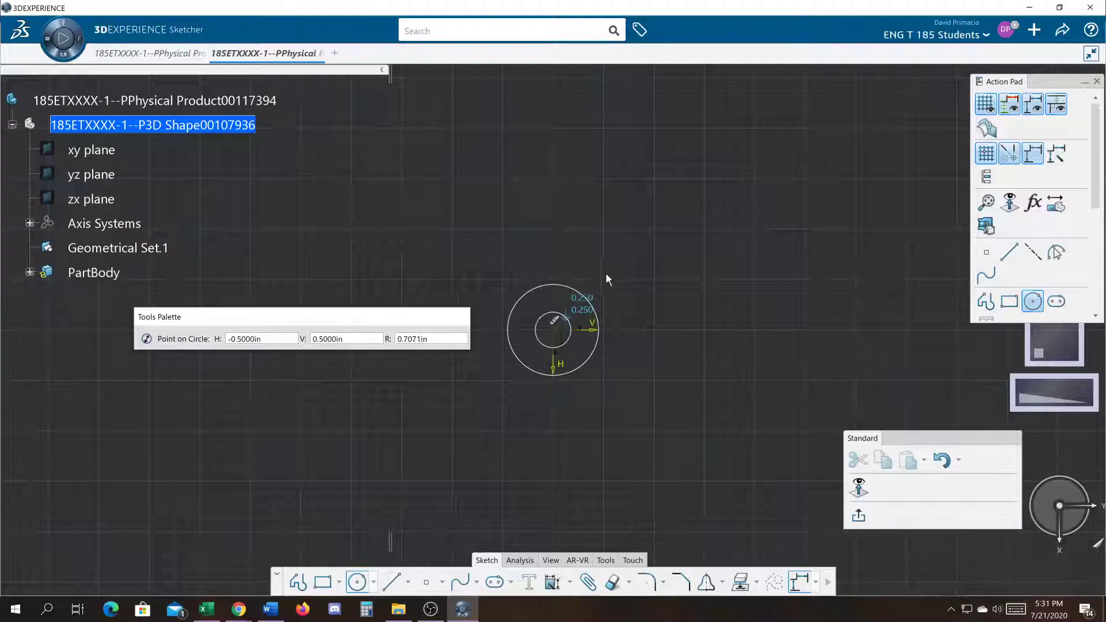
click(607, 271)
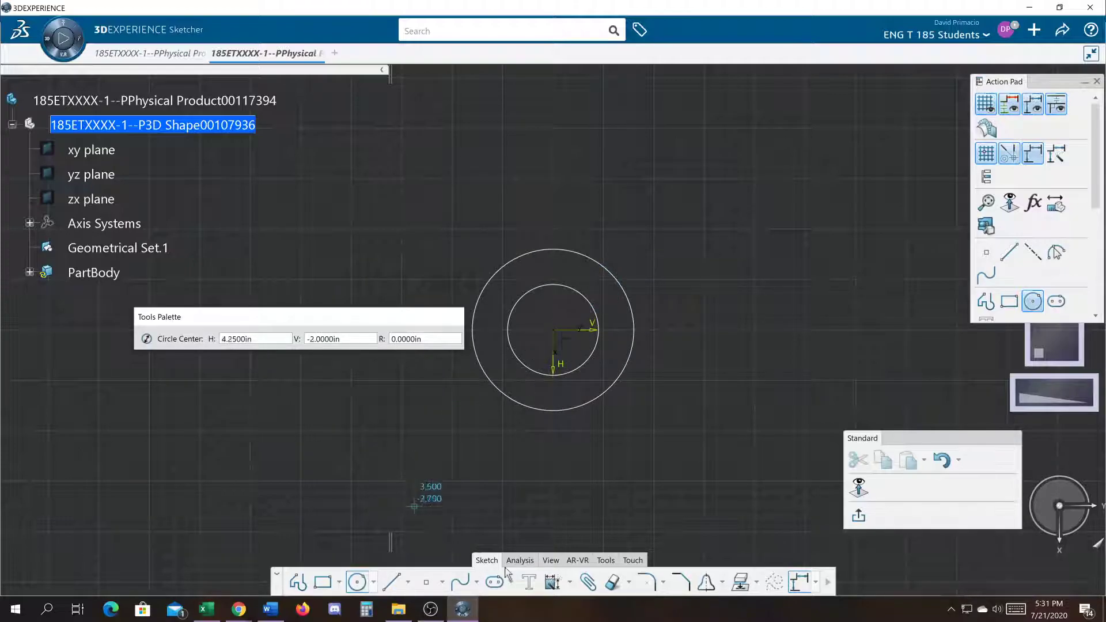
Step: Apply Auto Constraint to both circles together with the sketch axes
click(553, 583)
drag(420, 195, 678, 457)
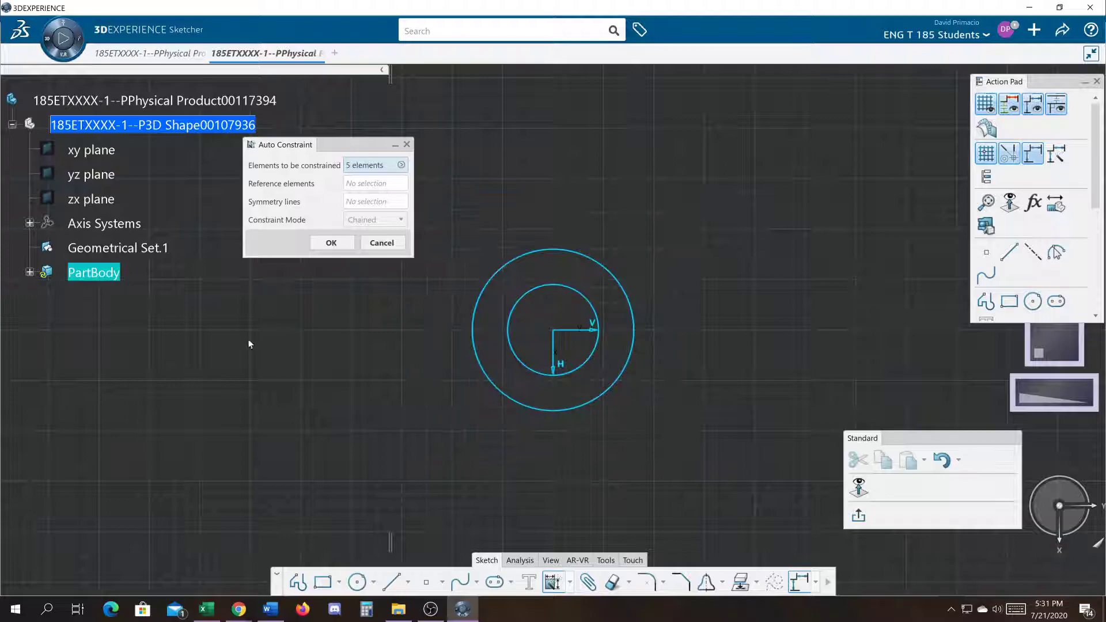
click(320, 247)
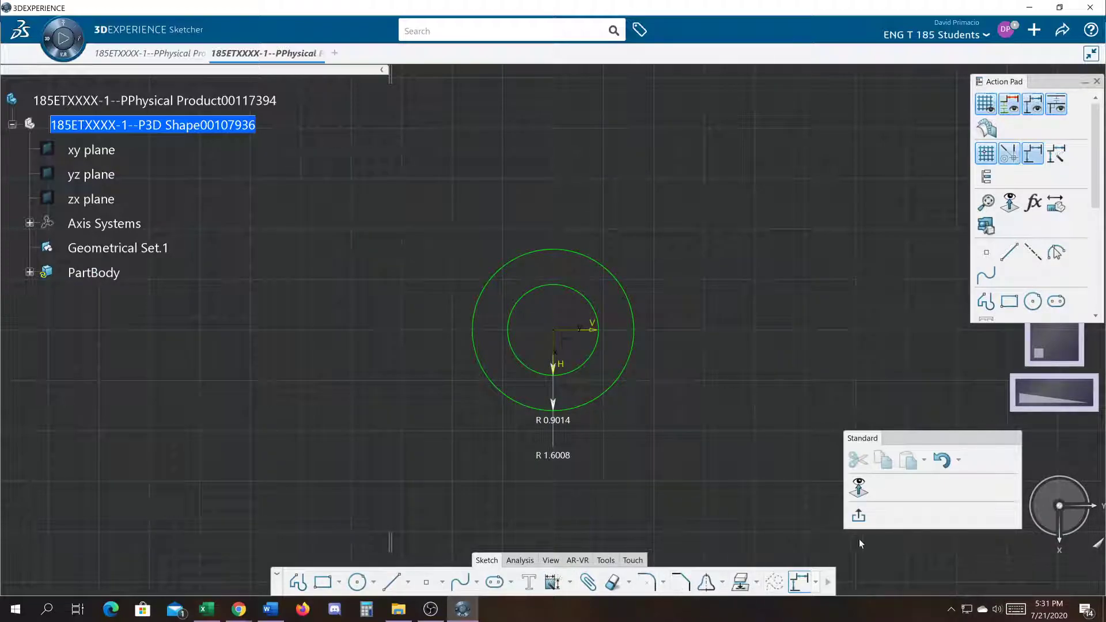
Step: Rename the outer circle's radius parameter to od with the Formula command
click(1033, 203)
middle_drag(320, 255, 219, 214)
click(413, 419)
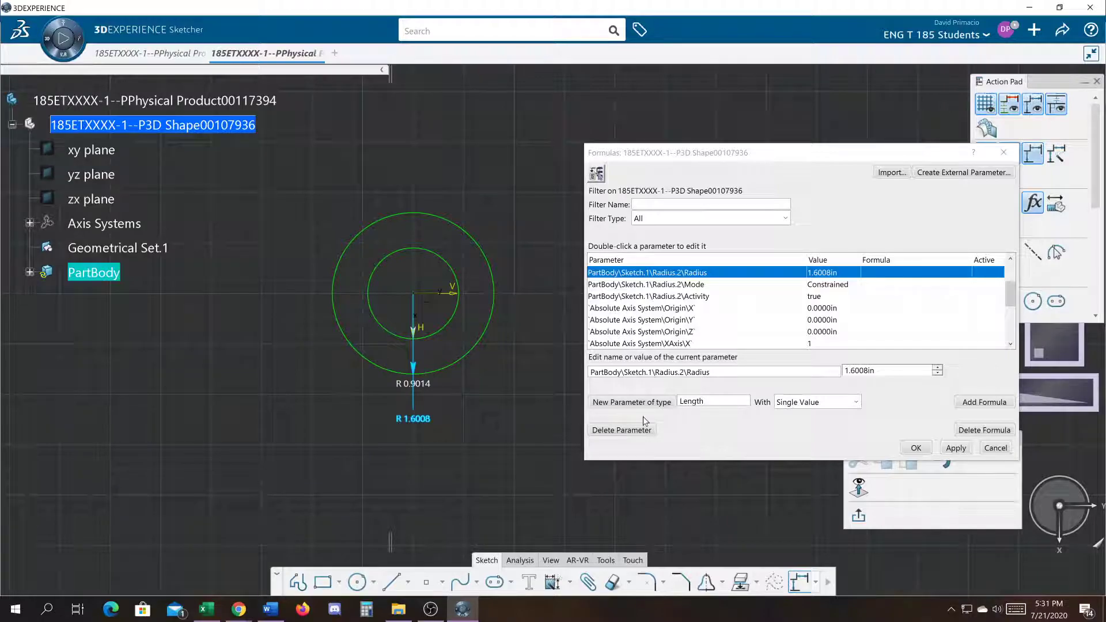
click(720, 371)
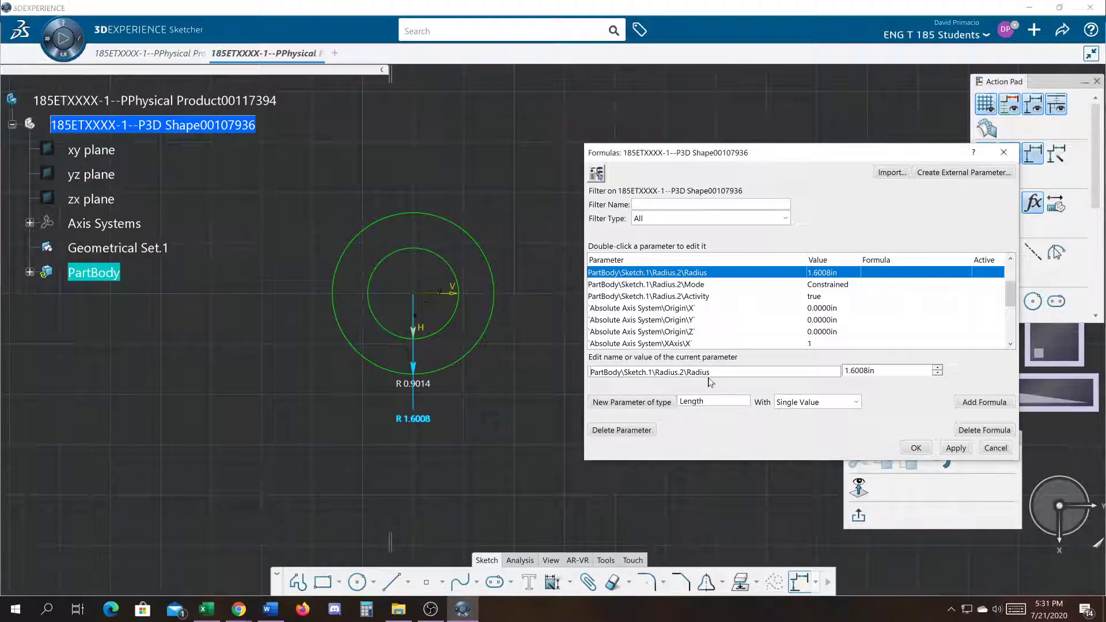
drag(710, 373, 474, 364)
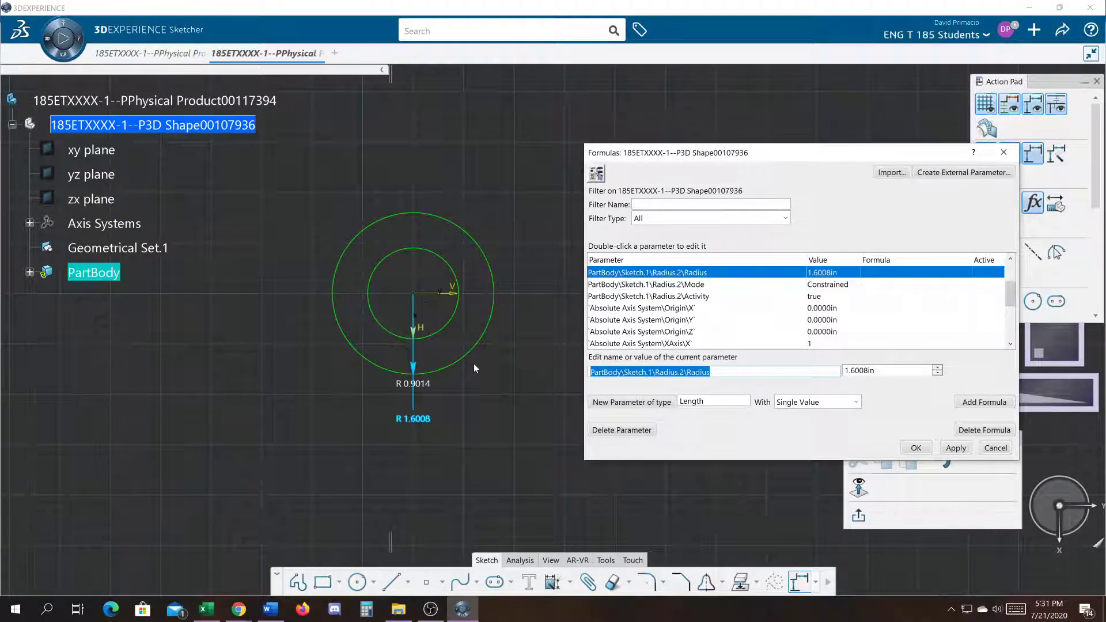
text(od)
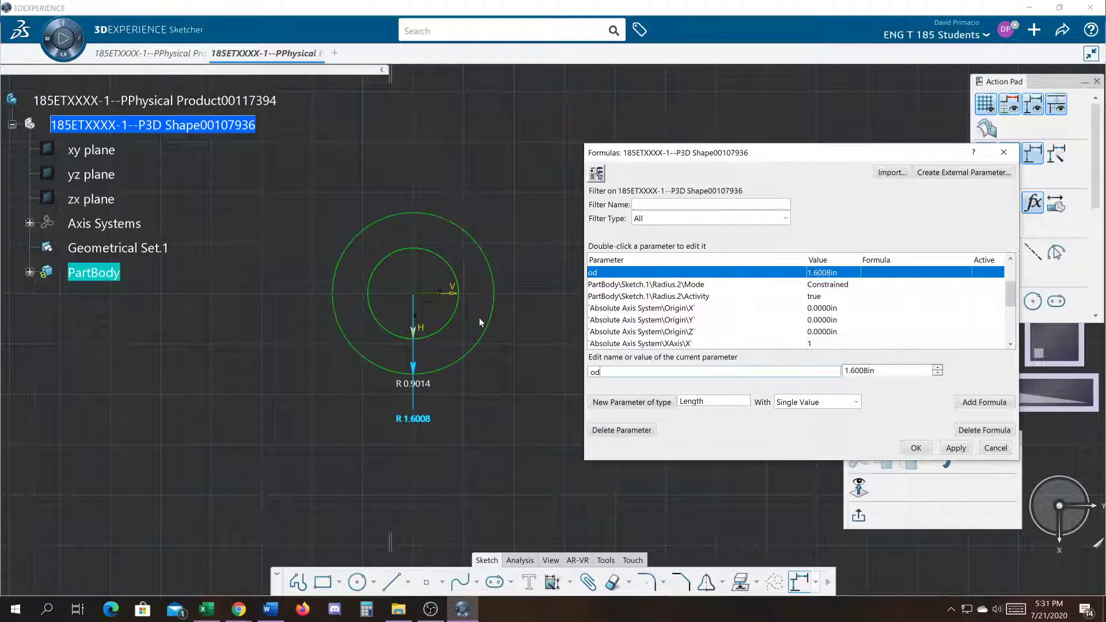
Step: Rename the inner circle's radius parameter to id
click(418, 385)
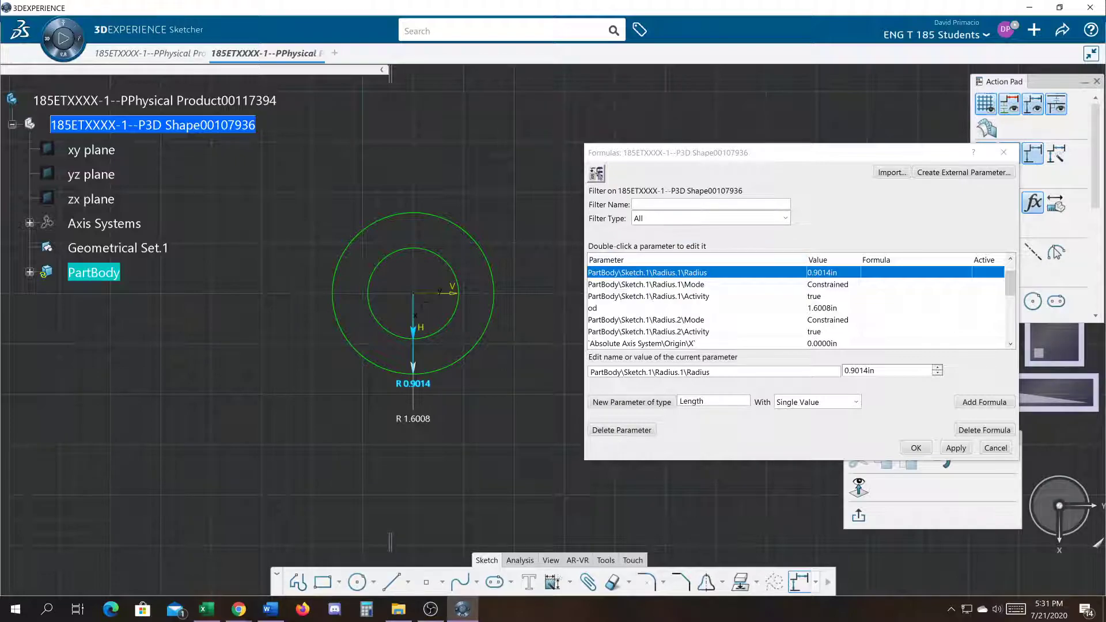
key(Tab)
text(id)
key(Return)
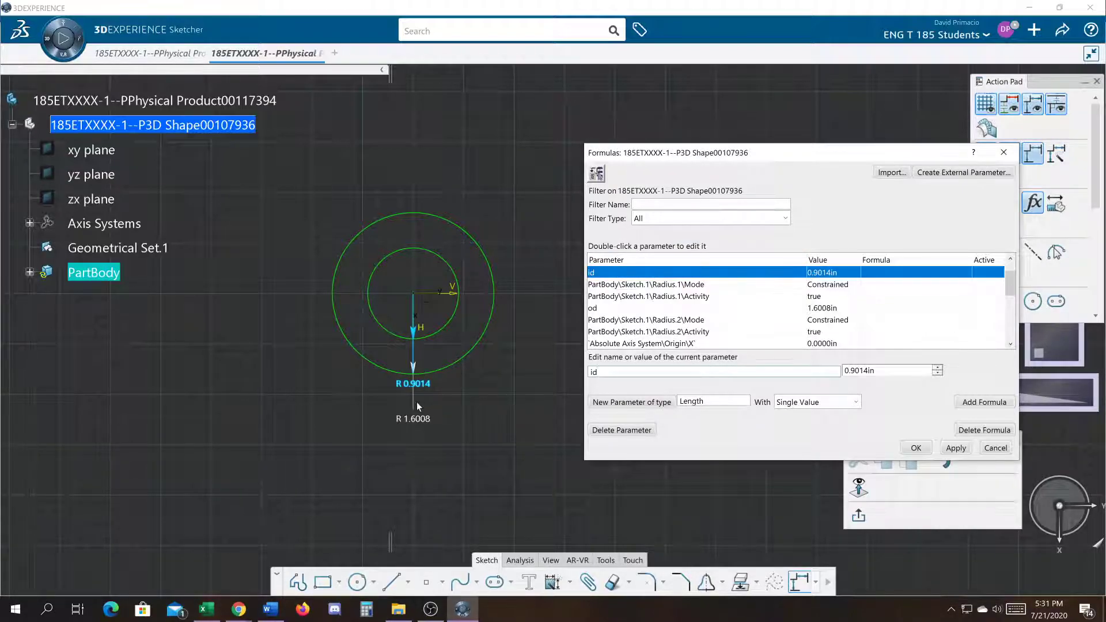
Step: Reposition the outer circle's radius dimension diagonally outside the circle and accept the renamed parameters
drag(422, 409, 510, 384)
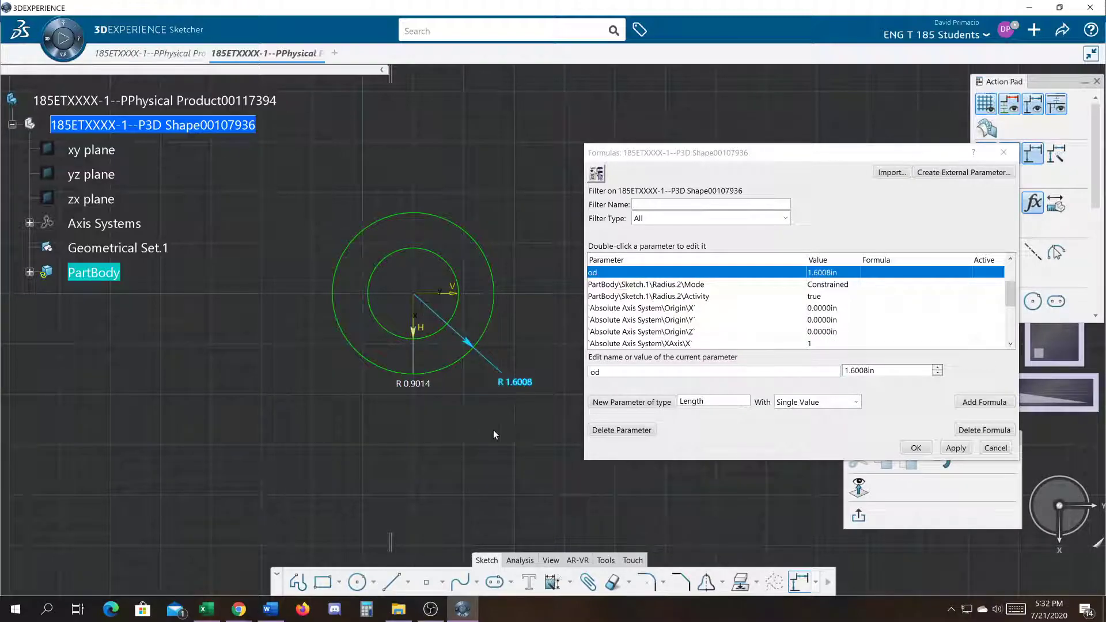
click(913, 450)
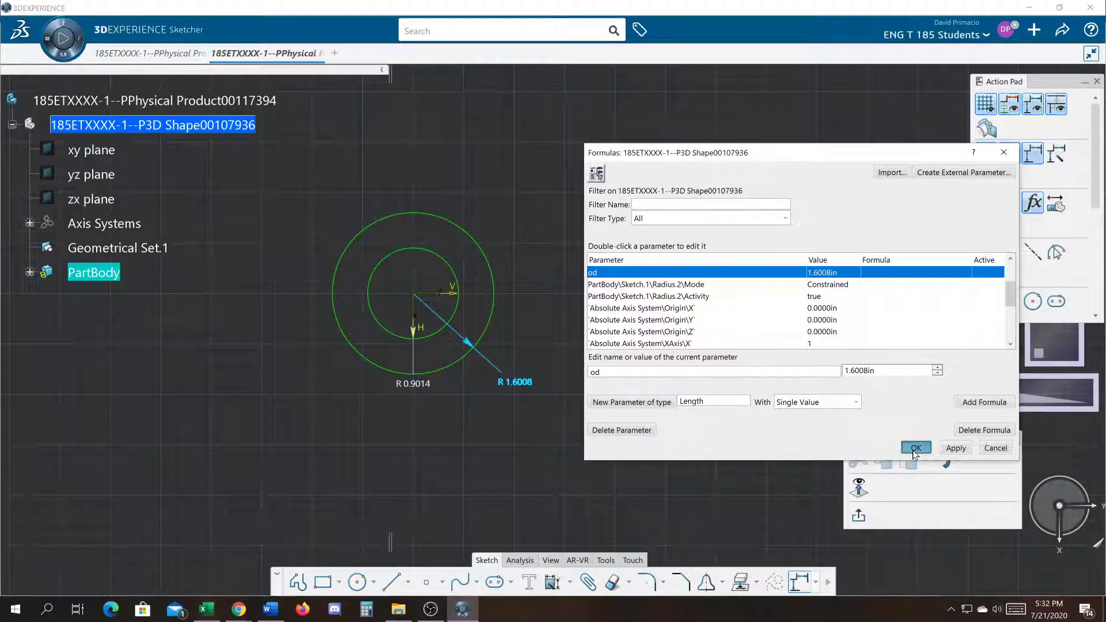
middle_drag(637, 384, 690, 361)
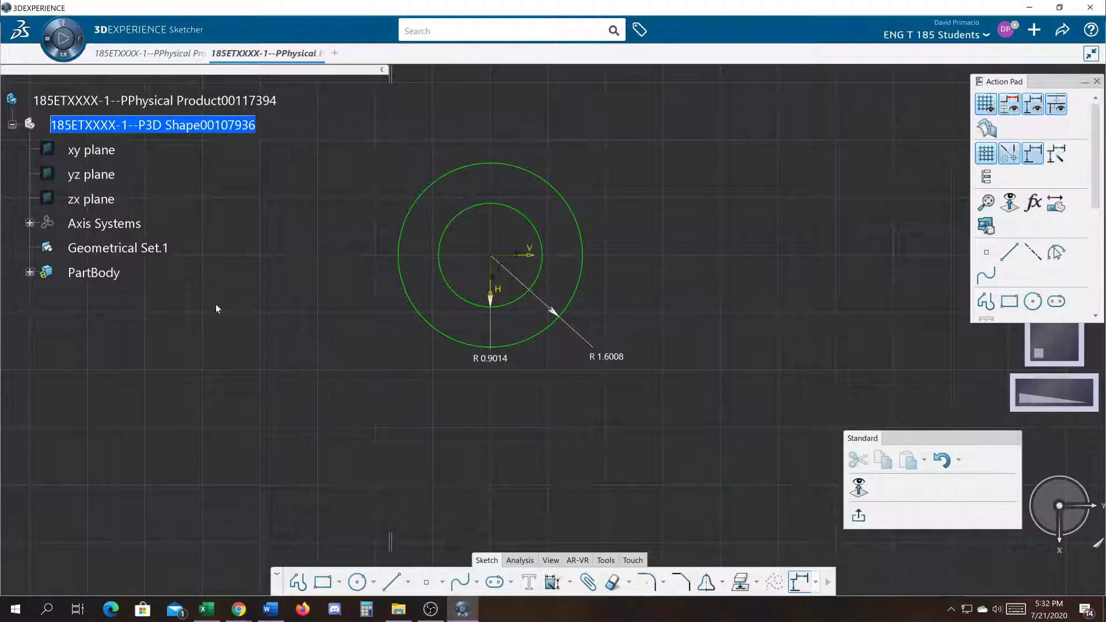
Step: Exit the sketch and pad the two-circle washer profile to a length of 0.7874 in
click(29, 273)
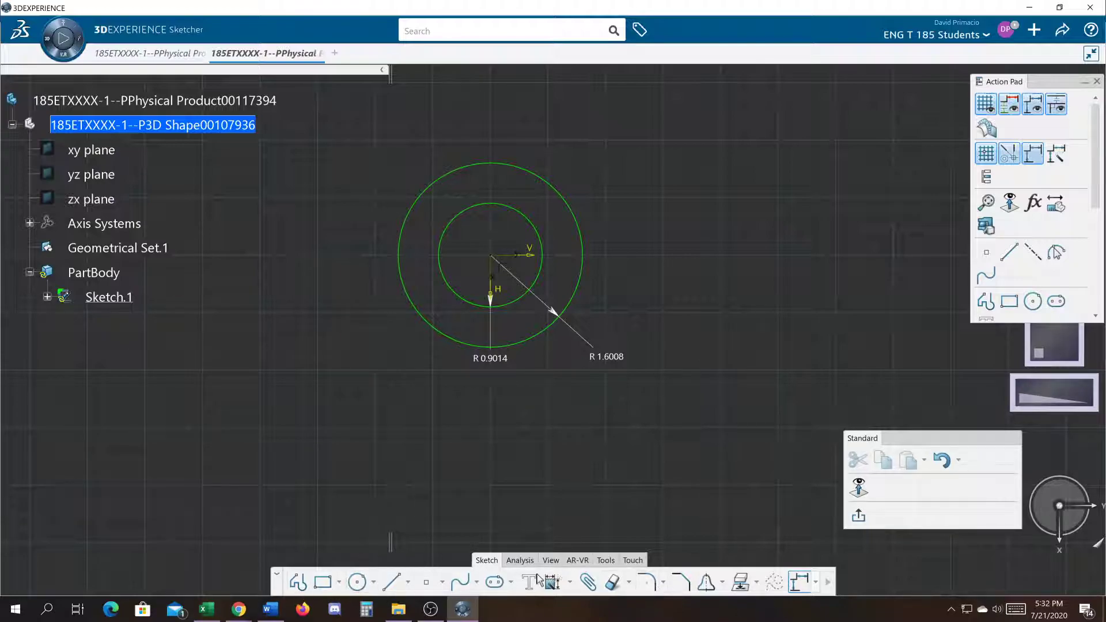
click(859, 515)
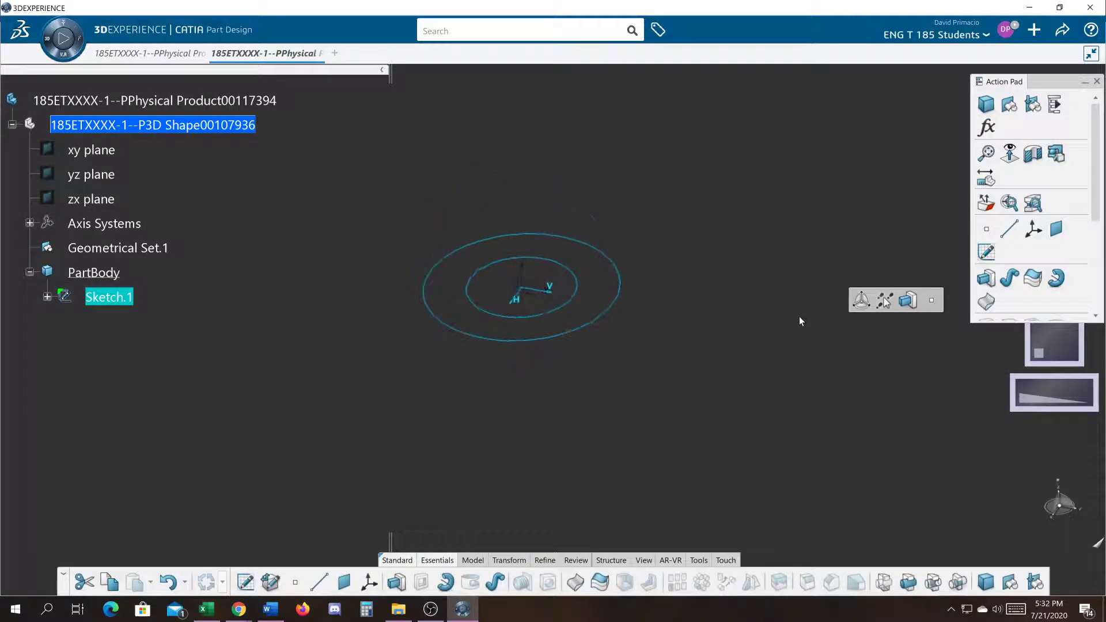
click(987, 279)
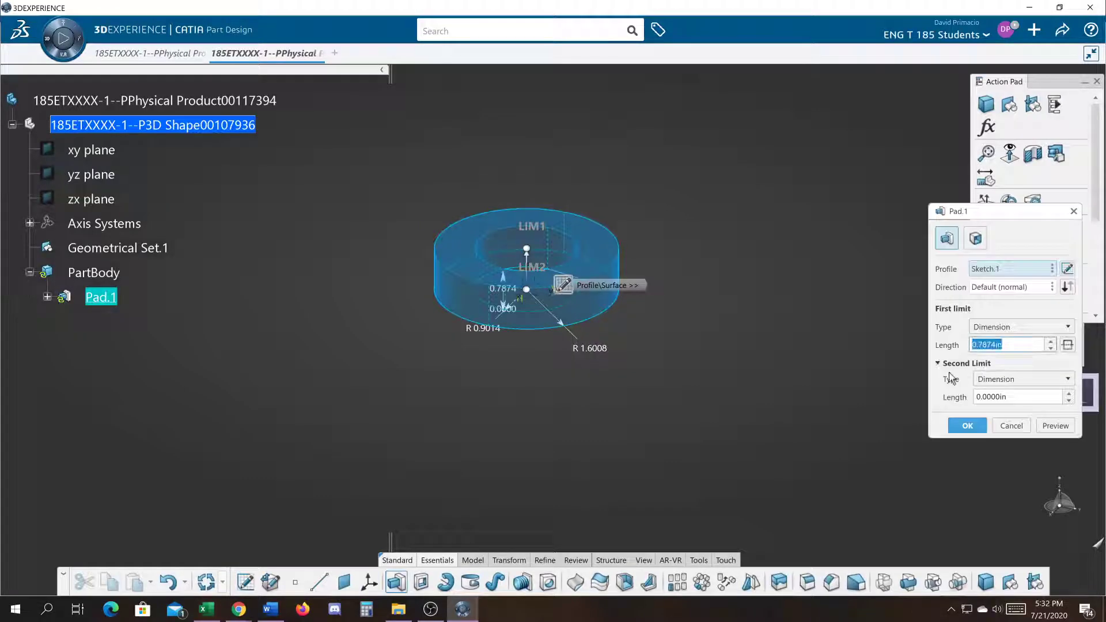
click(968, 423)
click(758, 365)
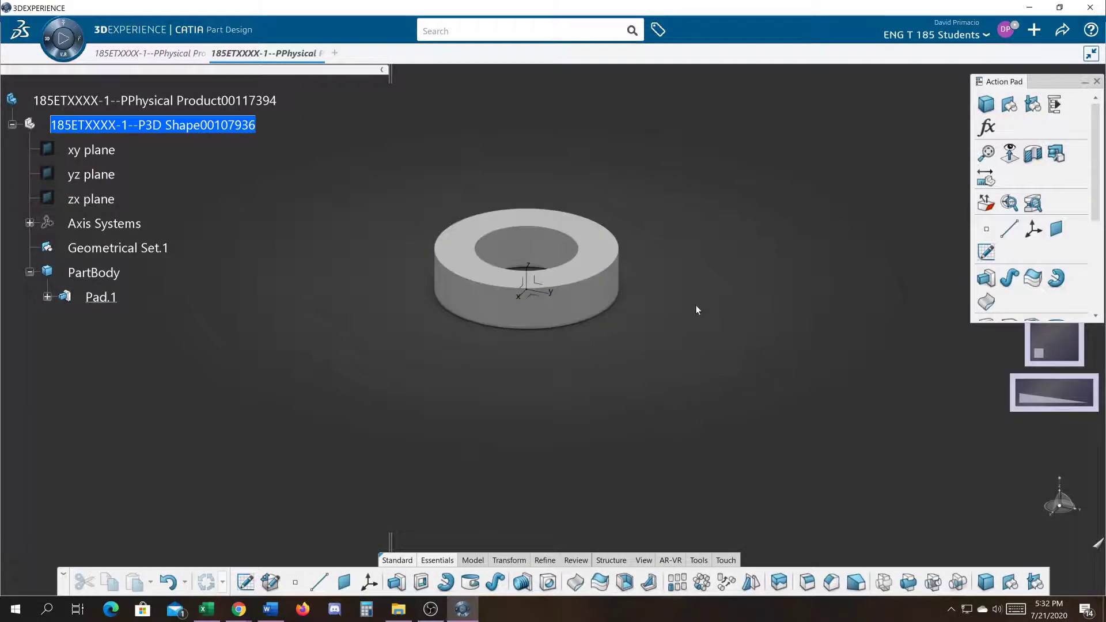
scroll(695, 283, up, 3)
middle_drag(702, 345, 699, 364)
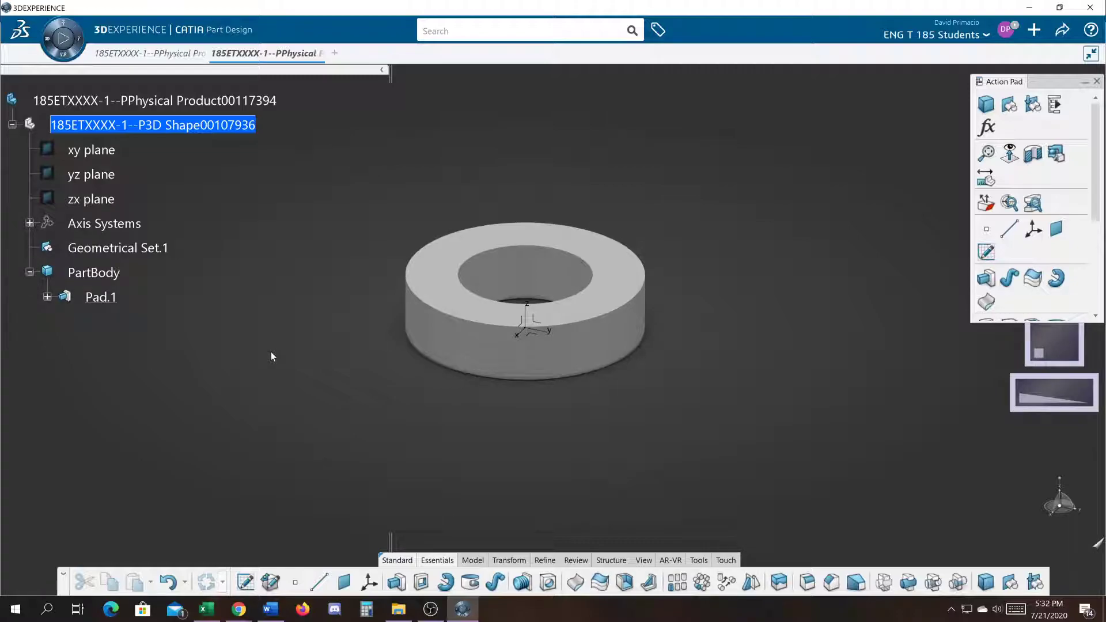
click(48, 297)
double_click(102, 298)
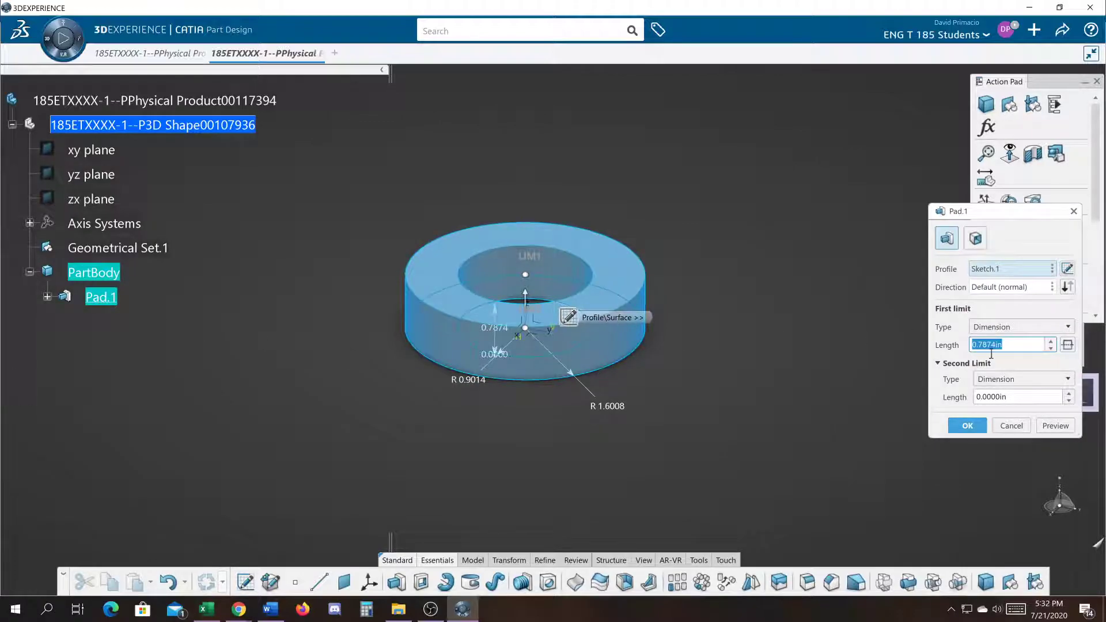
right_click(1009, 346)
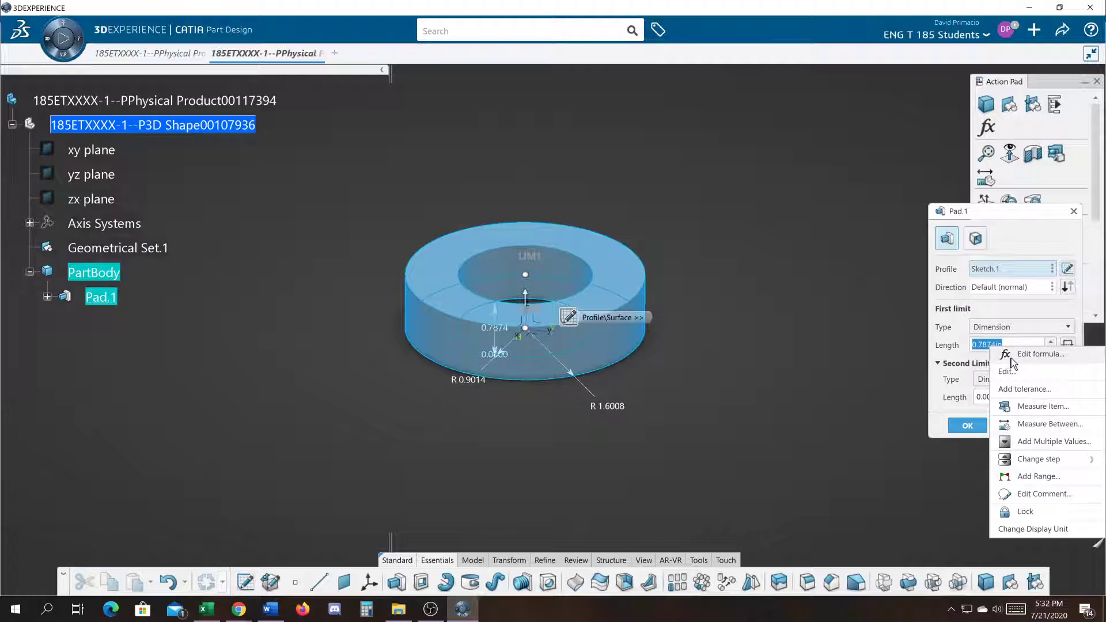
click(1012, 358)
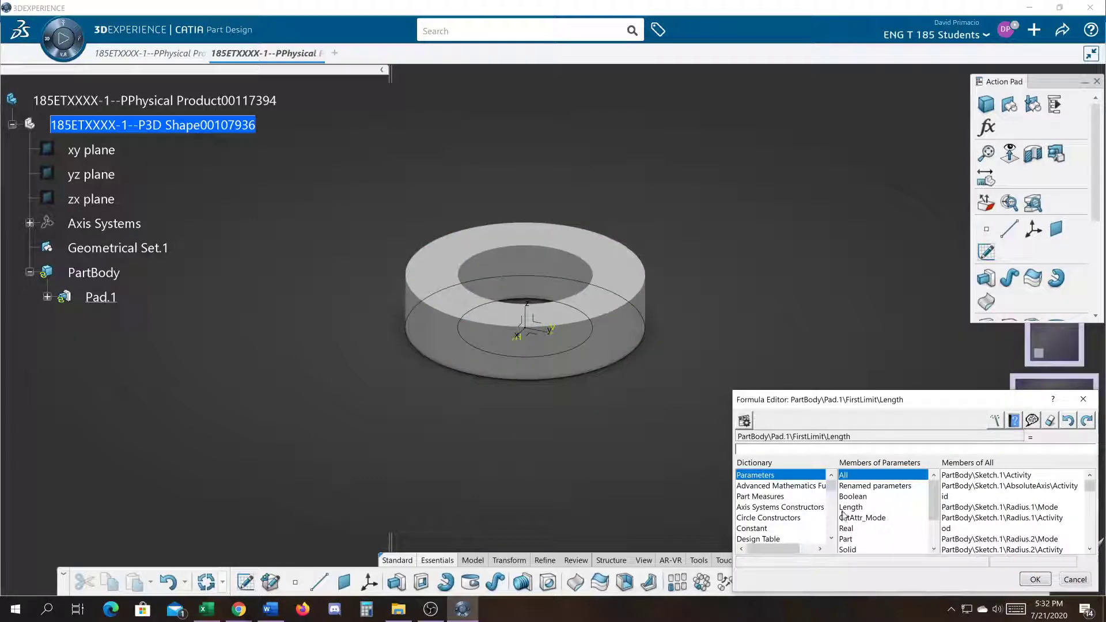
click(851, 490)
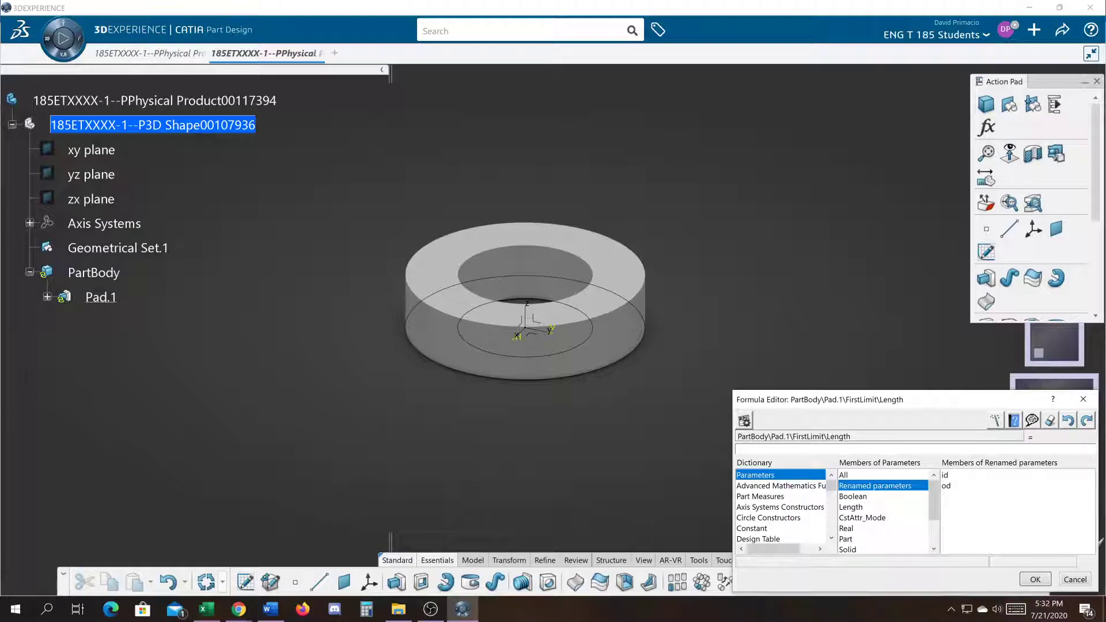
click(1075, 580)
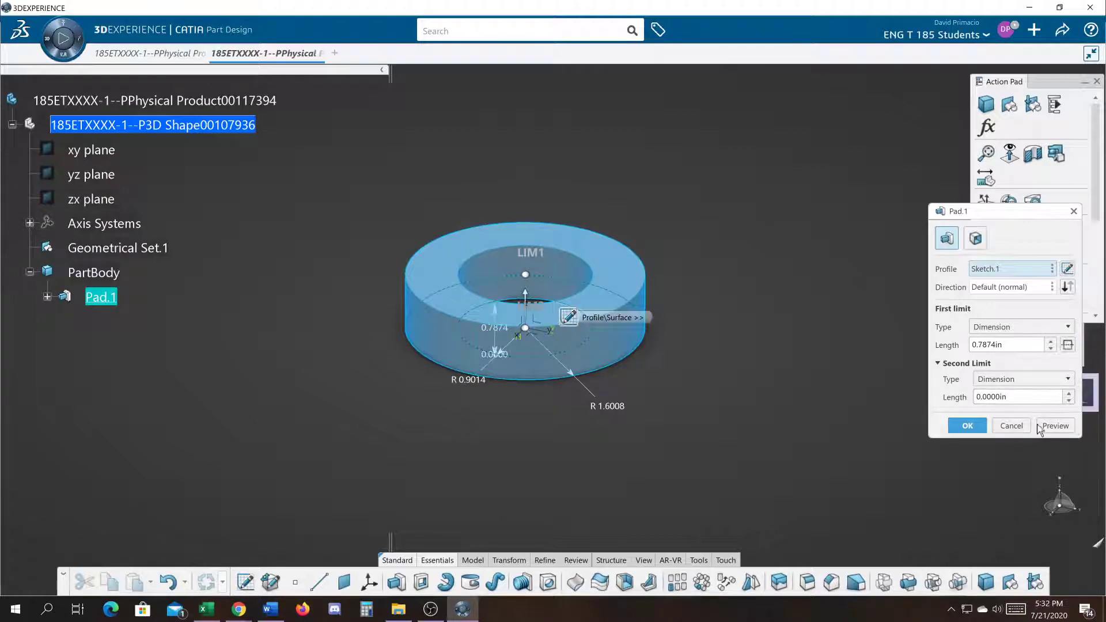
click(1017, 428)
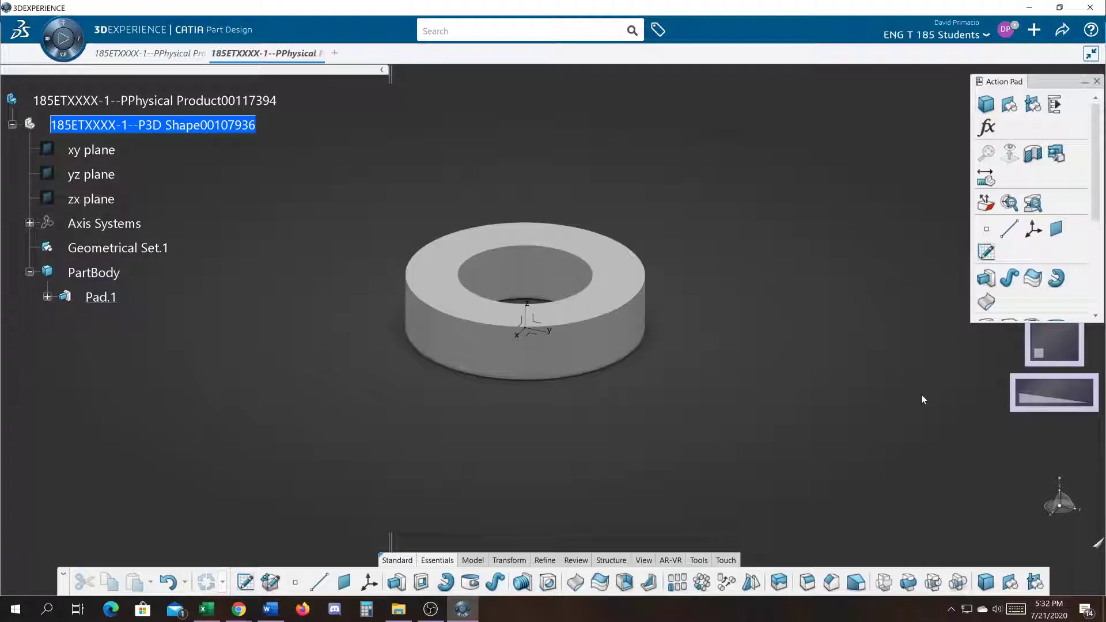
Step: Rename the pad's first limit length parameter to thick with the Formula command
click(1099, 276)
drag(1099, 275, 1098, 189)
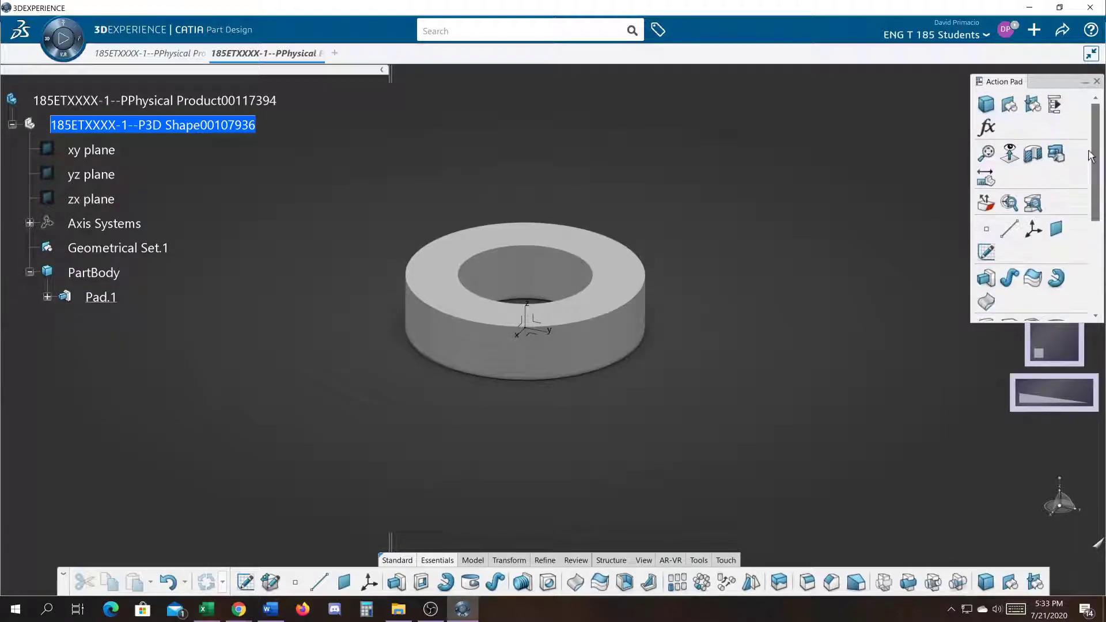
click(986, 128)
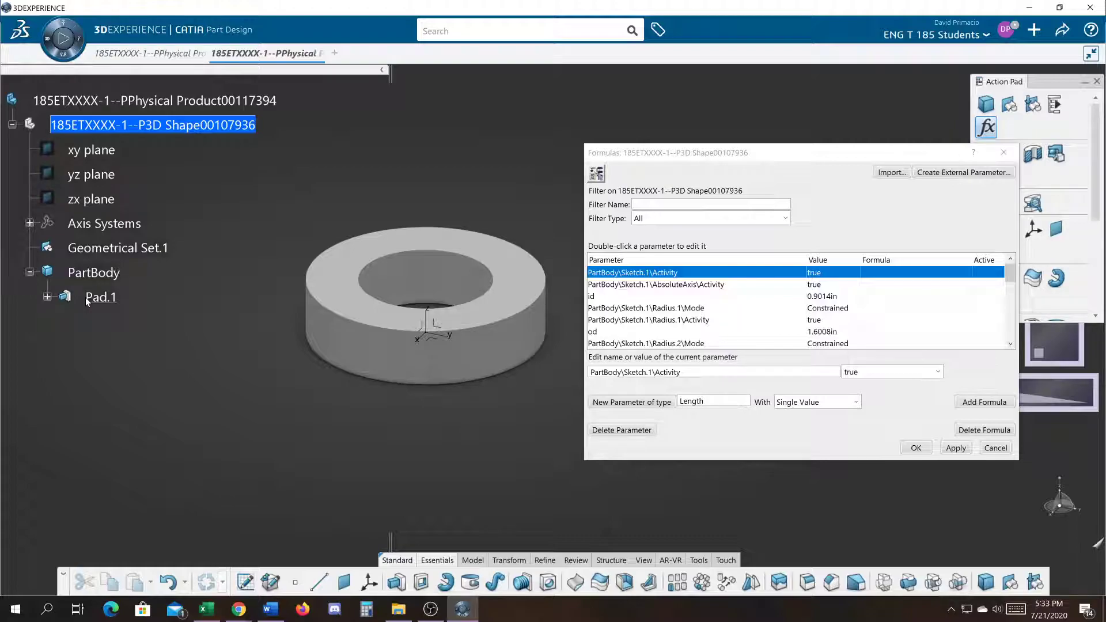
click(87, 300)
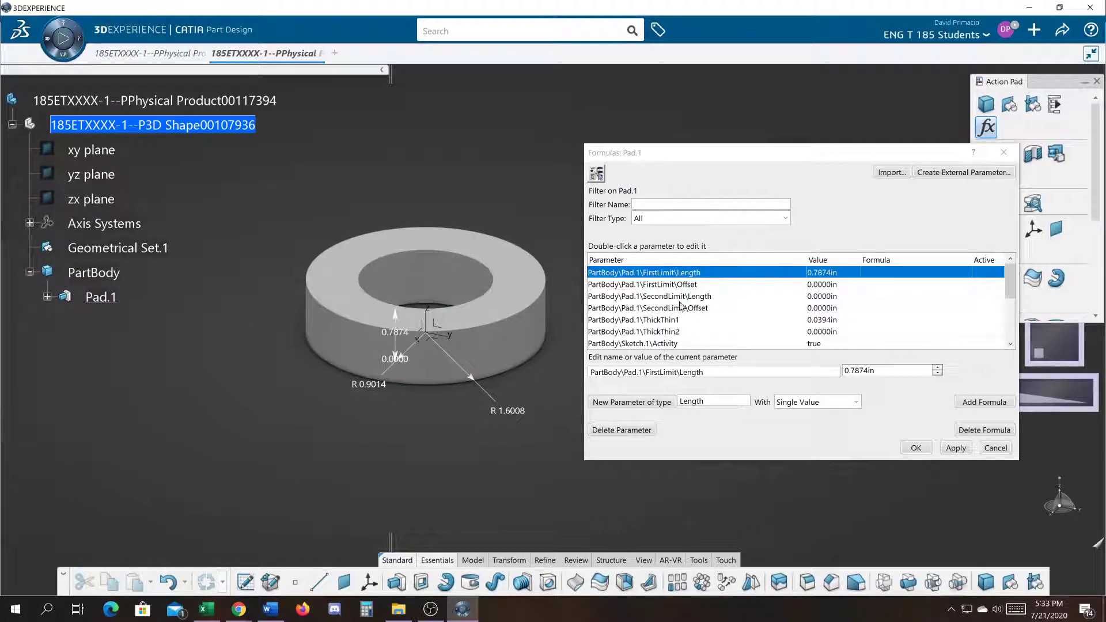
double_click(712, 372)
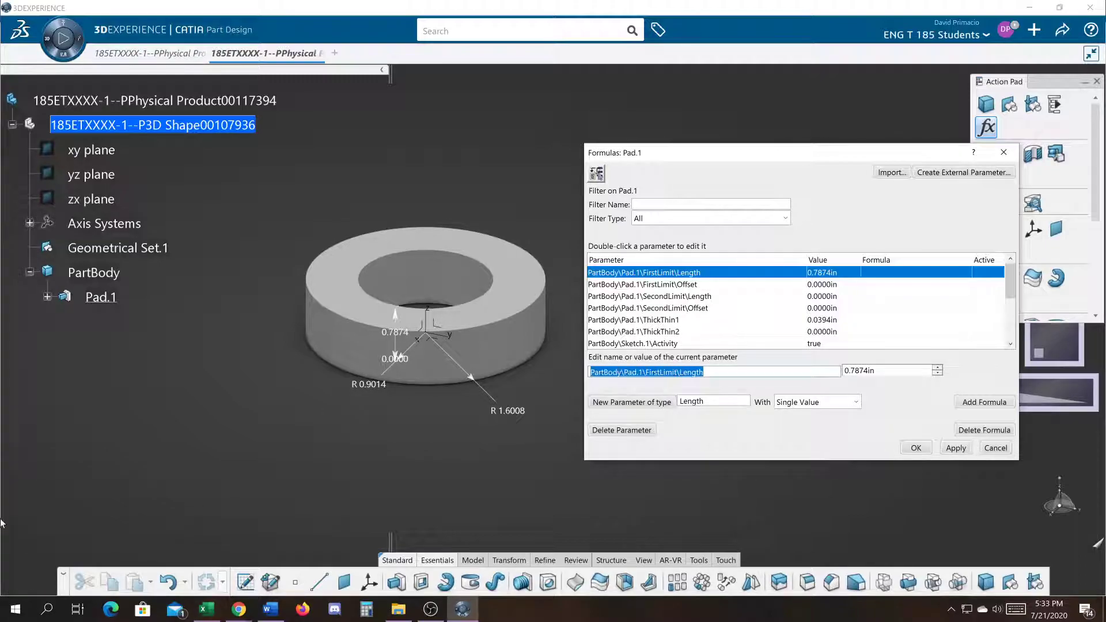
text(thick)
key(Return)
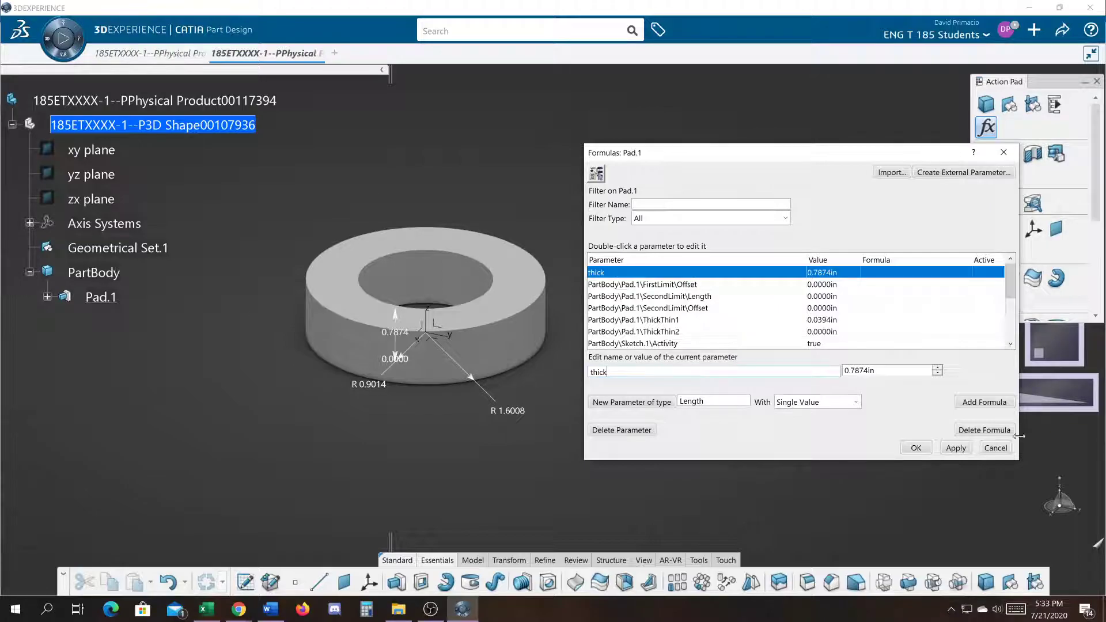
click(906, 446)
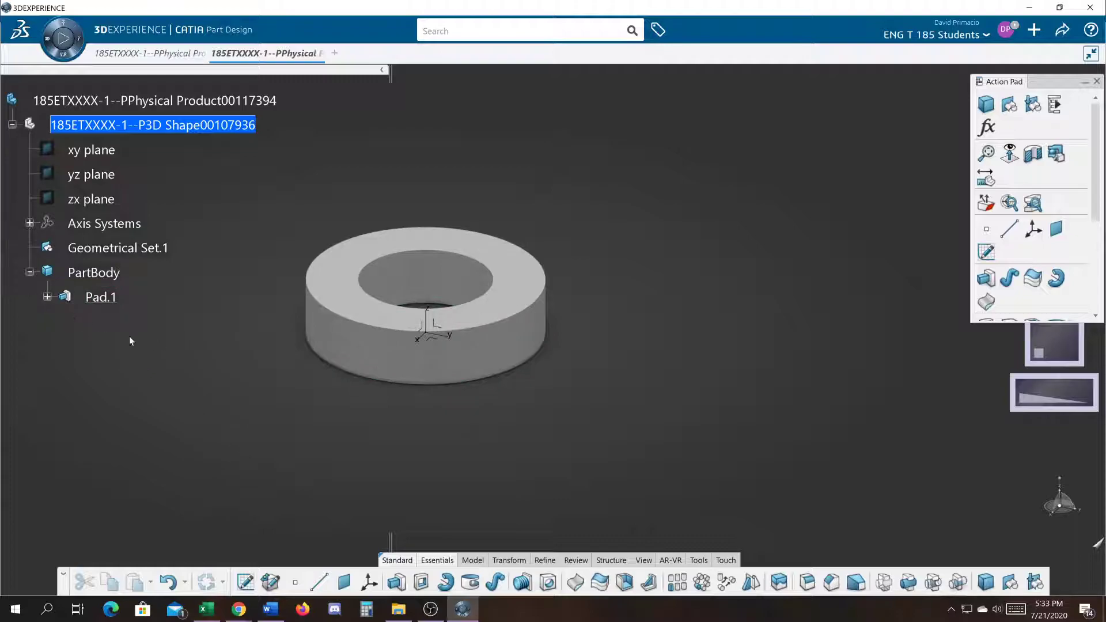
Step: Filter the part's formula list to Renamed parameters and check the renamed entries
click(986, 126)
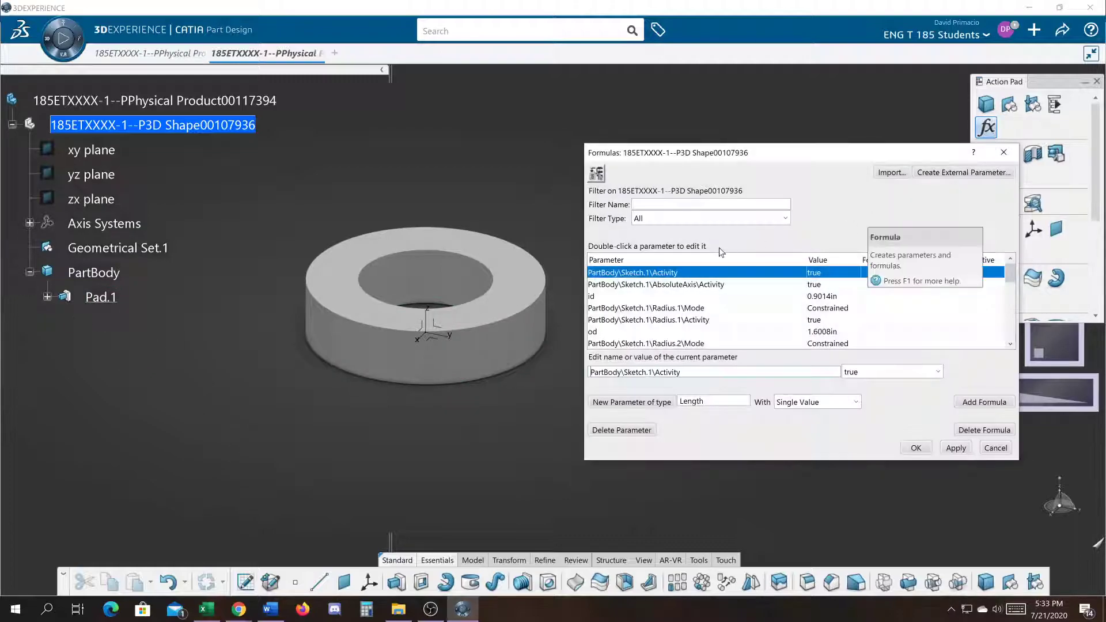
click(710, 219)
click(710, 243)
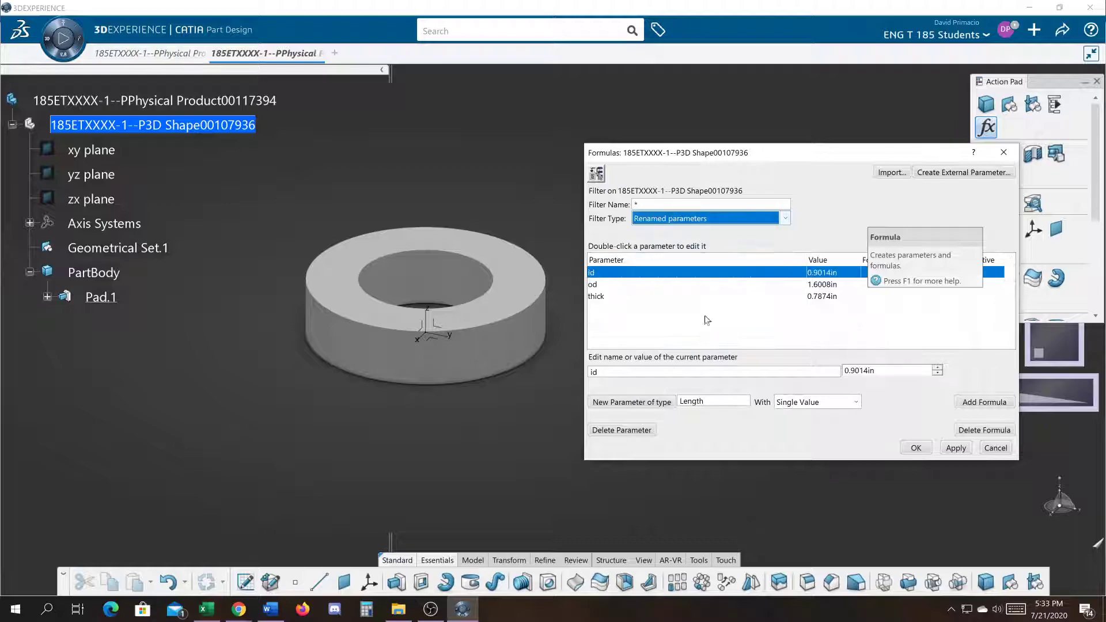
click(899, 237)
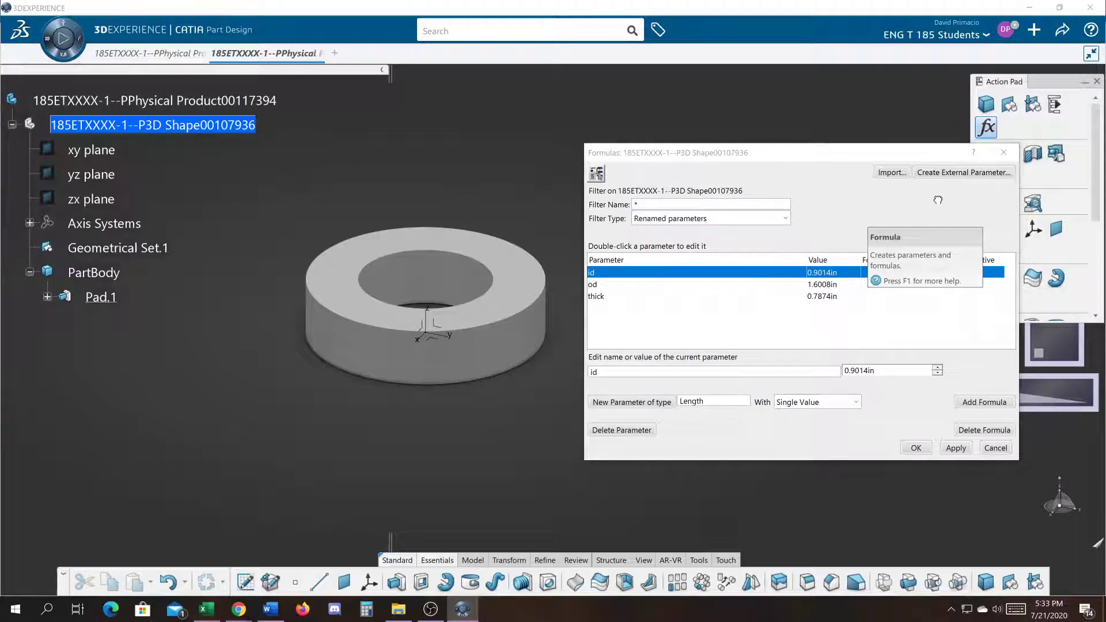
drag(847, 159, 847, 175)
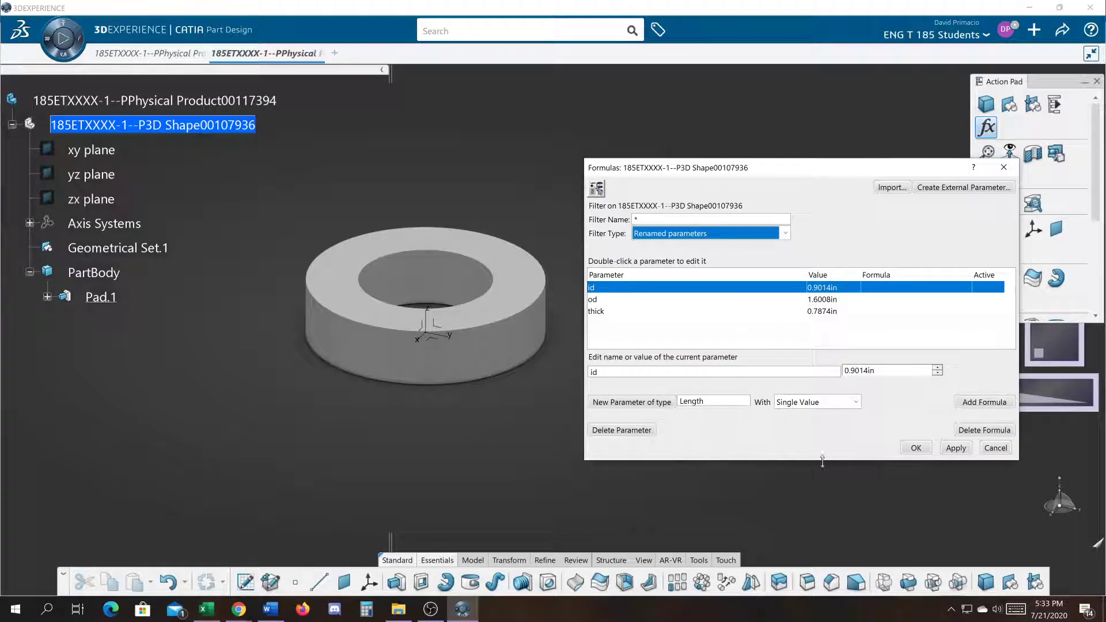
click(914, 450)
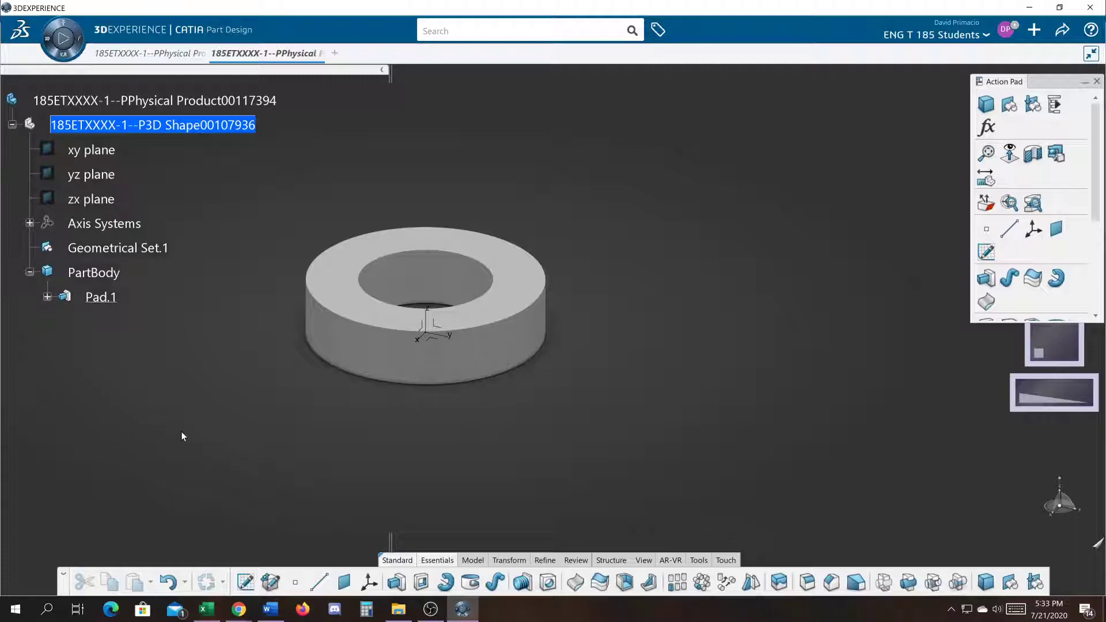
Step: Switch to the Word instructions, review the section on creating a design table from a pre-existing file, and return to 3DEXPERIENCE
key(alt+Tab)
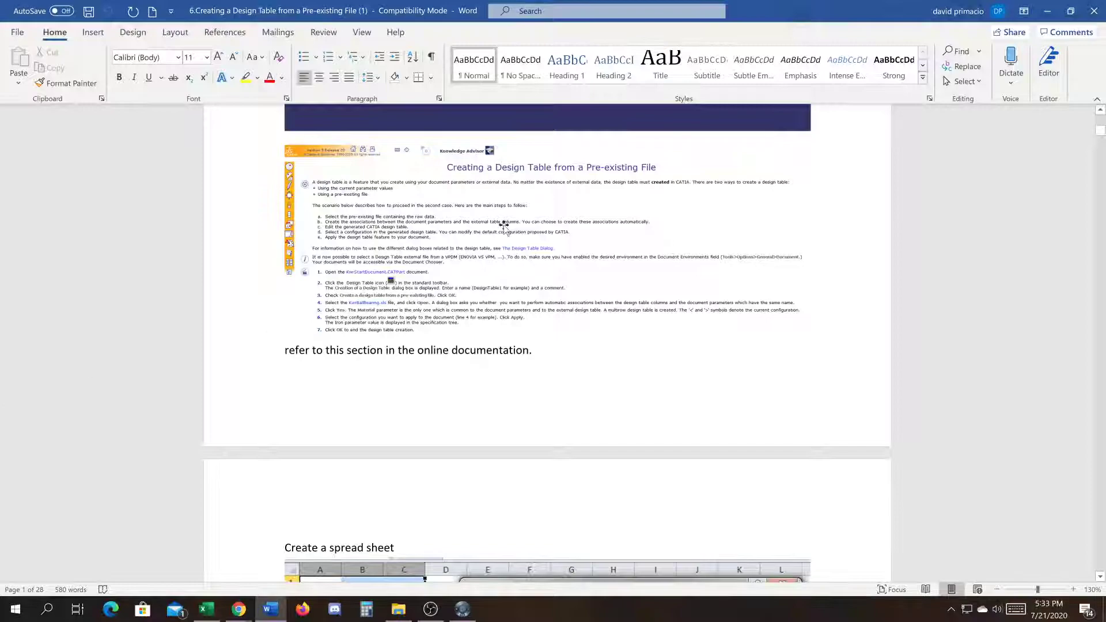
scroll(533, 286, down, 10)
scroll(533, 219, down, 15)
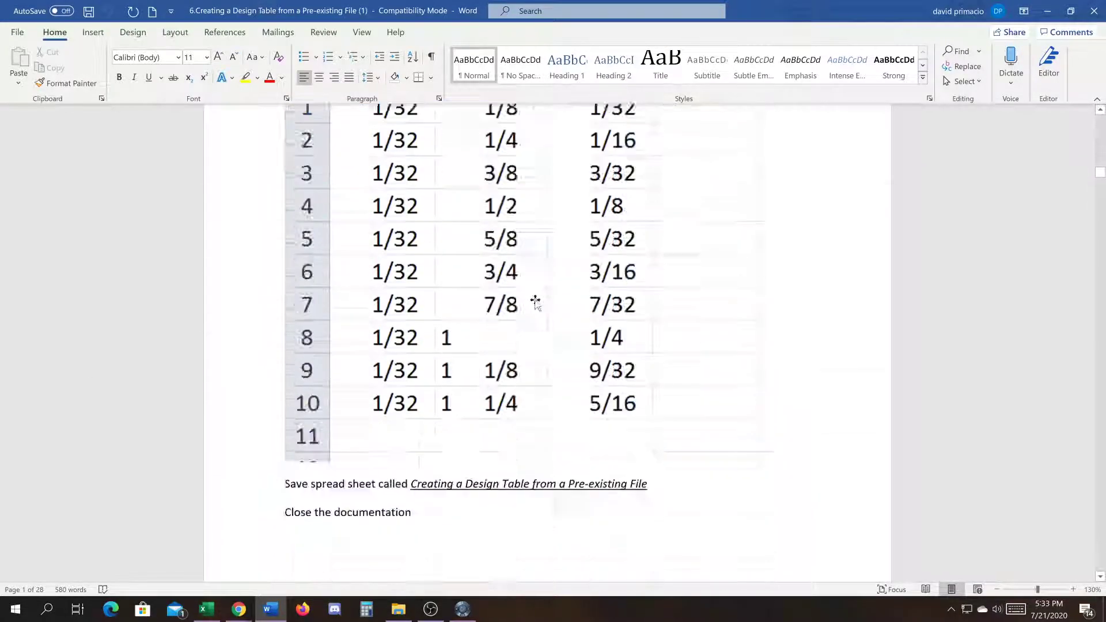
mouse_move(1100, 180)
mouse_down()
mouse_move(1101, 204)
mouse_move(1100, 182)
mouse_move(1101, 194)
mouse_up()
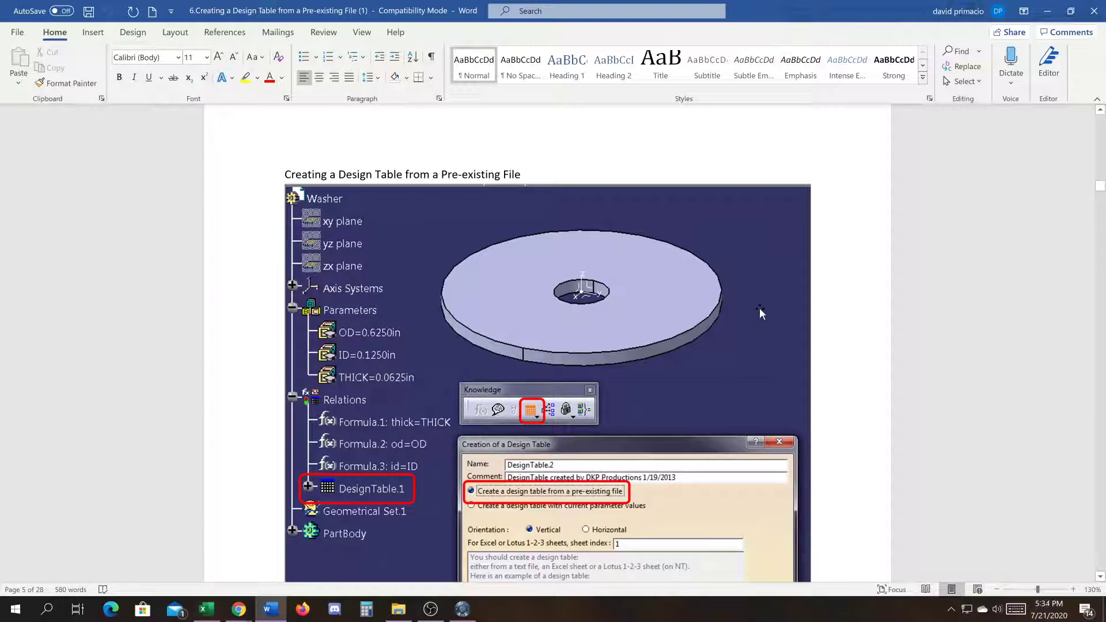
drag(1100, 190, 1082, 356)
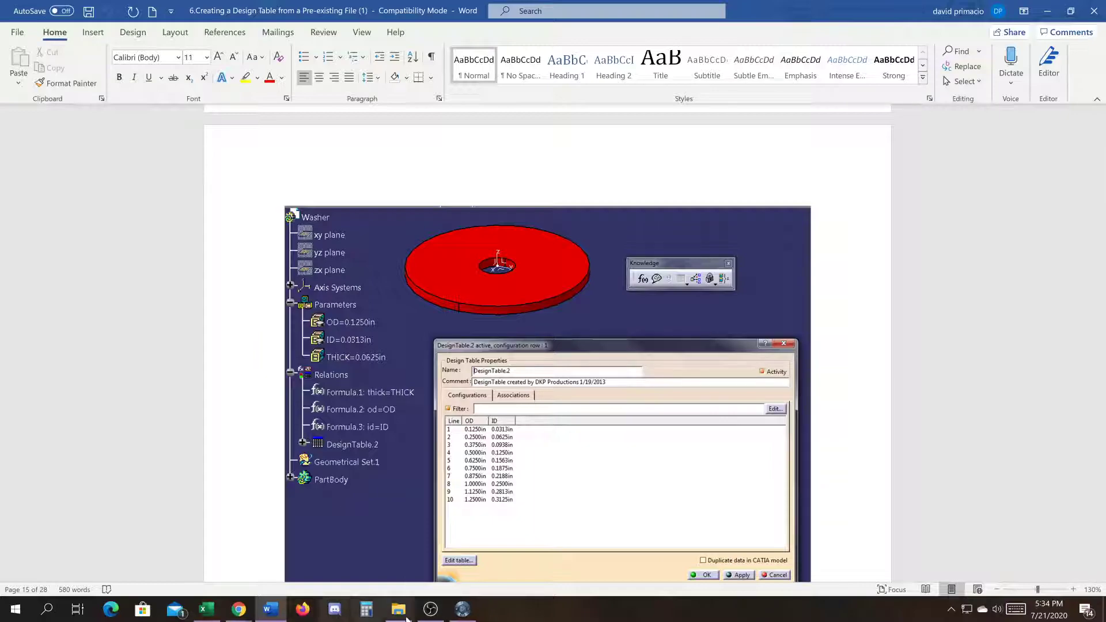
click(456, 613)
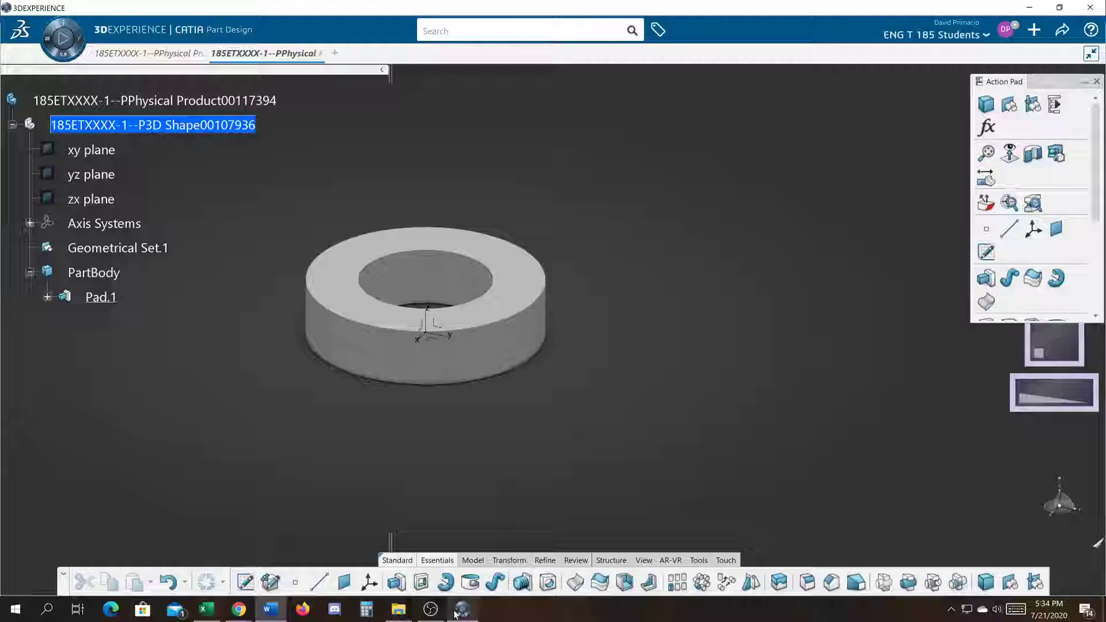
middle_drag(295, 326, 371, 339)
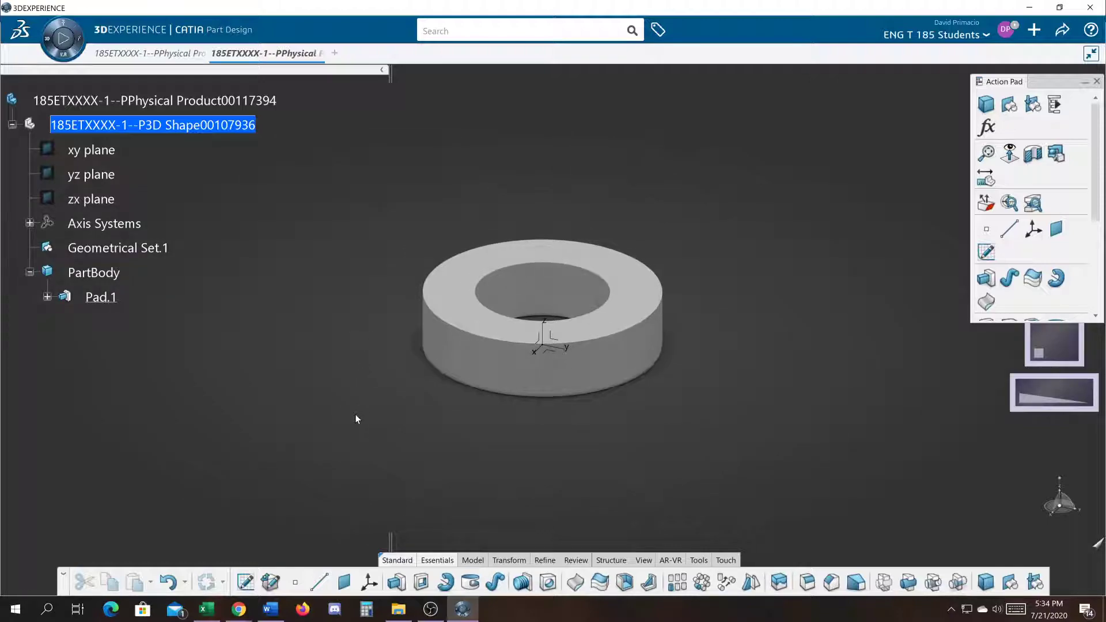
Step: Switch to the washer workbook in Excel and change the header in cell A1 to OD (in)
click(206, 609)
click(33, 164)
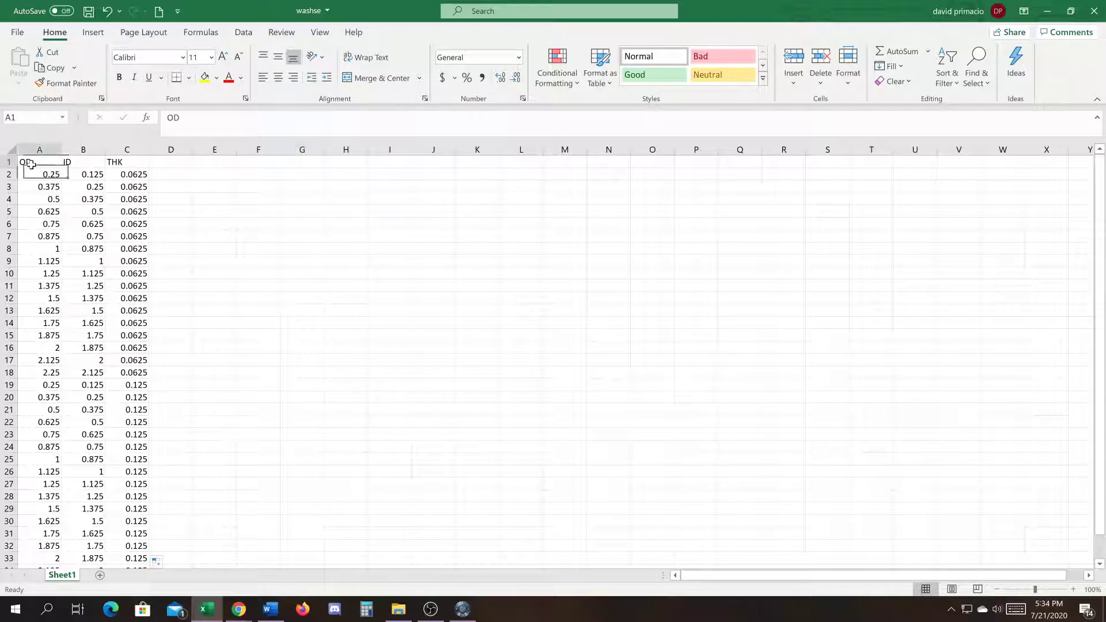
double_click(33, 164)
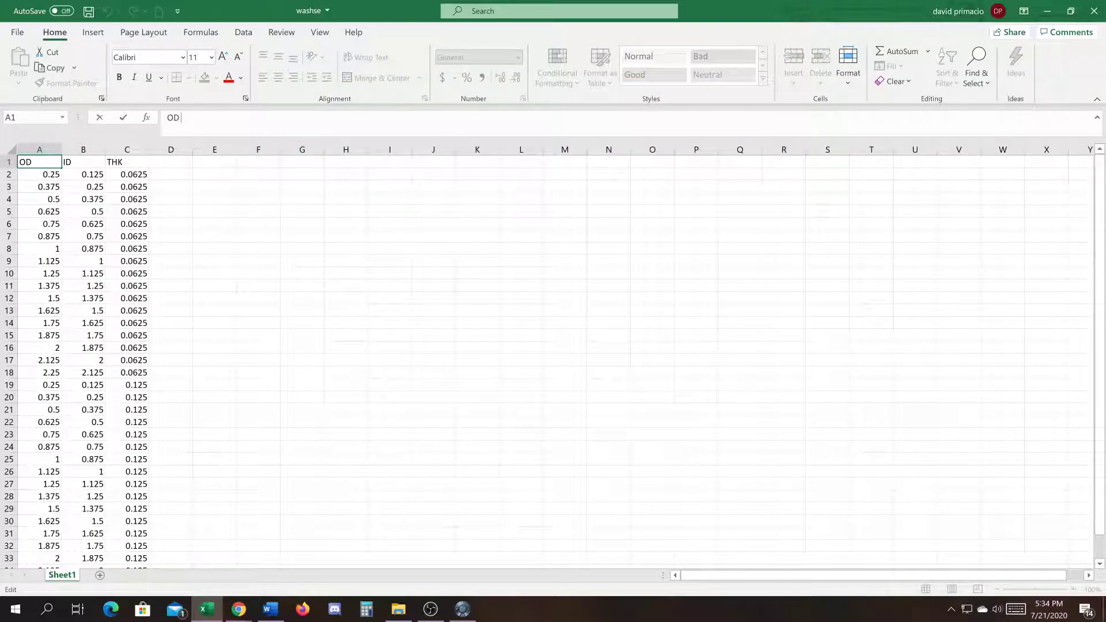
text((in))
key(Return)
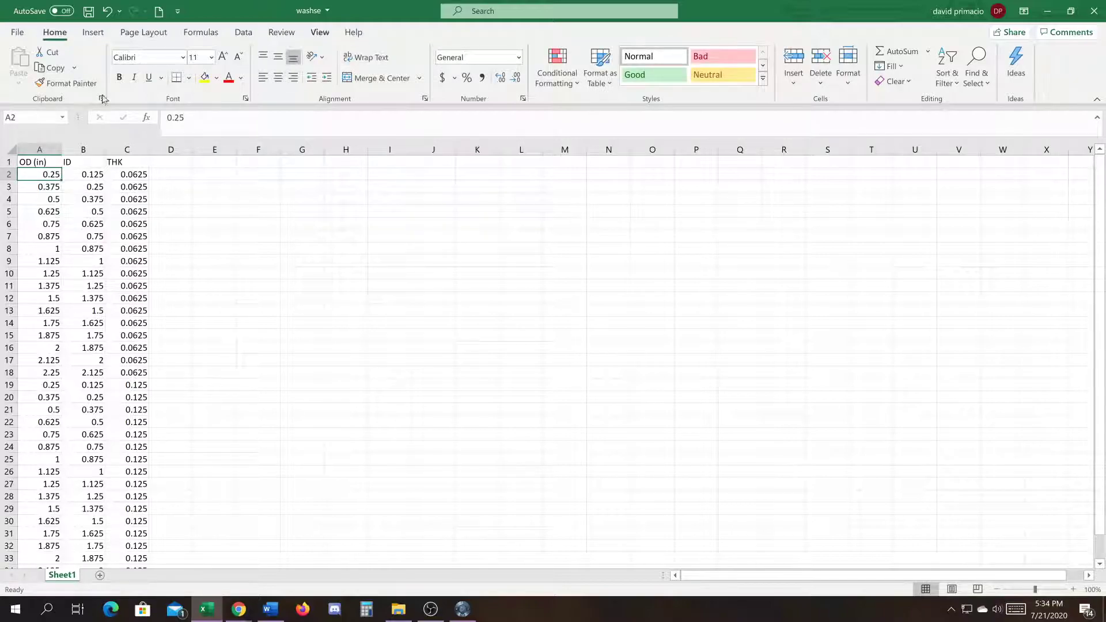
Step: Add the inch unit to the inner diameter header in cell B1 so it reads ID (in)
click(67, 162)
key(F2)
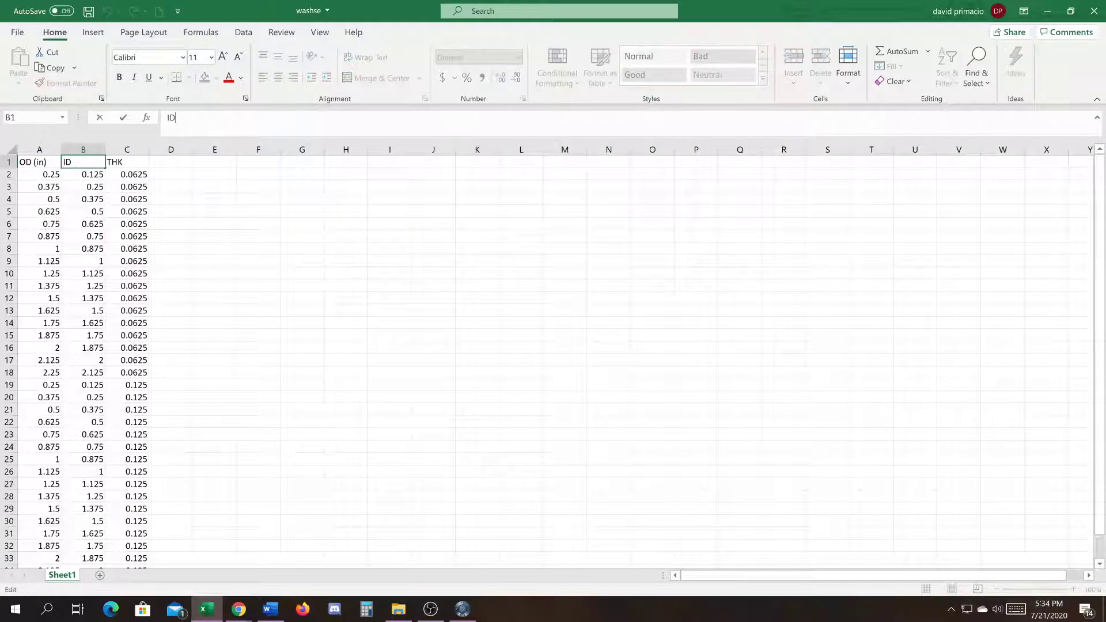
text(()
key(BackSpace)
key(BackSpace)
text((in))
key(Return)
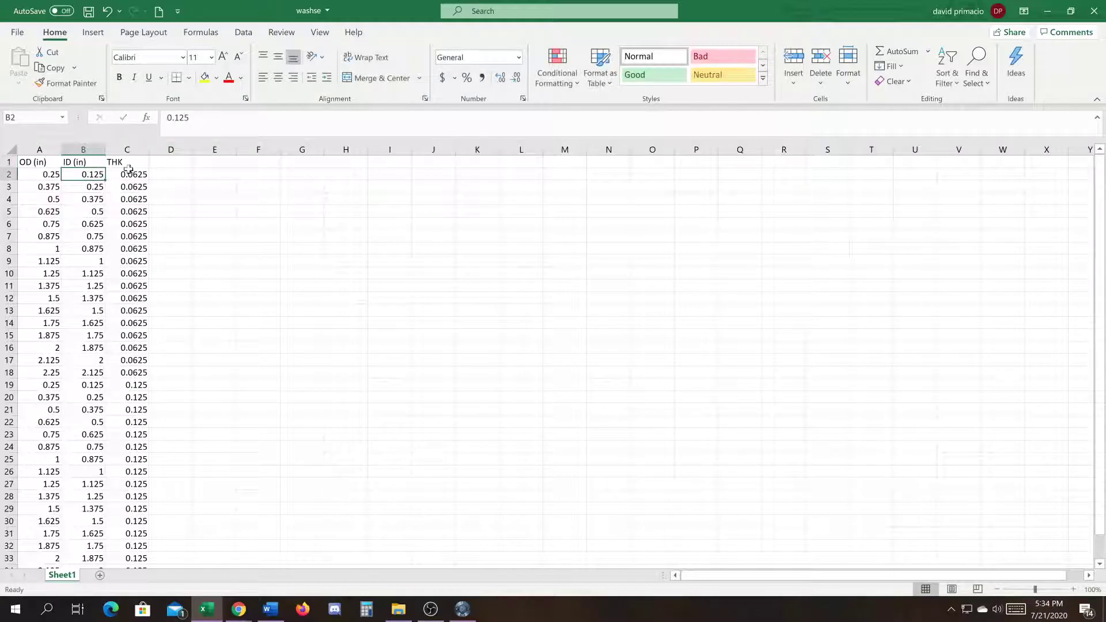
Step: Add the inch unit to the thickness header in cell C1 so it reads THK (in)
click(126, 164)
click(202, 119)
text((in)
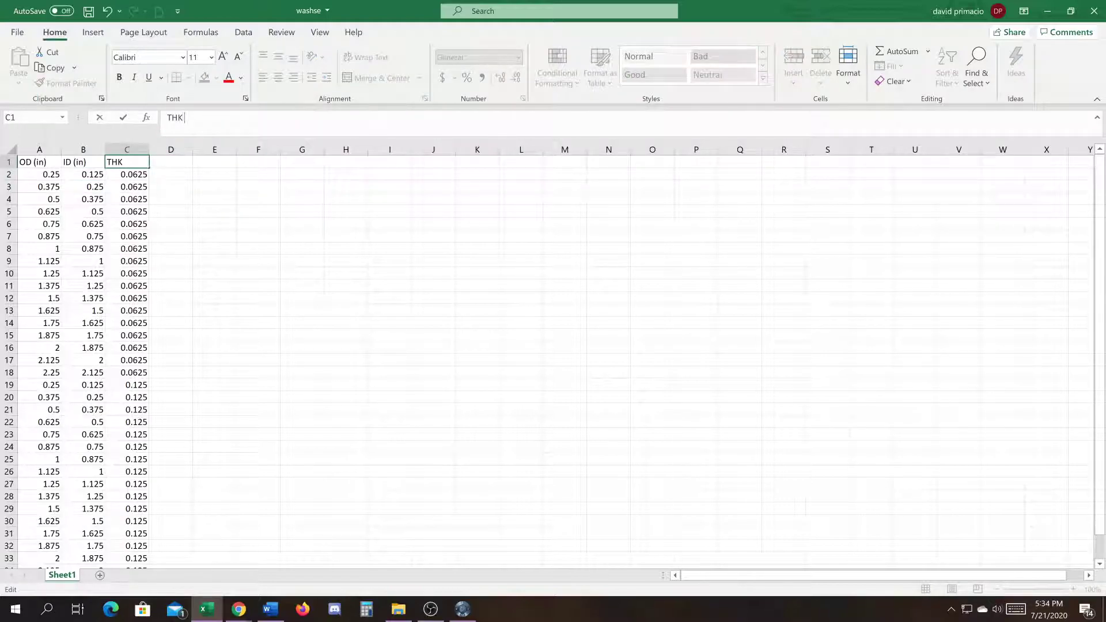
text())
key(Return)
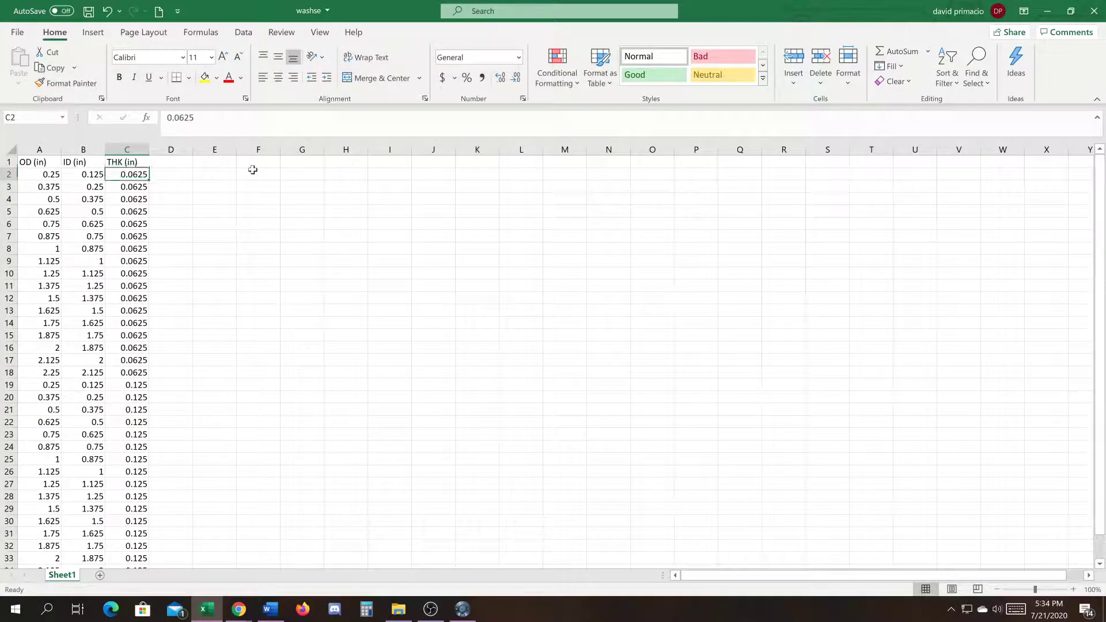
Step: Close the washer workbook in Excel, saving the header changes
click(217, 236)
click(224, 275)
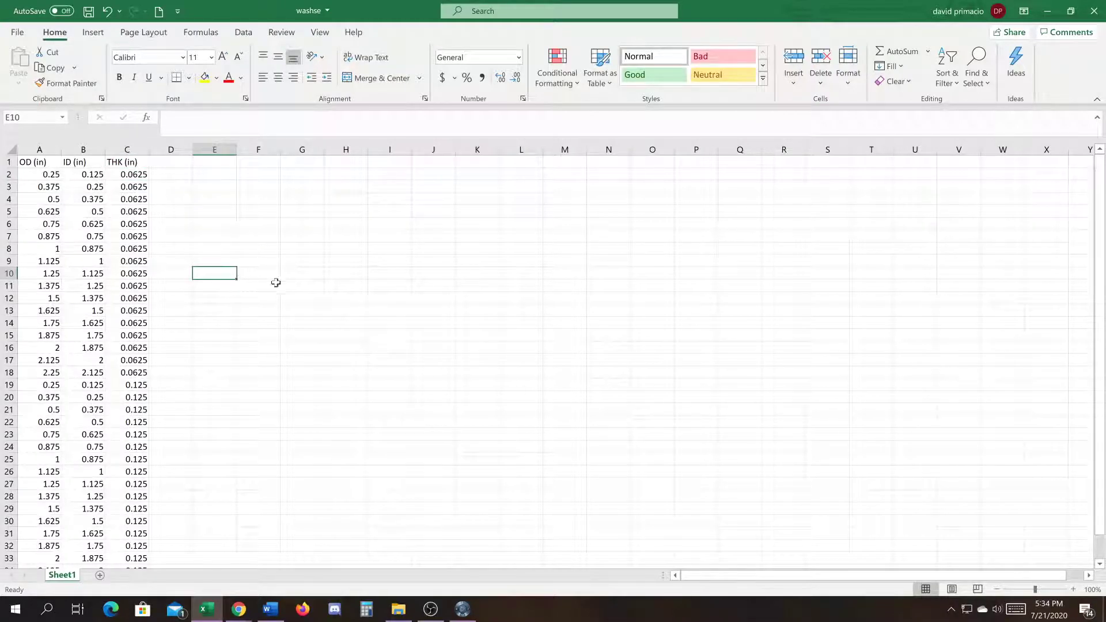
click(1093, 18)
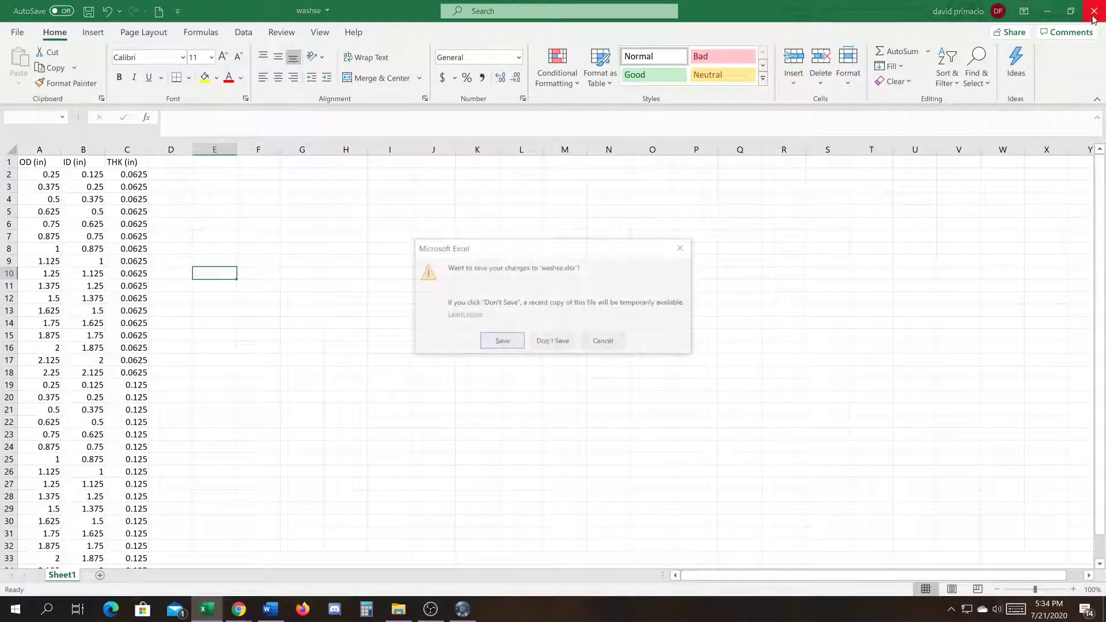
click(496, 340)
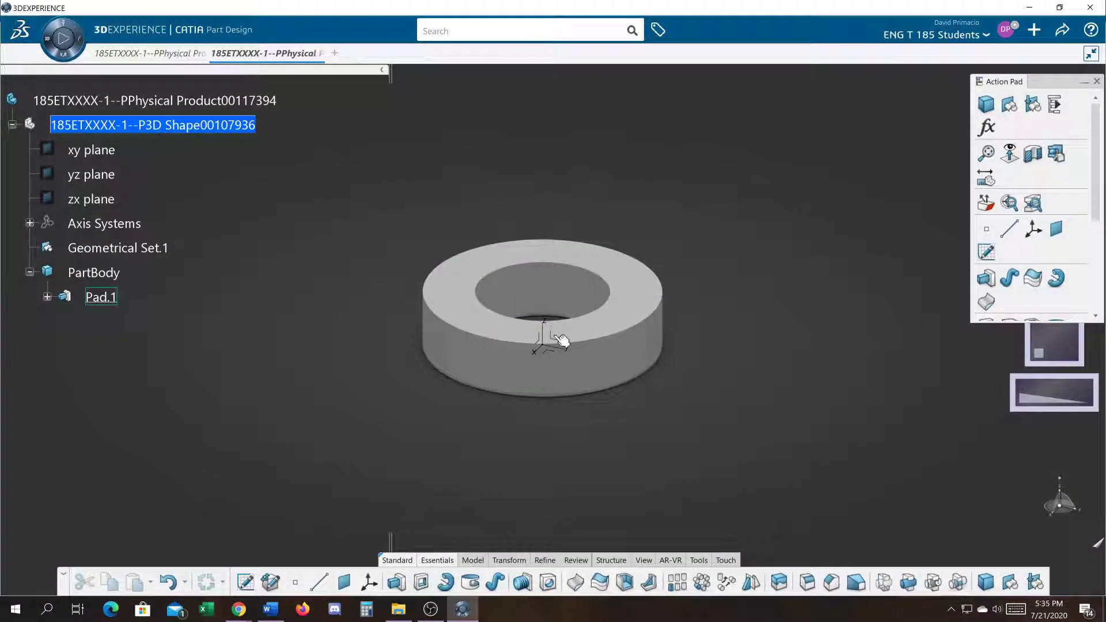
Step: Create a design table from a pre-existing file with vertical orientation and sheet index 1
scroll(400, 436, up, 5)
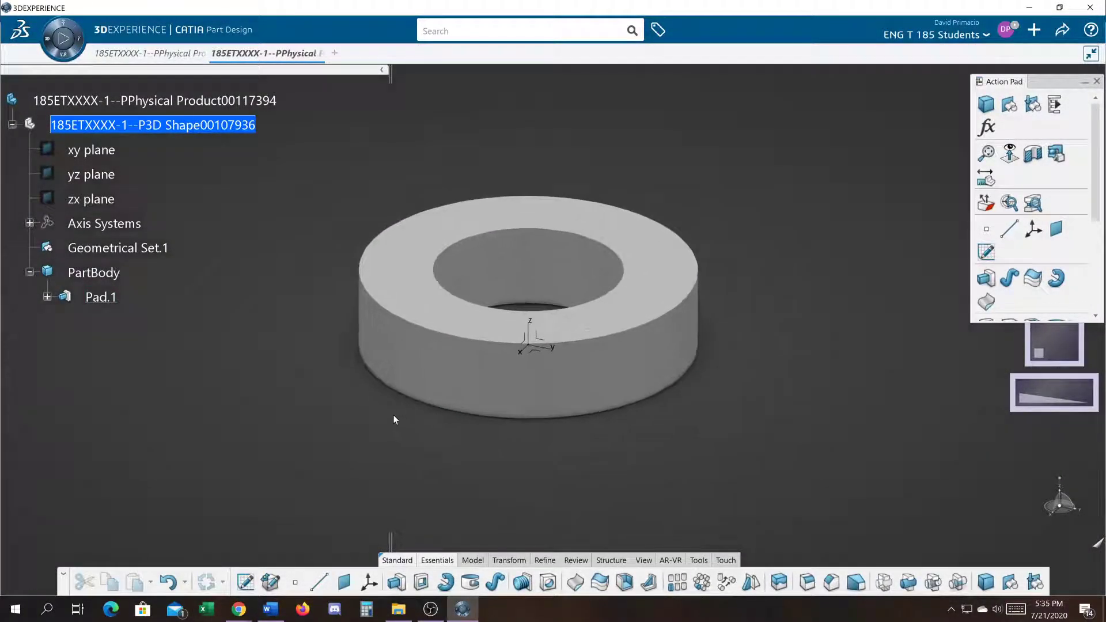
middle_drag(486, 438, 516, 444)
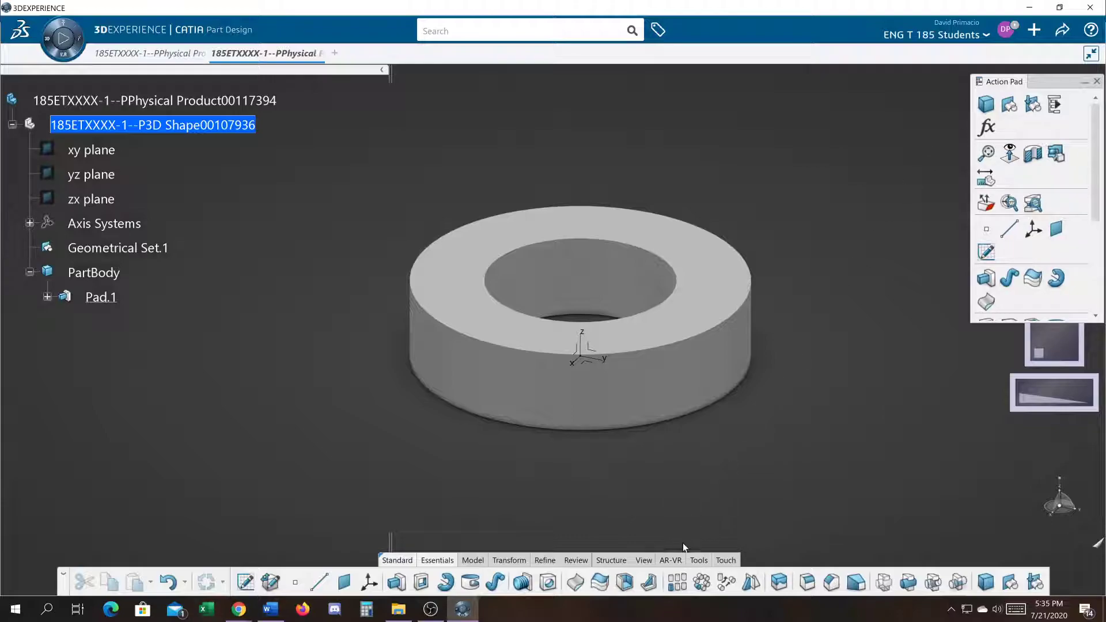
click(697, 561)
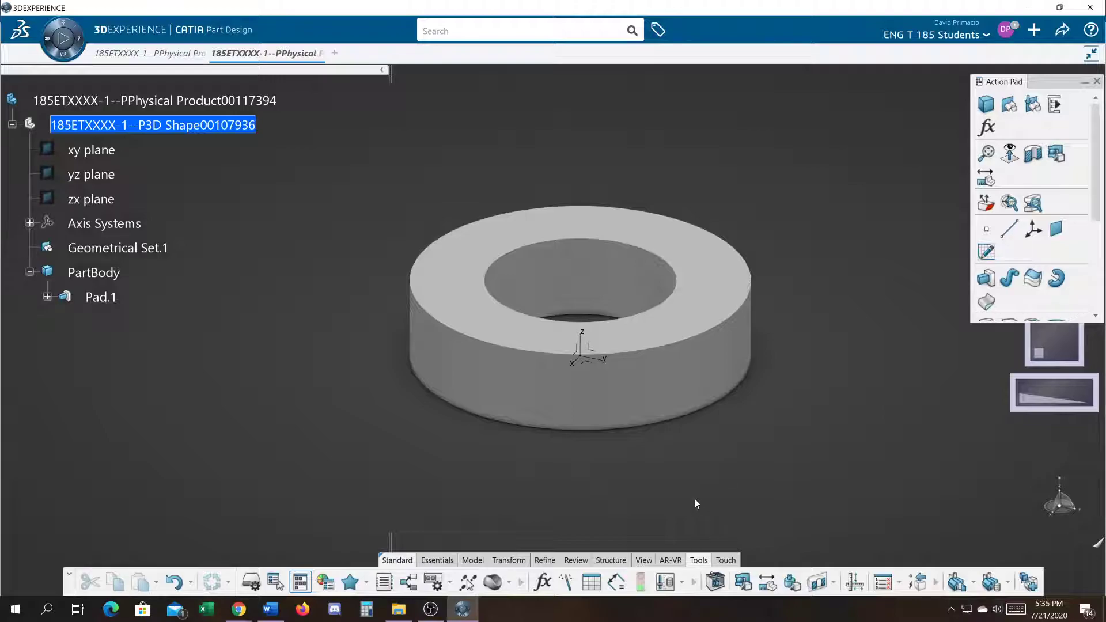
click(591, 583)
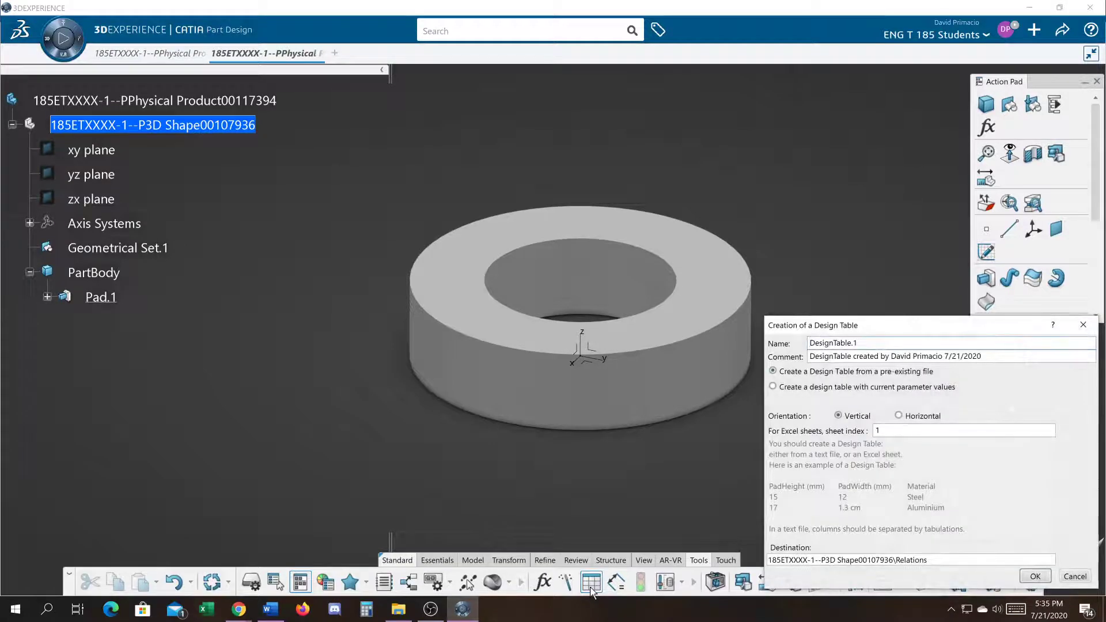
click(806, 394)
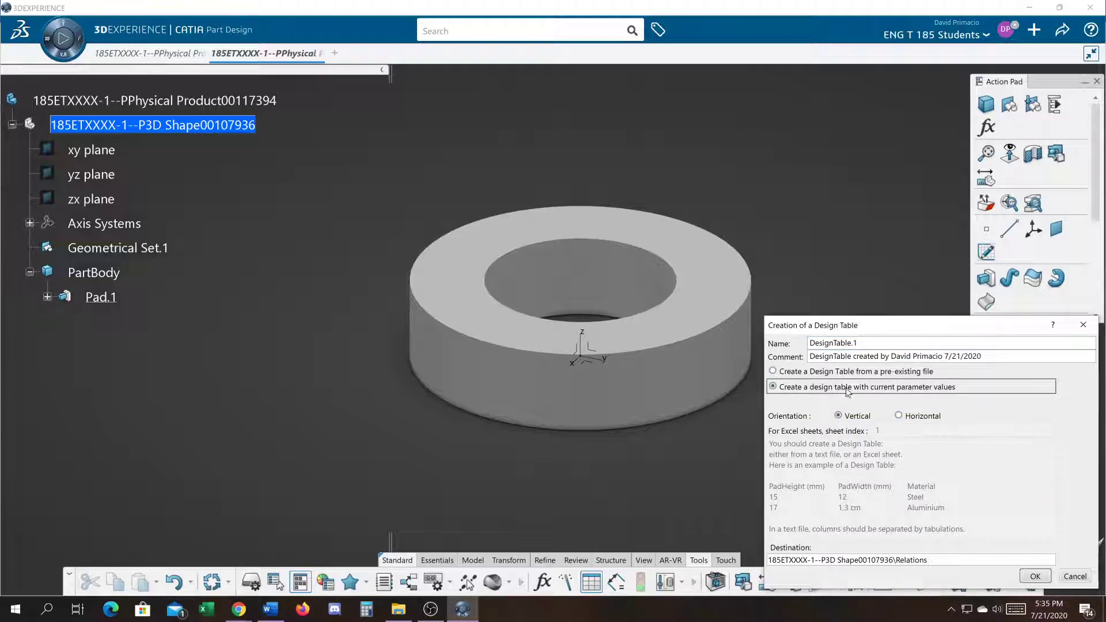
click(870, 372)
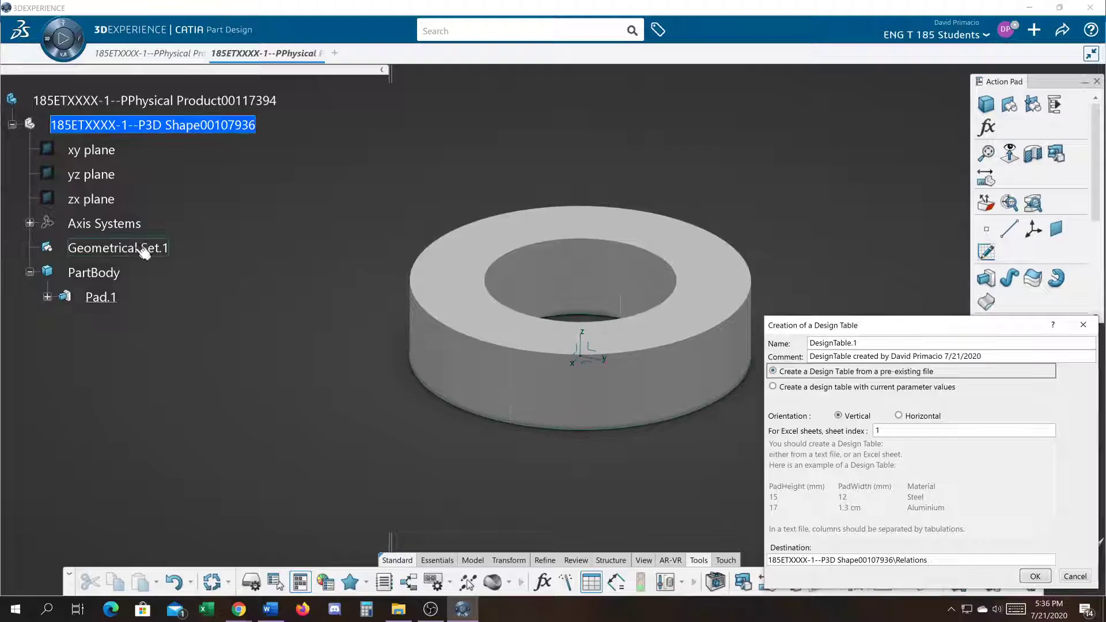
click(1035, 576)
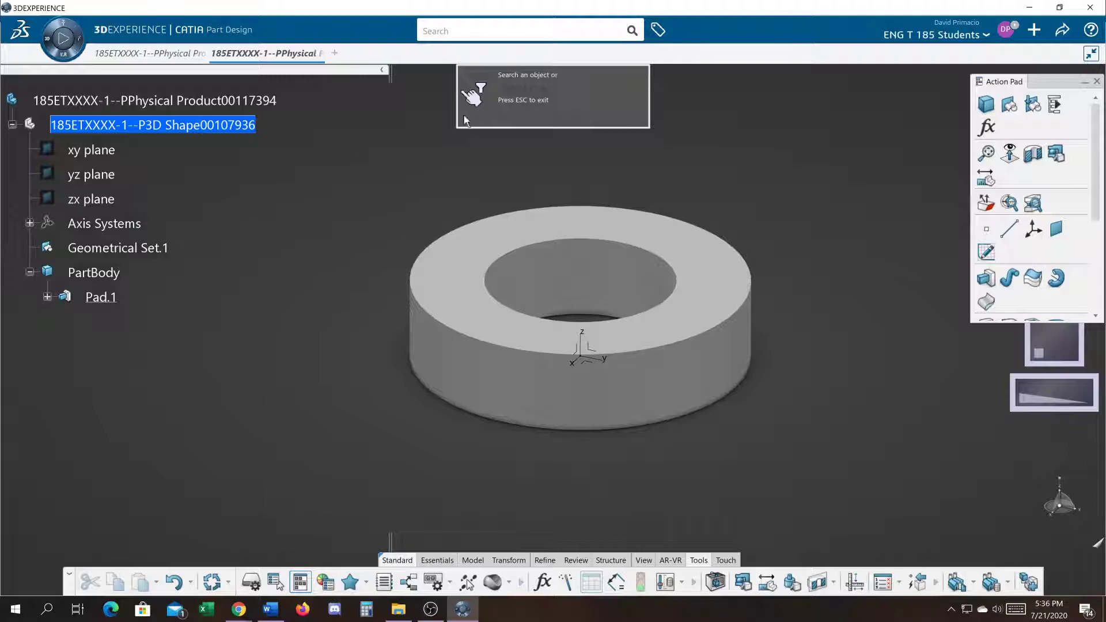
click(522, 90)
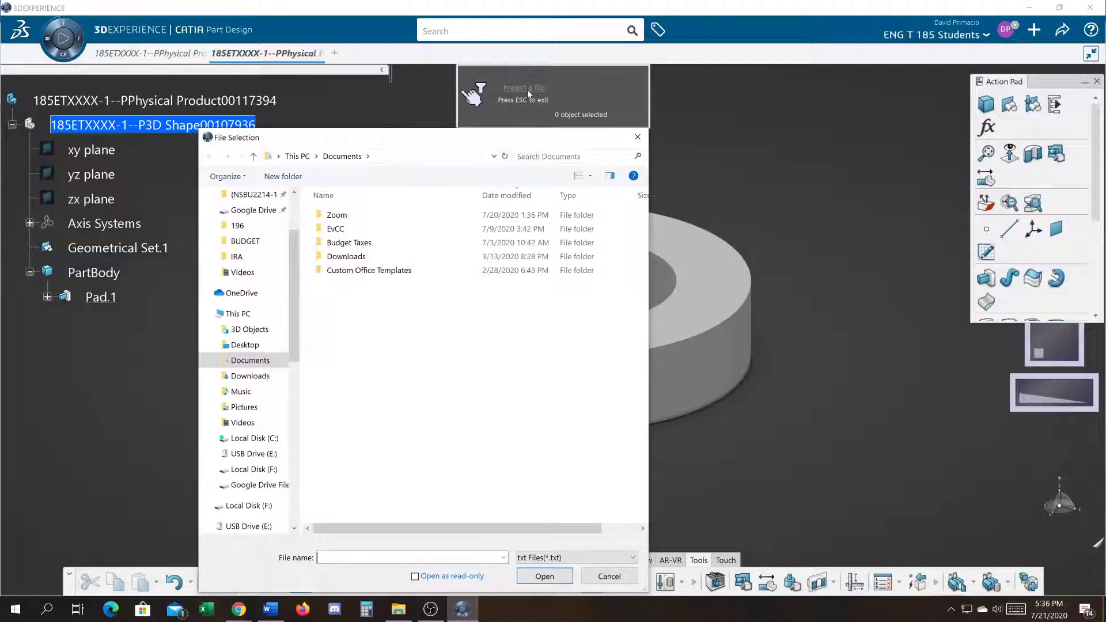
click(330, 229)
double_click(330, 228)
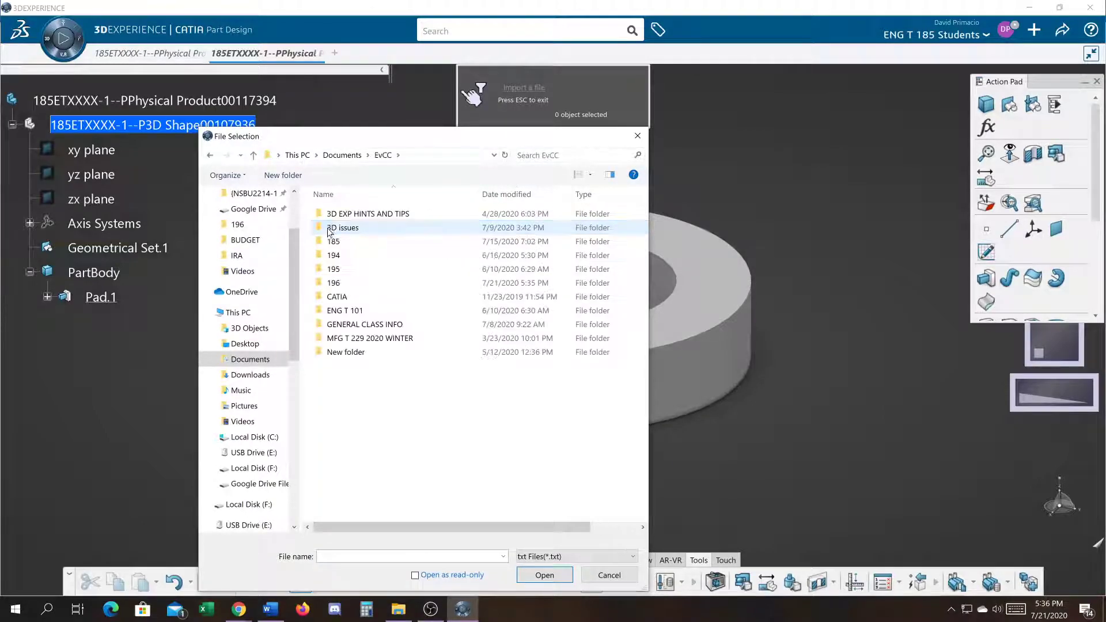
double_click(336, 283)
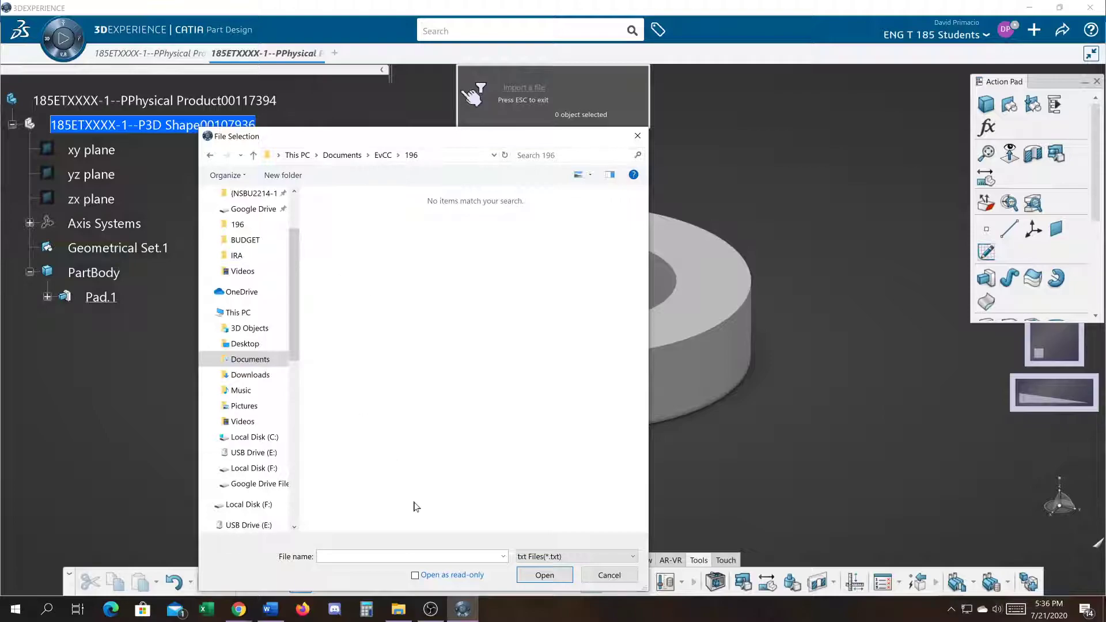
click(600, 576)
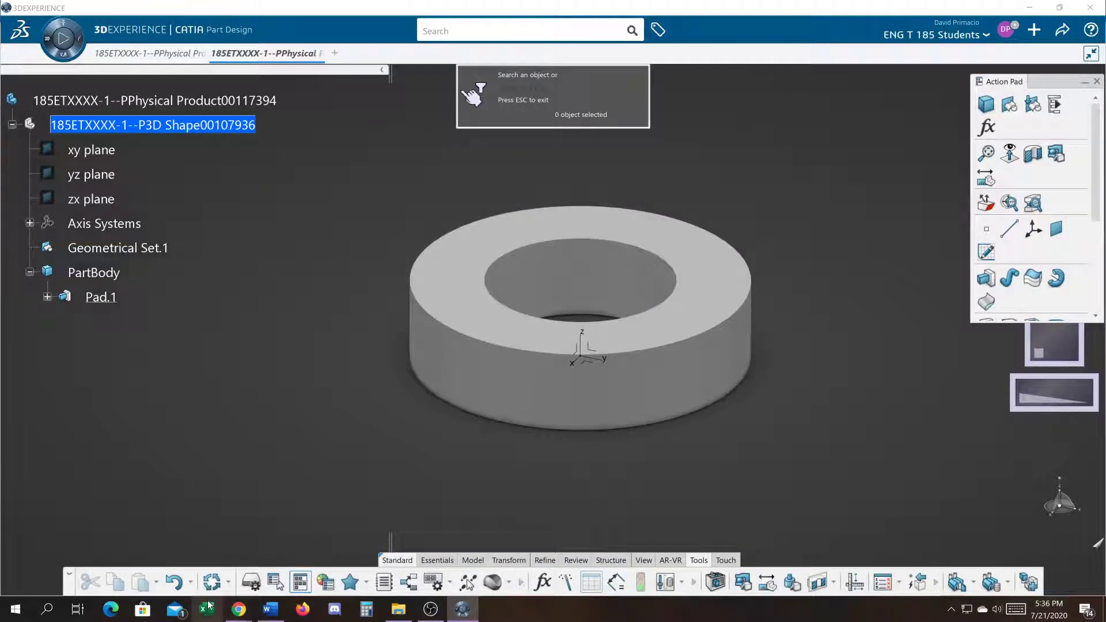
Step: Check the washse workbook in Excel, and review the renamed washer parameters in the 3DEXPERIENCE Formulas dialog
right_click(208, 605)
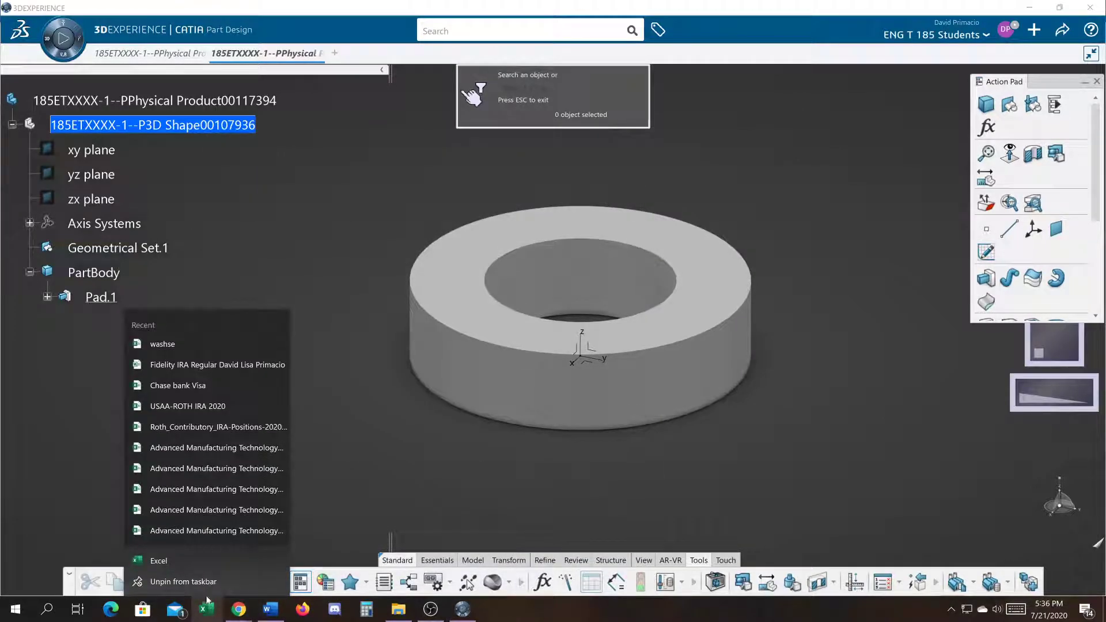
click(196, 567)
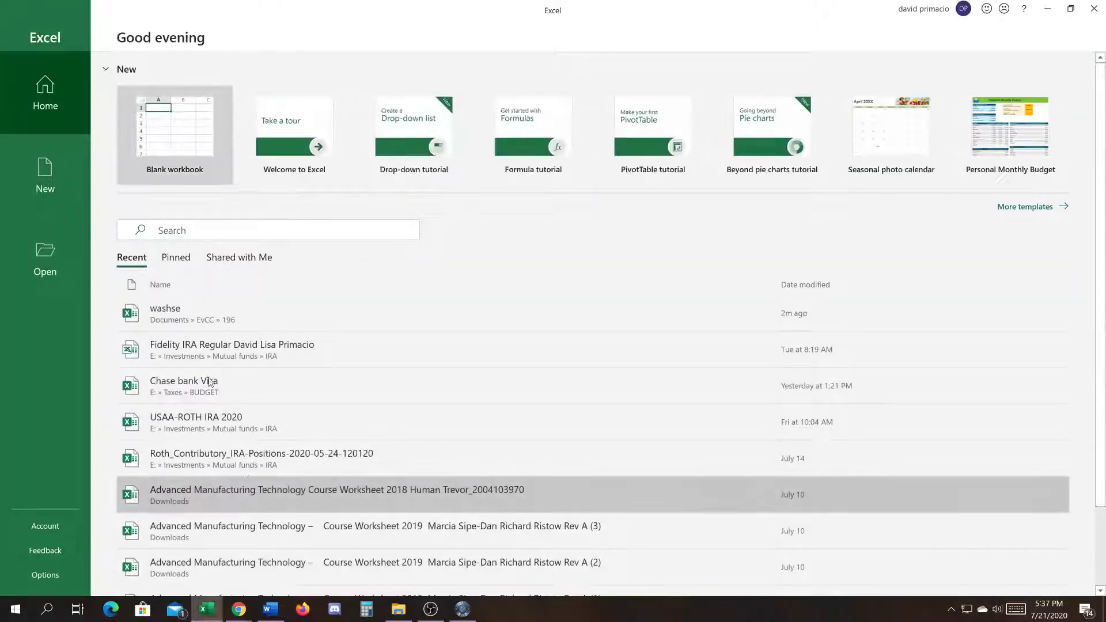
click(175, 306)
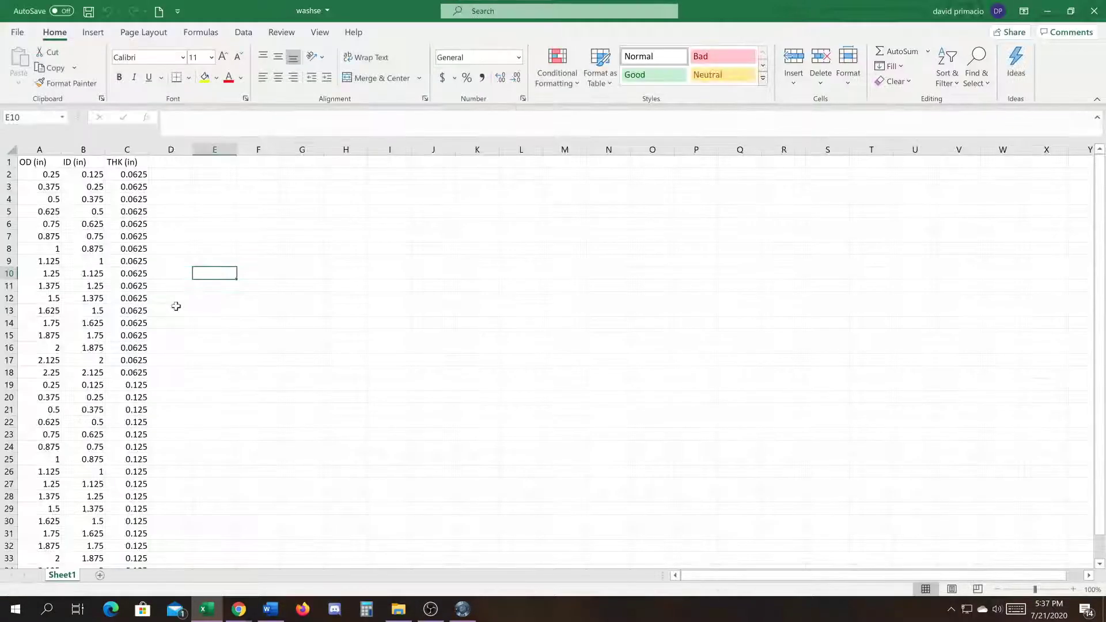
click(19, 31)
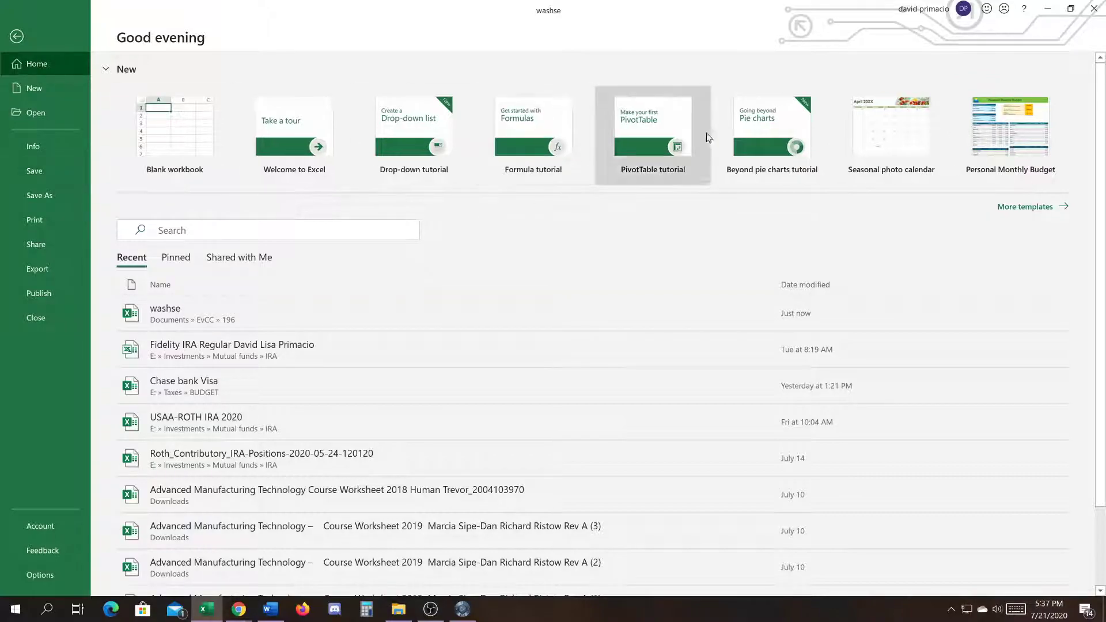
click(1093, 10)
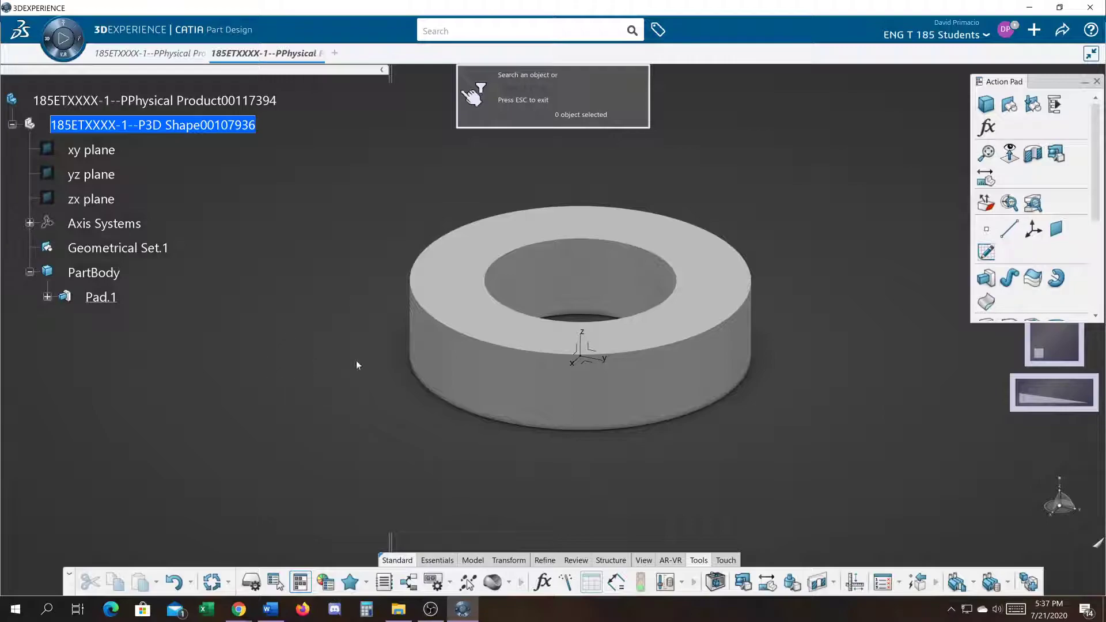
click(986, 129)
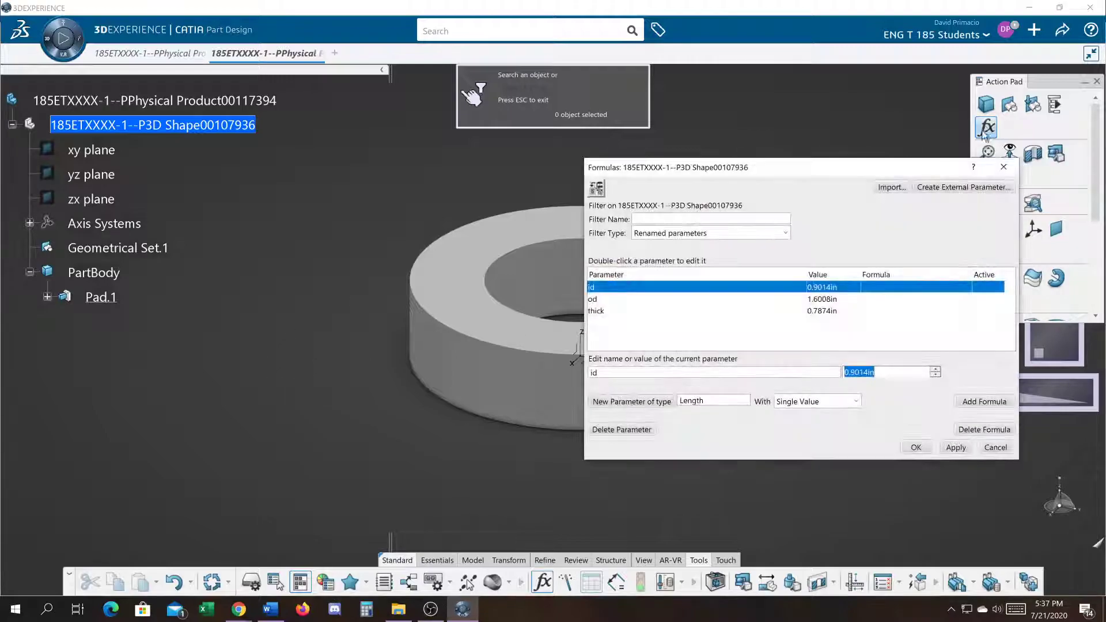
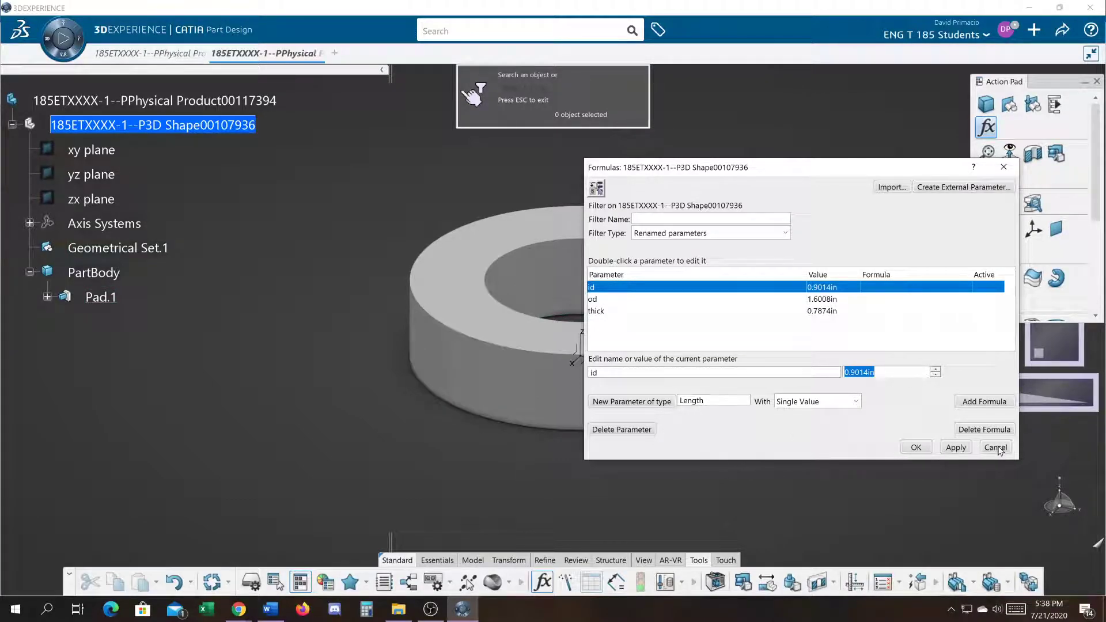
click(995, 447)
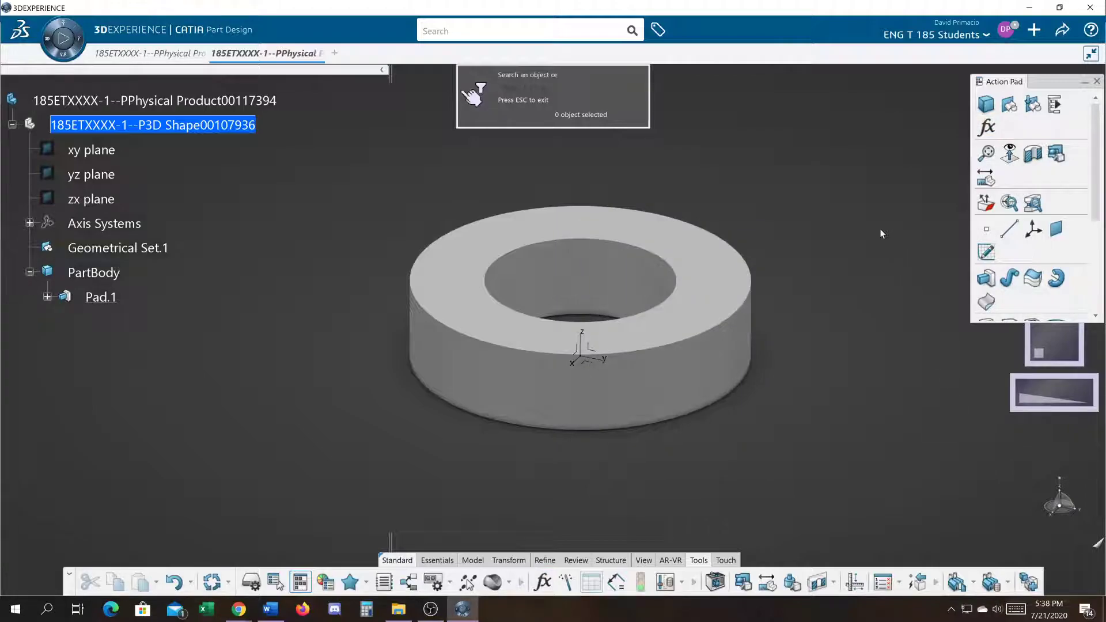
Step: Search My Content for design table sources and examine the details of the washer documents
click(458, 32)
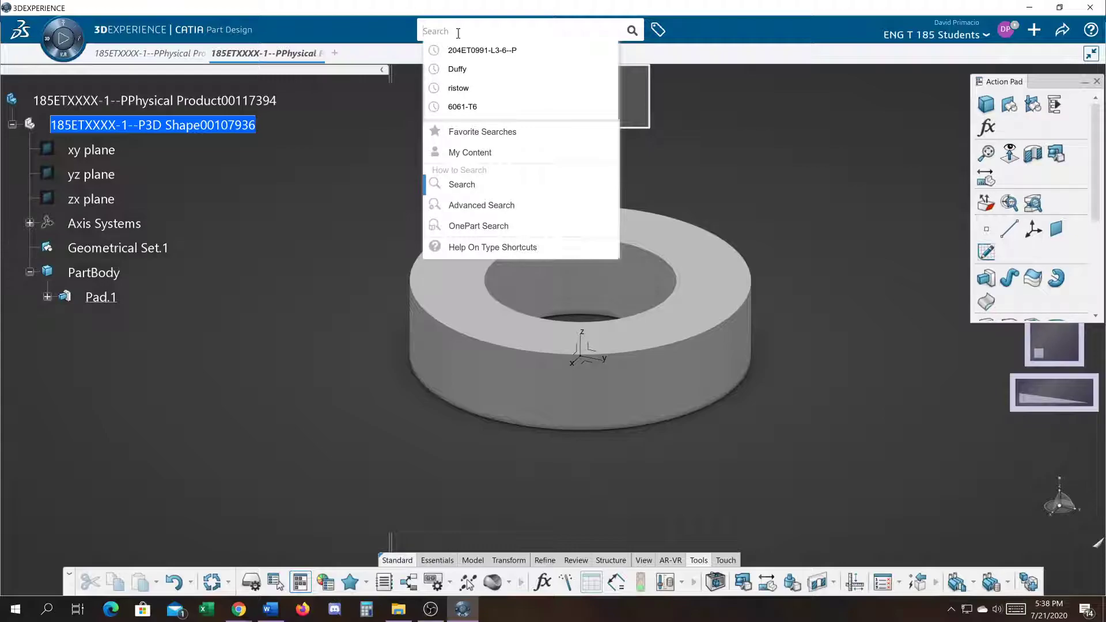
click(470, 151)
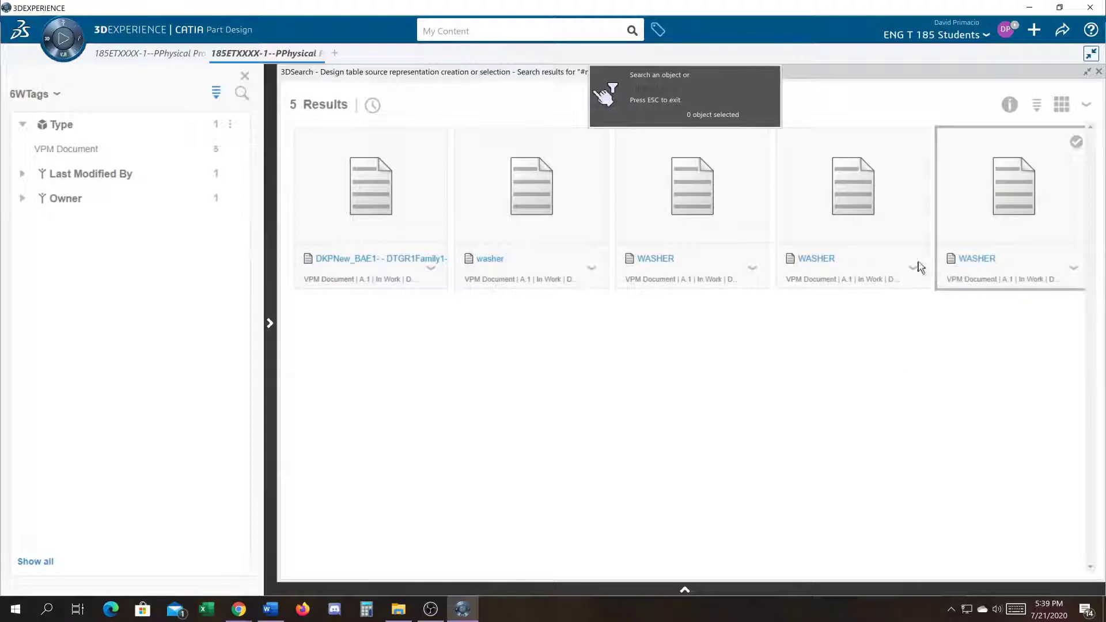
mouse_move(822, 264)
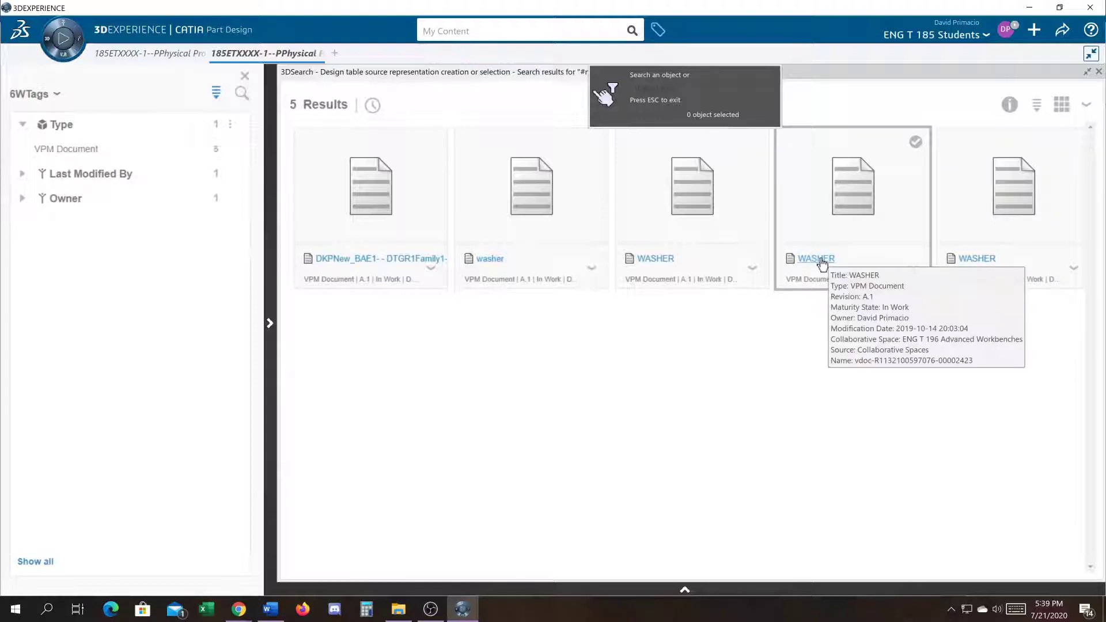
mouse_move(659, 262)
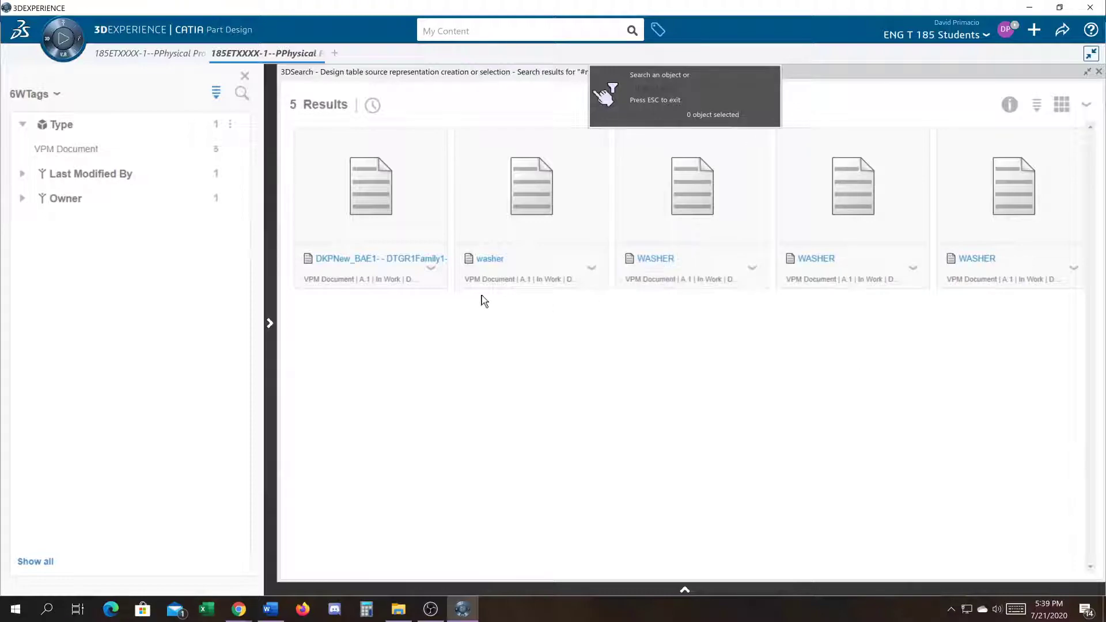
mouse_move(490, 262)
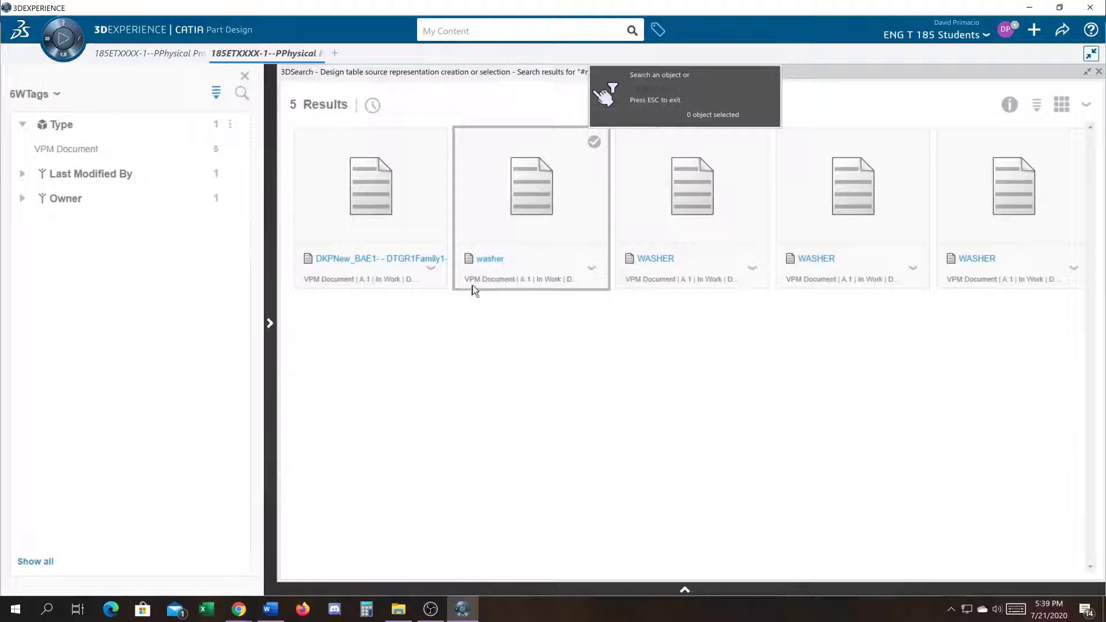
mouse_move(356, 263)
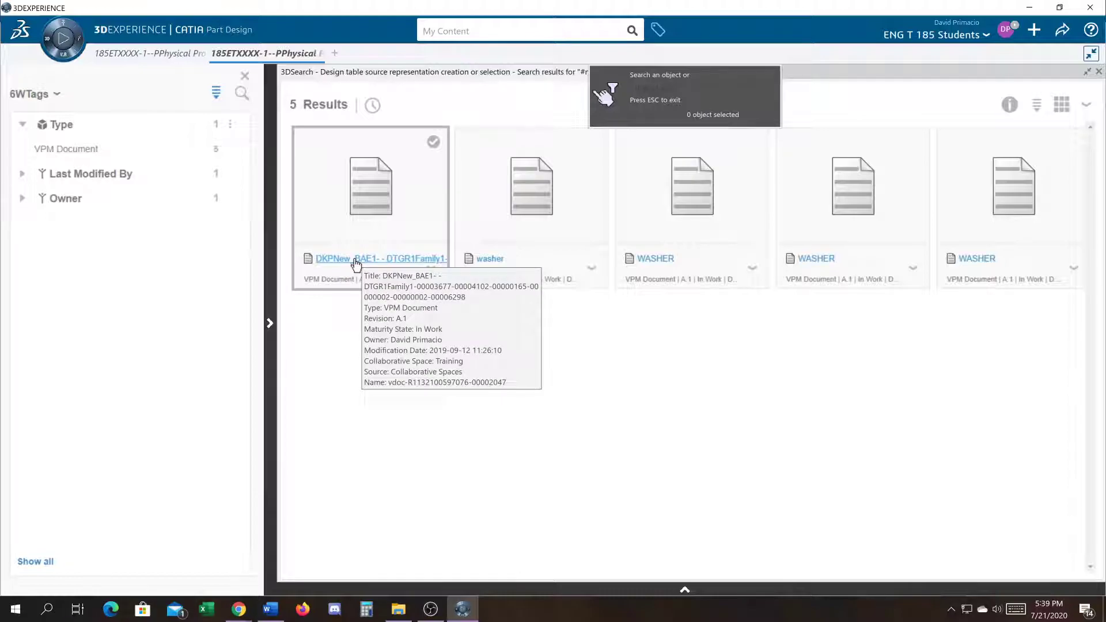
Step: Start importing a file as the design table source and browse to Documents > EvCC > 196
click(645, 88)
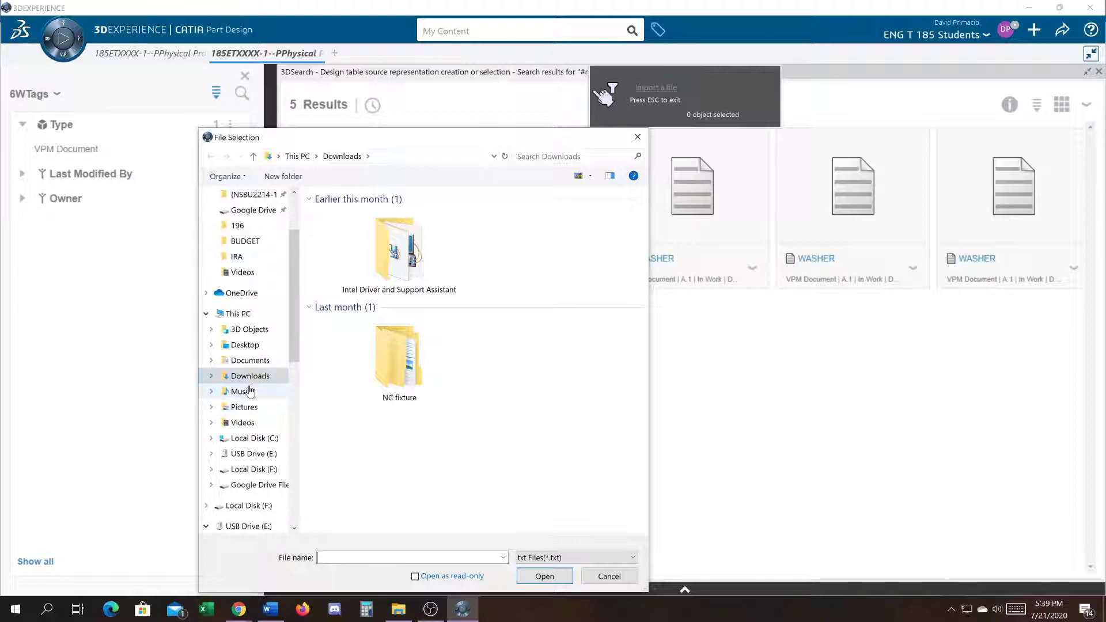
click(250, 361)
double_click(332, 231)
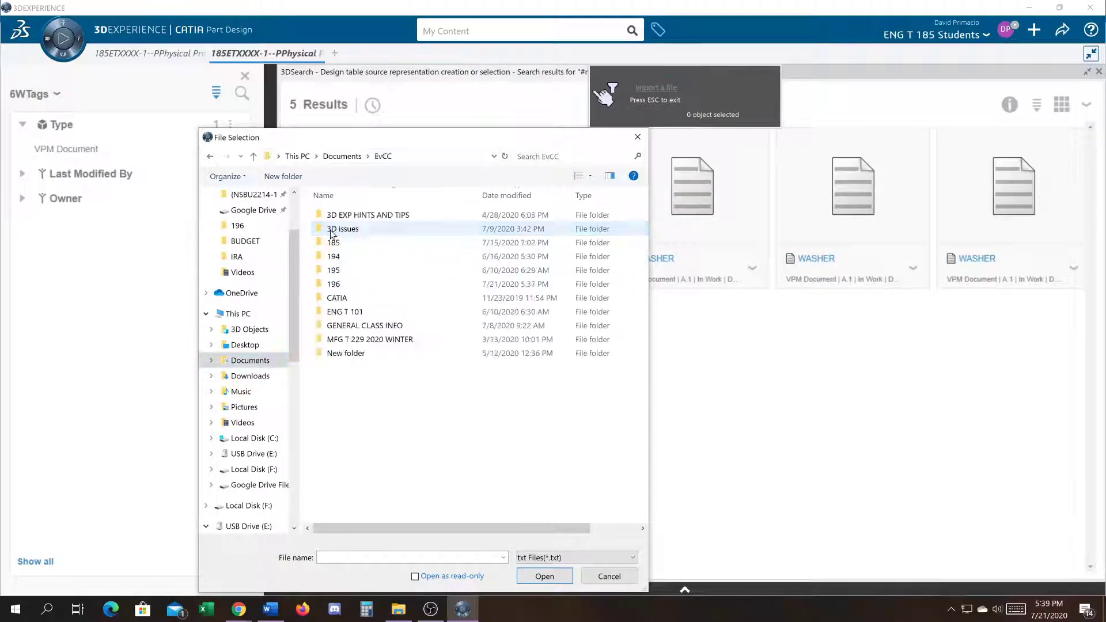
double_click(340, 284)
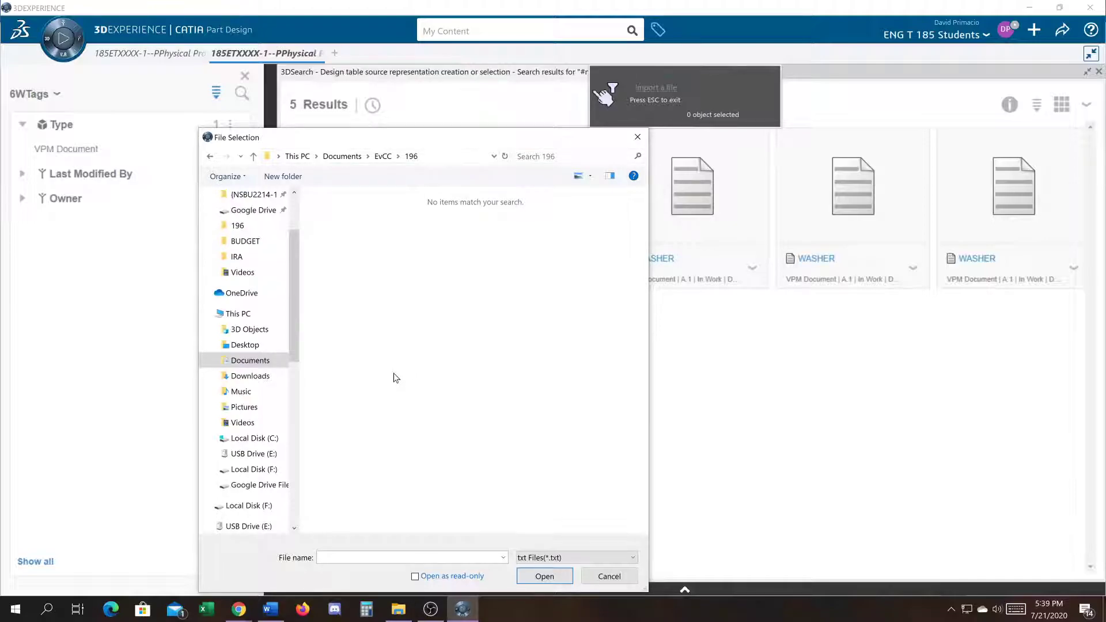
Step: Filter the file selection to xlsx files and open the washse workbook for import
click(581, 558)
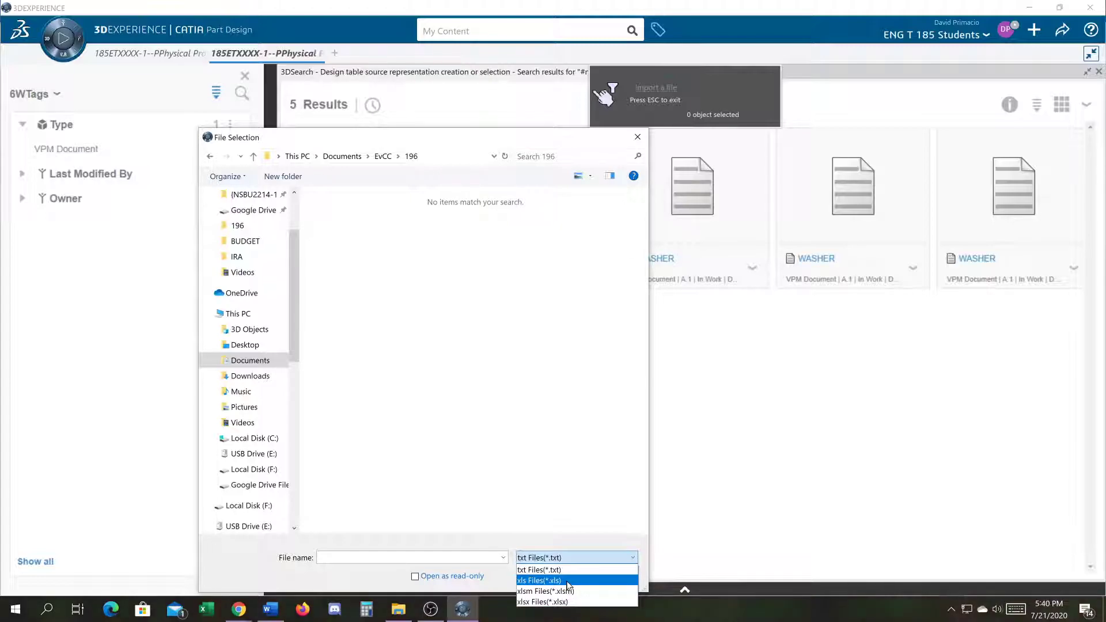
click(568, 581)
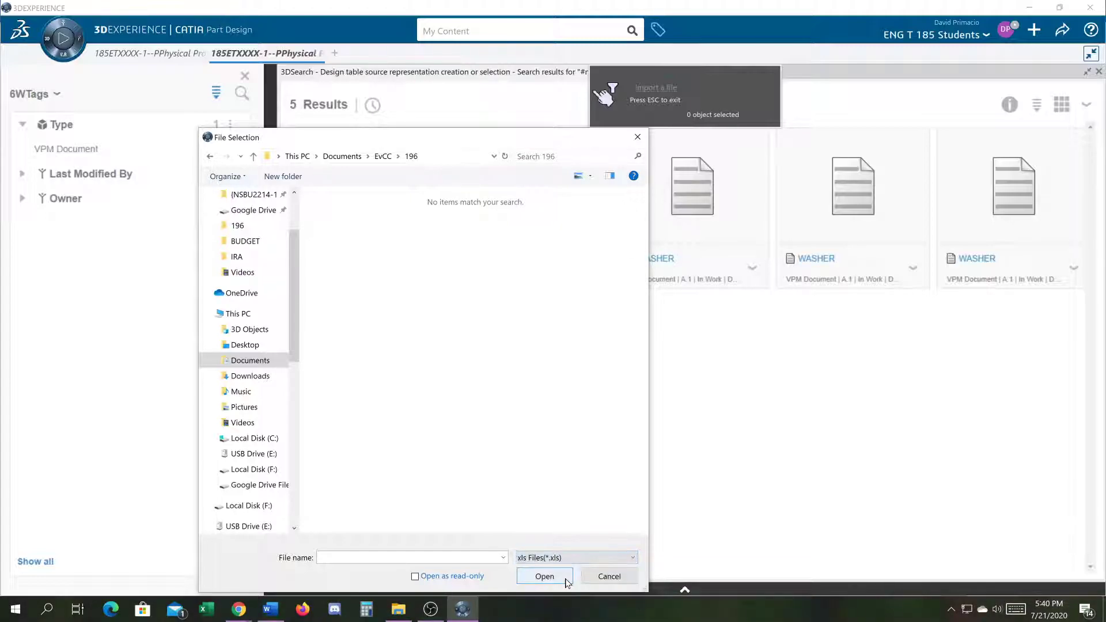
click(559, 557)
click(550, 602)
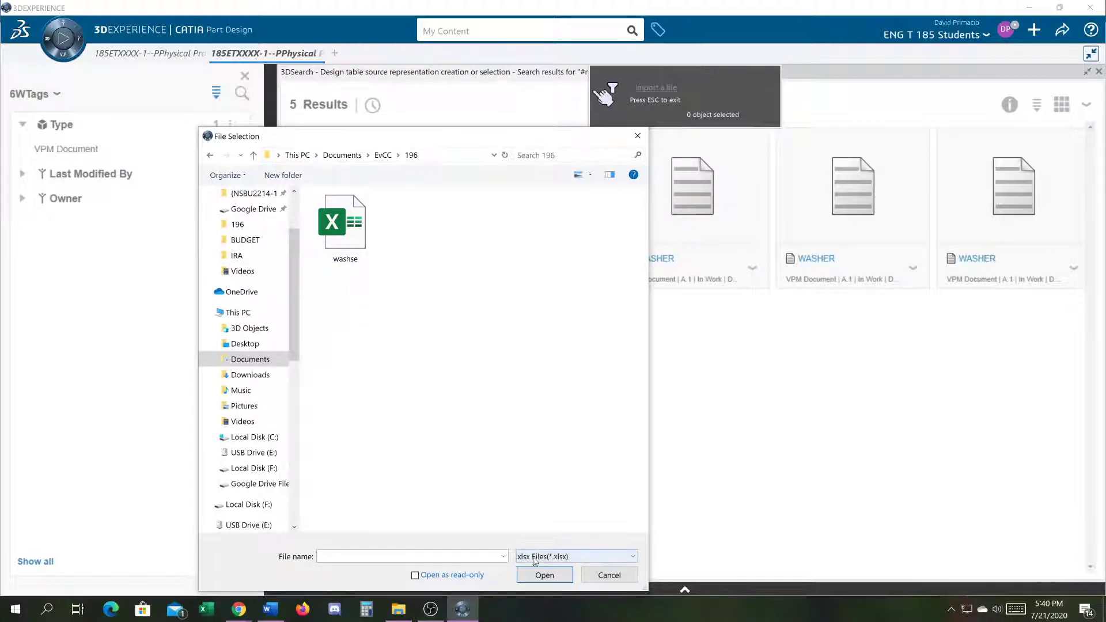
click(632, 558)
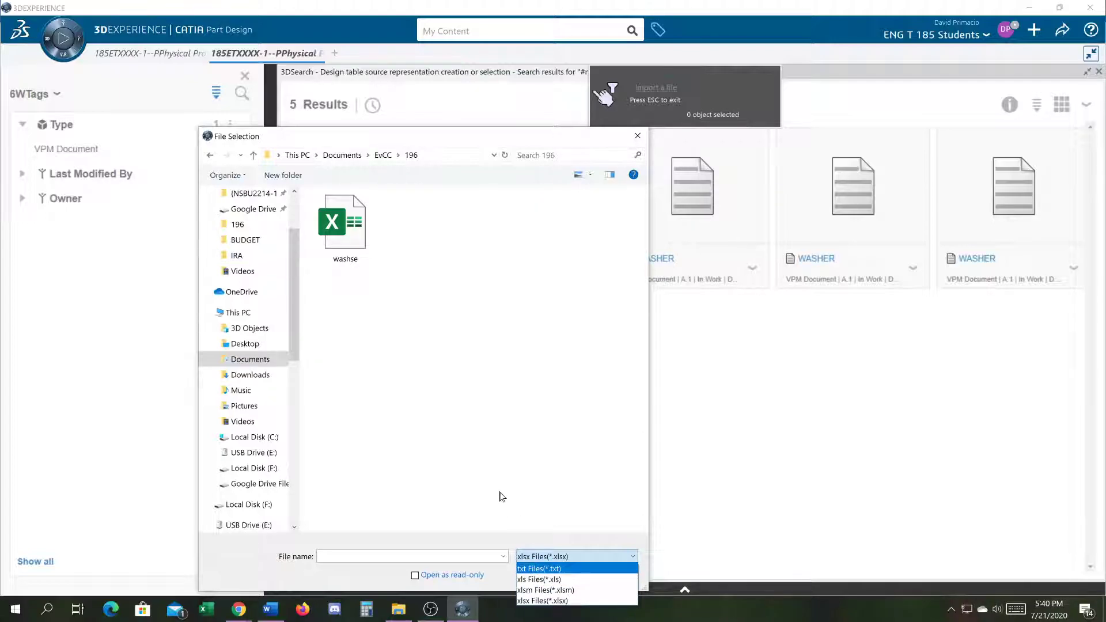
click(537, 602)
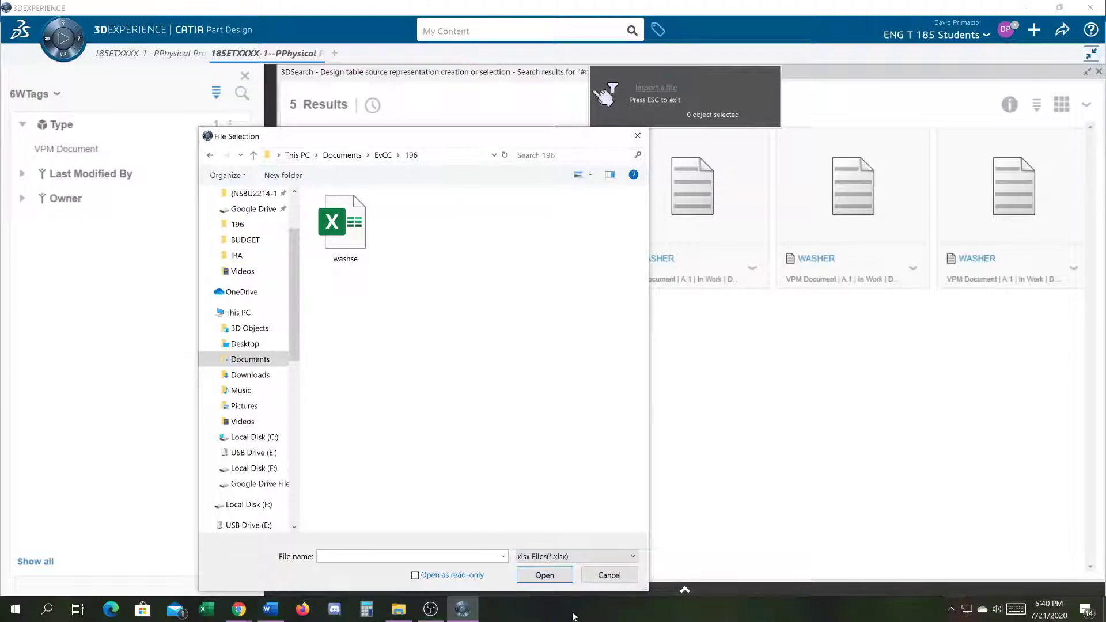
click(344, 226)
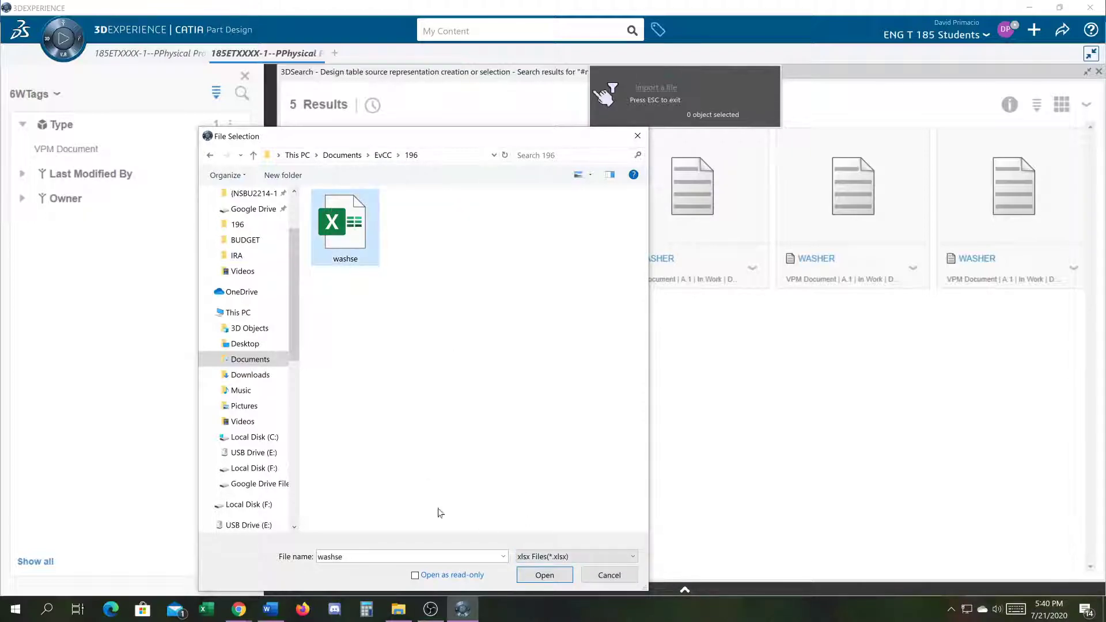
click(544, 574)
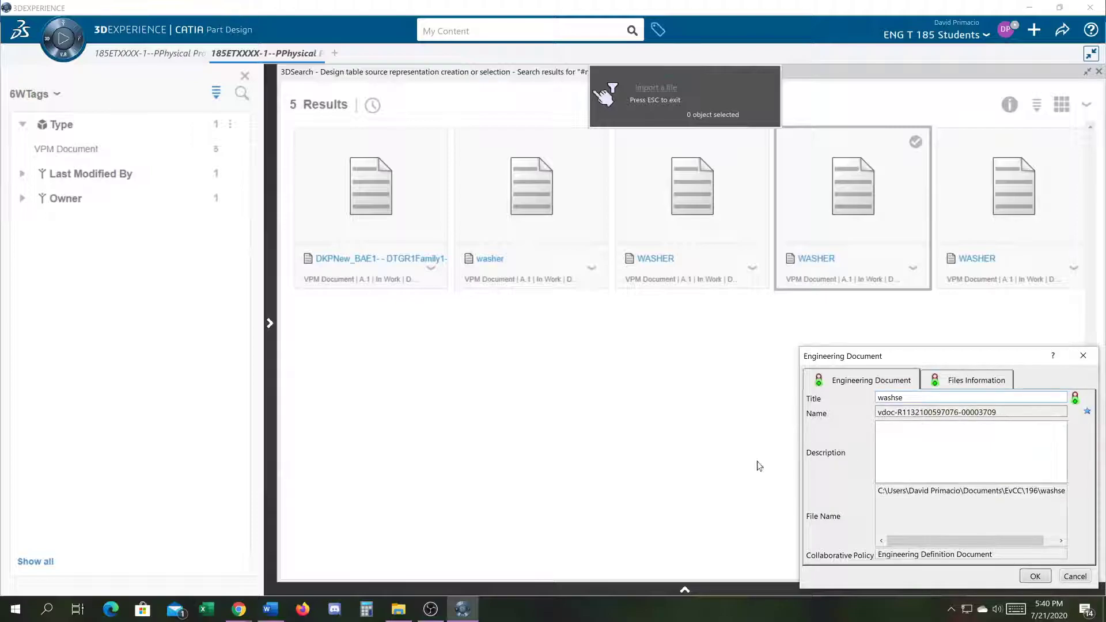
Step: Switch to File Explorer and check the washse workbook in the Documents > EvCC > 196 folder
key(alt+Tab)
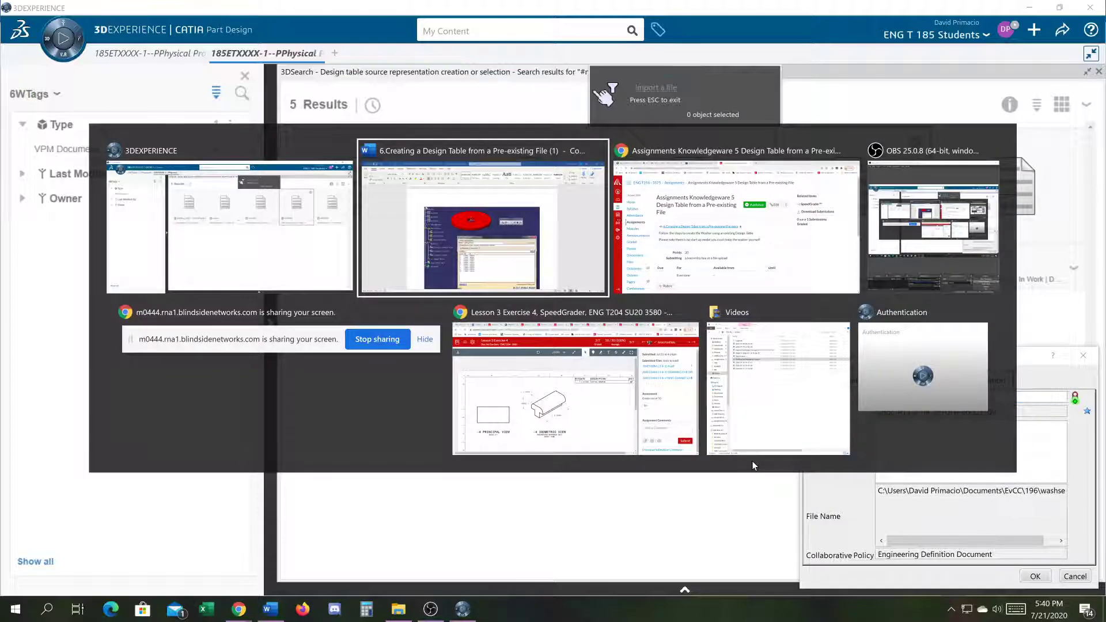
key(alt+Tab)
key(alt+Tab)
key(alt+Tab)
key(alt+Tab)
key(alt+Tab)
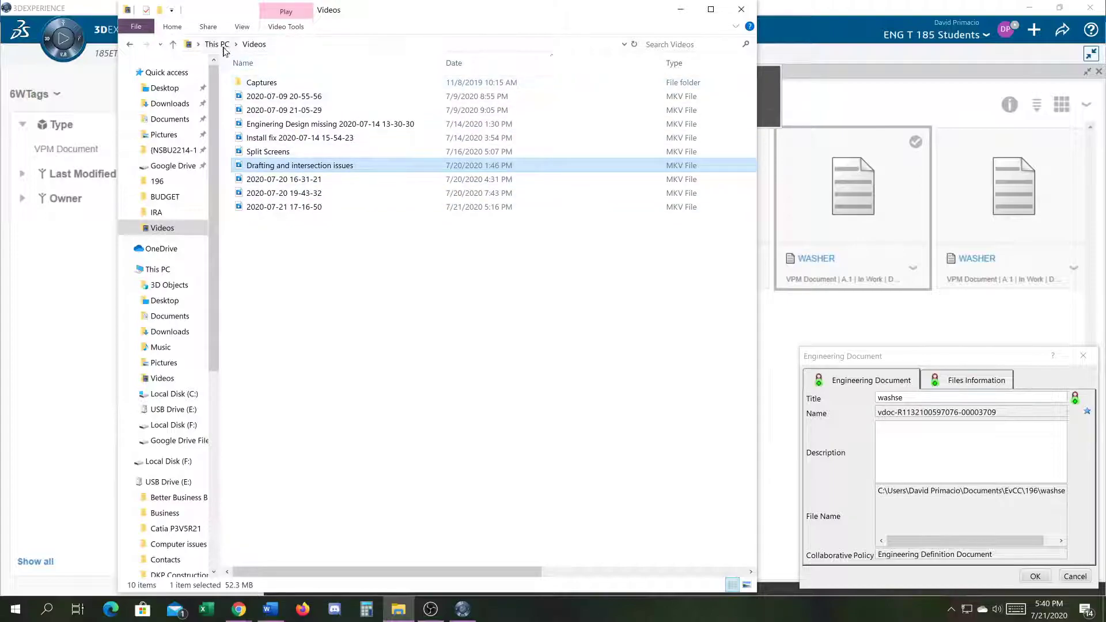
click(169, 323)
double_click(262, 128)
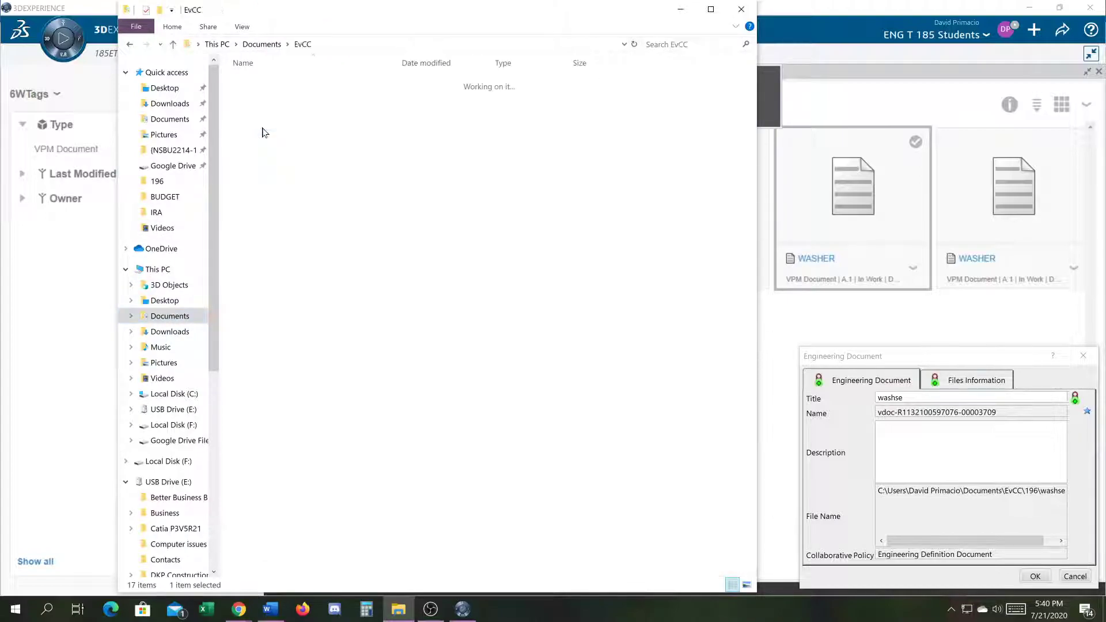
double_click(259, 150)
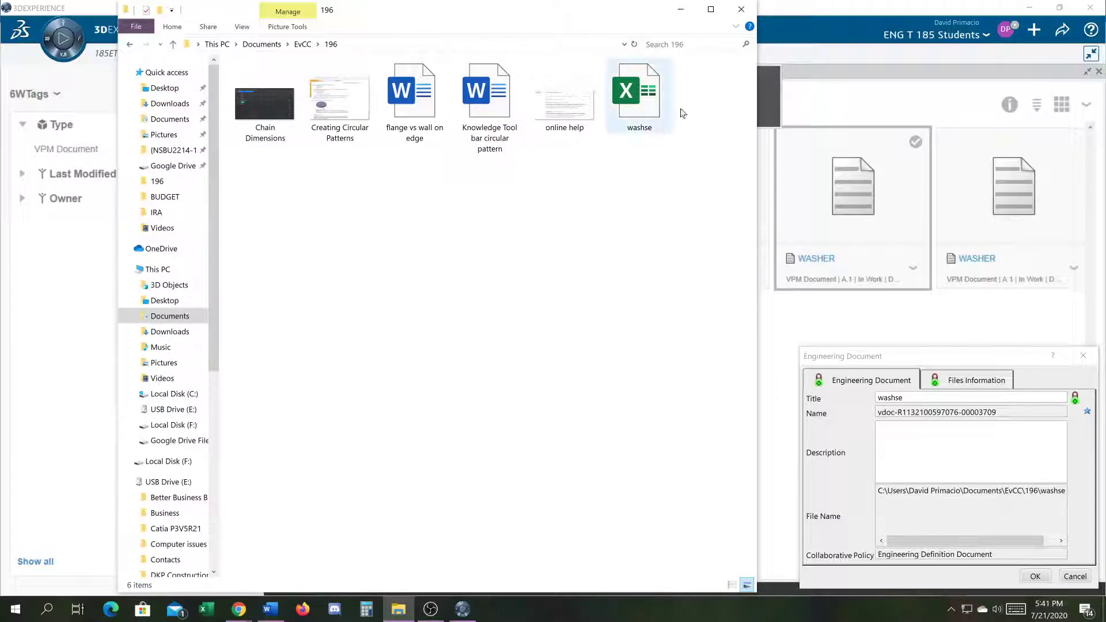
click(680, 10)
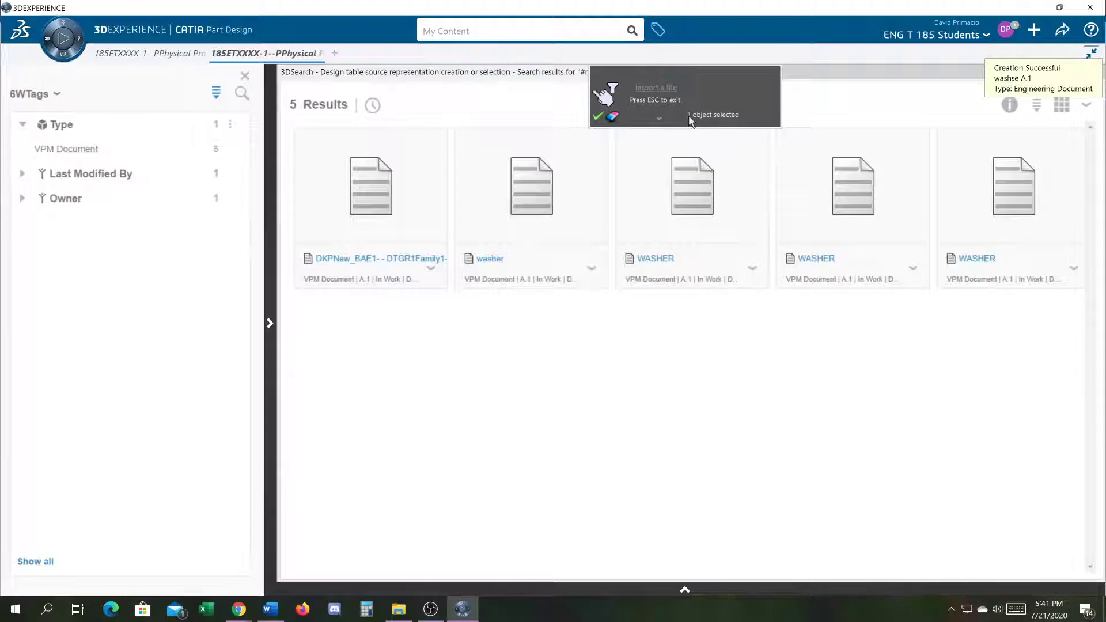
Step: Accept the imported washse document as the design table source, and agree to automatic association of same-named columns and parameters
click(597, 119)
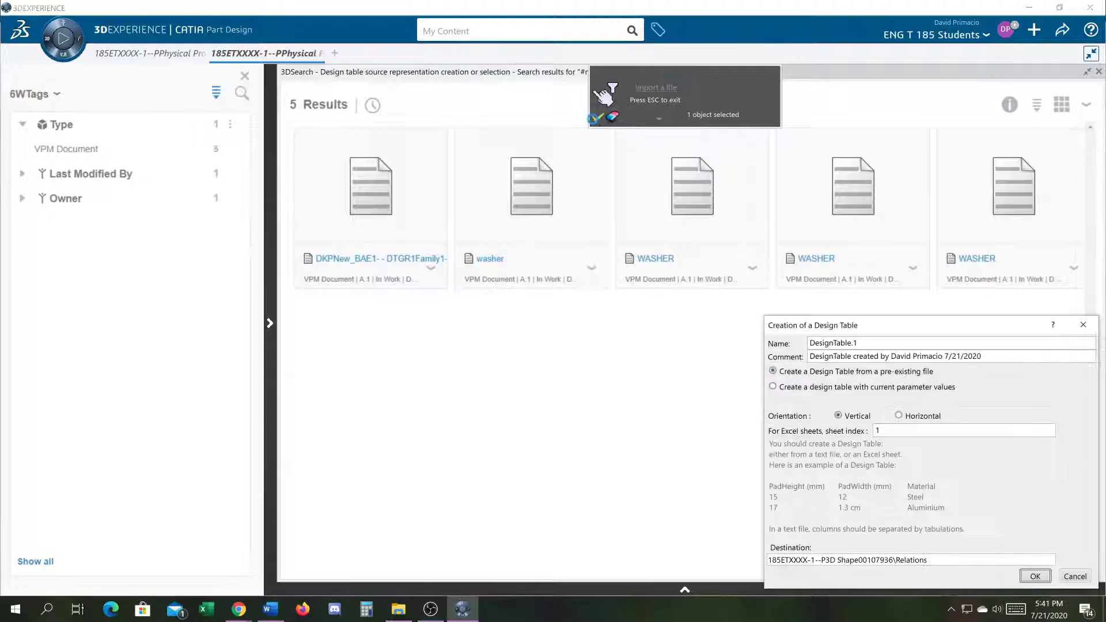
key(Return)
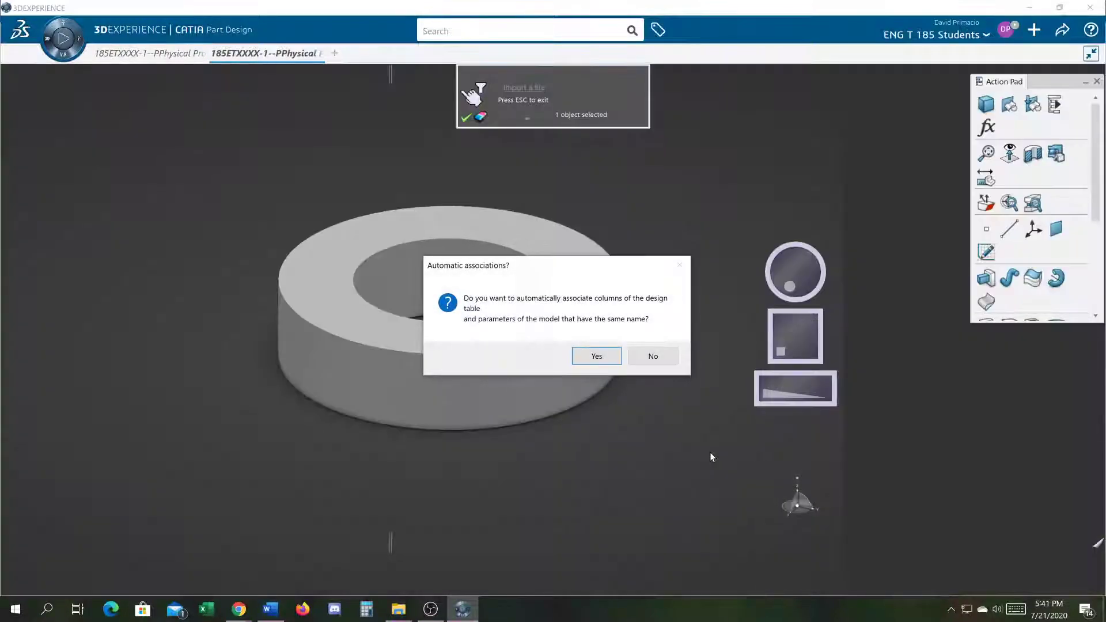
click(597, 356)
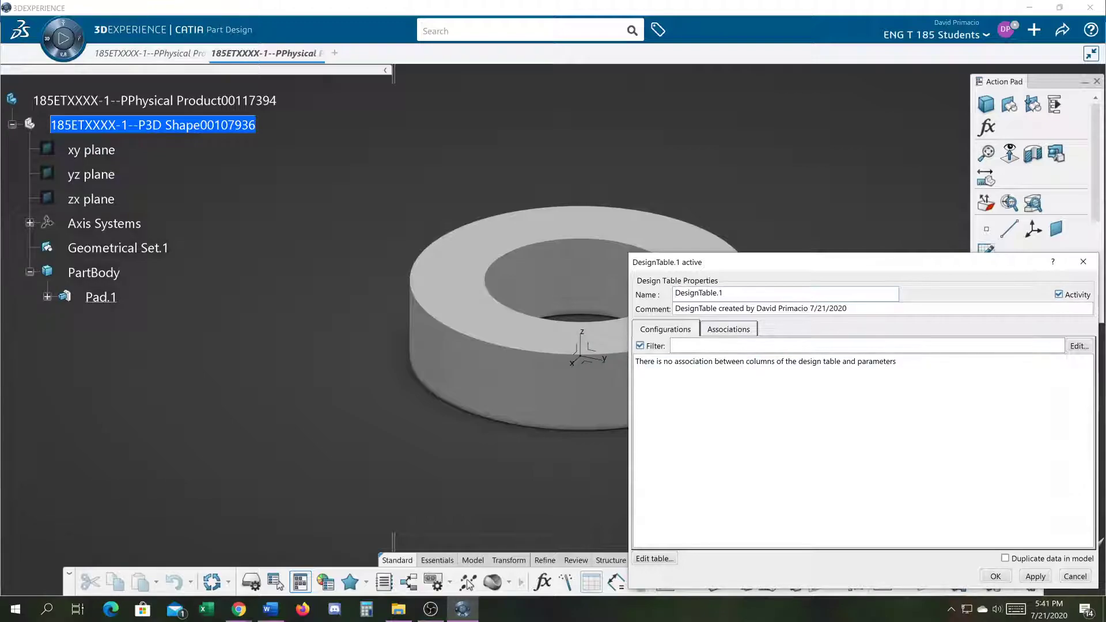
Step: Associate the parameters od with OD, id with ID and thick with THK, and accept the design table
click(724, 334)
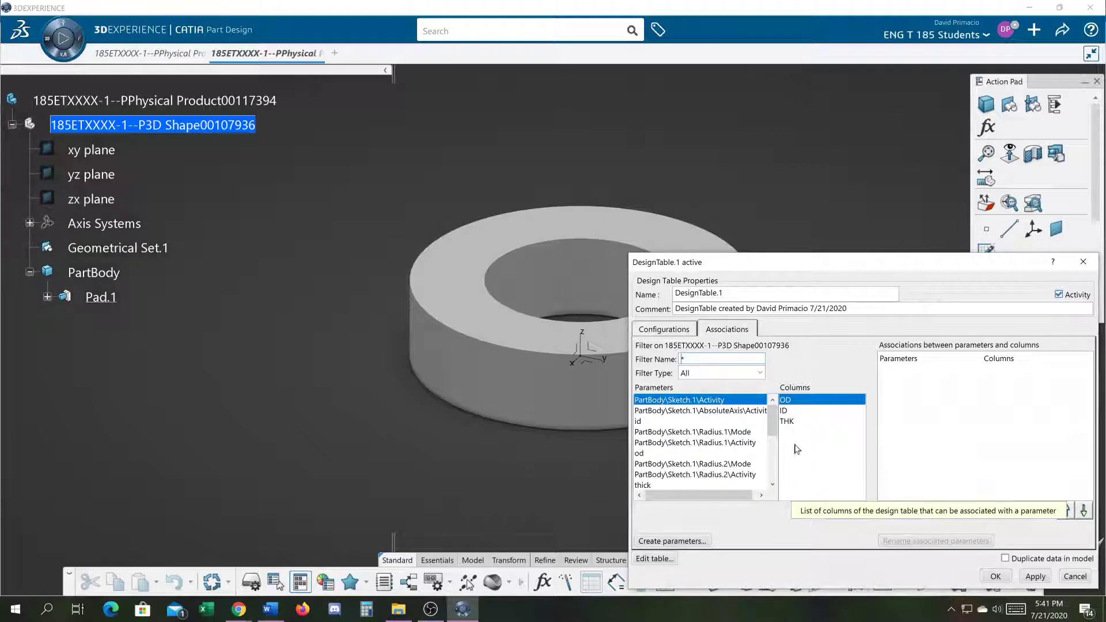
click(647, 454)
click(844, 511)
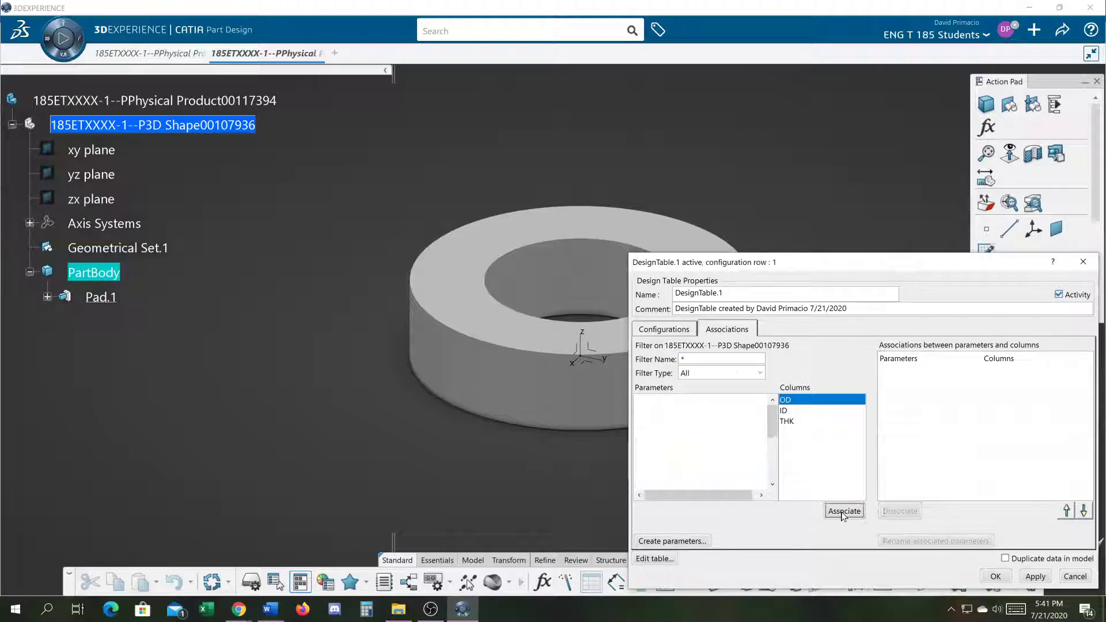
click(649, 423)
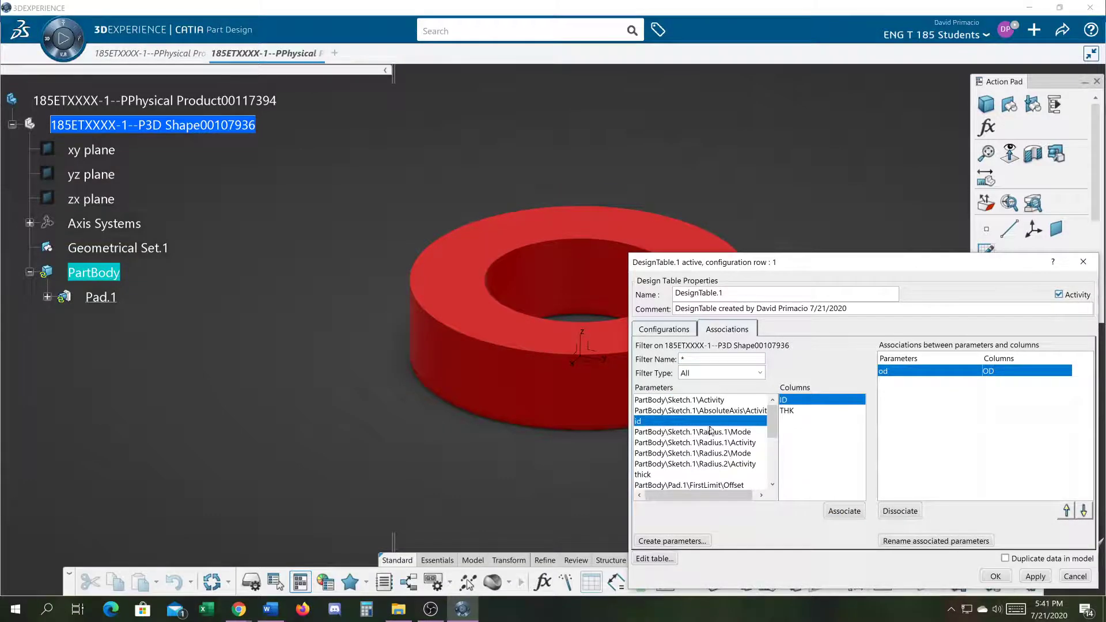
click(843, 512)
click(652, 464)
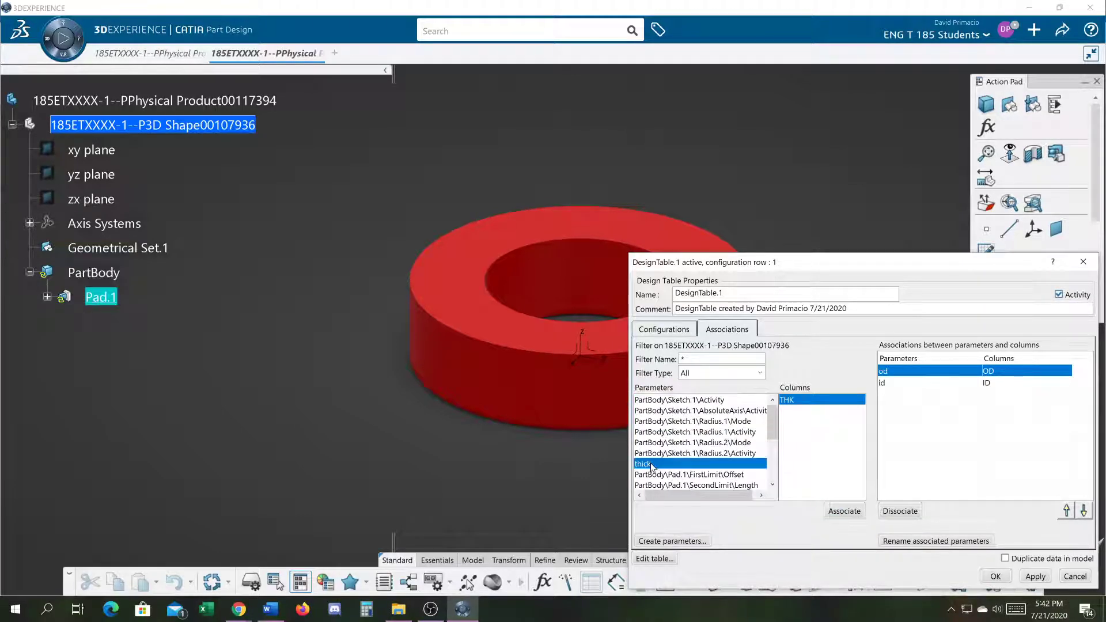
click(843, 512)
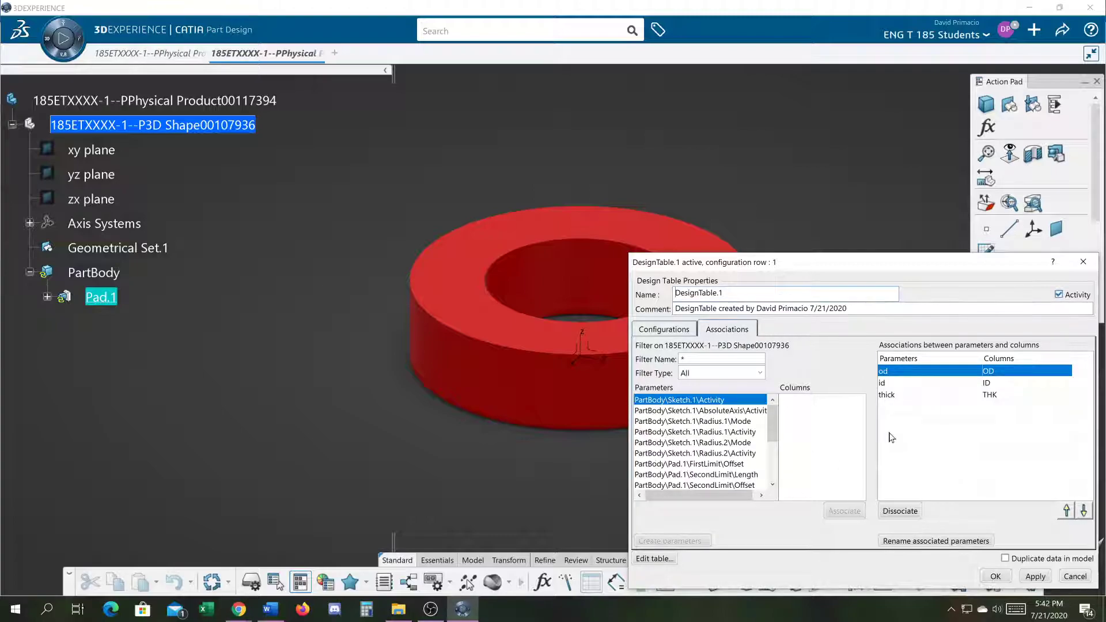
click(996, 577)
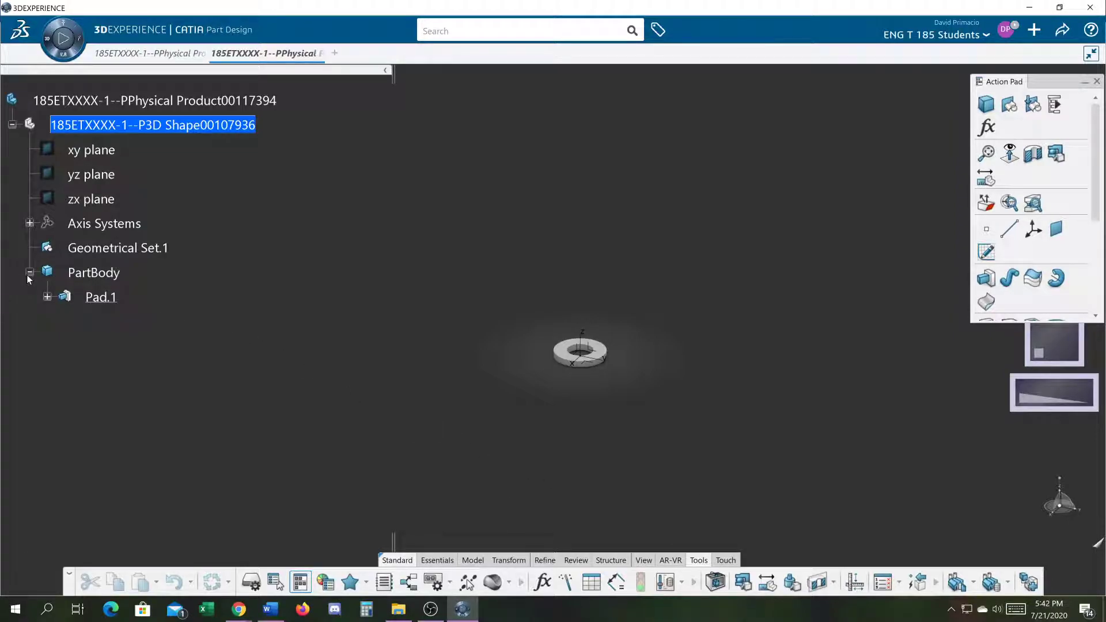
Step: Open the Legacy Preferences and examine the Infrastructure and the Parameters and Measure settings, including knowledge, design limits and units
click(1000, 34)
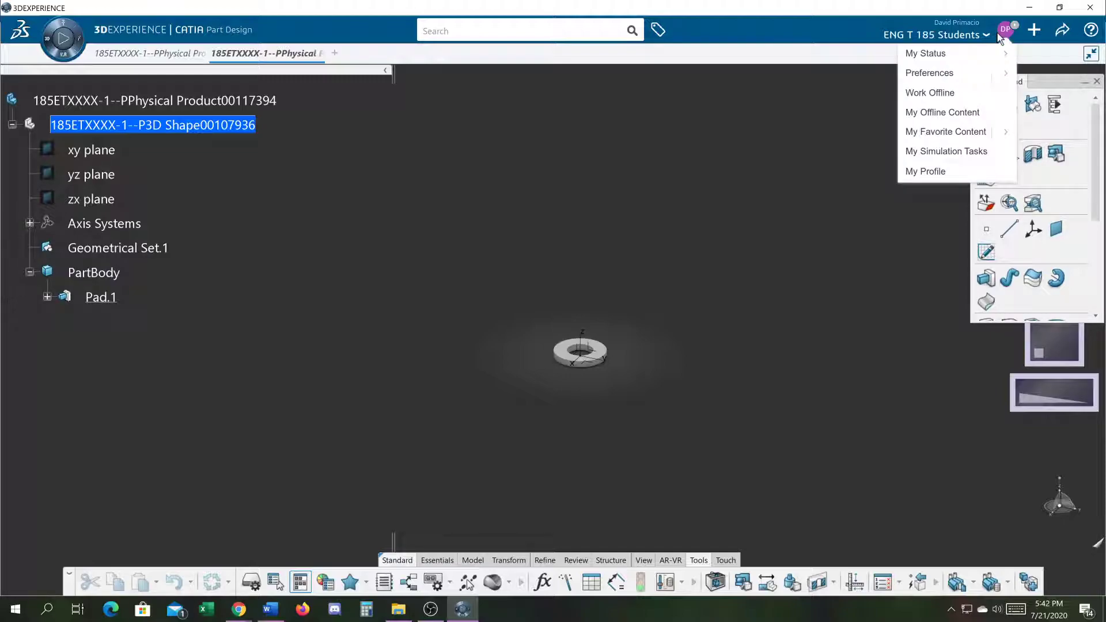
click(1003, 73)
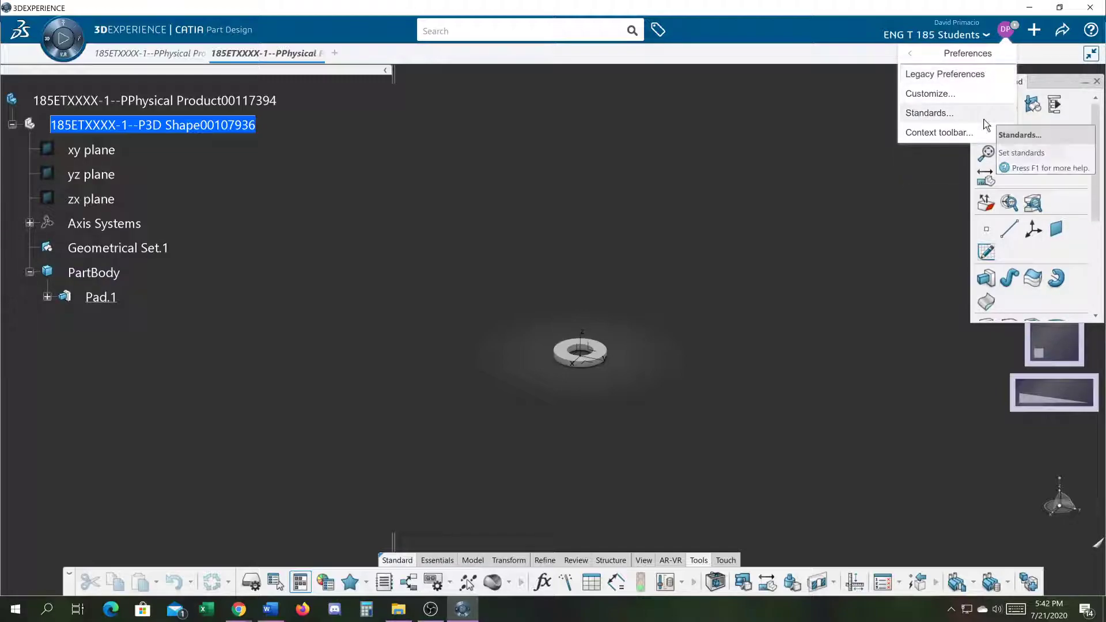
click(980, 75)
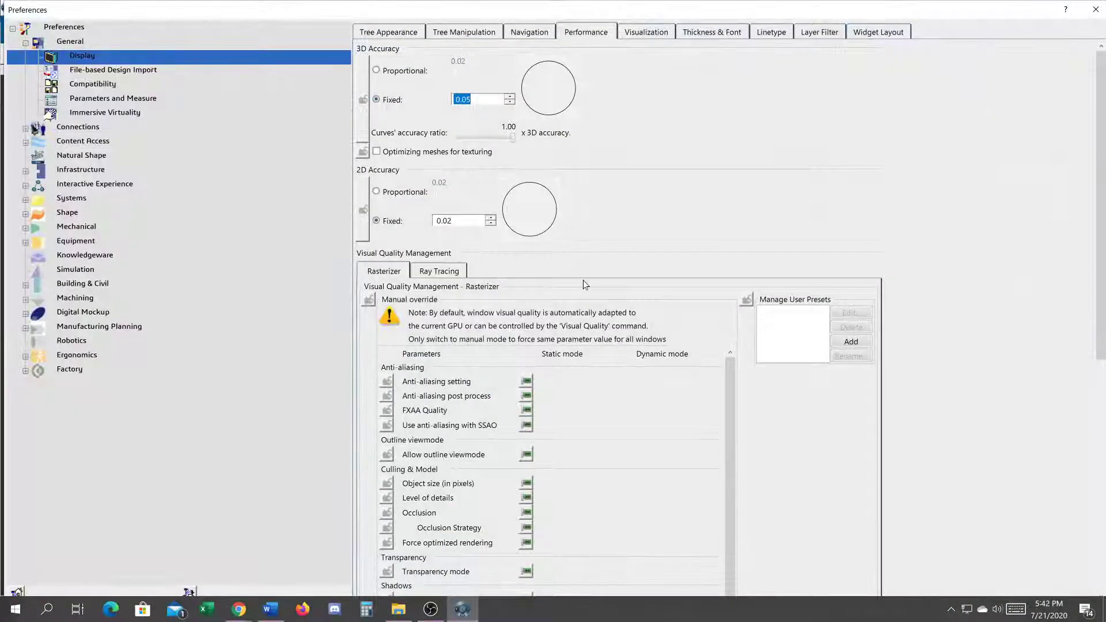
click(151, 170)
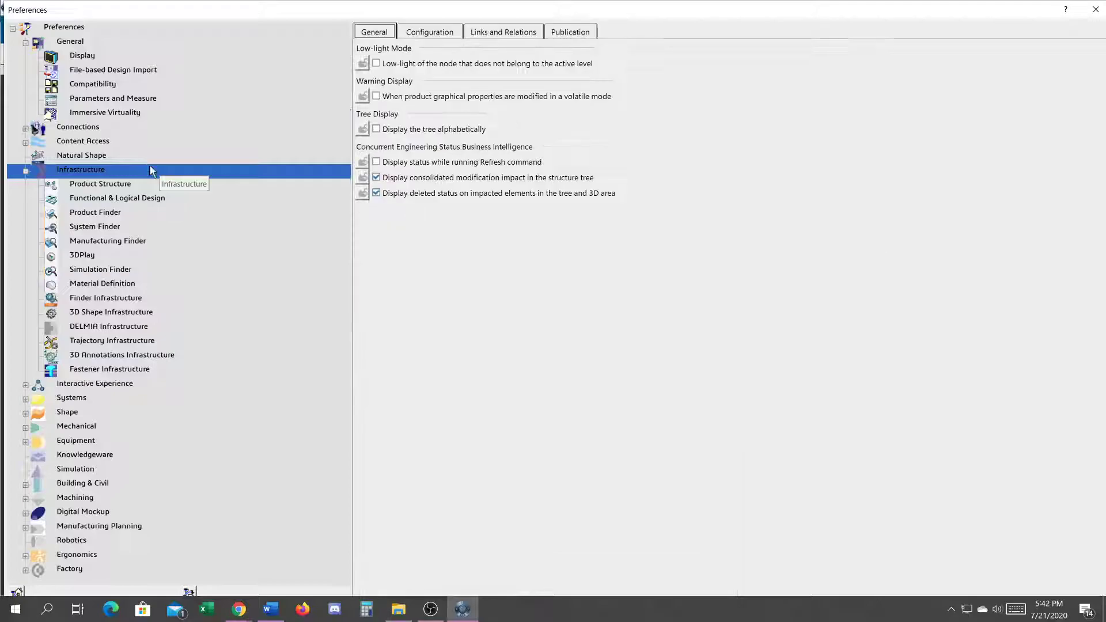
click(429, 32)
click(502, 32)
click(569, 32)
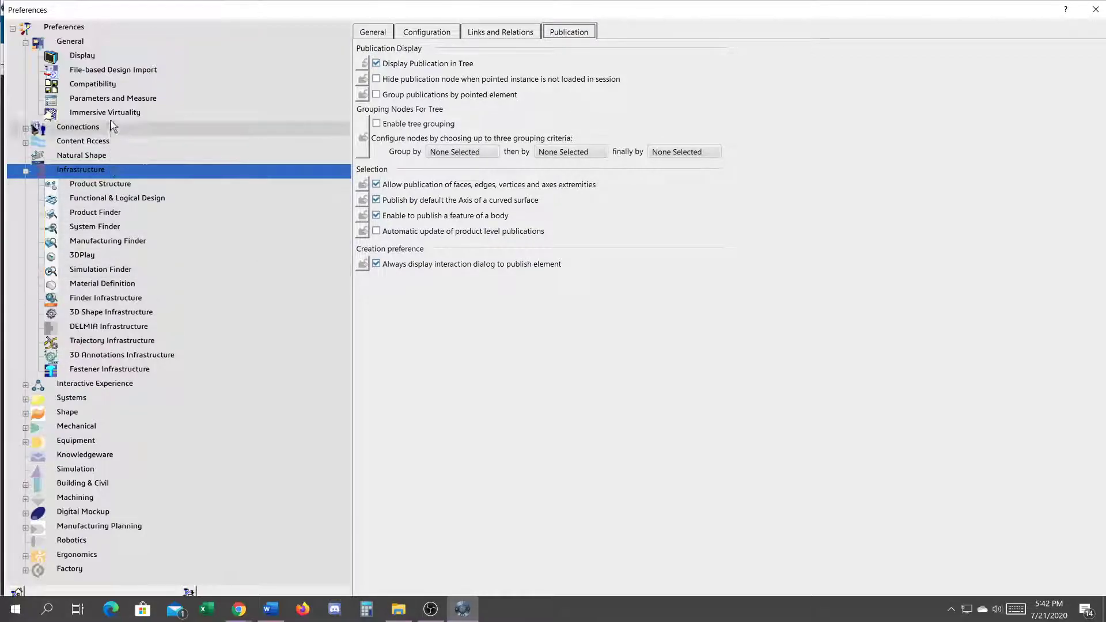
click(113, 98)
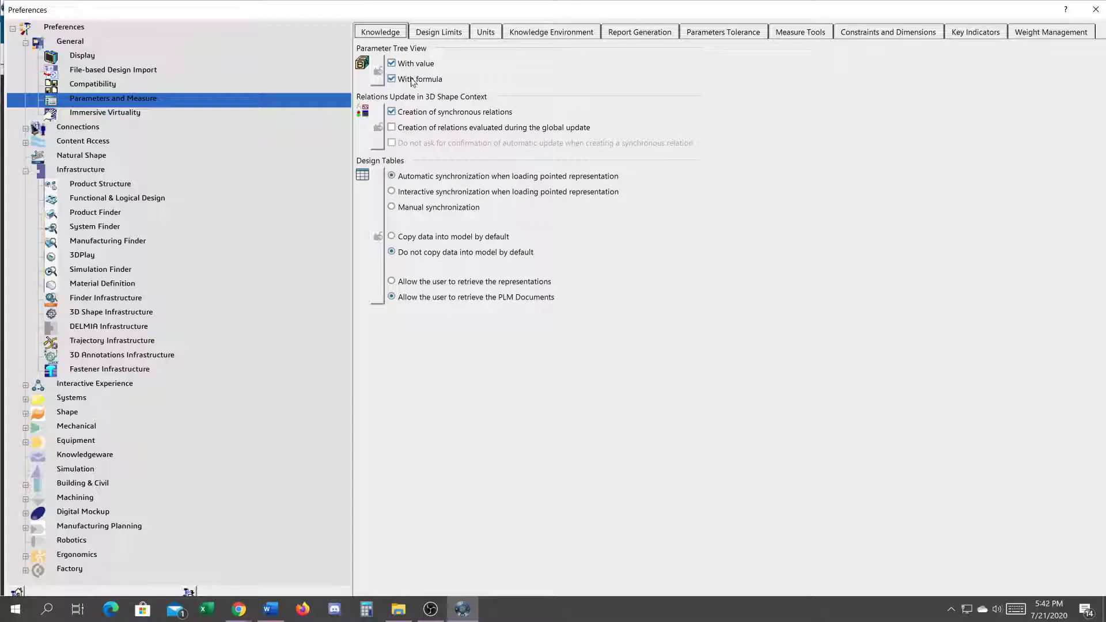
click(439, 33)
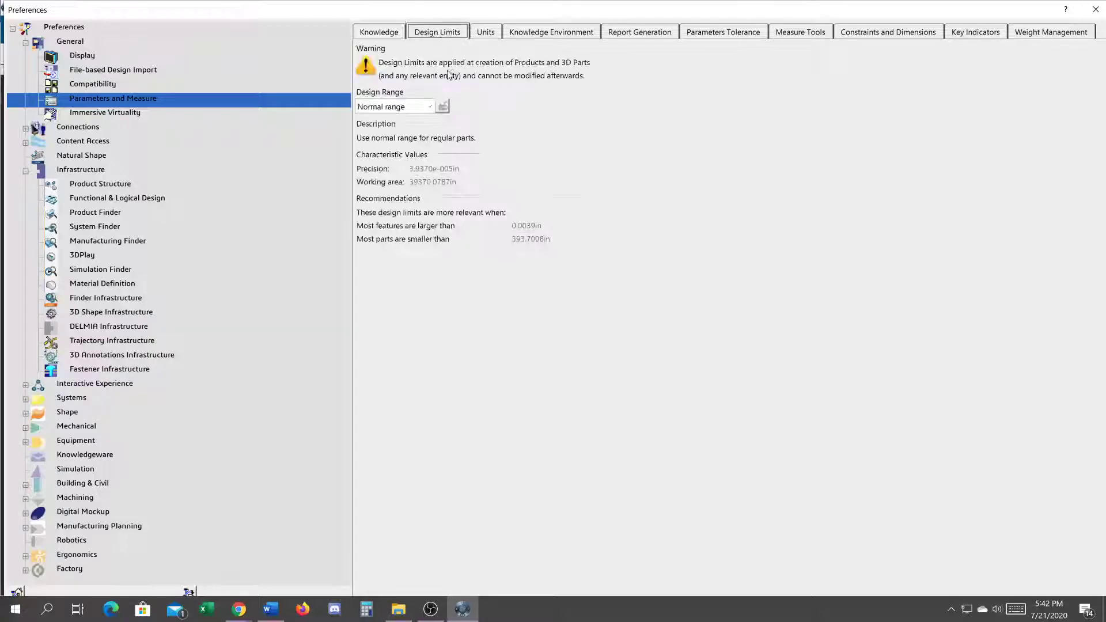
click(487, 34)
click(426, 35)
click(485, 35)
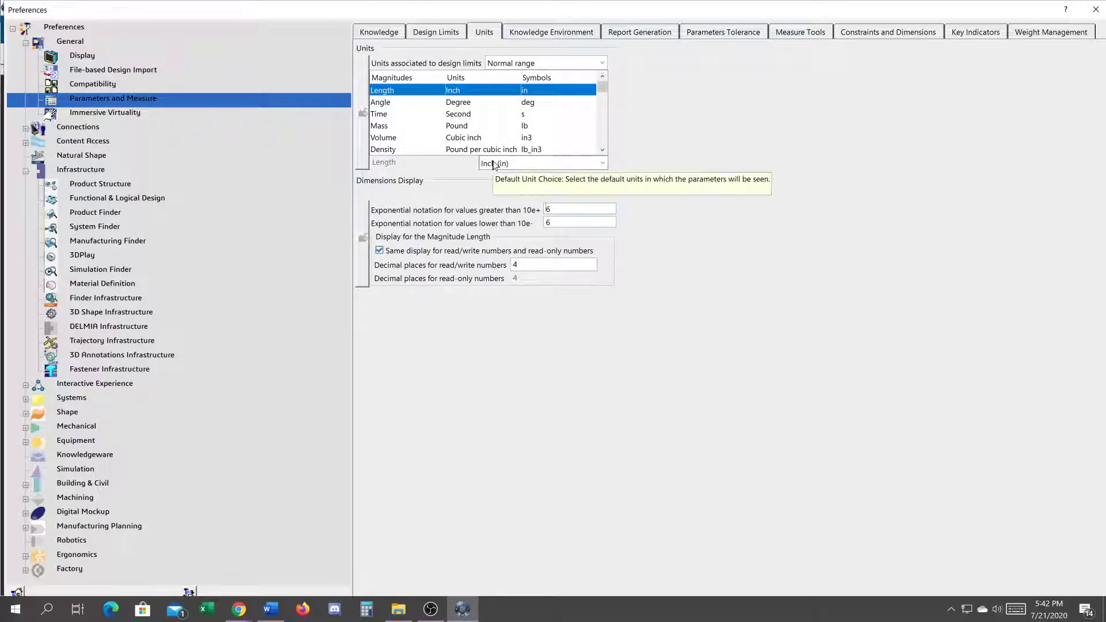
Step: Enable Constraints, Parameters and Relations for display in the tree in the 3D Shape Infrastructure preferences
click(105, 170)
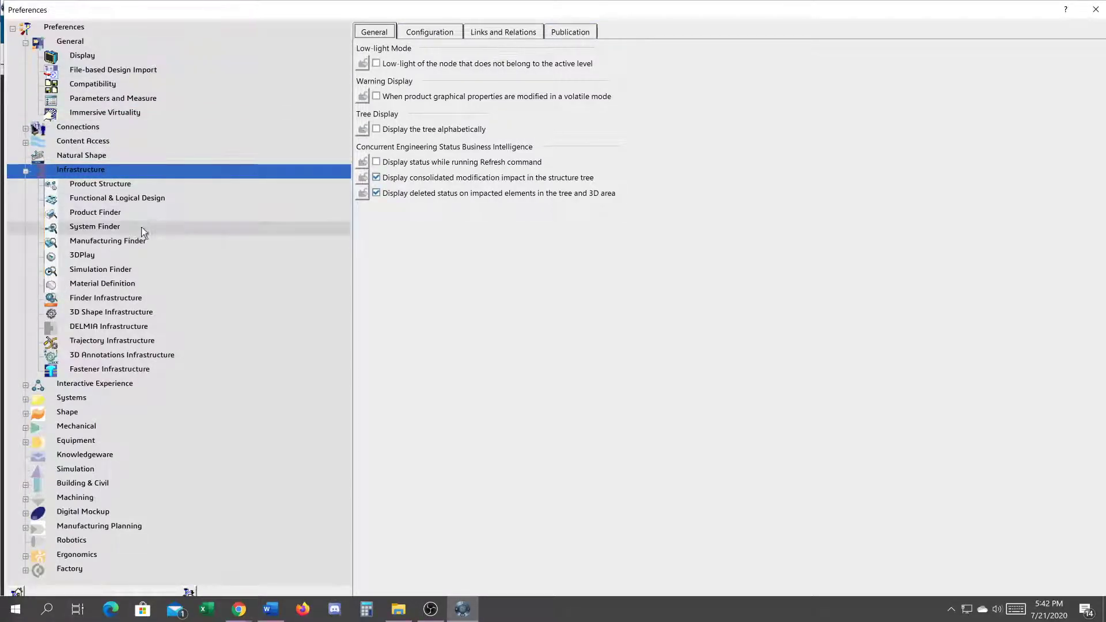
click(120, 314)
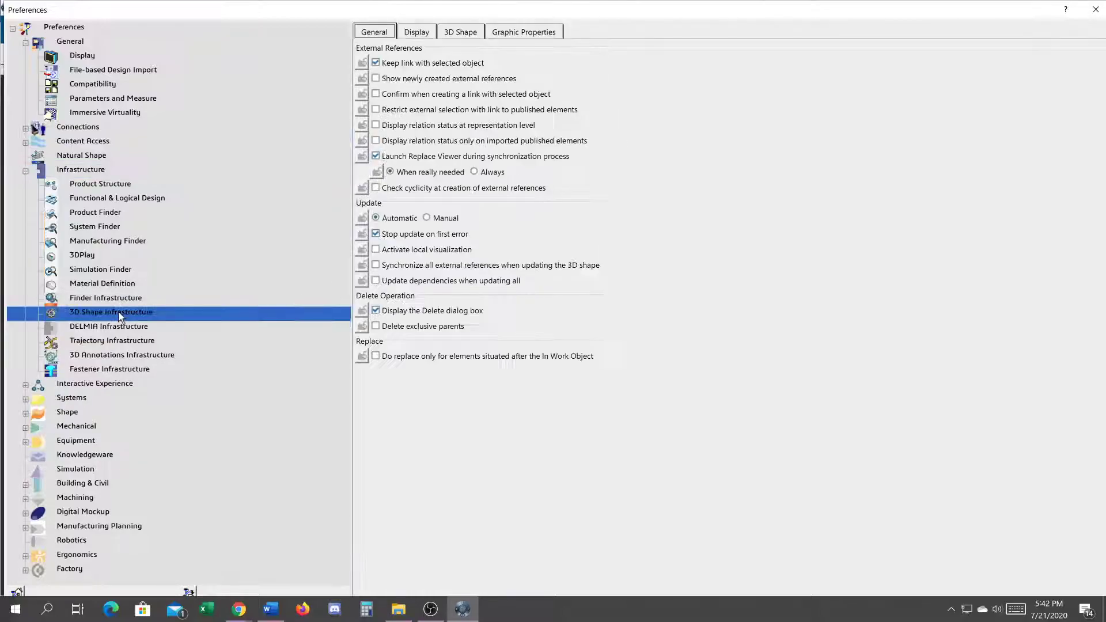
click(412, 33)
click(407, 81)
click(400, 95)
click(392, 111)
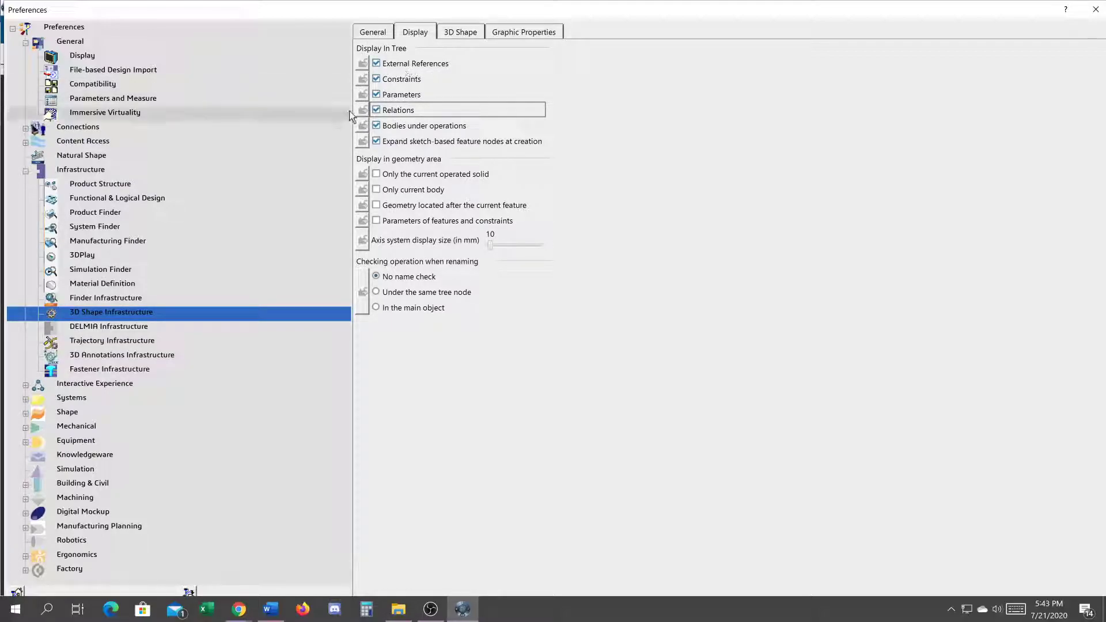
Step: Review the 3D Shape creation and hybrid design settings of the 3D Shape Infrastructure, and accept the preferences
click(454, 33)
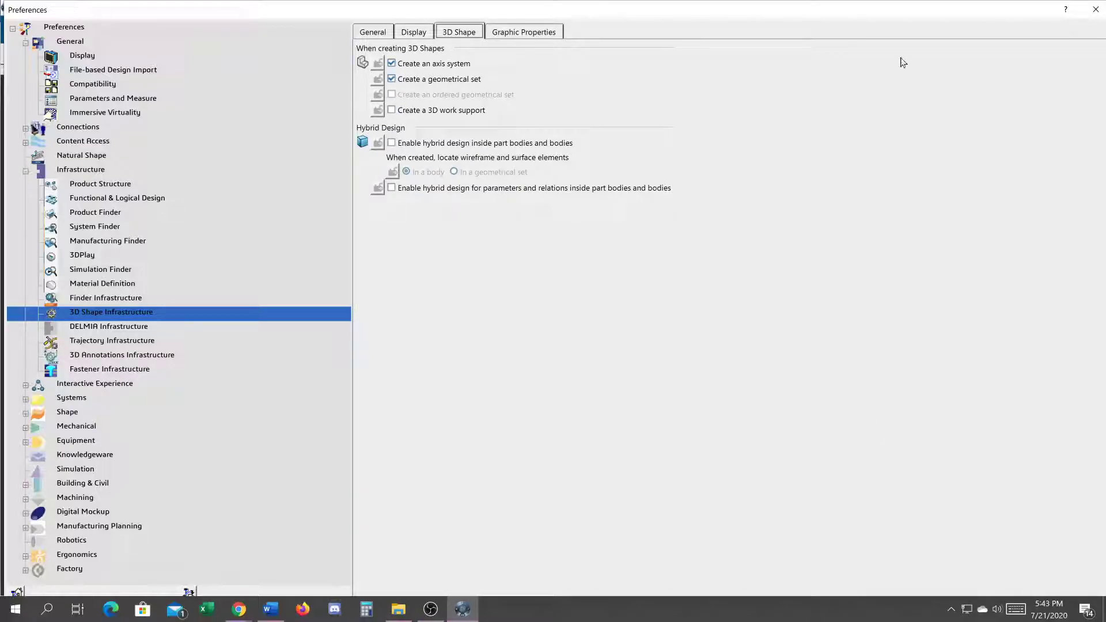
drag(884, 16, 844, 5)
click(1012, 583)
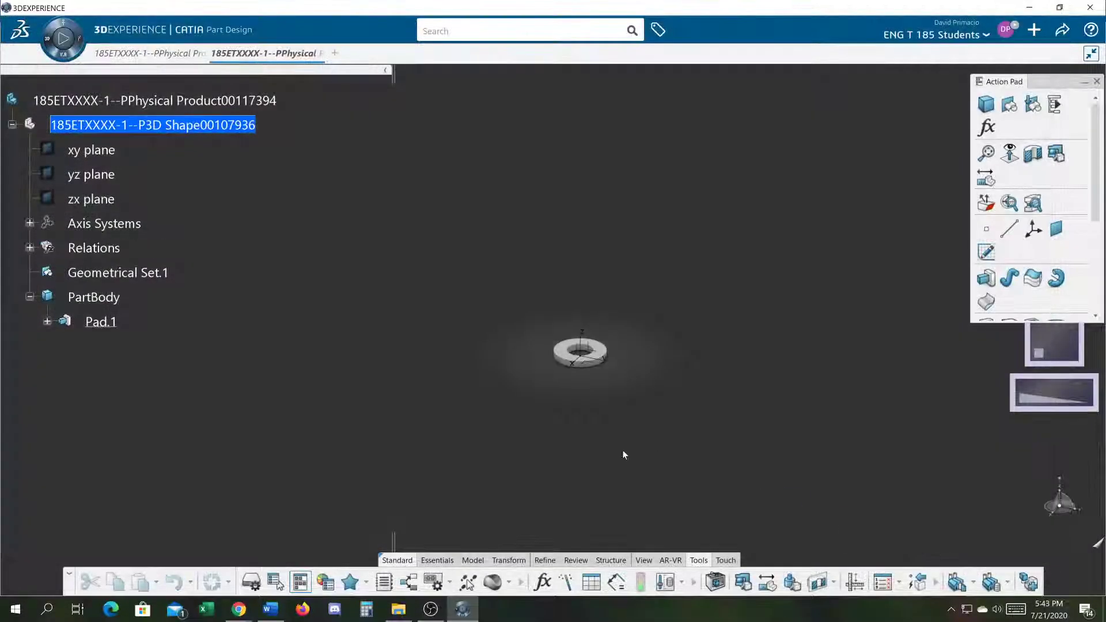
Step: Expand Relations in the tree, open its design table and apply configuration row 7 with od 1.0000in, id 0.8750in and thick 0.0625in
click(29, 249)
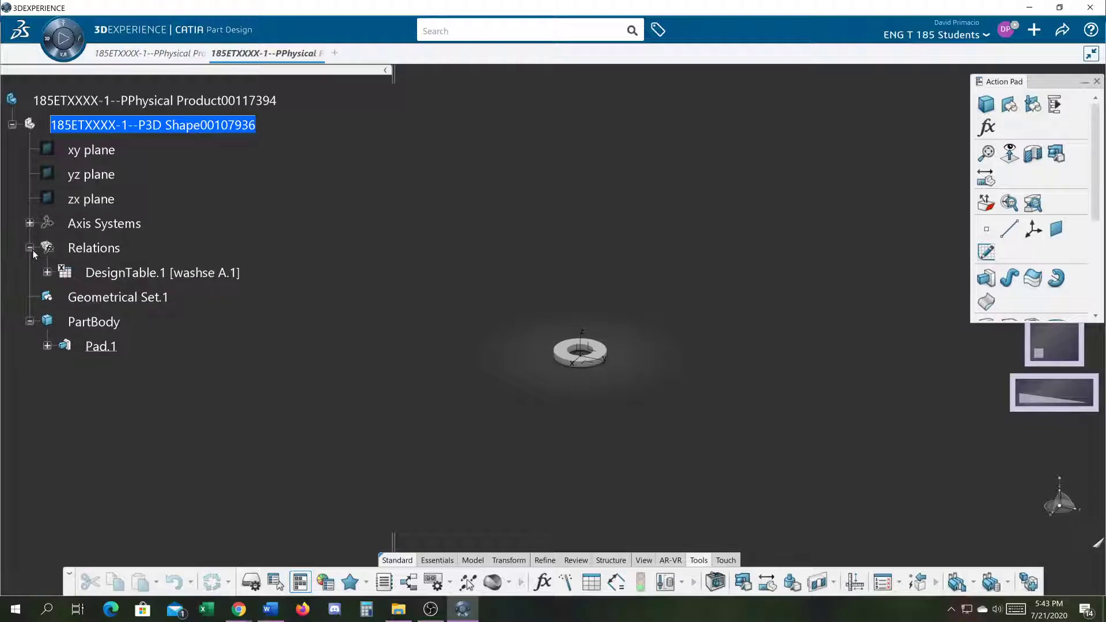
click(171, 277)
double_click(171, 276)
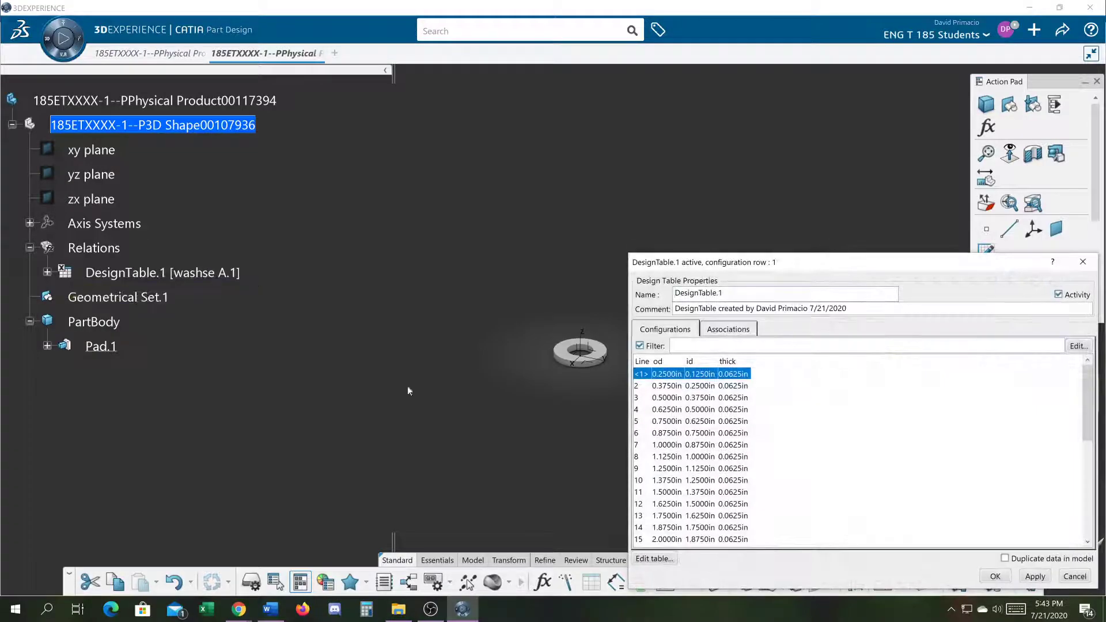
click(721, 444)
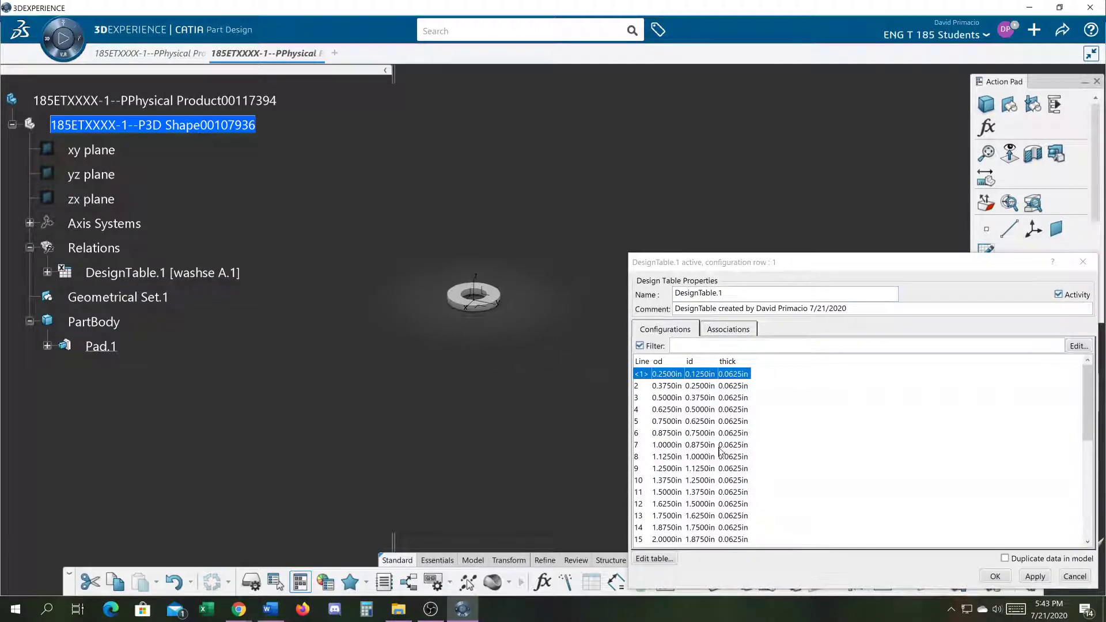
key(Return)
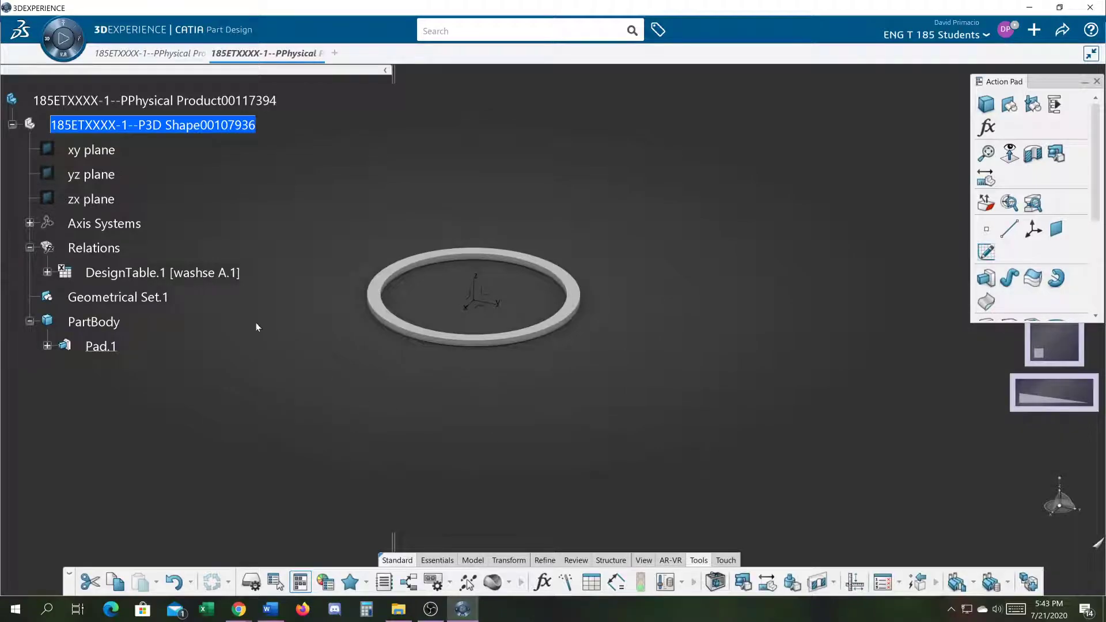
Step: Reopen the washer's design table and choose configuration row 13 with od 1.7500in, id 1.6250in and thick 0.0625in
double_click(191, 277)
click(704, 516)
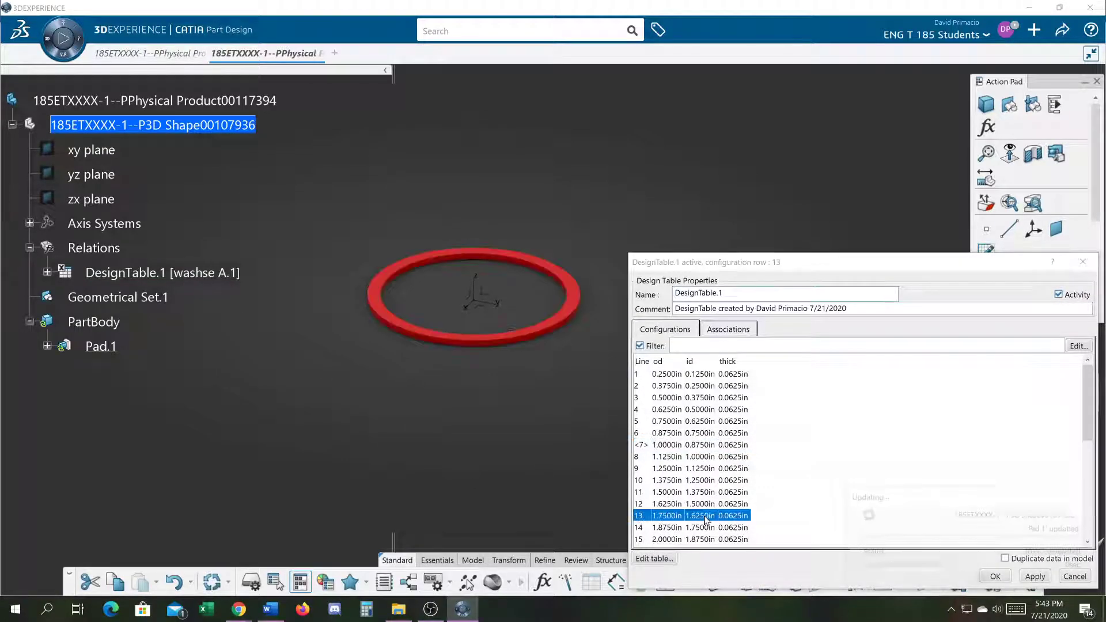
Step: Apply design table configuration 13 to the washer, followed by configuration 14
key(Return)
double_click(205, 279)
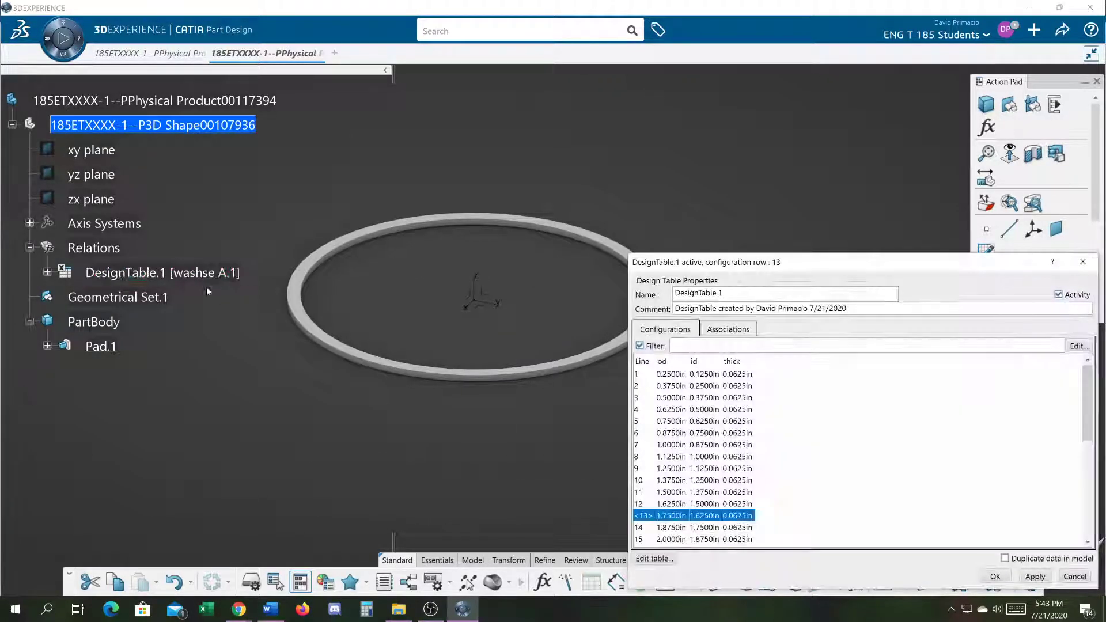
click(677, 528)
key(Return)
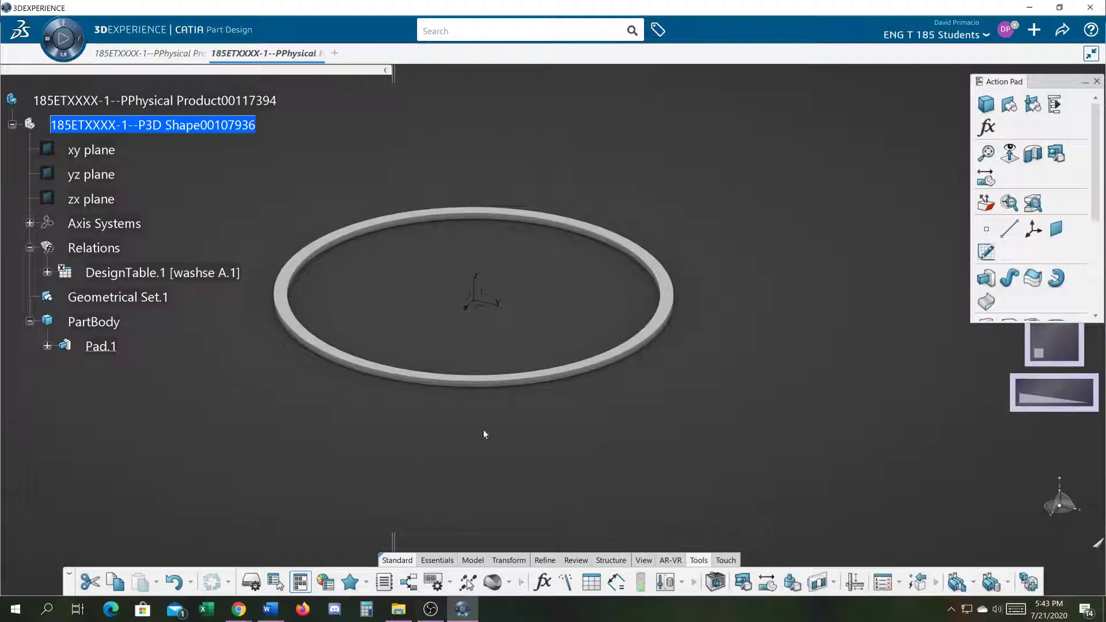
Step: Switch the washer to design table configuration 1 and after that to configuration 4
double_click(169, 279)
click(682, 378)
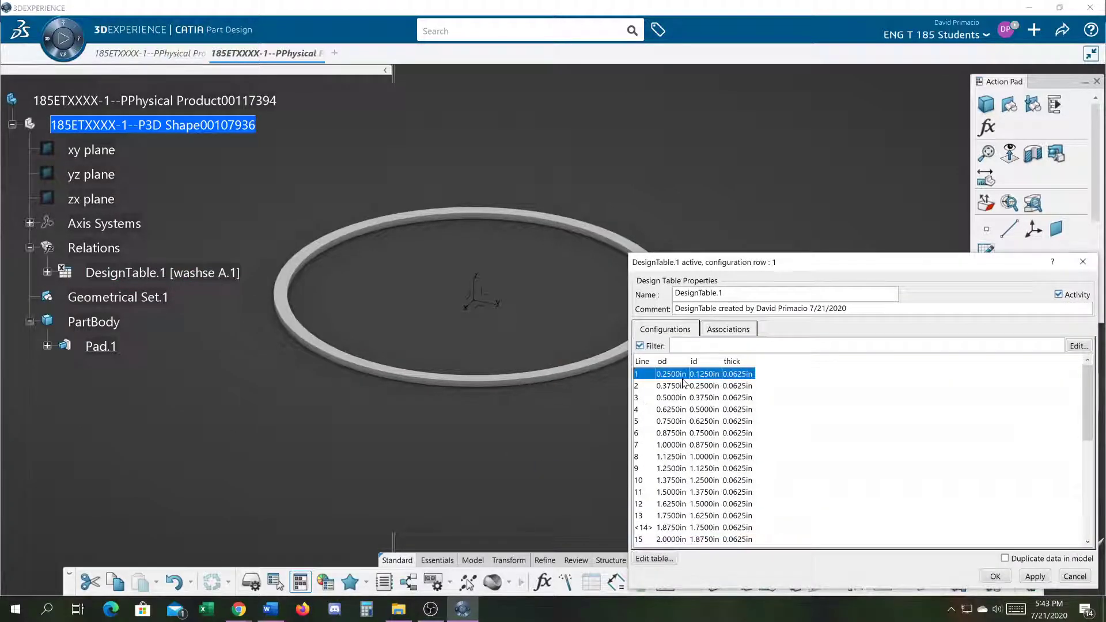
click(1044, 582)
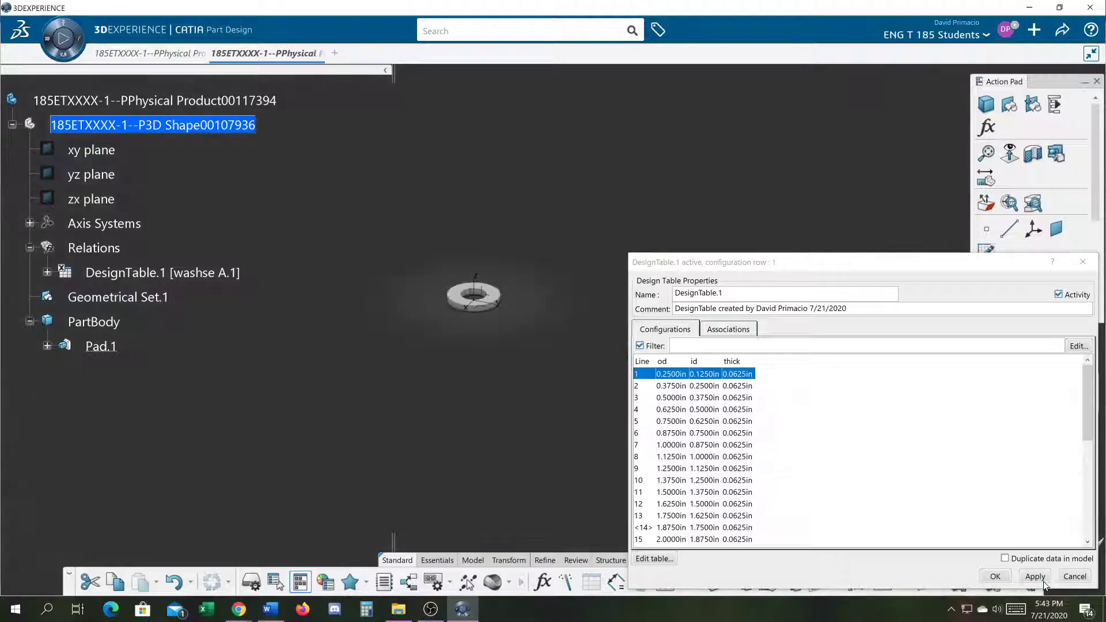
click(686, 412)
key(Return)
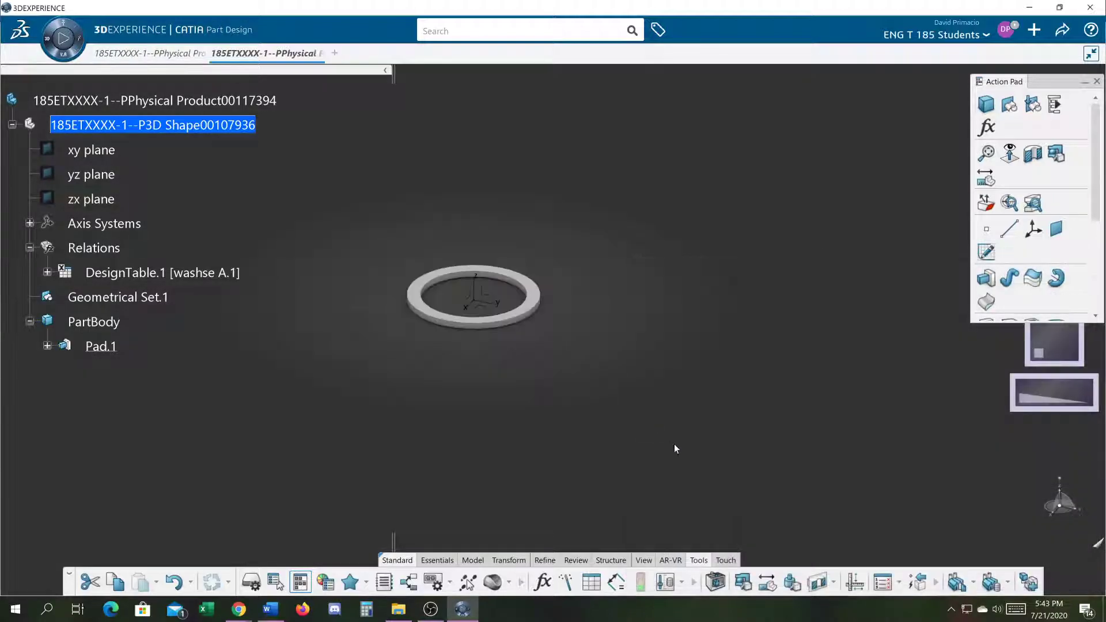
Step: Apply design table configuration 27 with 1.375 in outer diameter, 1.25 in inner diameter and 0.125 in thickness
double_click(124, 276)
click(700, 492)
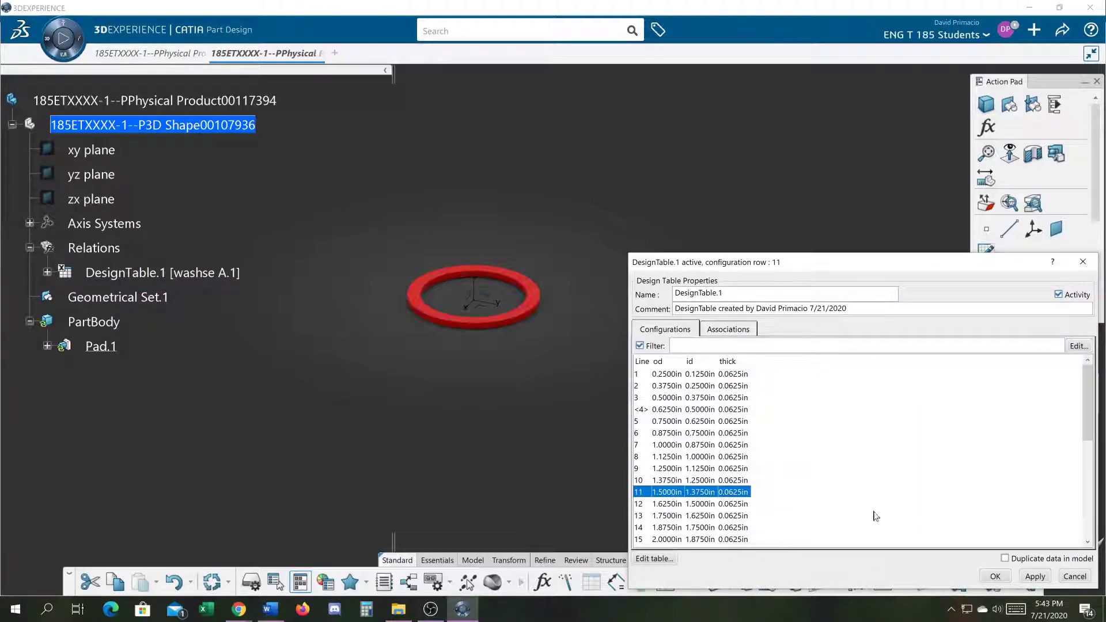
click(1083, 491)
click(671, 502)
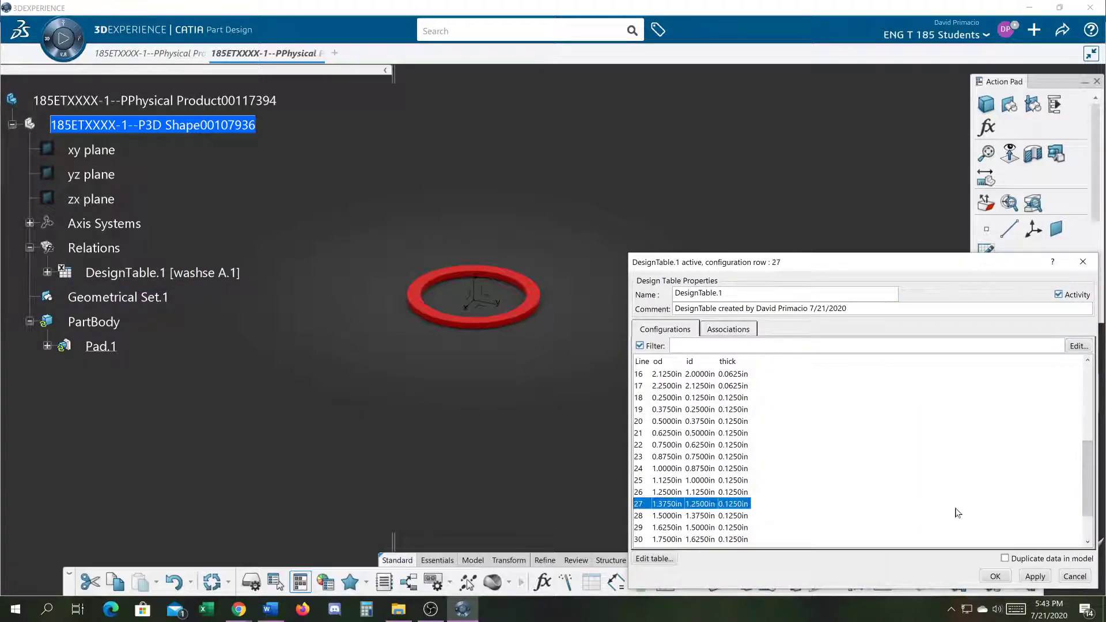
click(1031, 578)
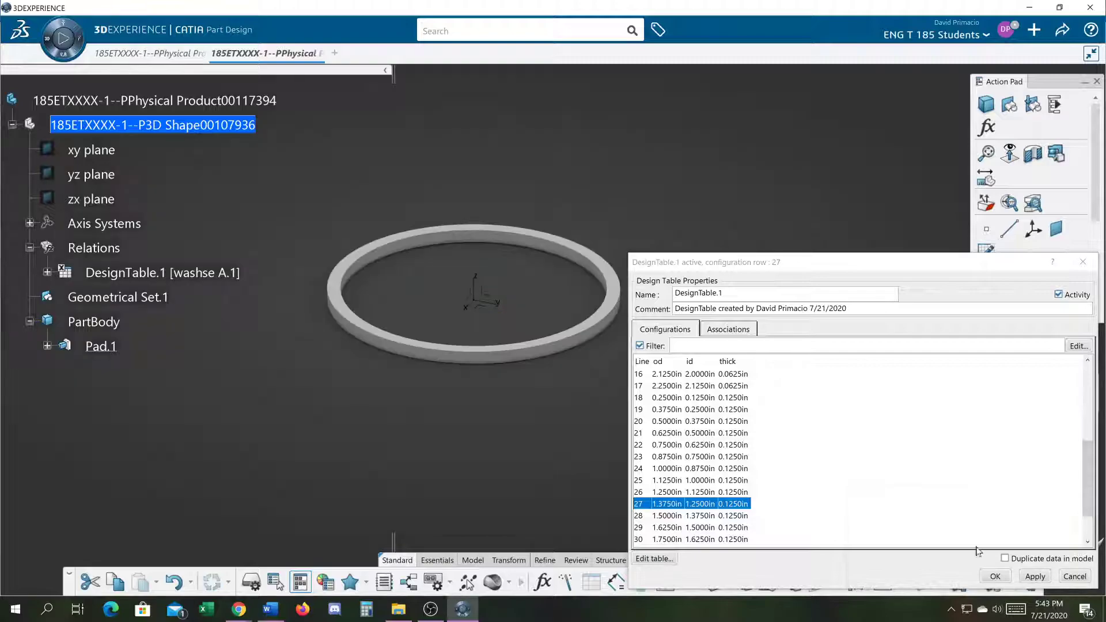
Step: Apply design table configuration 16 with 2.125 in outer diameter, 2 in inner diameter and 0.0625 in thickness, and close the design table
click(668, 375)
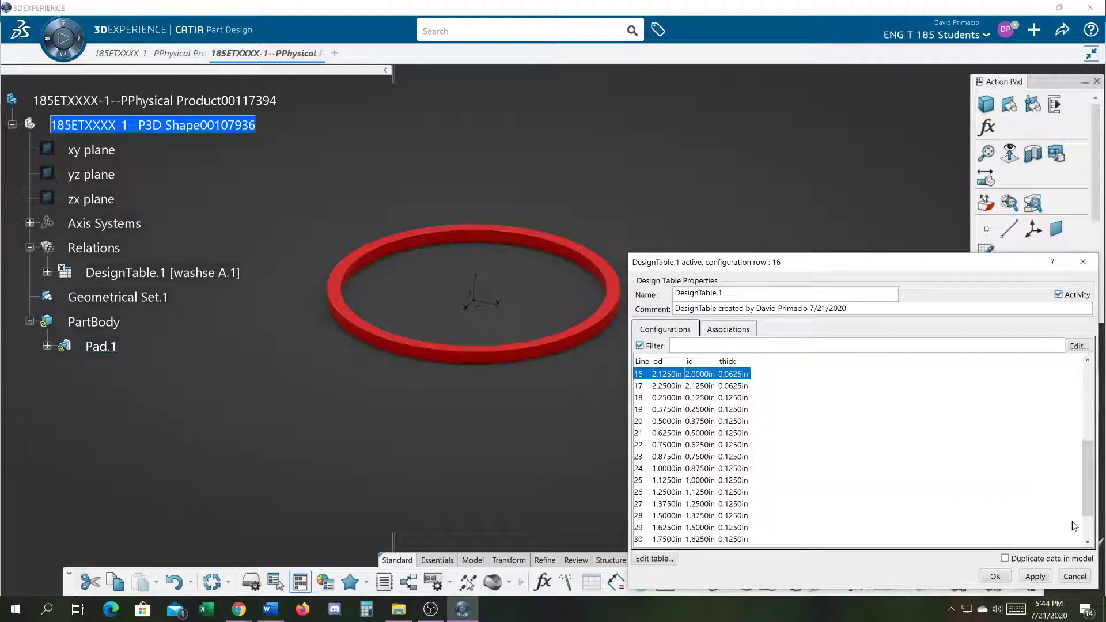
click(1085, 521)
drag(1085, 521, 1065, 402)
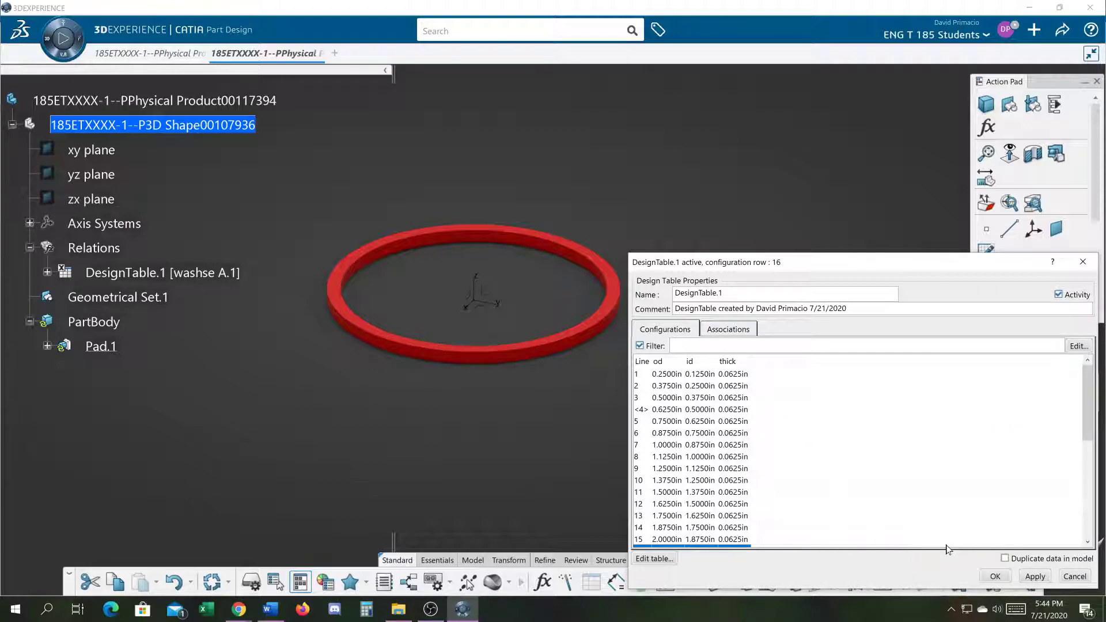
click(1086, 495)
drag(1086, 496, 1082, 532)
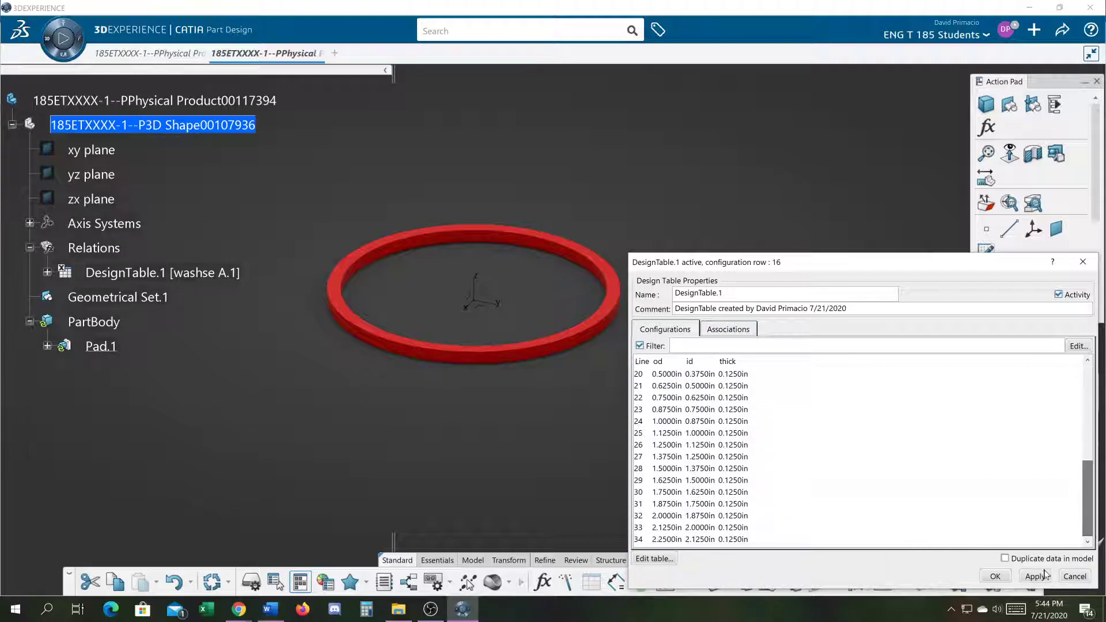
click(1034, 577)
click(992, 577)
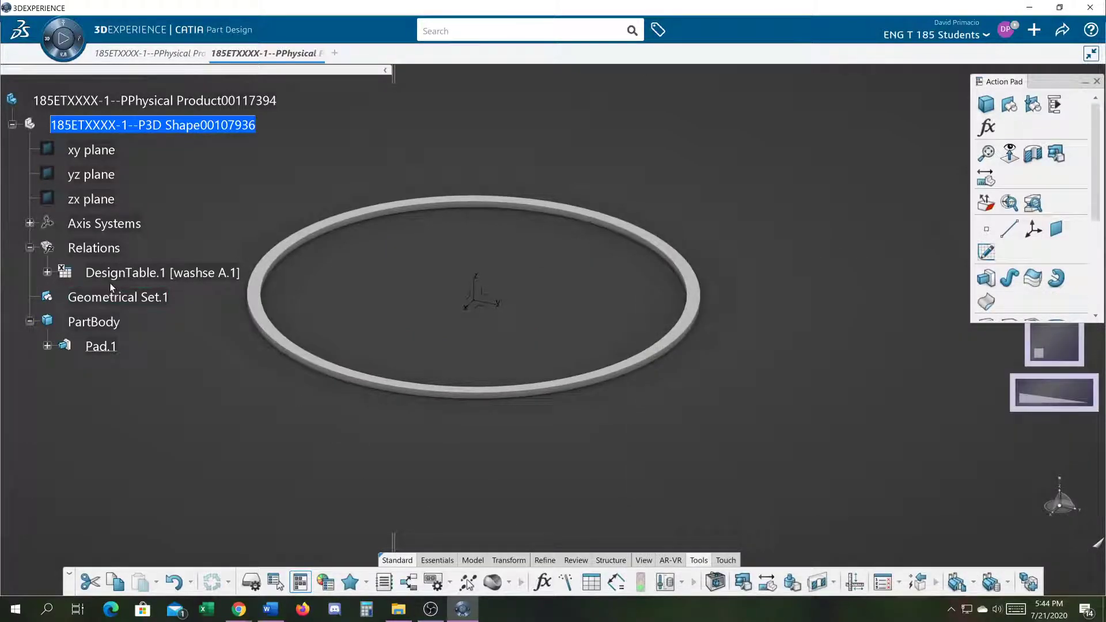
Step: Open the design table's source spreadsheet for editing in Excel and insert an empty column before the OD column
double_click(122, 272)
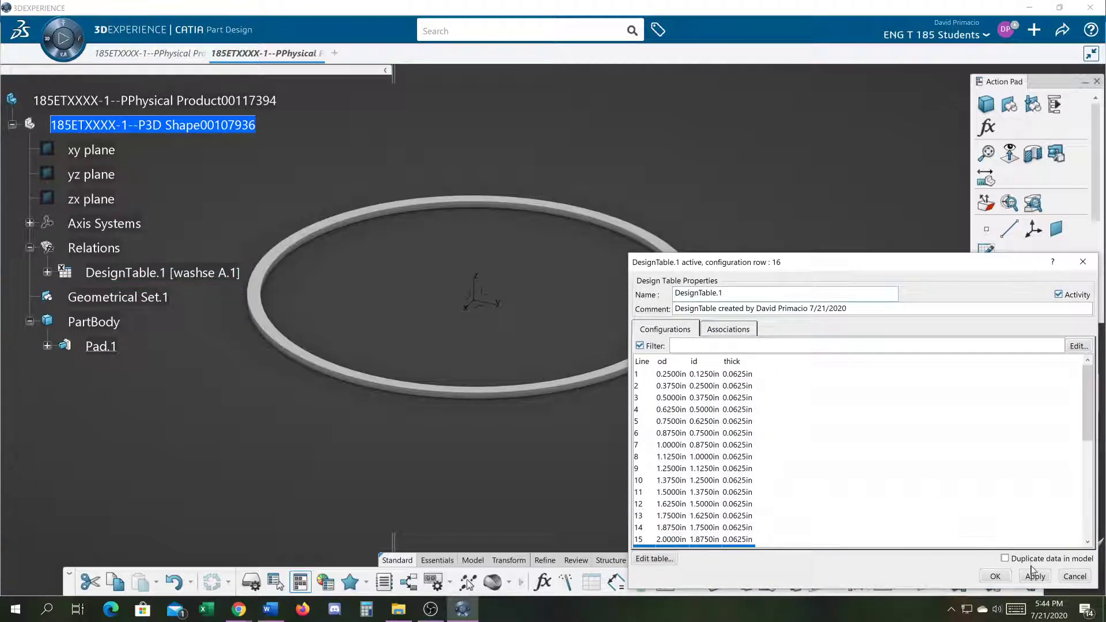
drag(866, 263, 744, 142)
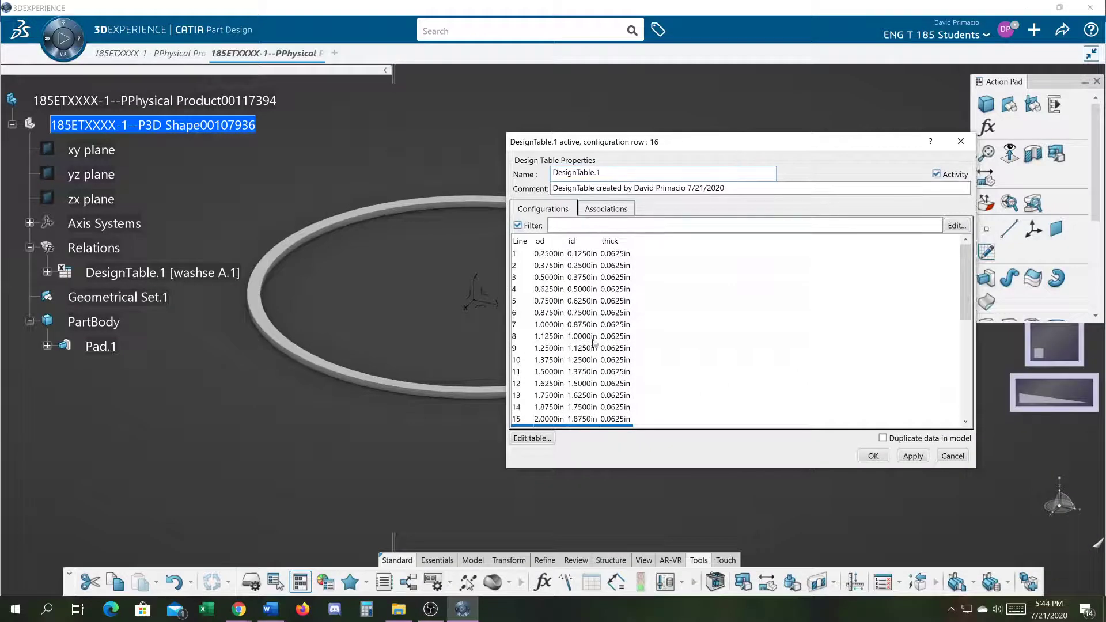
click(534, 439)
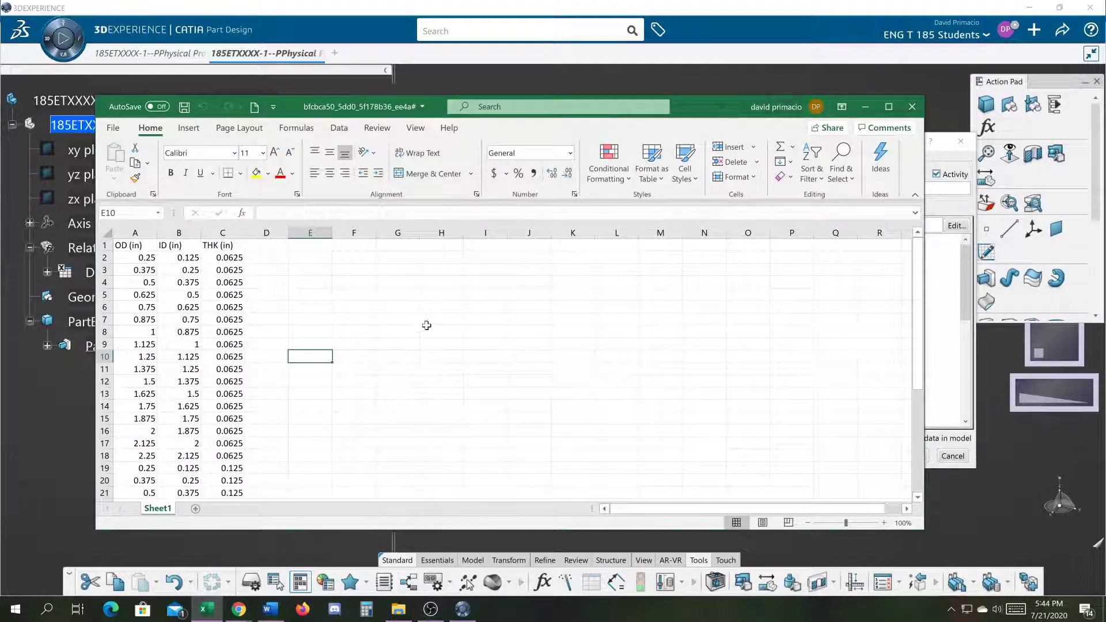
click(135, 233)
right_click(137, 235)
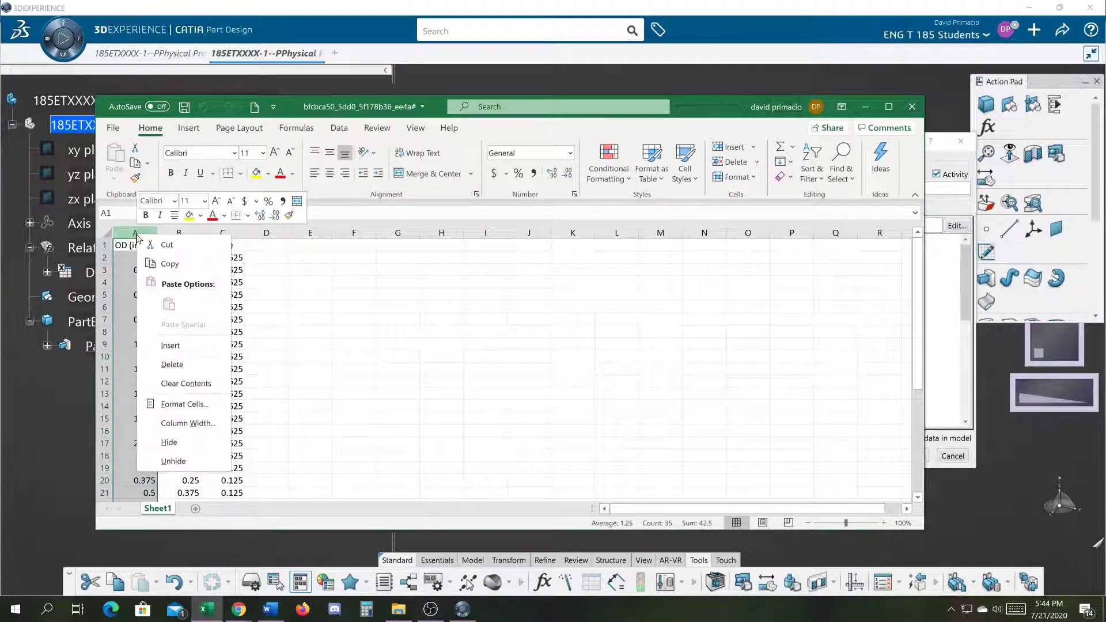
click(153, 346)
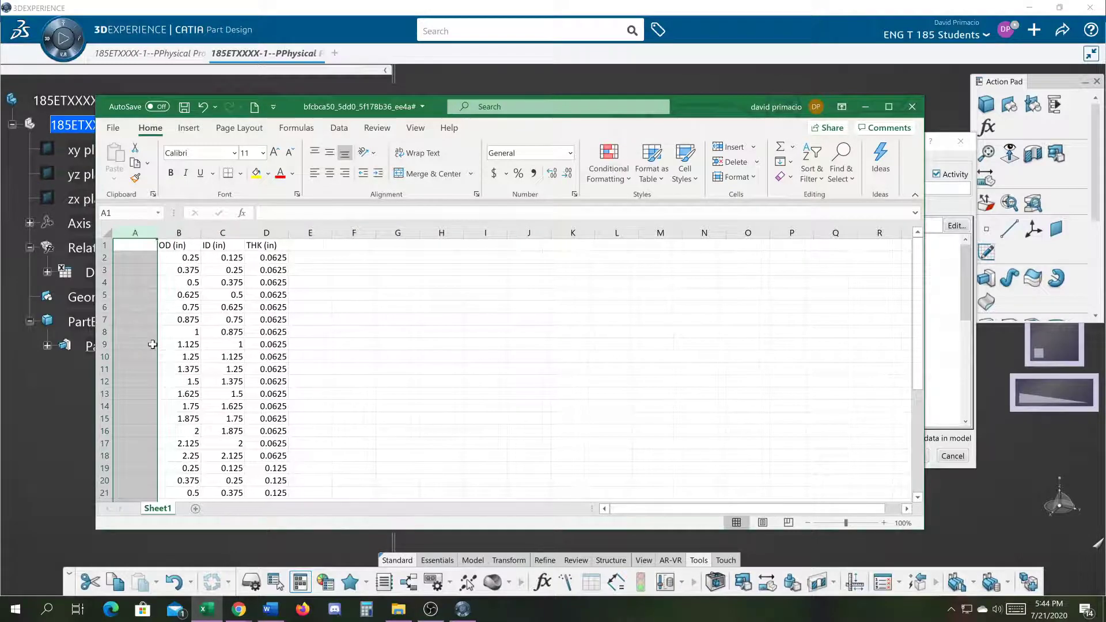
Step: Enter the header Part No in cell A1 of the new column
click(121, 257)
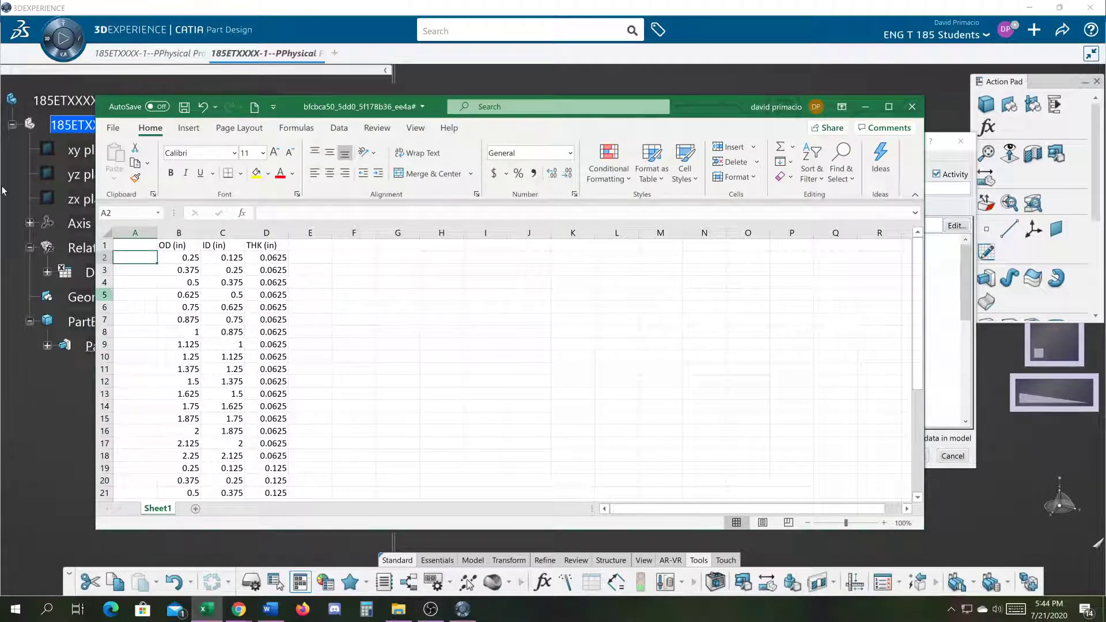
key(Up)
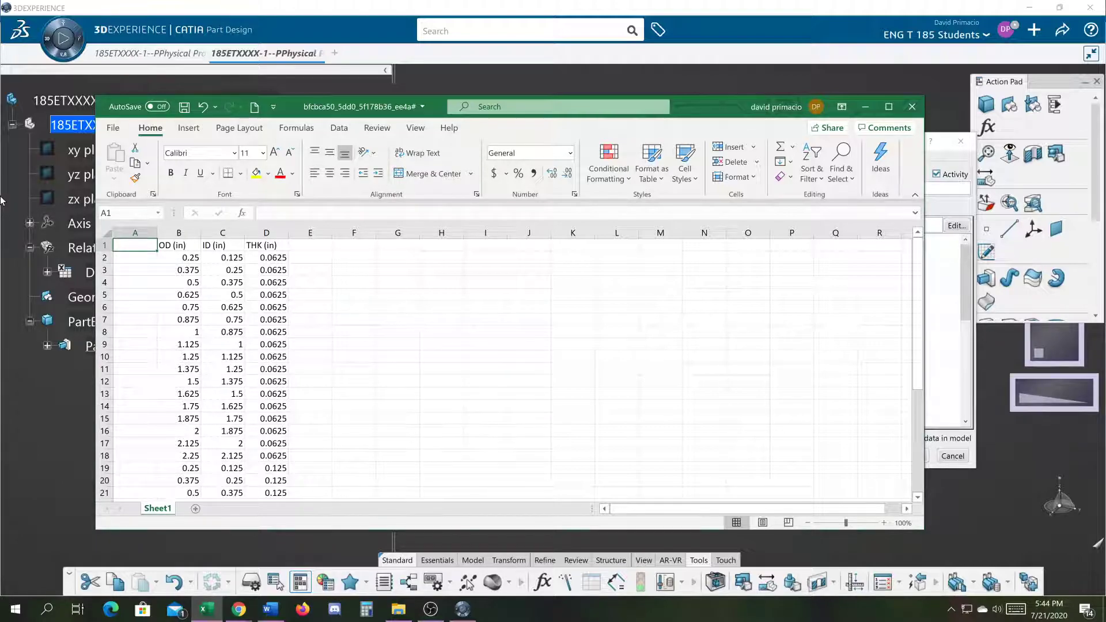
text(P)
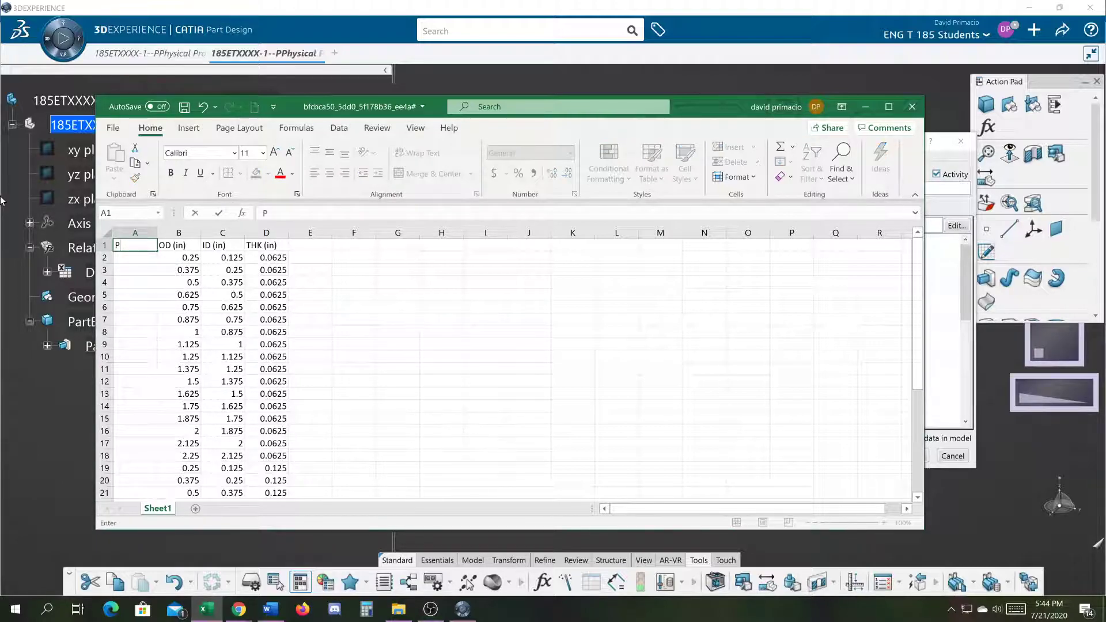
text(art No)
key(Return)
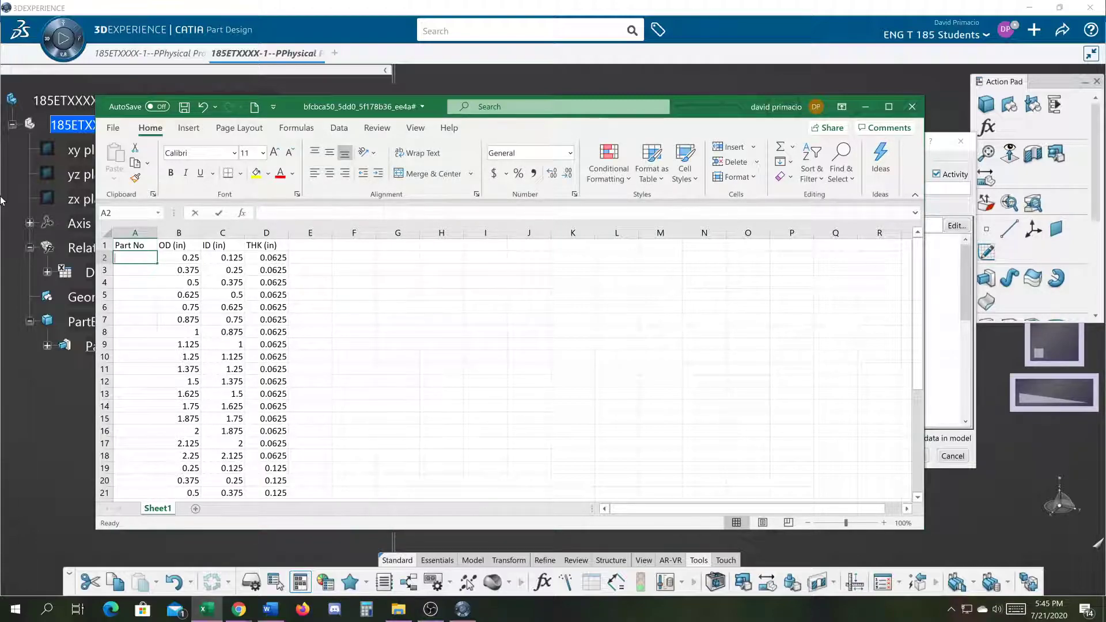
Step: Enter Washer-1 in cell A2 and fill the numbered series down to row 24
text(Washer)
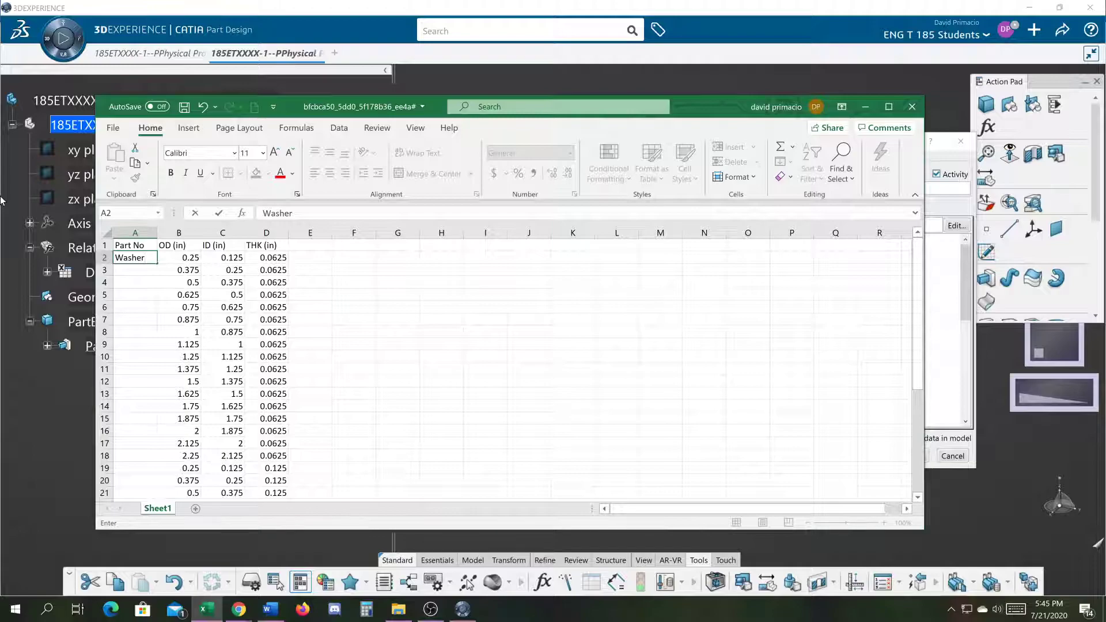
text(-1)
key(ctrl+Return)
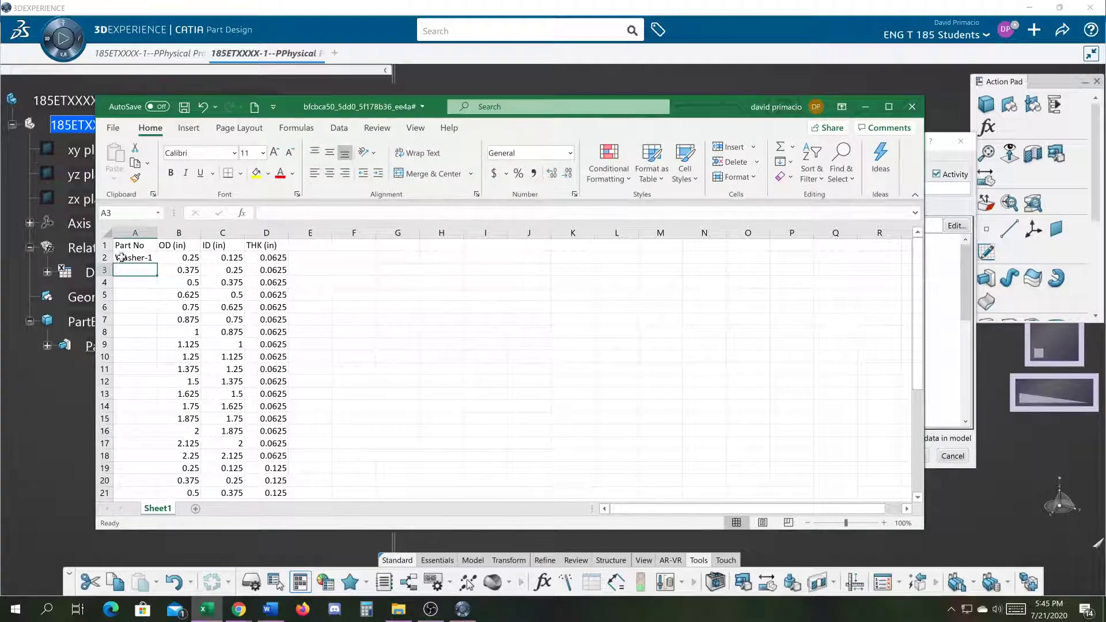
drag(156, 263, 156, 487)
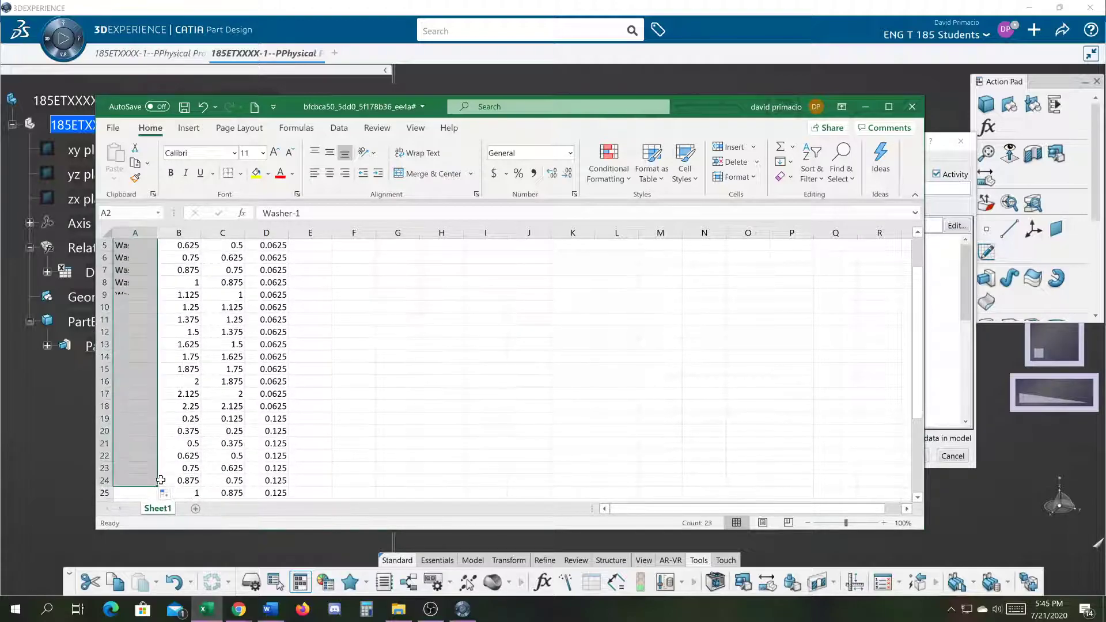
click(142, 392)
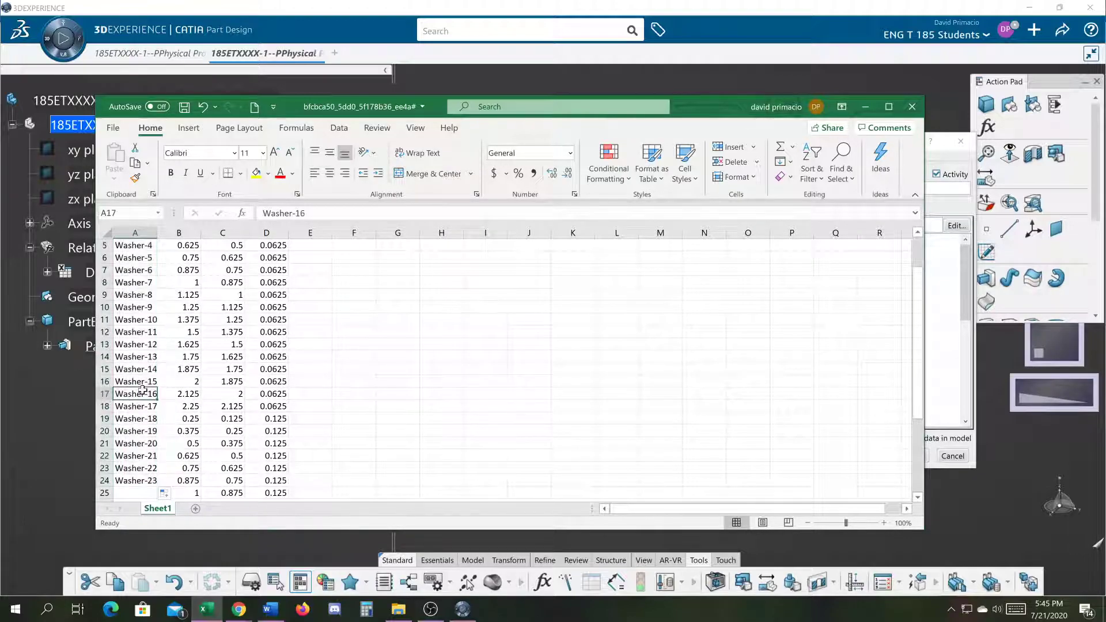
scroll(142, 390, up, 2)
key(ctrl+Down)
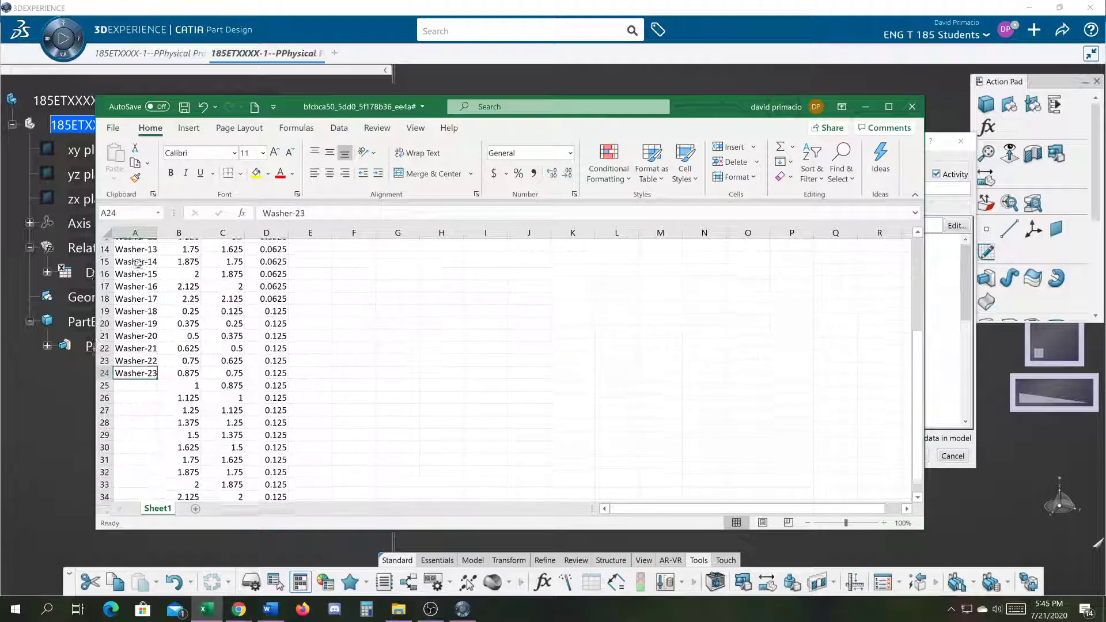
scroll(134, 284, up, 5)
Step: Replace the part number in cell A2 with 185ETXXXX-1 and autofit the width of column A
click(127, 259)
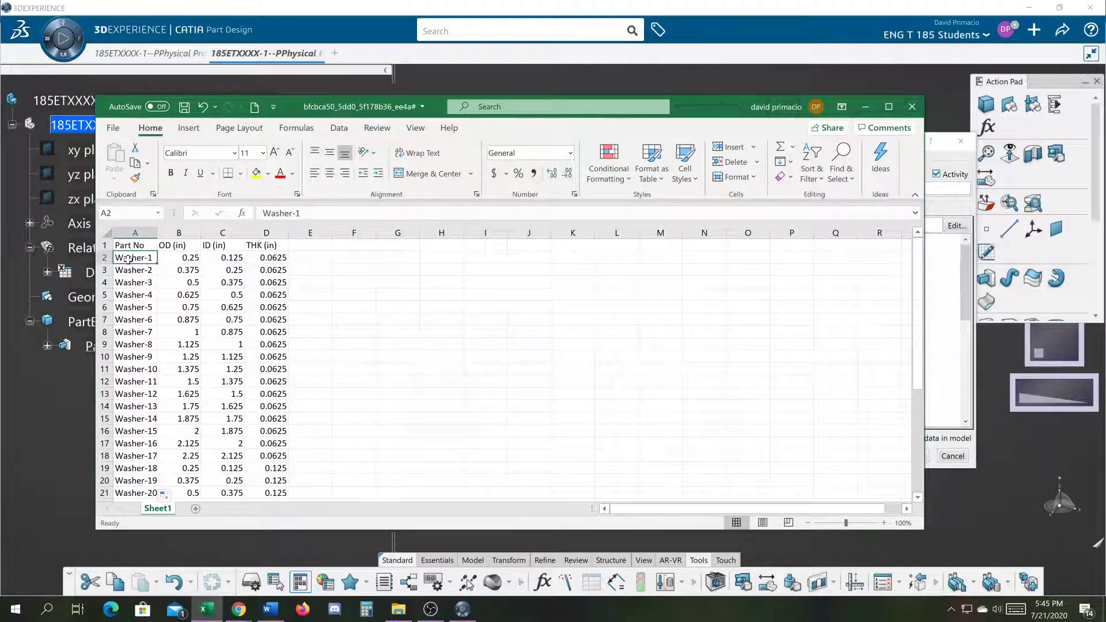
drag(301, 213, 199, 211)
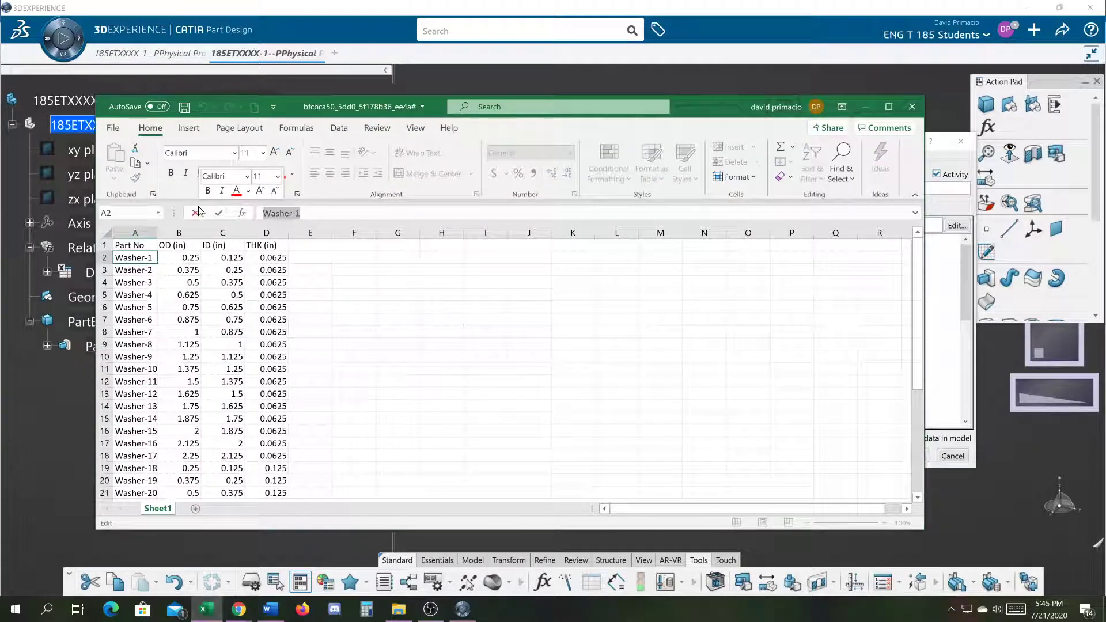
text(185)
key(Caps_Lock)
text(ET)
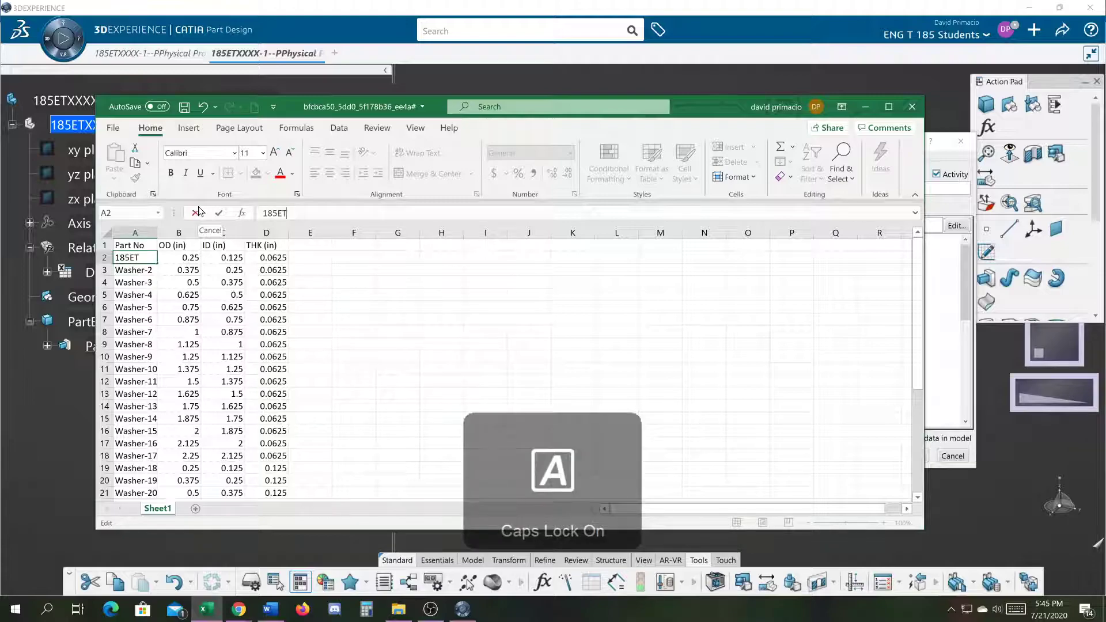
text(XXX)
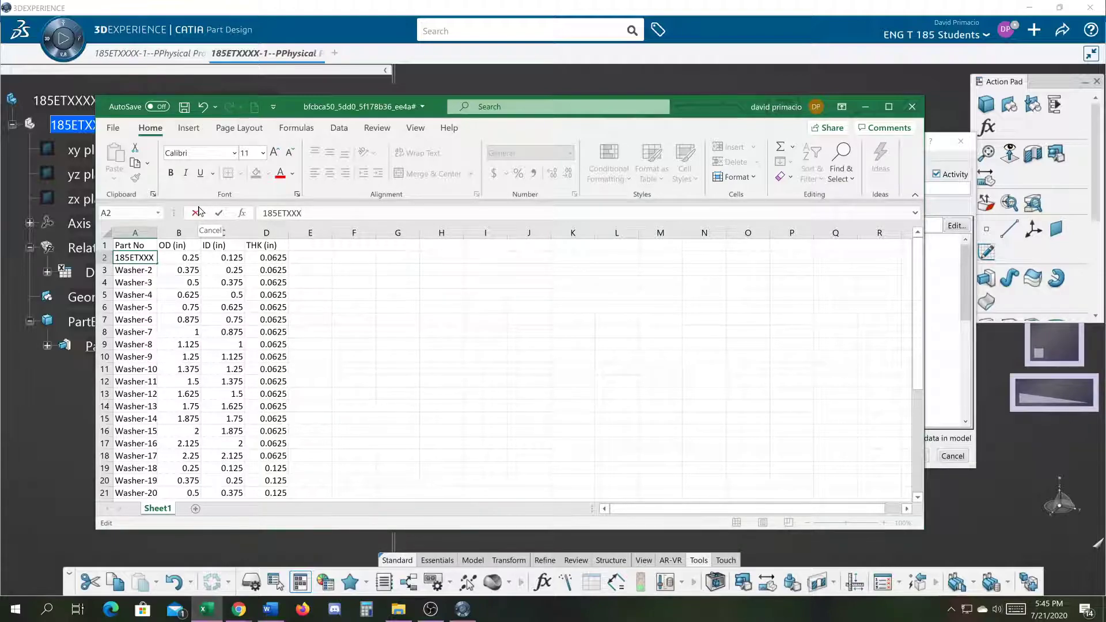
text(X)
key(Return)
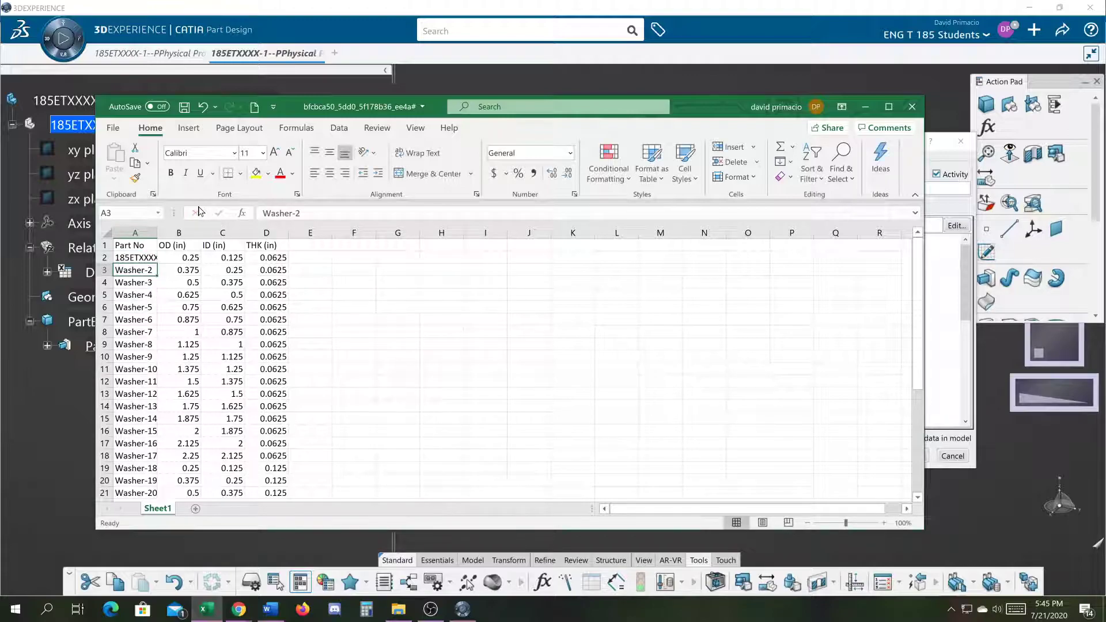
double_click(158, 233)
Step: Fill the part number series from A2 down to A35, ending at 185ETXXXX-34, and autofit column A again
click(151, 259)
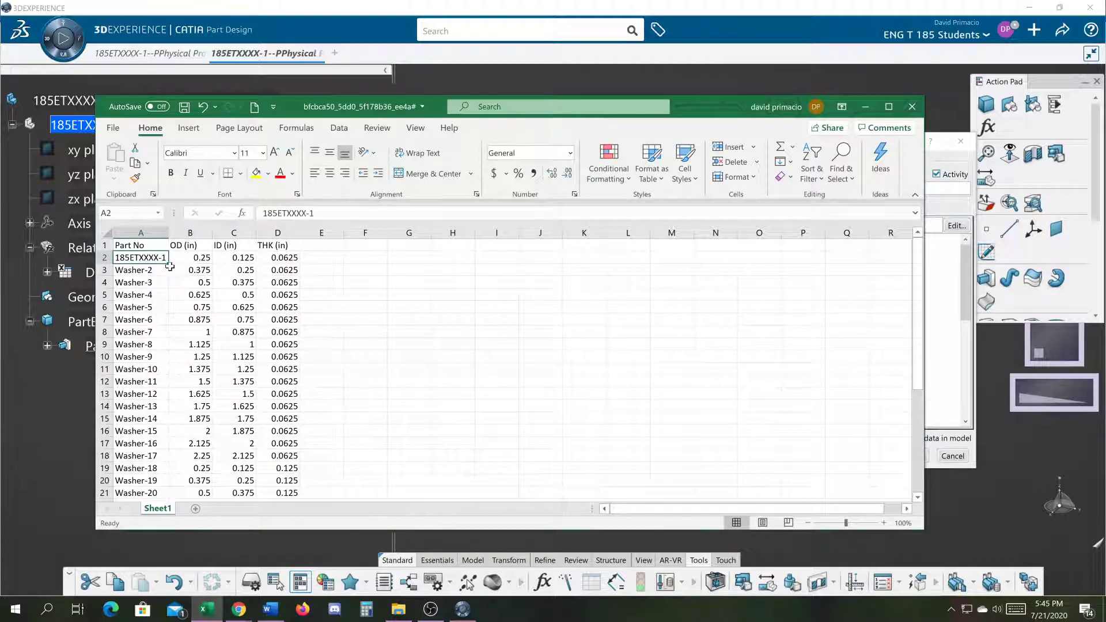
drag(170, 267, 175, 471)
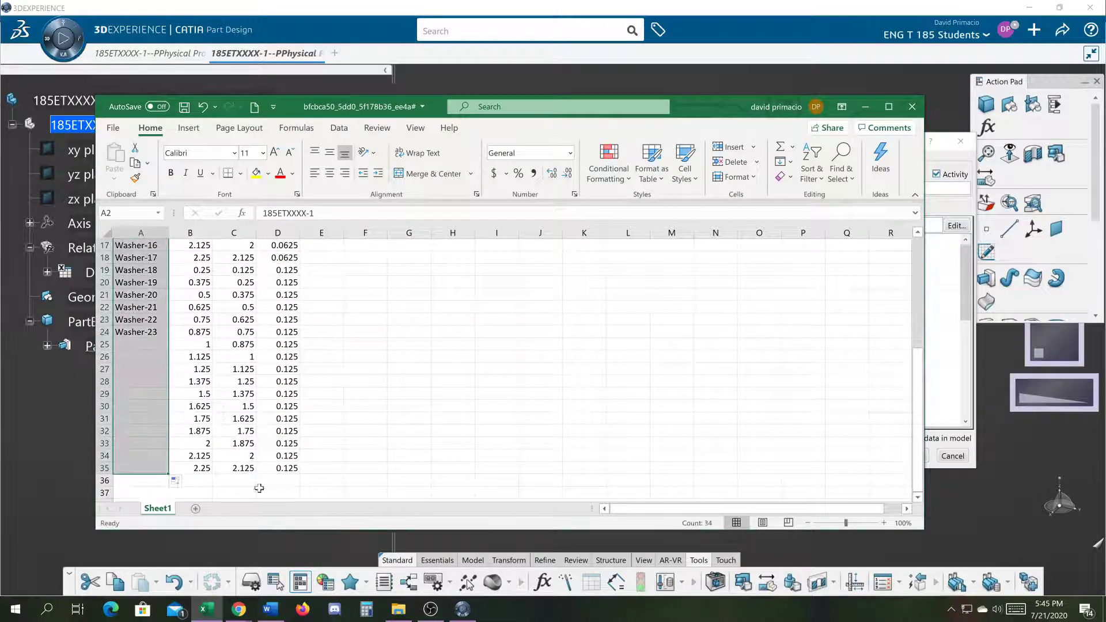
click(497, 394)
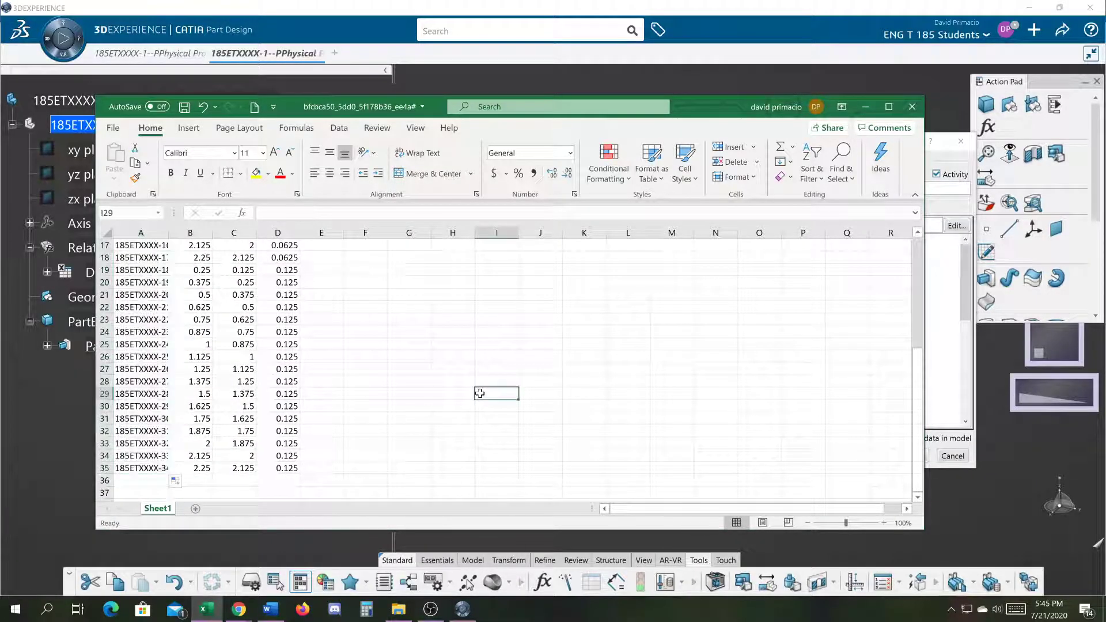
double_click(171, 231)
click(383, 358)
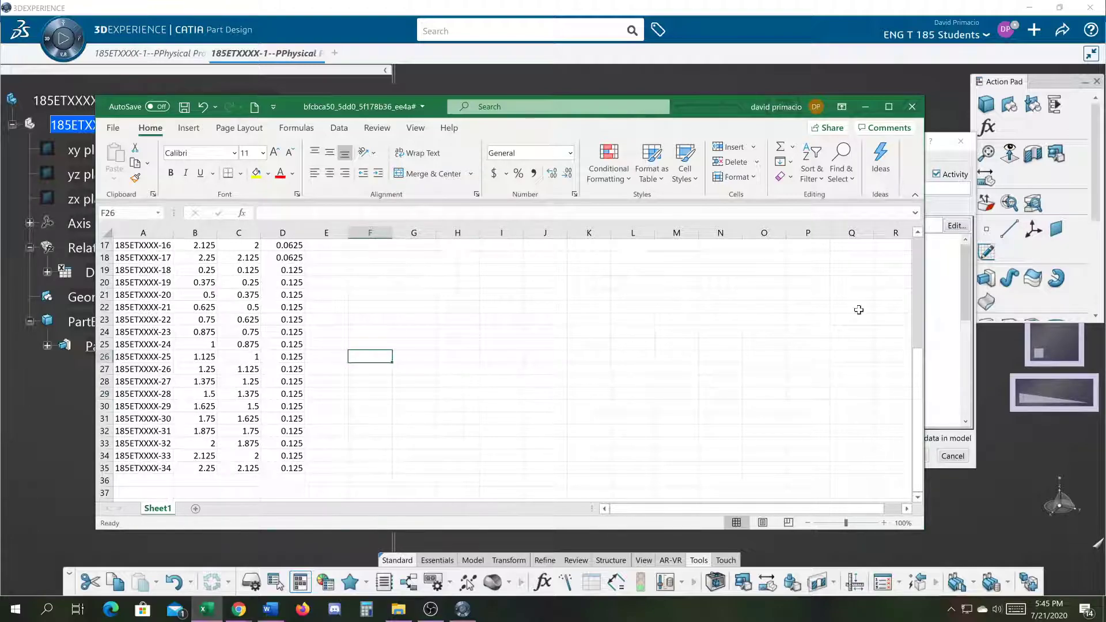
Step: Close the design table workbook with its changes saved and dismiss the synchronization report in CATIA
drag(917, 353, 911, 248)
click(572, 283)
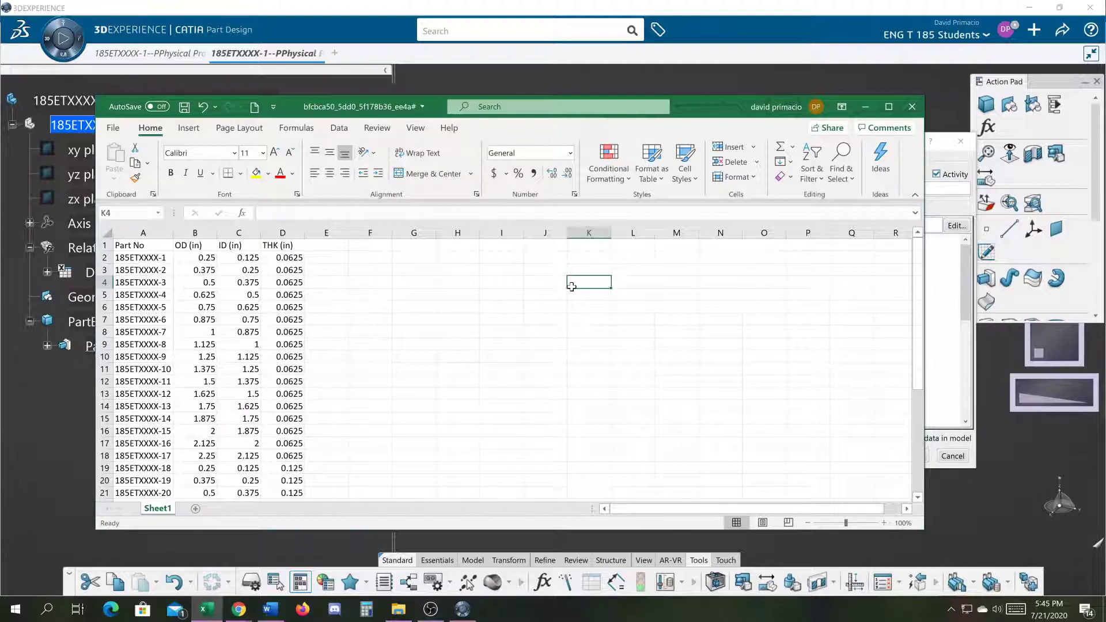
click(912, 110)
click(495, 327)
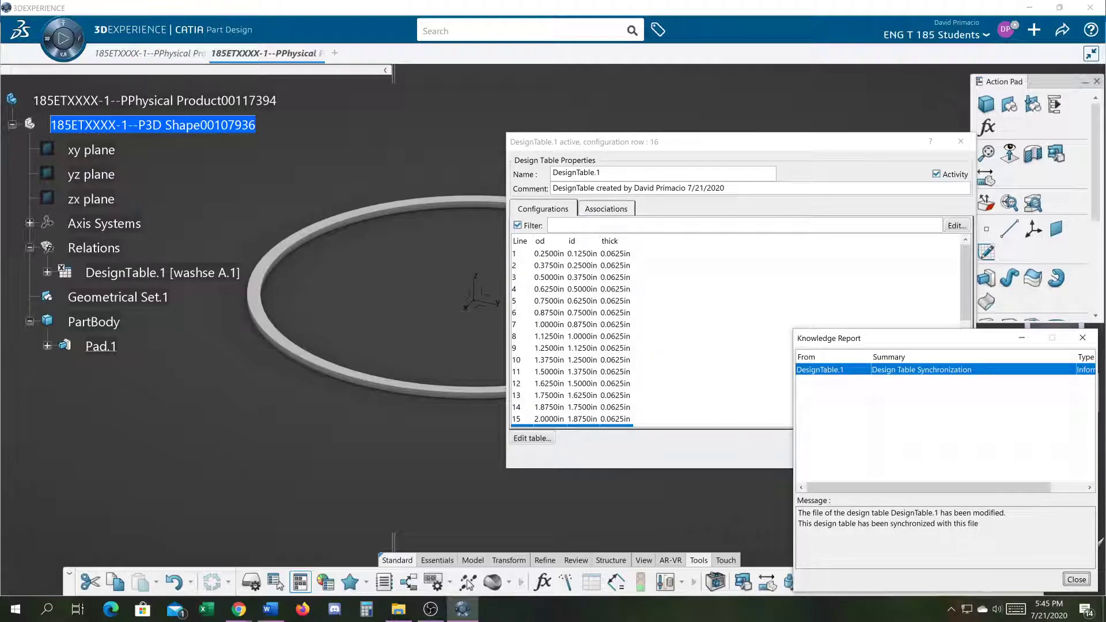
click(1075, 580)
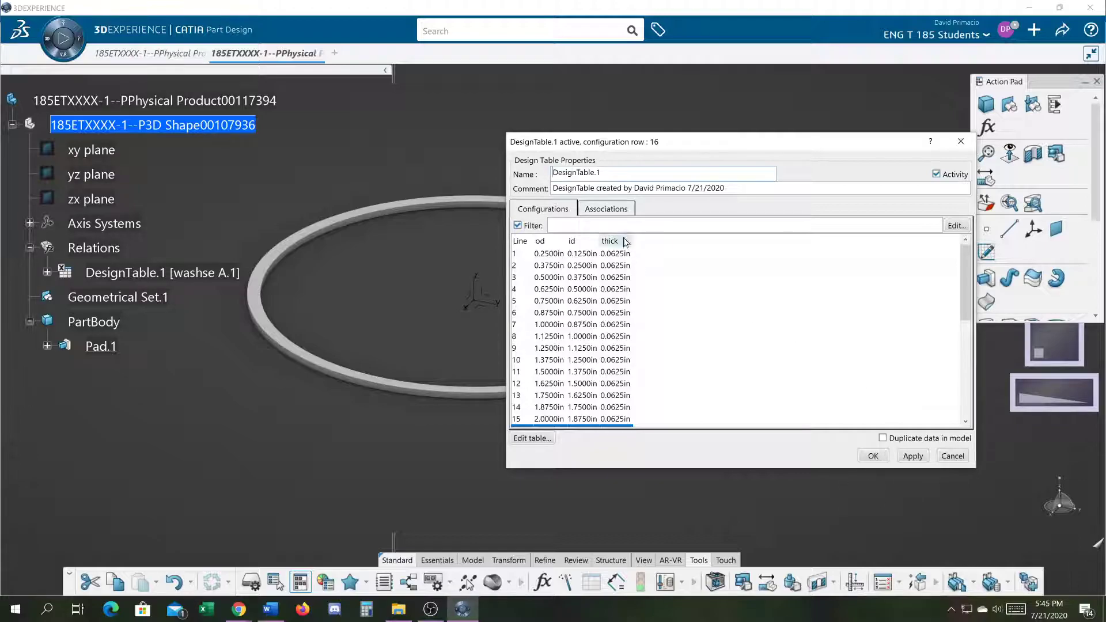
Step: Examine the design table's associations for a parameter that could match the Part No column, and close the table
click(610, 214)
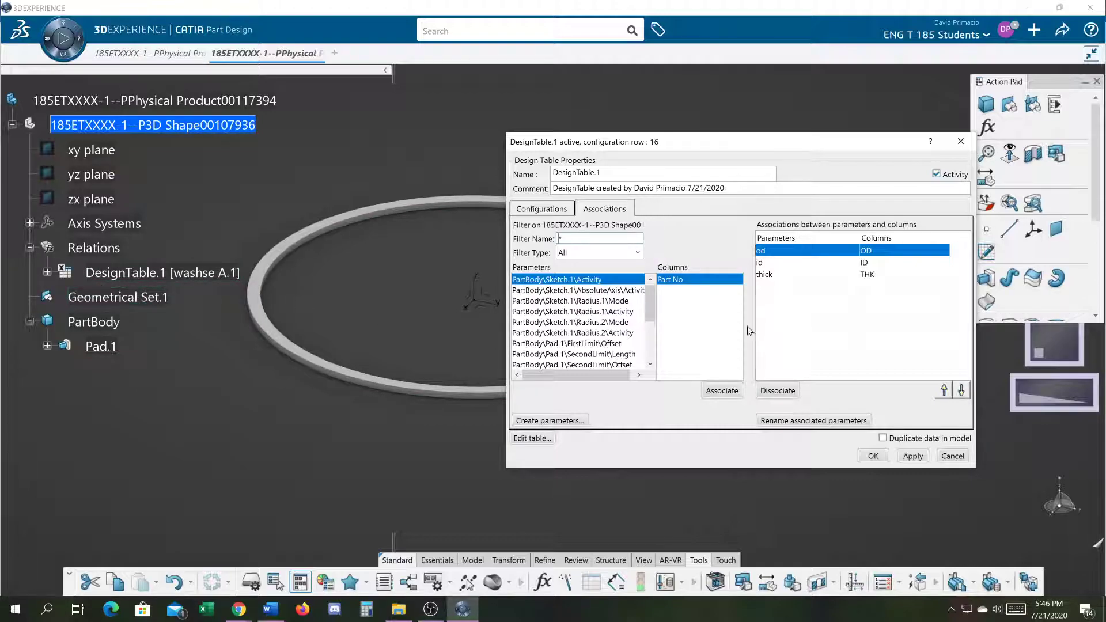
mouse_move(653, 314)
mouse_down()
mouse_move(654, 370)
mouse_move(652, 296)
mouse_up()
click(872, 457)
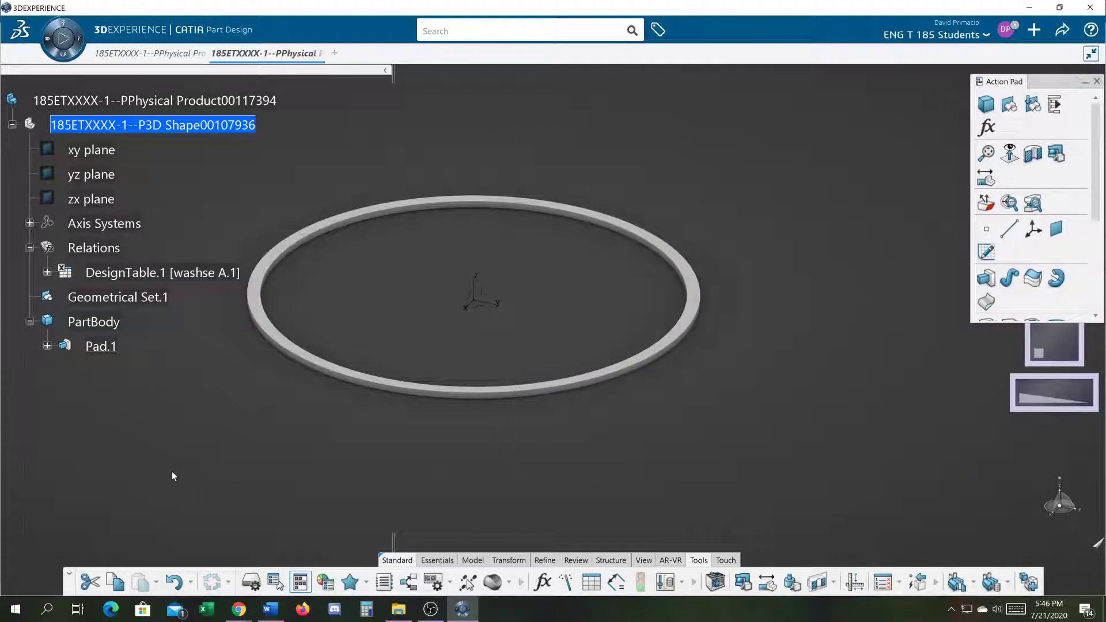
middle_drag(314, 417, 433, 423)
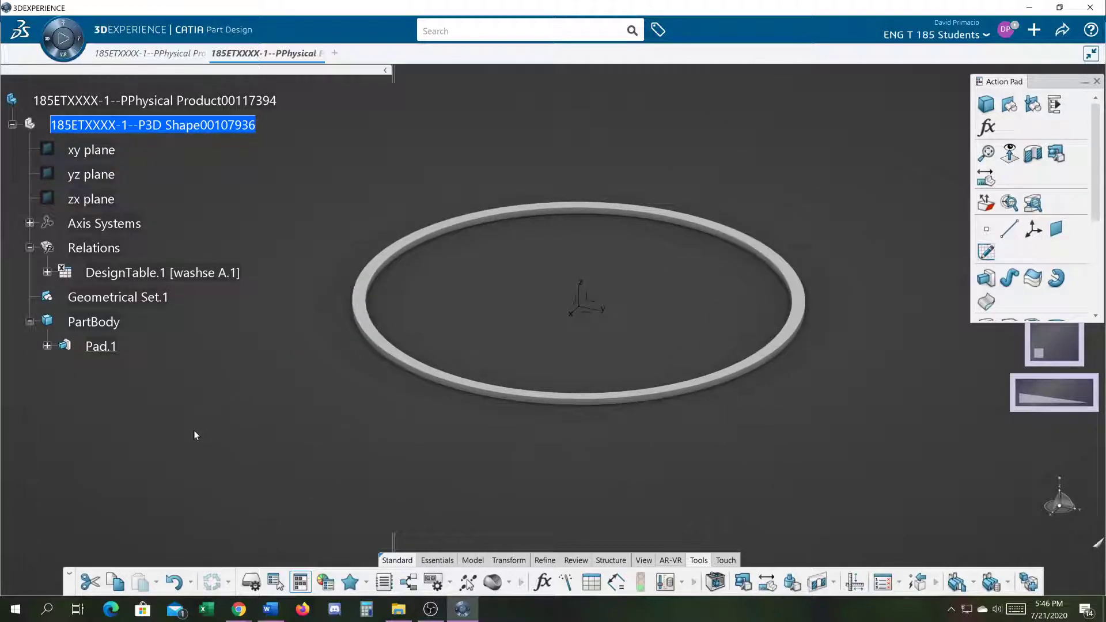
Step: Open the Formulas editor and try to enter an integer type for a new parameter
click(986, 128)
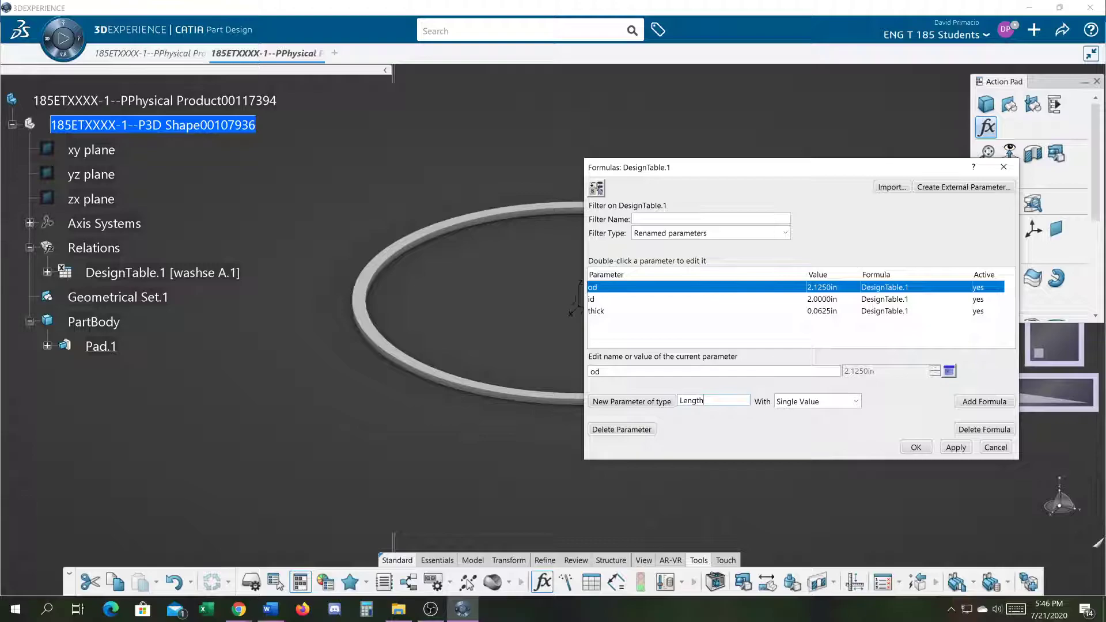
double_click(699, 401)
text(iN)
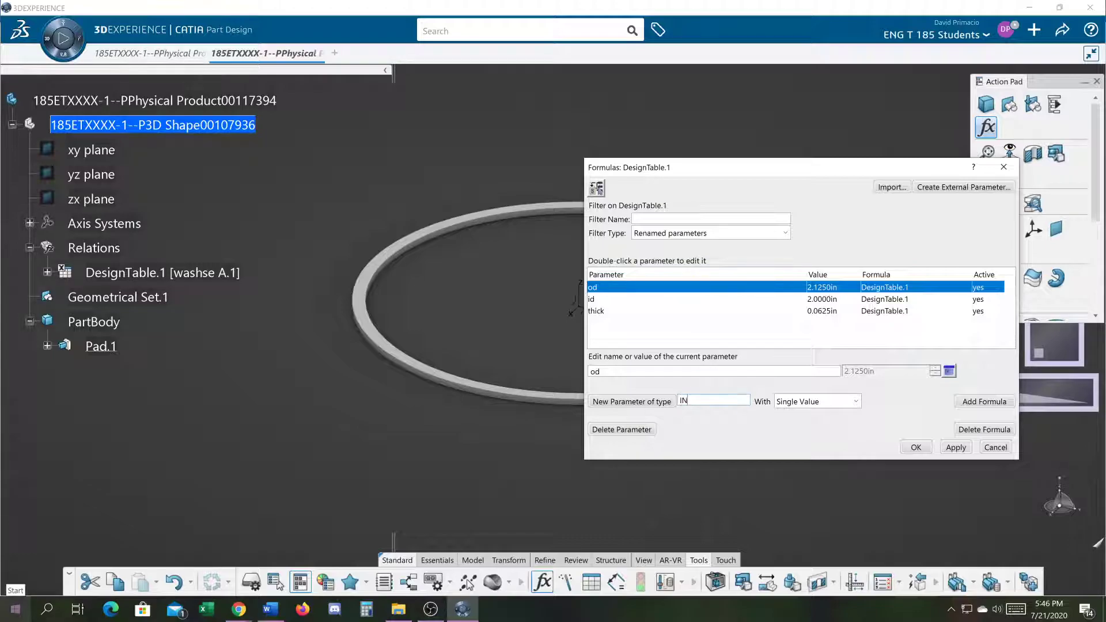
key(Caps_Lock)
text(Inter)
text(gen)
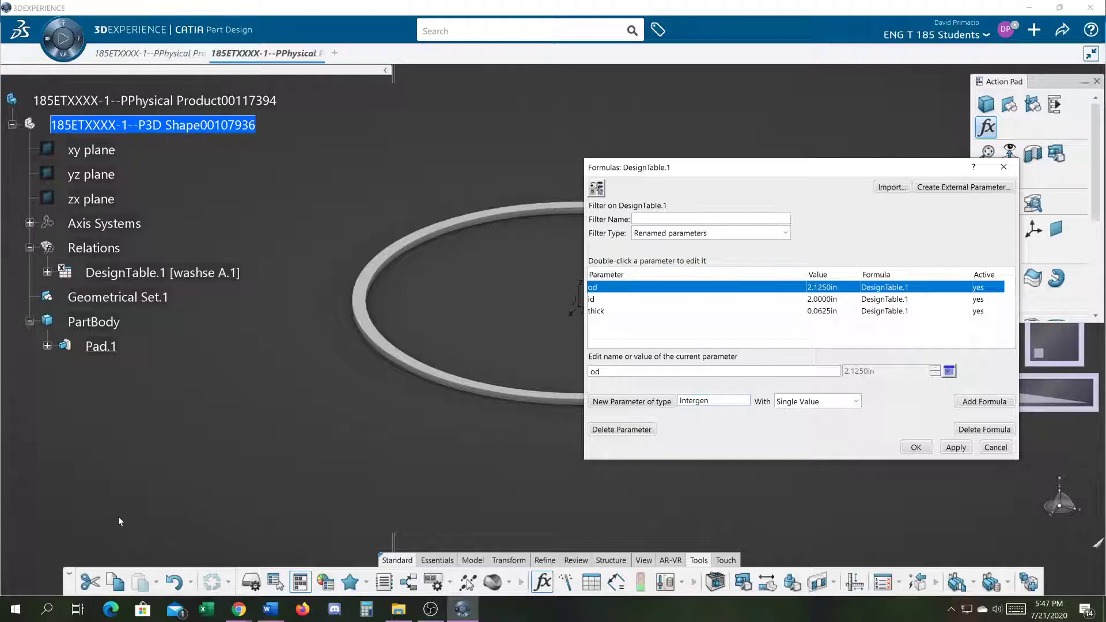
key(BackSpace)
Step: Switch to the Word instructions, examine how the Part No column is associated with a parameter, and return to CATIA
click(272, 612)
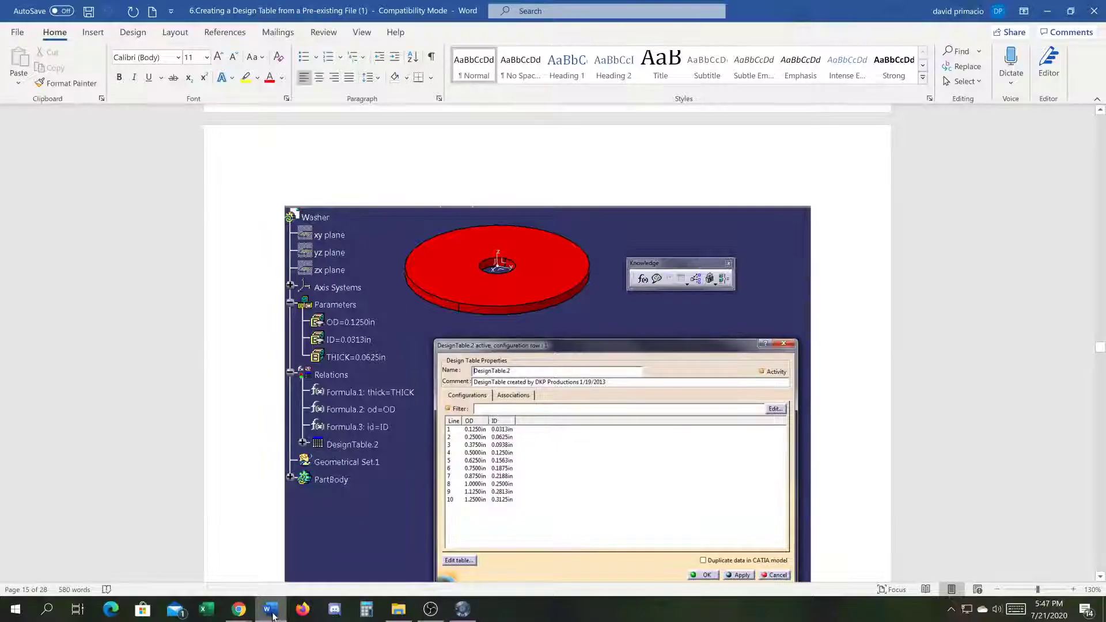
scroll(625, 490, down, 1)
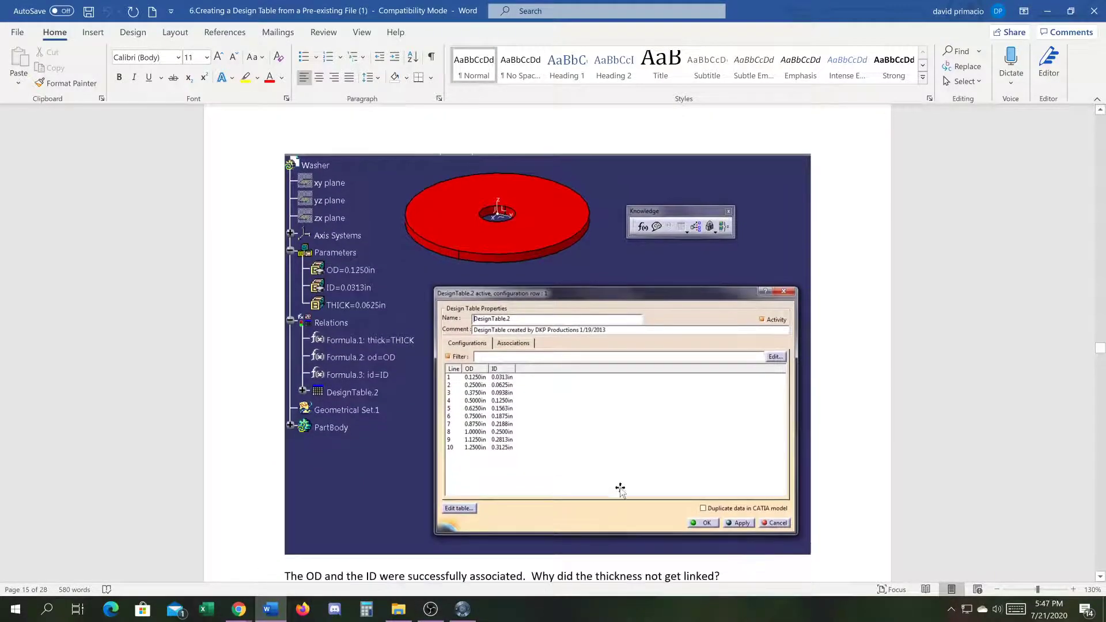
scroll(573, 395, down, 15)
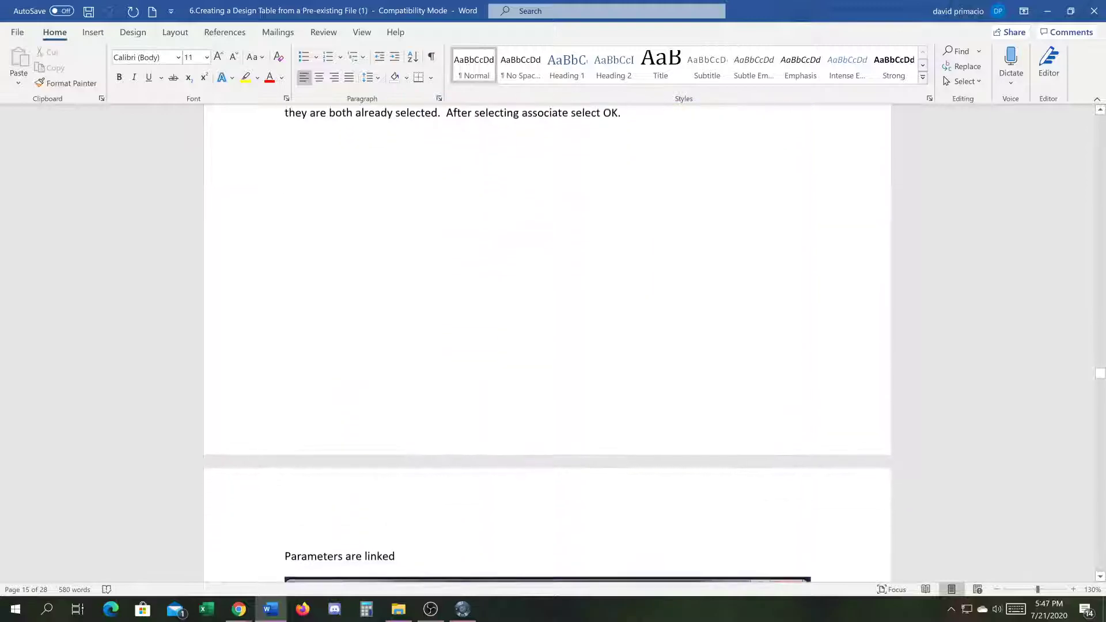
scroll(573, 397, up, 6)
scroll(574, 398, down, 17)
scroll(573, 398, down, 15)
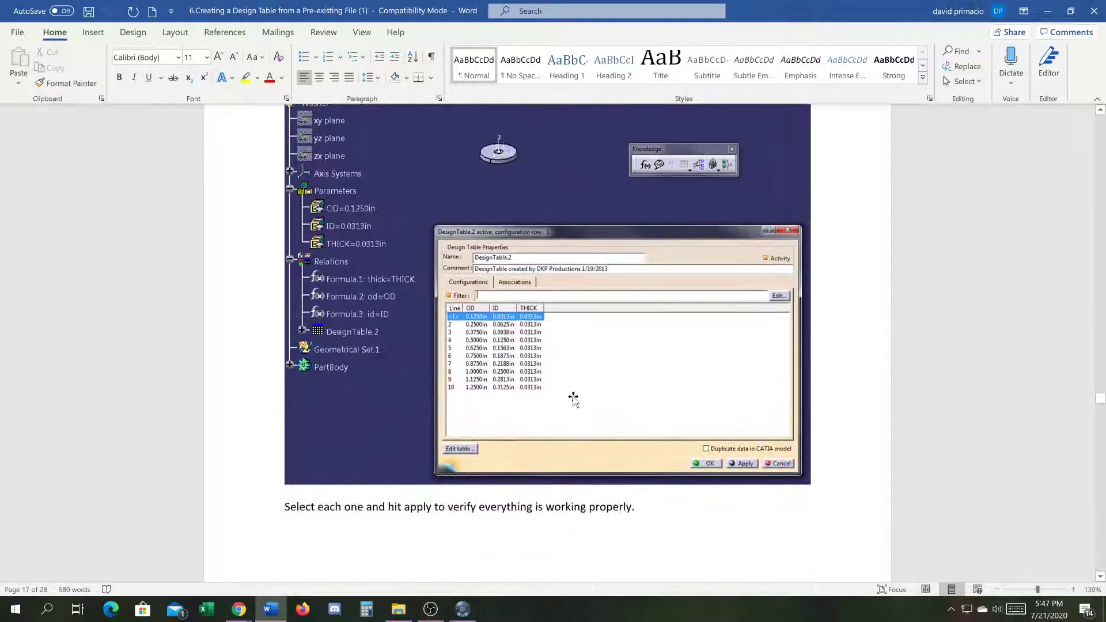
scroll(573, 397, down, 15)
scroll(532, 376, down, 15)
scroll(532, 375, down, 15)
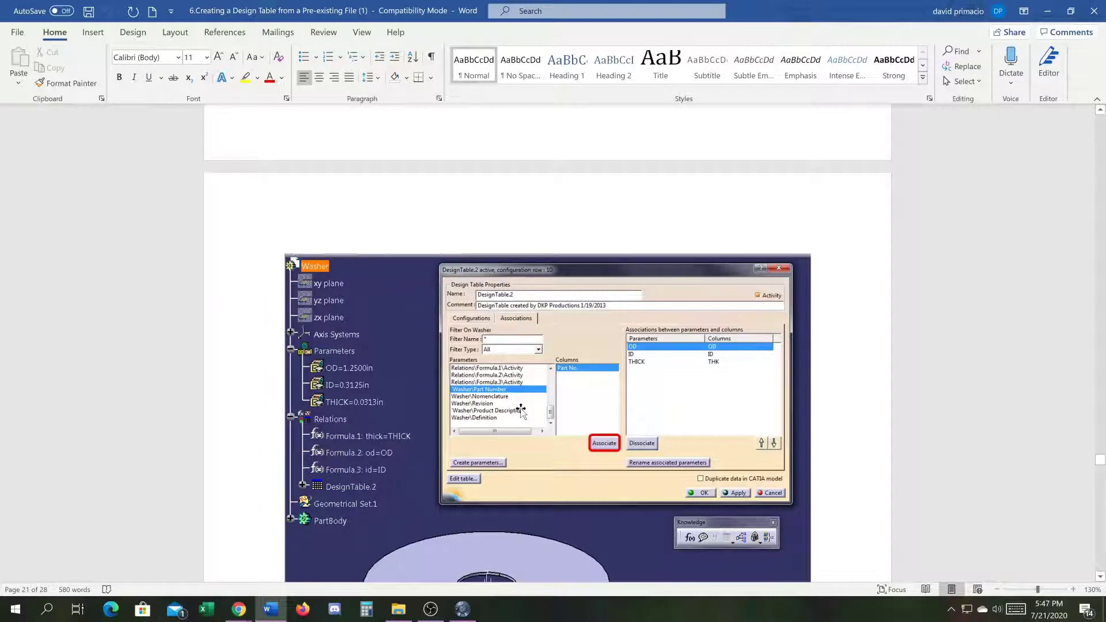
scroll(508, 410, up, 1)
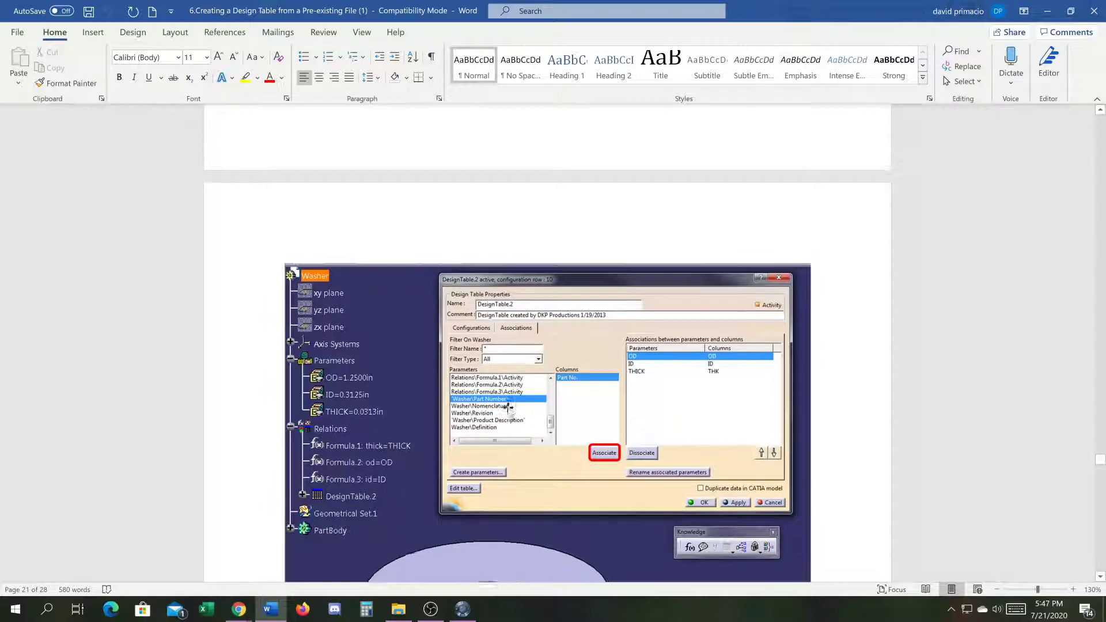
scroll(508, 410, down, 3)
scroll(508, 410, down, 1)
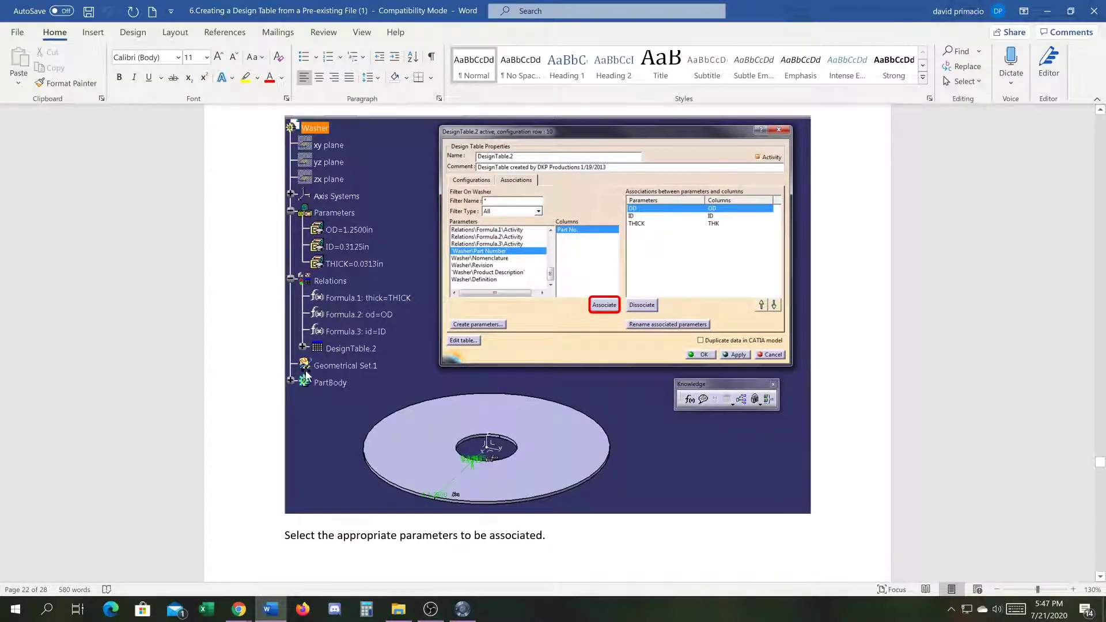
key(alt+Tab)
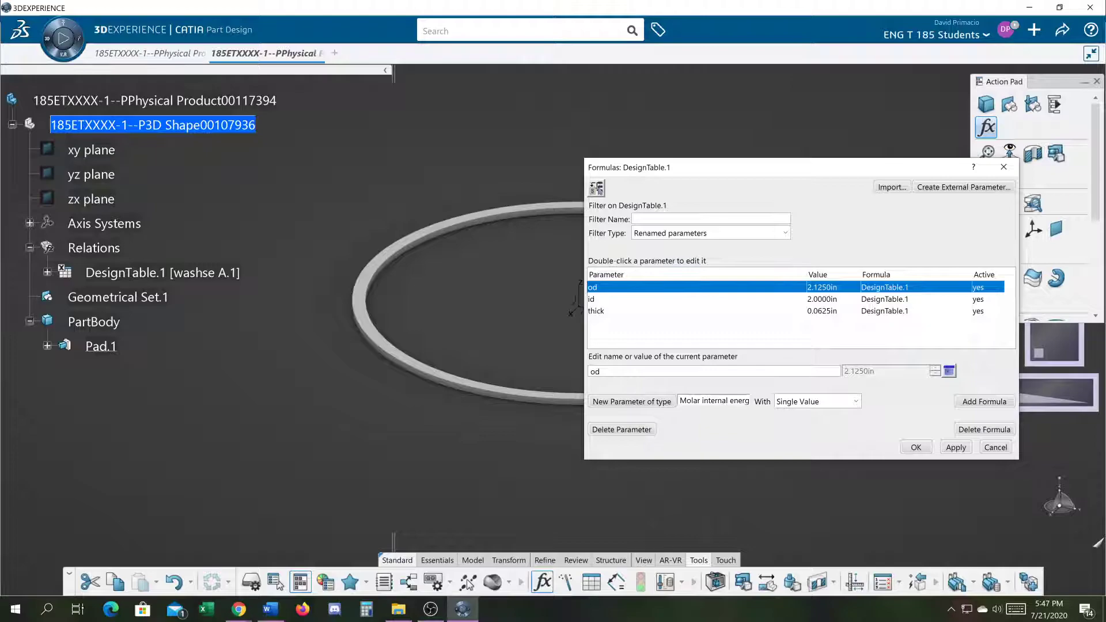
click(709, 402)
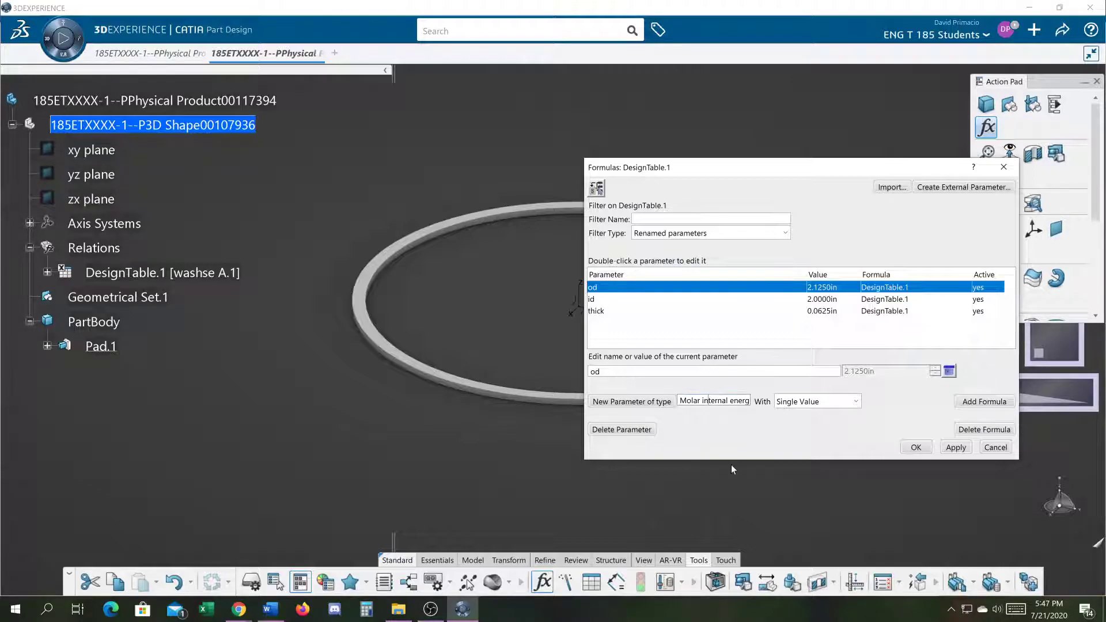
key(BackSpace)
key(BackSpace)
key(BackSpace)
key(BackSpace)
key(BackSpace)
key(BackSpace)
key(BackSpace)
key(BackSpace)
key(shift+End)
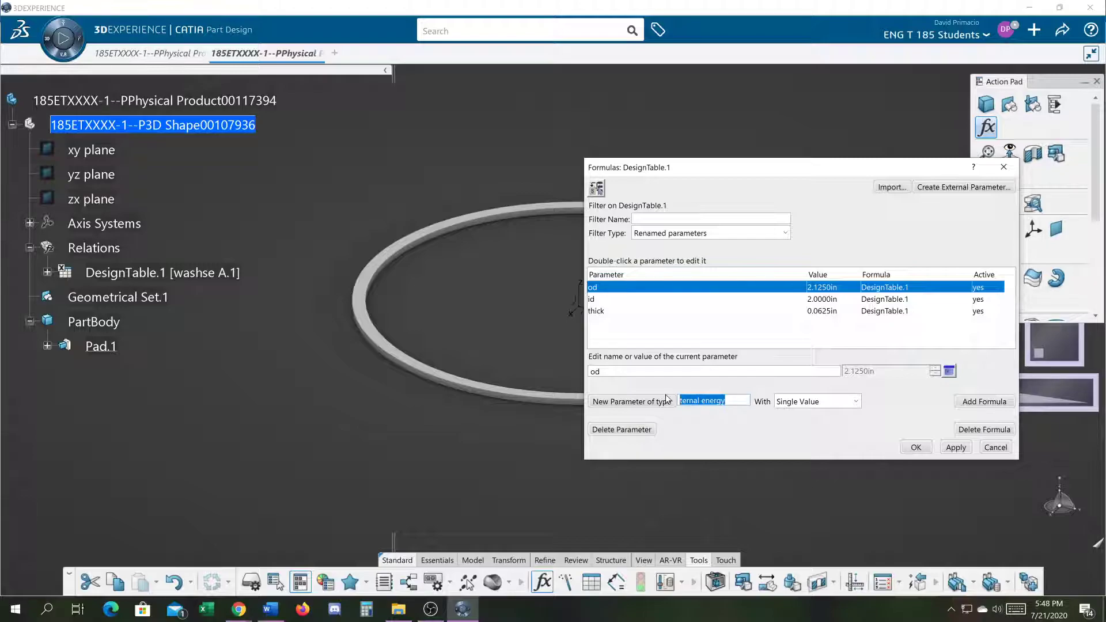
key(Delete)
right_click(714, 402)
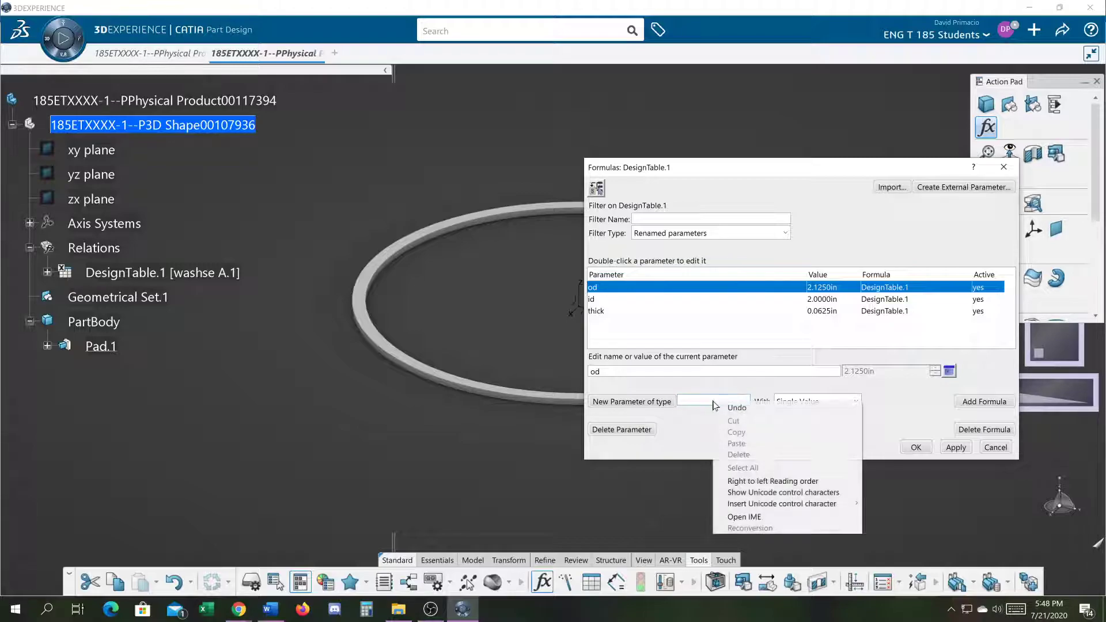
key(Escape)
right_click(708, 399)
key(Escape)
right_click(707, 400)
key(Escape)
right_click(704, 400)
key(Escape)
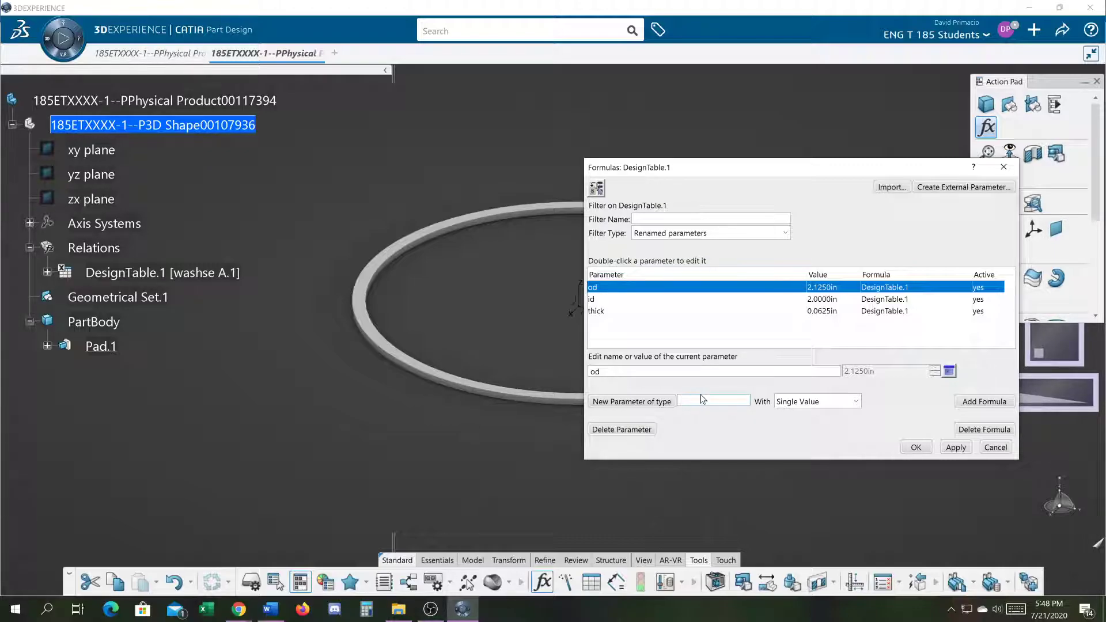
text(interger)
key(BackSpace)
key(BackSpace)
key(BackSpace)
key(BackSpace)
key(BackSpace)
key(BackSpace)
key(BackSpace)
key(BackSpace)
right_click(703, 403)
click(703, 403)
Step: Create a new parameter of type Integer with a single value
drag(692, 166, 416, 109)
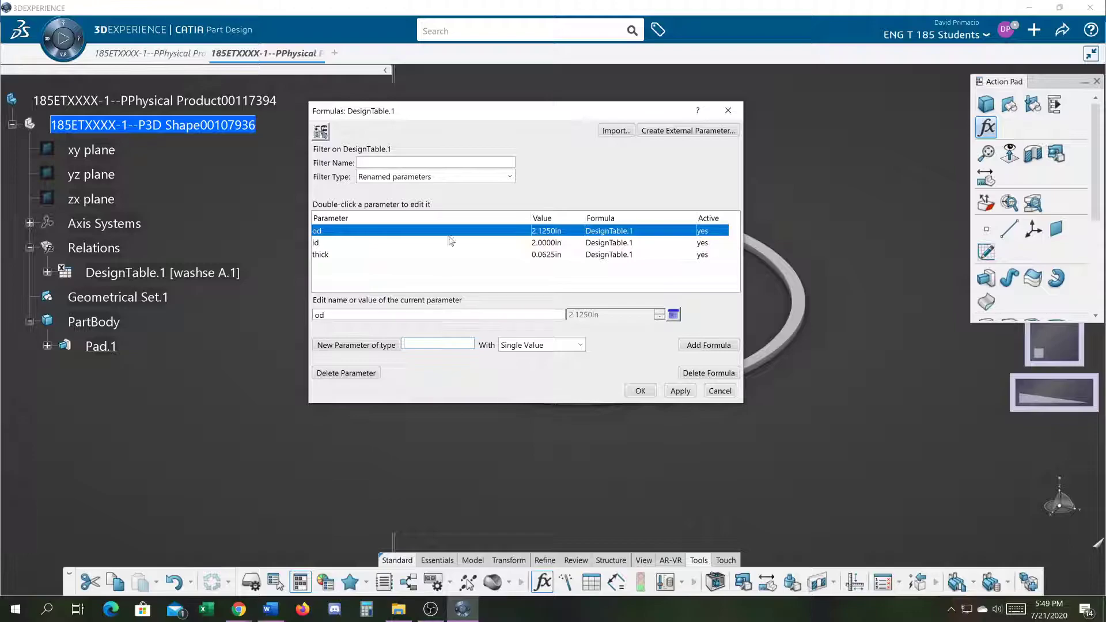
drag(476, 113, 171, 22)
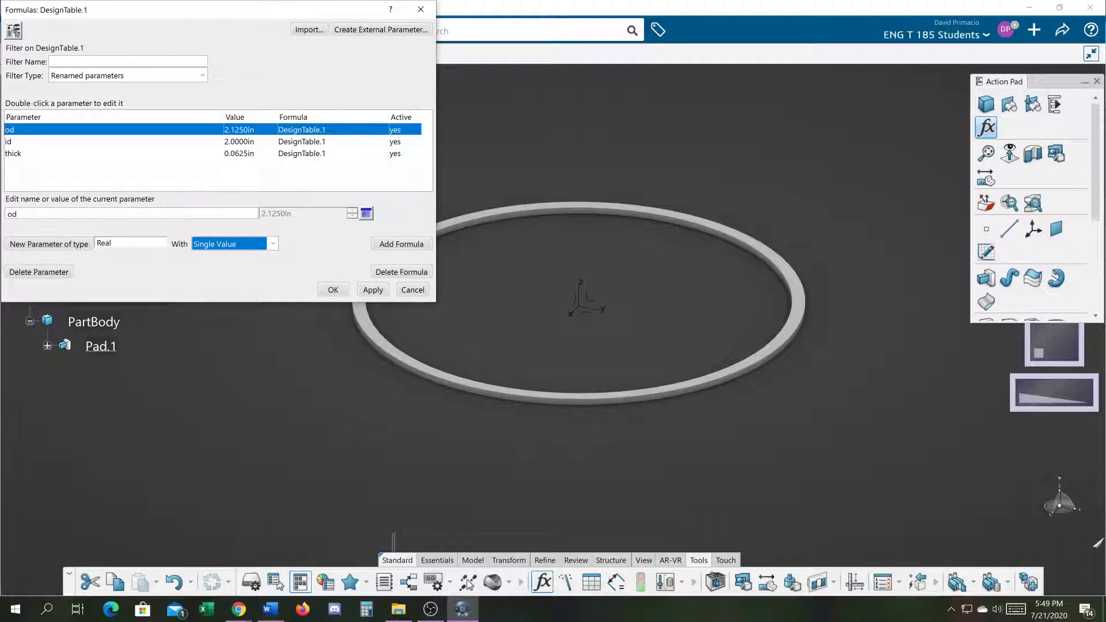
click(162, 244)
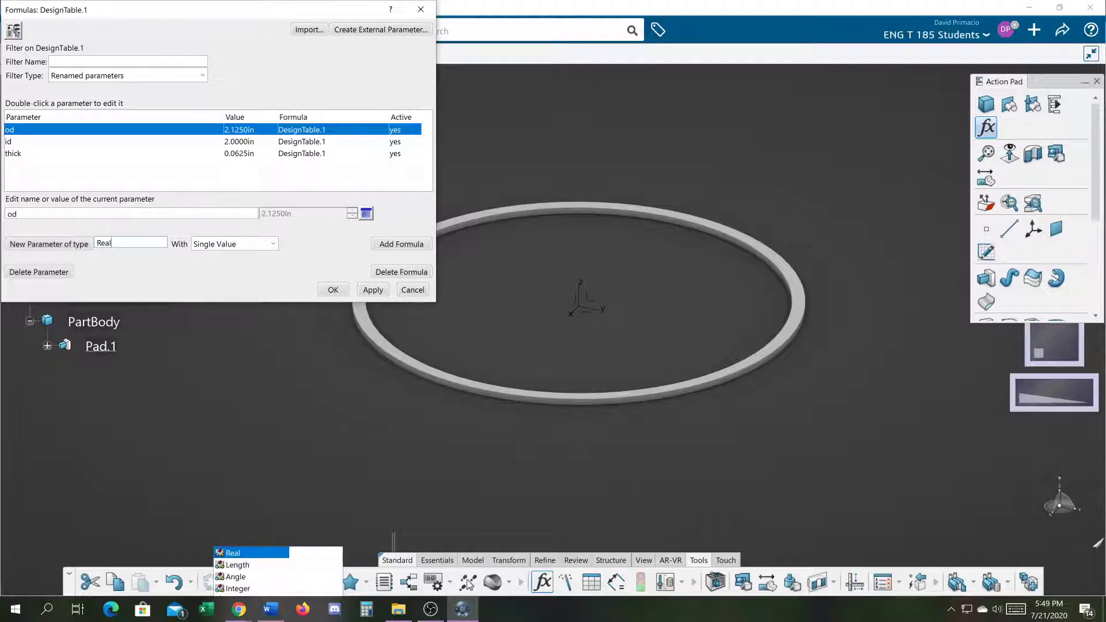
click(246, 589)
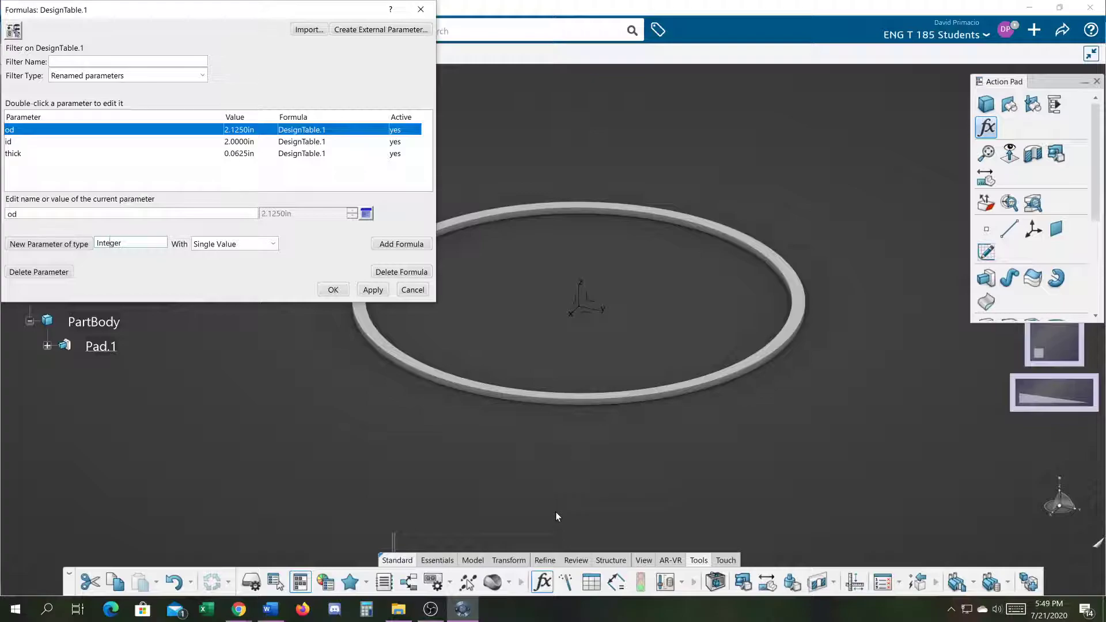
drag(248, 12, 678, 109)
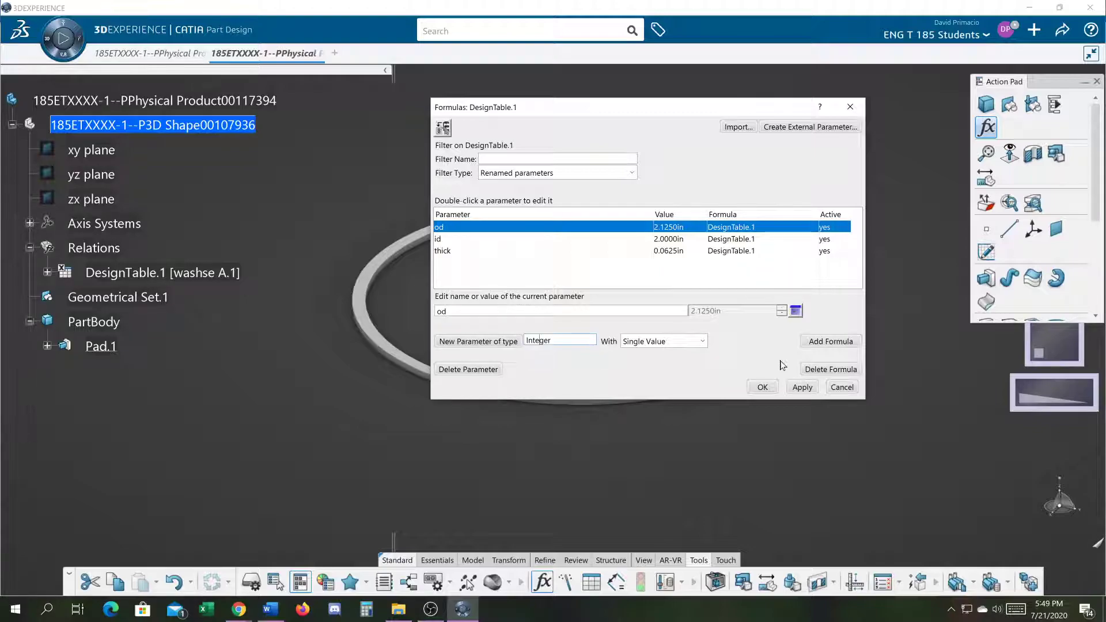
click(800, 388)
click(455, 344)
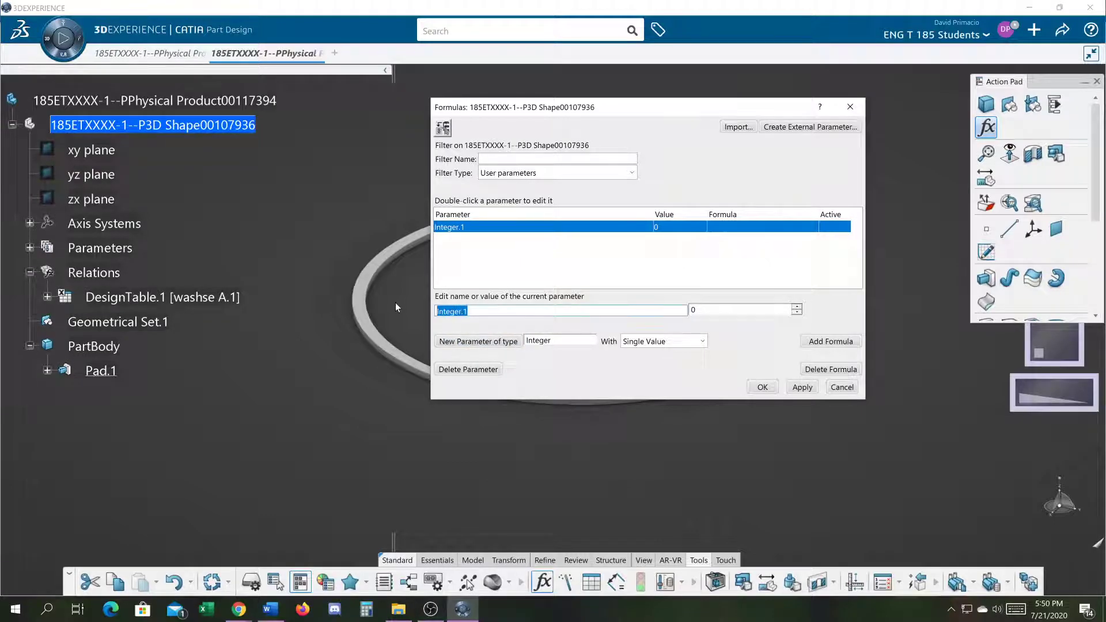
Step: Rename the new integer parameter as washer_Partno
text(washe)
text(r_Partno)
click(342, 361)
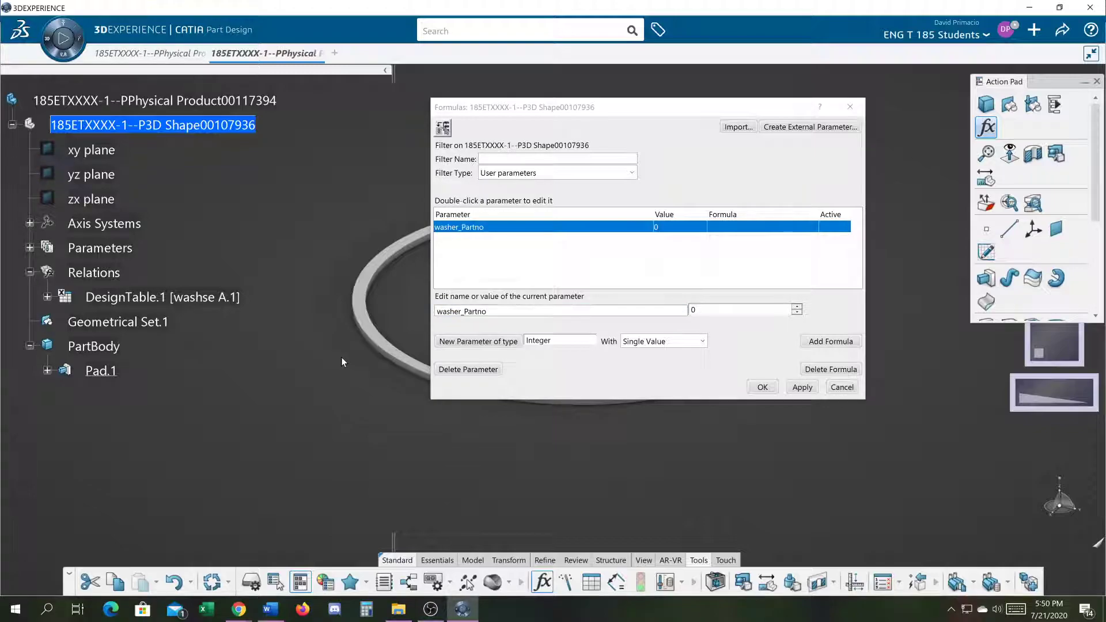
Step: Check the last row of the washse Excel workbook, return to CATIA and set the washer_Partno value to 34
right_click(207, 612)
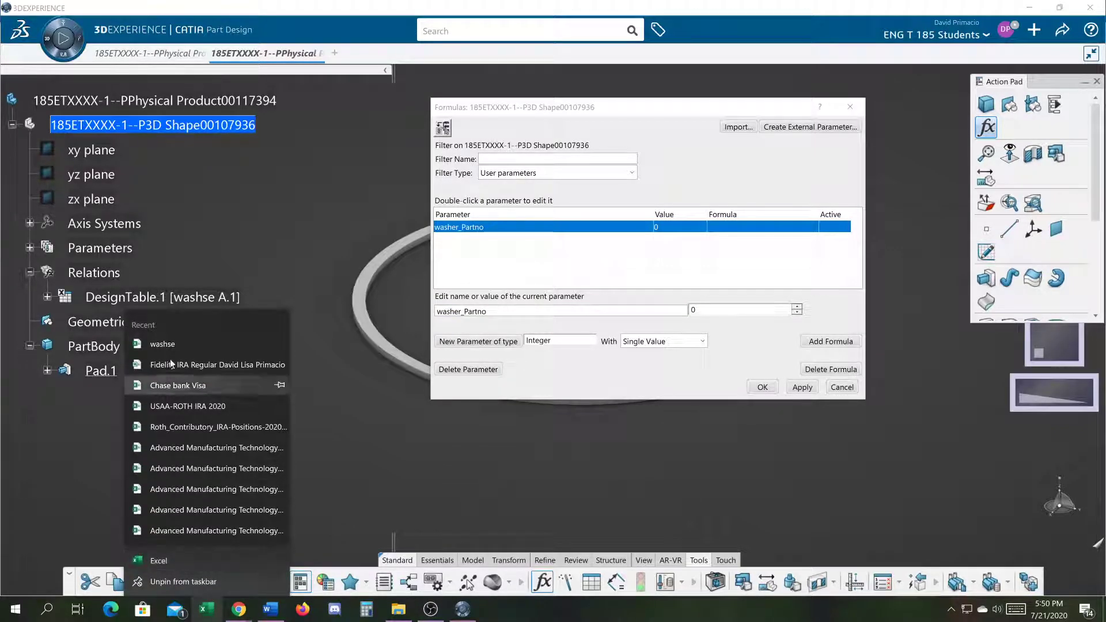
click(167, 346)
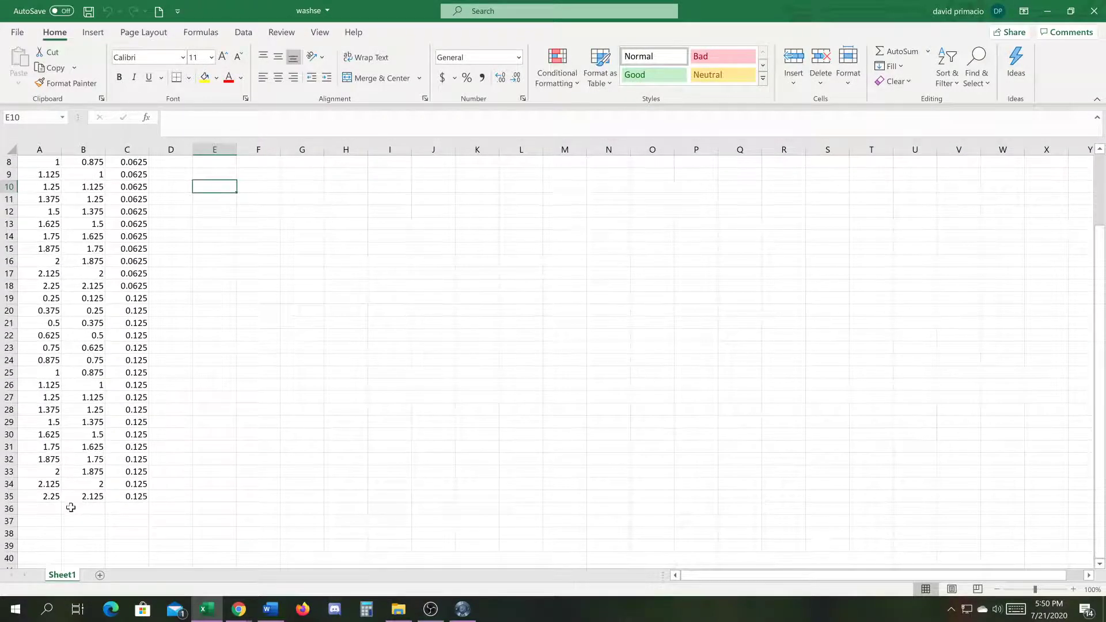
key(alt+Tab)
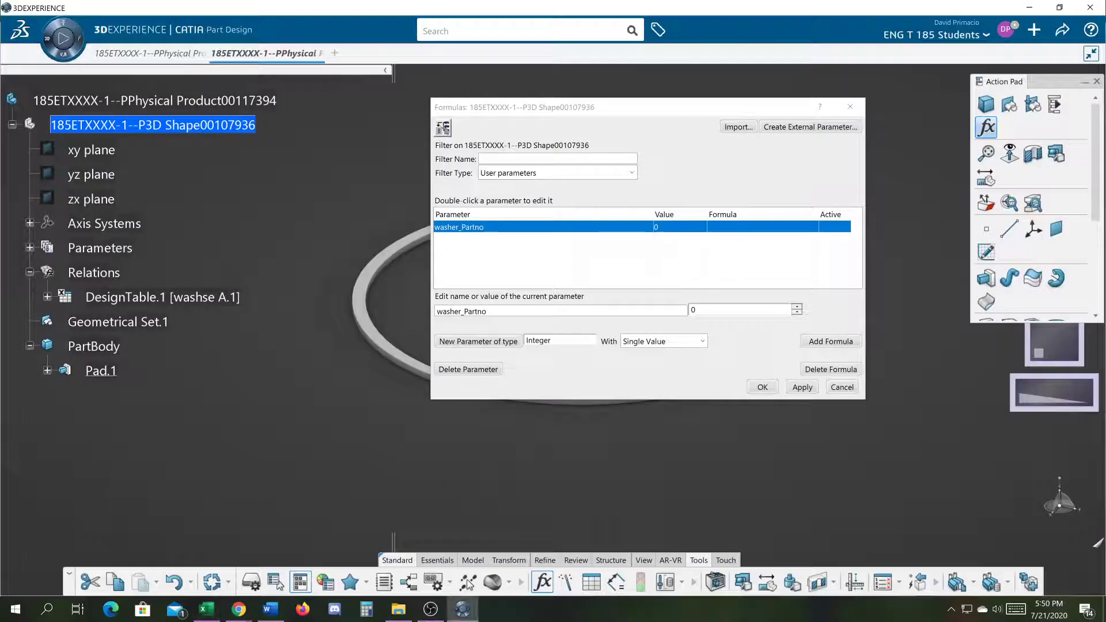
double_click(694, 310)
text(34)
key(Return)
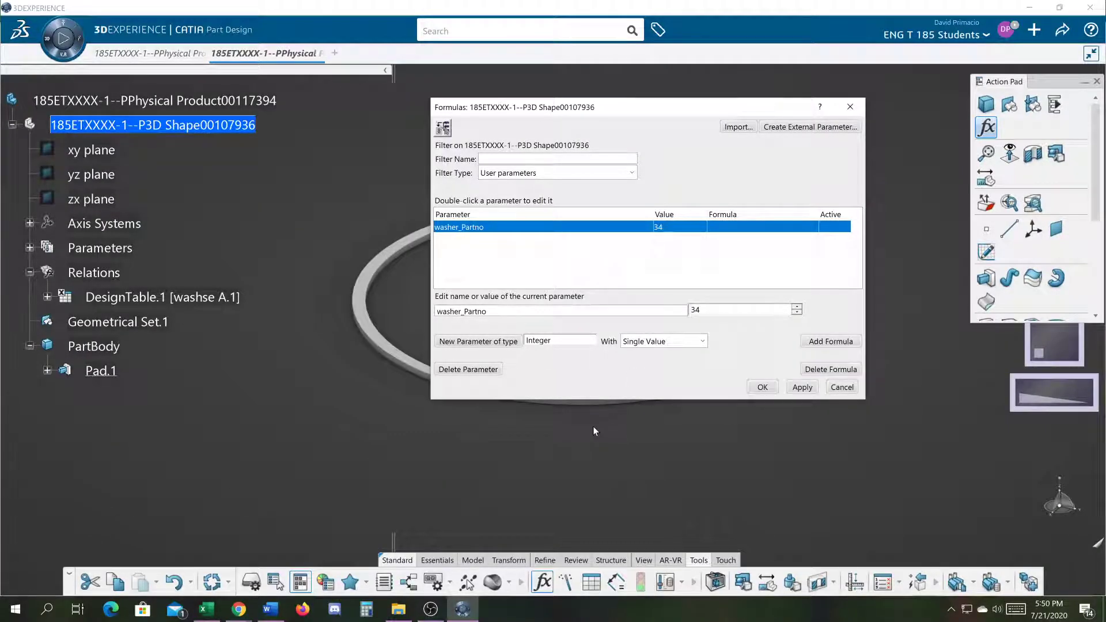
click(764, 389)
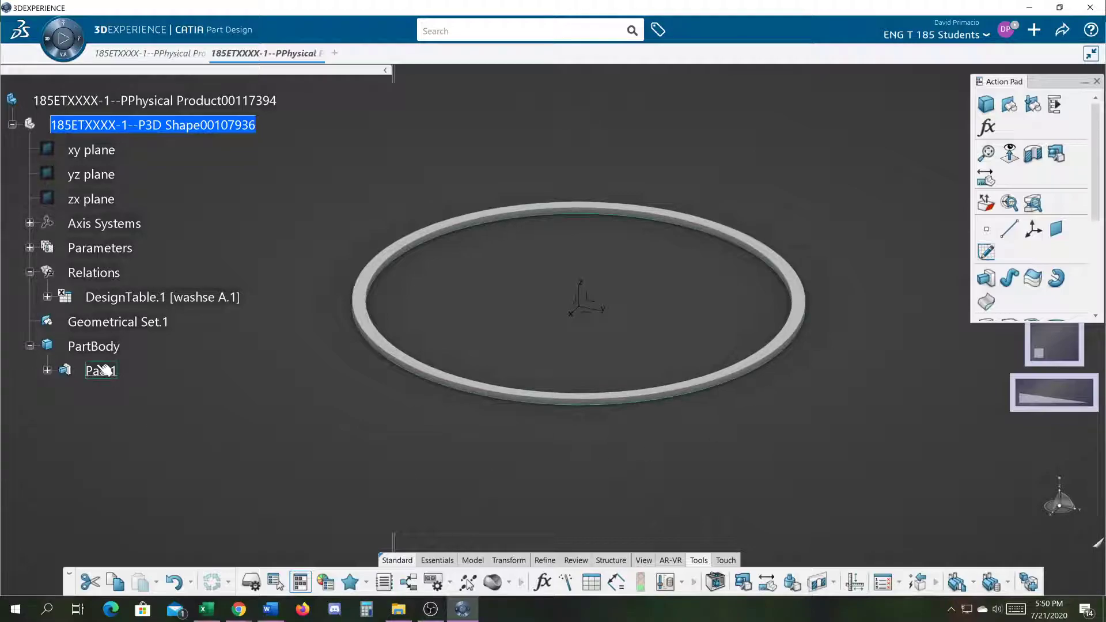
Step: Open DesignTable.1 from the Relations and try to associate the washer_Partno parameter with the Part No column
click(109, 303)
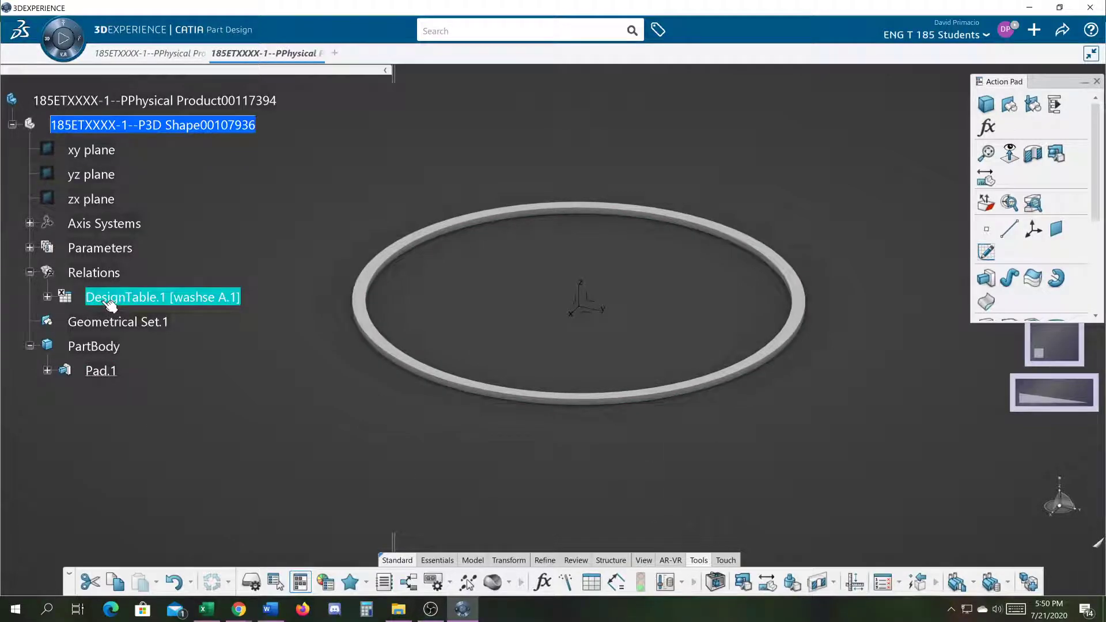
double_click(113, 304)
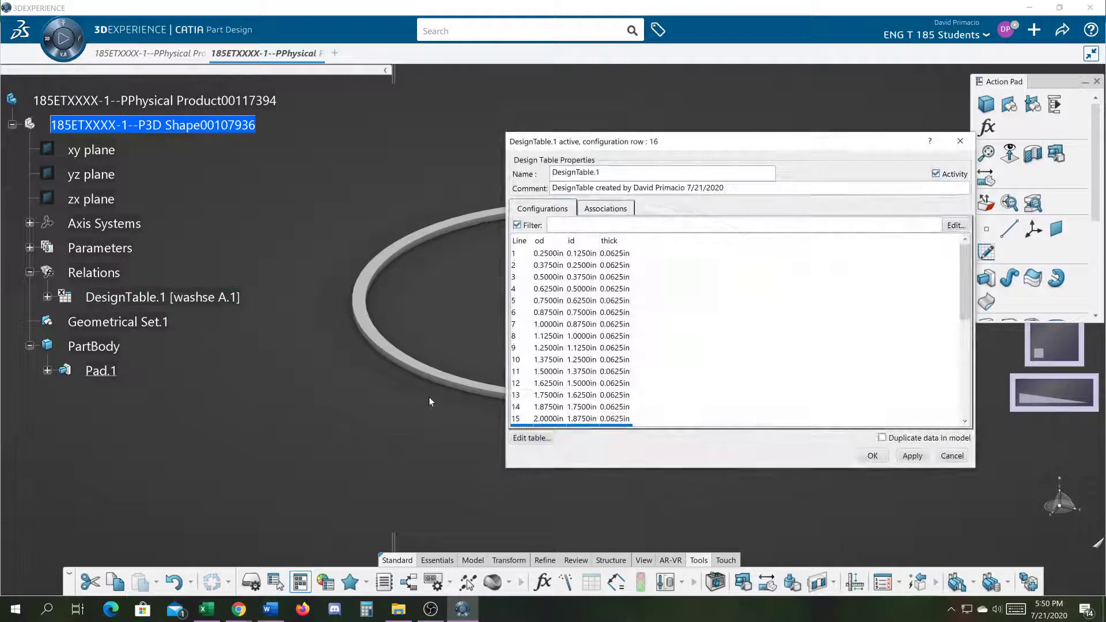
click(604, 210)
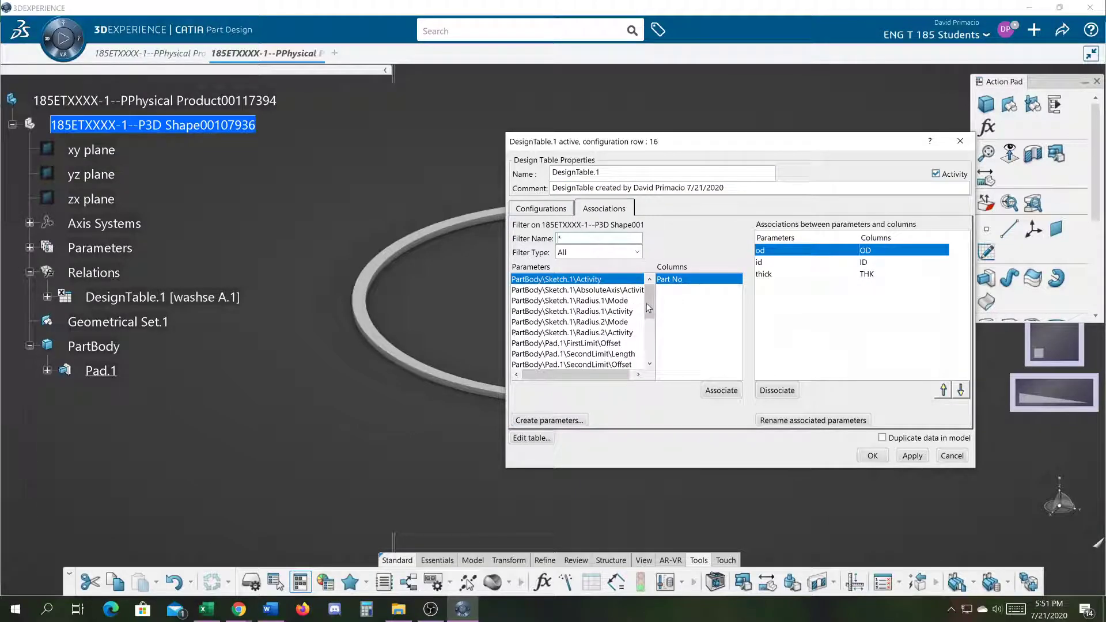
drag(649, 301, 657, 378)
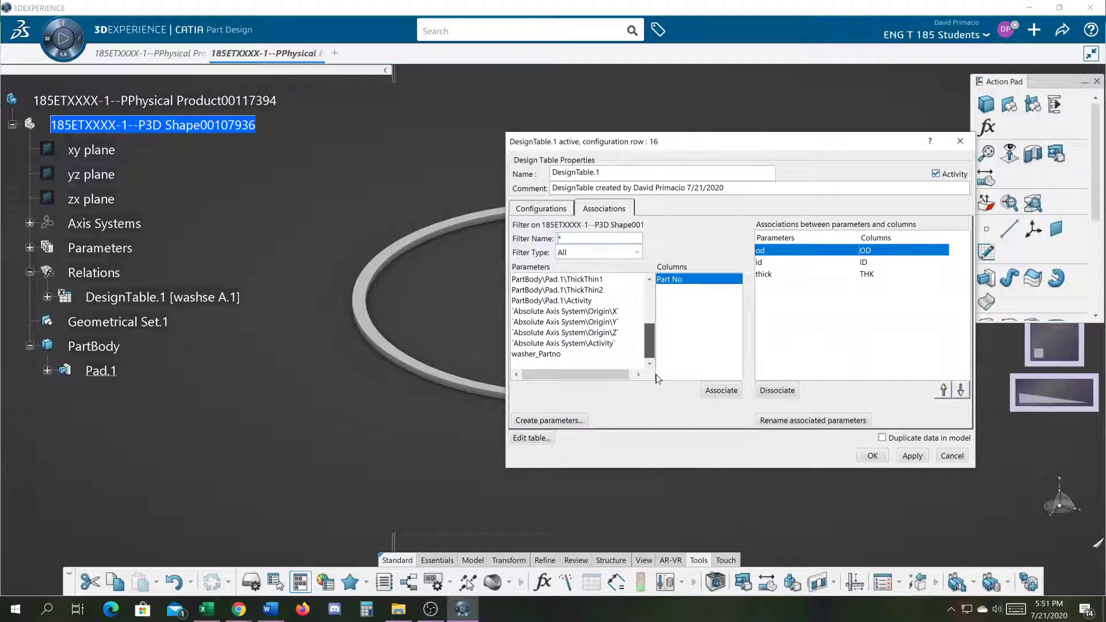
click(547, 354)
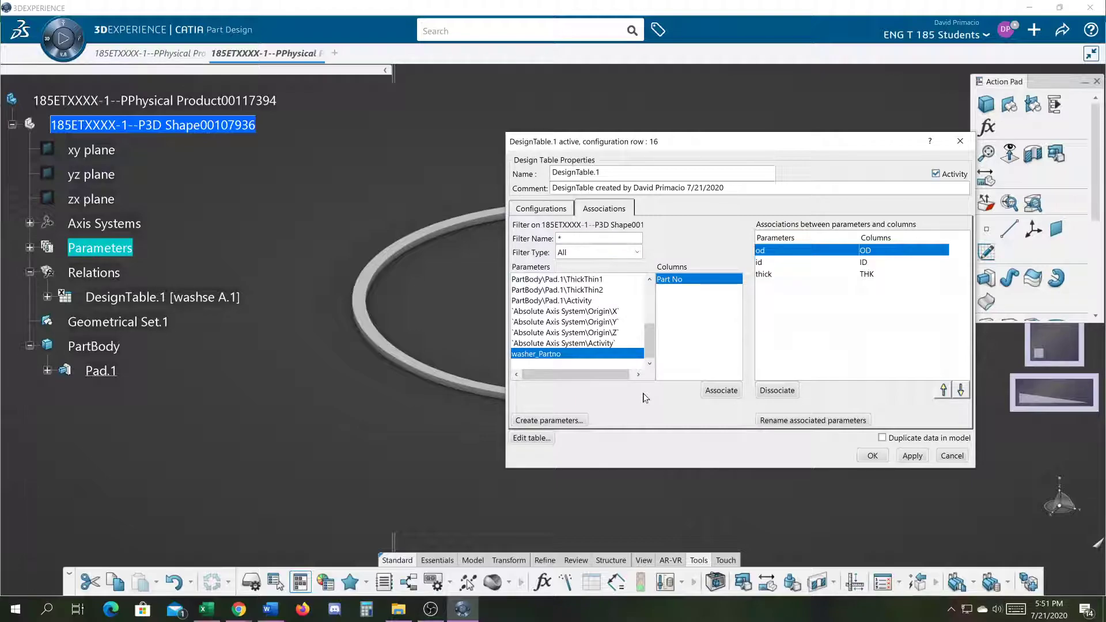
click(721, 395)
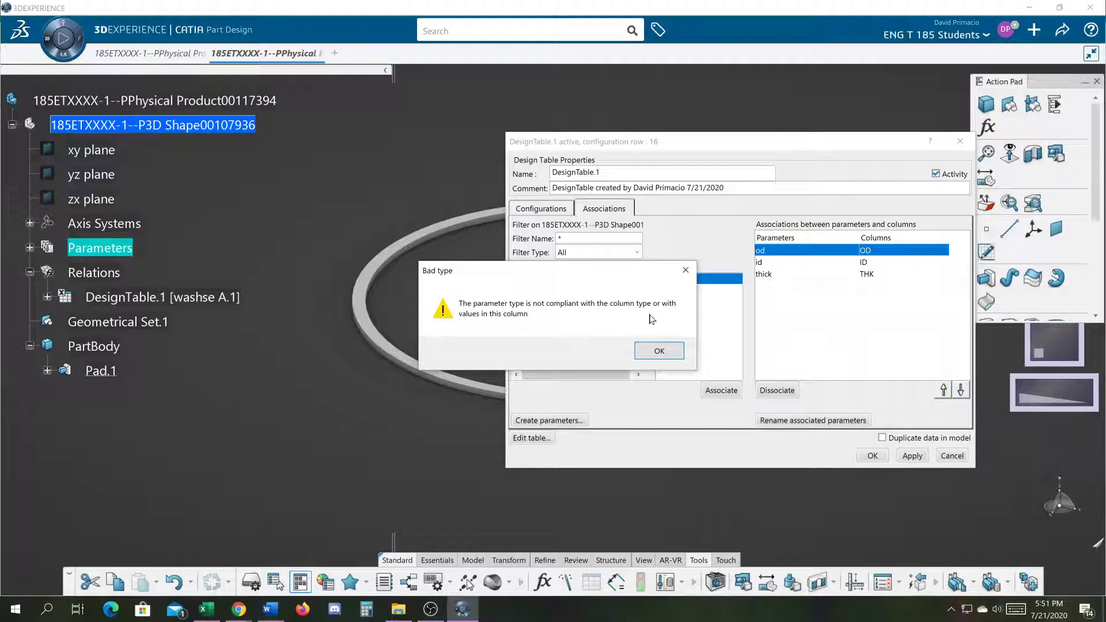
click(653, 351)
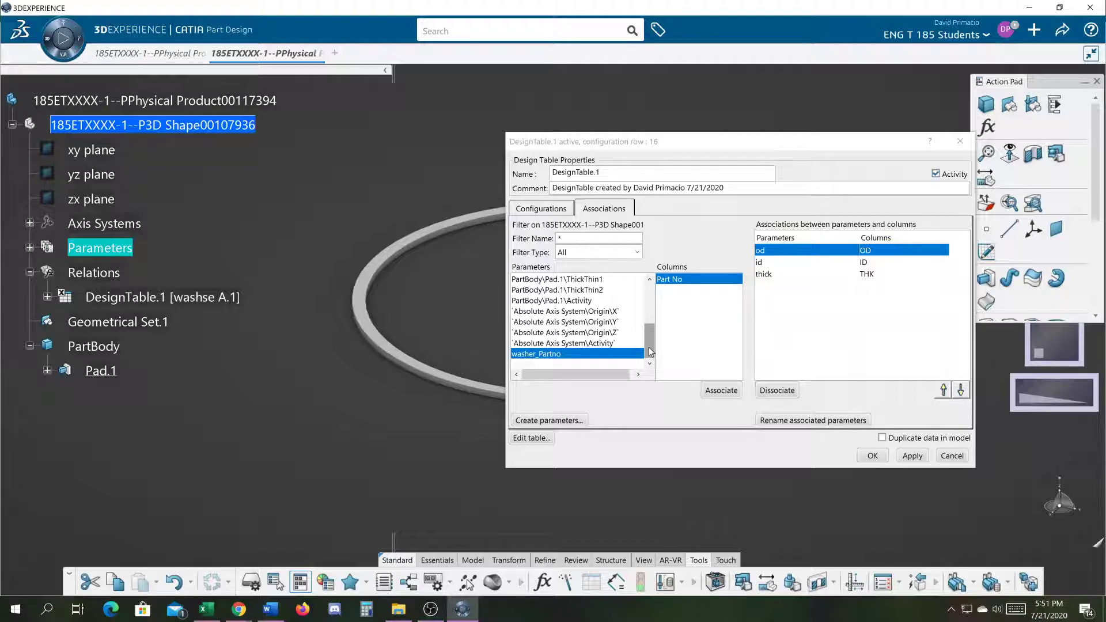
Step: Switch to the Word instructions, check which parameter is associated with the Part No column, and return to CATIA
key(alt+Tab)
key(Tab)
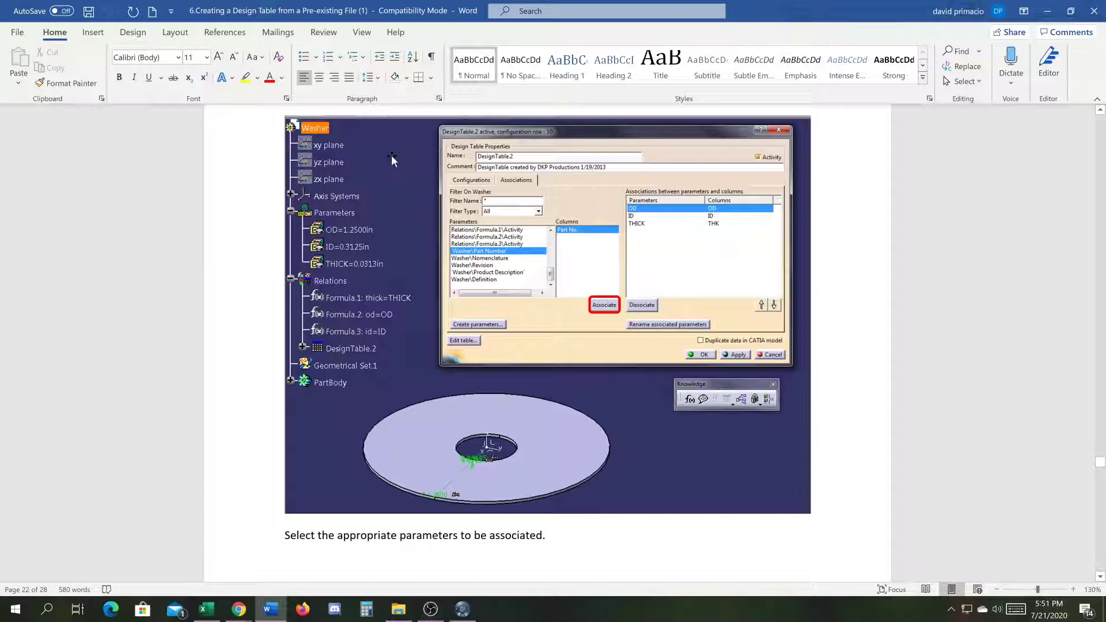
scroll(394, 196, up, 3)
scroll(320, 229, down, 1)
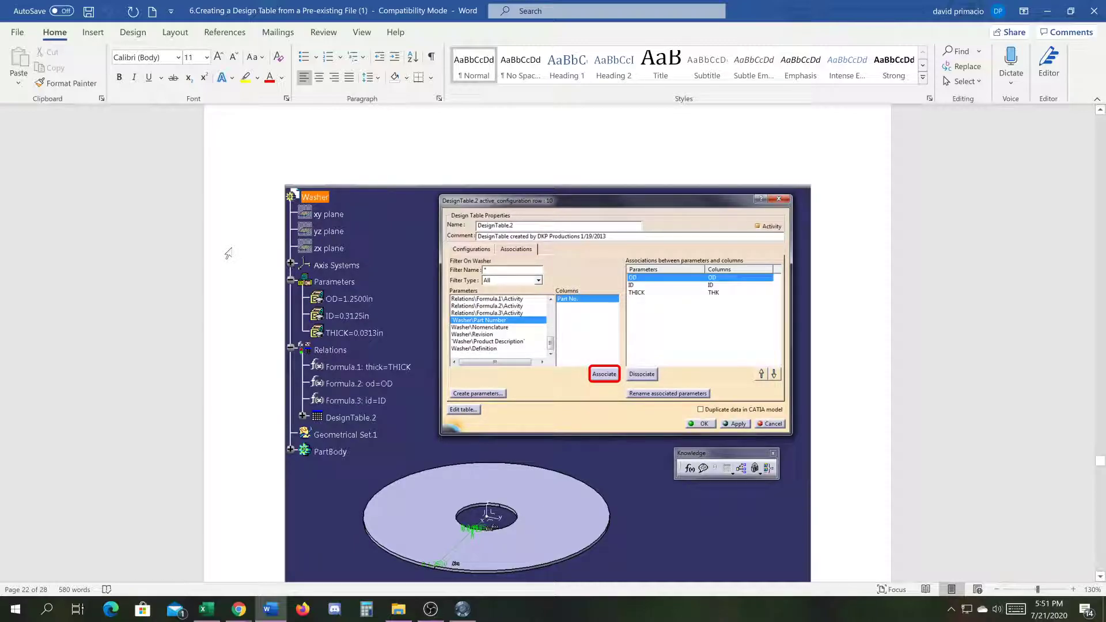
key(alt+Tab)
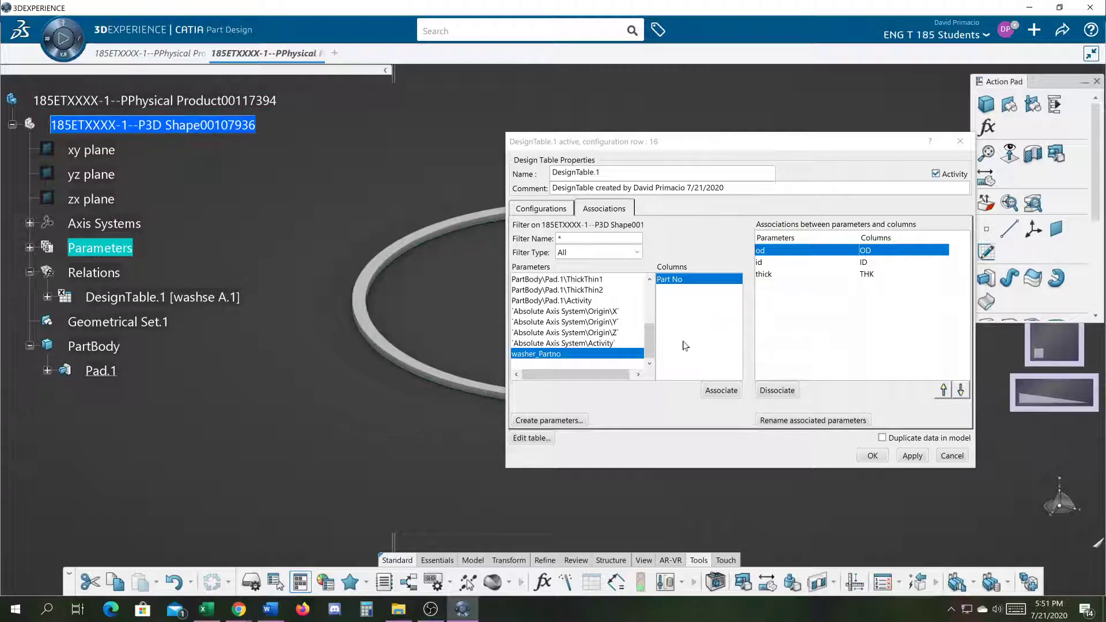
Step: Filter the parameters on the Physical Product, then on the 3D Shape, and try to associate PartBody\Sketch.1\Activity with the Part No column
click(267, 103)
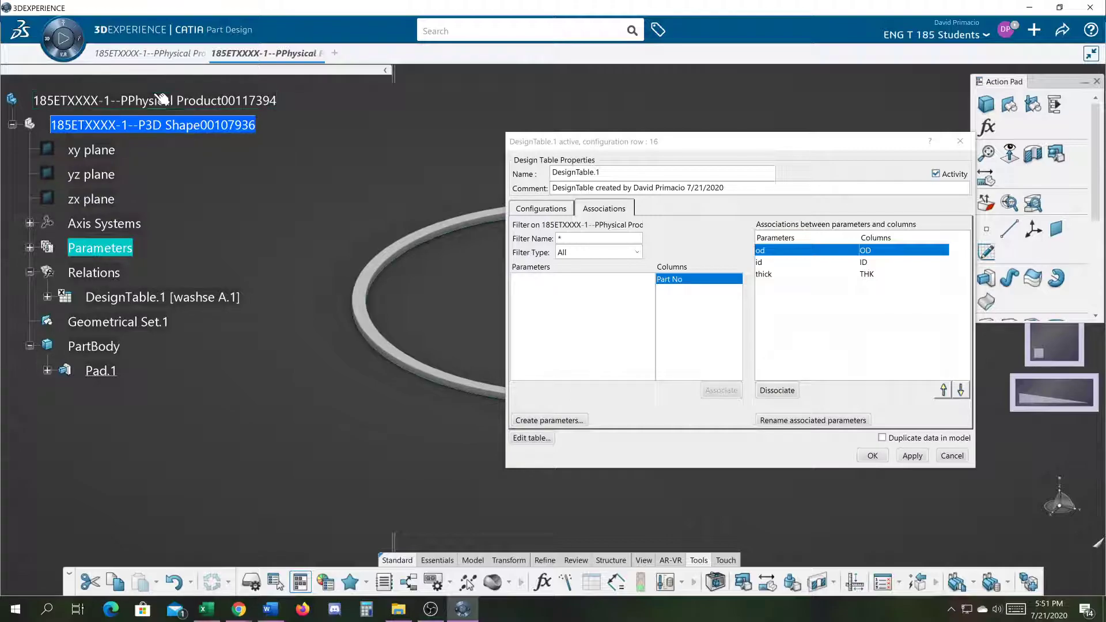
click(150, 128)
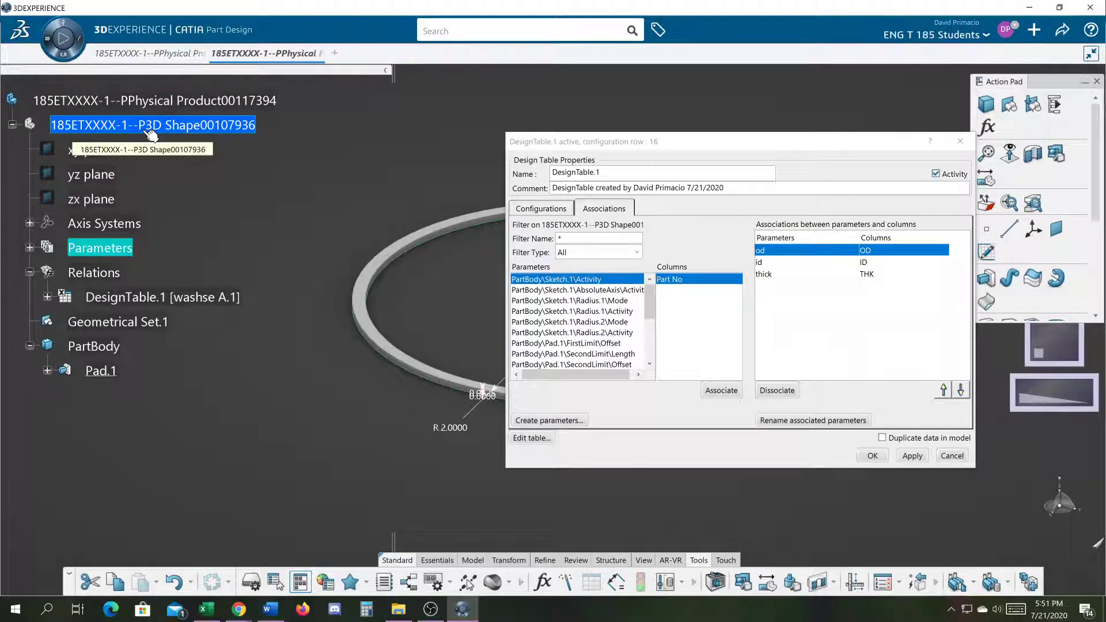
click(724, 394)
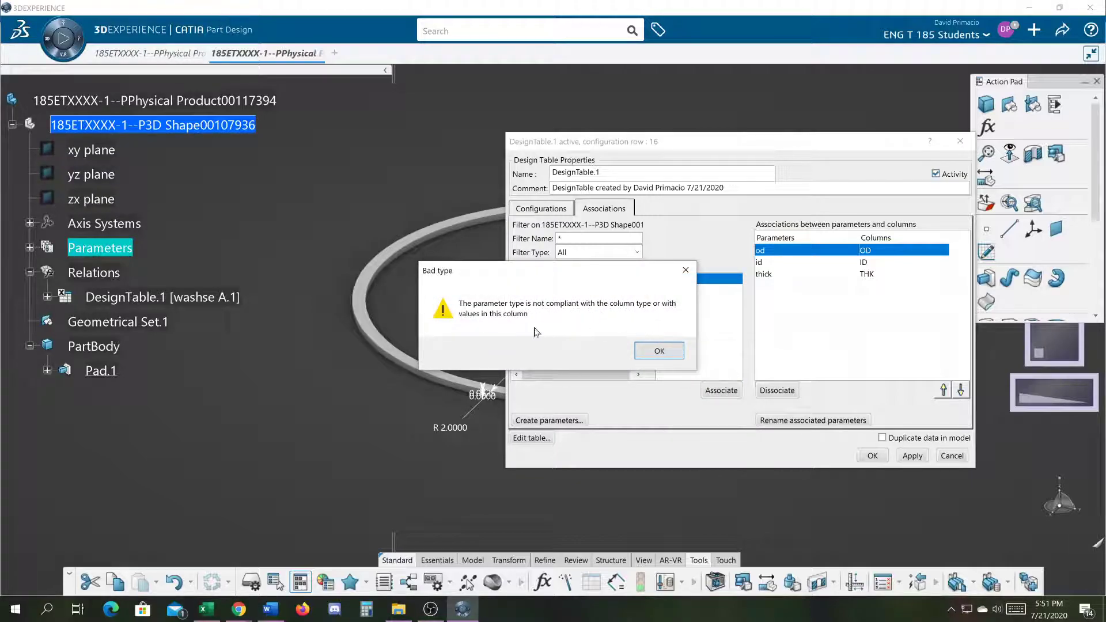
click(656, 354)
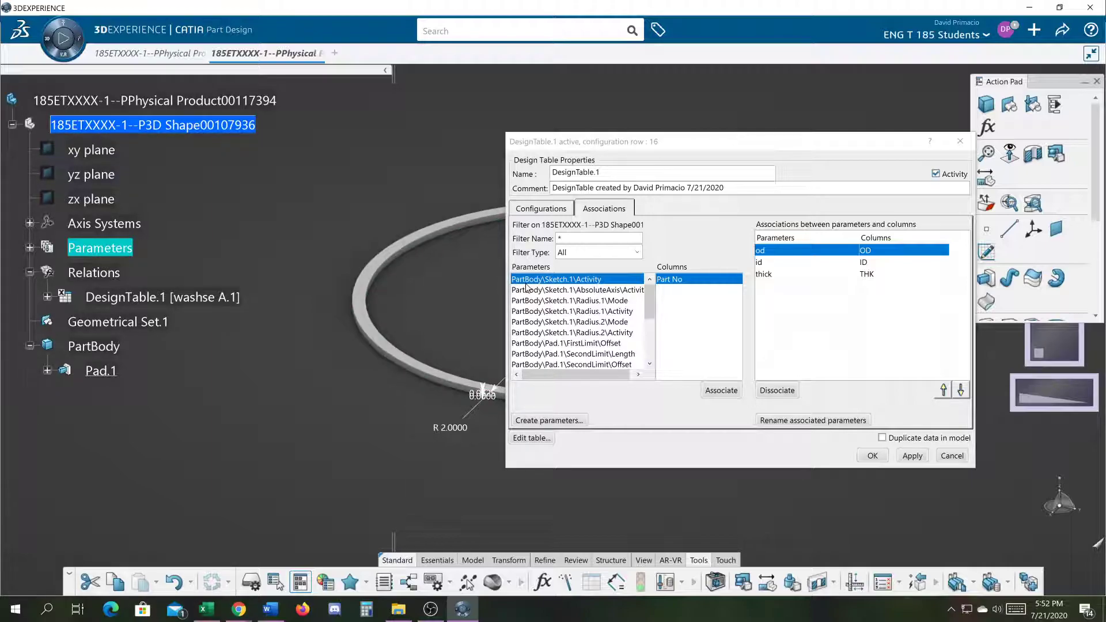
Step: Look through the 3D Shape's parameters for the design table and filter them by the Integer type
right_click(173, 125)
click(171, 128)
right_click(170, 128)
click(171, 128)
mouse_move(648, 309)
mouse_down()
mouse_move(649, 365)
mouse_move(650, 291)
mouse_up()
click(534, 355)
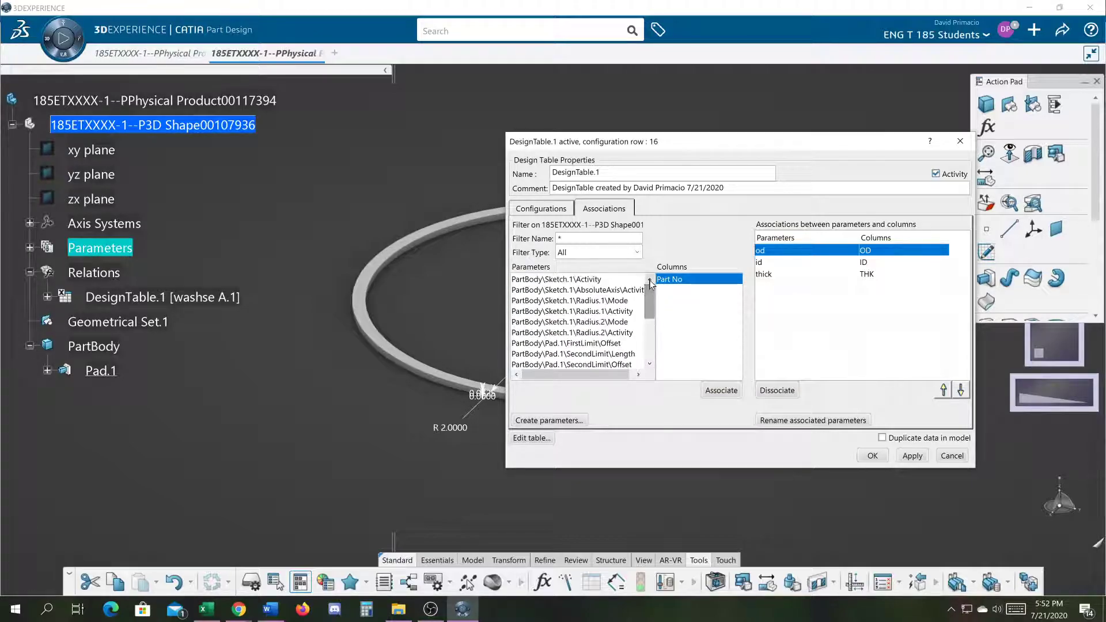
click(625, 279)
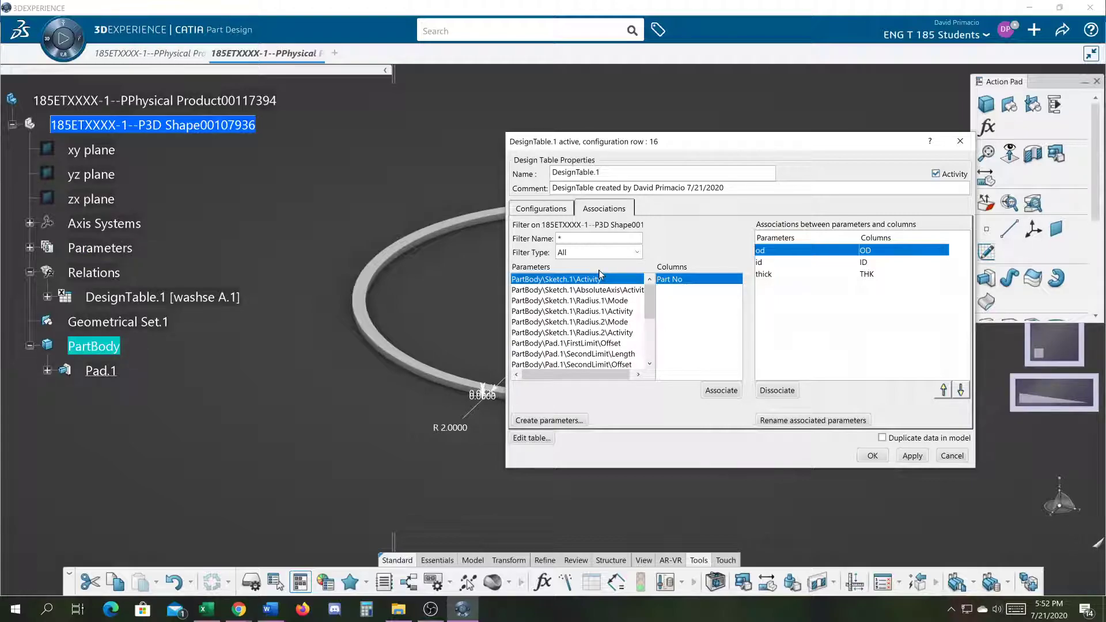
click(601, 254)
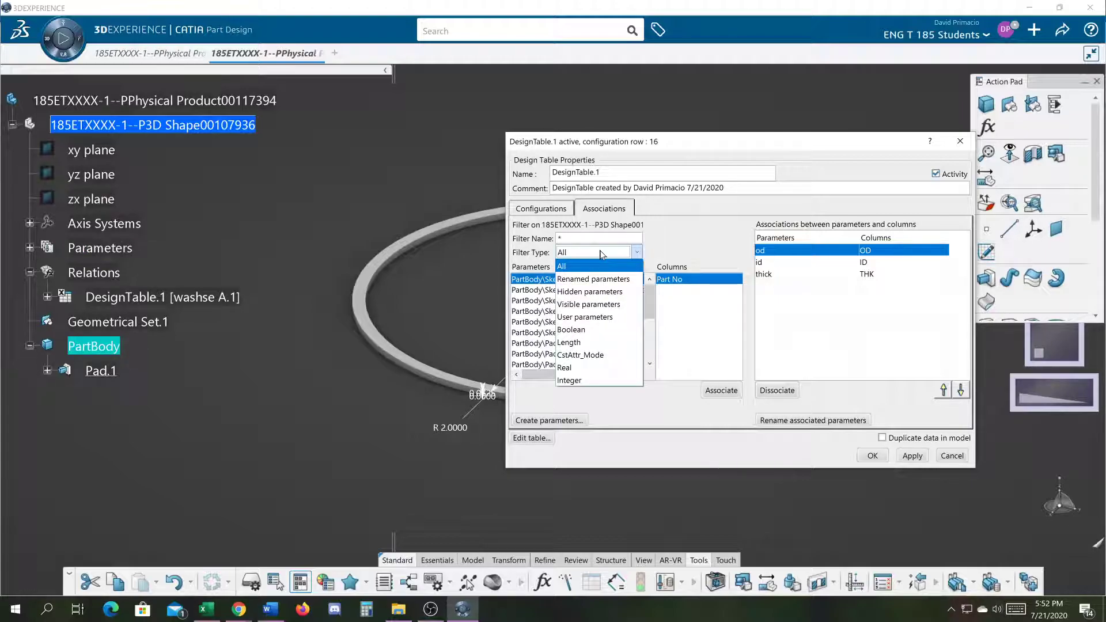
click(580, 379)
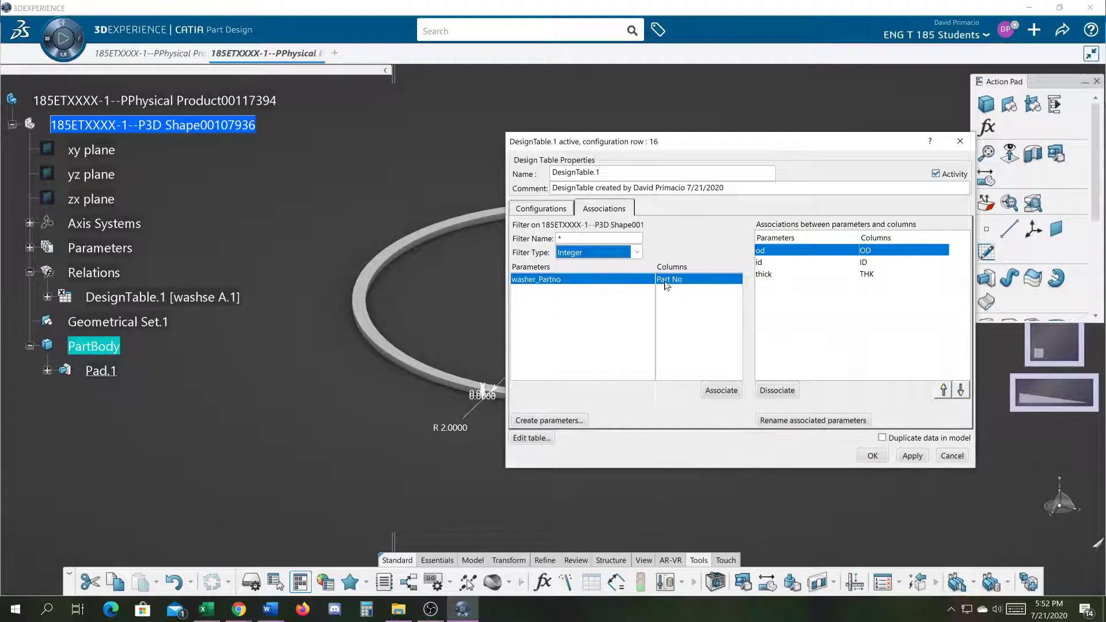
Step: Check the Physical Product for associable parameters, expand the Parameters node, and review the design table's configurations and associations
click(107, 107)
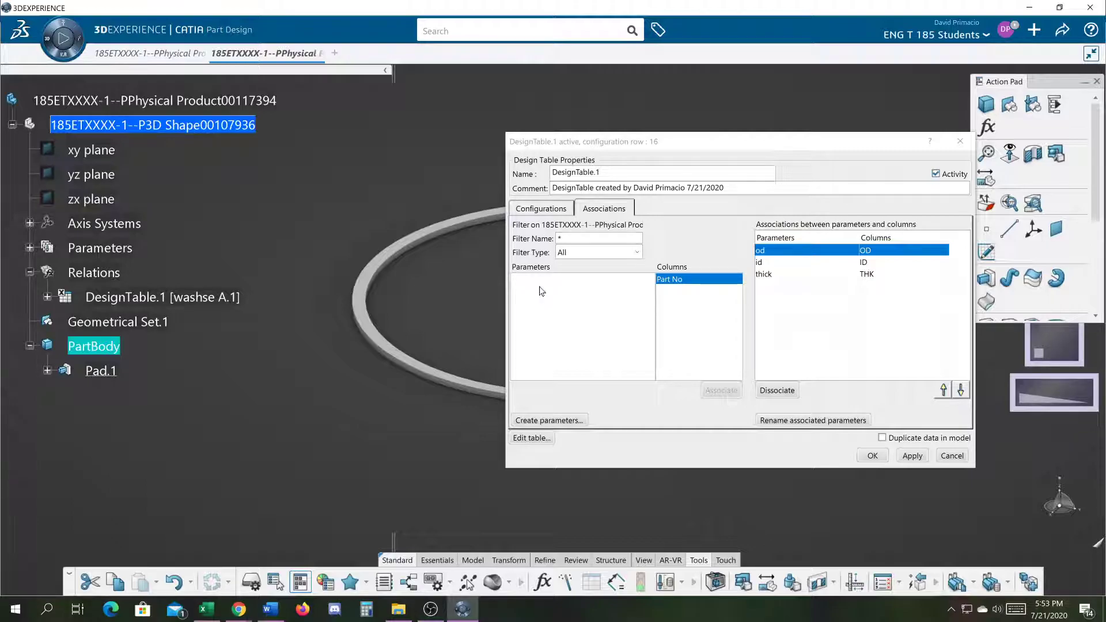
click(30, 248)
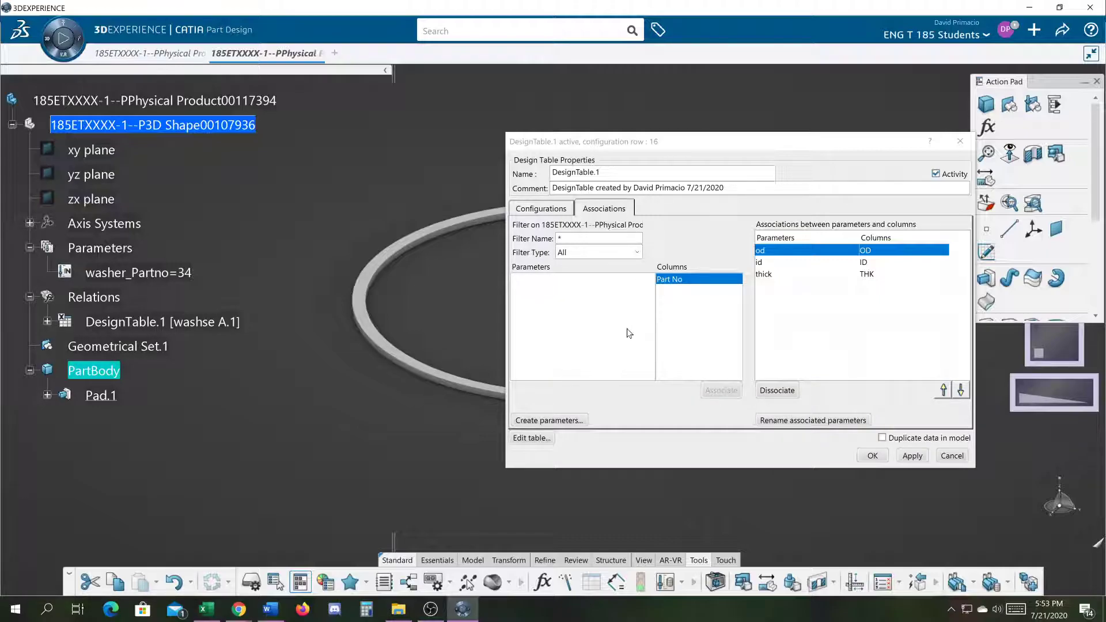
click(537, 210)
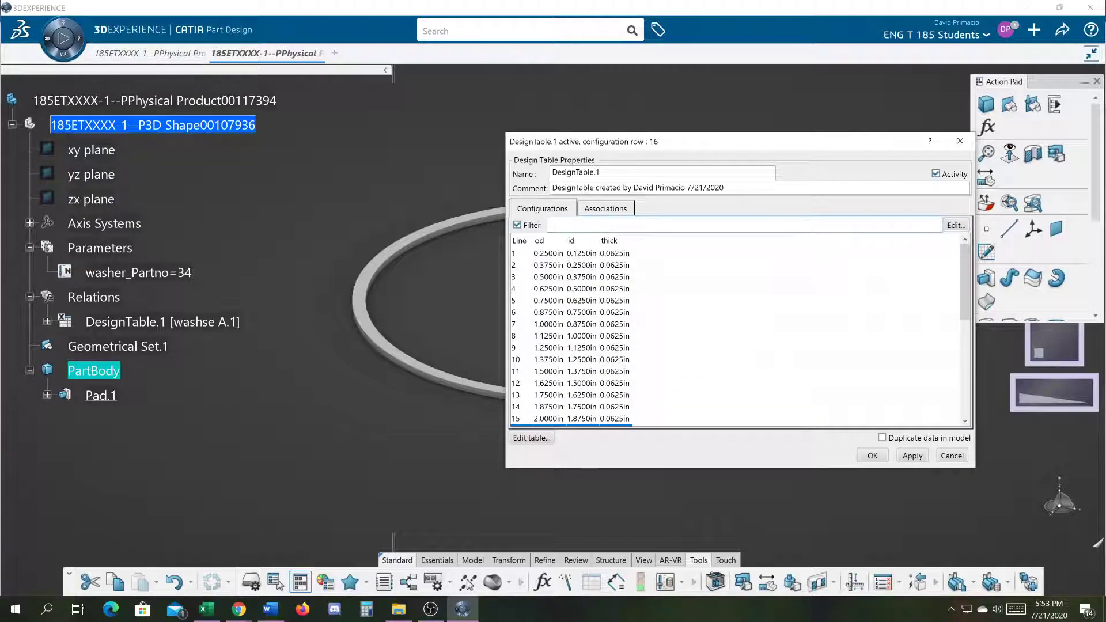
click(618, 211)
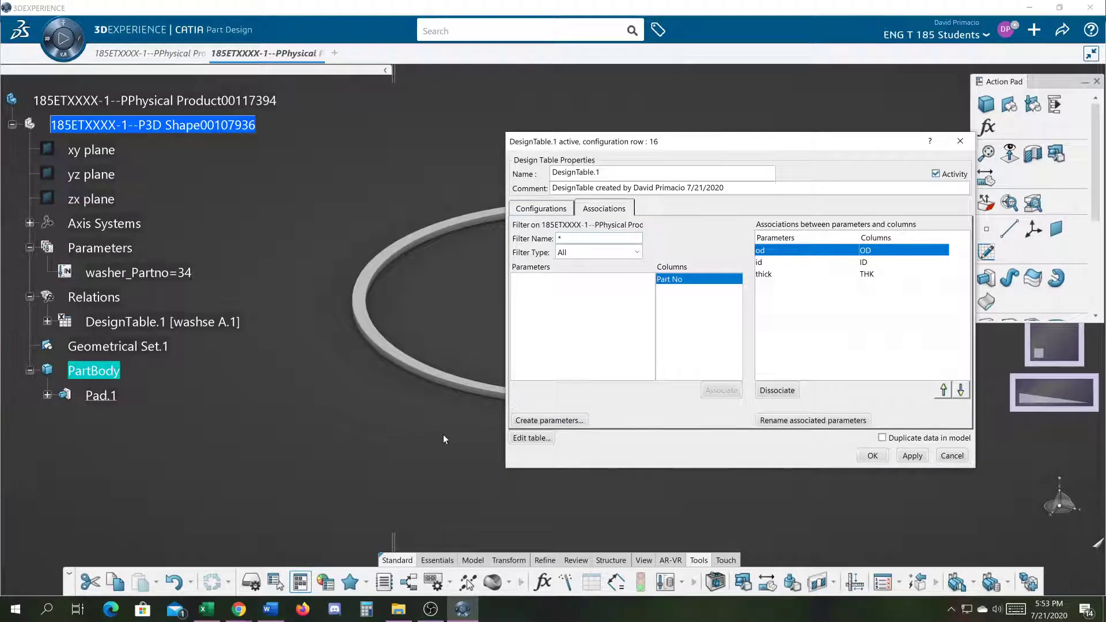
Step: Switch to the Word instructions, examine the part number association, resulting configurations and column reordering, and return to CATIA
key(alt+Tab)
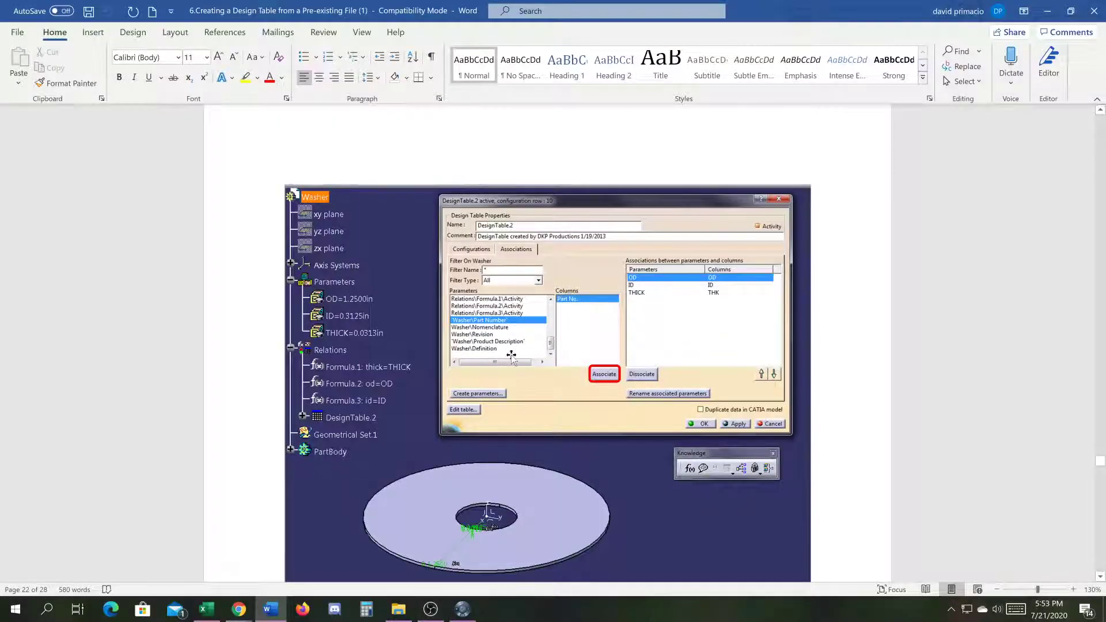
scroll(511, 356, up, 3)
scroll(519, 363, down, 1)
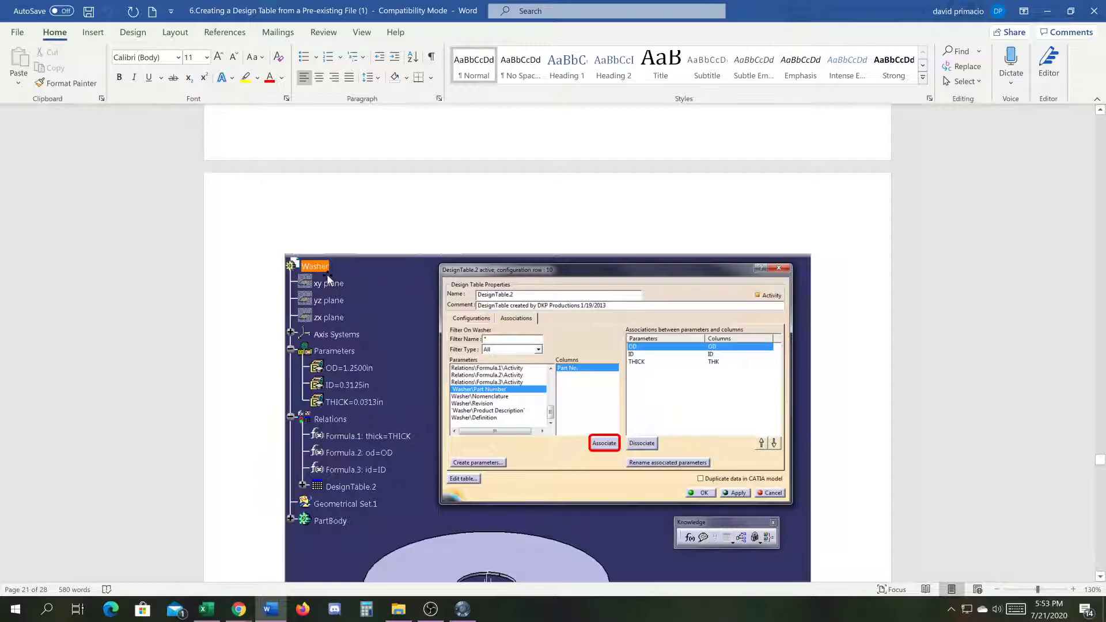
scroll(394, 377, down, 10)
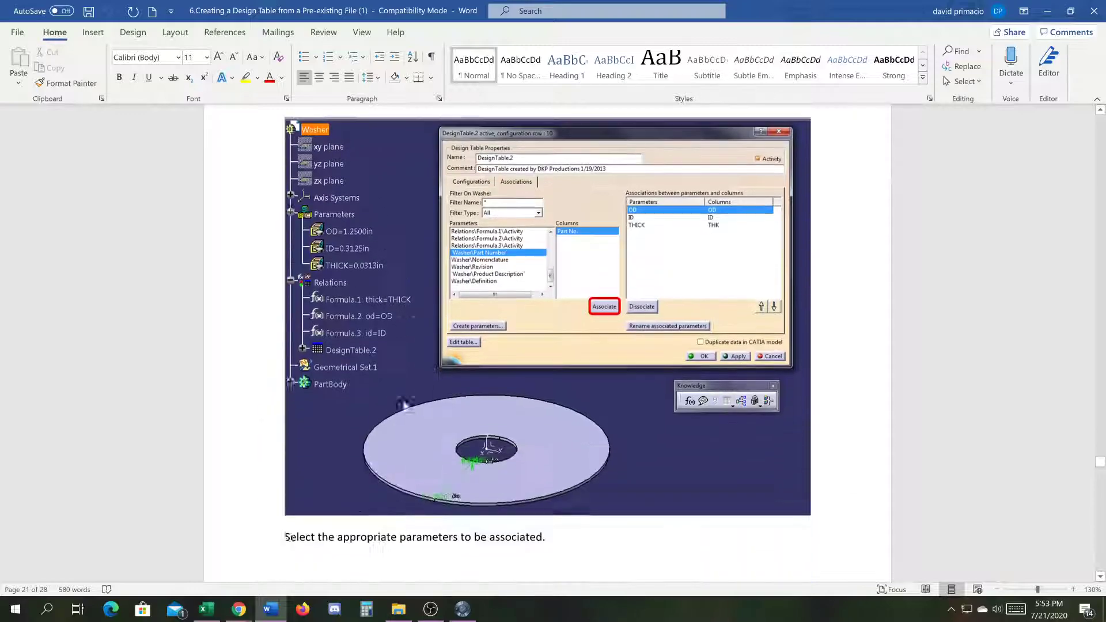
scroll(403, 401, down, 5)
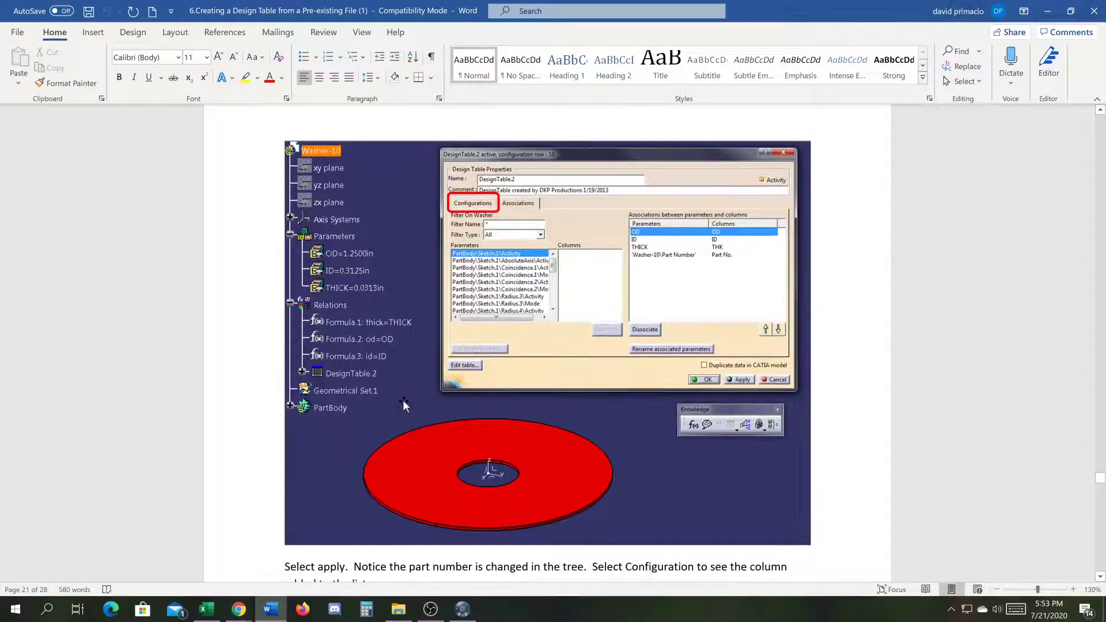
scroll(402, 400, up, 1)
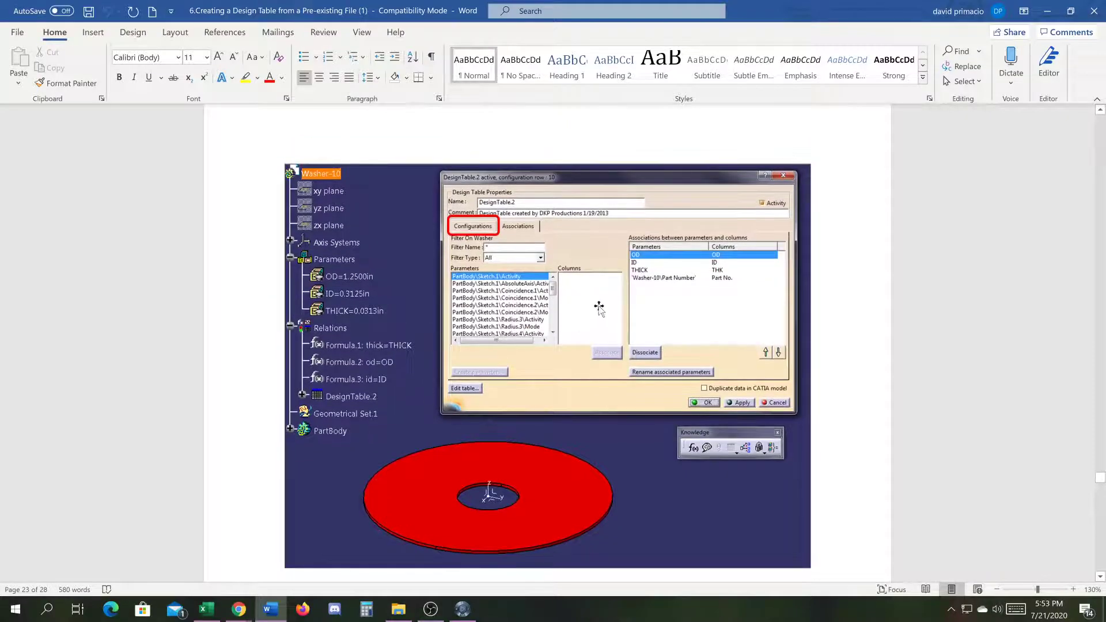
scroll(611, 301, up, 1)
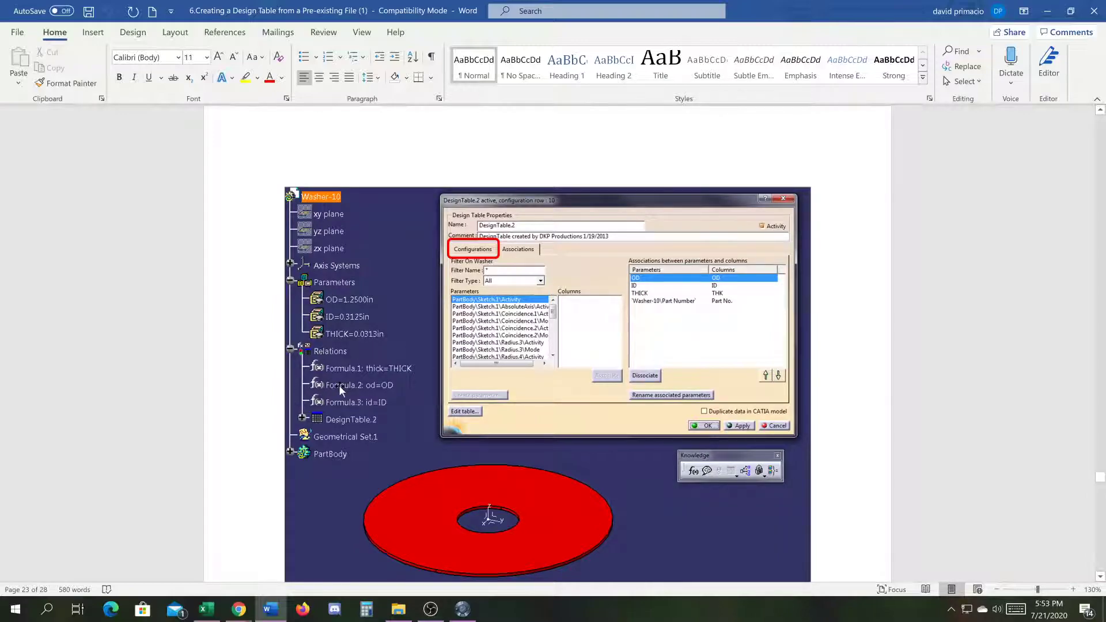
scroll(485, 377, up, 4)
scroll(589, 427, down, 2)
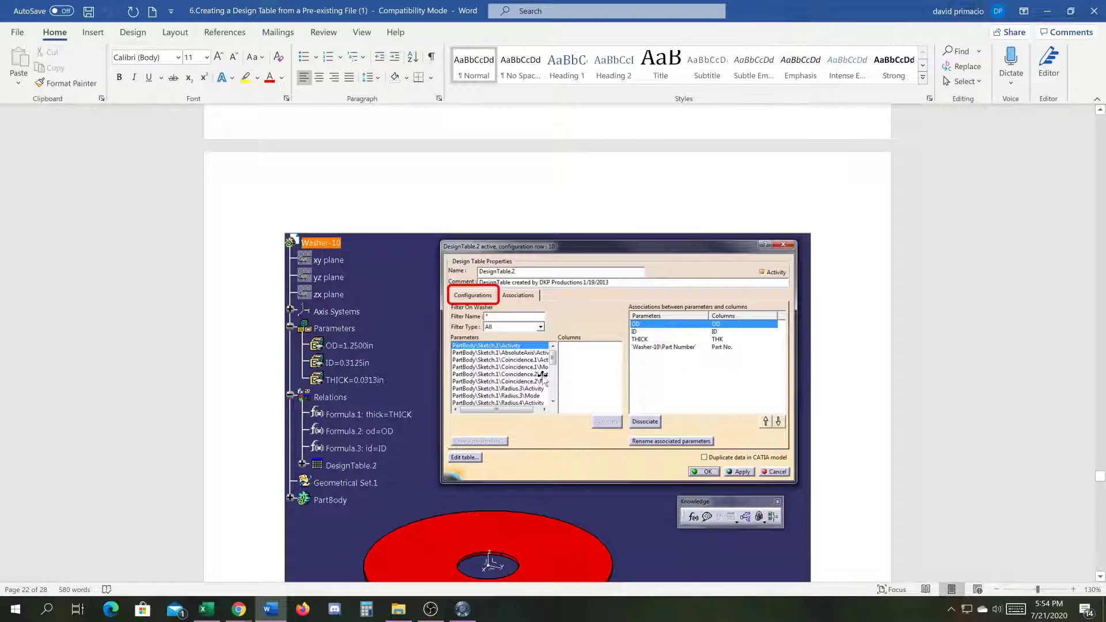
scroll(526, 412, down, 15)
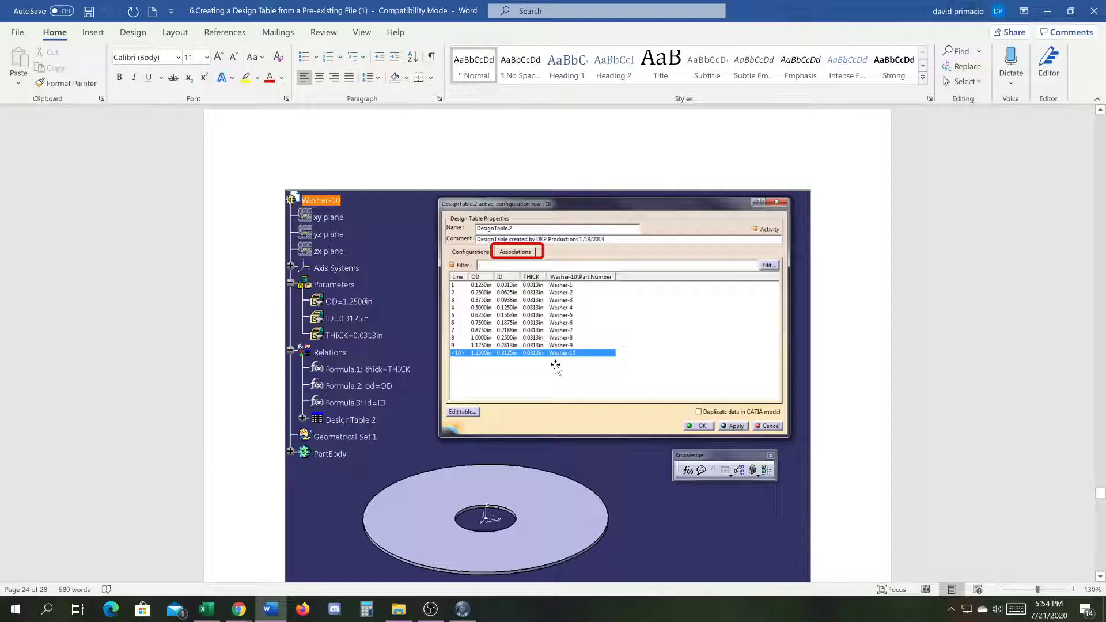
scroll(556, 367, down, 10)
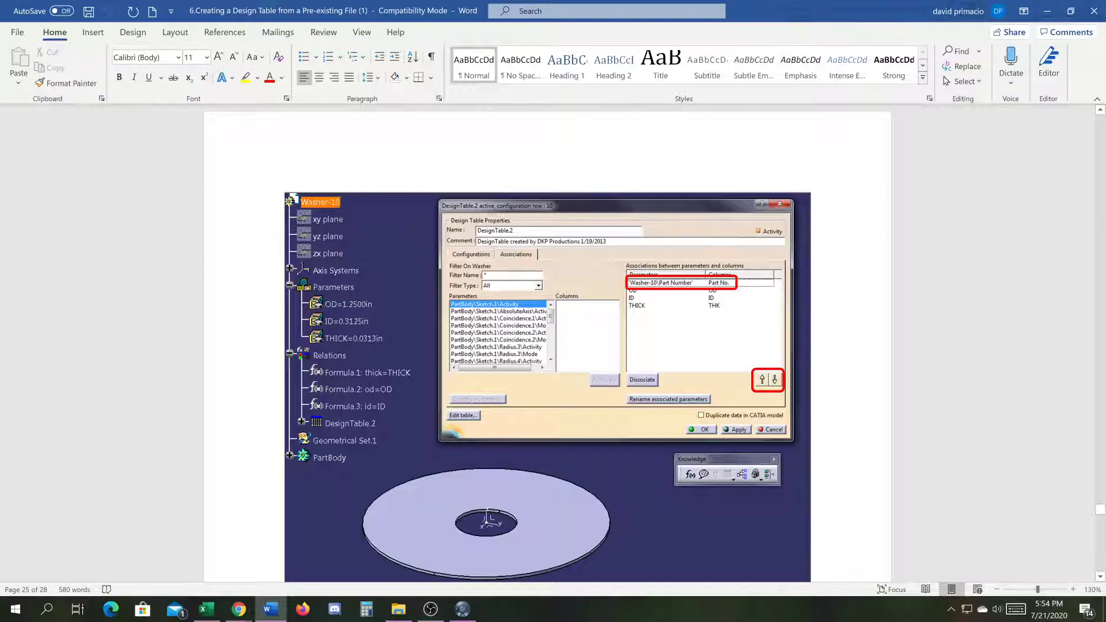
drag(1098, 513, 1101, 443)
key(alt+Tab)
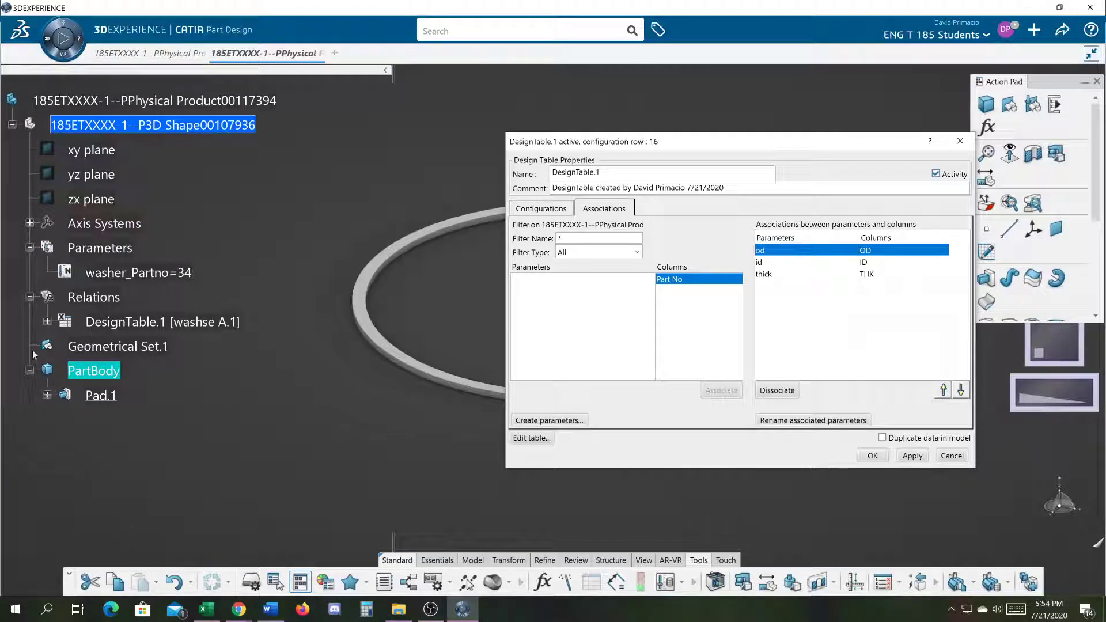
Step: Expand DesignTable.1 in the tree and close the design table dialog, accepting its current associations
click(47, 322)
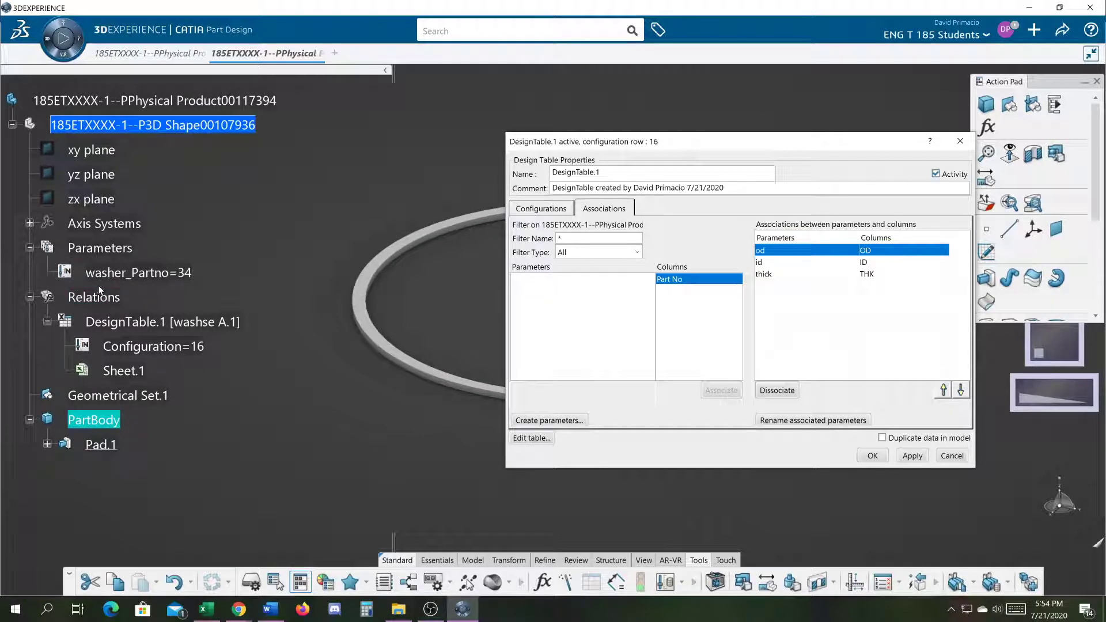
click(871, 456)
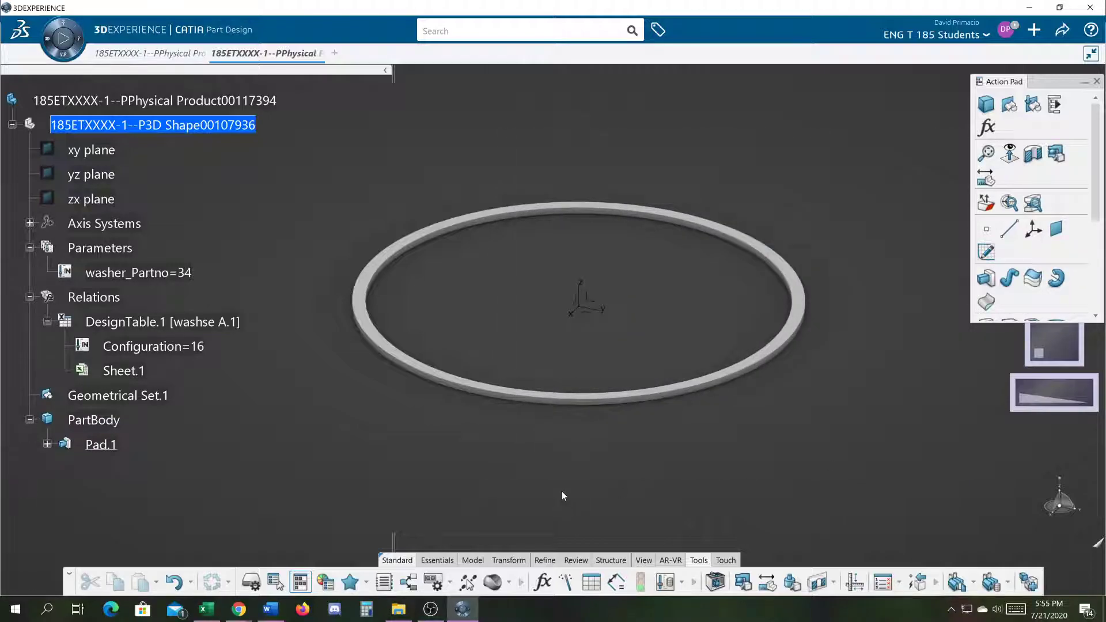
middle_drag(539, 471, 460, 461)
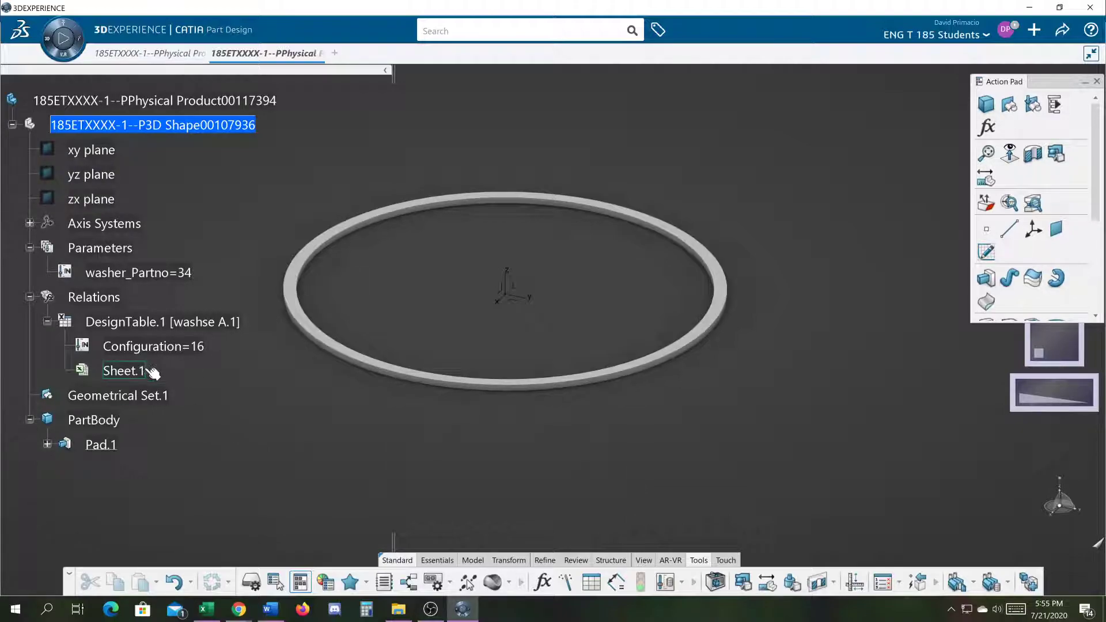
Step: Create a new 3D part for Part Design in a new tab
middle_drag(294, 194, 316, 193)
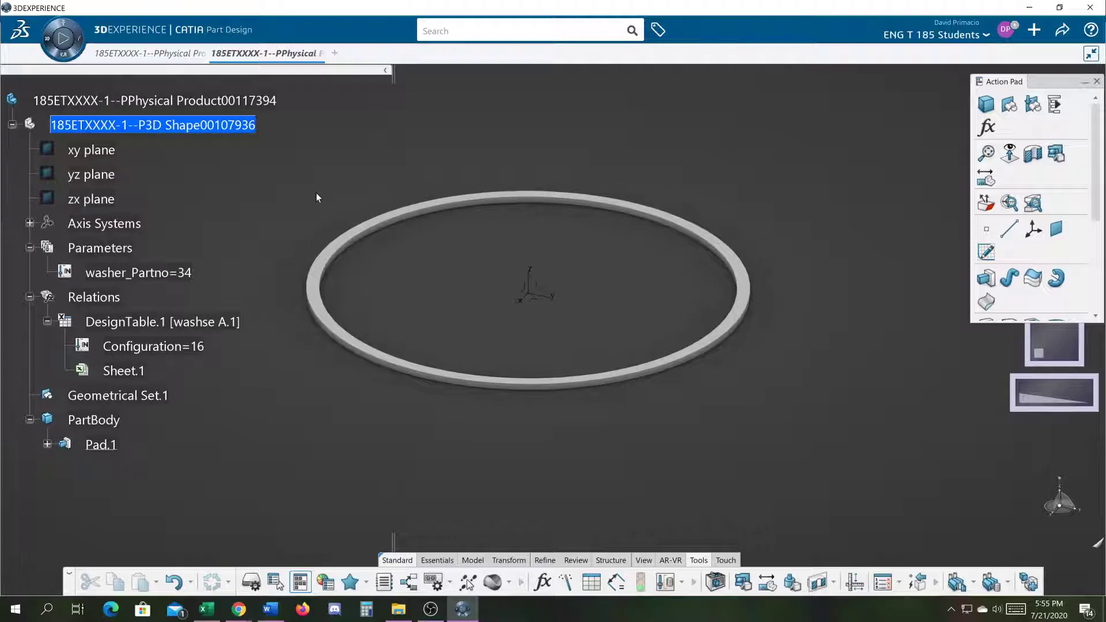
click(335, 53)
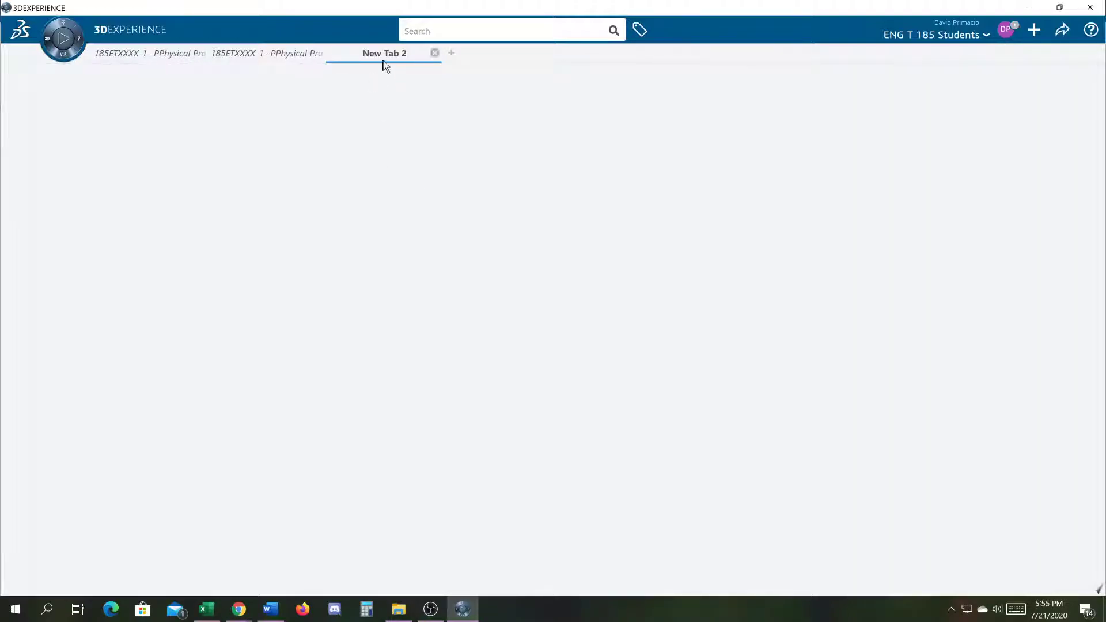
click(43, 51)
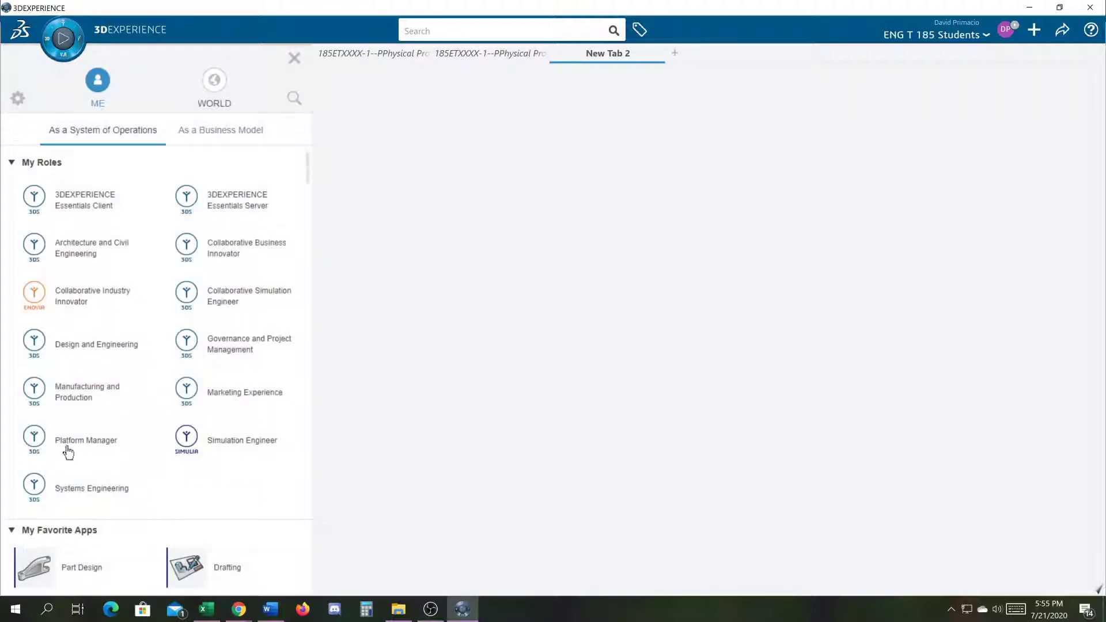
click(57, 573)
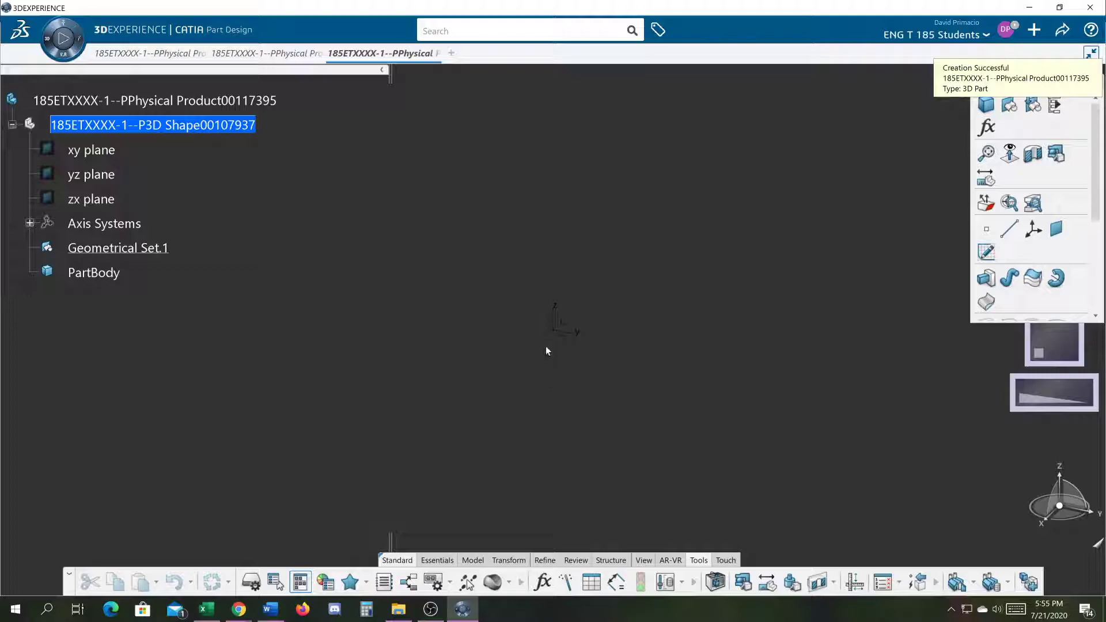
Step: Sketch two concentric circles centred on the origin of the xy plane, with radii of about 1 in and 2 in
click(564, 333)
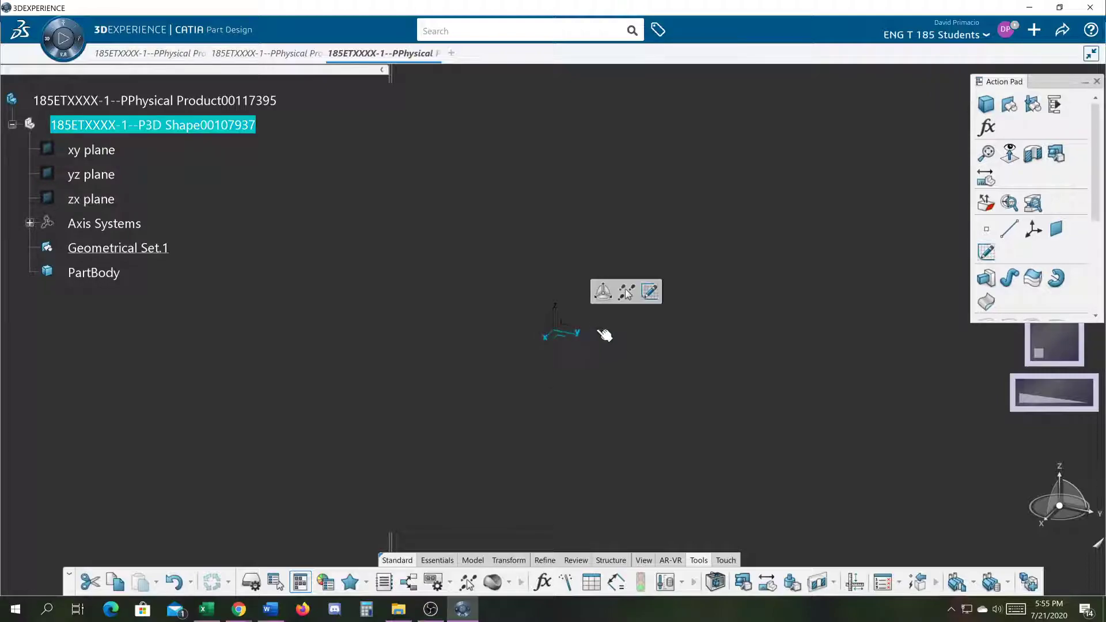
click(647, 300)
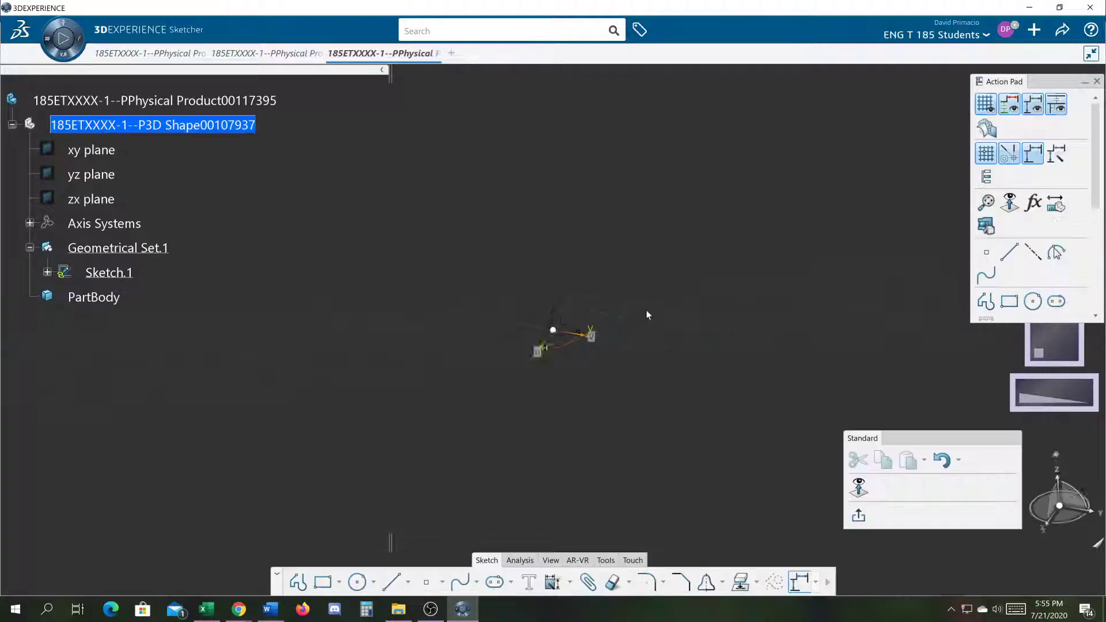
click(358, 588)
click(553, 329)
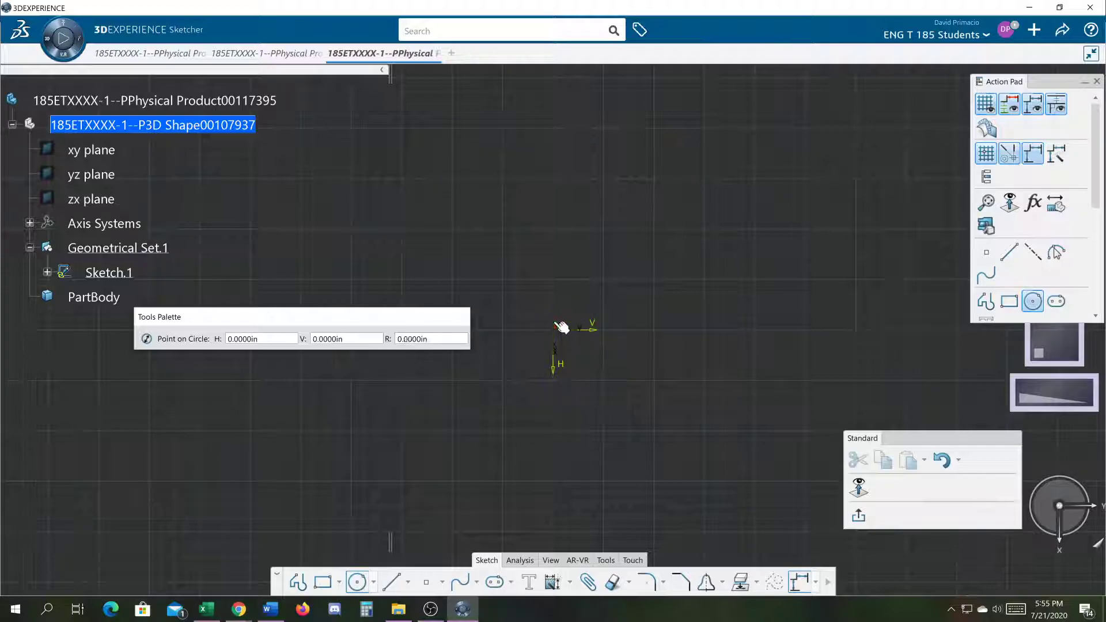
click(553, 280)
click(555, 331)
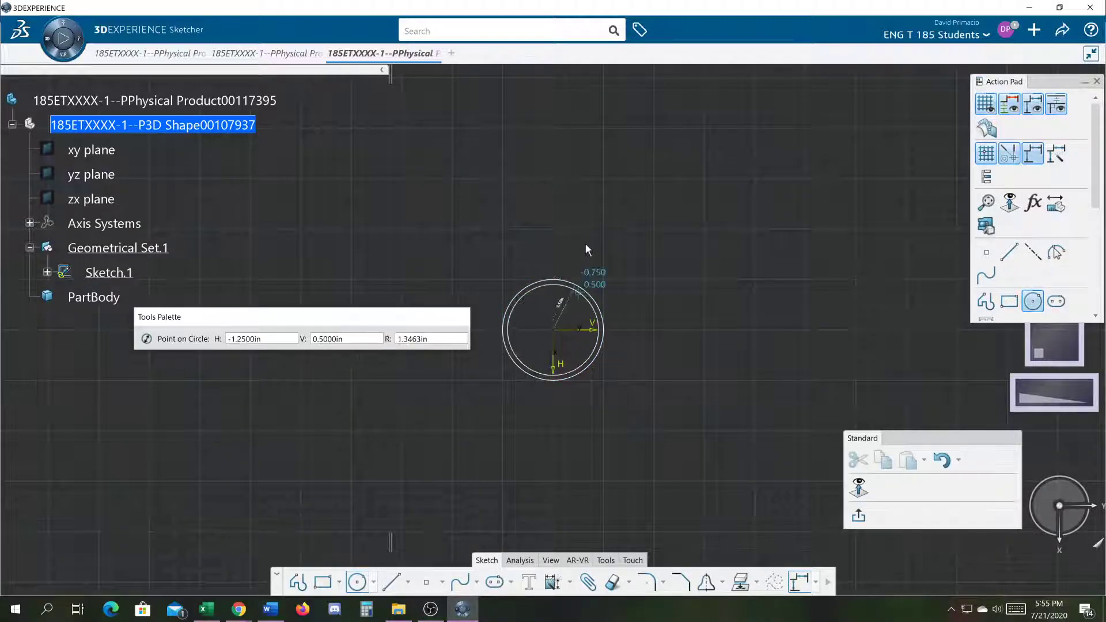
click(568, 229)
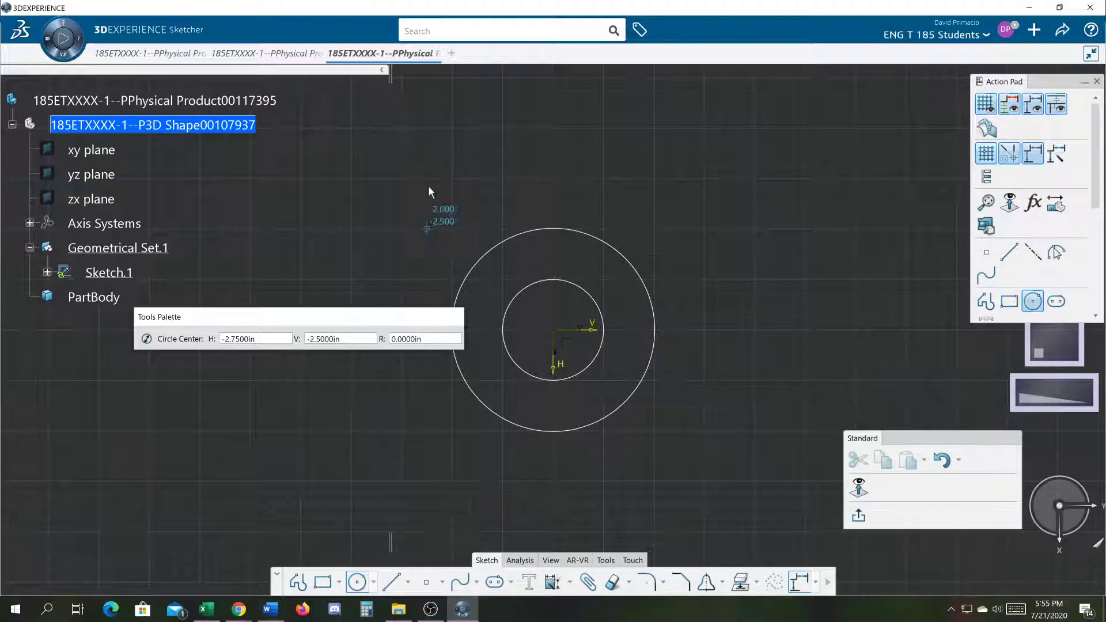
Step: Apply Auto Constraint to both circles and the sketch axes, and exit the sketch
click(552, 581)
drag(427, 195, 658, 500)
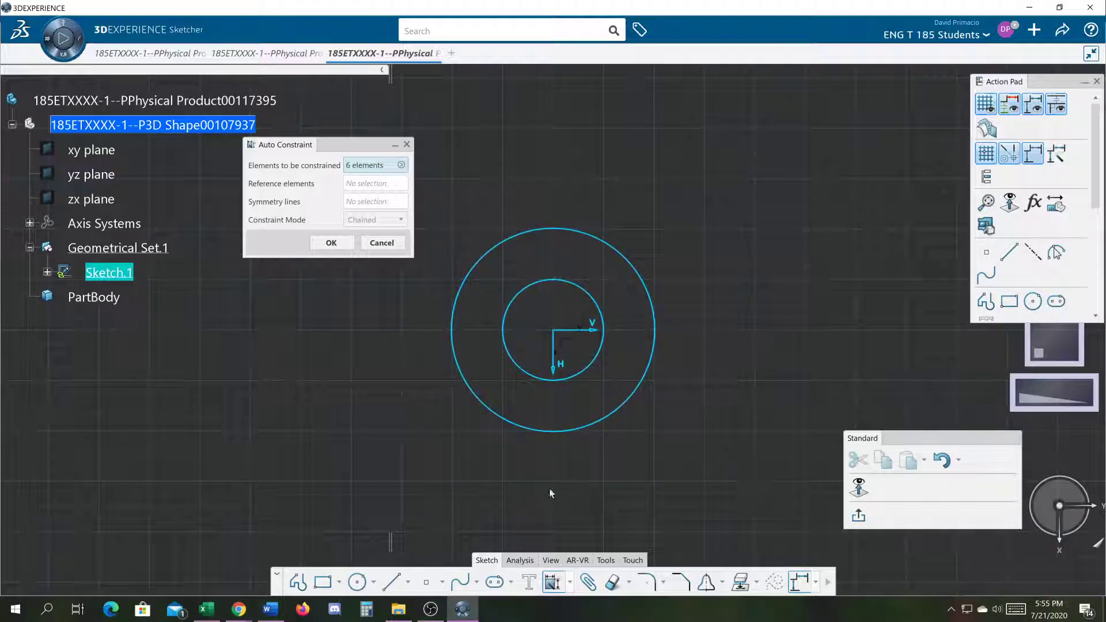
click(343, 245)
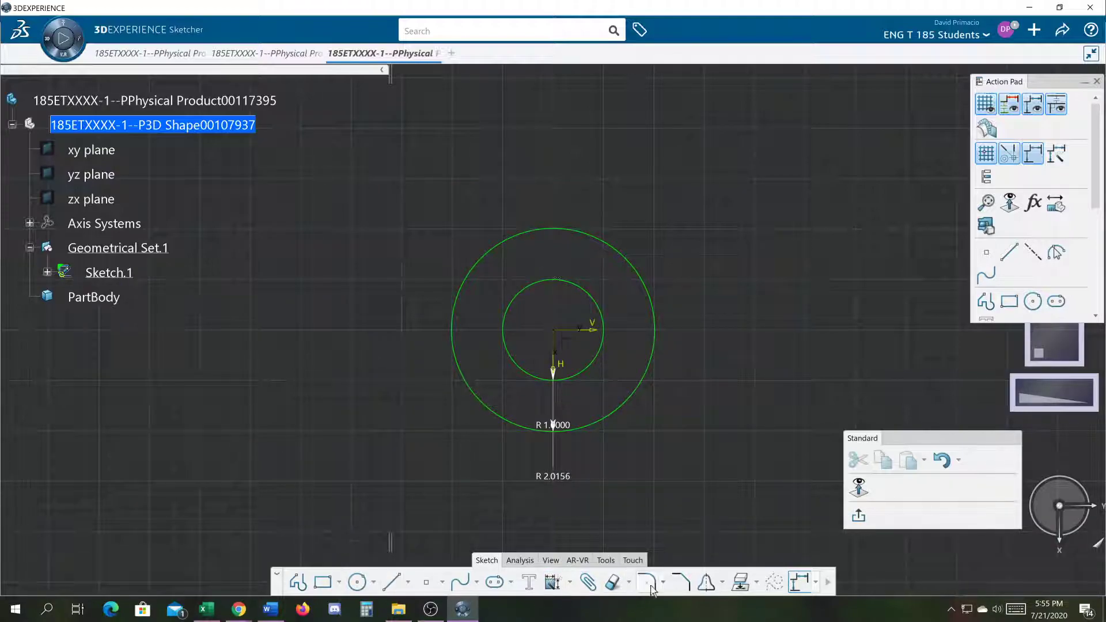
click(859, 517)
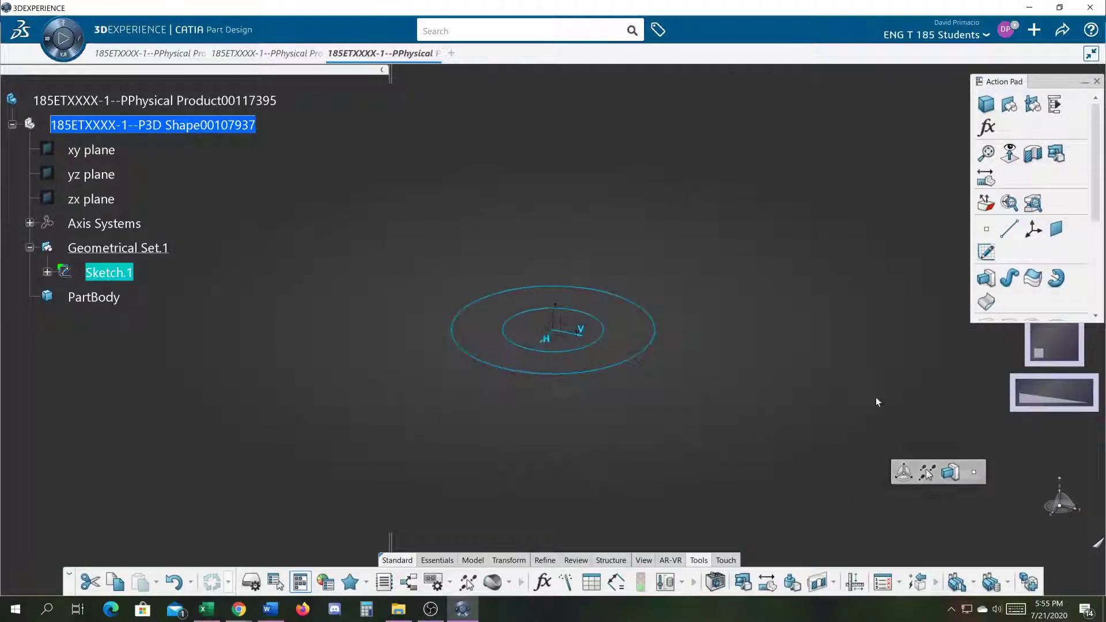
Step: In the sketch's formulas, rename the outer circle's radius parameter as od and the inner circle's radius parameter as id
click(985, 129)
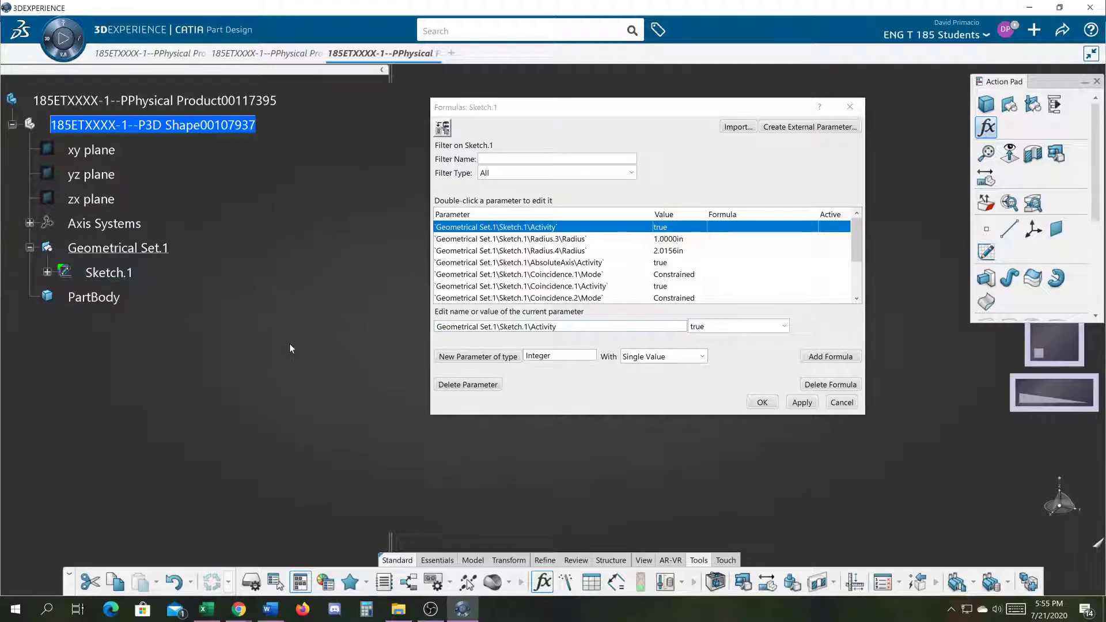
drag(583, 114, 815, 143)
click(491, 386)
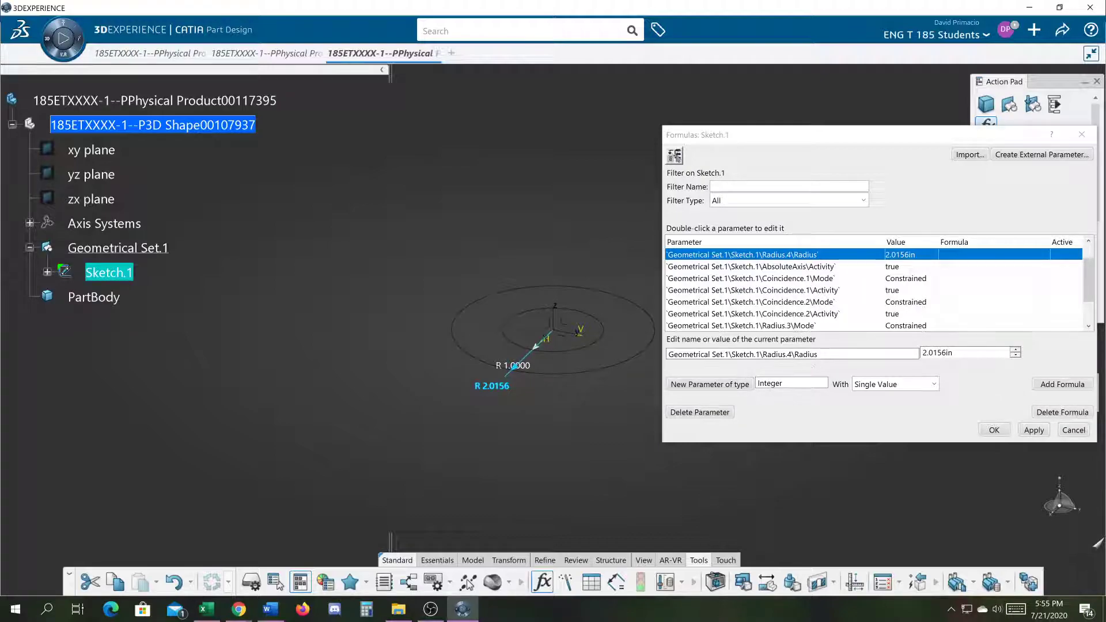
drag(820, 355, 444, 366)
text(od)
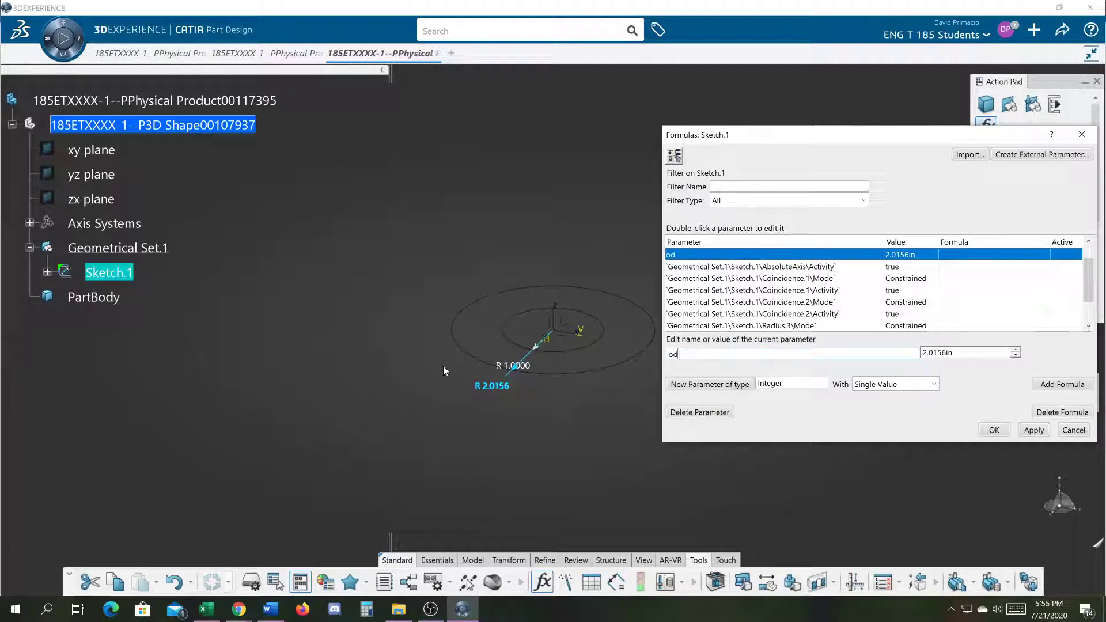
click(513, 365)
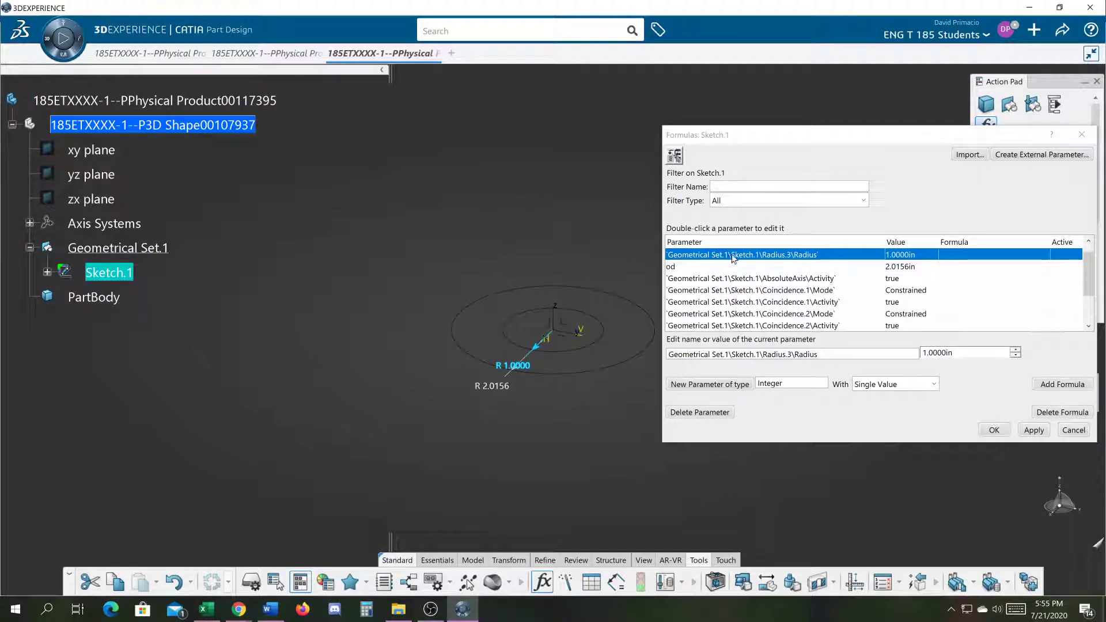
mouse_move(818, 354)
mouse_down()
mouse_move(642, 366)
mouse_move(579, 382)
mouse_up()
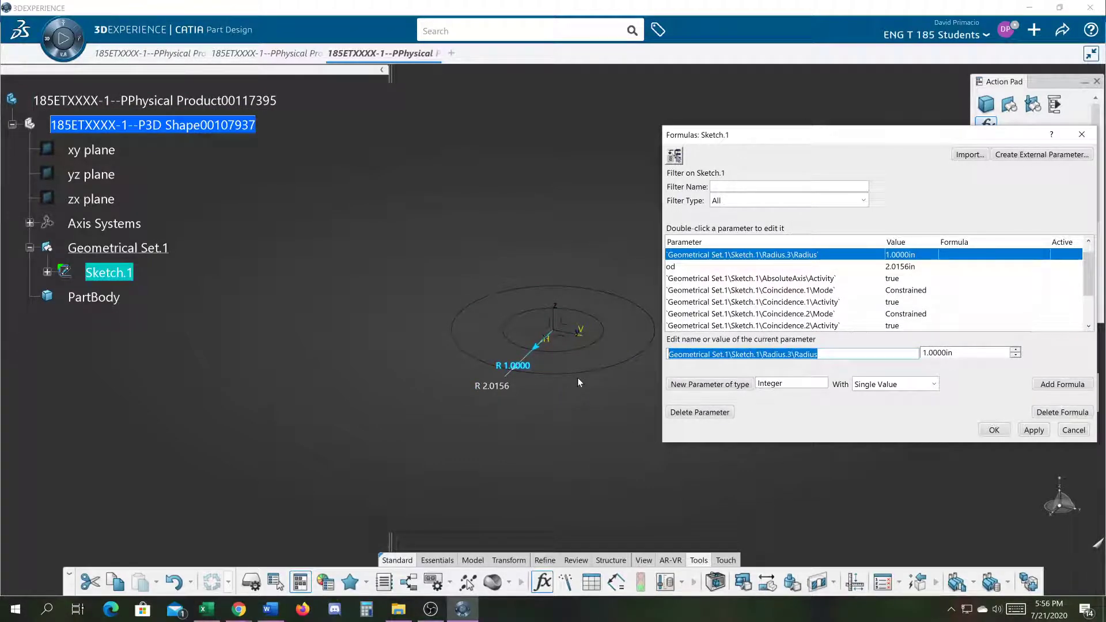
text(id)
key(Return)
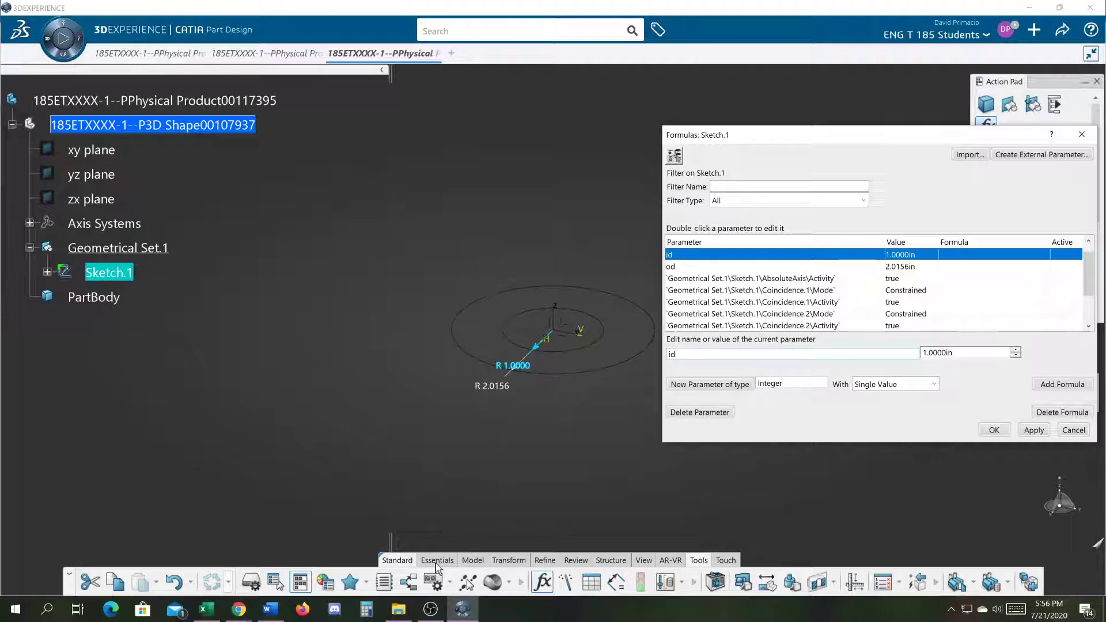
Step: Pad the ring sketch with a length of 0.7874 in and expand the PartBody in the tree
click(473, 560)
click(524, 582)
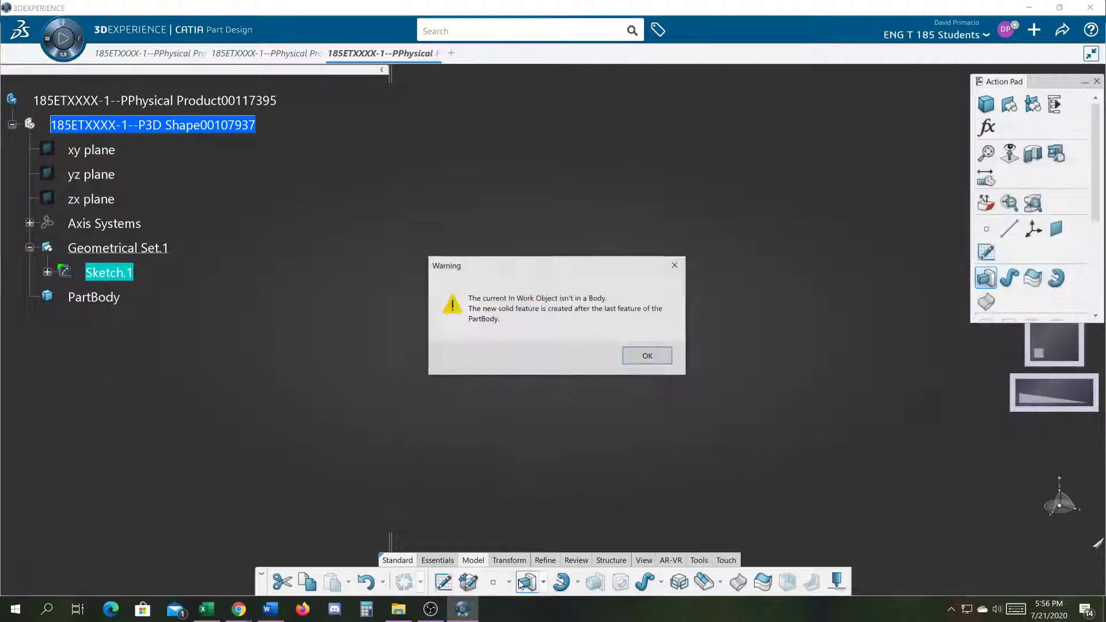
click(646, 356)
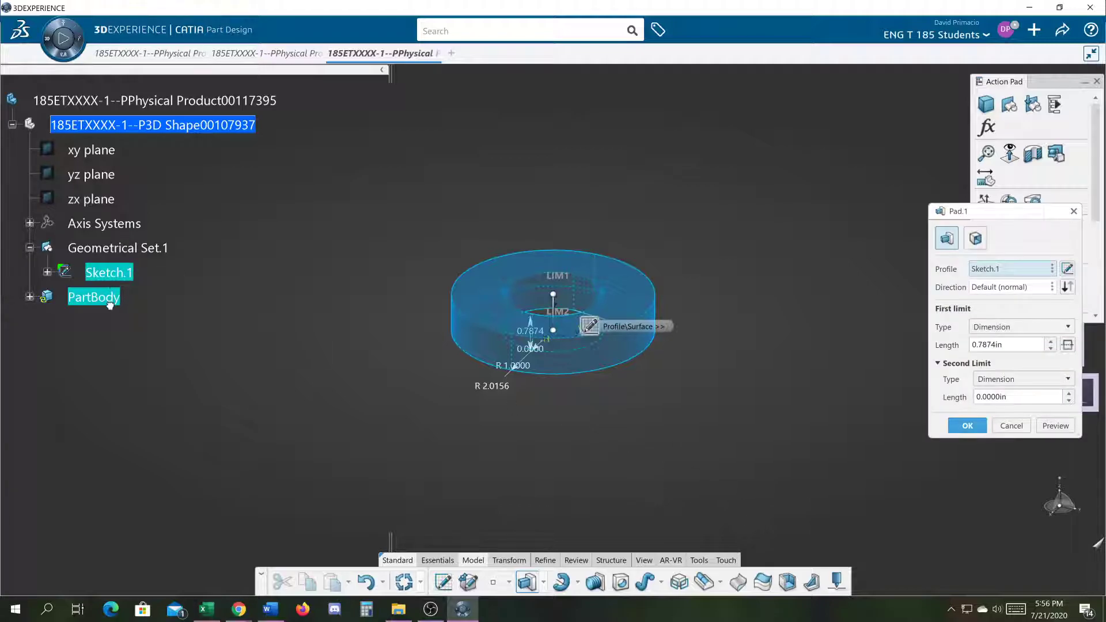
click(967, 426)
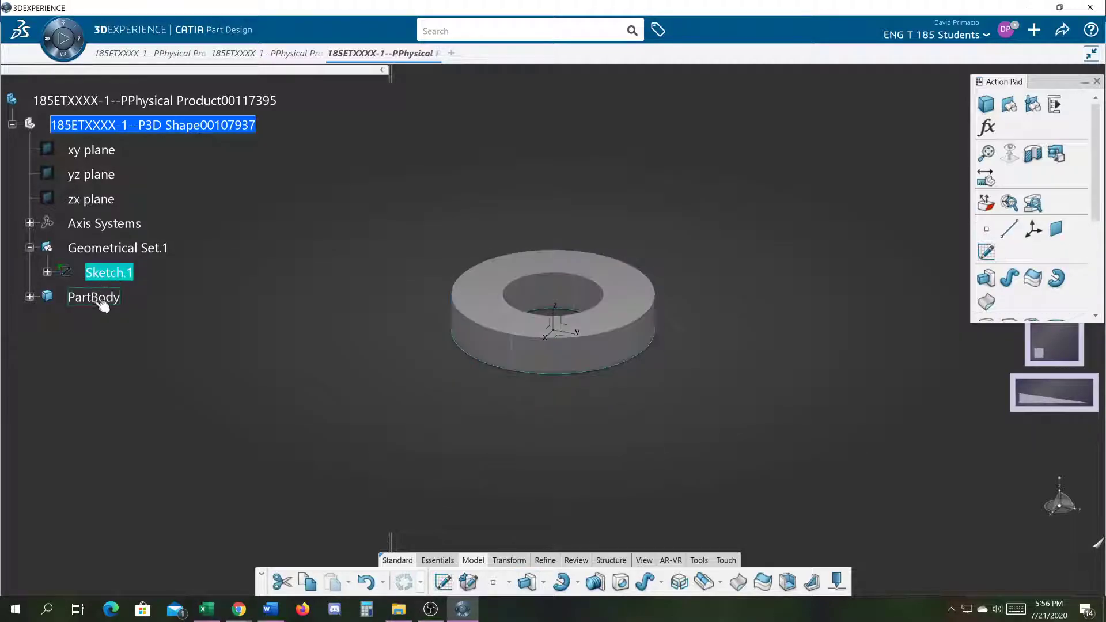
click(47, 298)
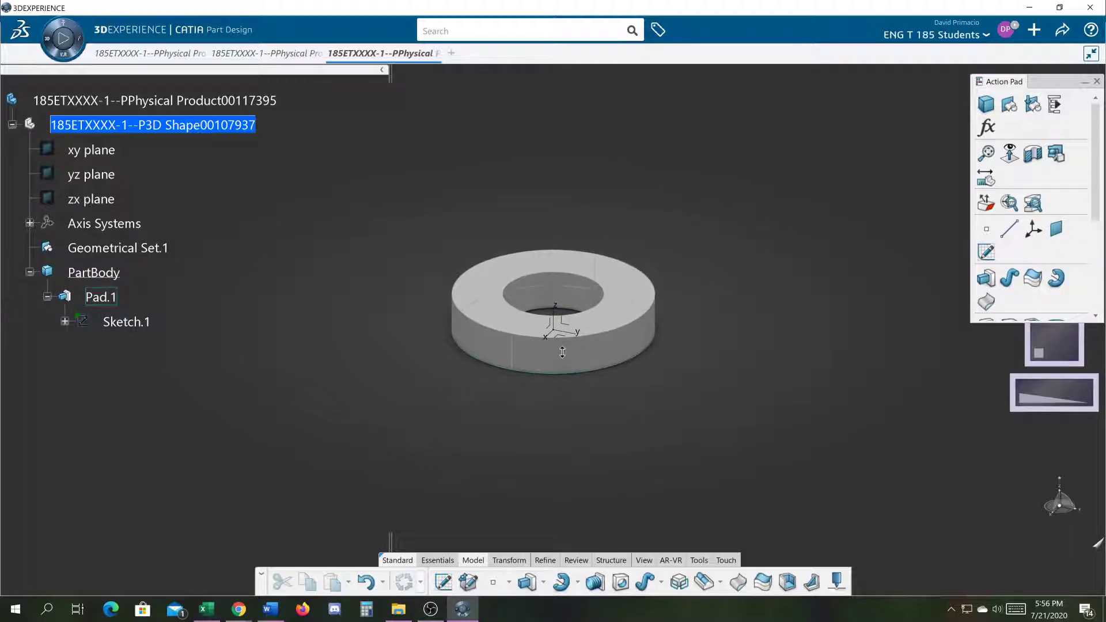
middle_drag(562, 354, 561, 323)
middle_drag(450, 361, 482, 366)
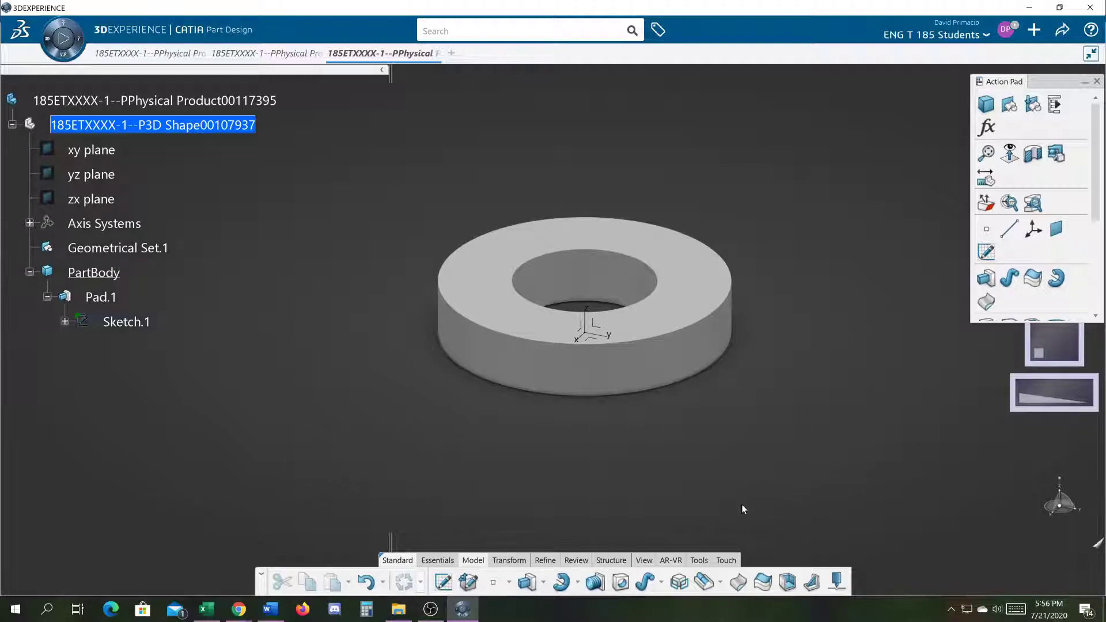
Step: In the 3D Shape's formulas, set the new parameter type to Length and rename the pad's first limit length as thk
click(987, 127)
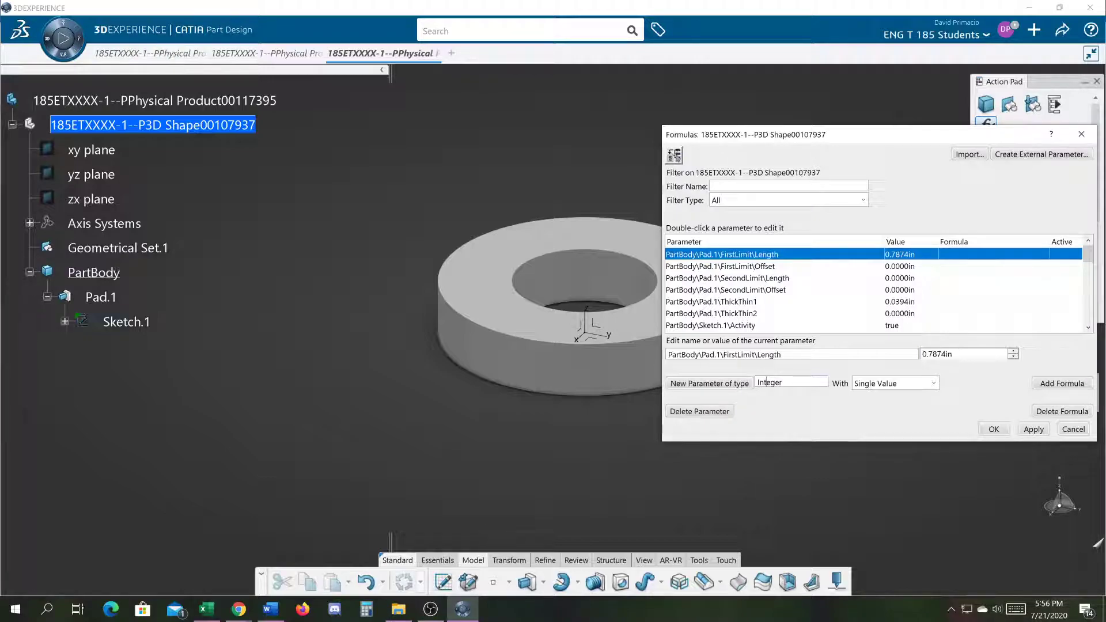
double_click(766, 382)
key(BackSpace)
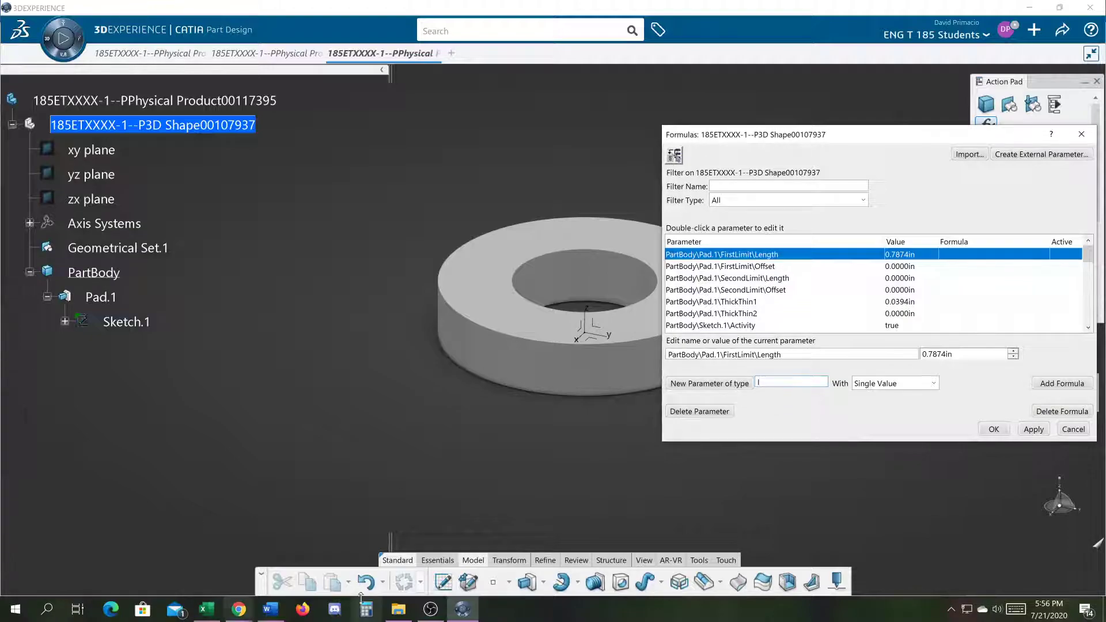
drag(783, 137, 193, 89)
drag(174, 335, 110, 343)
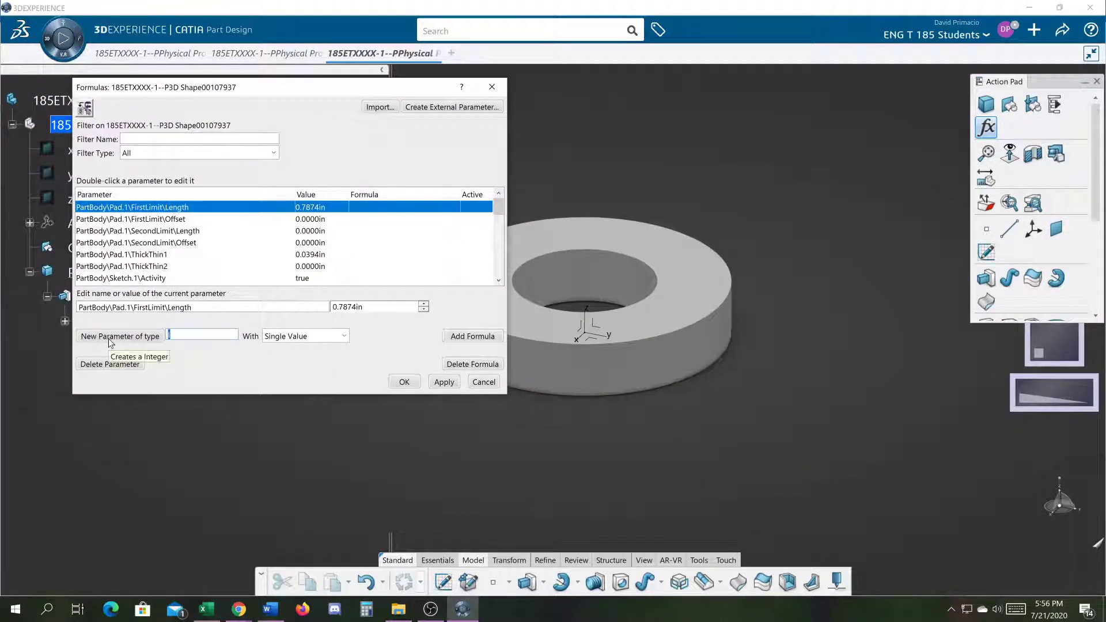
text(Length)
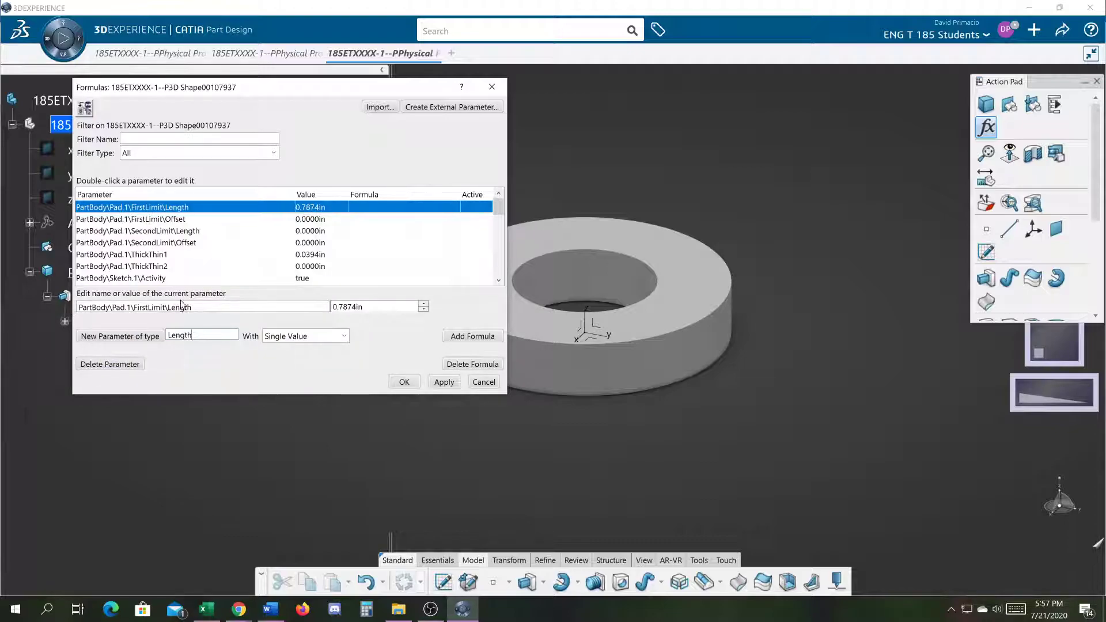
drag(194, 307, 2, 315)
text(thk)
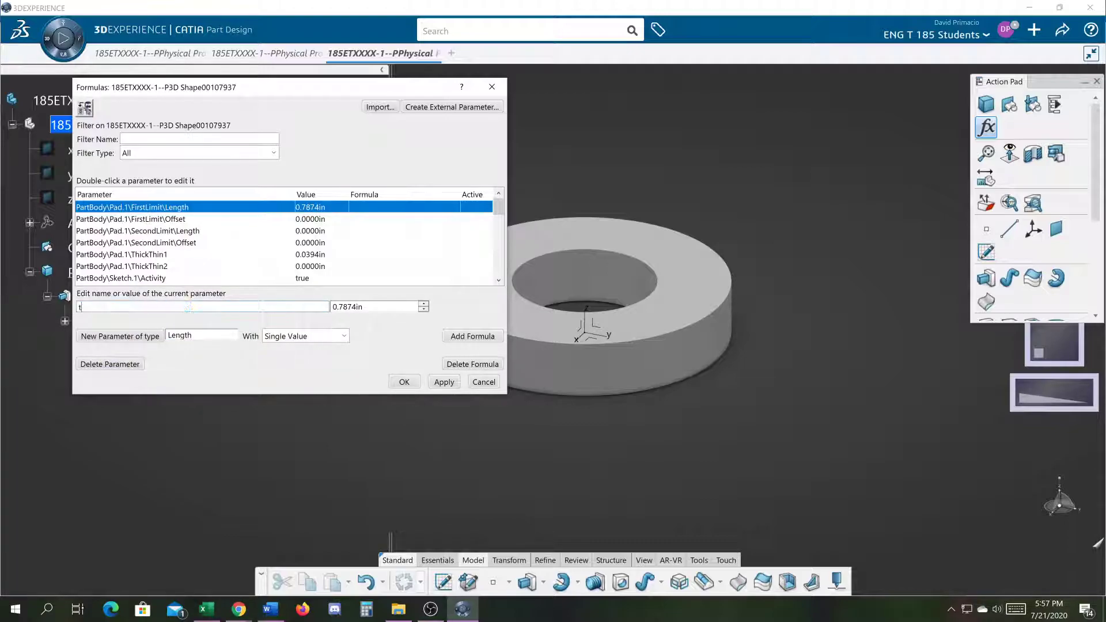
key(Return)
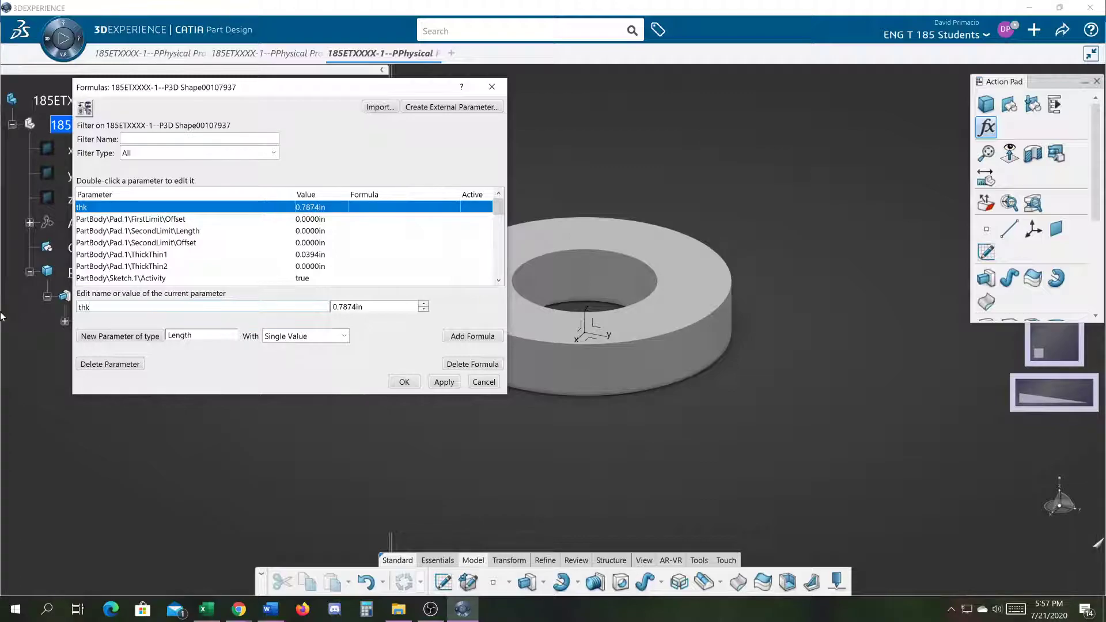
Step: Create two single-value Length parameters named OD and ID
click(108, 340)
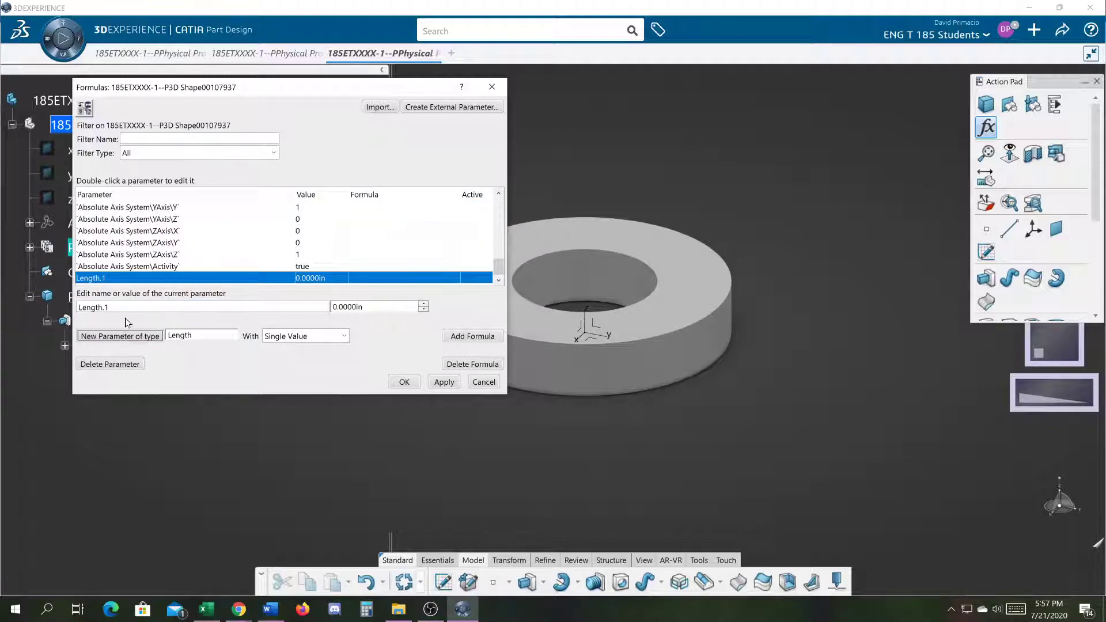
click(124, 309)
drag(109, 307, 69, 307)
key(Caps_Lock)
text(OD)
key(Return)
click(115, 339)
drag(110, 307, 68, 310)
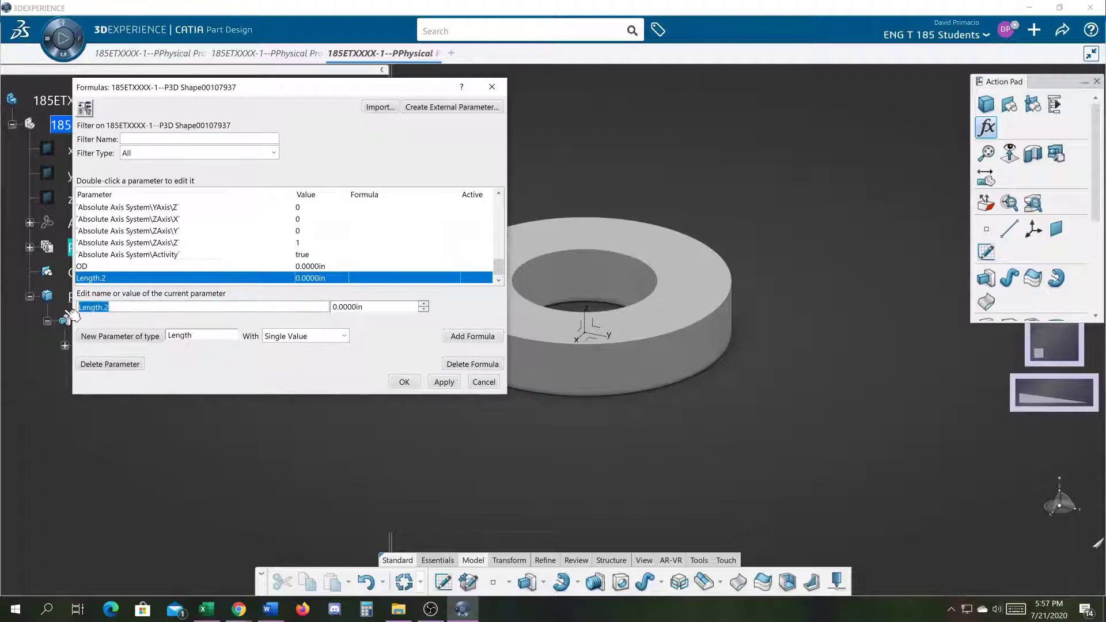
text(ID)
key(Return)
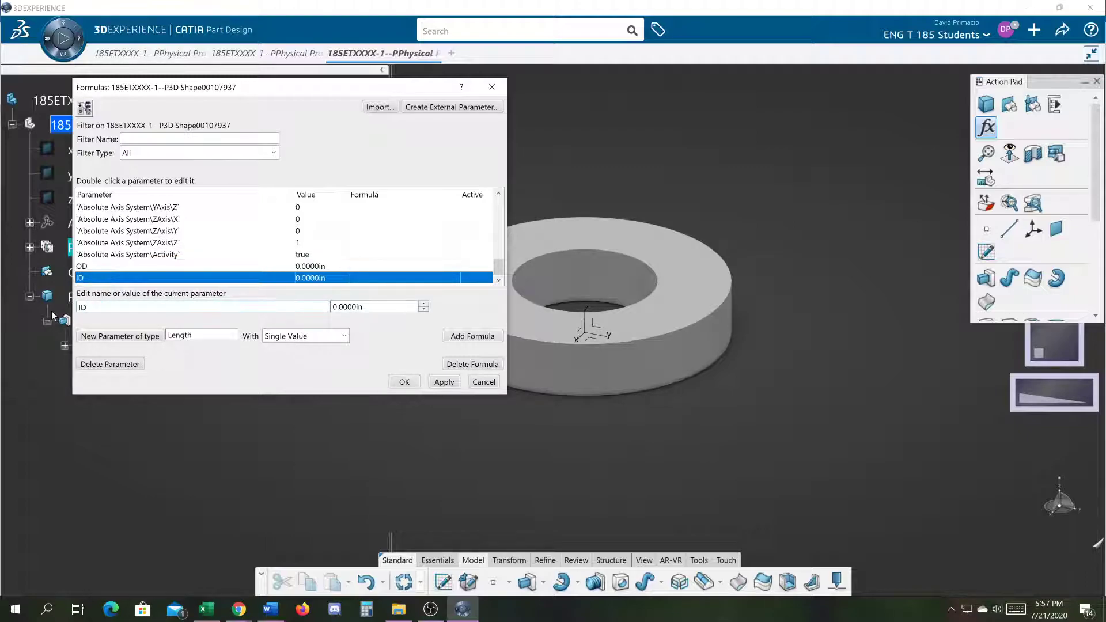
Step: Create a third single-value Length parameter named THK and expand the Parameters node in the tree
click(115, 336)
drag(110, 307, 78, 307)
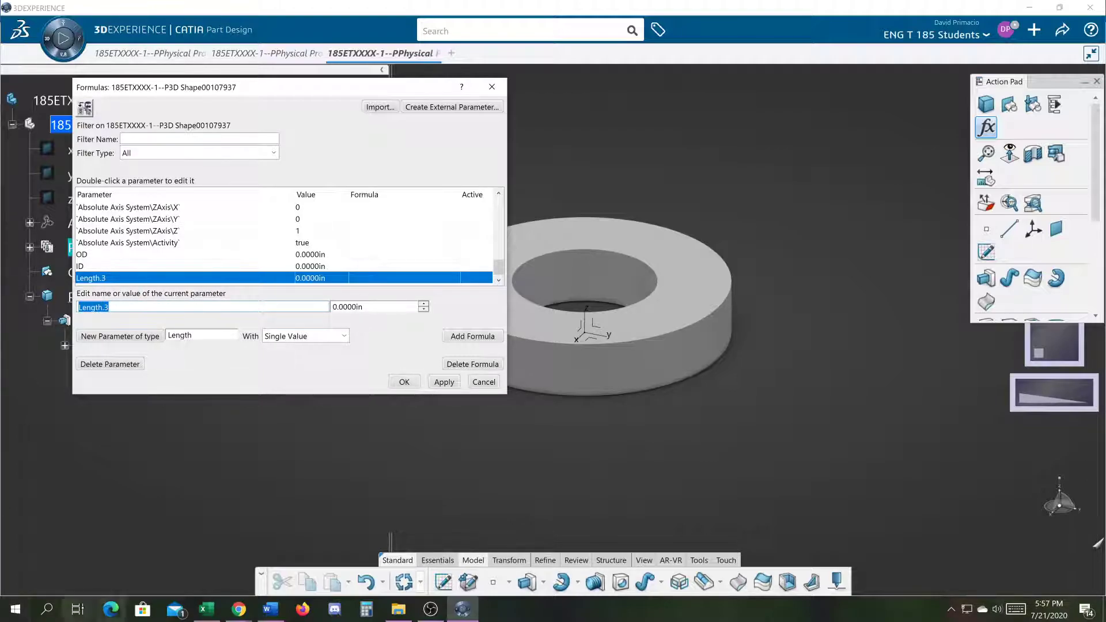
click(203, 611)
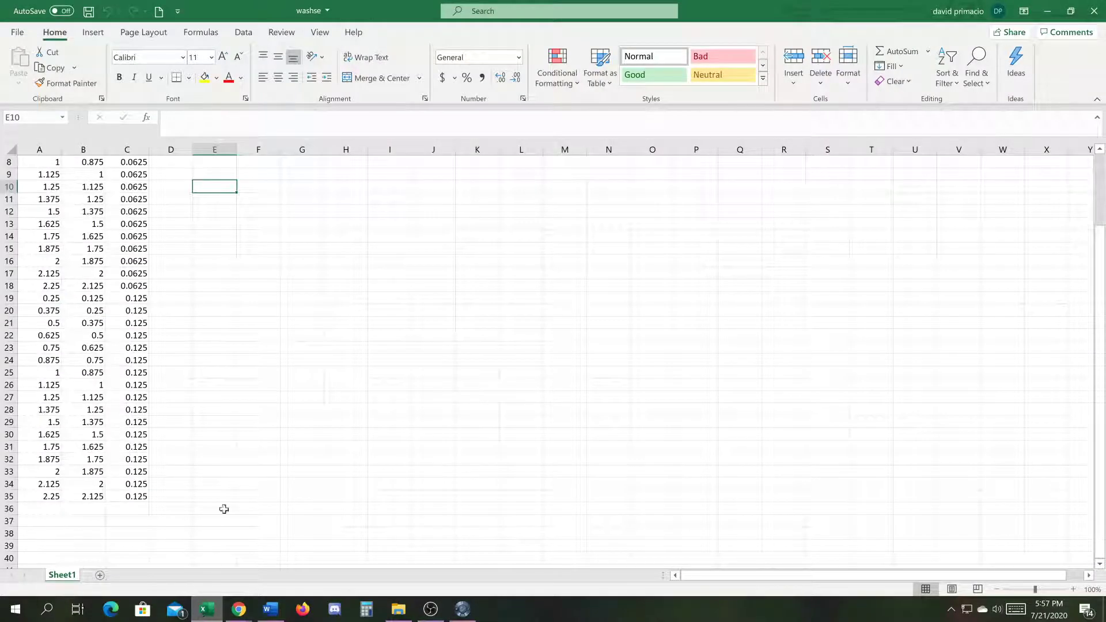
scroll(249, 442, up, 3)
key(alt+Tab)
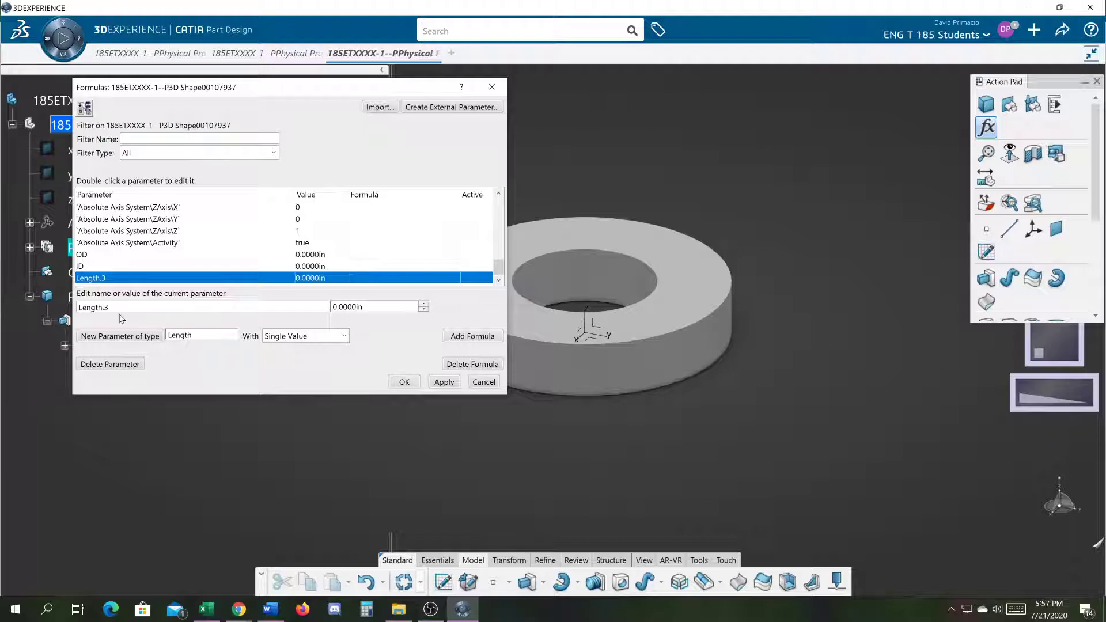
drag(138, 308, 0, 307)
text(THK)
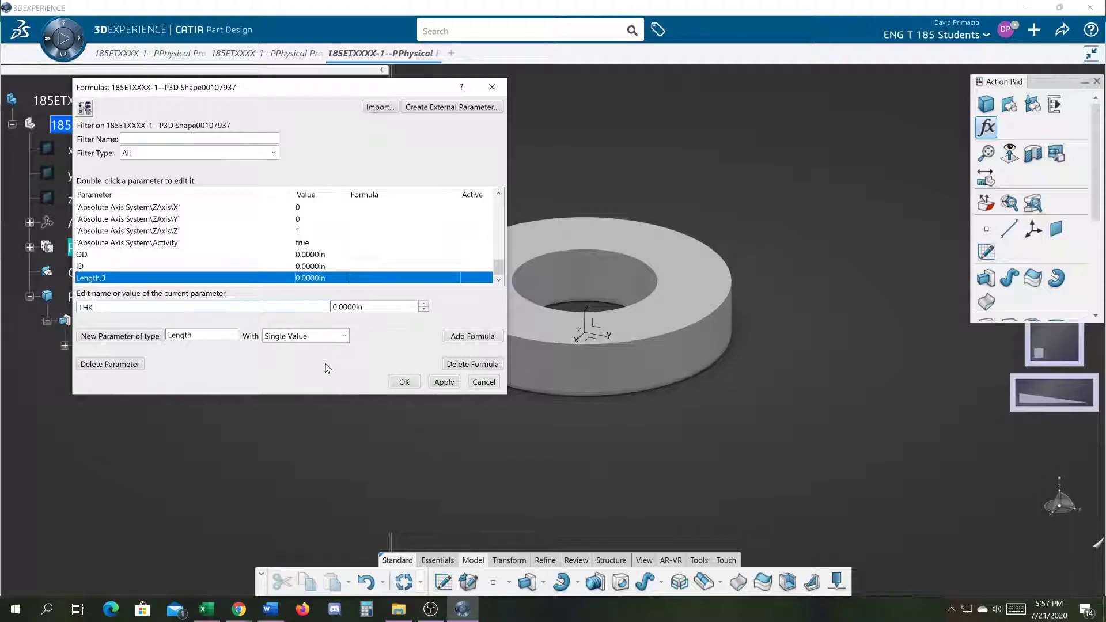
key(Return)
drag(288, 99, 604, 100)
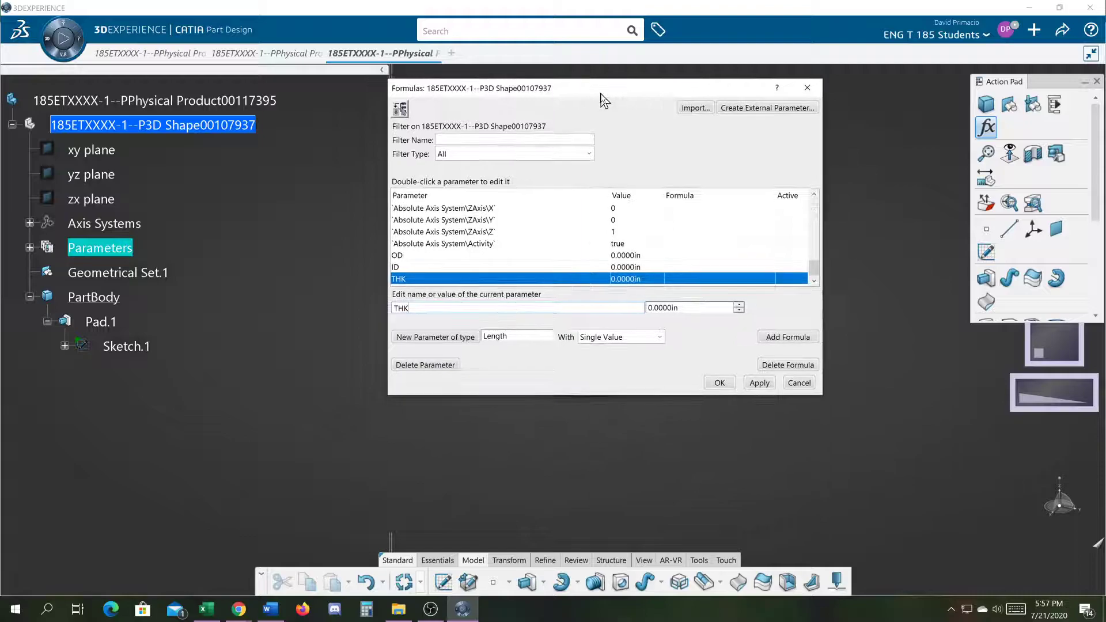
click(30, 248)
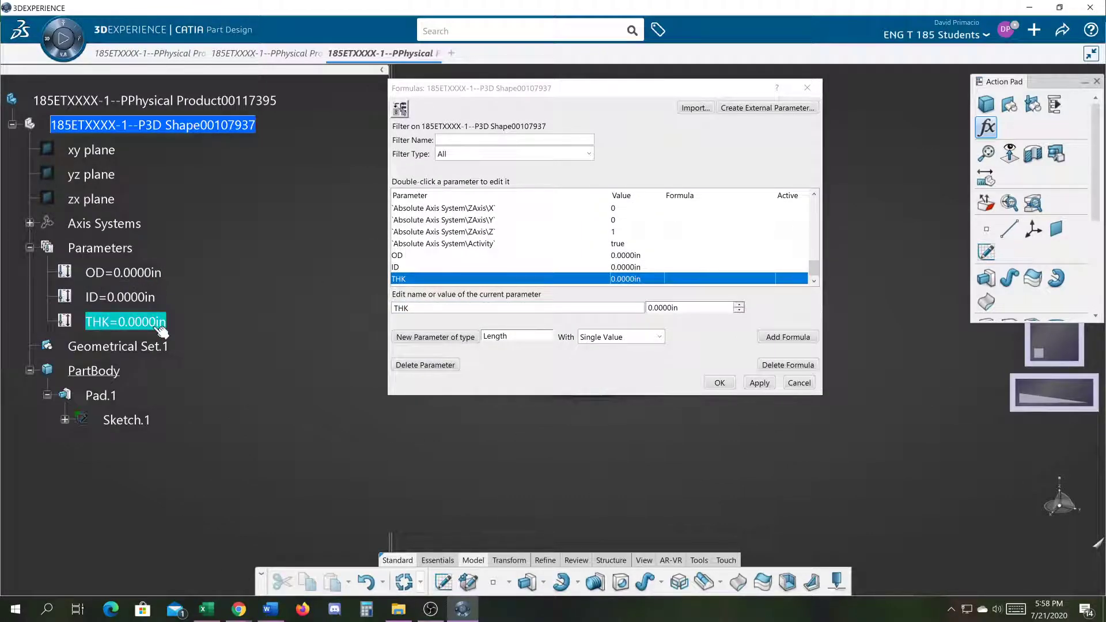
Step: Switch to the Word instructions and examine the washer example's parameters, formula relations, column associations and design table configurations
key(alt+Tab)
key(alt+Tab)
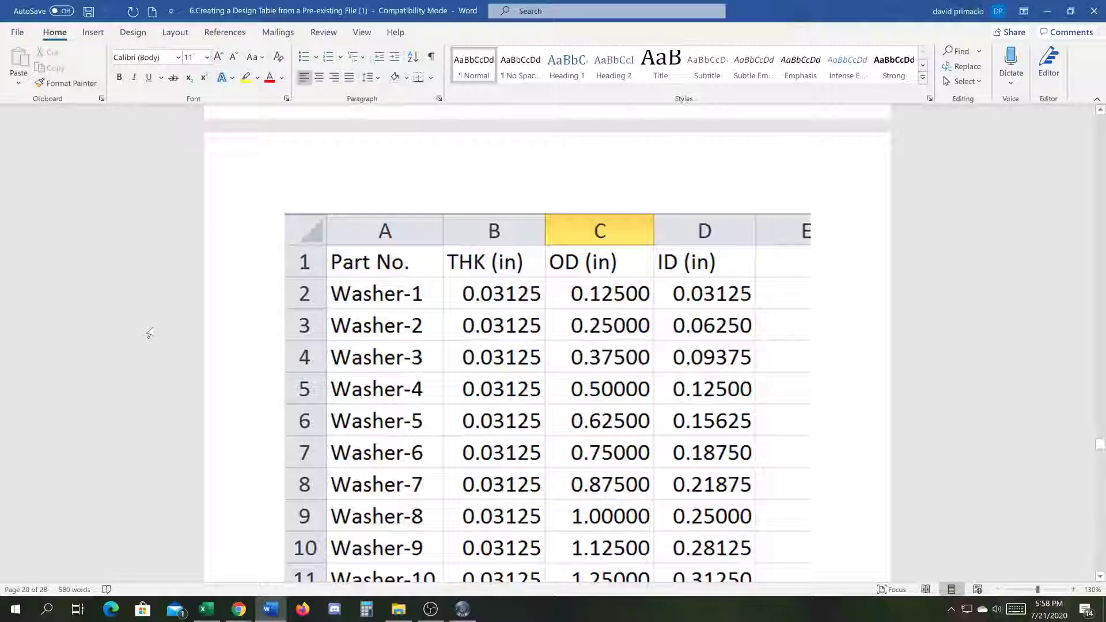
scroll(148, 333, up, 20)
scroll(215, 386, up, 3)
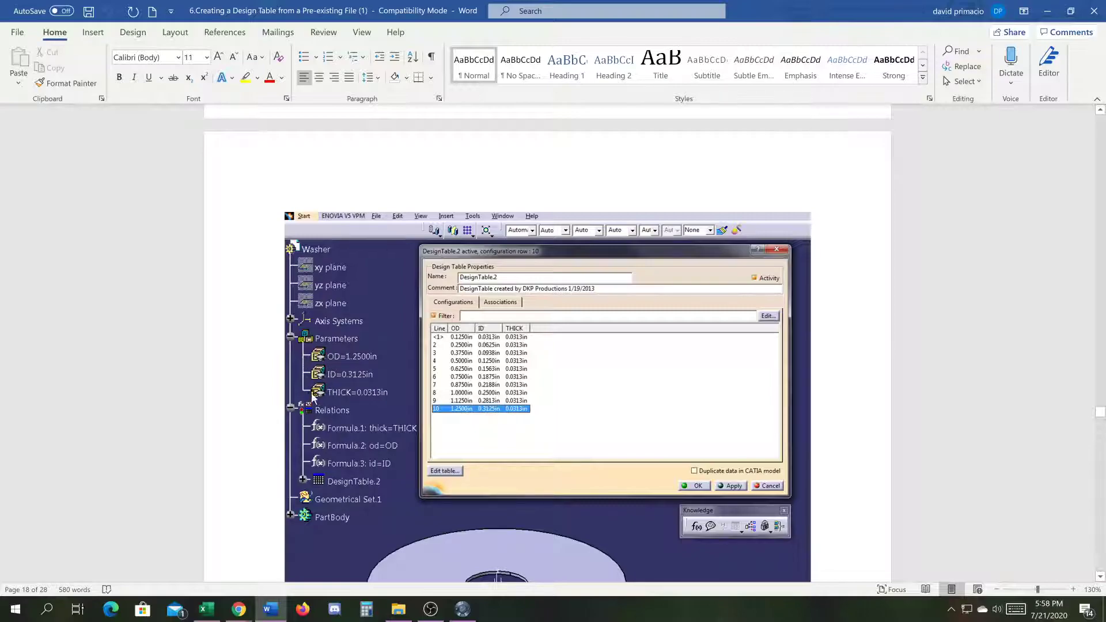
scroll(334, 381, up, 10)
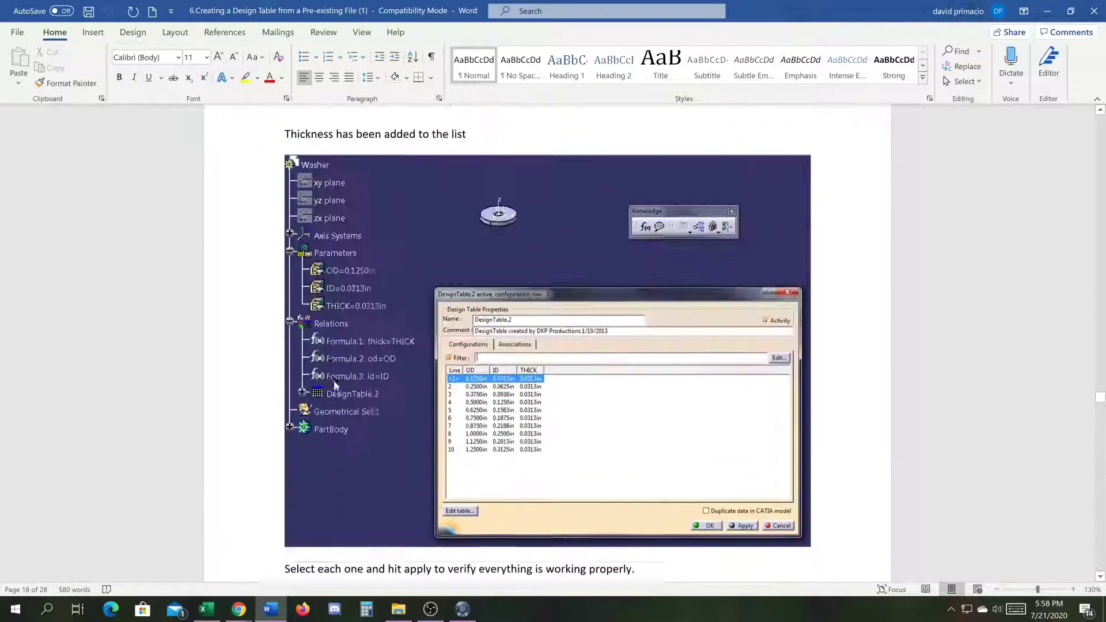
scroll(336, 381, up, 15)
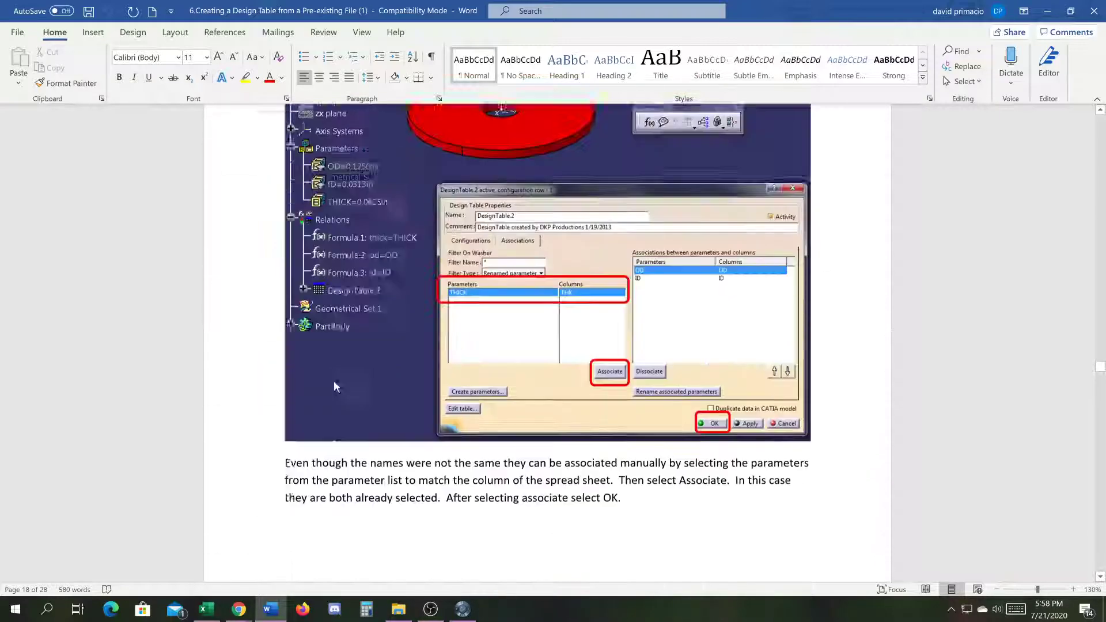
scroll(340, 403, down, 3)
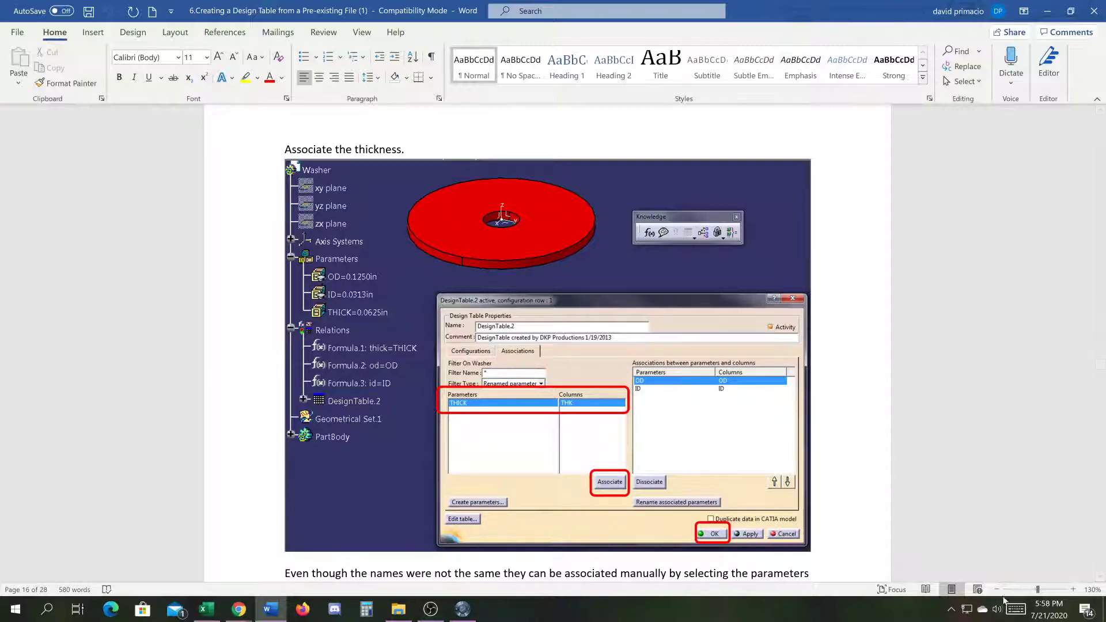
click(1050, 590)
scroll(357, 374, down, 3)
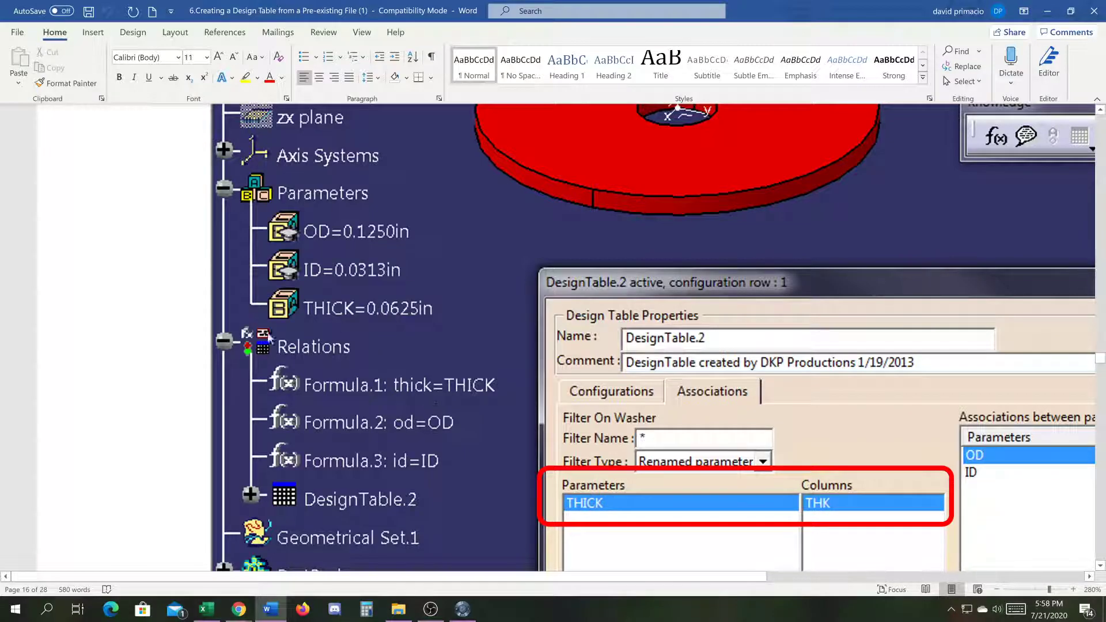
scroll(331, 351, down, 10)
scroll(337, 352, down, 15)
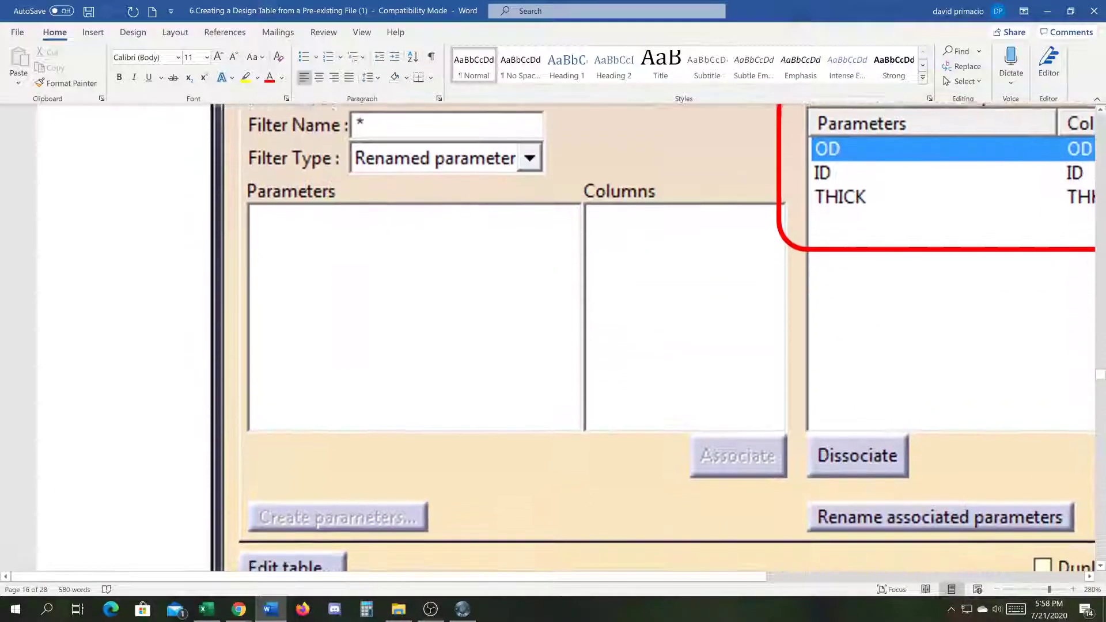
scroll(337, 351, down, 1)
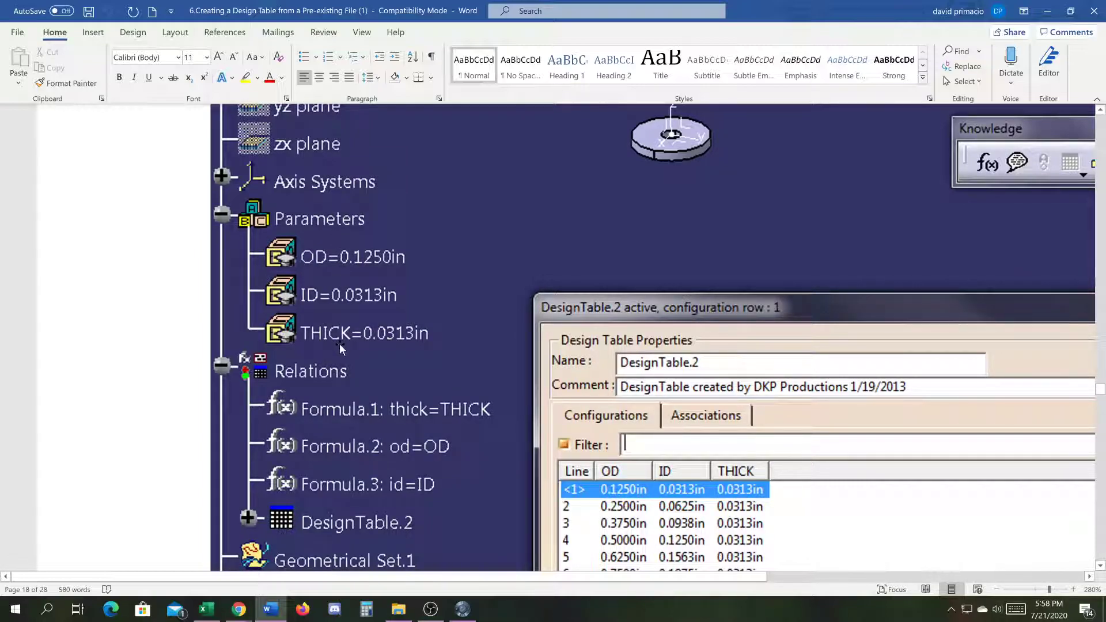
scroll(413, 330, down, 5)
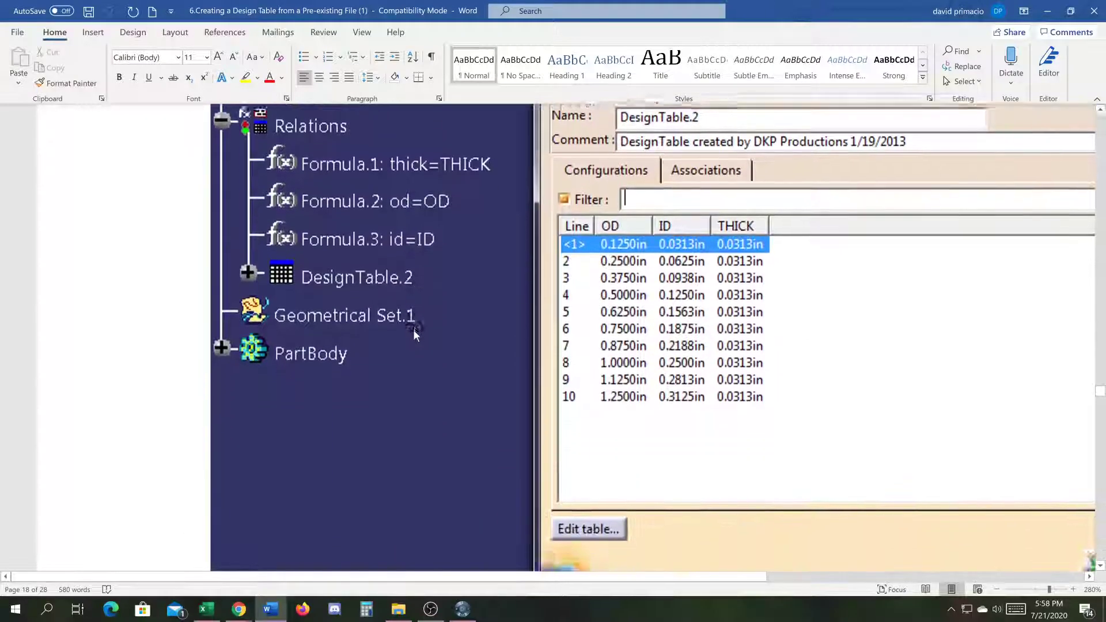
scroll(413, 329, up, 7)
key(alt+Tab)
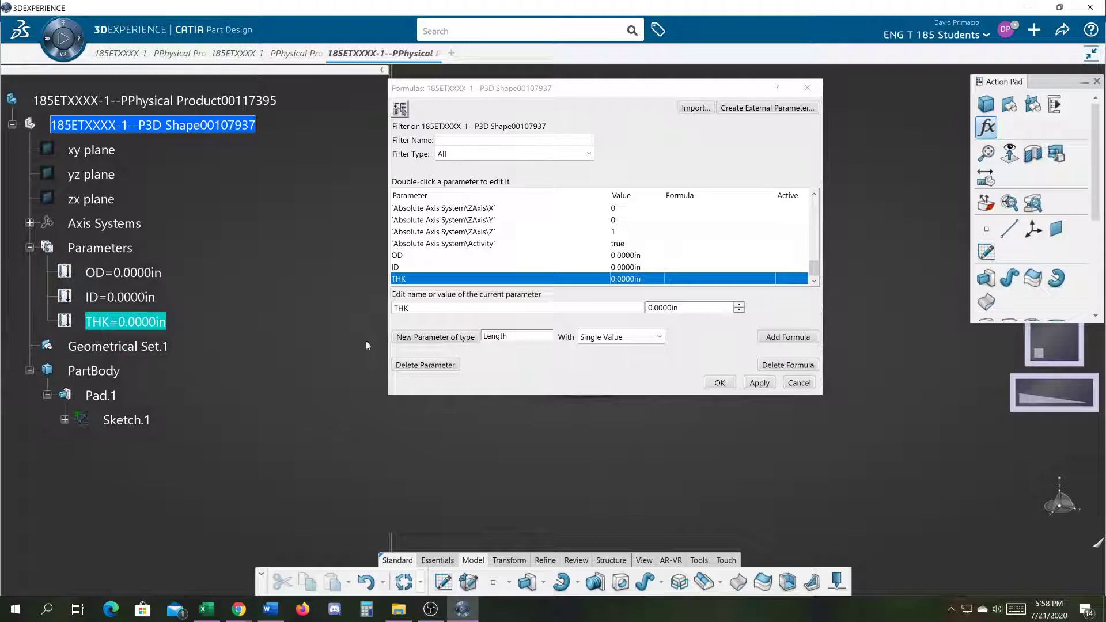
Step: Accept the formulas and set up a vertical design table from a pre-existing file, using sheet index 1
click(717, 383)
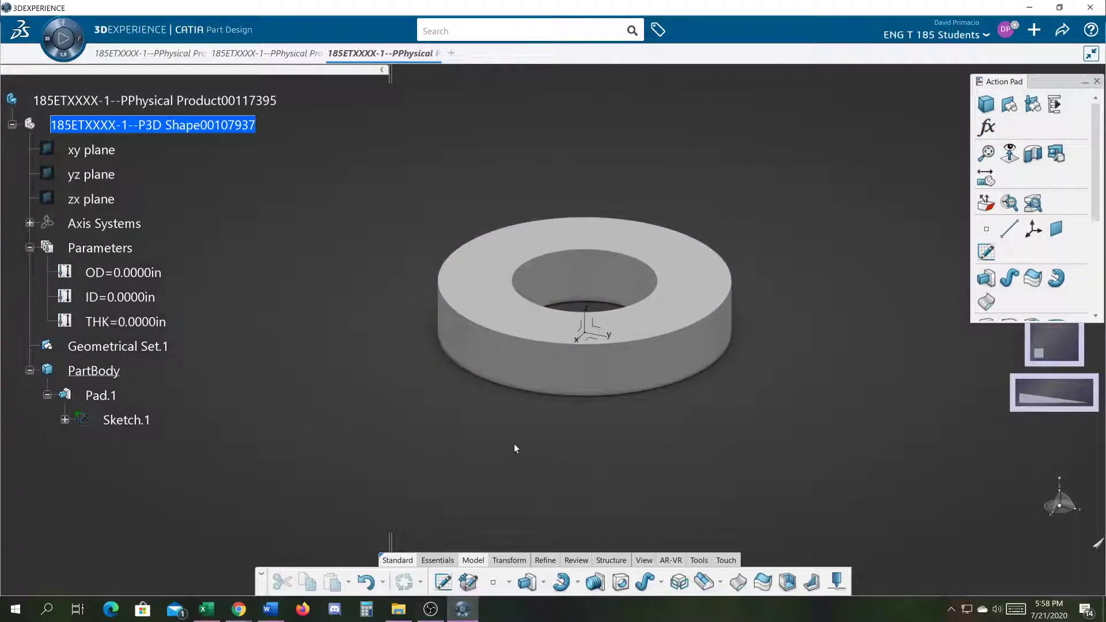
middle_drag(451, 427, 424, 425)
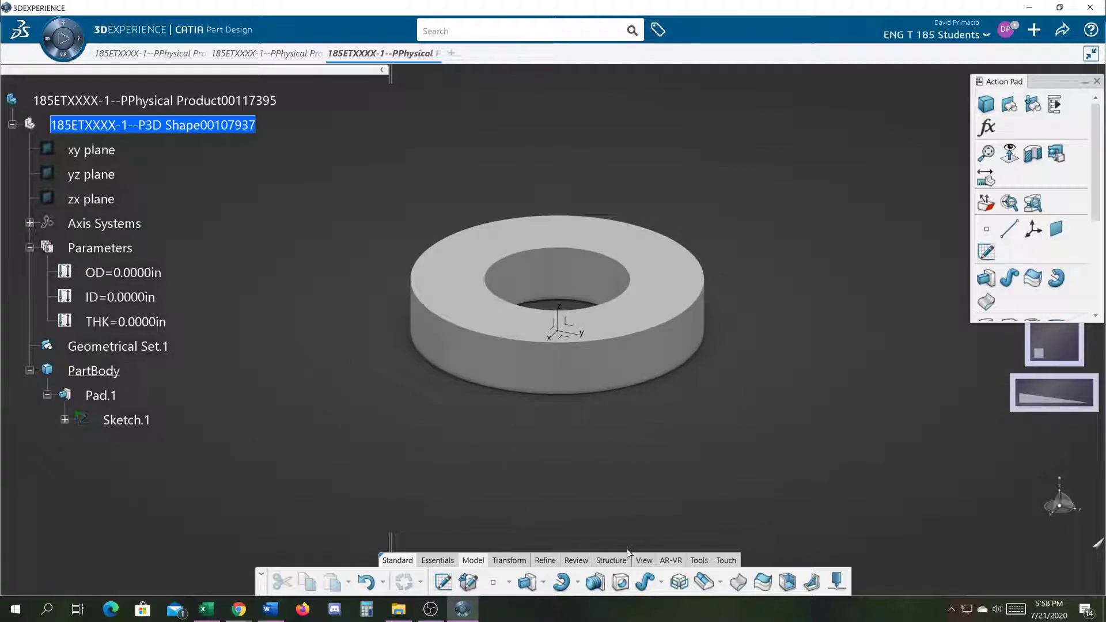
click(699, 560)
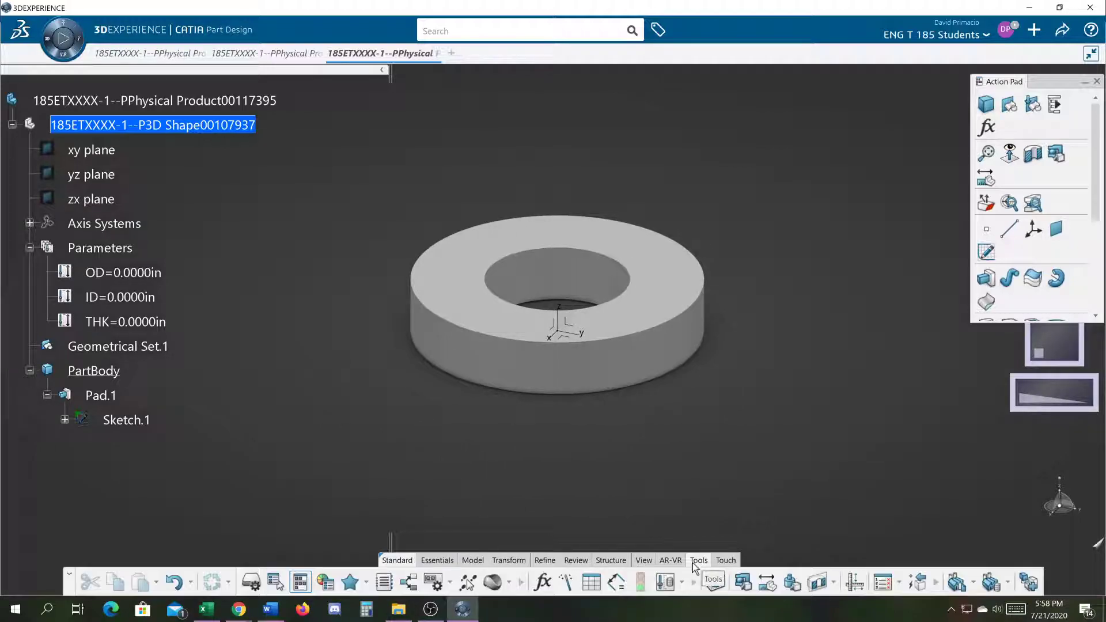
click(592, 583)
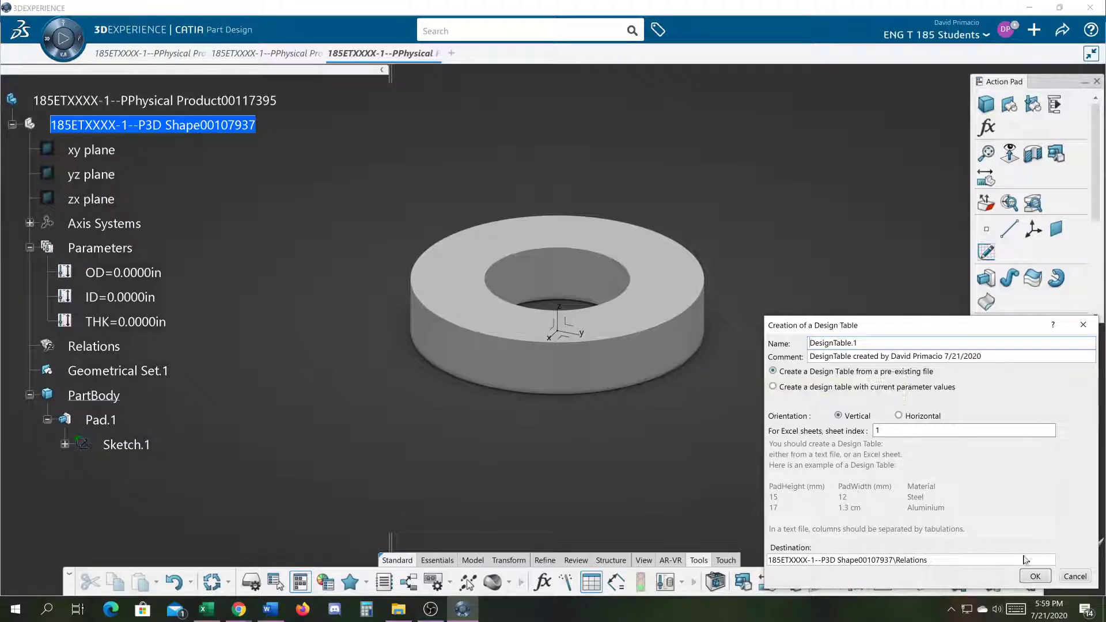
click(1036, 576)
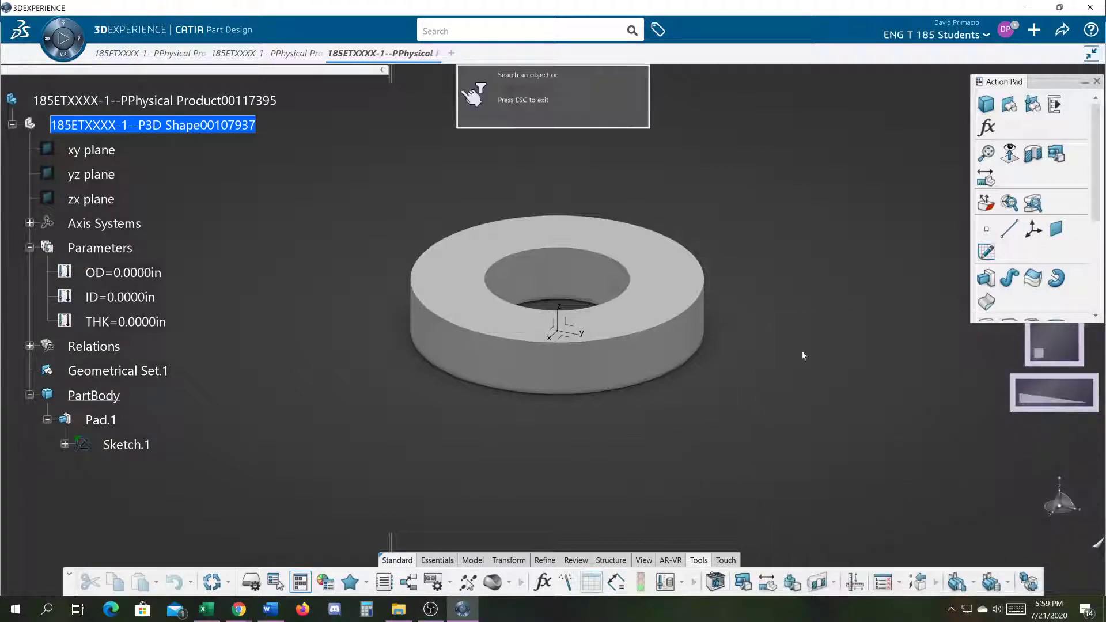
Step: Import the xlsx file washse as an engineering document to supply the design table
click(517, 88)
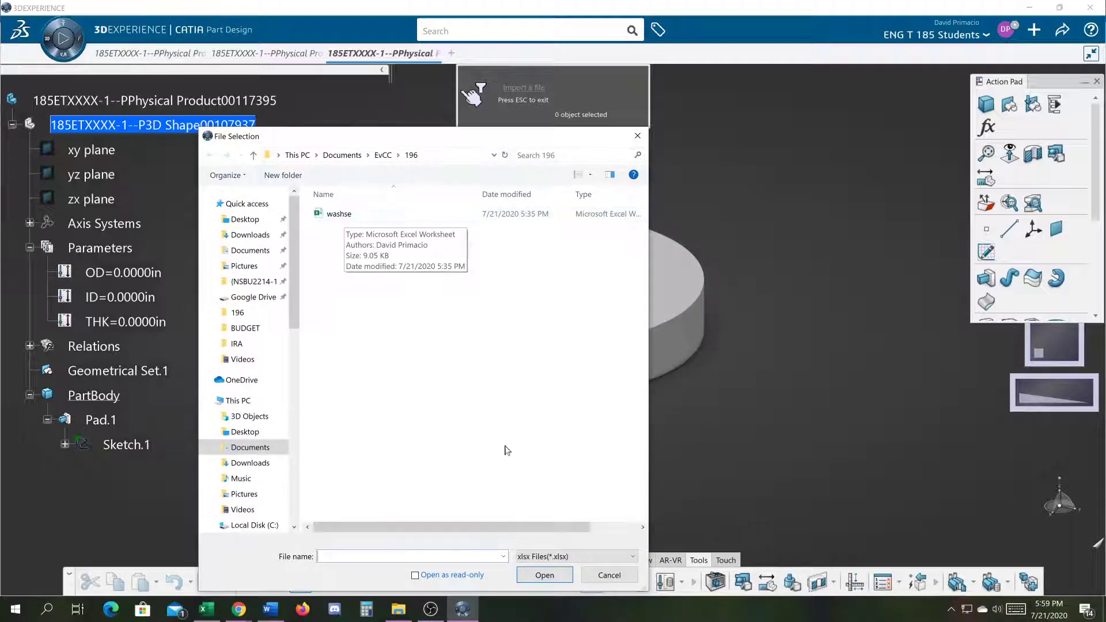
click(550, 556)
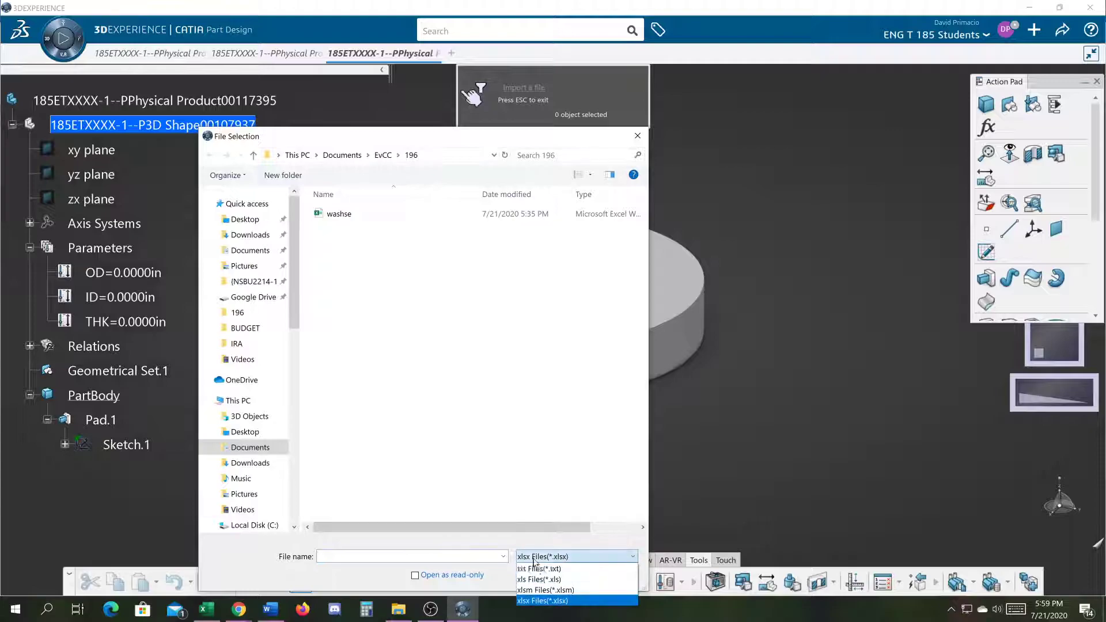
click(533, 600)
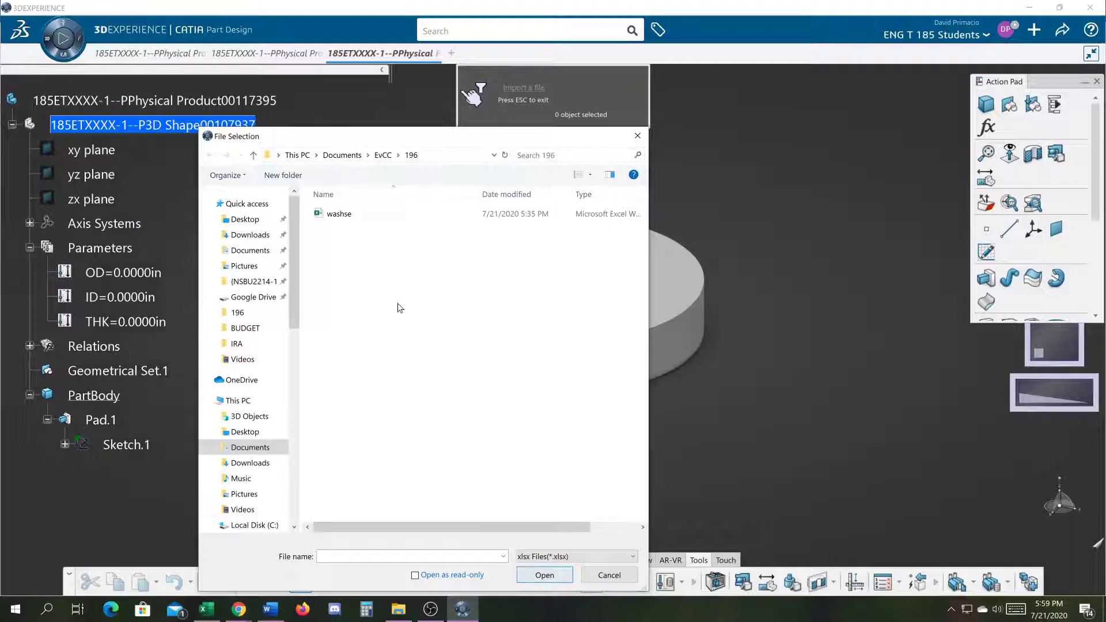
click(339, 215)
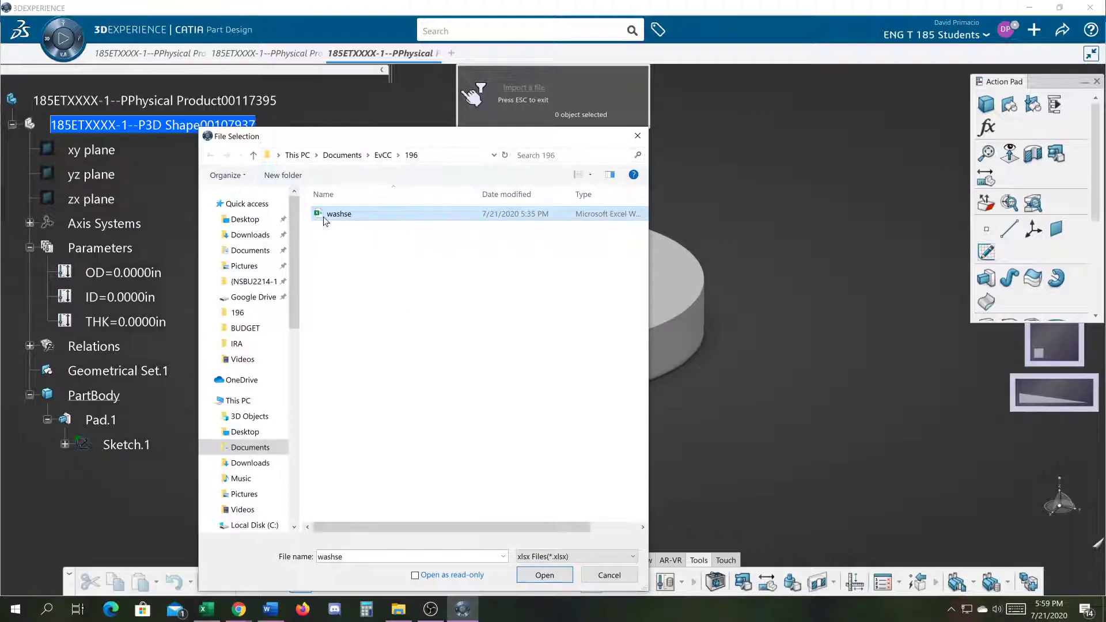
click(537, 577)
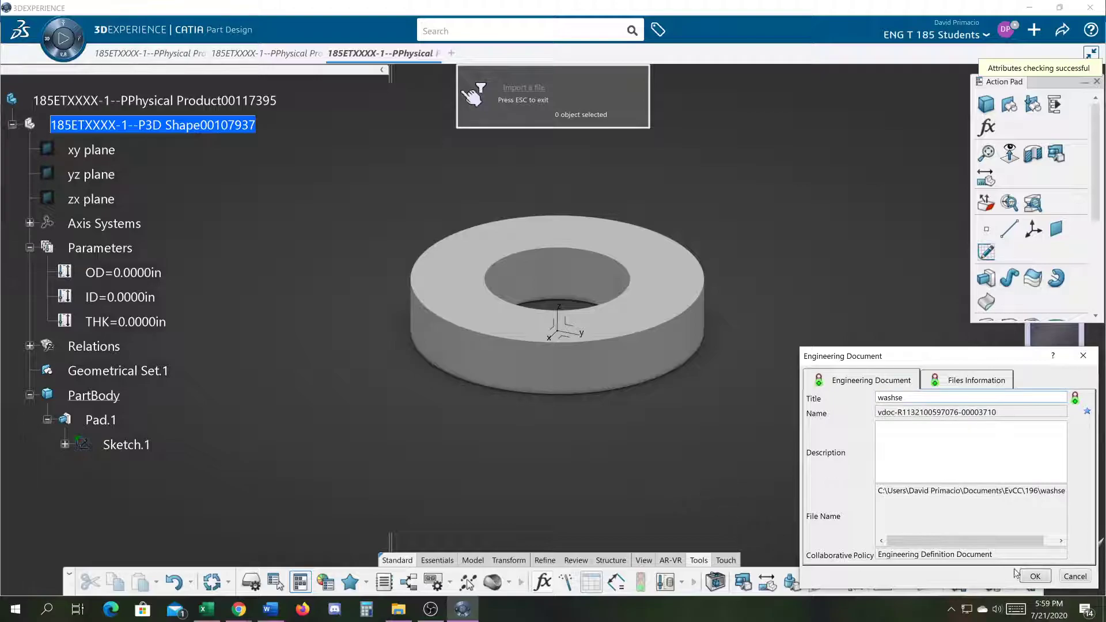
click(1036, 576)
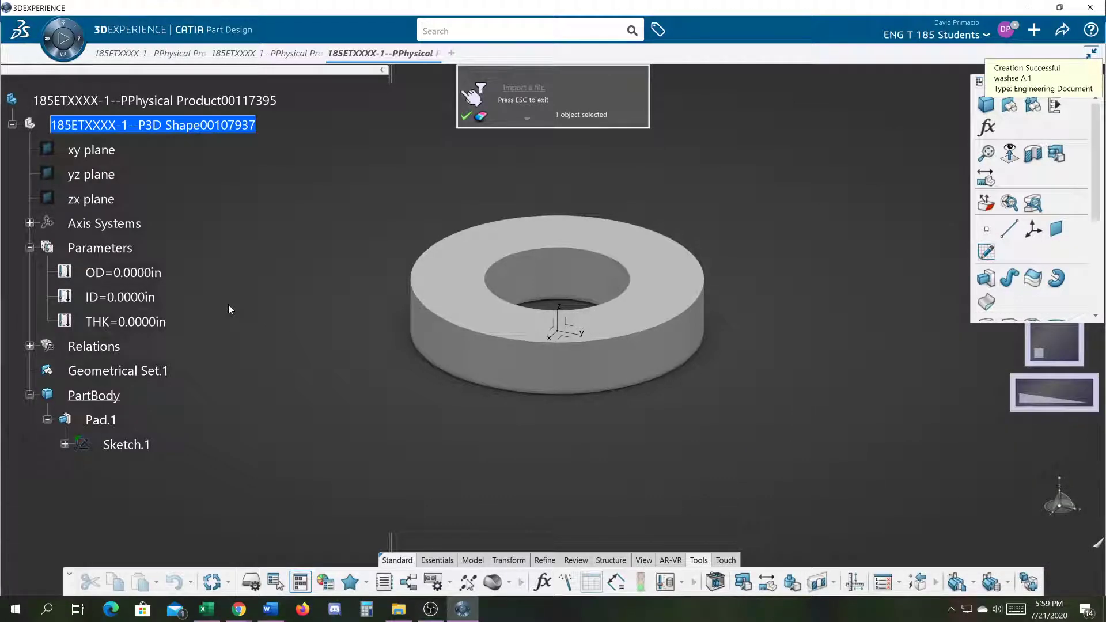
Step: Confirm the imported file, automatically associate its columns with the same-named parameters, and accept the design table
click(466, 119)
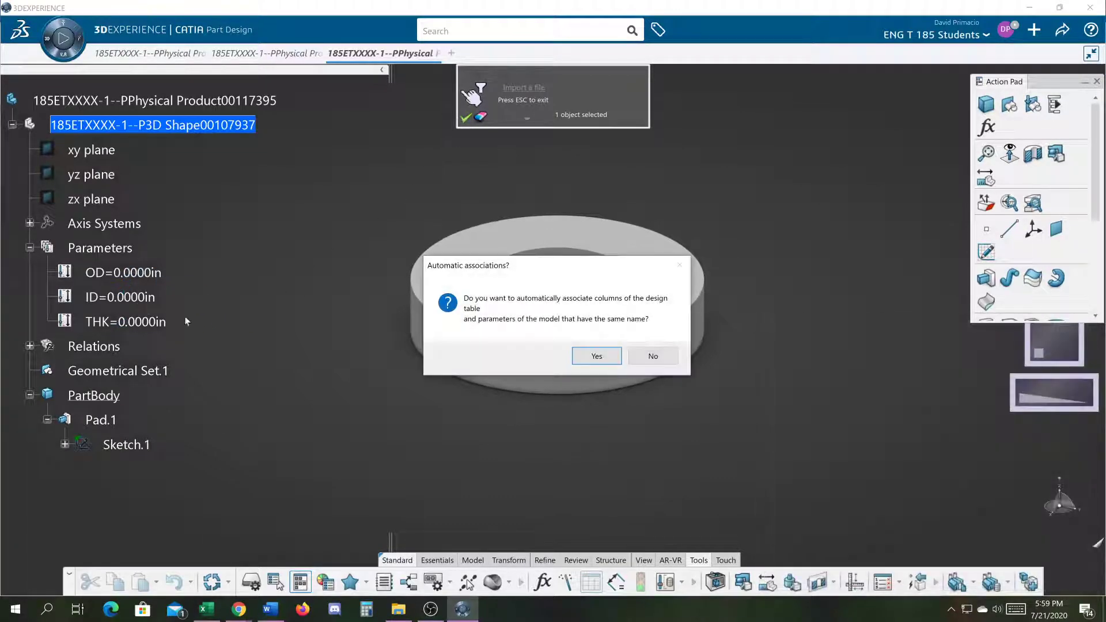
click(597, 356)
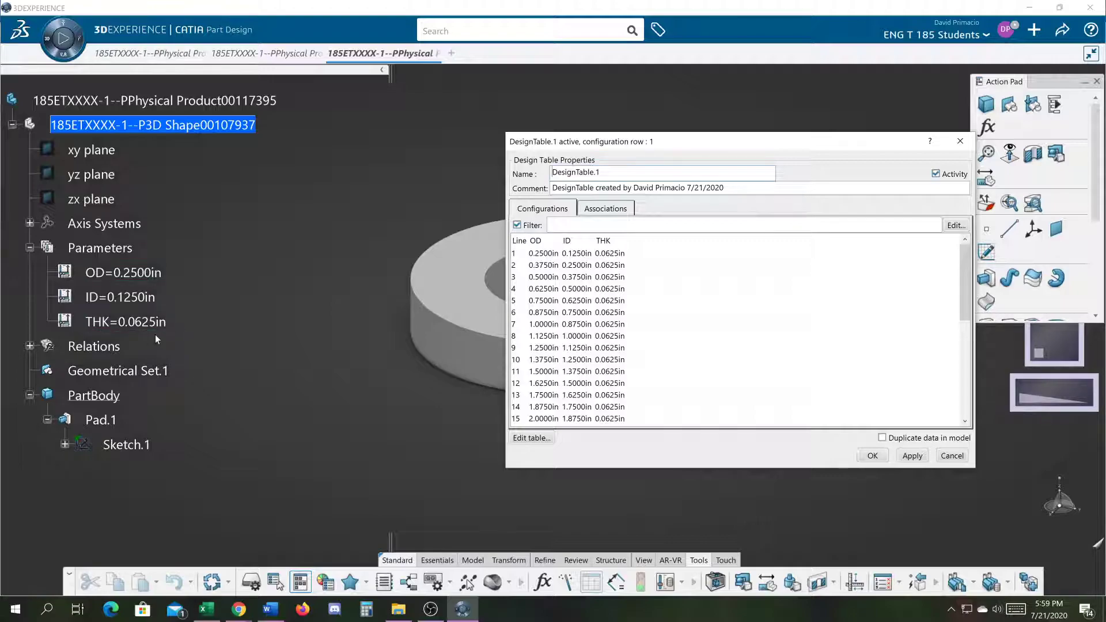
click(873, 456)
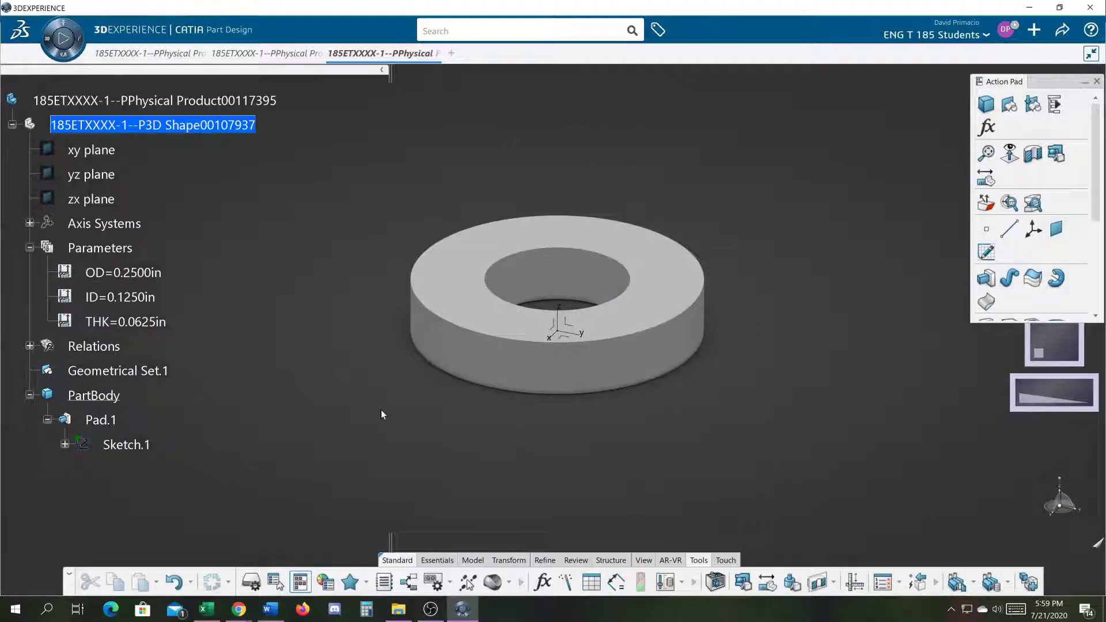
Step: Open the part's formulas editor and create a new single-value parameter of type String
mouse_move(377, 394)
middle_down()
mouse_move(392, 395)
mouse_move(390, 385)
middle_up()
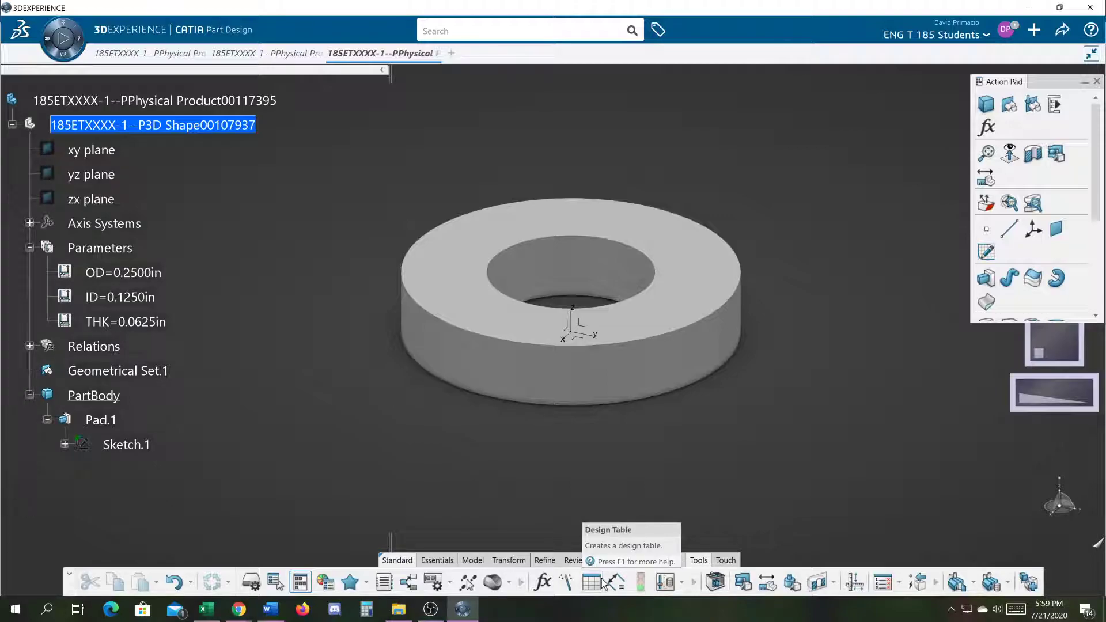
click(987, 127)
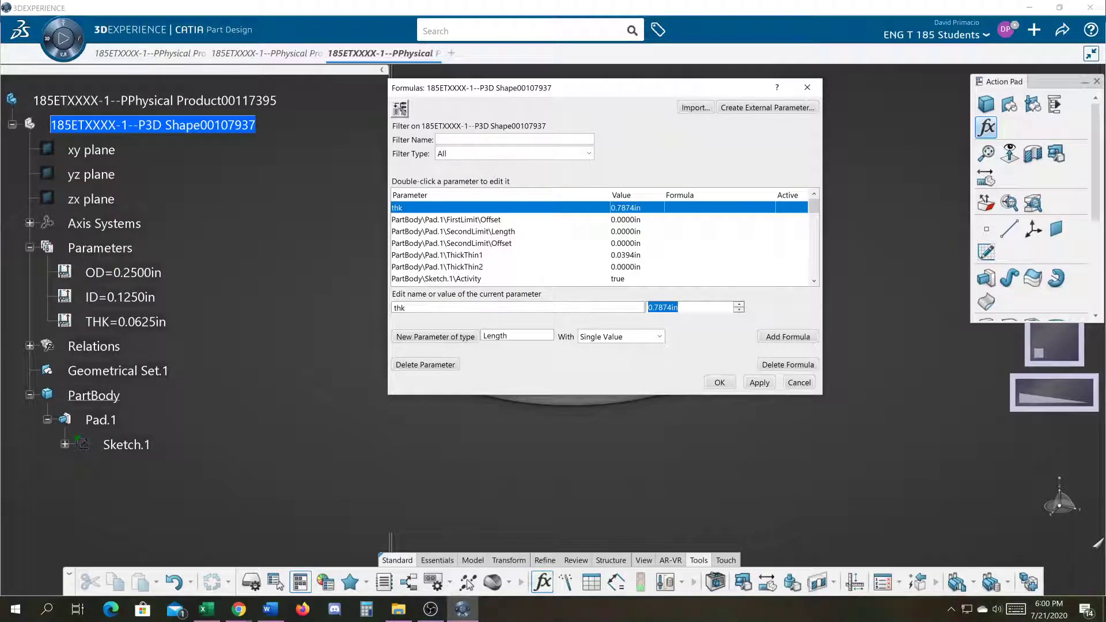
click(517, 336)
key(BackSpace)
drag(509, 91, 126, 10)
right_click(102, 263)
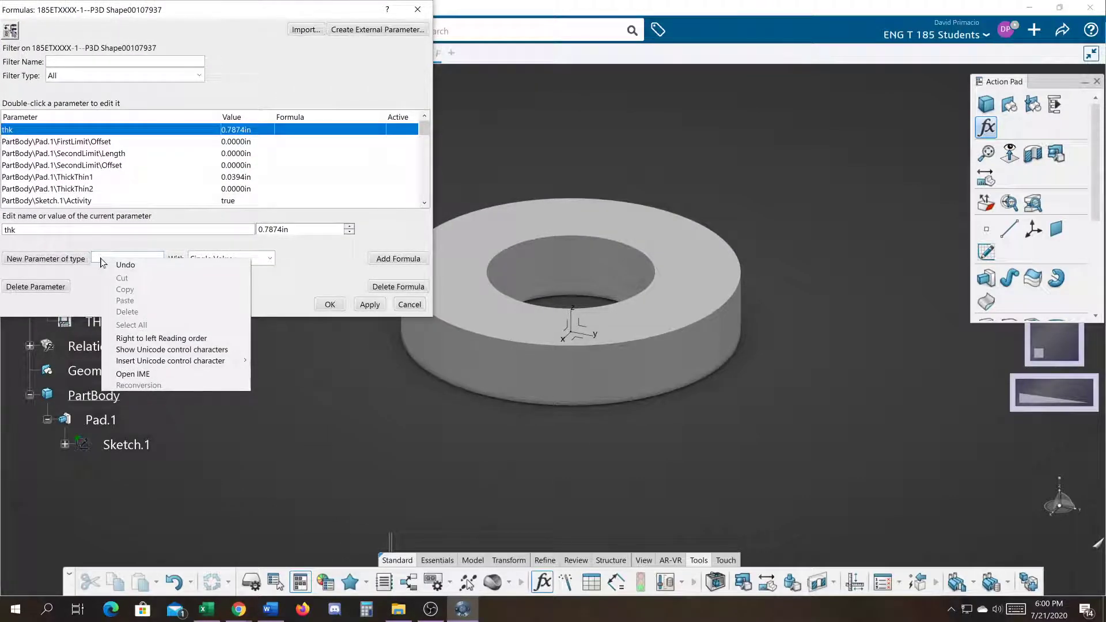
key(Escape)
drag(145, 7, 147, 3)
key(Tab)
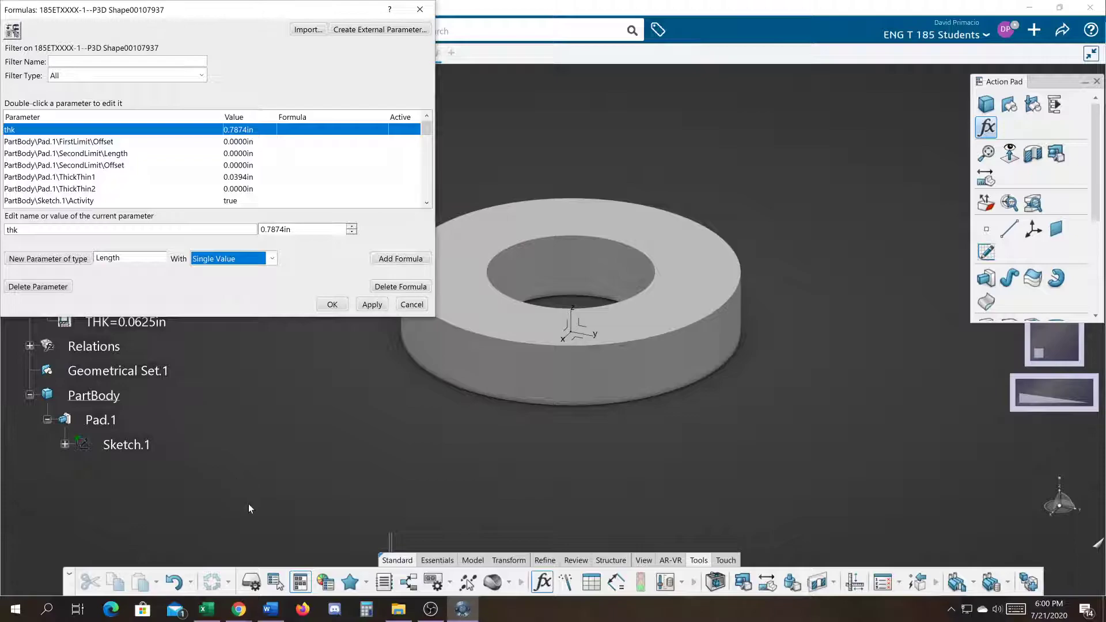
click(133, 258)
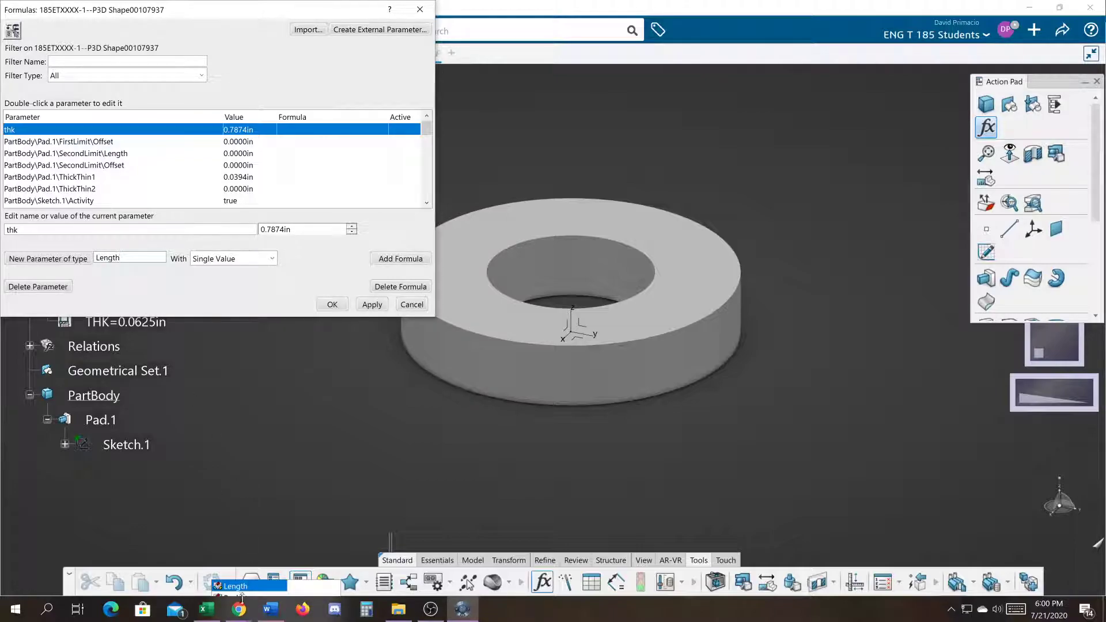
click(297, 591)
click(131, 258)
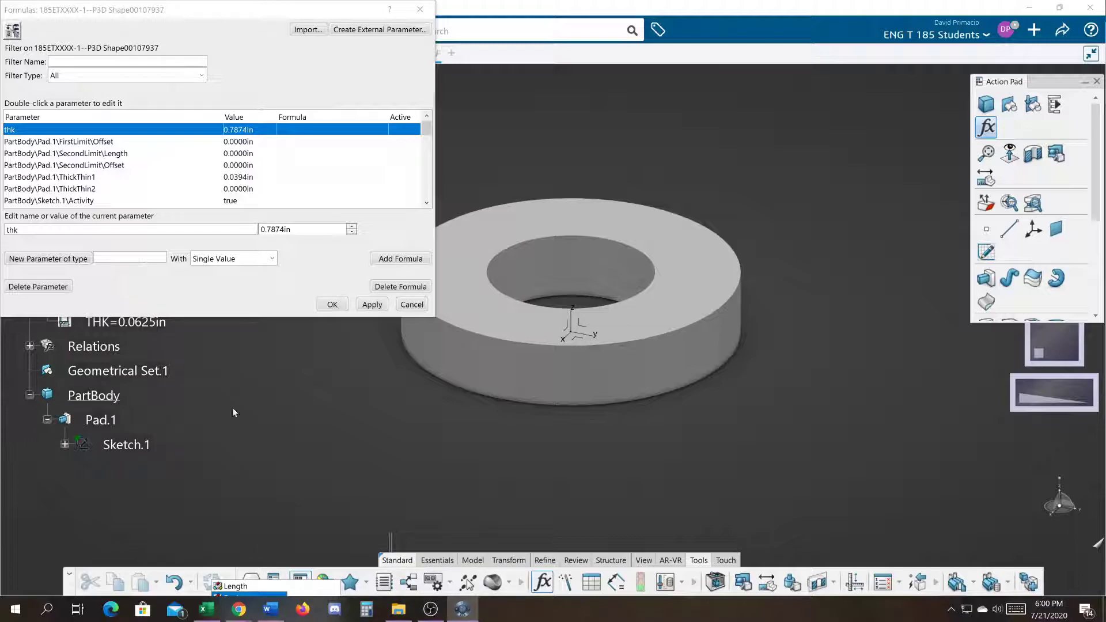
drag(242, 10, 398, 5)
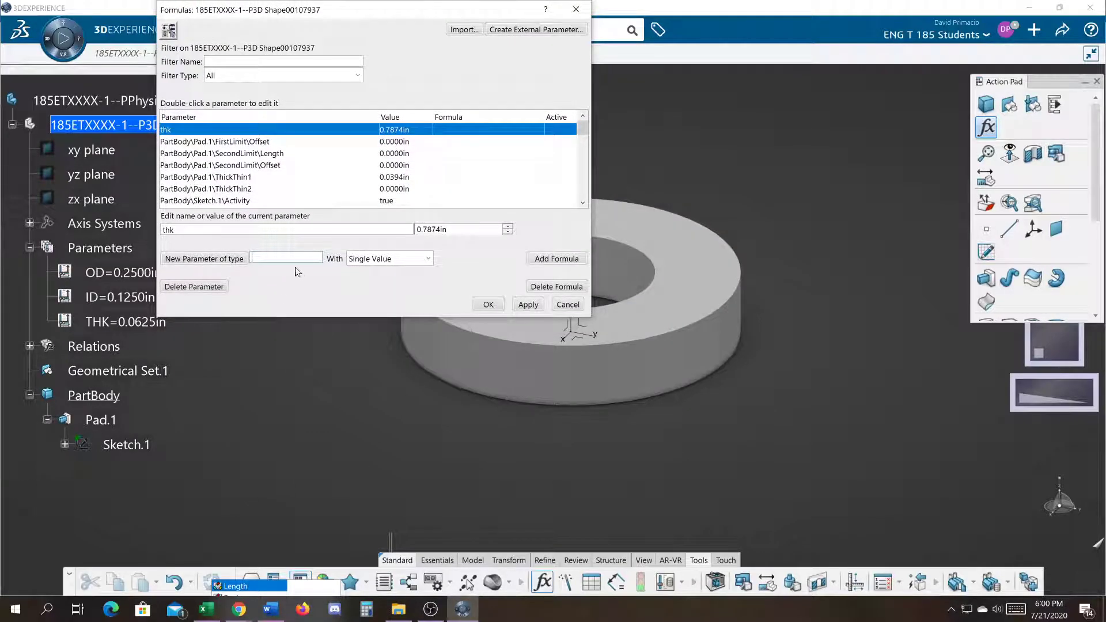
text(STRING)
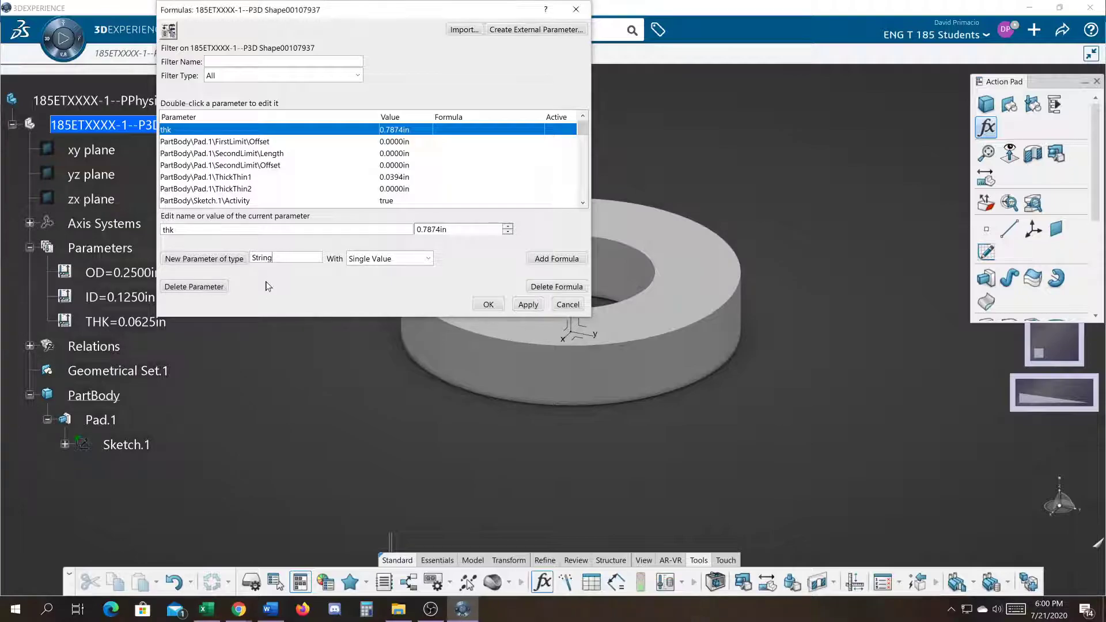
click(206, 259)
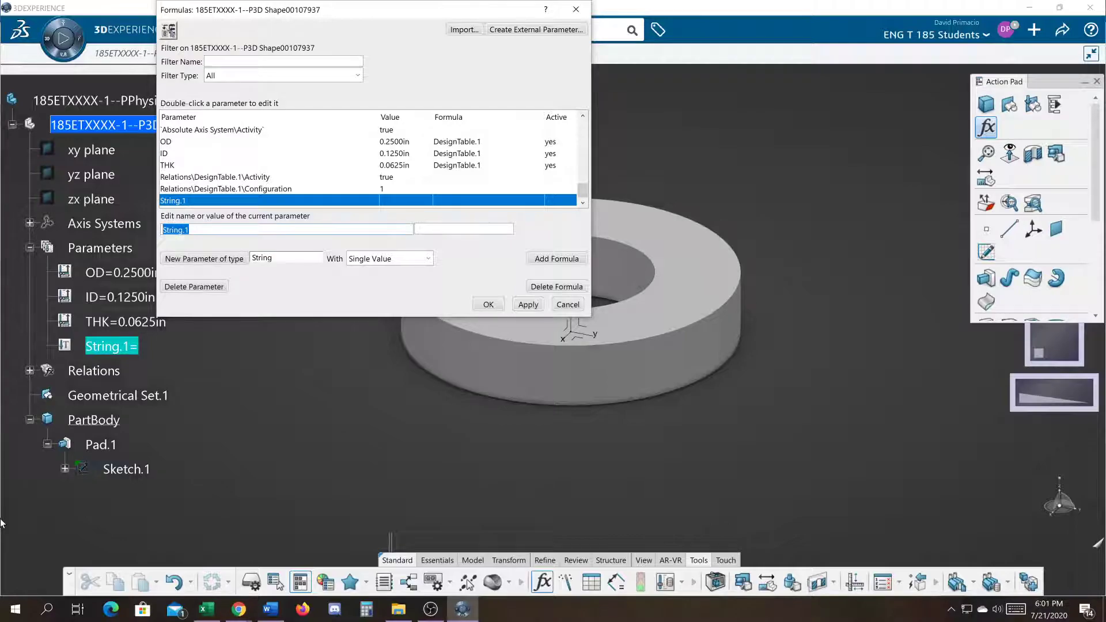
Step: Name the new string parameter WAHSER_PART_NO, leave its value empty, and accept the formulas
text(w)
key(BackSpace)
key(BackSpace)
key(BackSpace)
key(BackSpace)
key(Return)
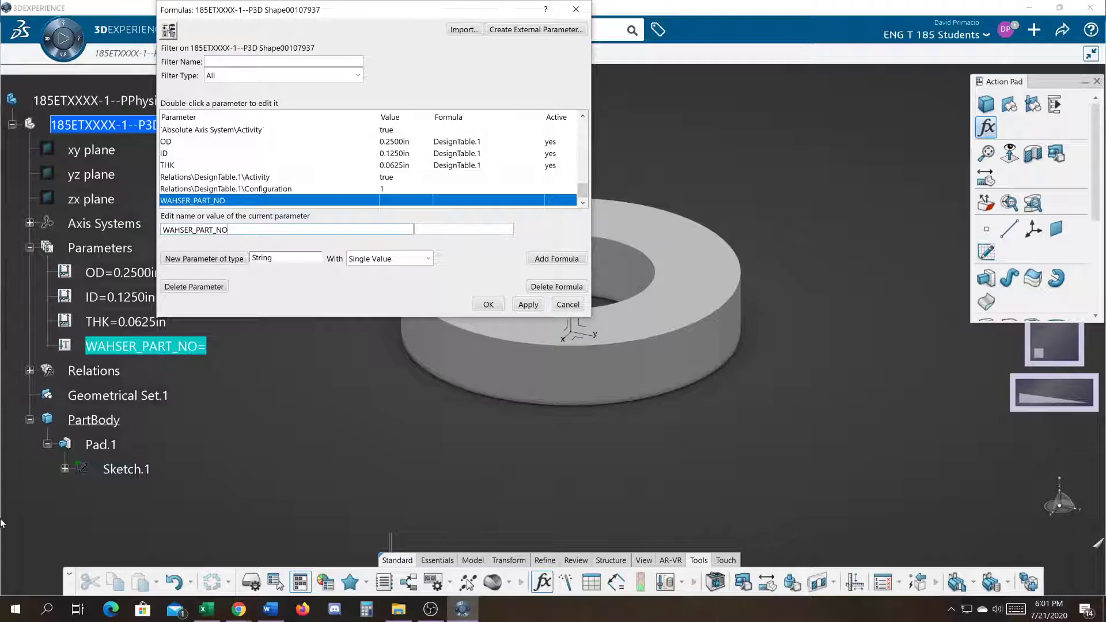
click(487, 306)
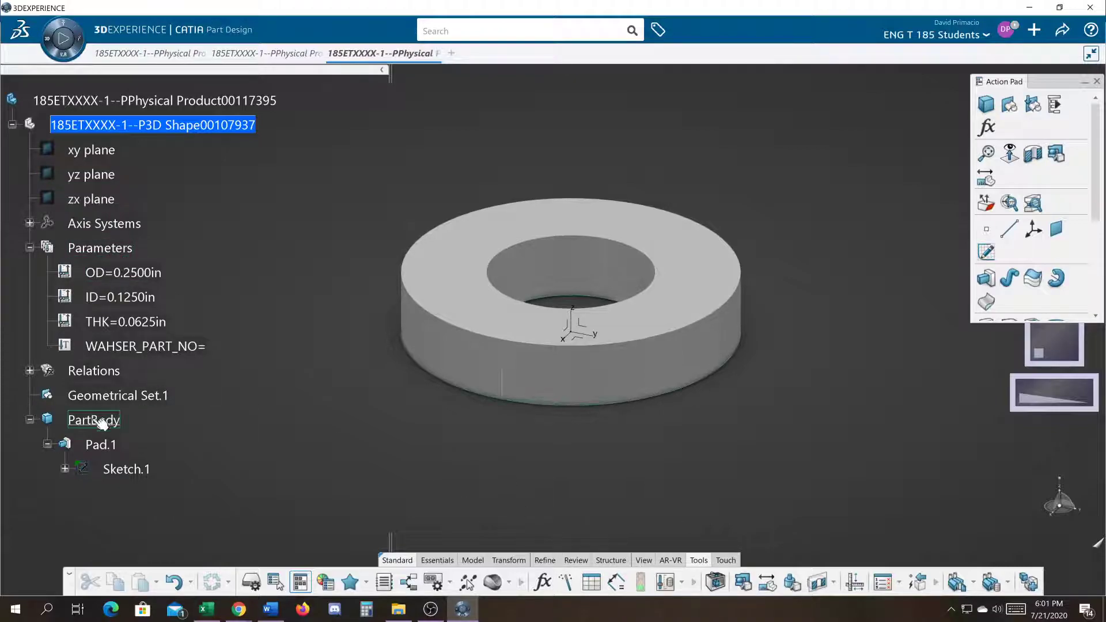
Step: Expand the relations, open DesignTable.1's associations, and limit the parameter list to the part's Parameters set
click(29, 371)
double_click(118, 397)
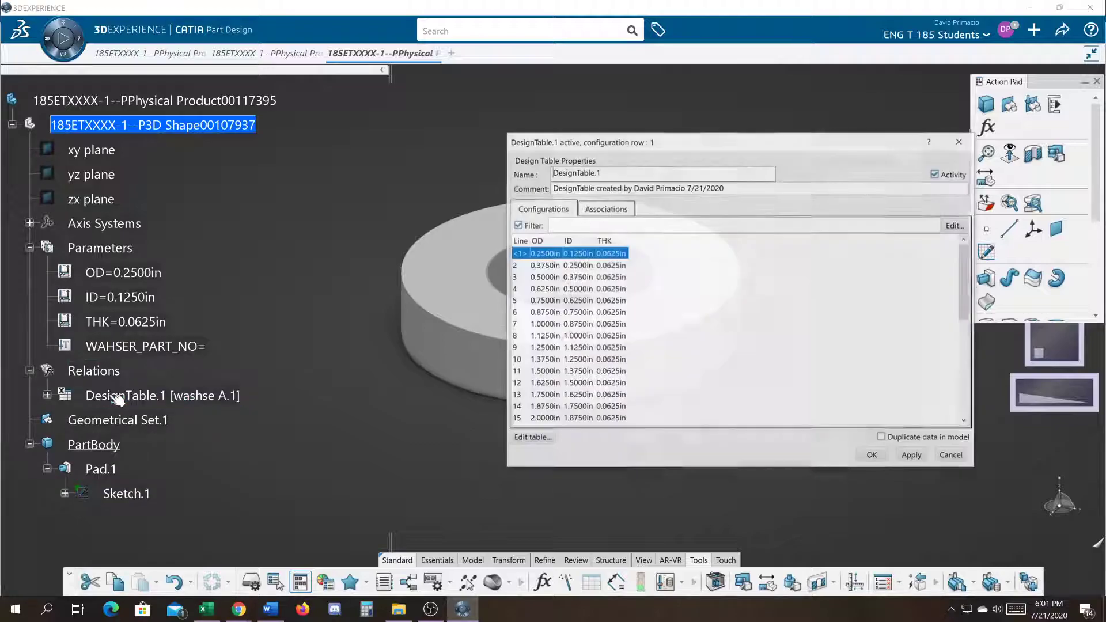
click(605, 208)
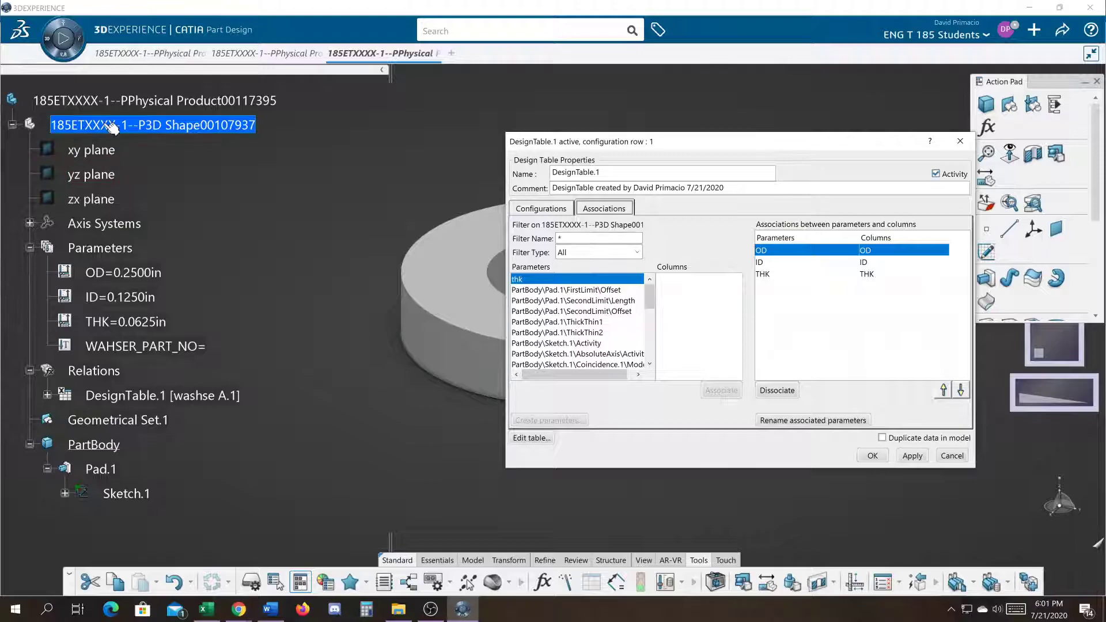
click(102, 249)
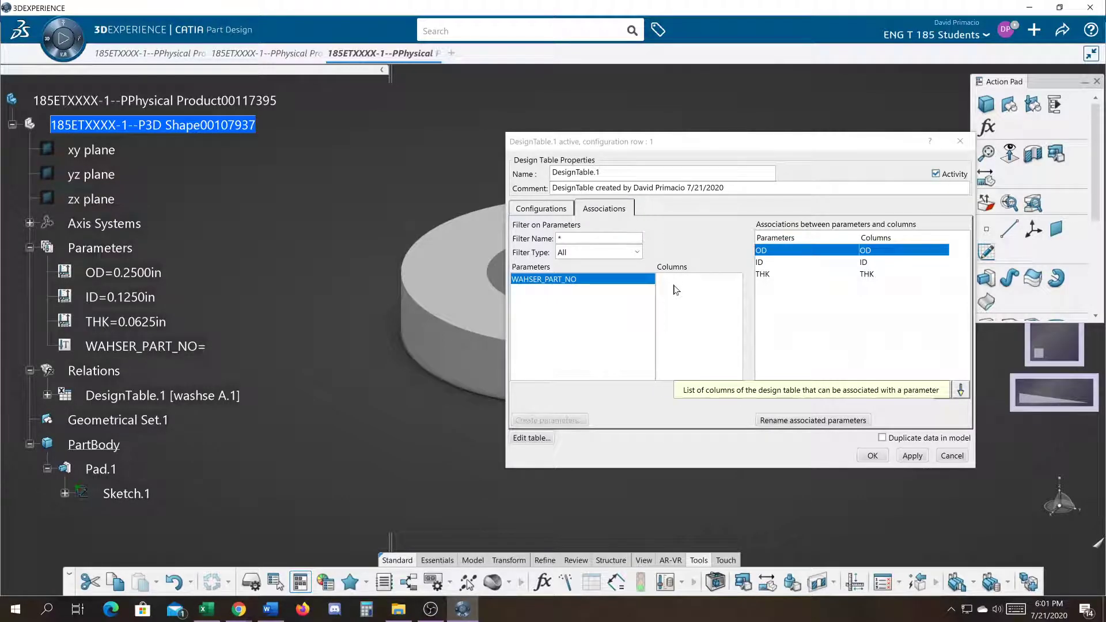
Step: Switch to the washse workbook in Excel and enter the column header PARTNO in cell D1
click(208, 614)
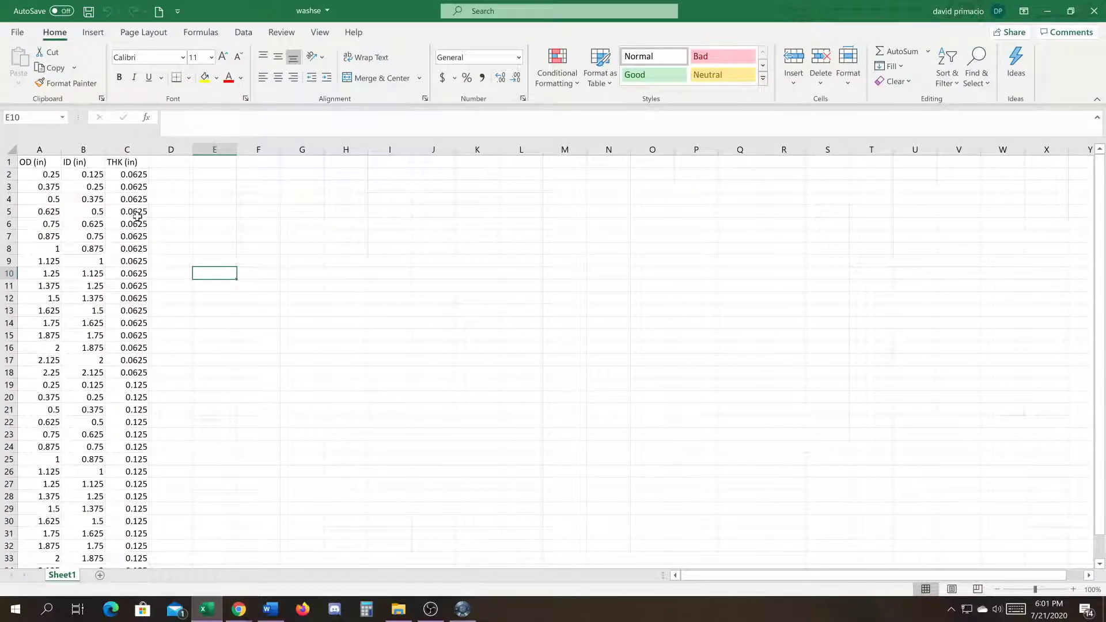
click(170, 164)
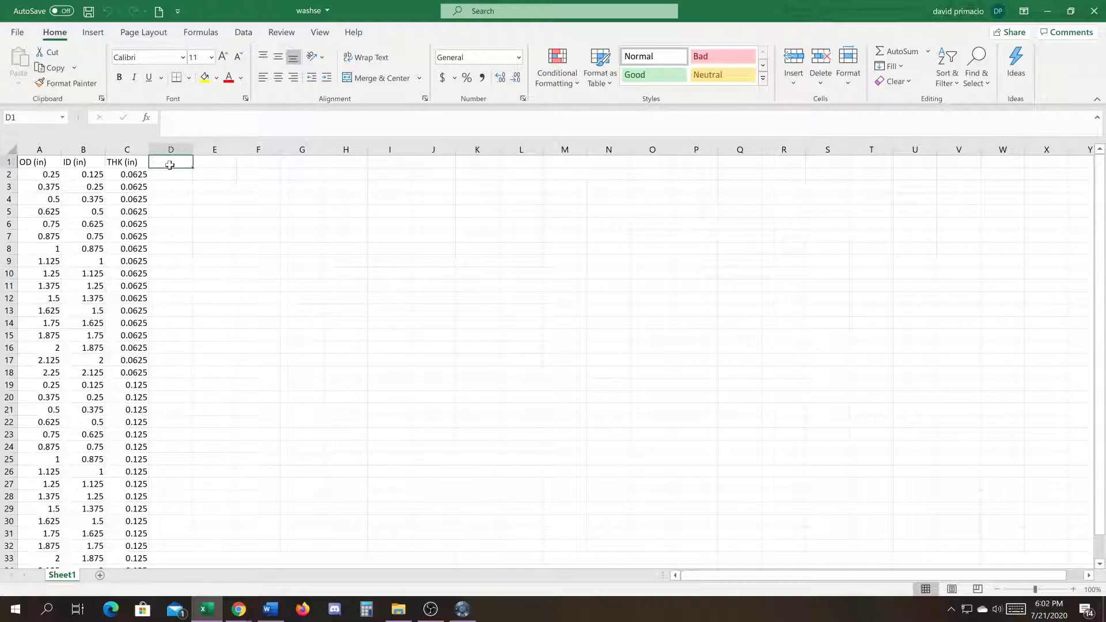
text(pAR)
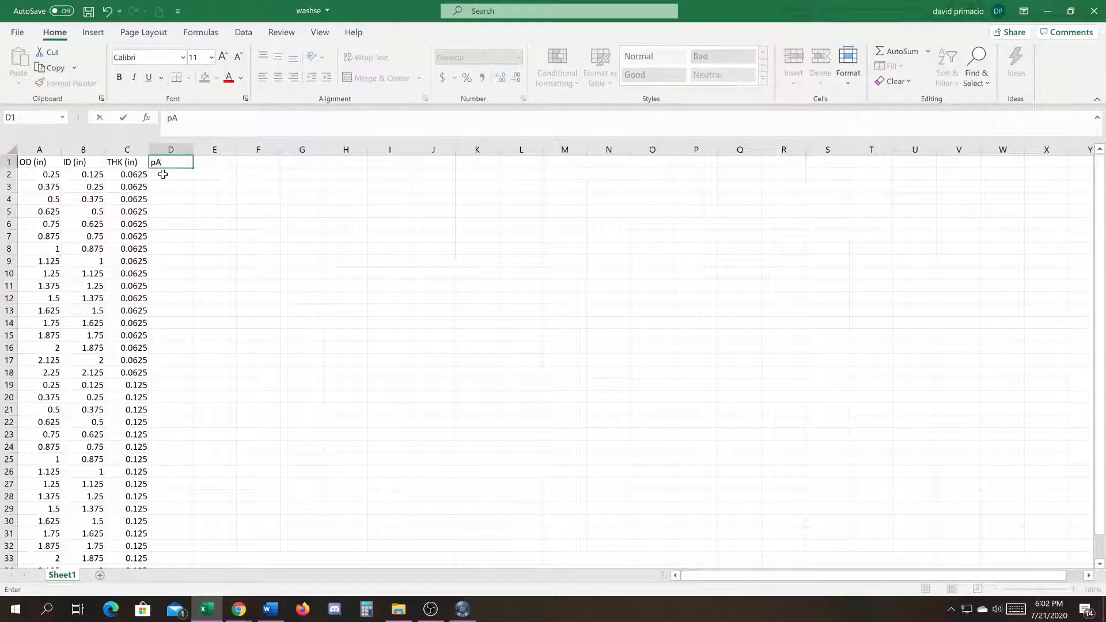
key(BackSpace)
key(BackSpace)
key(BackSpace)
text(PARTNO)
key(Return)
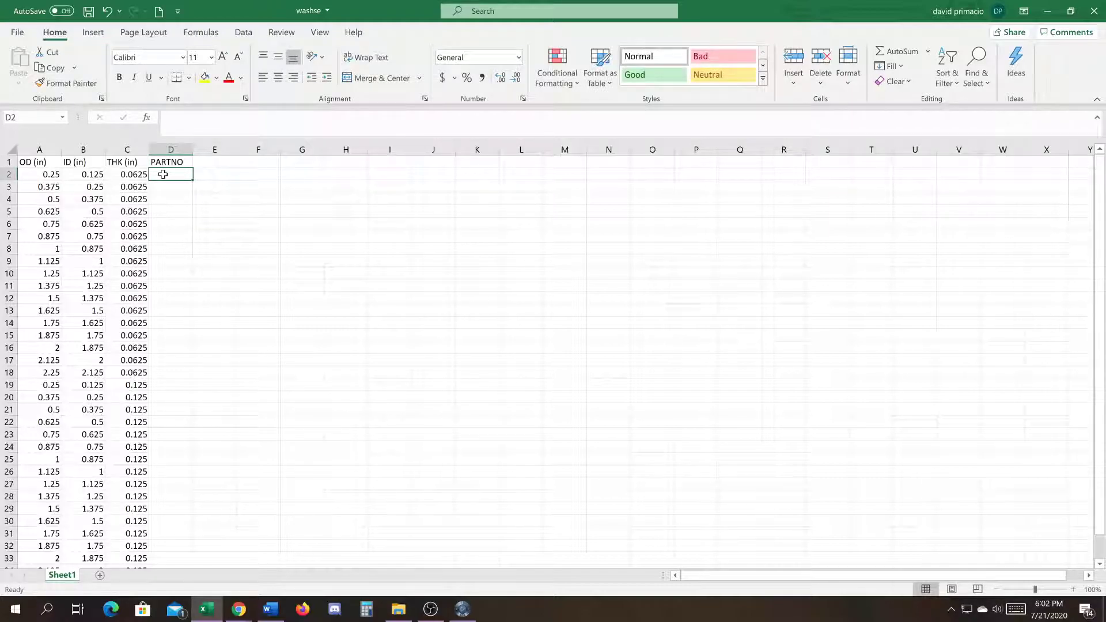
Step: Enter the first washer part number, 196ETXXXX-1, in cell D2
text(18)
key(BackSpace)
key(BackSpace)
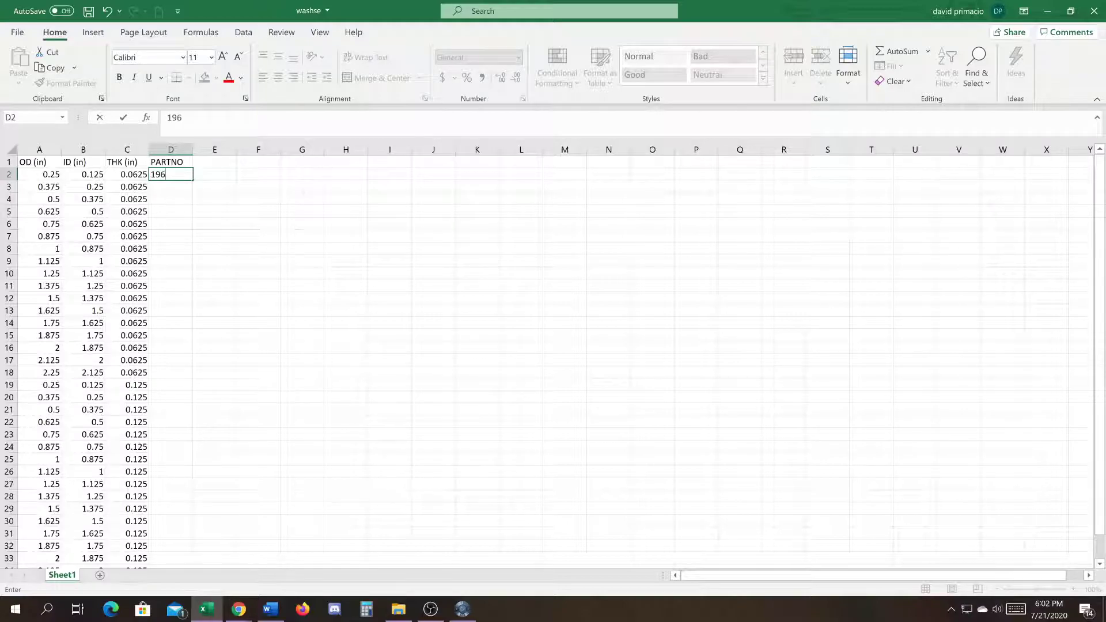
text(196ETXXXX-1)
key(Return)
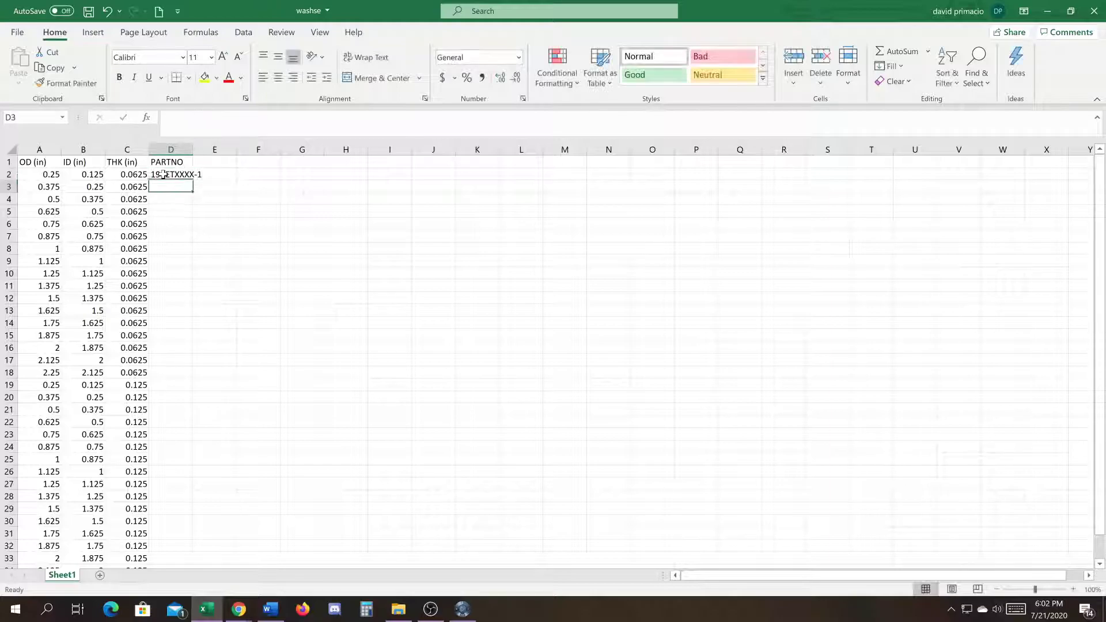
Step: Fit column D, fill the part numbers down to 196ETXXXX-34 in row 35, and close the workbook with its changes saved
double_click(193, 150)
click(199, 176)
drag(207, 181, 206, 549)
double_click(204, 150)
click(318, 285)
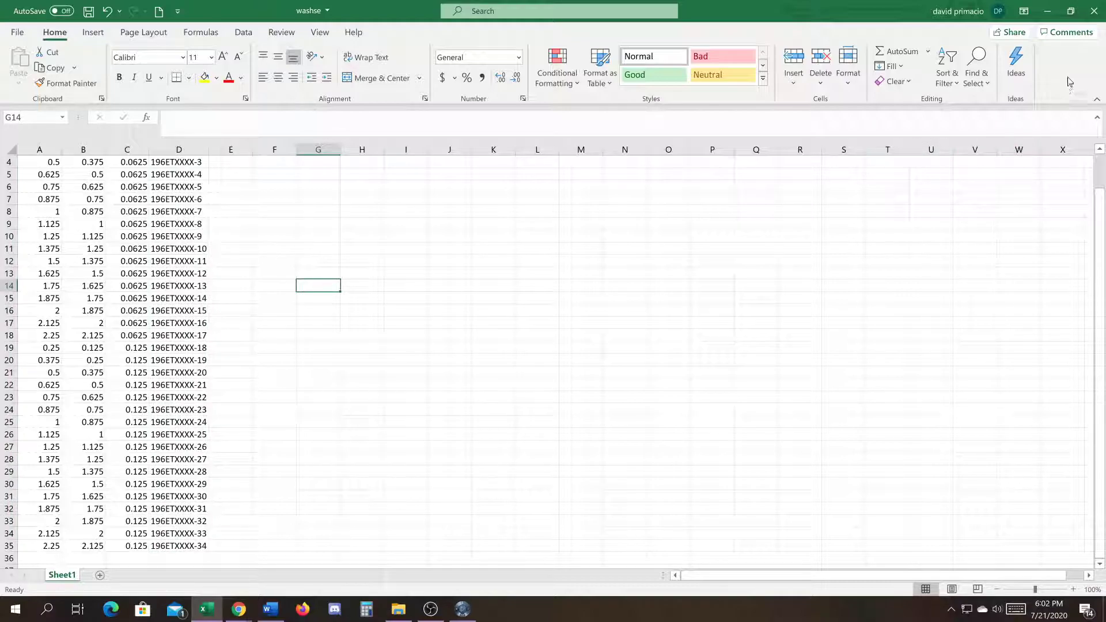
click(1094, 11)
click(499, 324)
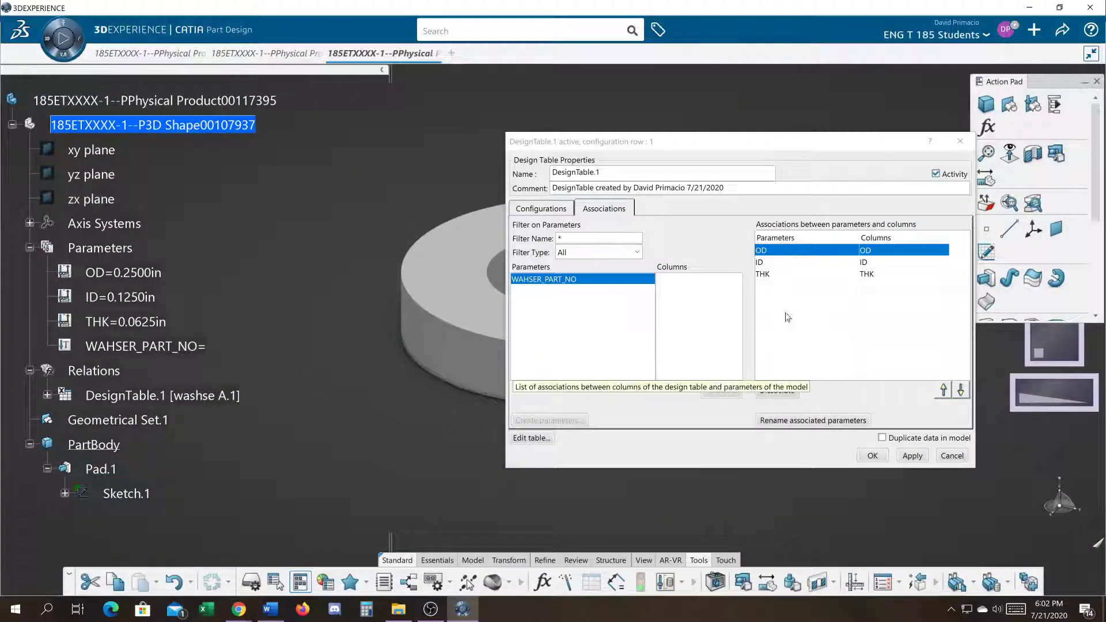
Step: Accept DesignTable.1 and reopen it at its parameter and column associations
click(872, 456)
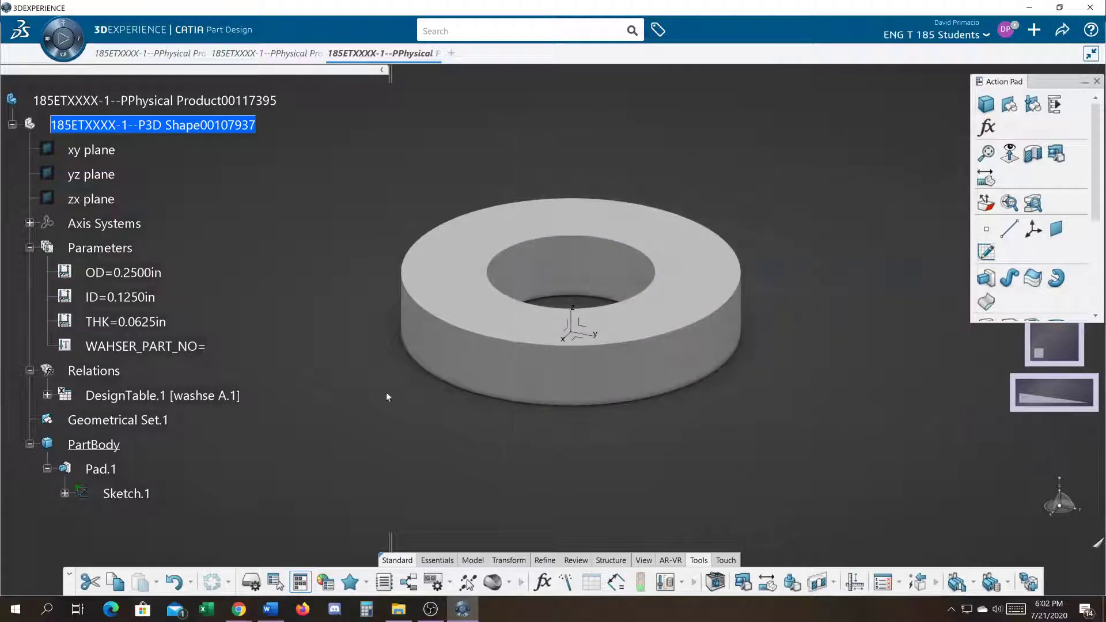
double_click(121, 395)
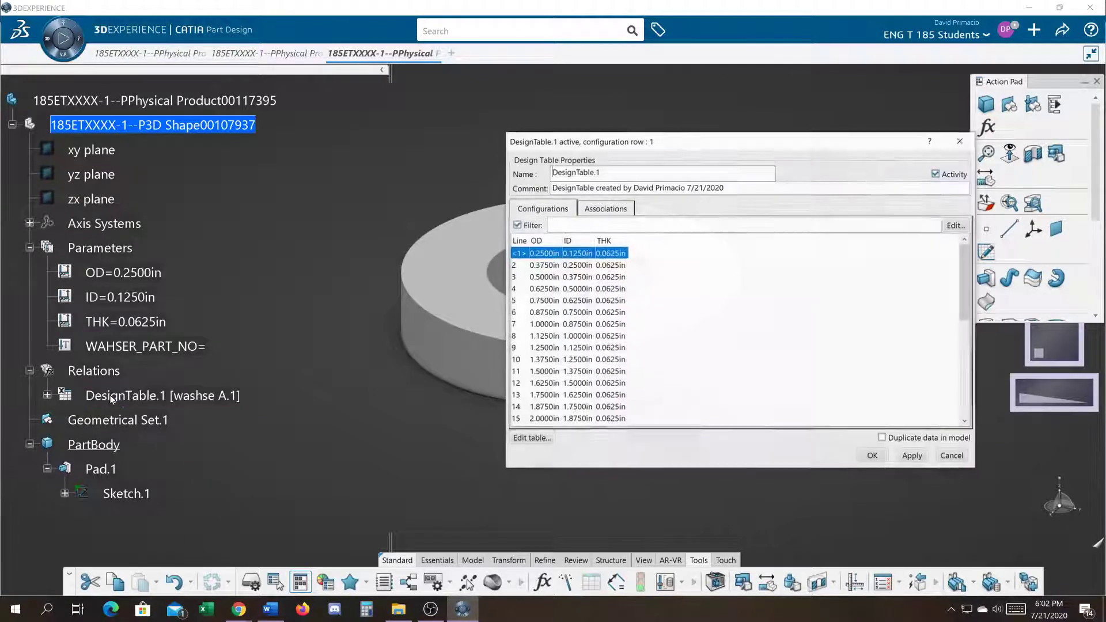
click(605, 208)
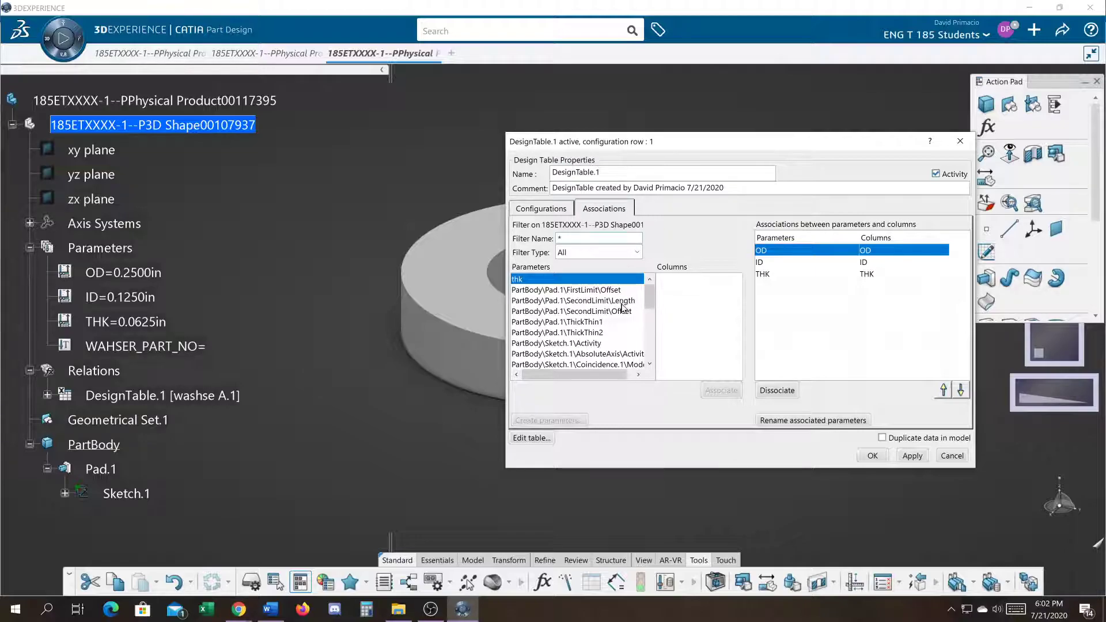
Step: Filter for renamed parameters, select WAHSER_PART_NO, and rename all associated parameters with their column names
click(599, 253)
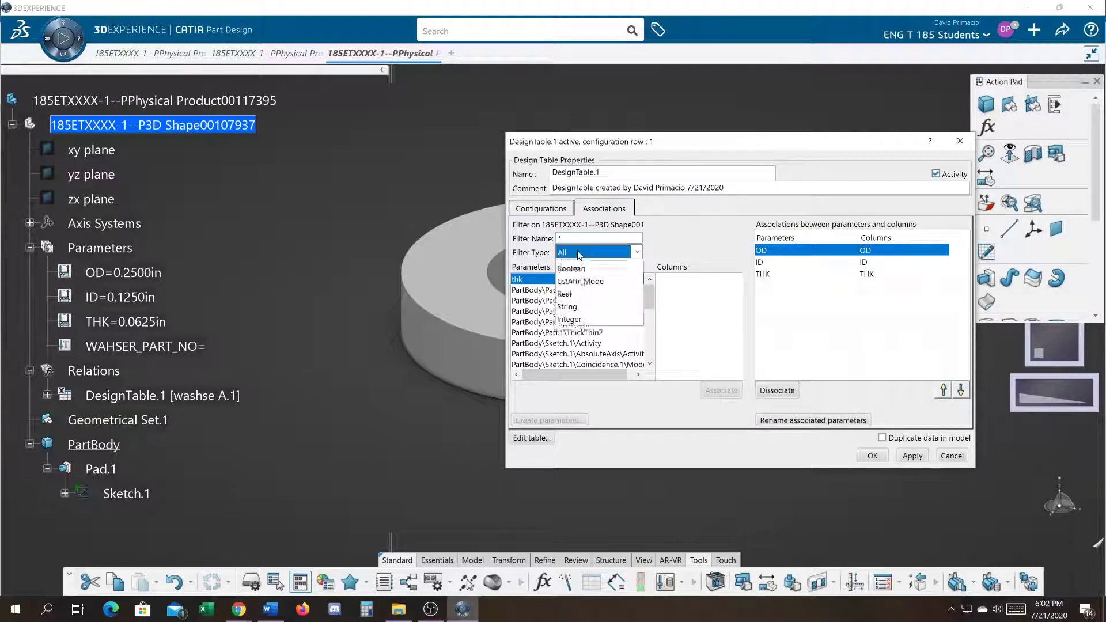
click(591, 278)
click(545, 312)
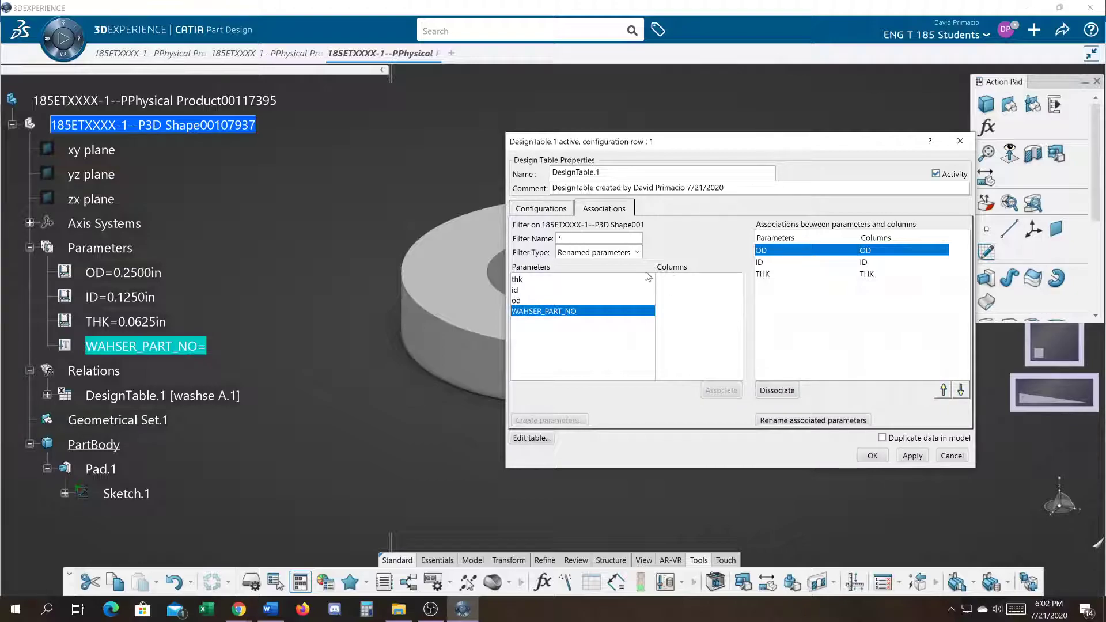
click(763, 425)
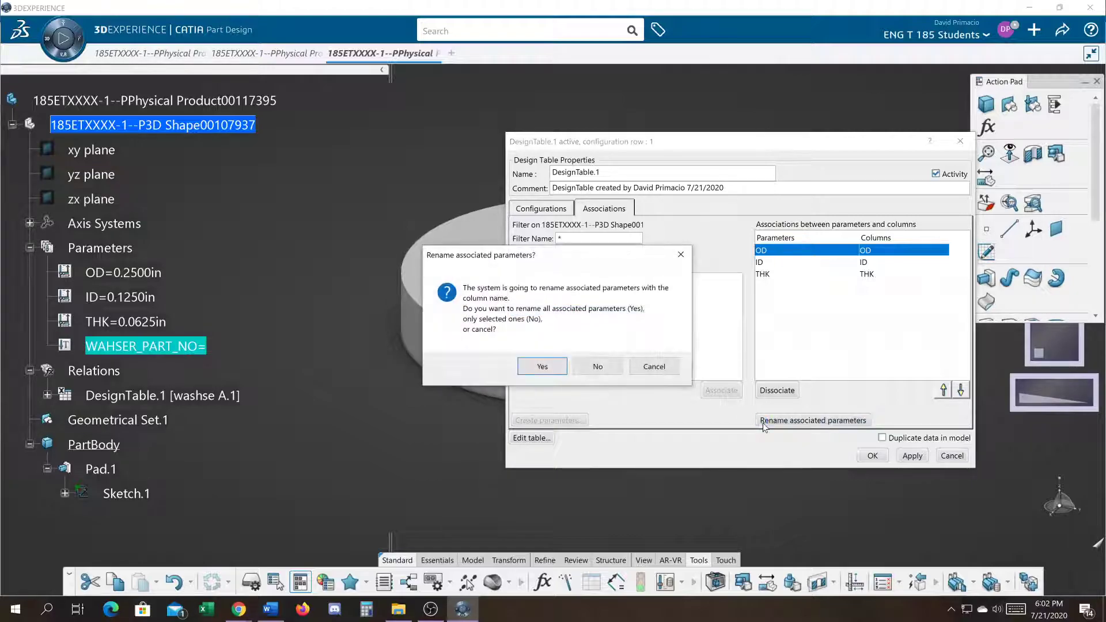
click(540, 367)
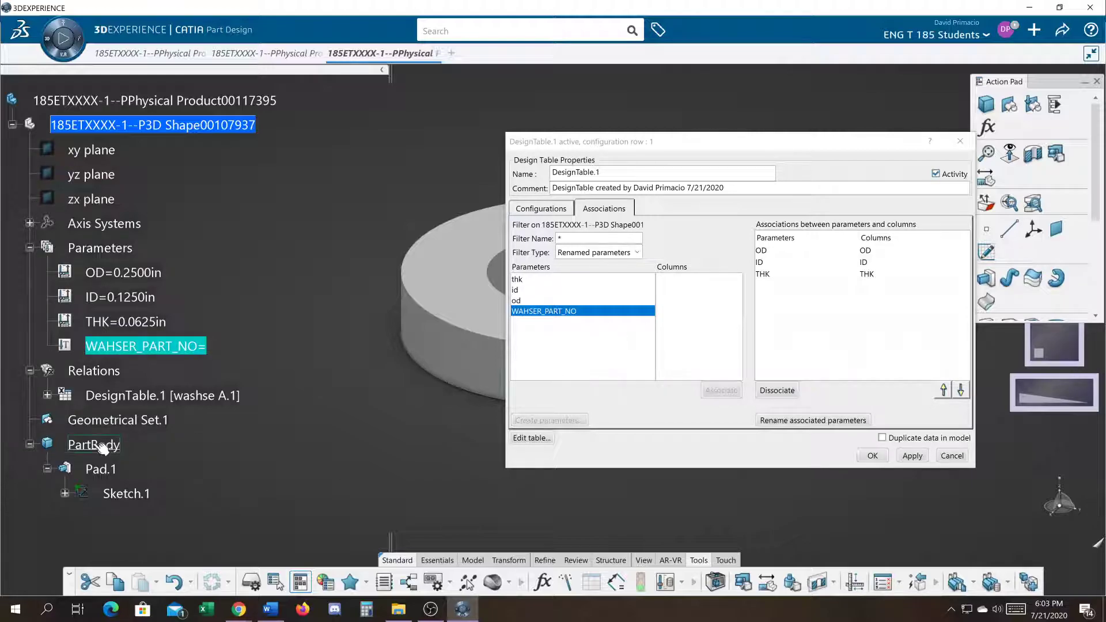
Step: Switch to the Word instructions and examine the sample washer spreadsheet with its Part No. column
key(alt+Tab)
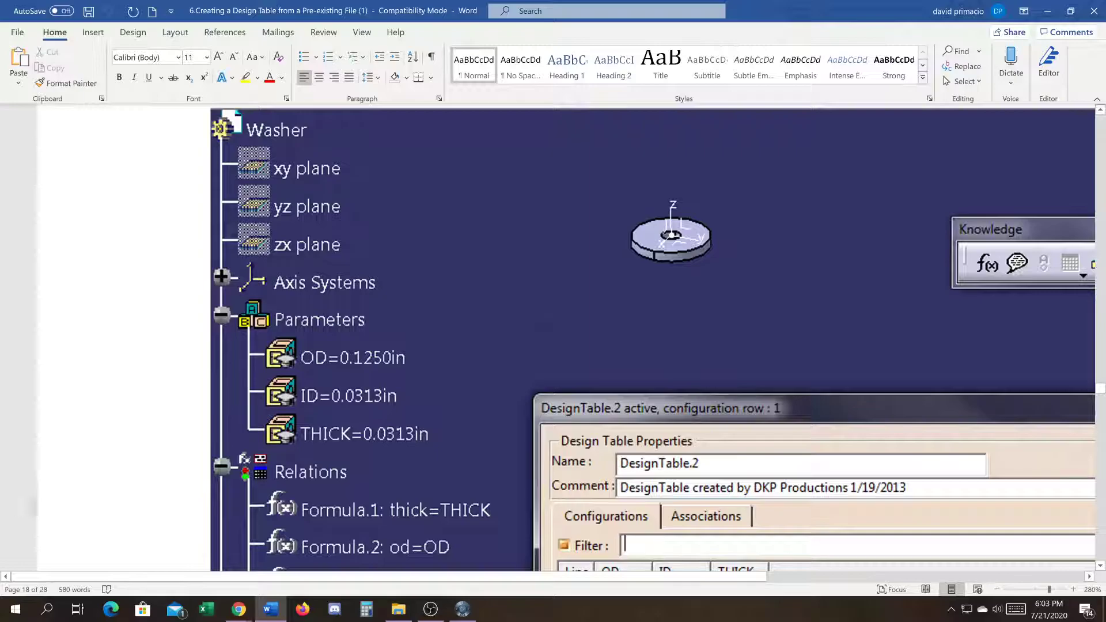
scroll(17, 510, down, 15)
scroll(155, 492, down, 15)
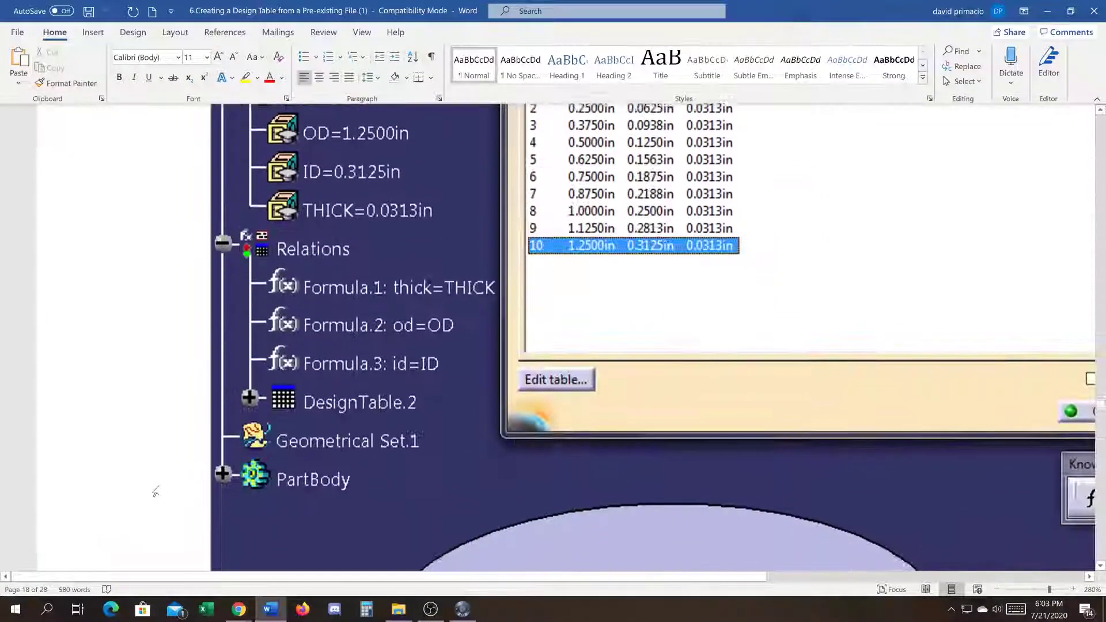
scroll(156, 491, down, 20)
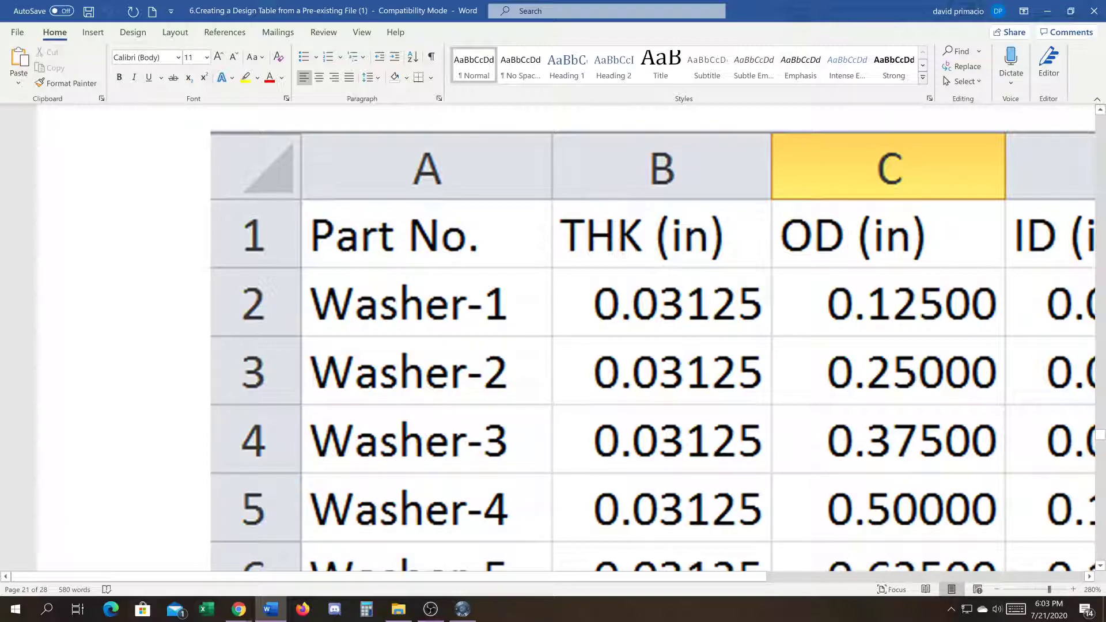
key(alt+Tab)
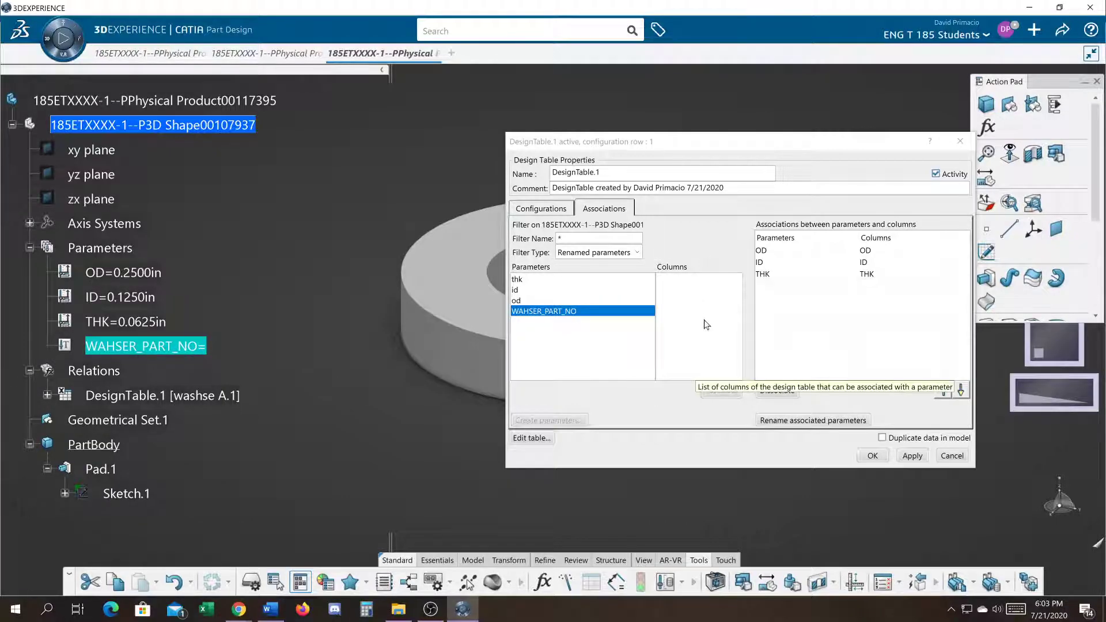
key(alt+Tab)
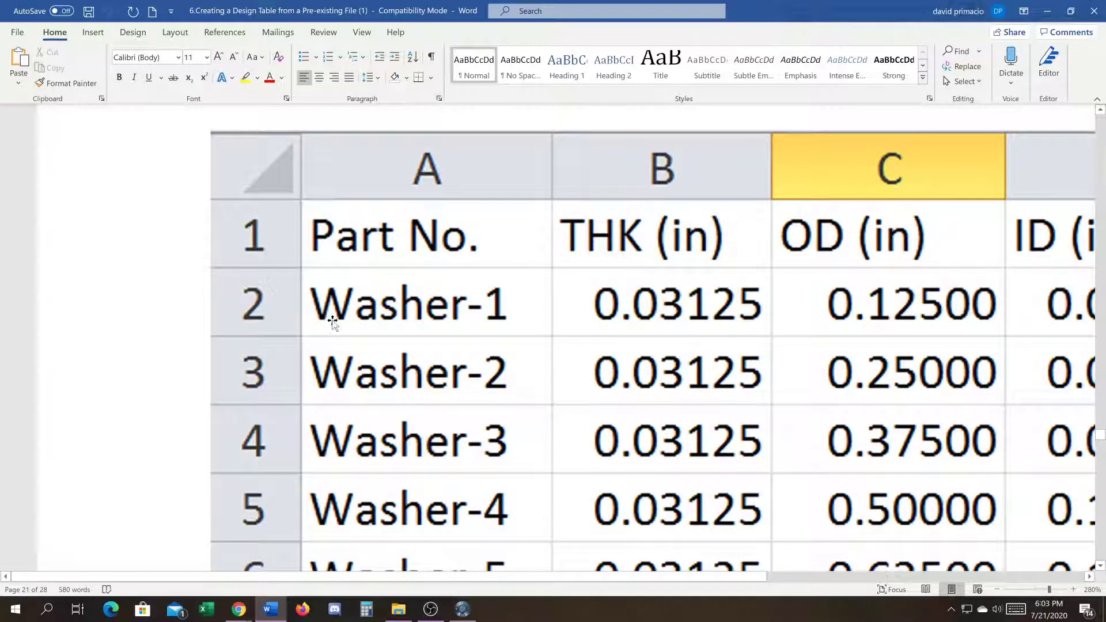
key(Delete)
text(_____)
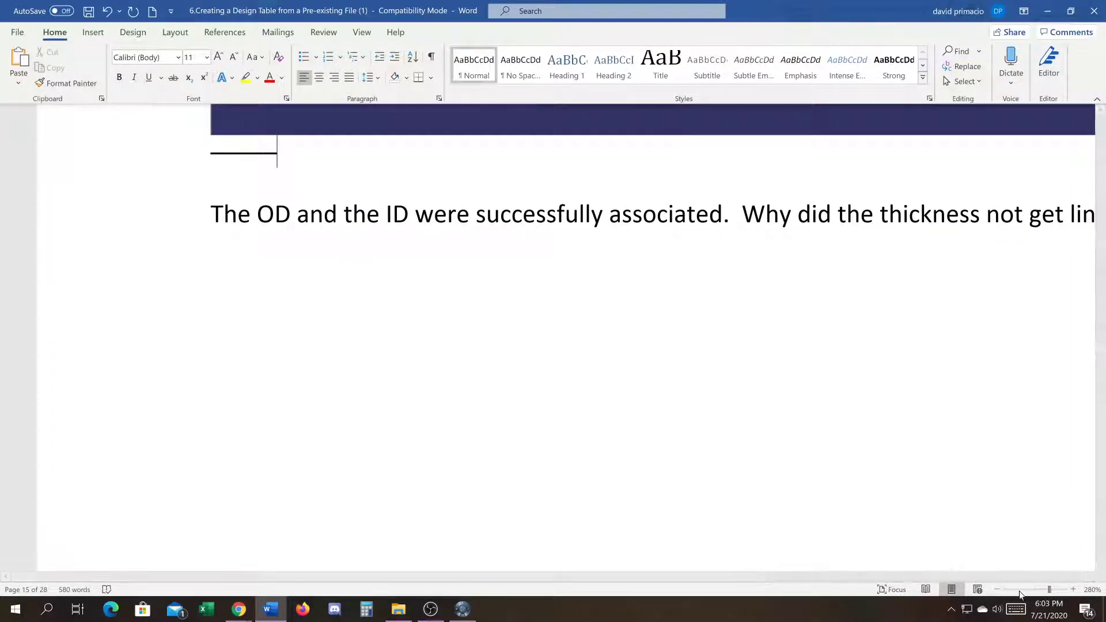
Step: Zoom the Word instructions out to 134% and review the steps from linking the thickness through associating the part number
drag(1049, 590, 1038, 590)
scroll(555, 380, up, 12)
scroll(555, 380, down, 6)
scroll(555, 380, down, 15)
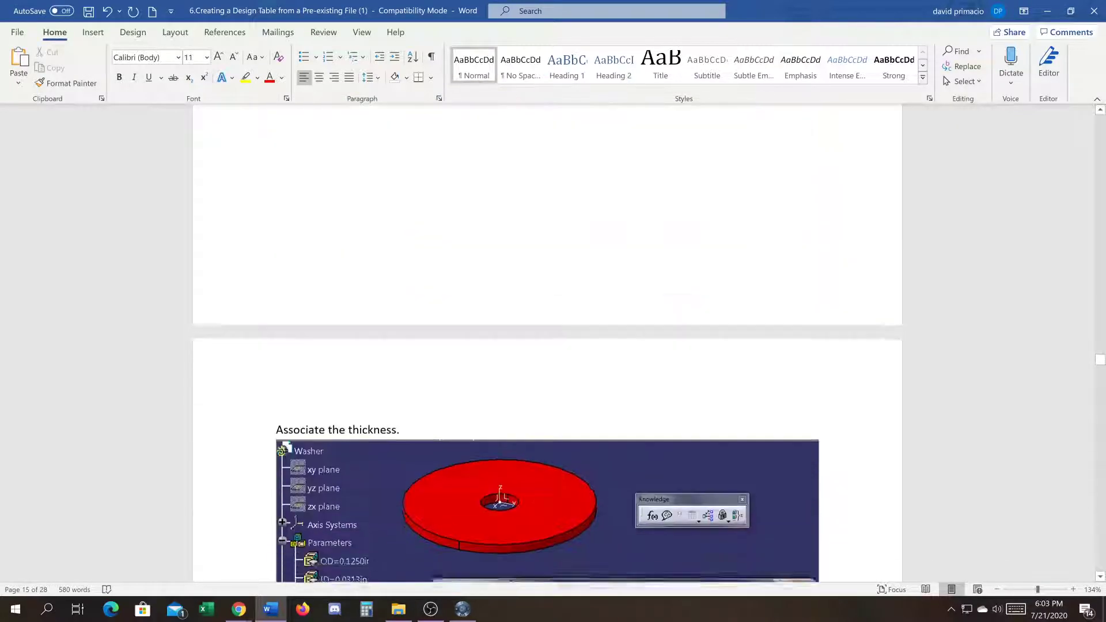
scroll(565, 370, up, 4)
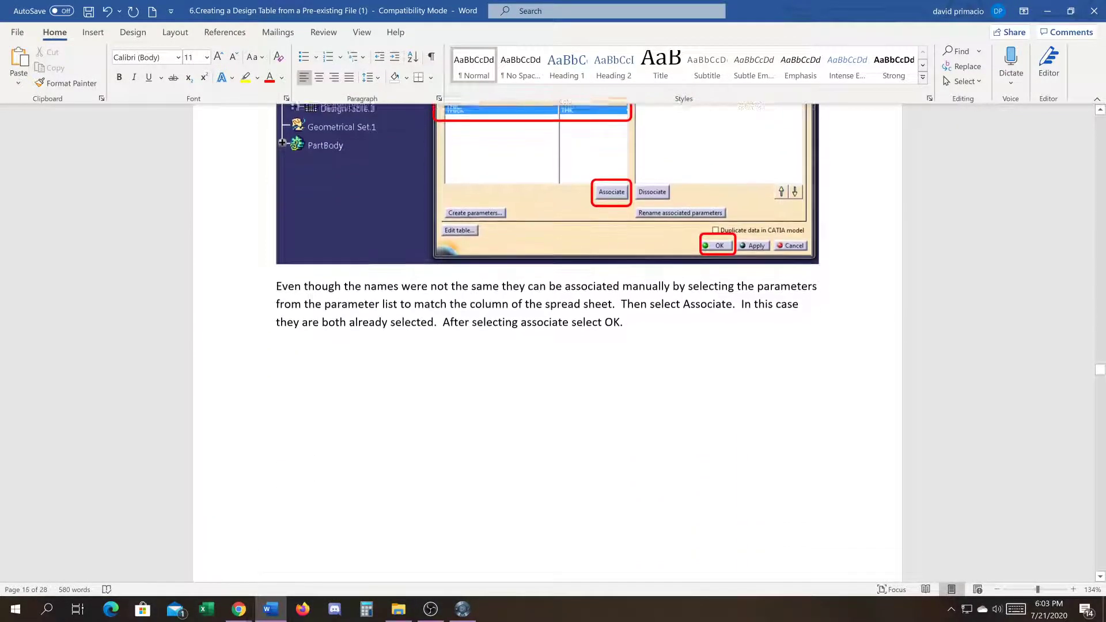
scroll(566, 371, down, 10)
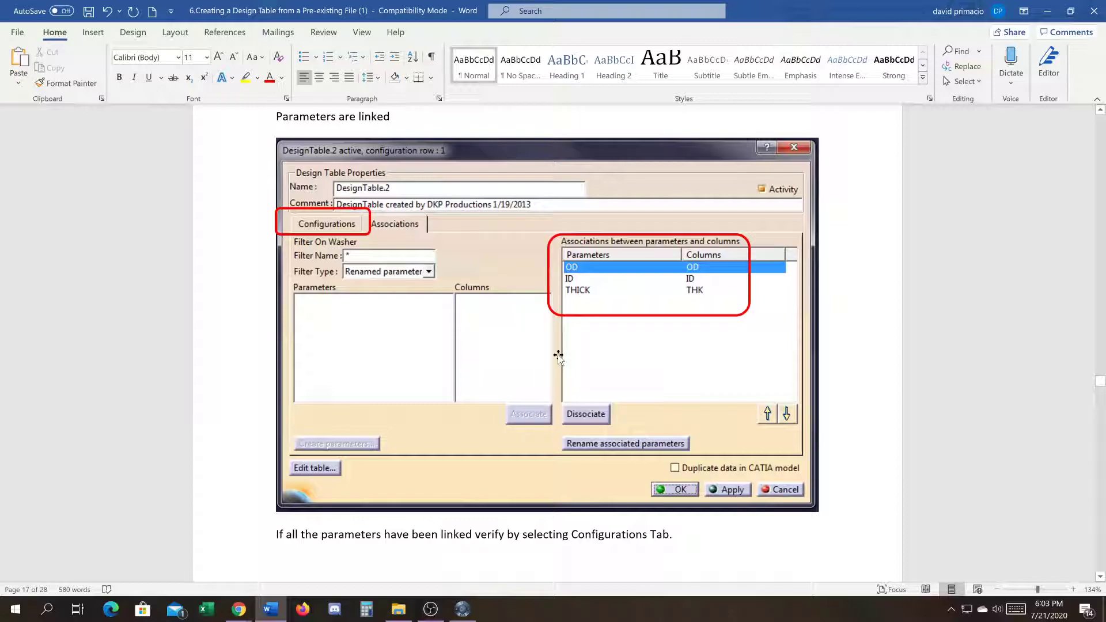
scroll(559, 357, down, 15)
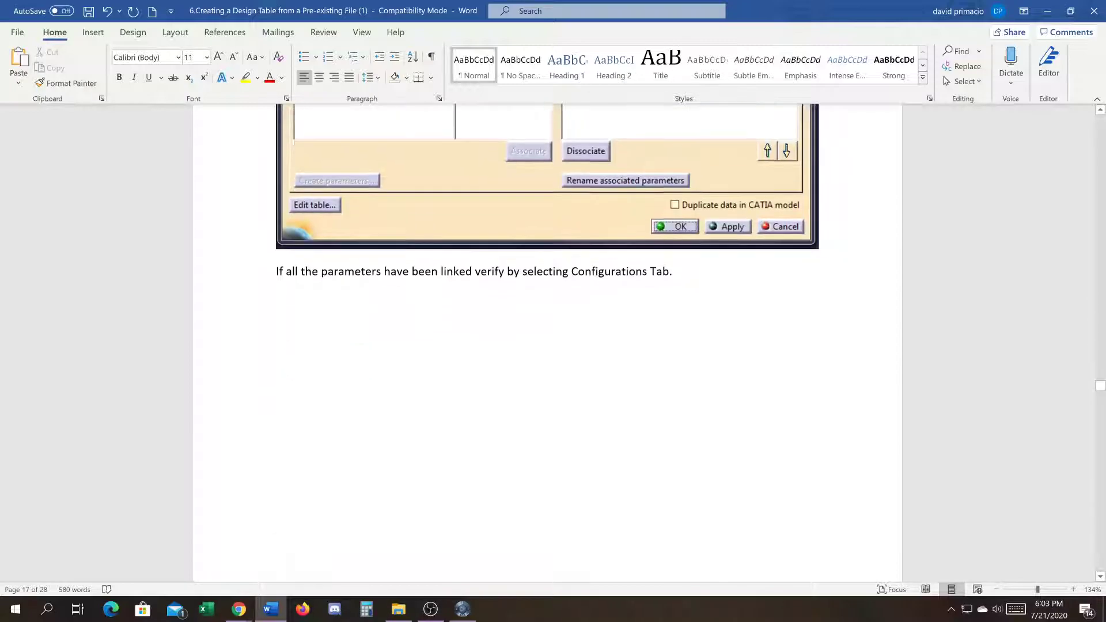
scroll(562, 435, down, 20)
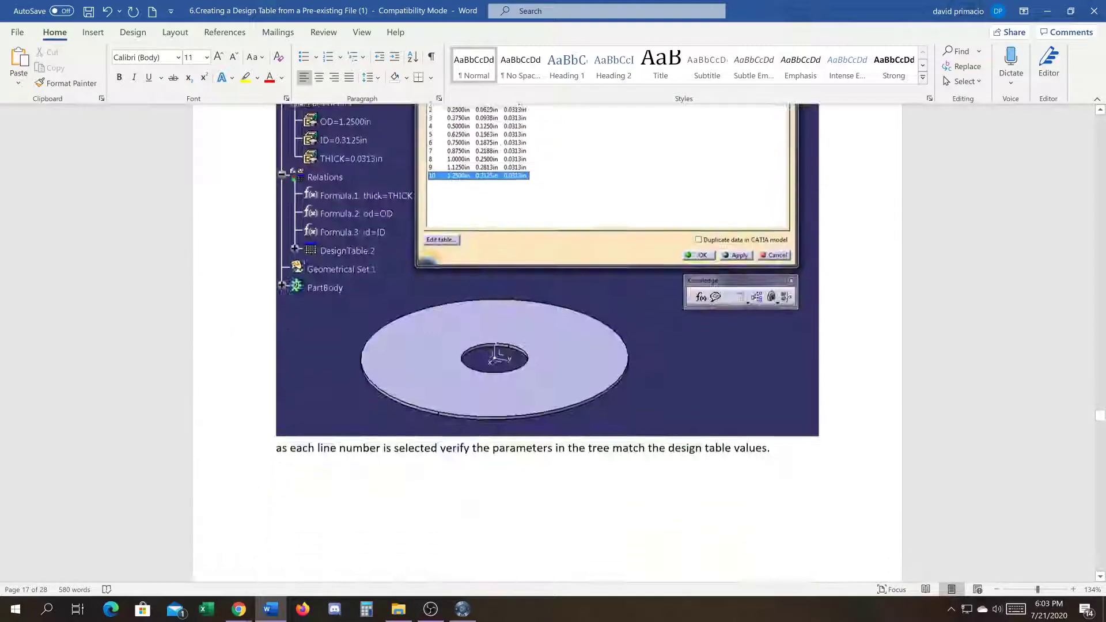
scroll(562, 435, down, 15)
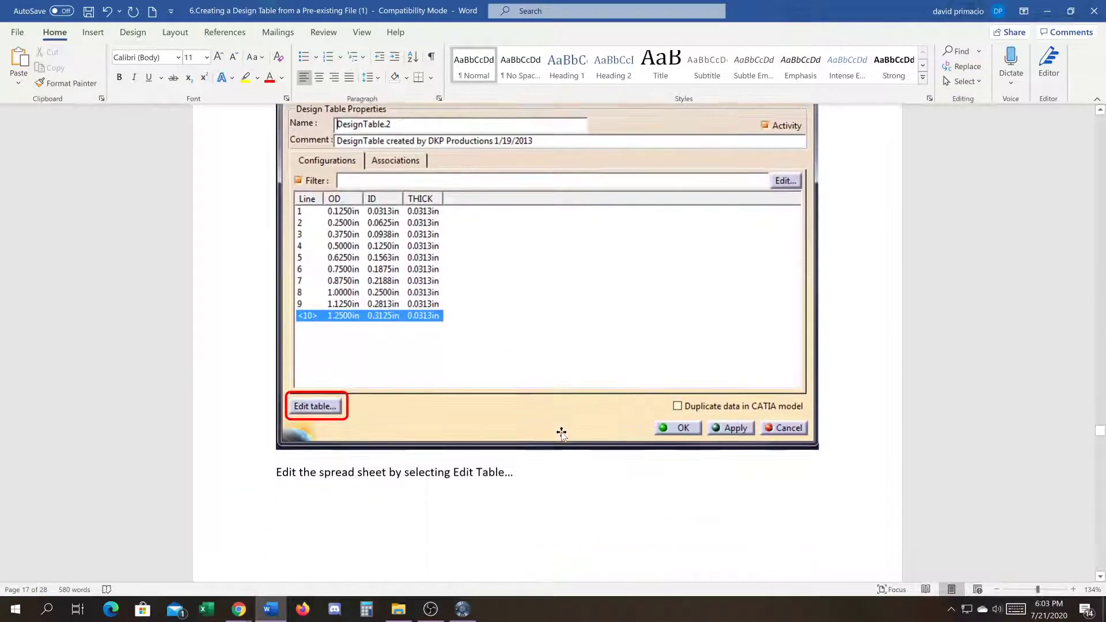
scroll(485, 386, down, 10)
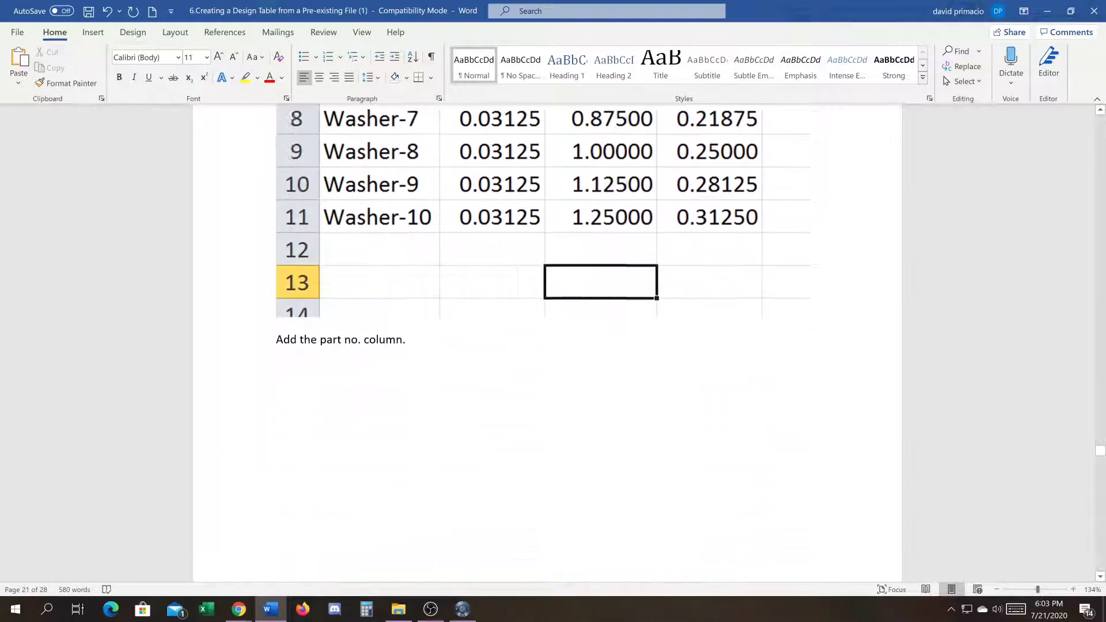
scroll(420, 420, up, 5)
scroll(417, 326, down, 12)
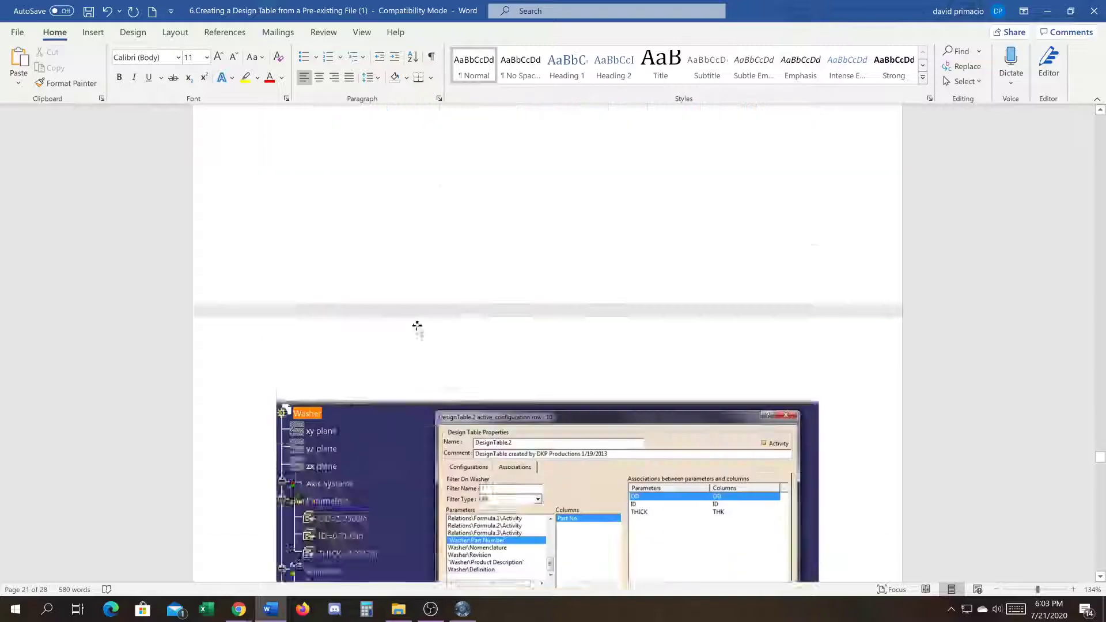
scroll(548, 308, up, 3)
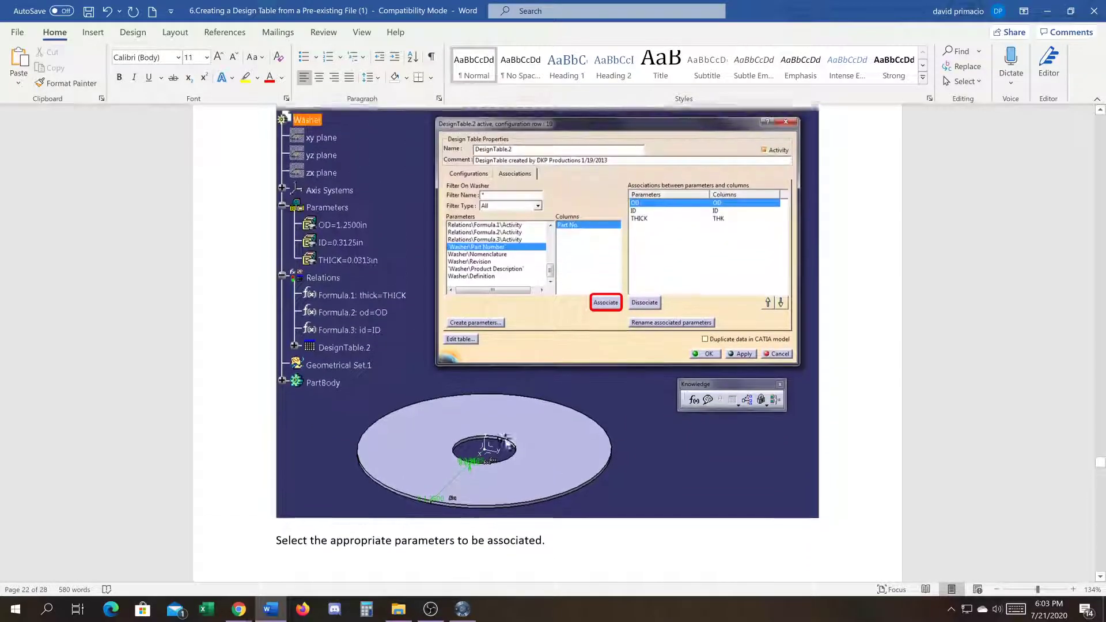
key(alt+Tab)
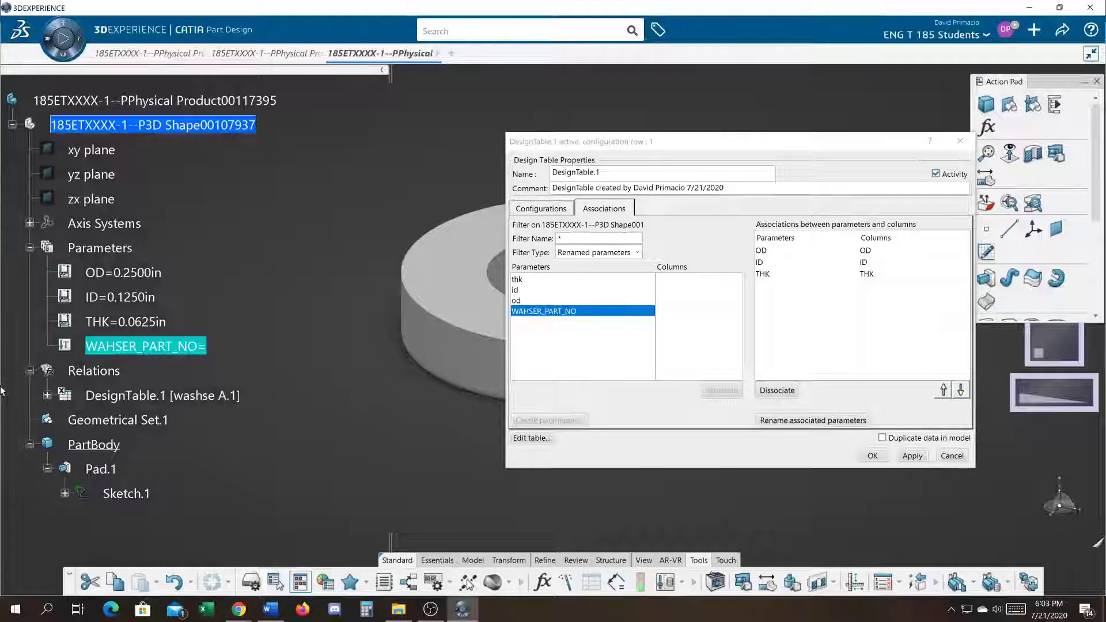
Step: Open the washse workbook from the 196 folder and check the cell format of column D
key(alt+Tab)
key(alt+Tab)
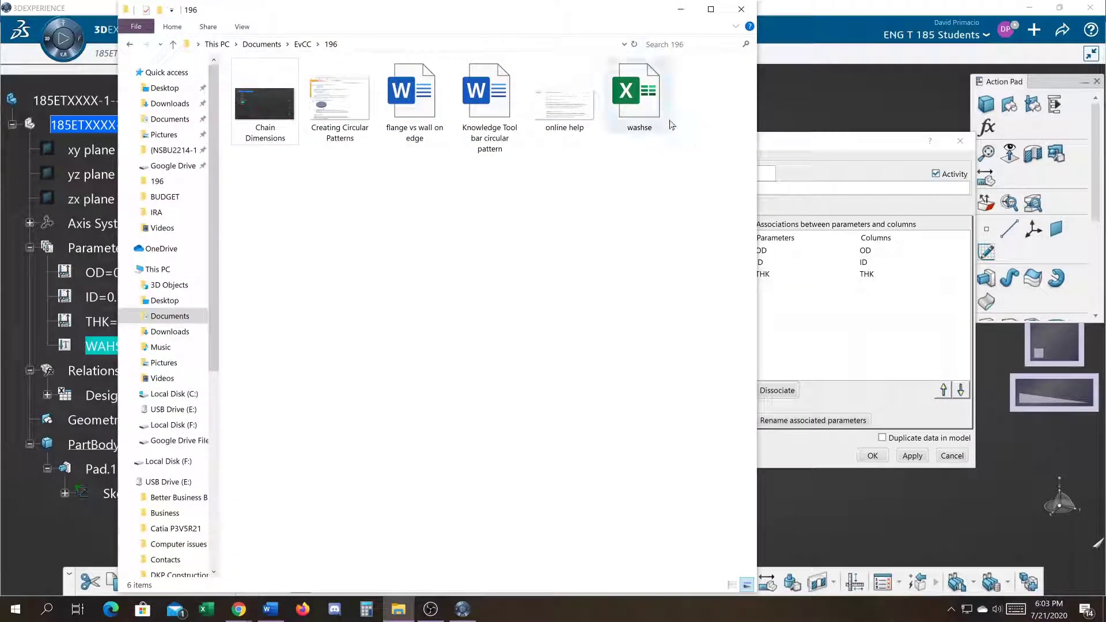
click(650, 105)
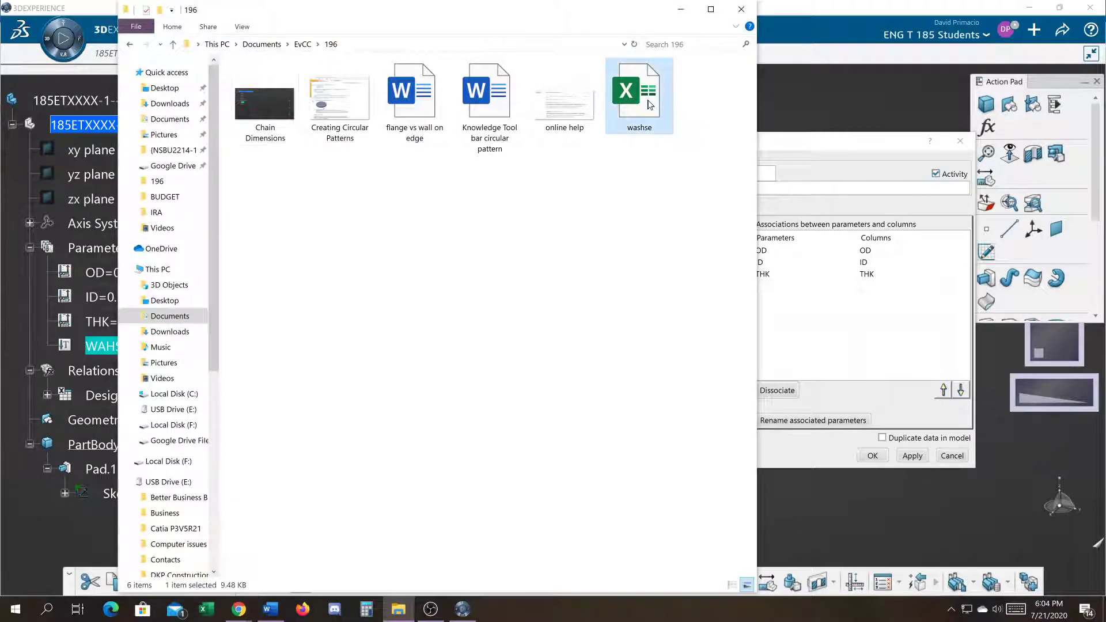
double_click(649, 104)
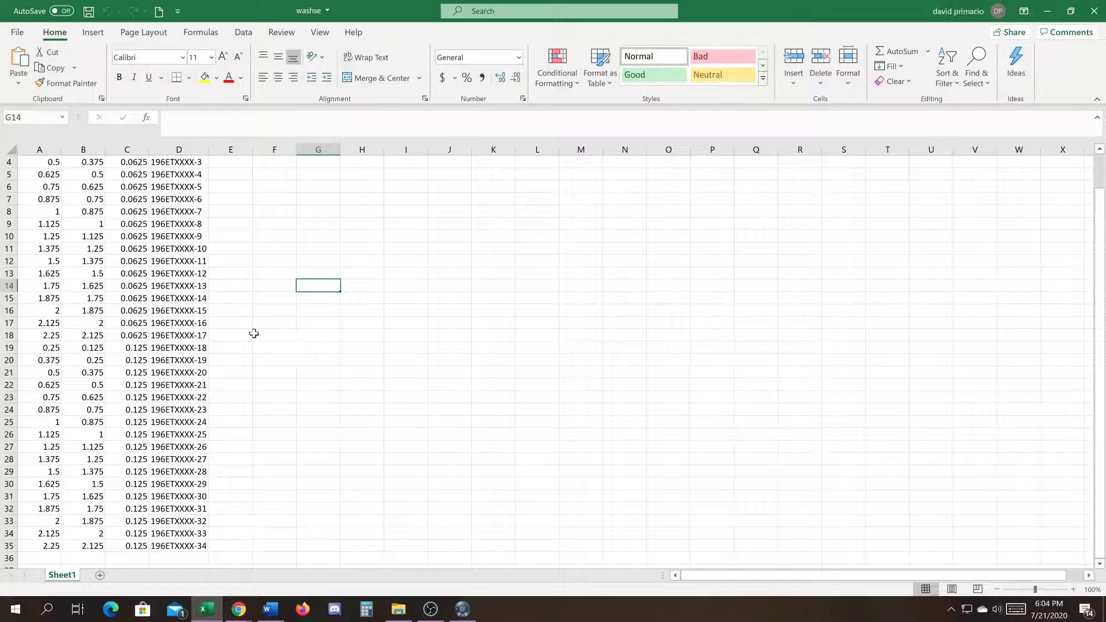
click(176, 150)
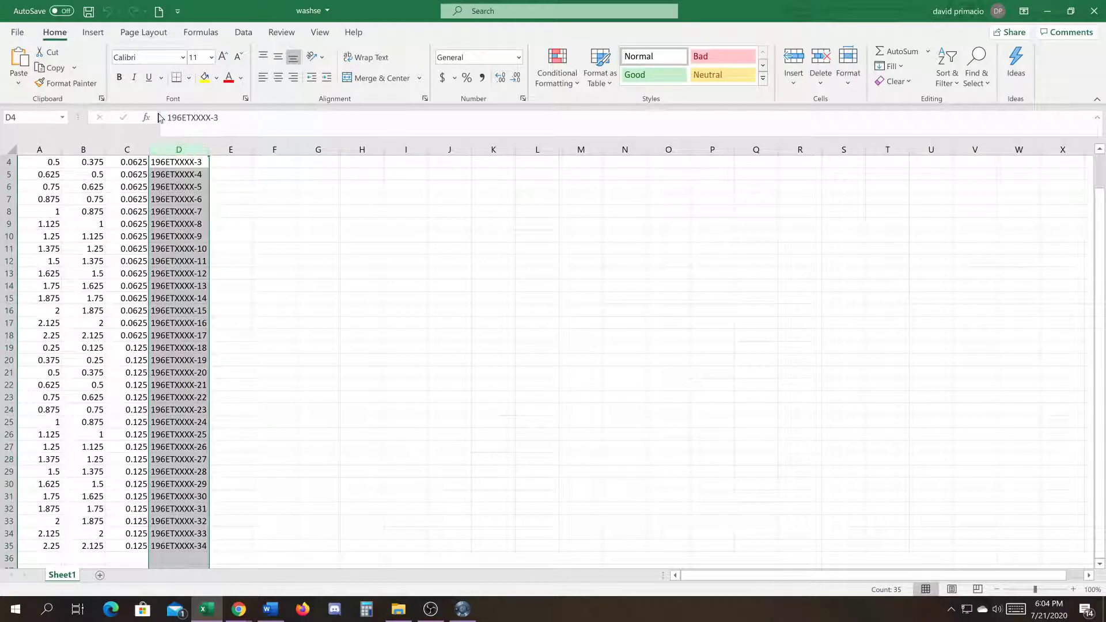
key(ctrl+1)
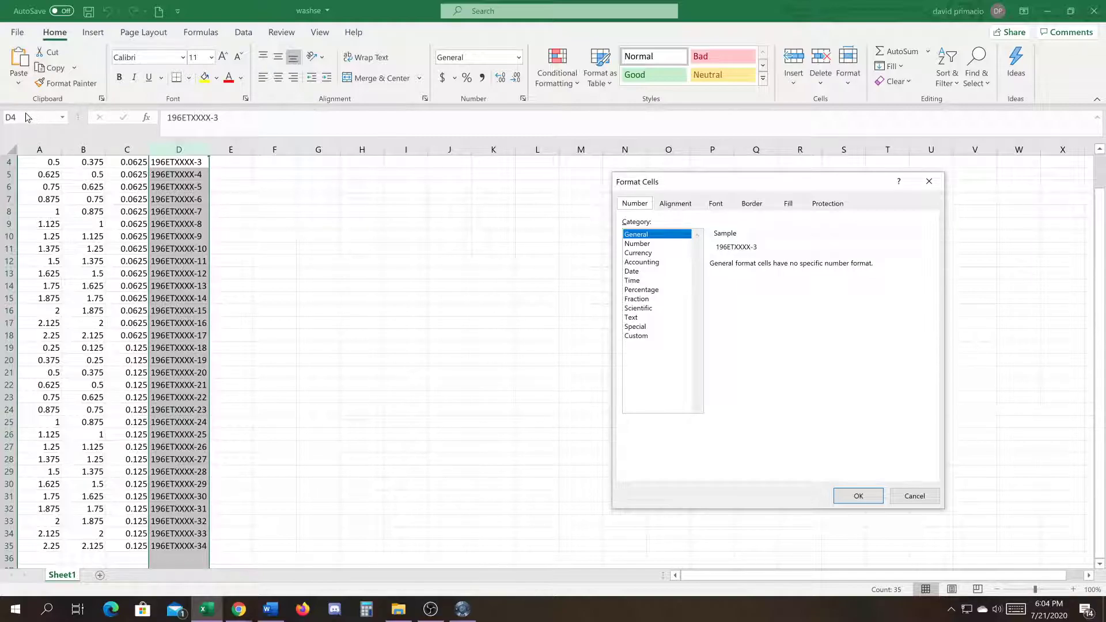
click(915, 496)
Step: Assign the range name FAMILY to the part number column D, and close the workbook with its changes saved
click(18, 118)
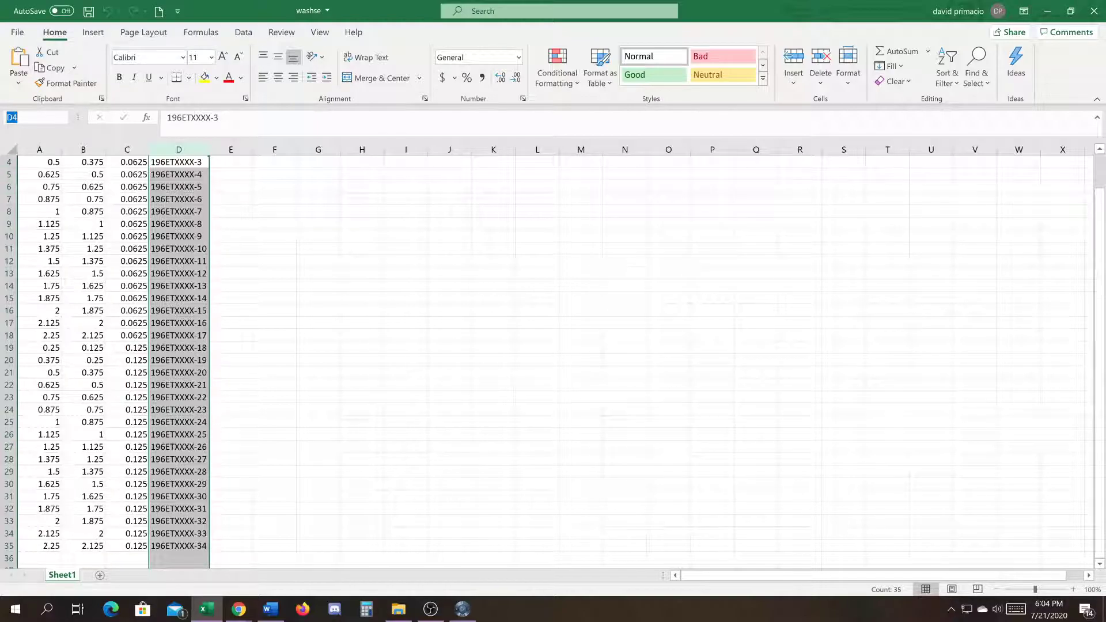
text(f)
key(BackSpace)
key(BackSpace)
key(Caps_Lock)
key(Caps_Lock)
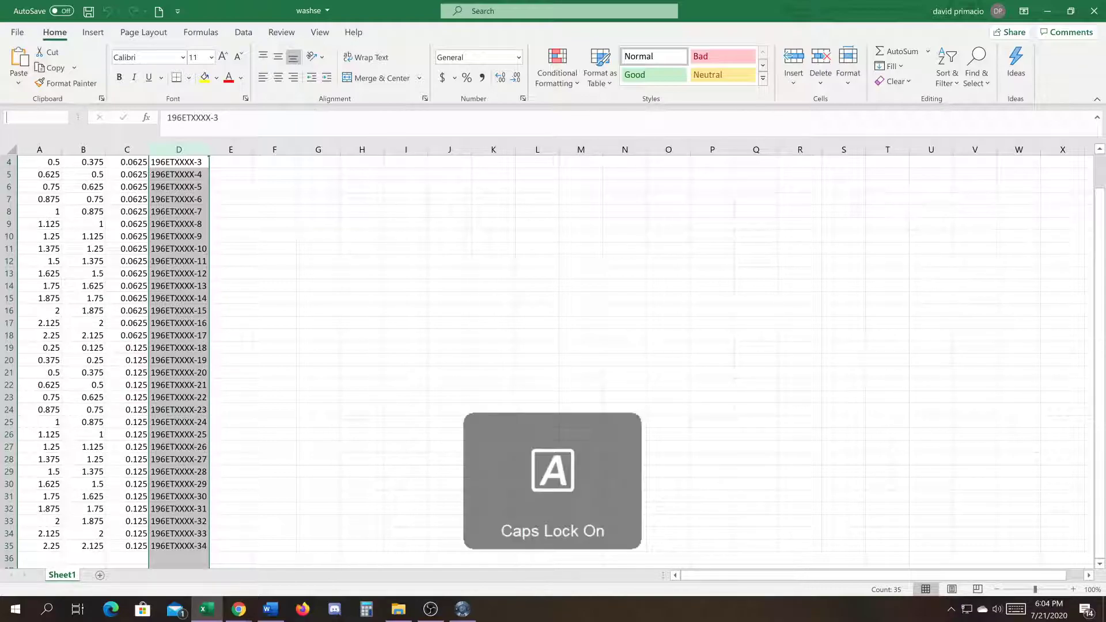
text(FAMILY)
key(Return)
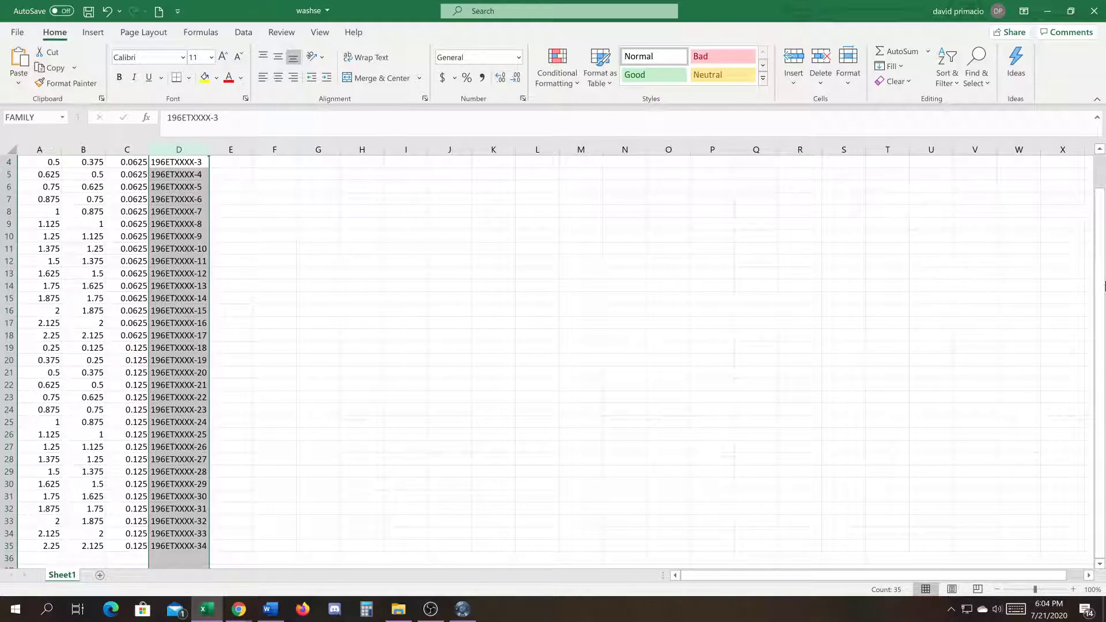
click(1094, 11)
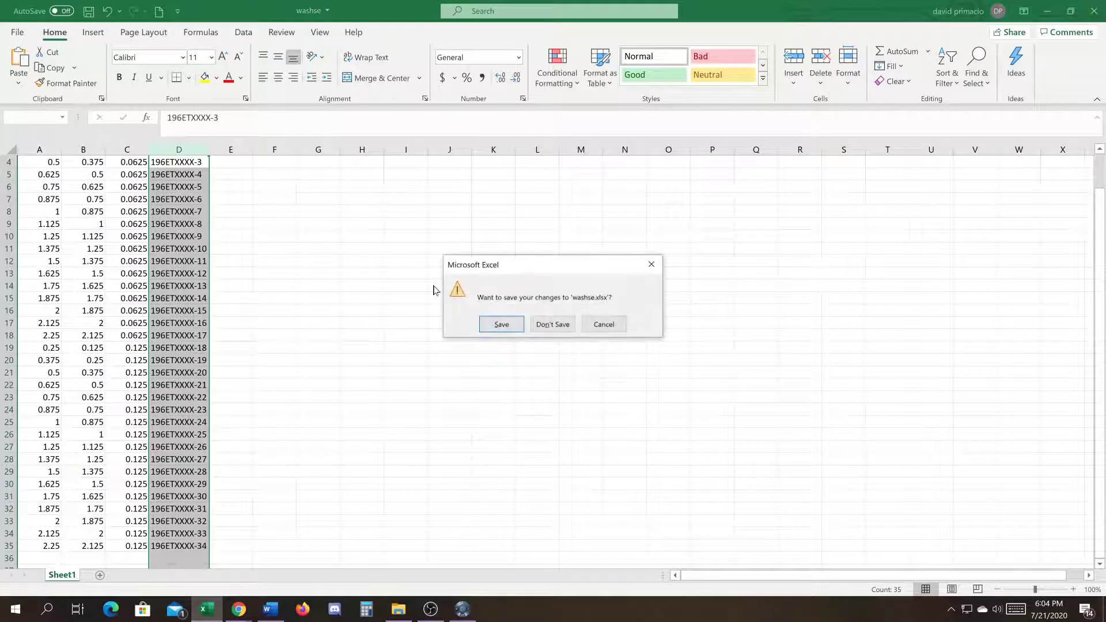
click(495, 325)
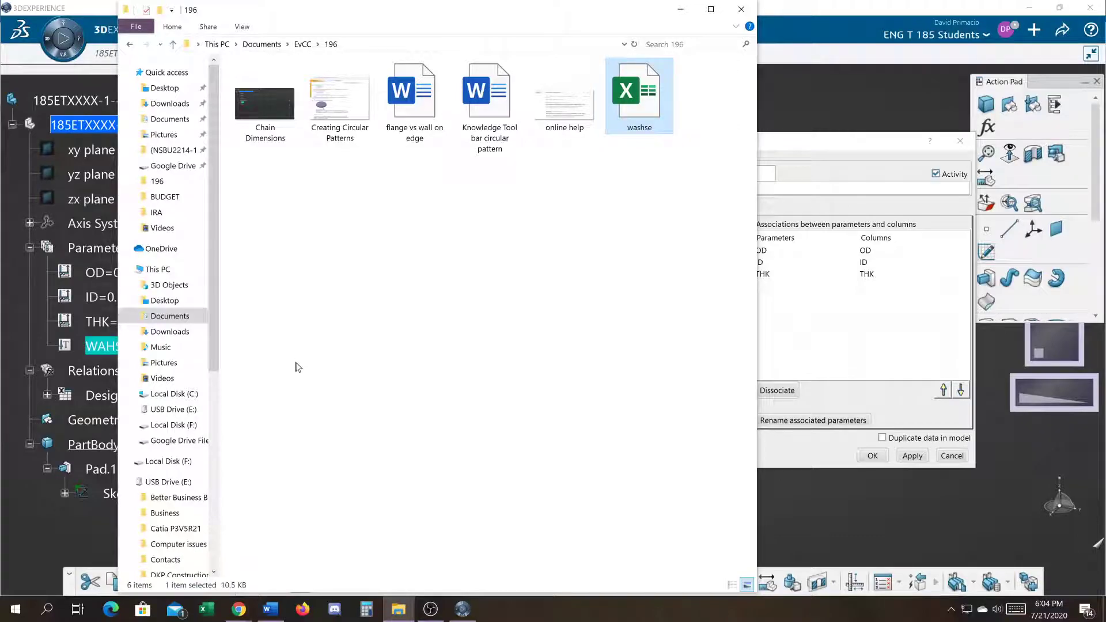
Step: Switch to 3DEXPERIENCE, reopen DesignTable.1 at its associations, and select WAHSER_PART_NO among the renamed parameters
key(alt+Tab)
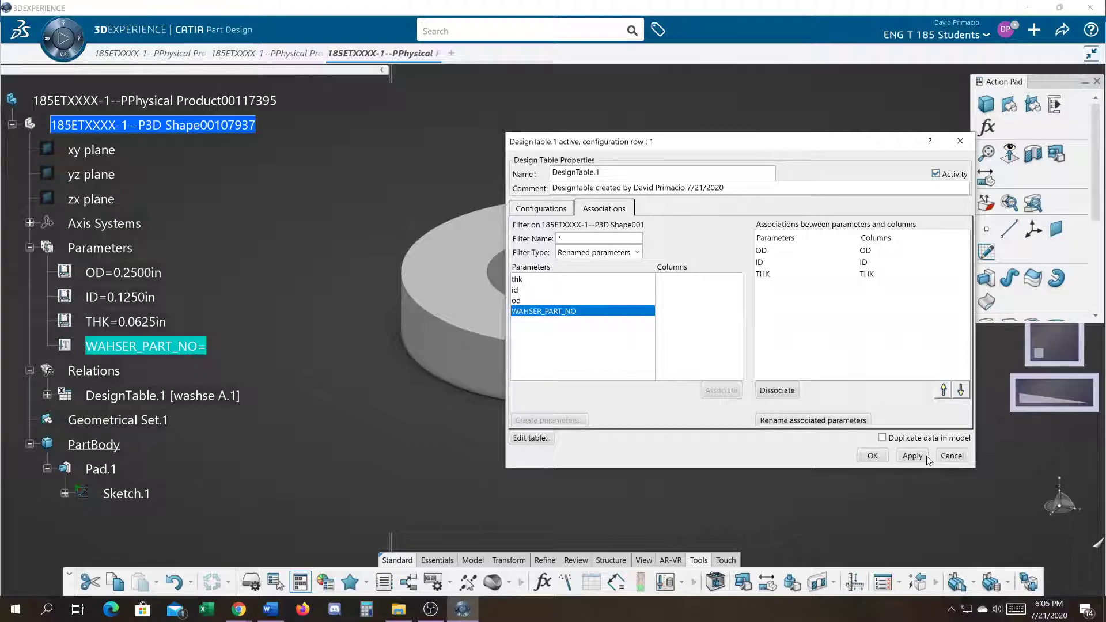
click(873, 456)
double_click(124, 397)
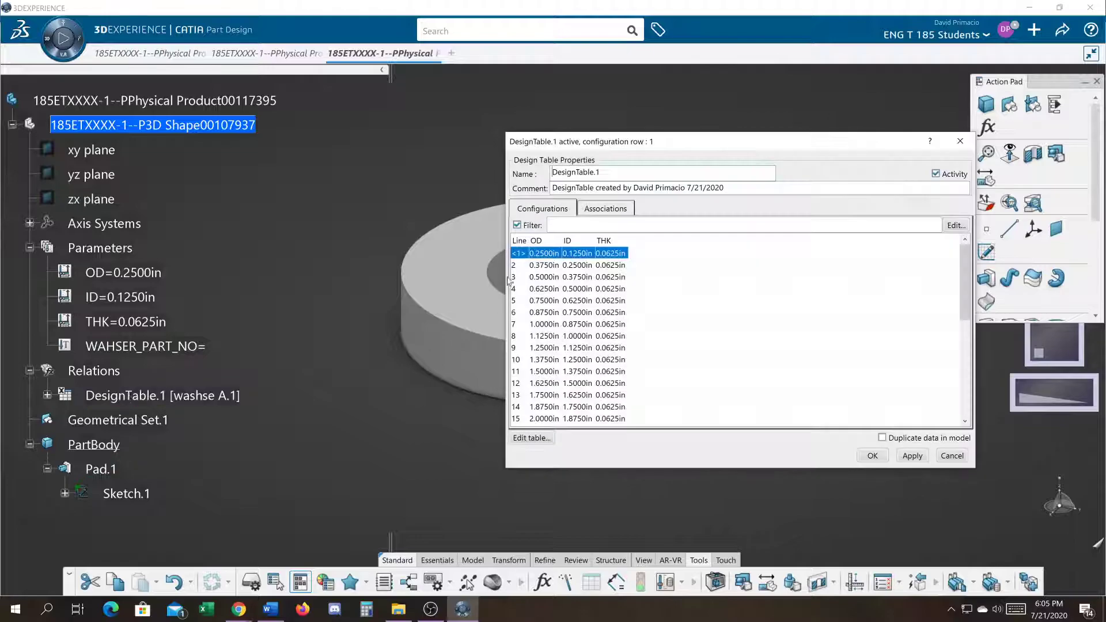
click(608, 210)
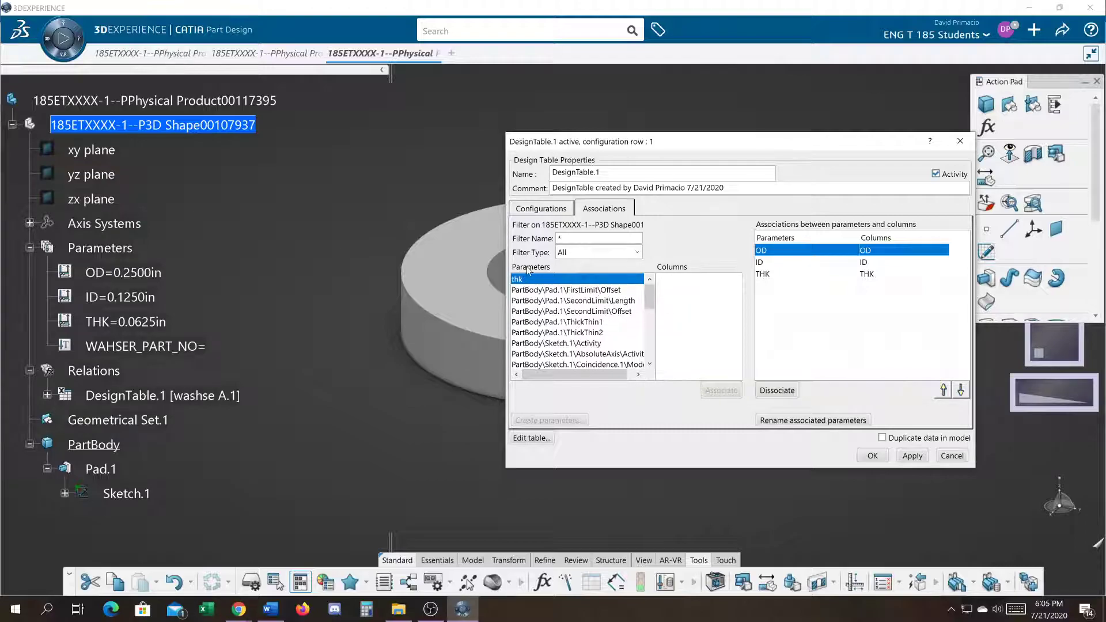
click(564, 253)
click(582, 279)
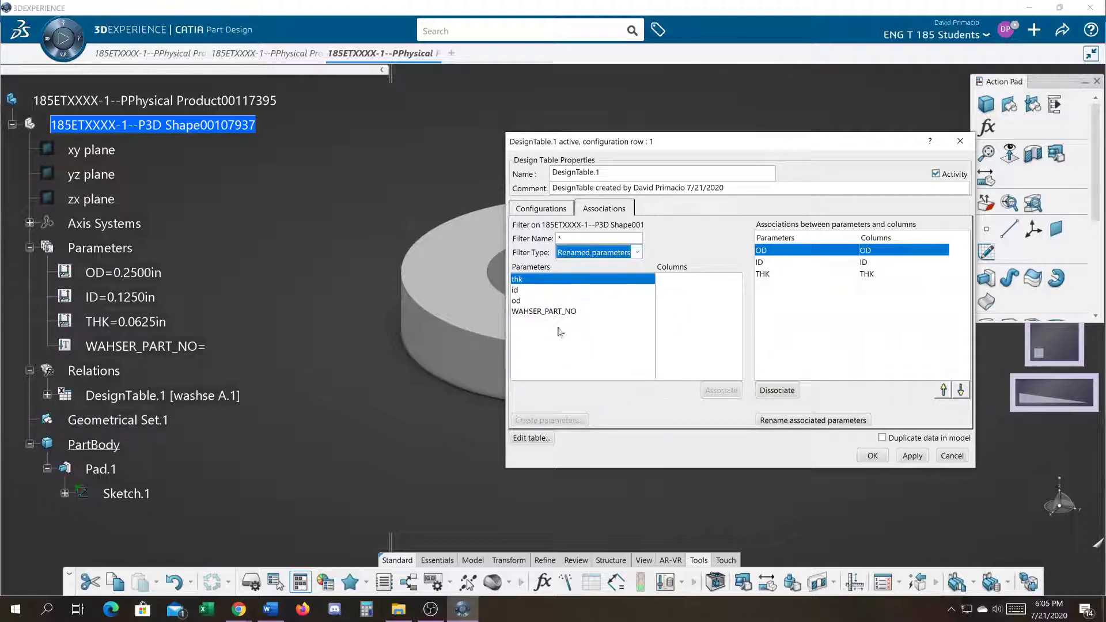
click(551, 311)
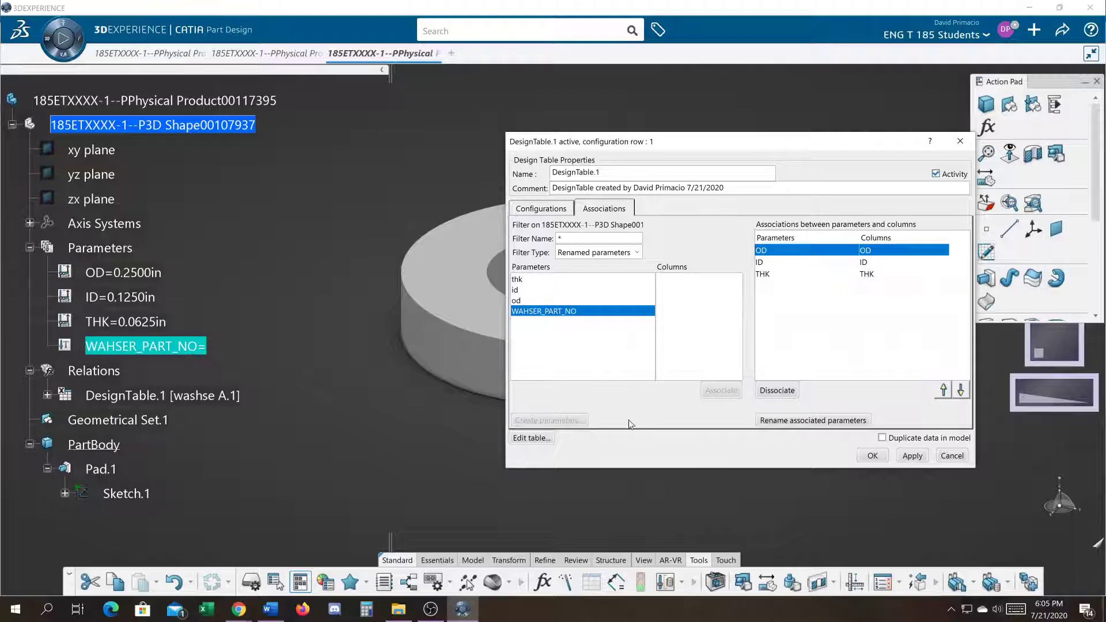
Step: Reopen the washse workbook from the 196 folder, clear the column selection, and examine the headers in row 1
key(alt+Tab)
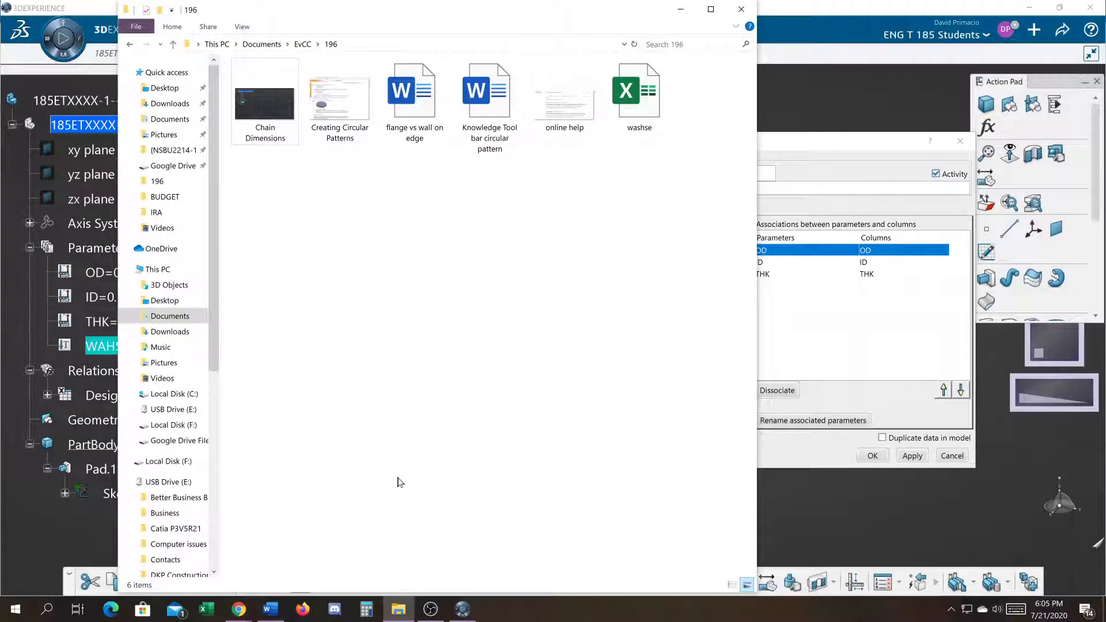
double_click(638, 95)
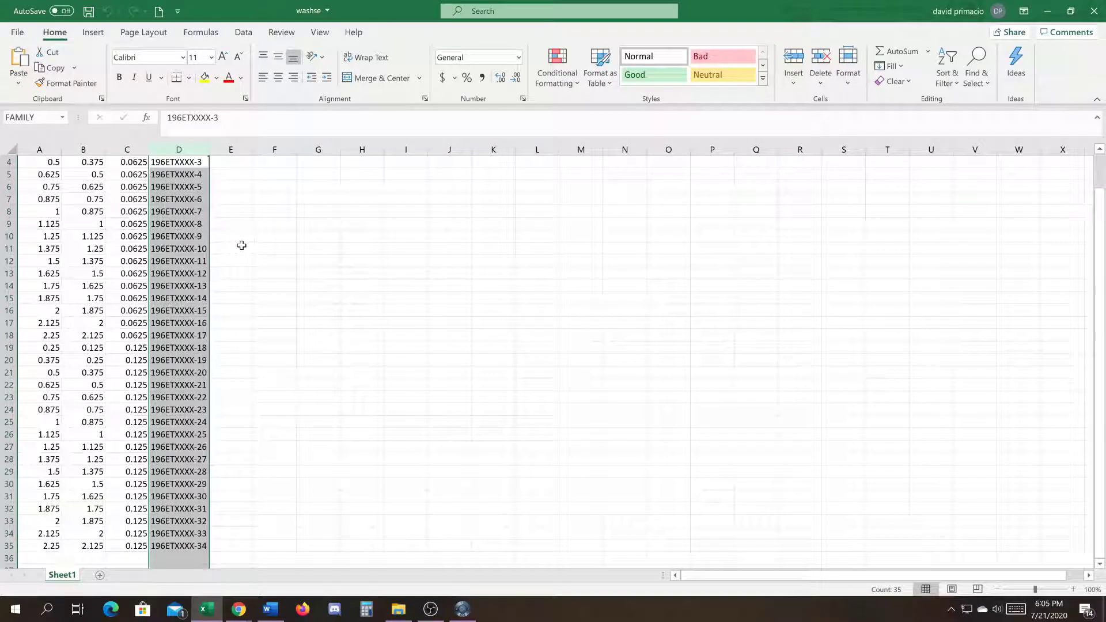
click(230, 270)
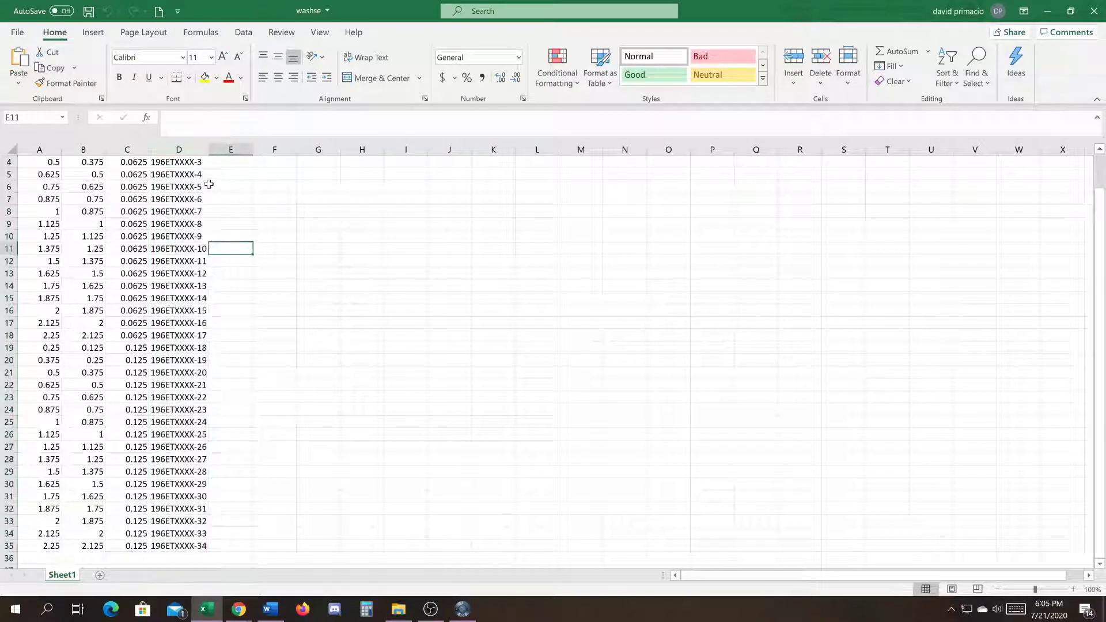
scroll(196, 304, up, 1)
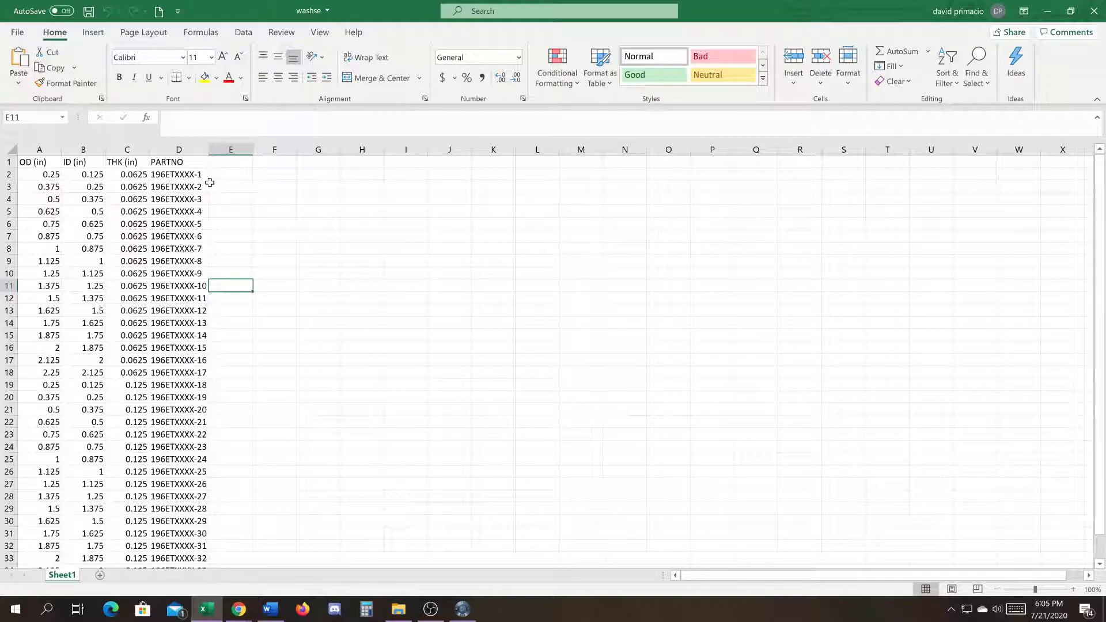
Step: Close the washse workbook and return to the DesignTable.1 associations in 3DEXPERIENCE
key(alt+Tab)
click(940, 329)
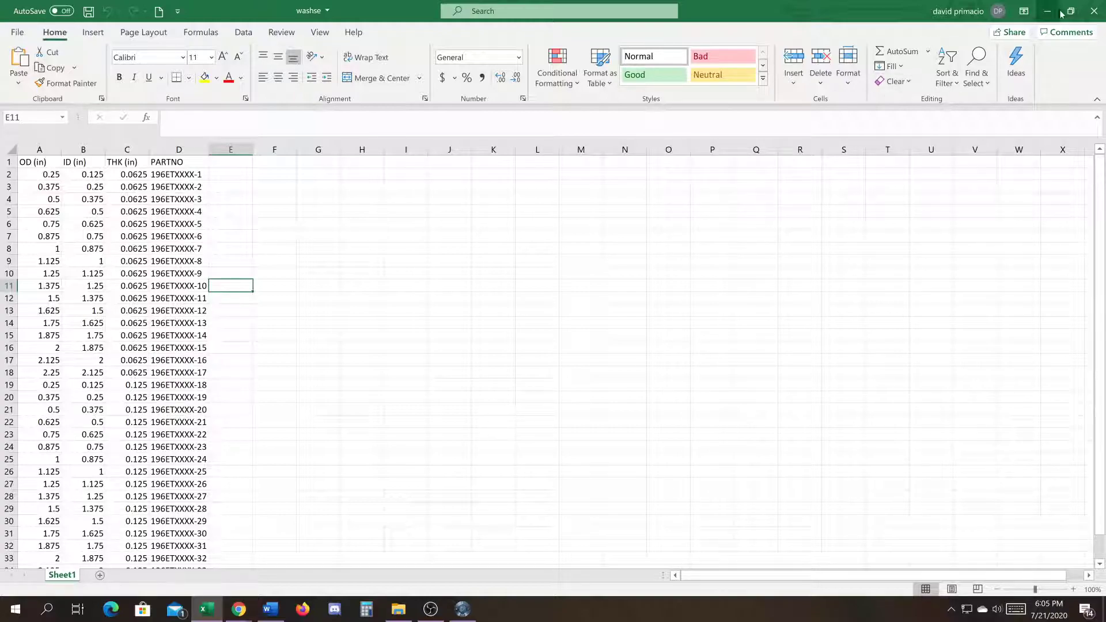
click(1092, 10)
key(alt+Tab)
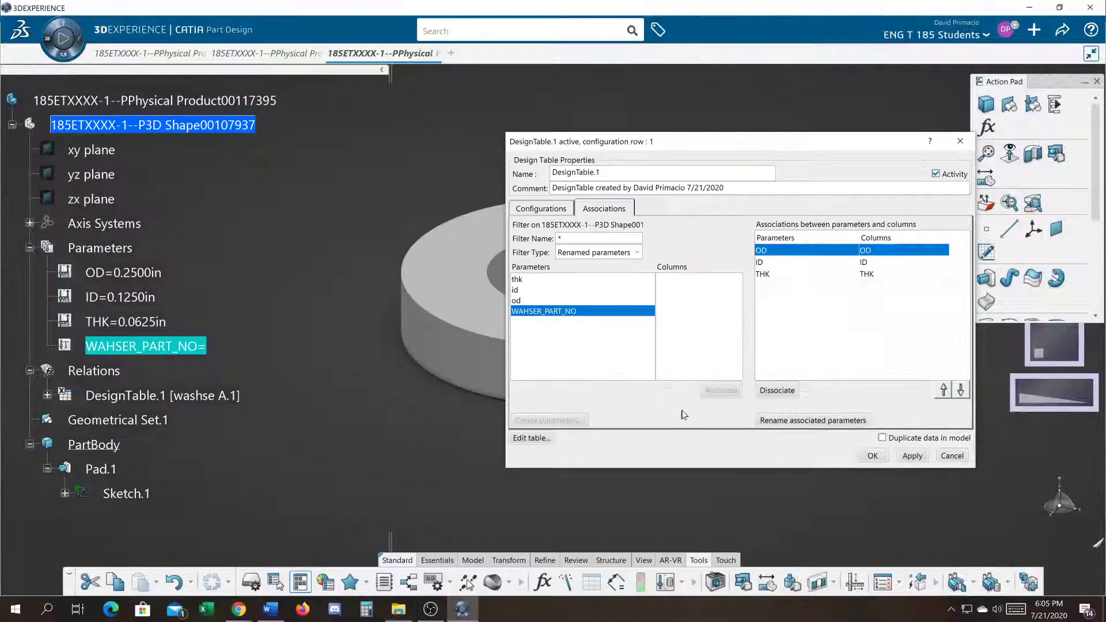
Step: Edit the design table's linked Excel sheet and enter the column header PART NO. in cell D1
click(538, 439)
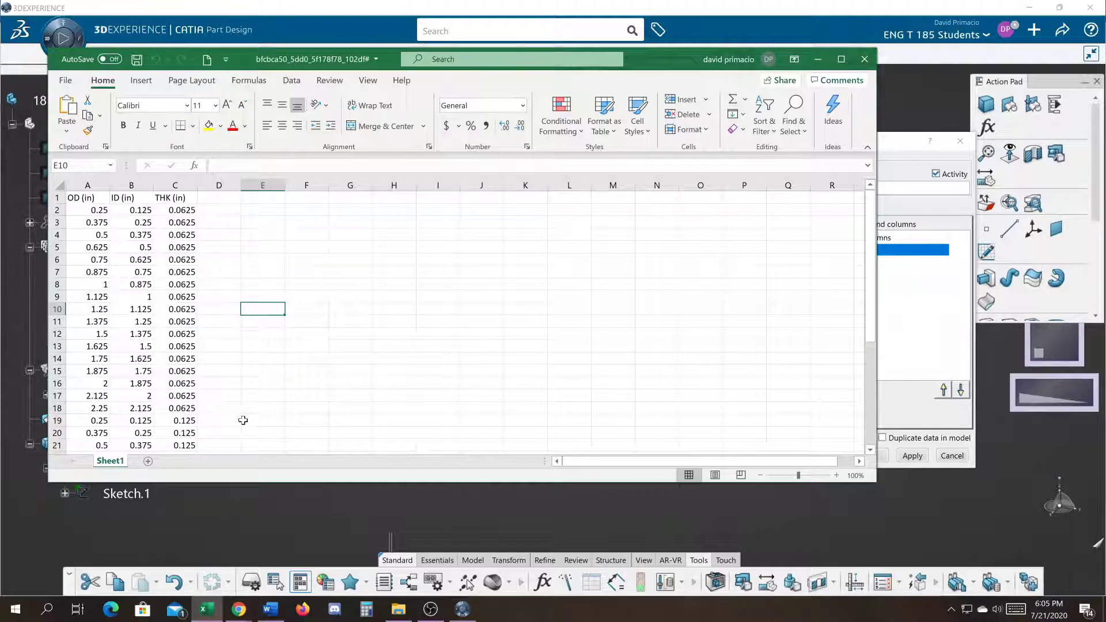
click(218, 199)
text(pART)
key(BackSpace)
key(BackSpace)
key(BackSpace)
key(BackSpace)
text(PART nO)
key(BackSpace)
key(BackSpace)
text(NO.)
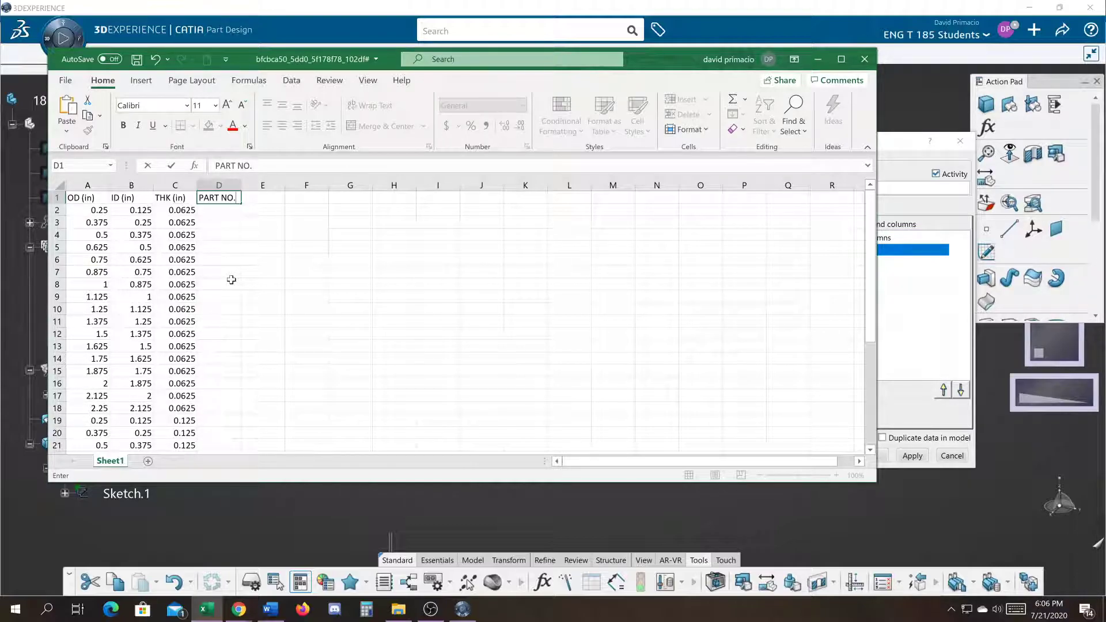
key(Return)
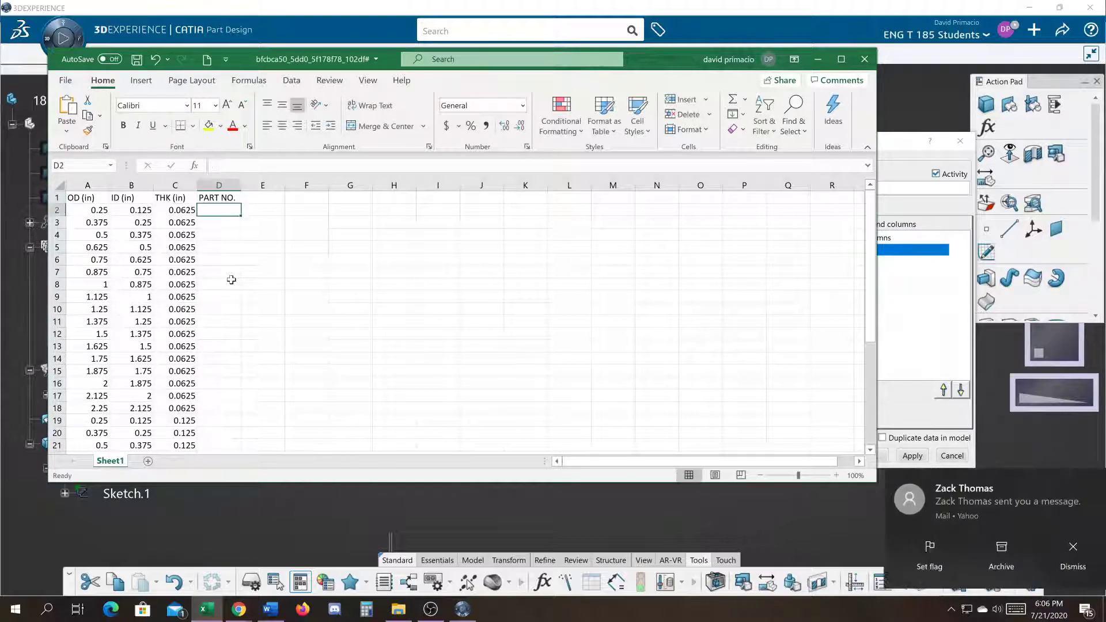
Step: Enter 196ETXXXX-1 in cell D2, fill the series down to row 35, and fit column D's width to its contents
text(196ET)
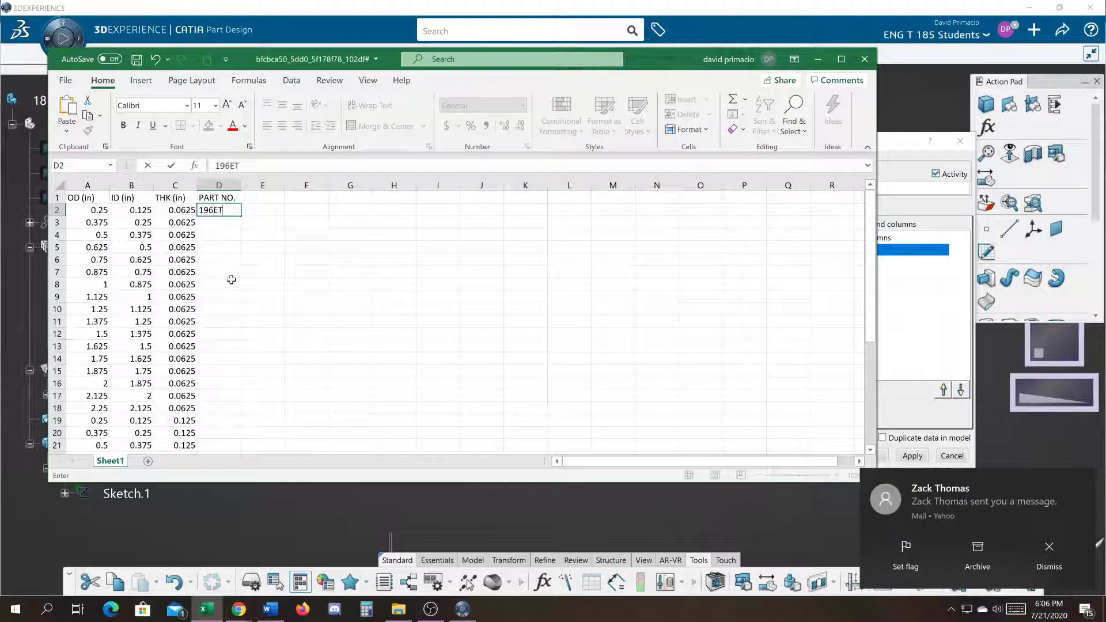
text(XXXX-1)
key(Return)
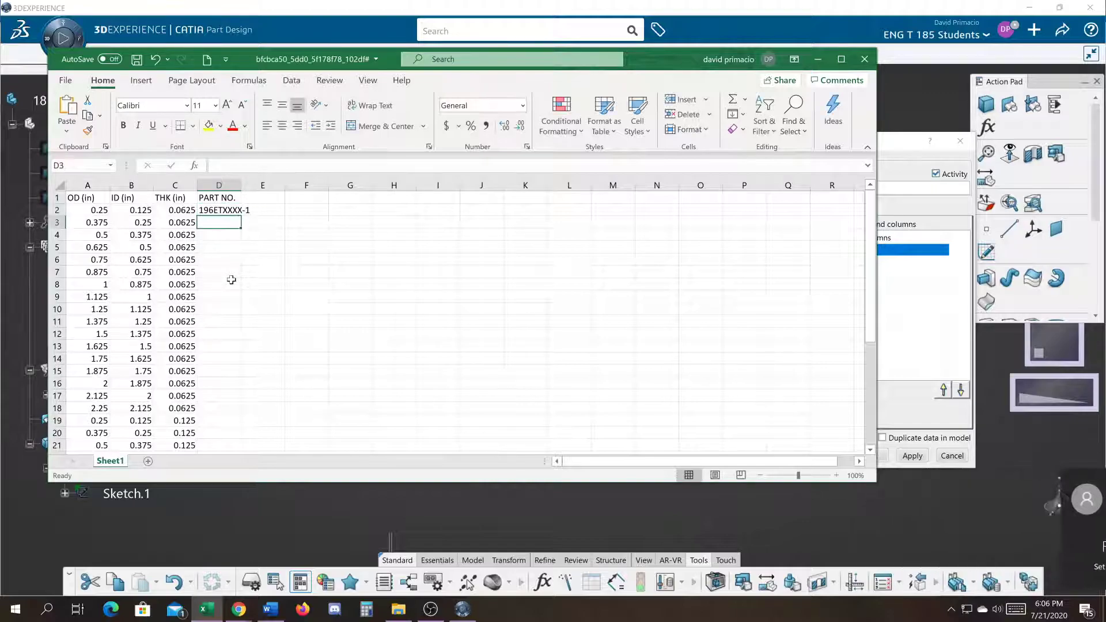
double_click(241, 185)
click(245, 211)
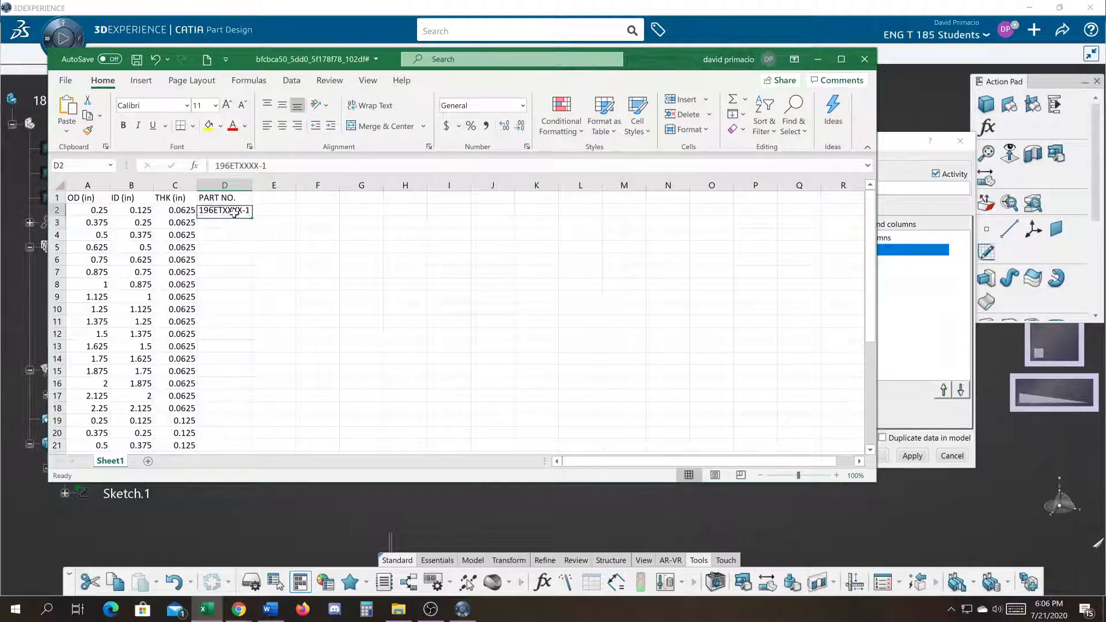
drag(253, 216, 221, 374)
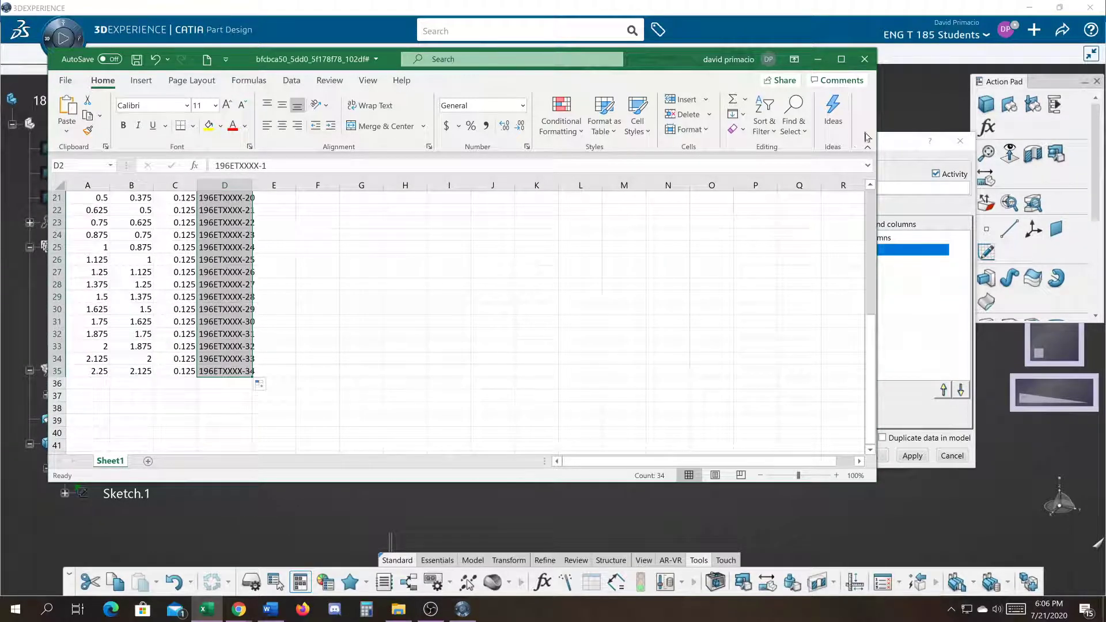
click(288, 211)
double_click(252, 182)
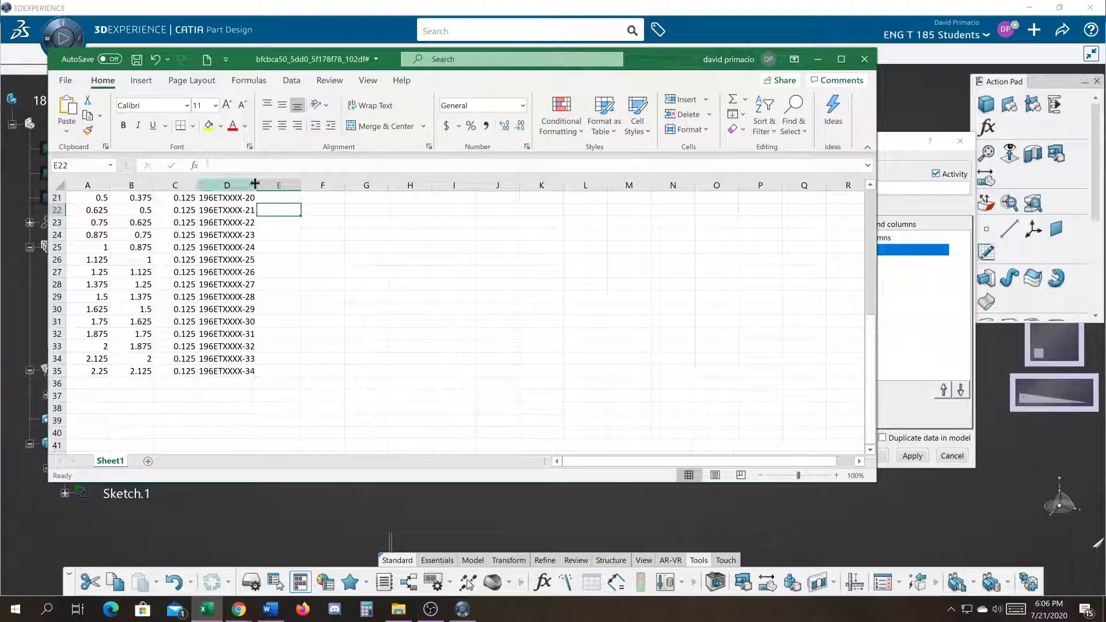
Step: Close the design table sheet with its changes saved and dismiss the synchronization report
click(862, 59)
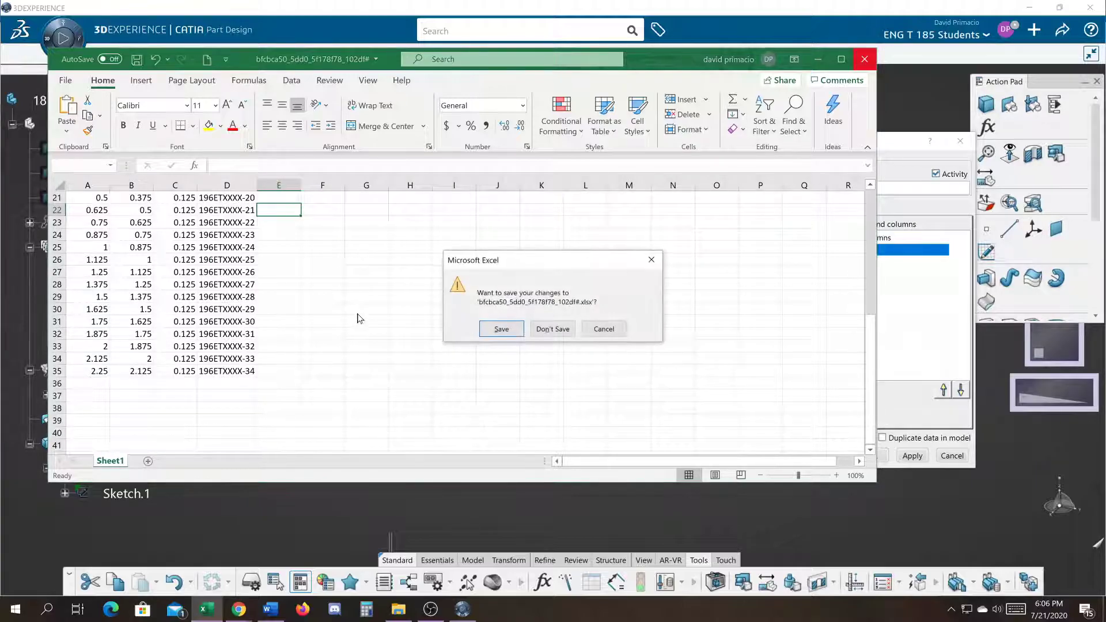
click(491, 330)
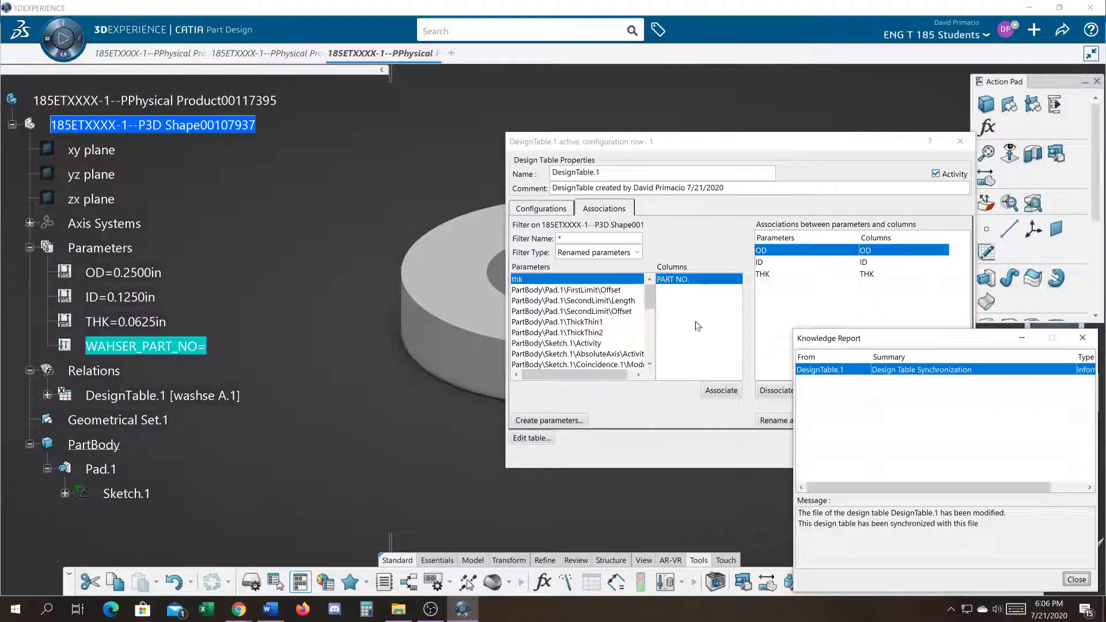
click(1064, 580)
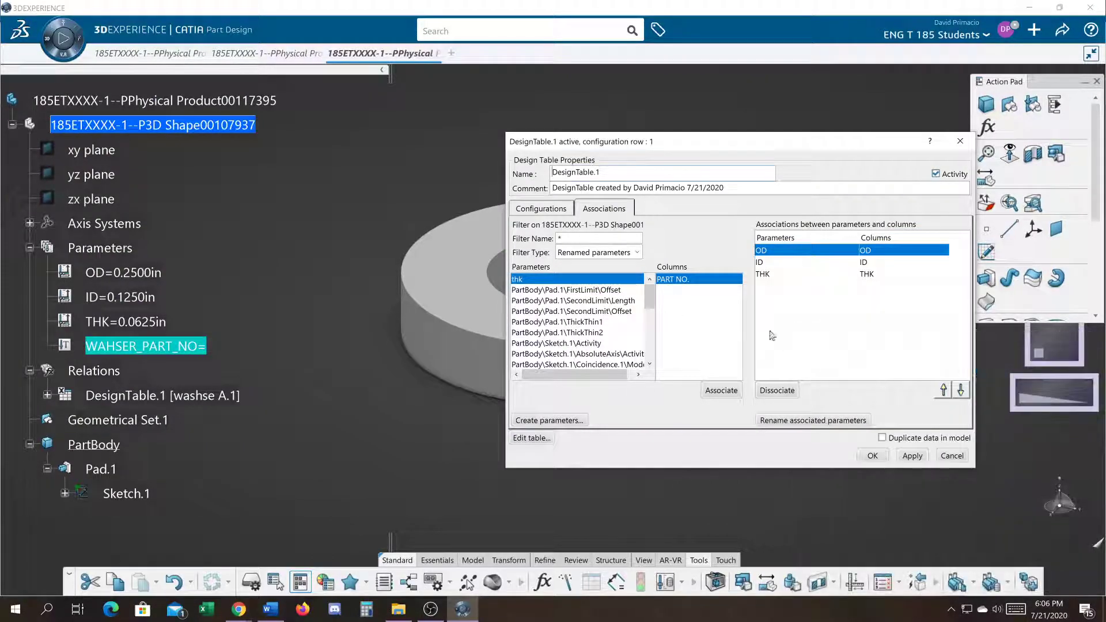
Step: Filter to renamed parameters, associate WAHSER_PART_NO with the PART NO. column, and confirm the design table
click(571, 254)
click(563, 273)
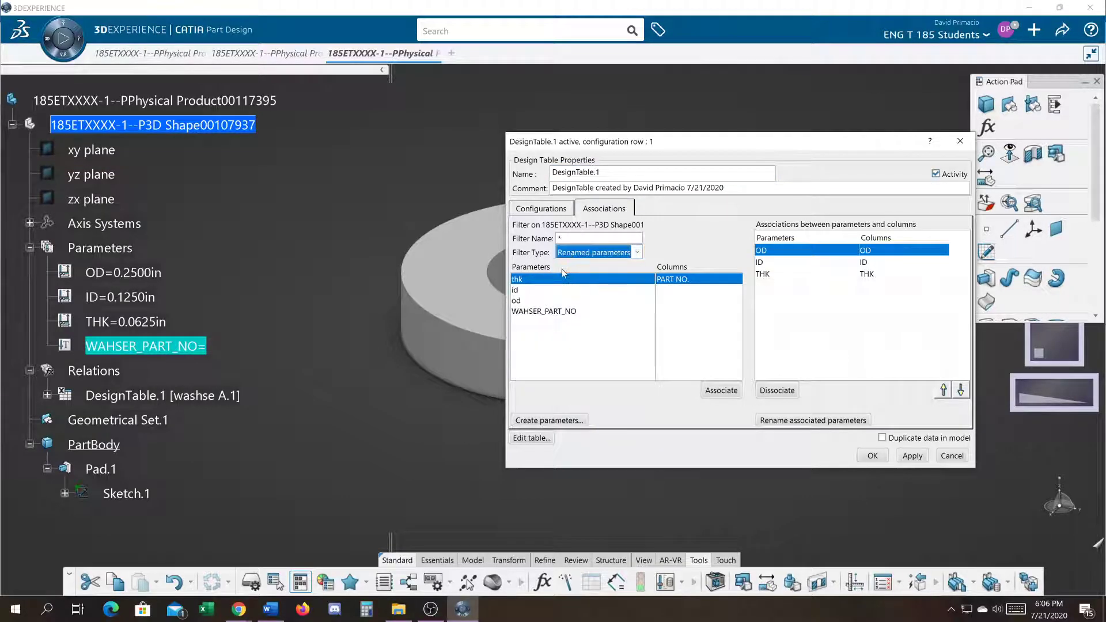
click(542, 313)
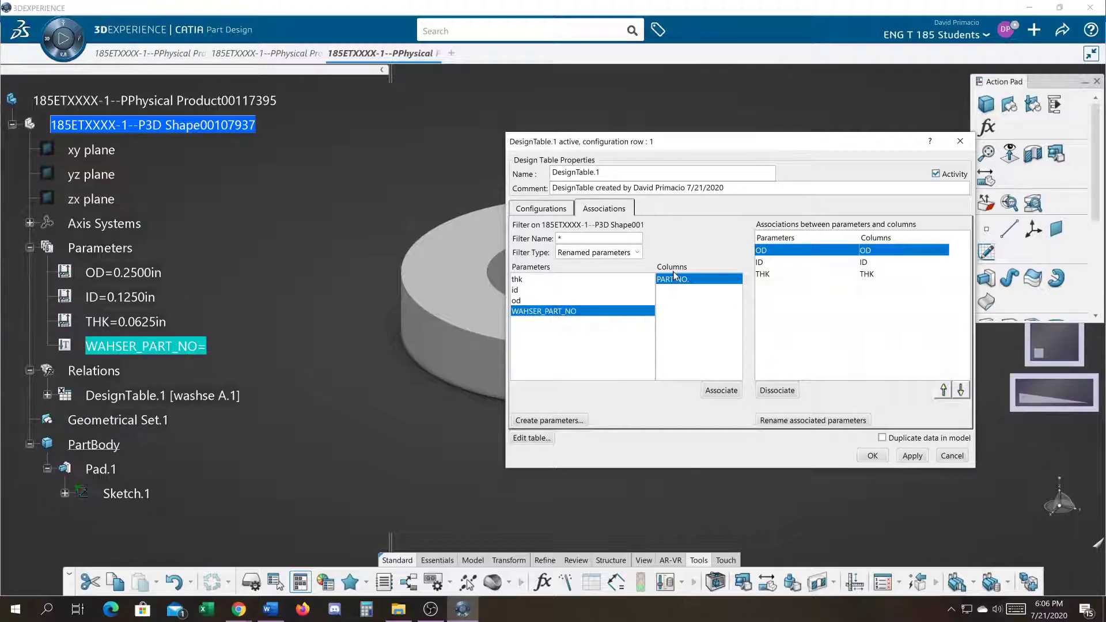
click(715, 390)
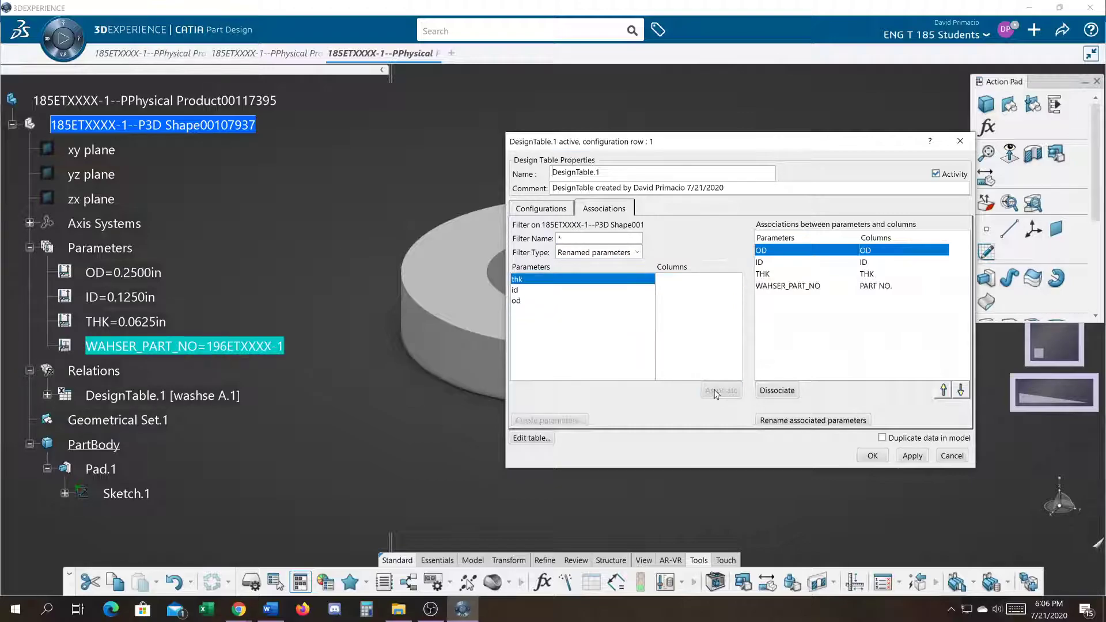
click(873, 456)
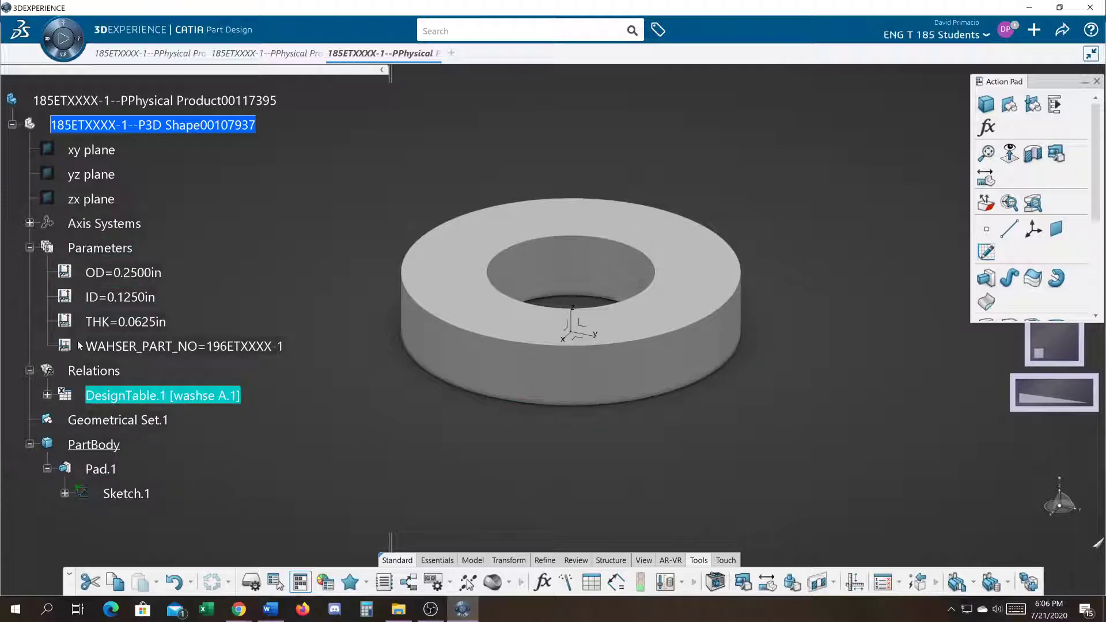
Step: Reopen DesignTable.1 beside the washer and switch the part to configuration row 2, 196ETXXXX-2
double_click(124, 398)
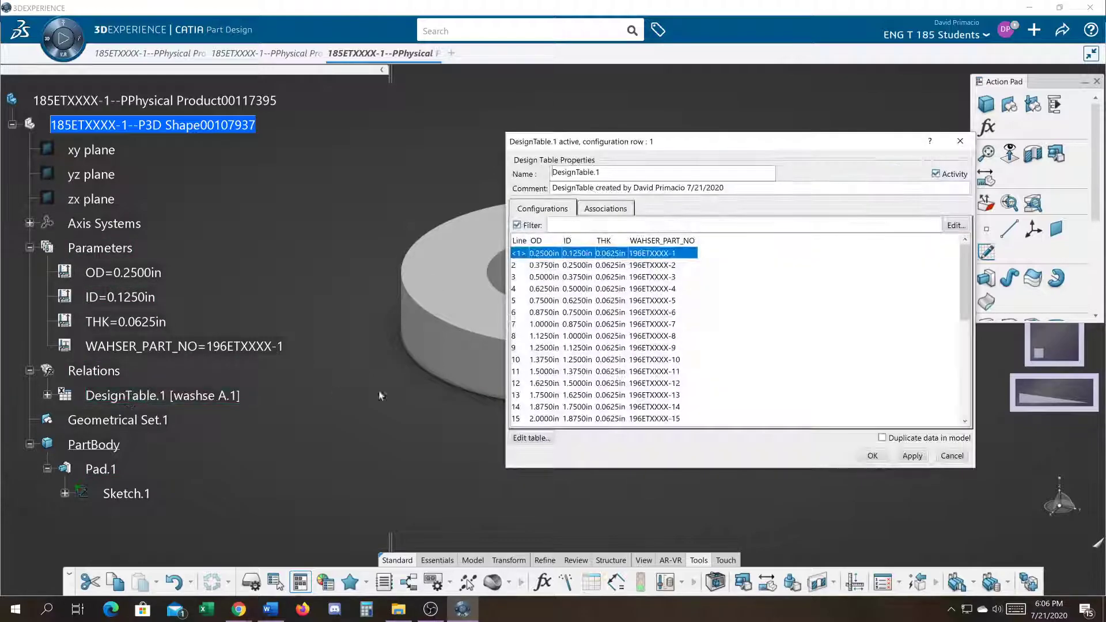
middle_drag(243, 302, 256, 348)
middle_drag(288, 296, 143, 229)
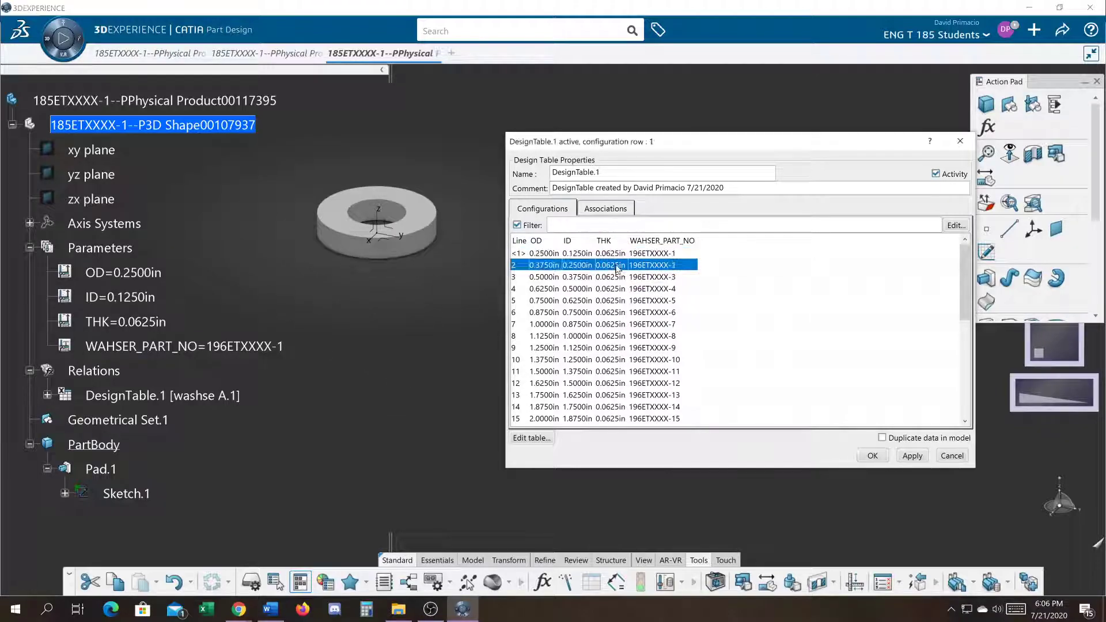
double_click(615, 265)
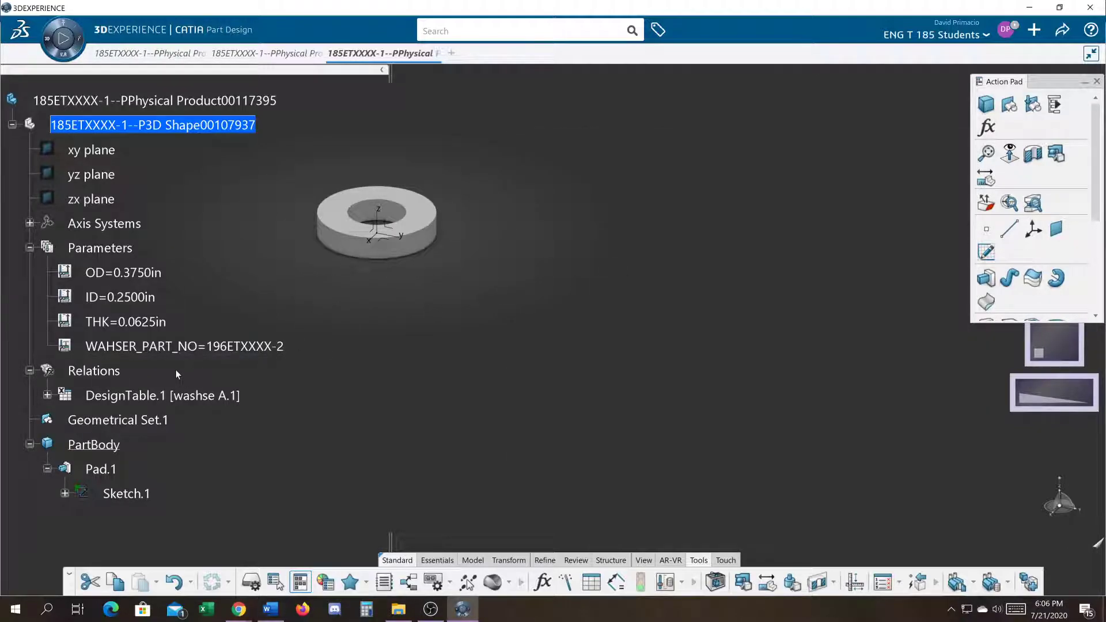
Step: Test the part number link by applying configuration rows 8, 11, 4 and 1 of DesignTable.1 in turn
click(541, 336)
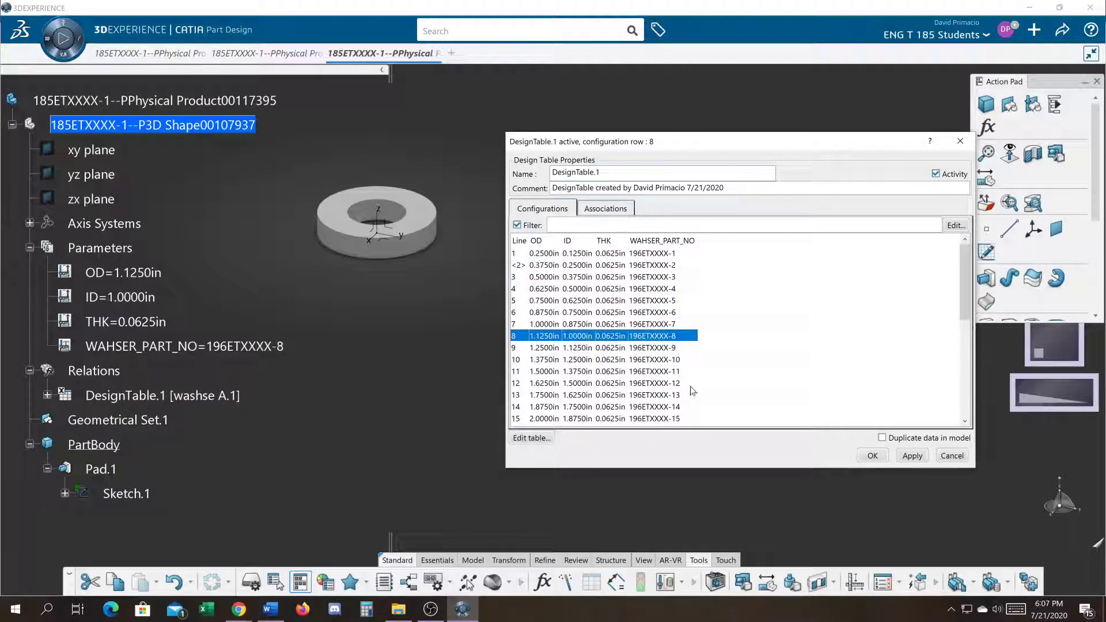
click(619, 373)
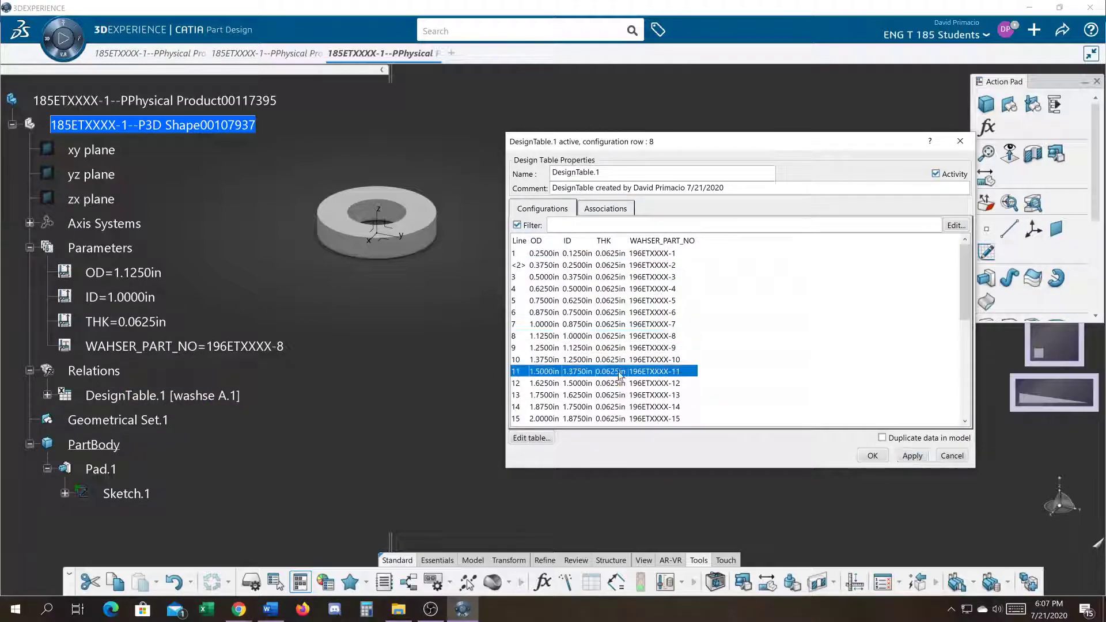
click(909, 458)
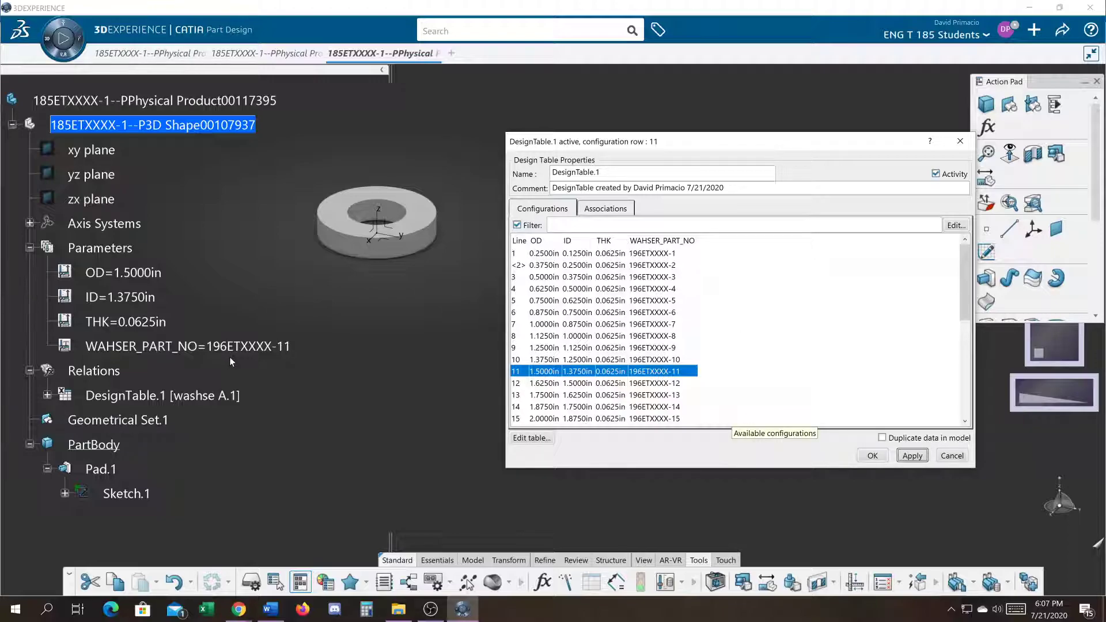
click(576, 289)
click(904, 461)
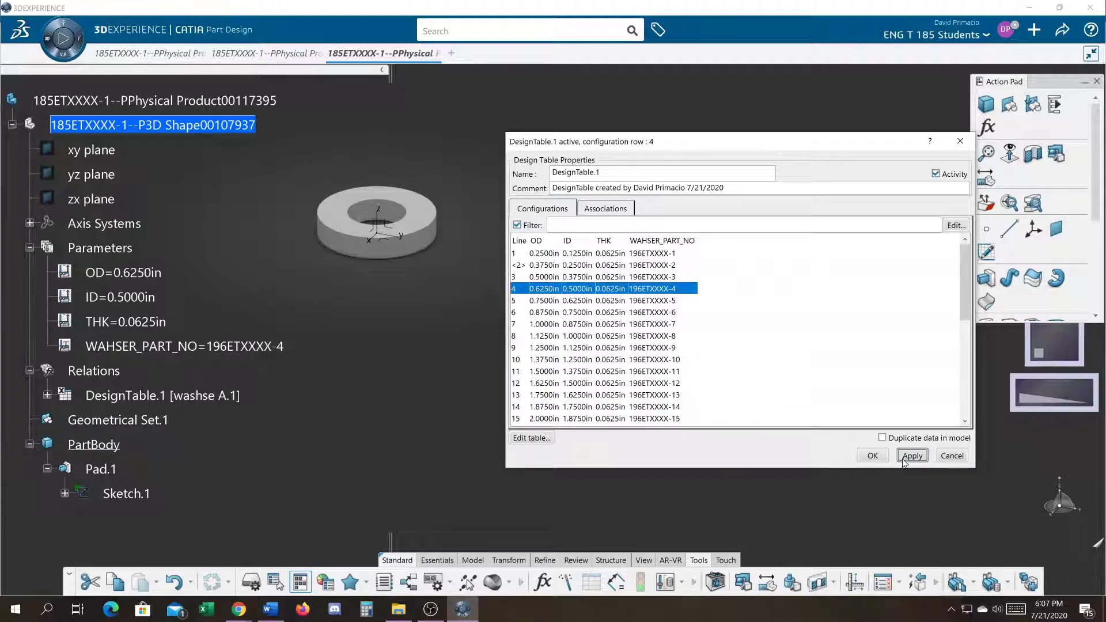
click(549, 253)
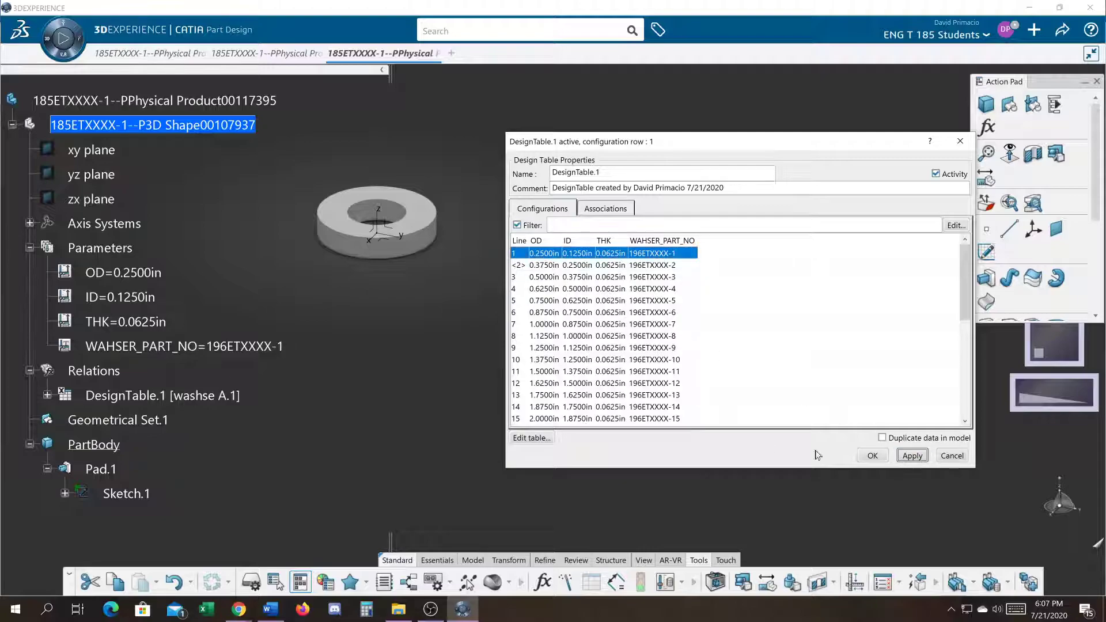
click(98, 277)
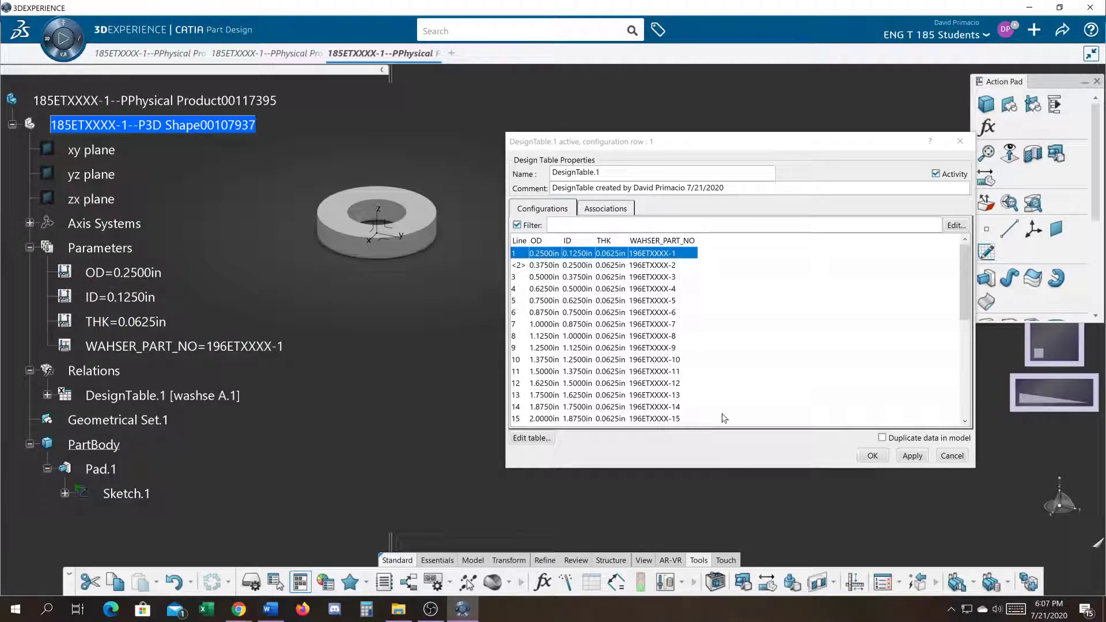
click(533, 211)
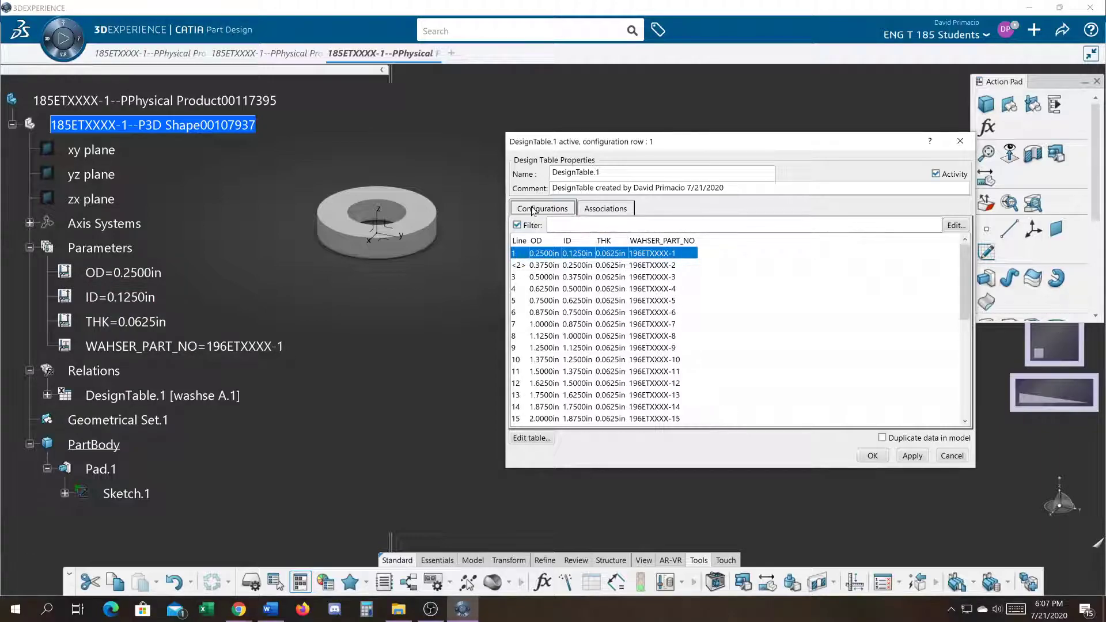
Step: Dissociate WAHSER_PART_NO from the PART NO. column in the design table's associations and apply the change
click(598, 211)
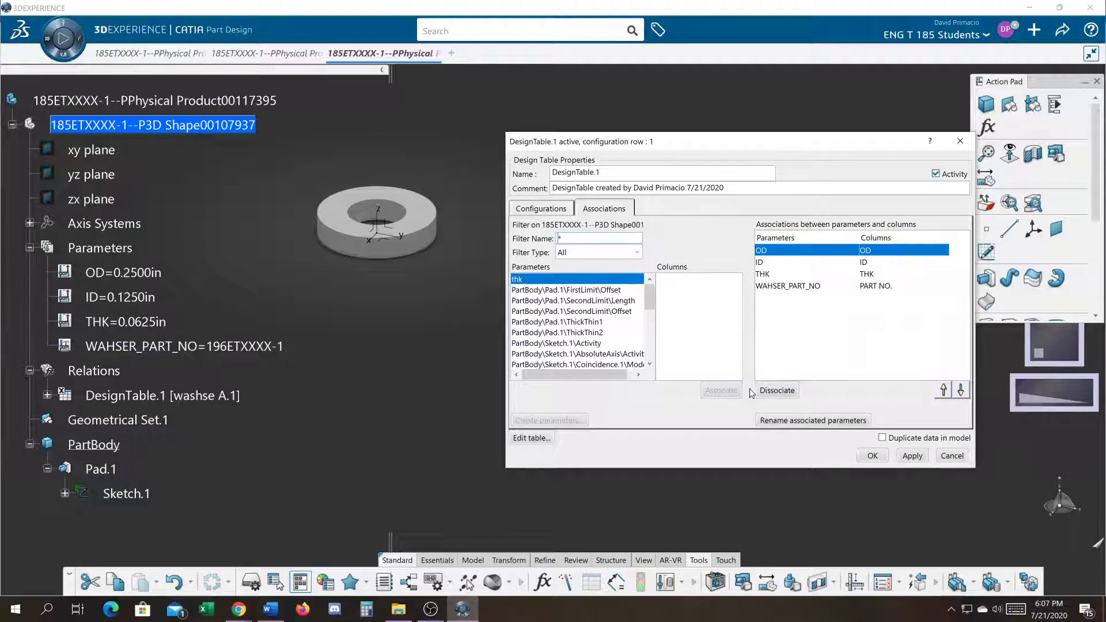
click(781, 288)
click(769, 392)
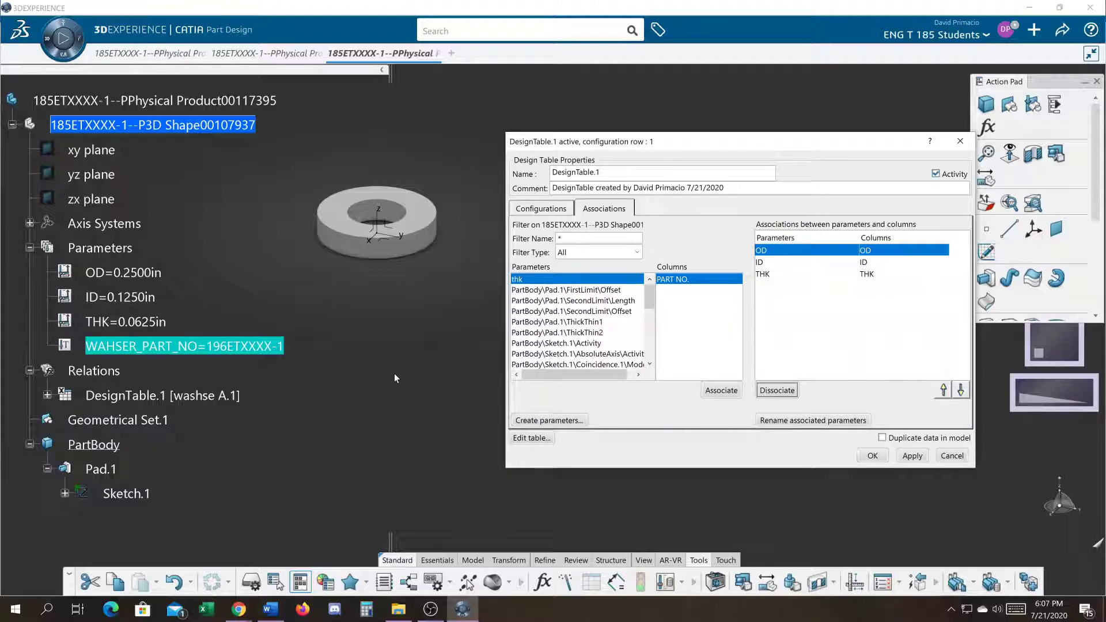
click(912, 456)
Step: Apply configuration row 4 and row 12 of the design table in turn, and confirm with row 12 active
click(546, 209)
click(545, 289)
click(912, 456)
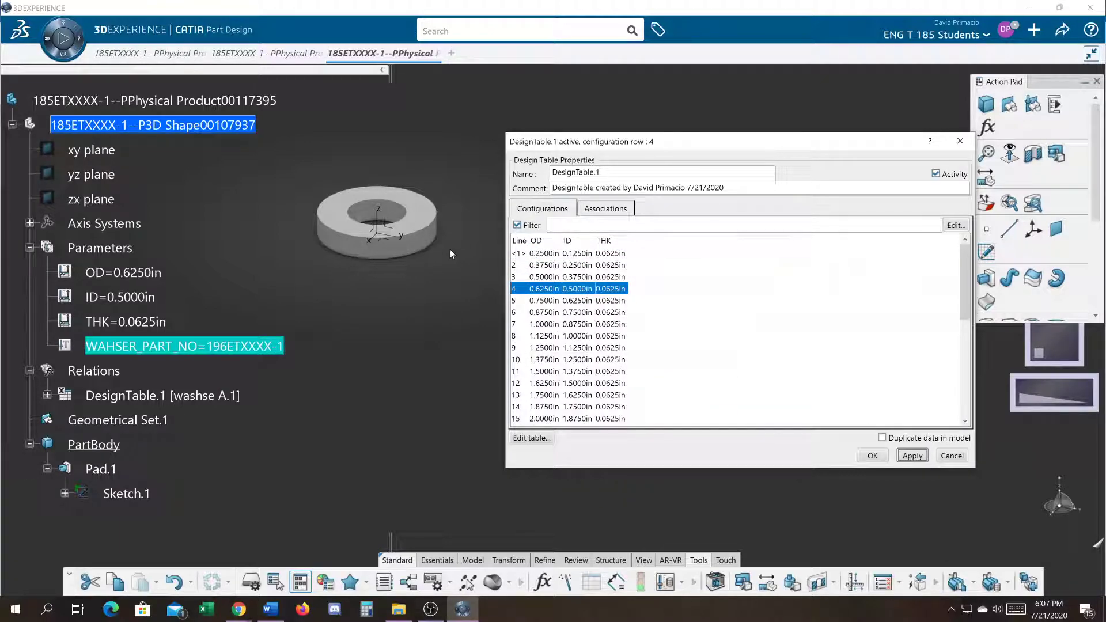
click(545, 384)
click(909, 457)
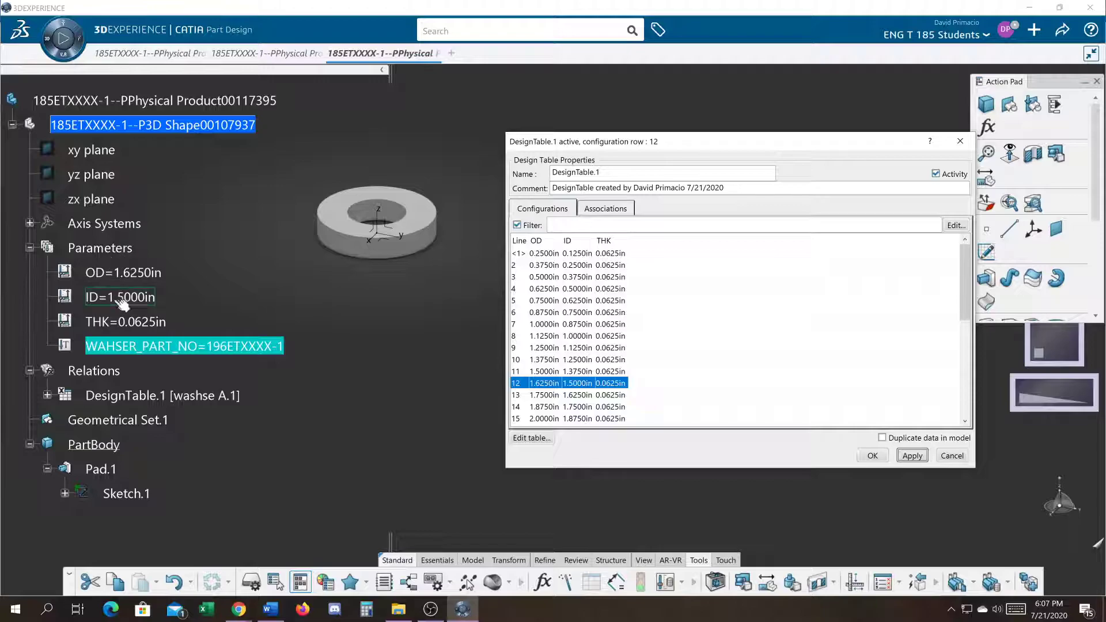
click(910, 459)
click(864, 456)
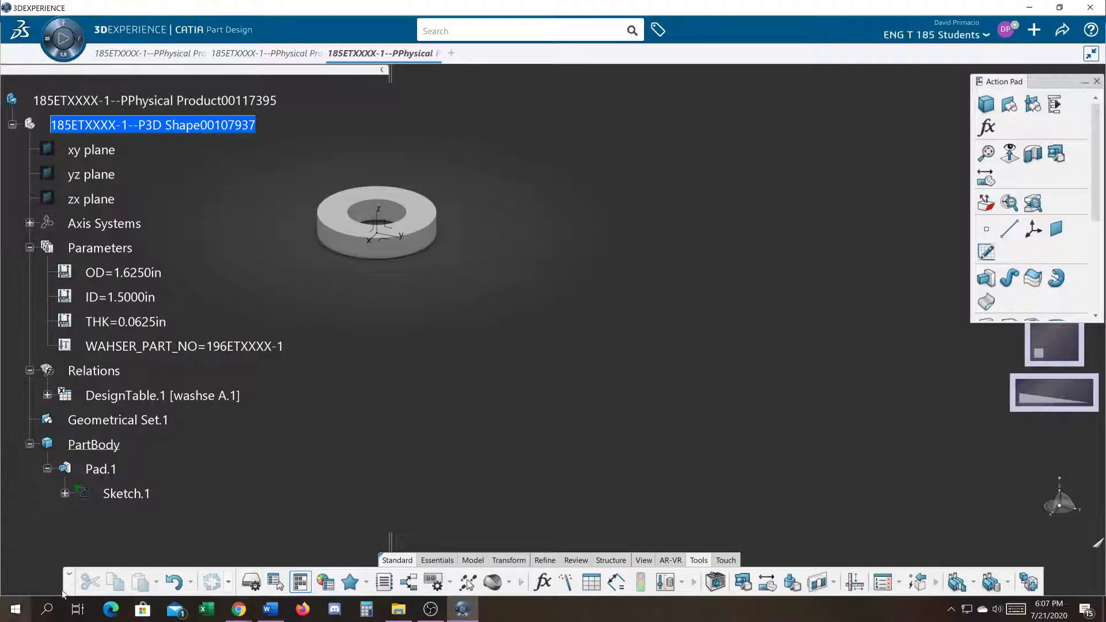
Step: Open Sketch.1 of Pad.1 and try to drive the outer circle's radius od with the OD parameter through a formula
double_click(121, 494)
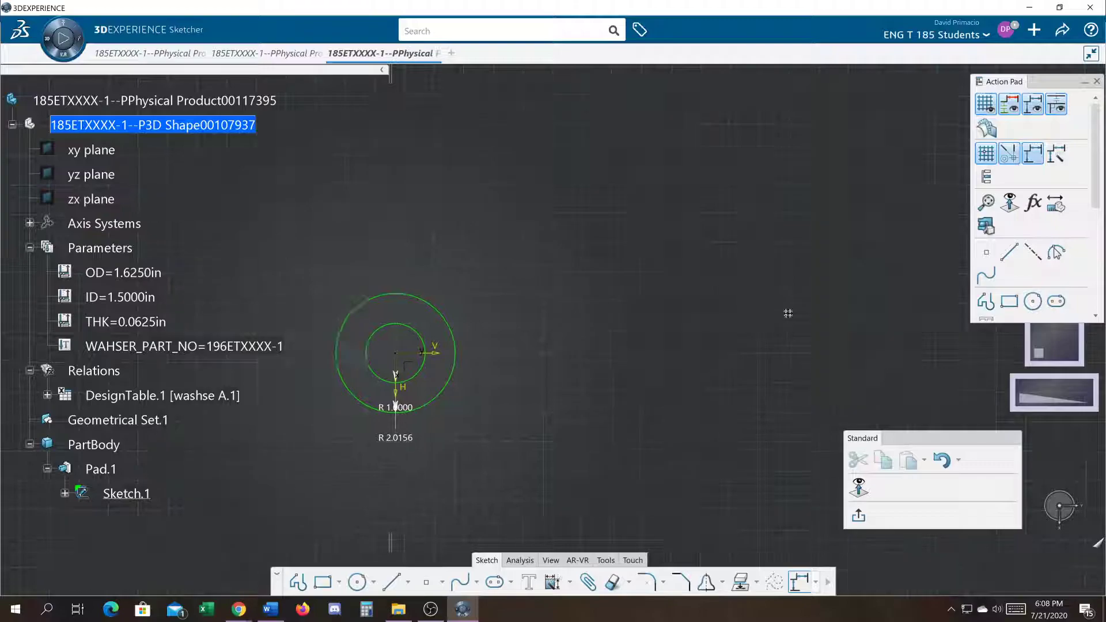
double_click(522, 372)
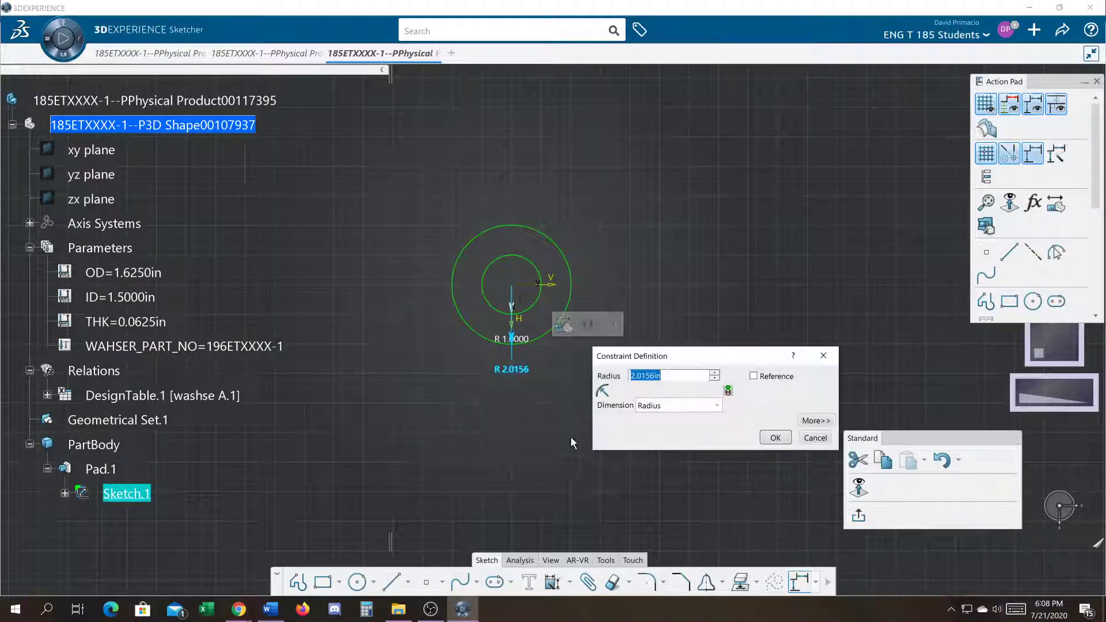
right_click(691, 376)
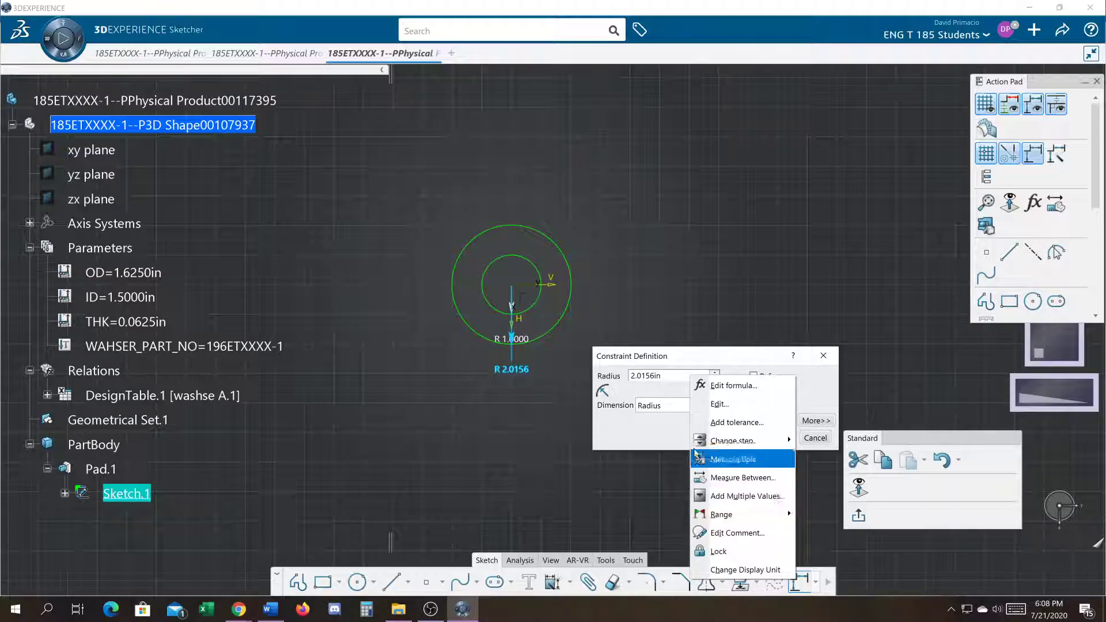
click(698, 386)
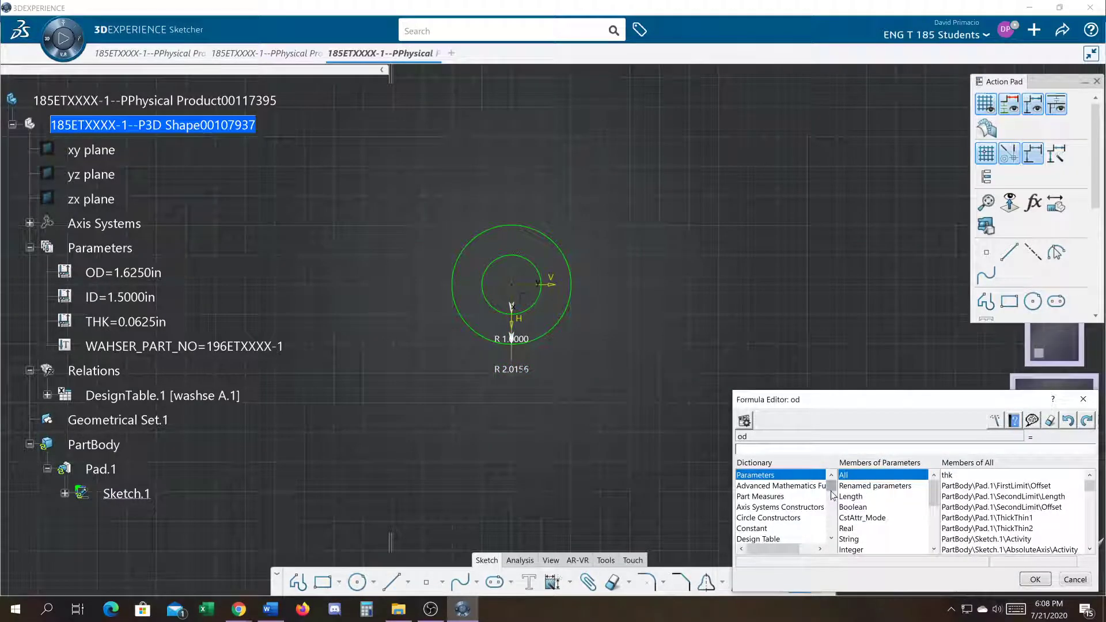
click(867, 488)
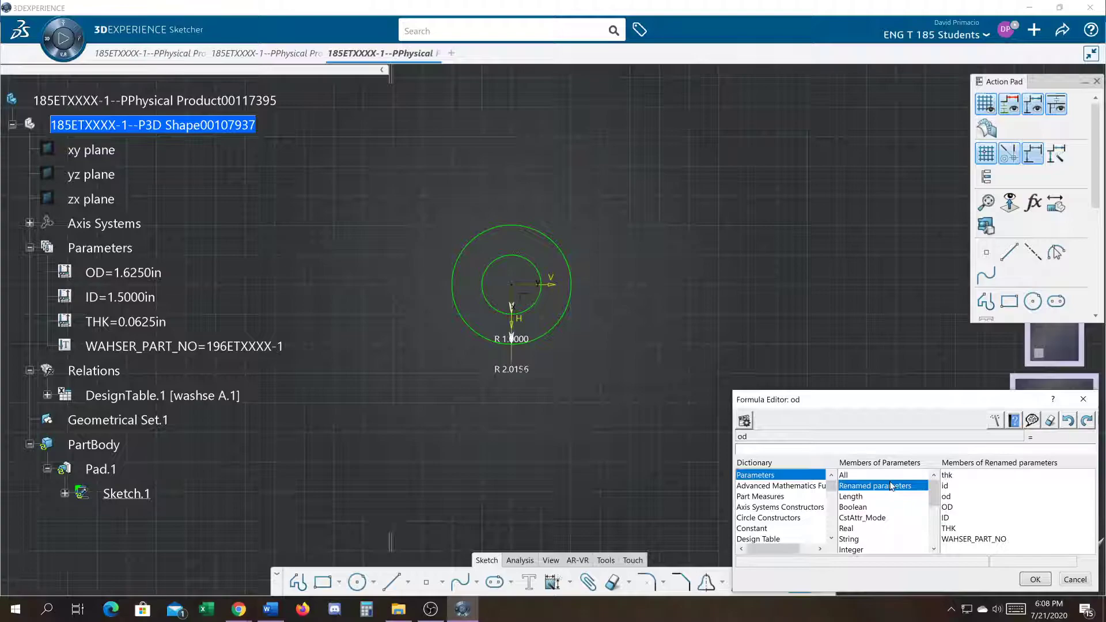
click(947, 509)
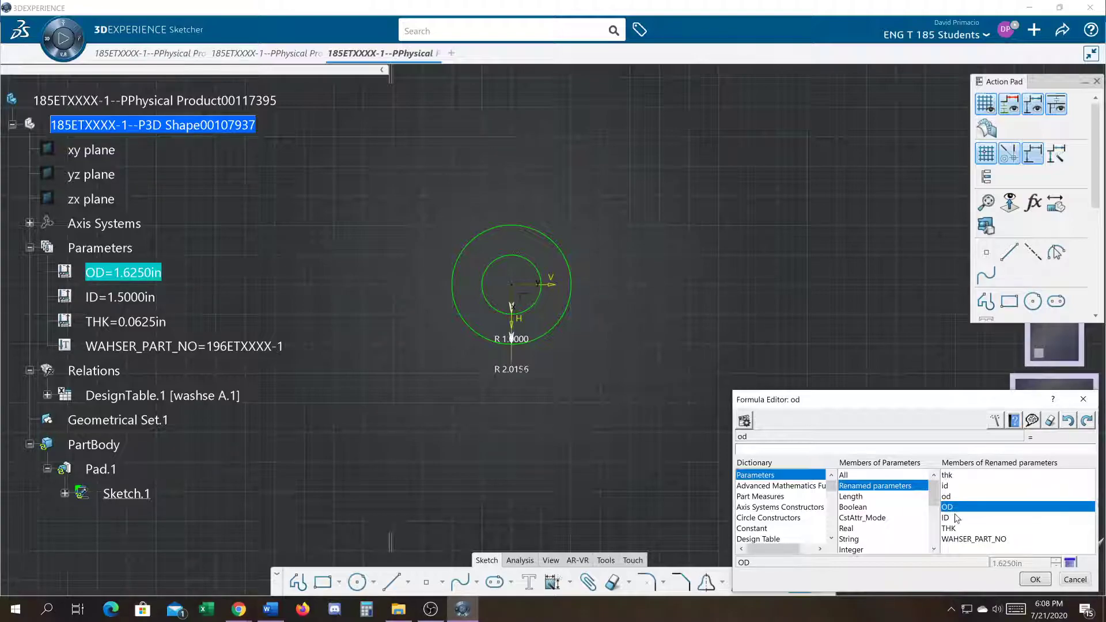
click(1035, 580)
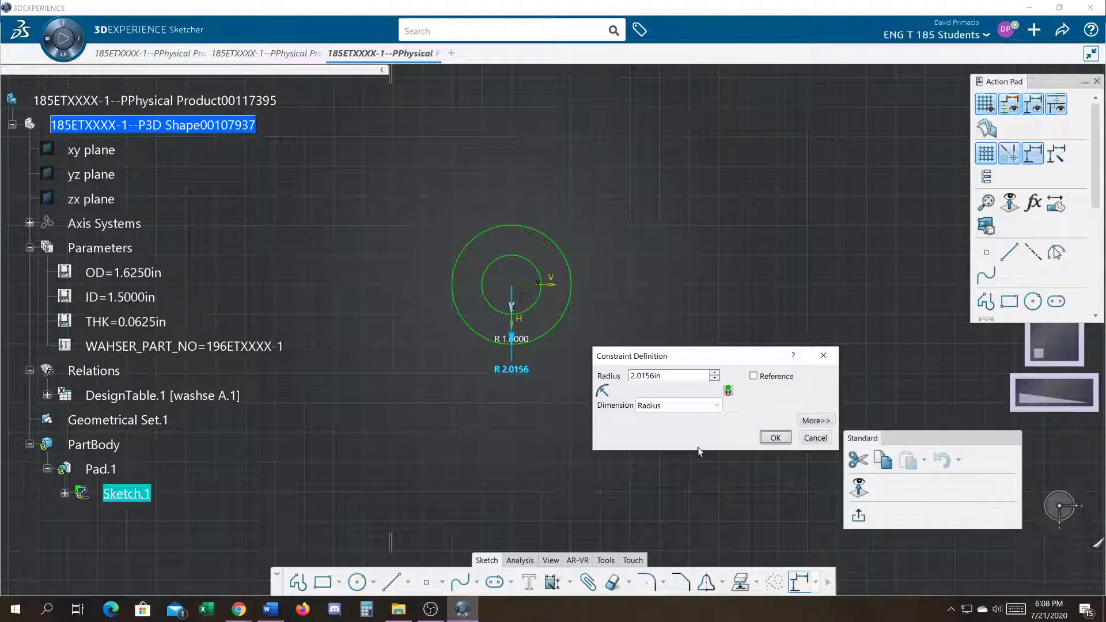
click(776, 439)
Step: Add a formula setting the inner circle's radius id equal to the ID parameter, and leave the sketch
double_click(509, 338)
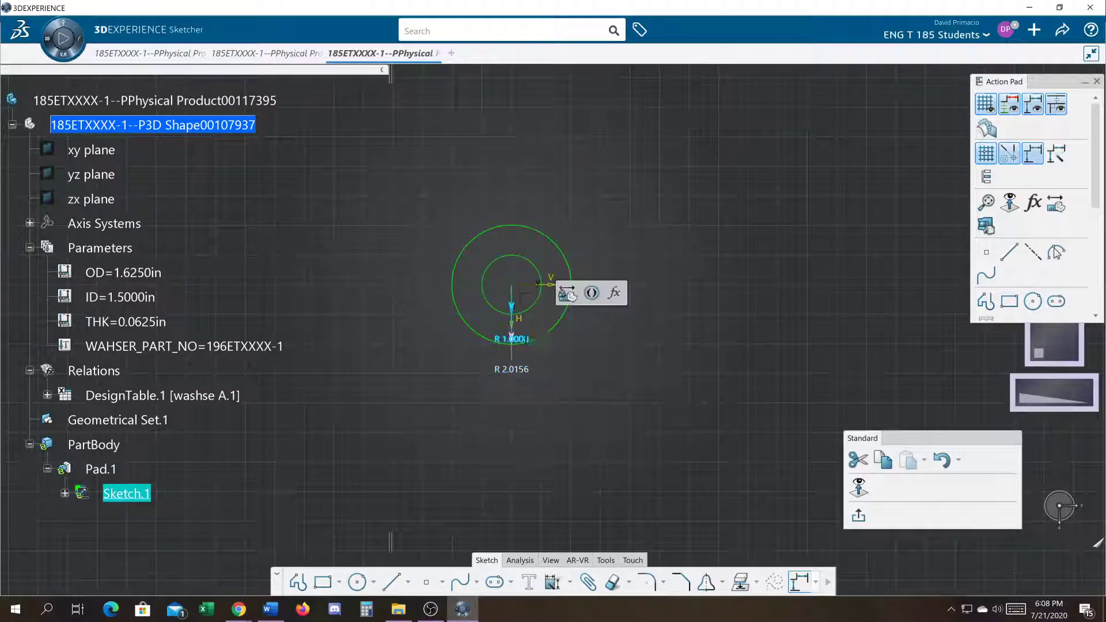
click(614, 292)
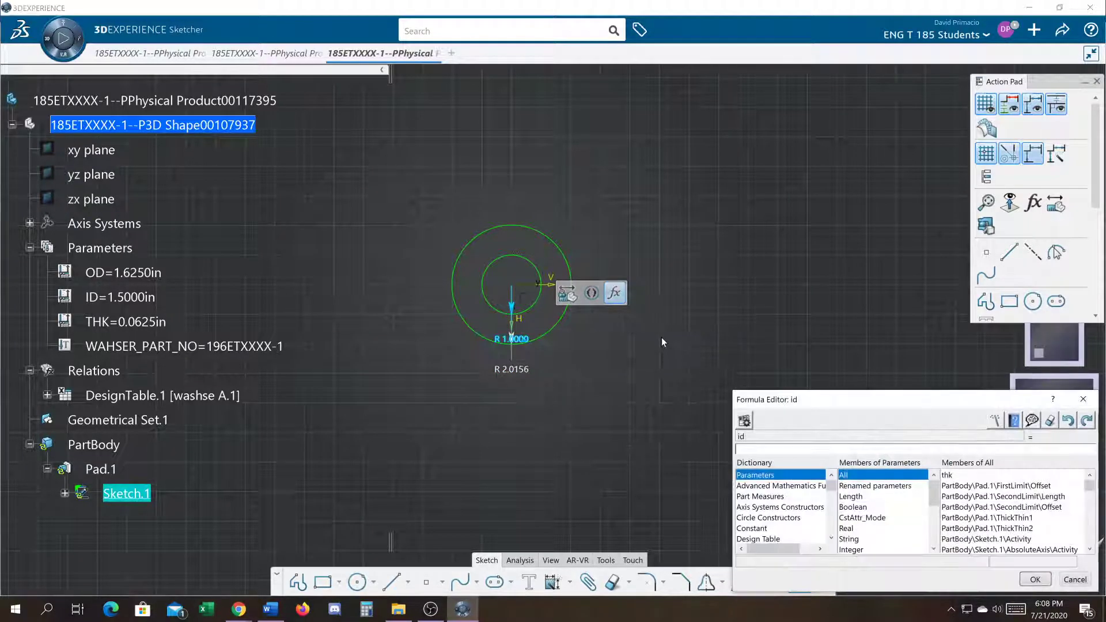
click(879, 487)
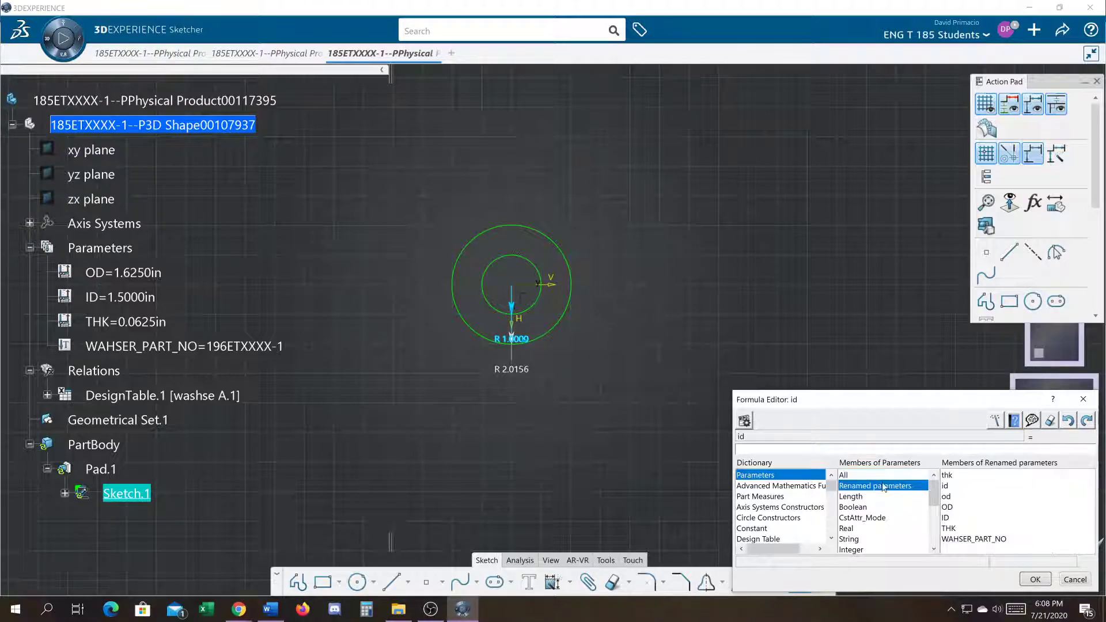
double_click(946, 518)
click(1034, 579)
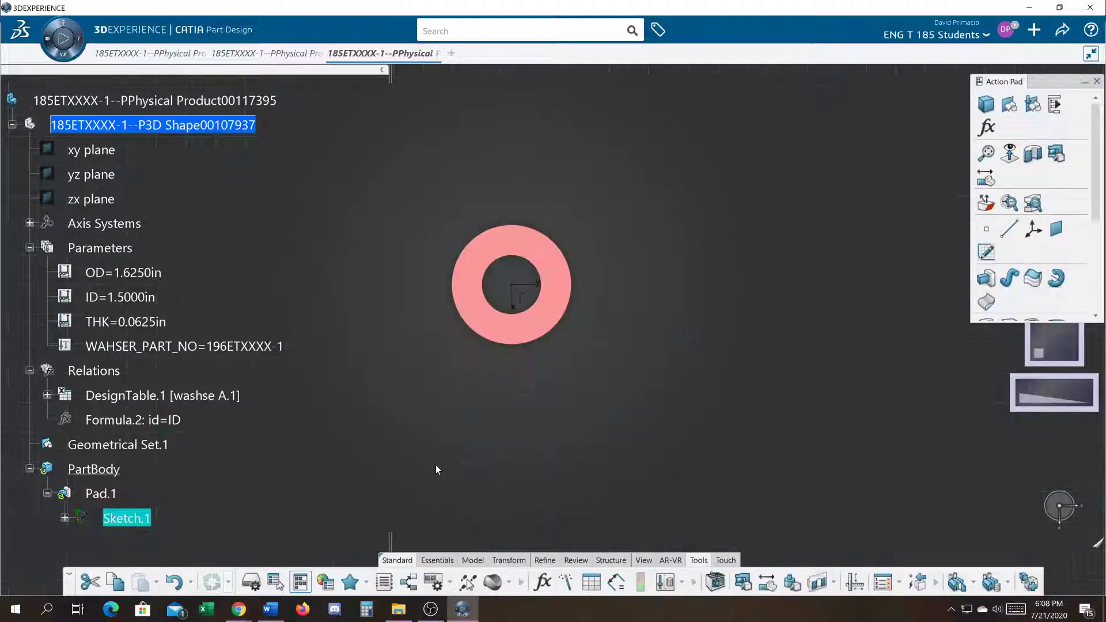
Step: Open the Formulas dialog for Pad.1 and filter its parameter list to Renamed parameters
double_click(98, 496)
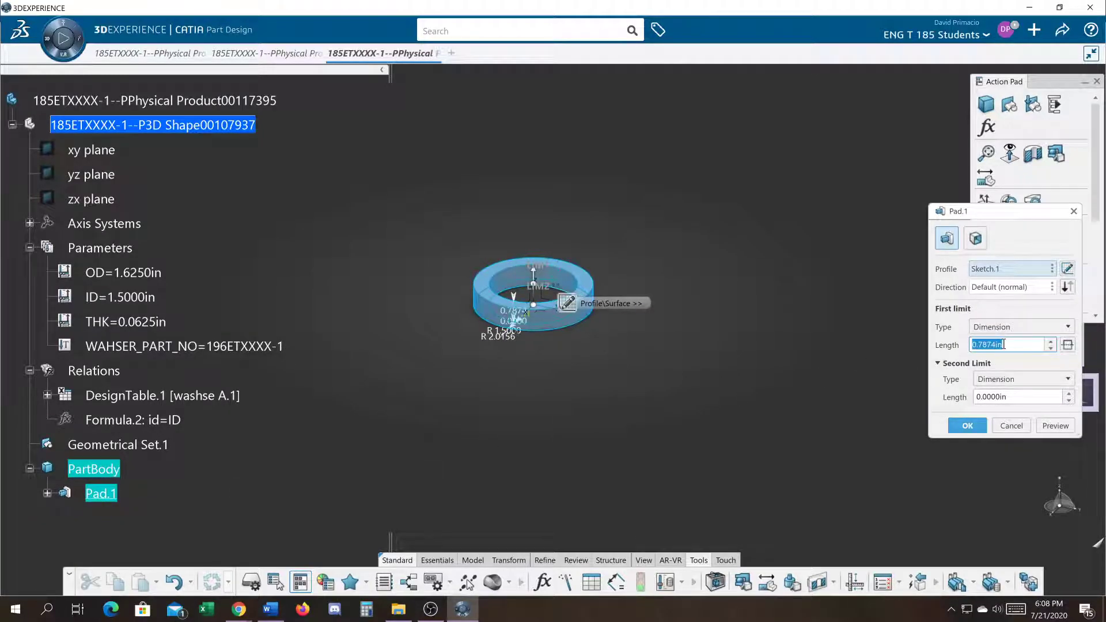
click(1012, 426)
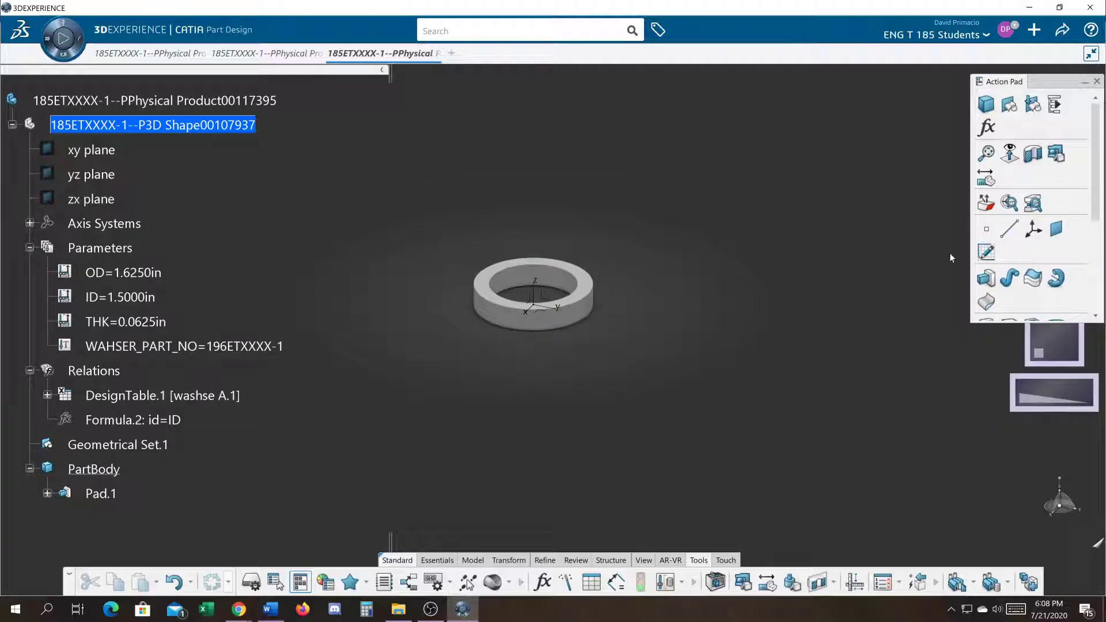
click(987, 126)
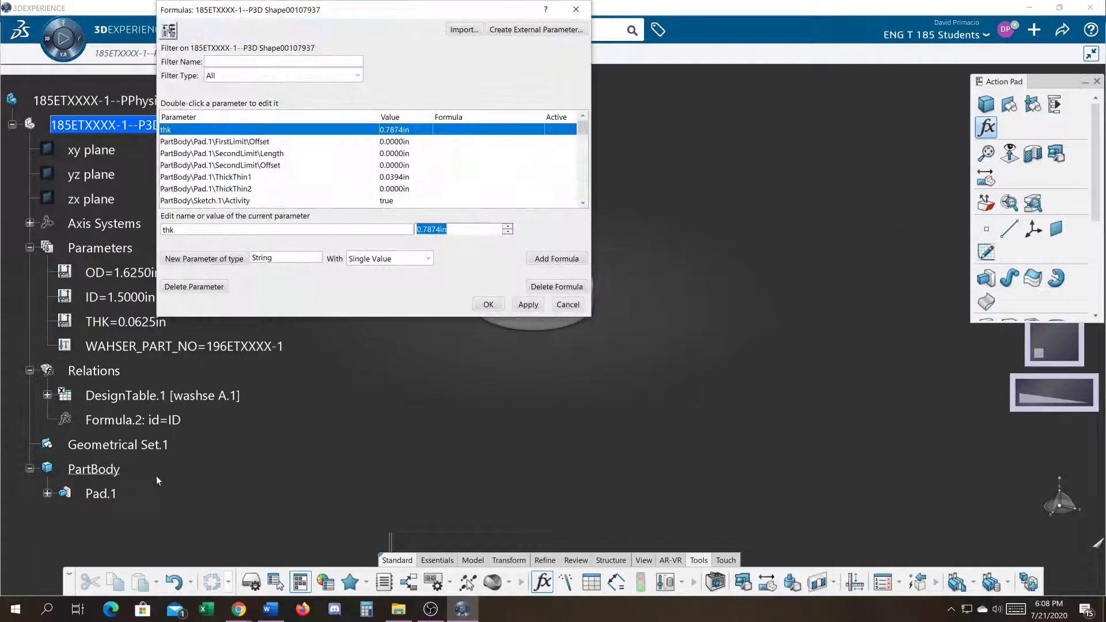
click(95, 493)
drag(204, 12, 683, 264)
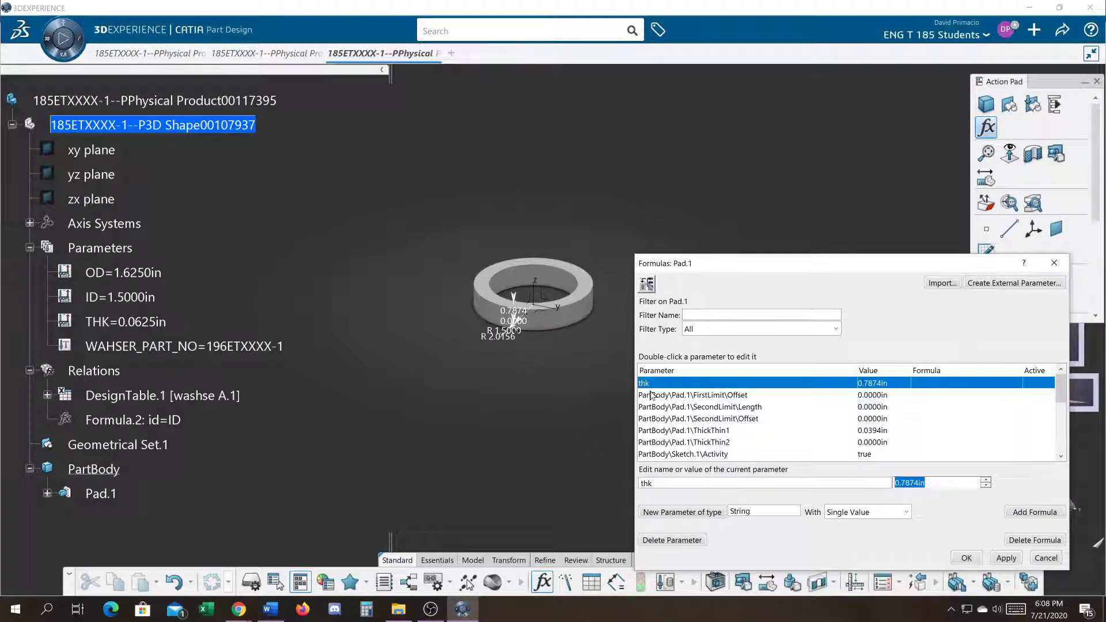
click(698, 330)
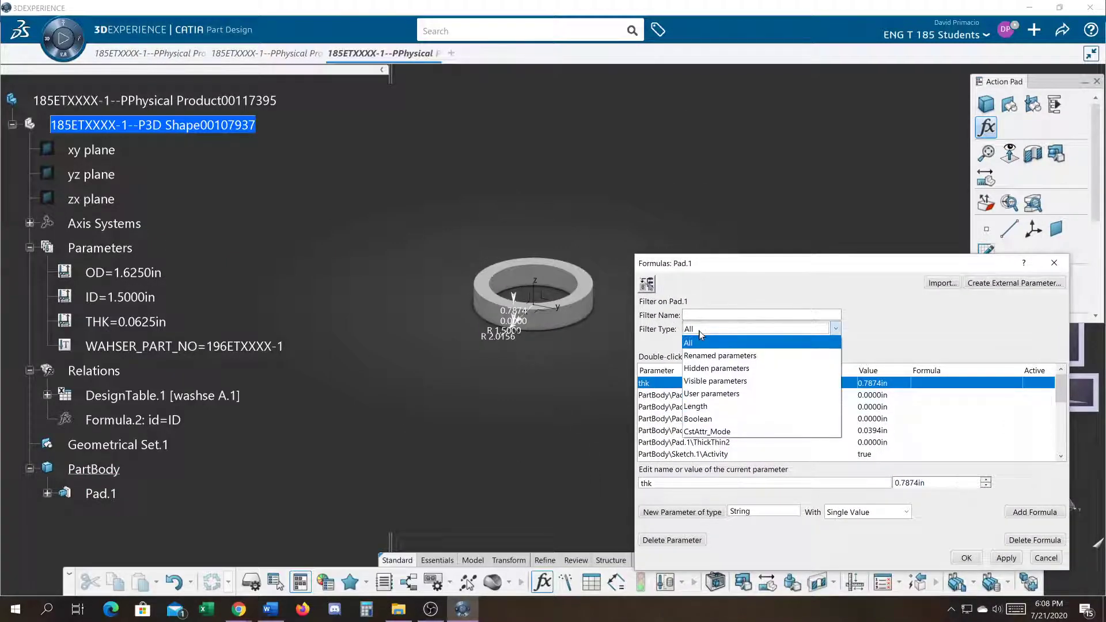
click(732, 355)
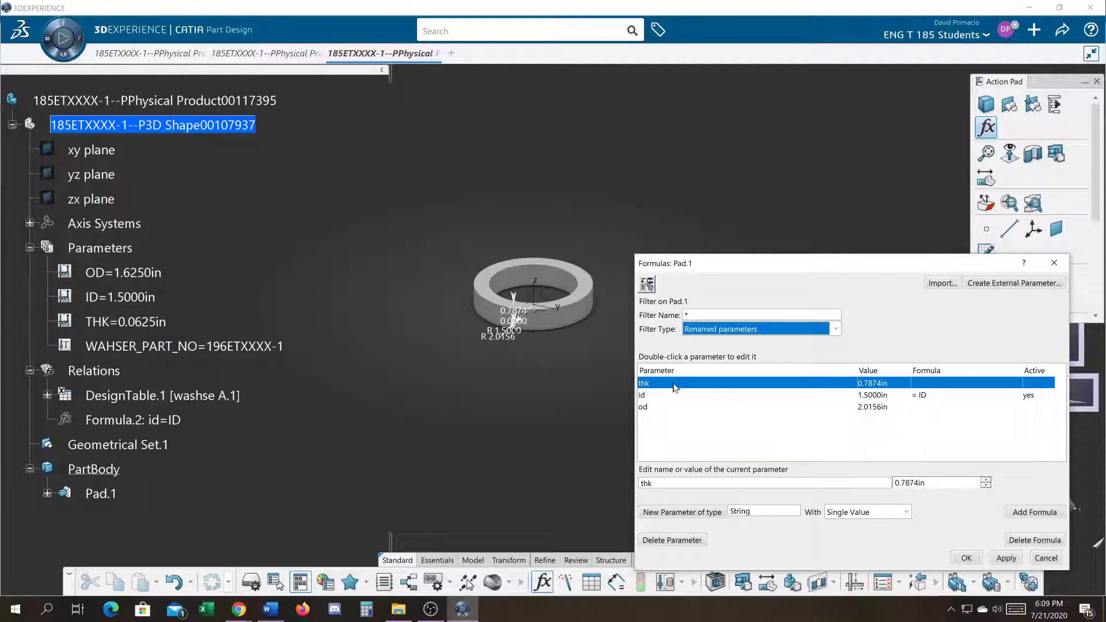
Step: Add a formula setting the pad length thk equal to the THK parameter
click(1035, 512)
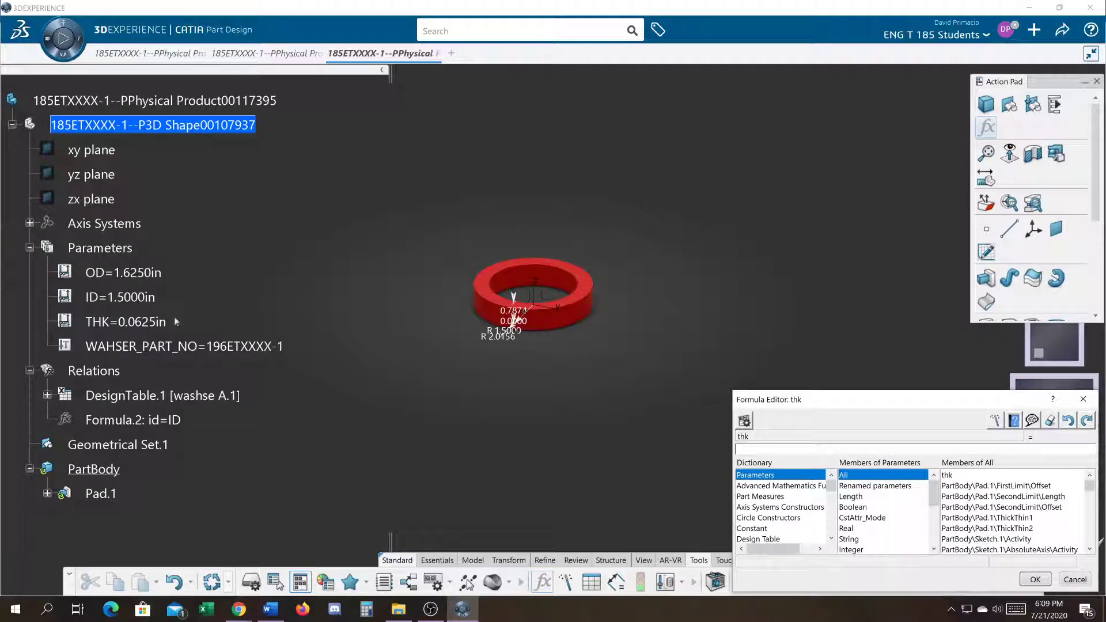
click(173, 325)
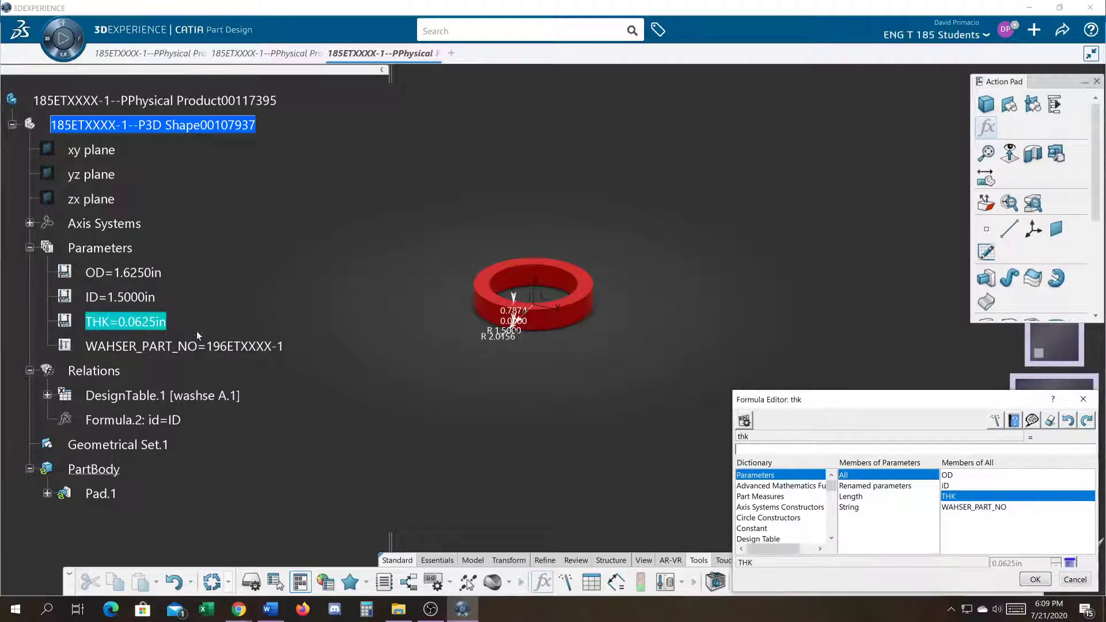
double_click(968, 499)
click(1035, 580)
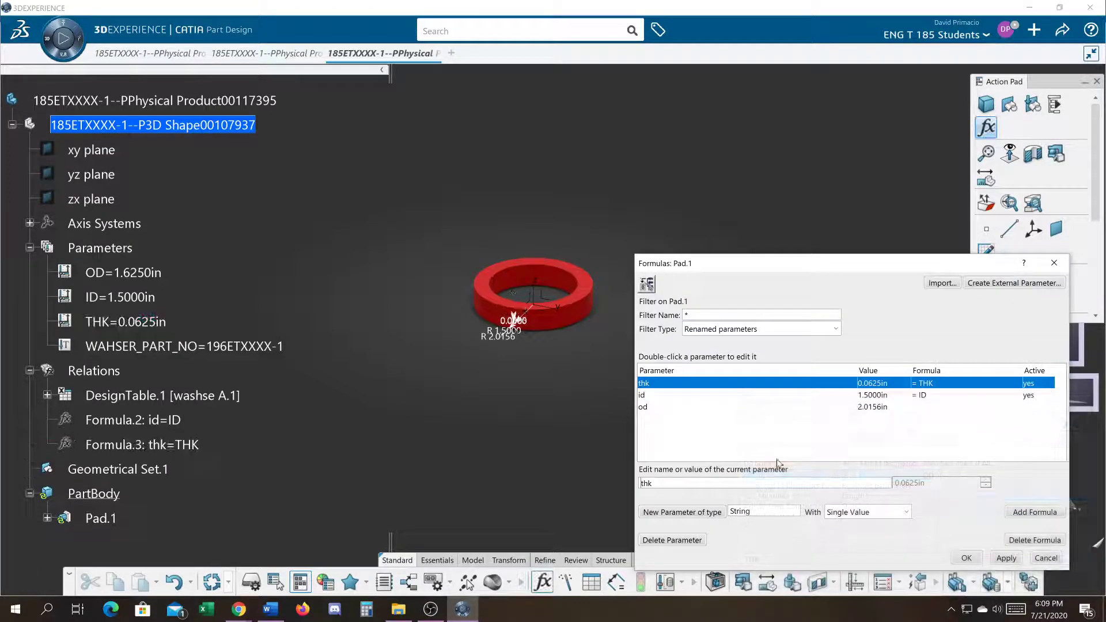
Step: Try to add a formula for od using the OD parameter from the tree
click(653, 407)
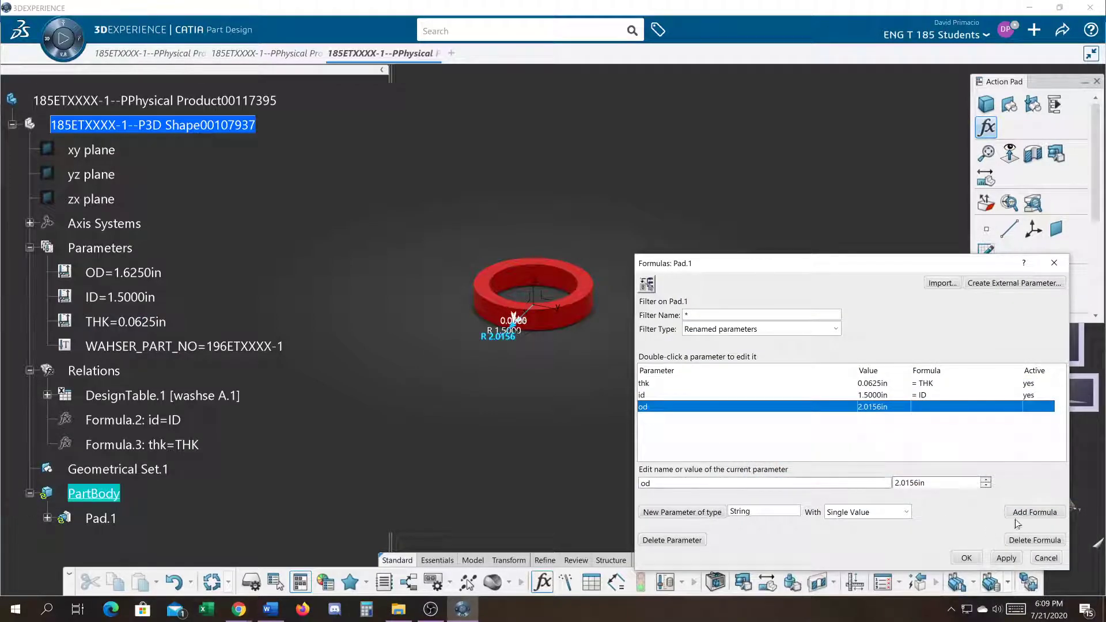
click(1019, 514)
click(145, 275)
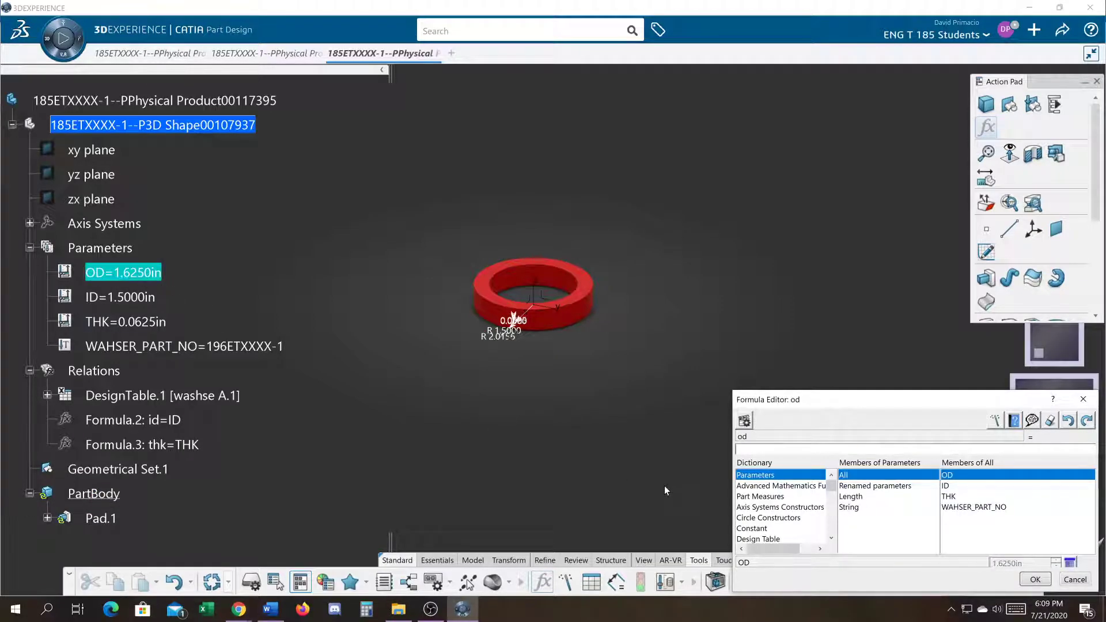
click(1035, 580)
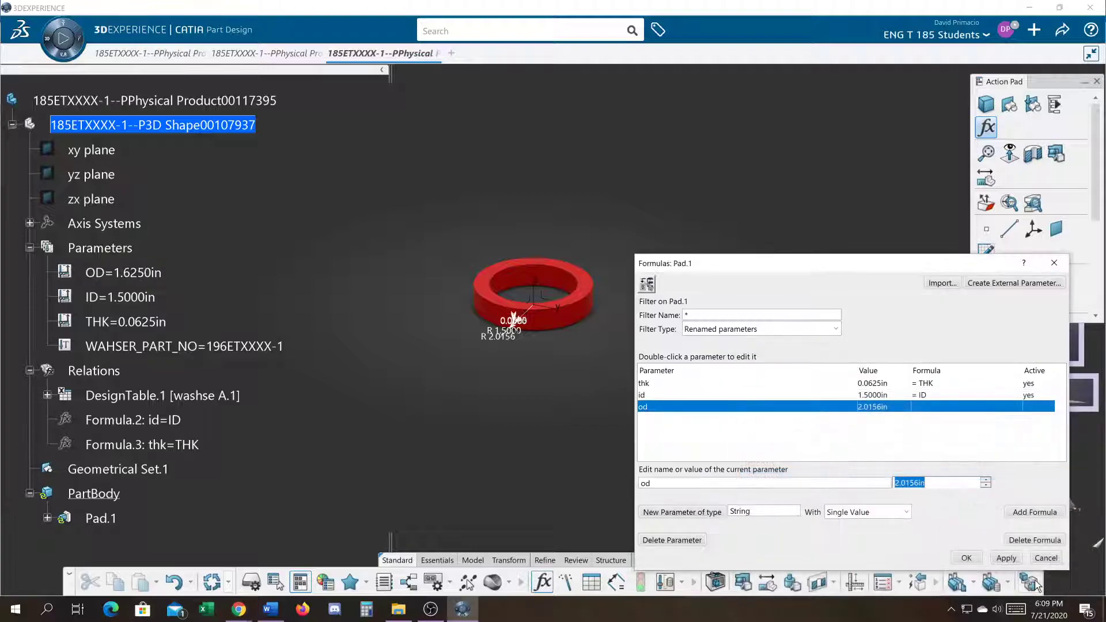
Step: Add a formula setting od equal to the renamed parameter OD, and confirm Pad.1's formulas
double_click(663, 411)
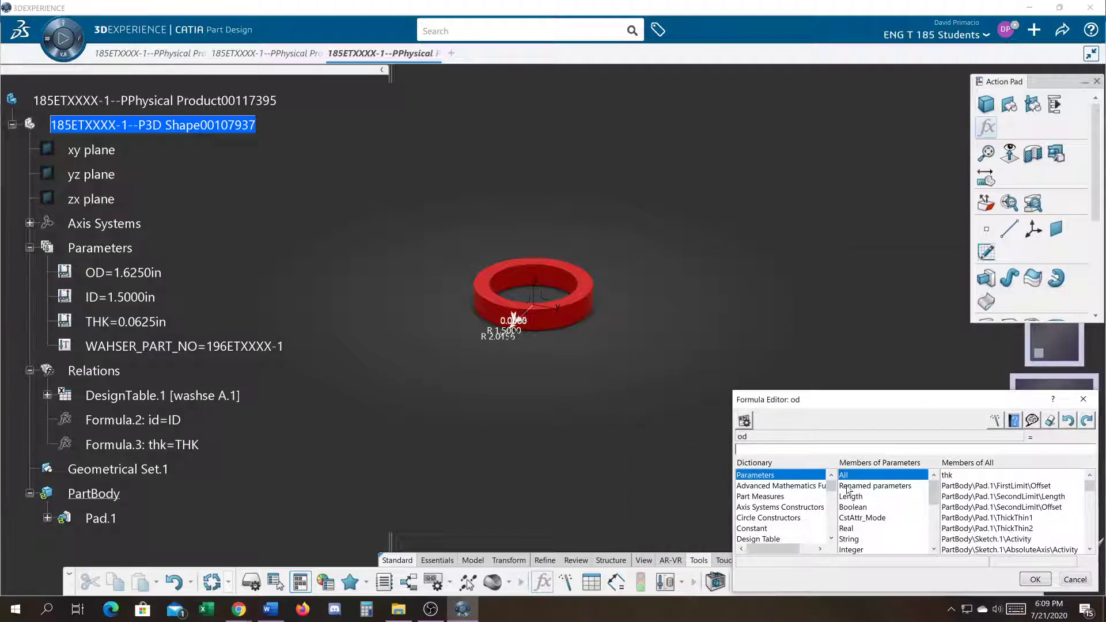
click(847, 487)
click(952, 508)
double_click(954, 508)
click(1036, 580)
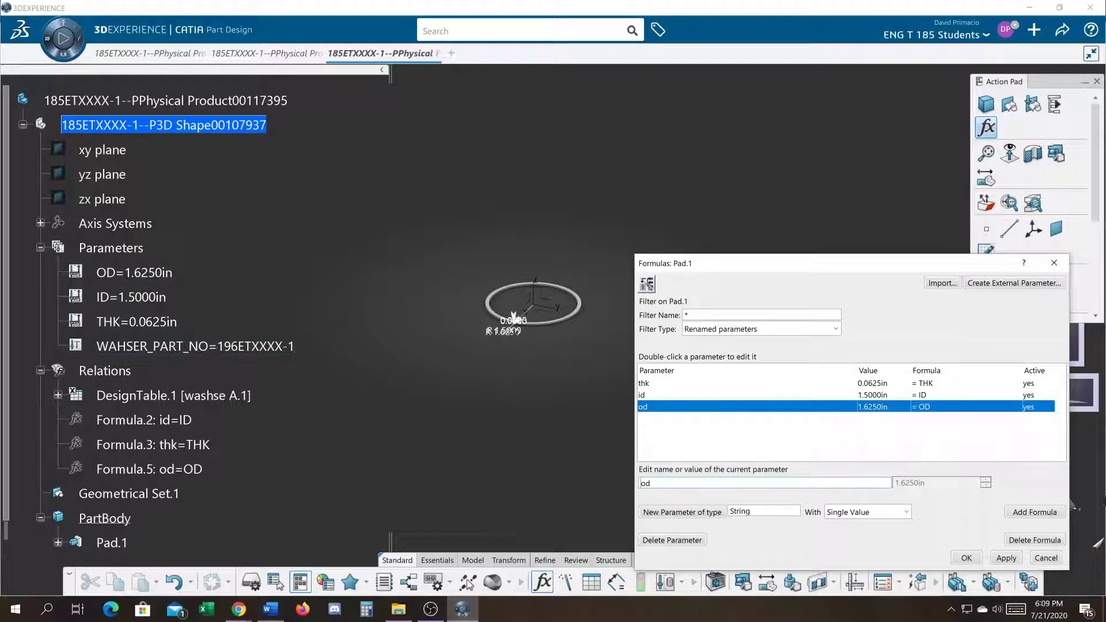
click(968, 558)
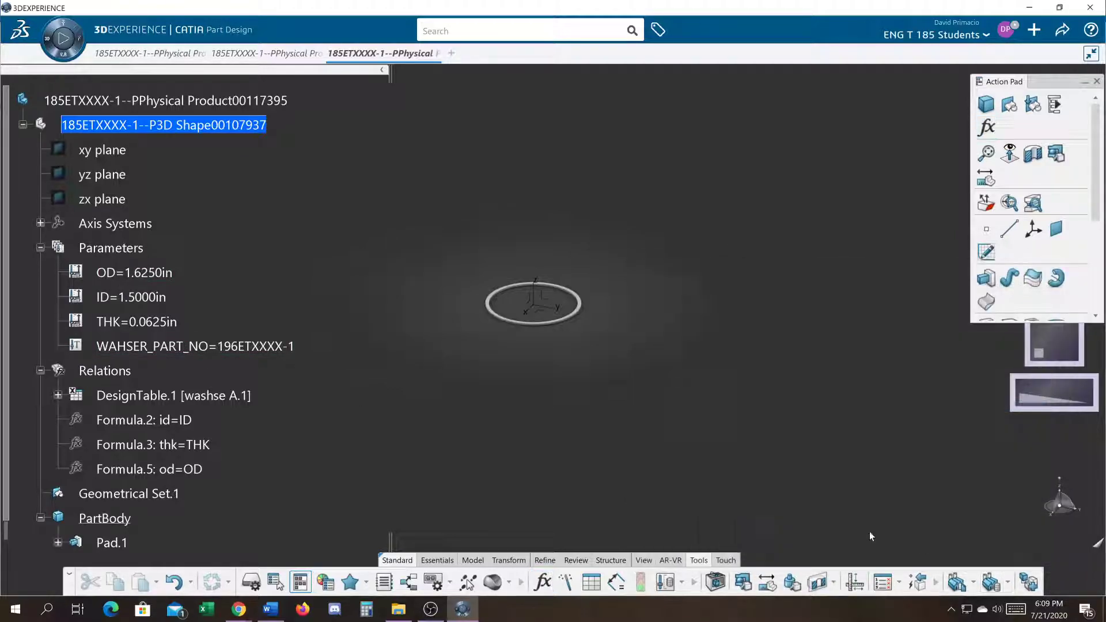
Step: Reopen DesignTable.1 beside the washer and apply configuration row 1, with OD 0.2500in and ID 0.1250in
double_click(166, 395)
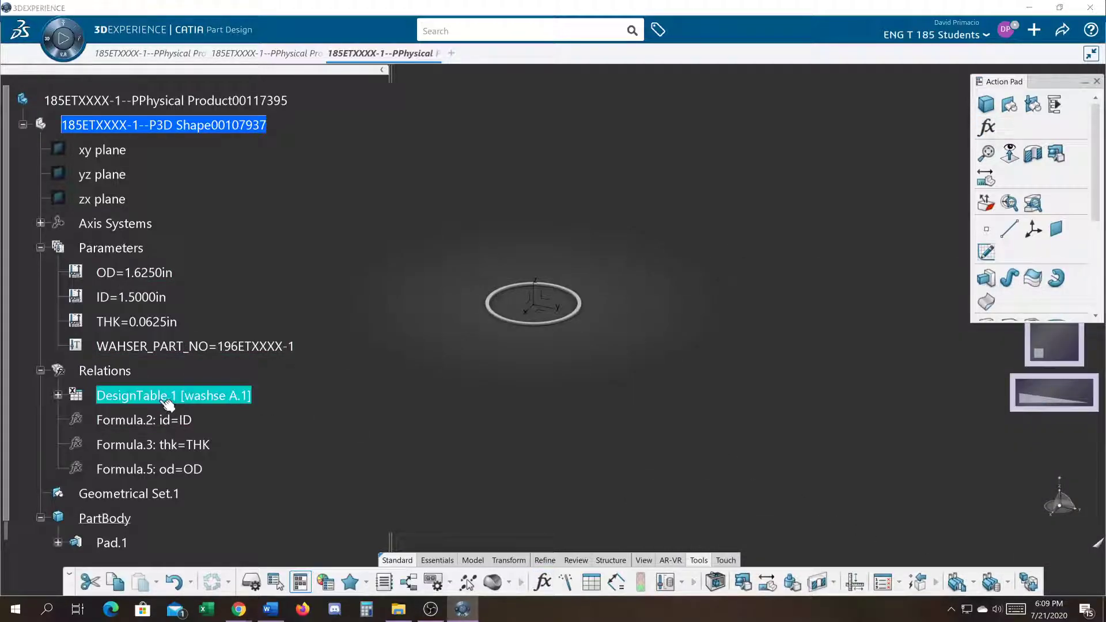
middle_drag(433, 420, 389, 294)
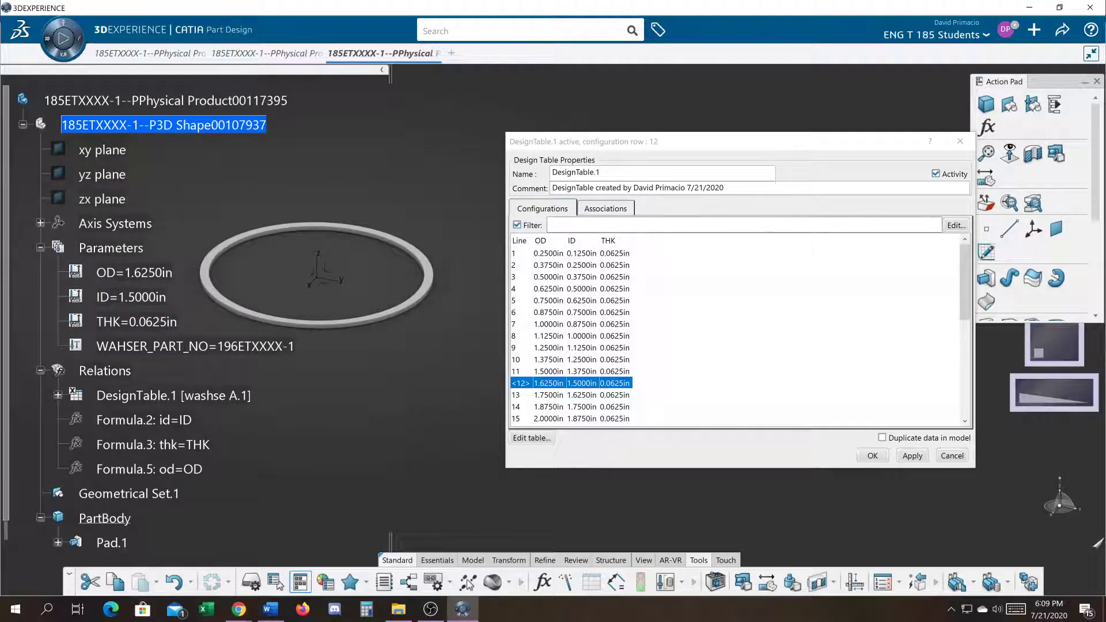
double_click(588, 256)
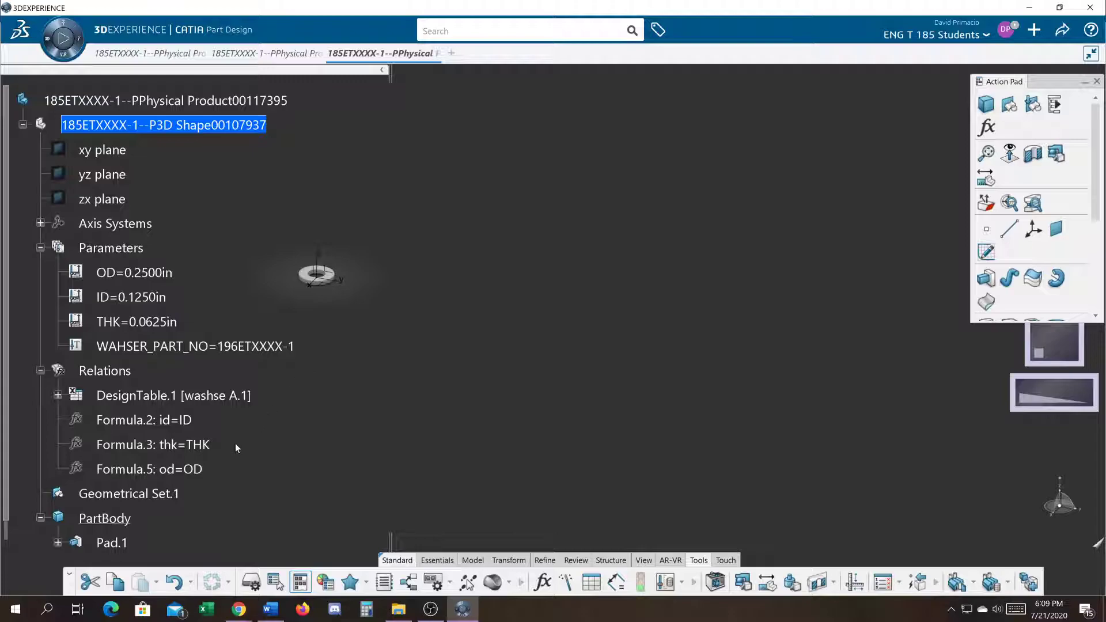
Step: Associate the renamed parameter WAHSER_PART_NO with the PART NO. column of DesignTable.1 and apply the change
double_click(190, 397)
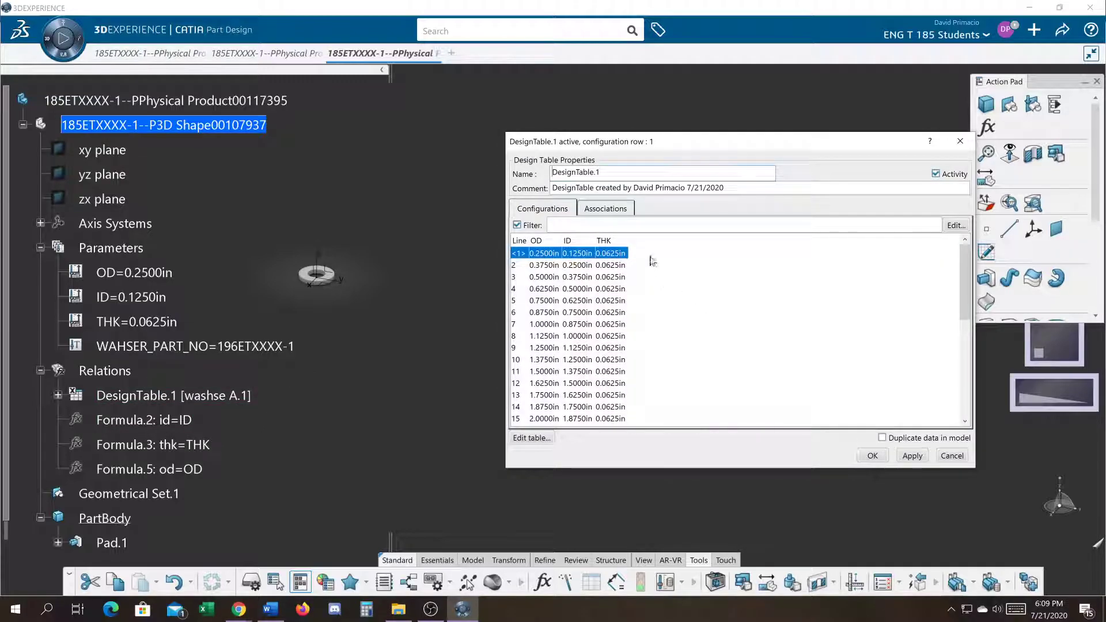
click(608, 209)
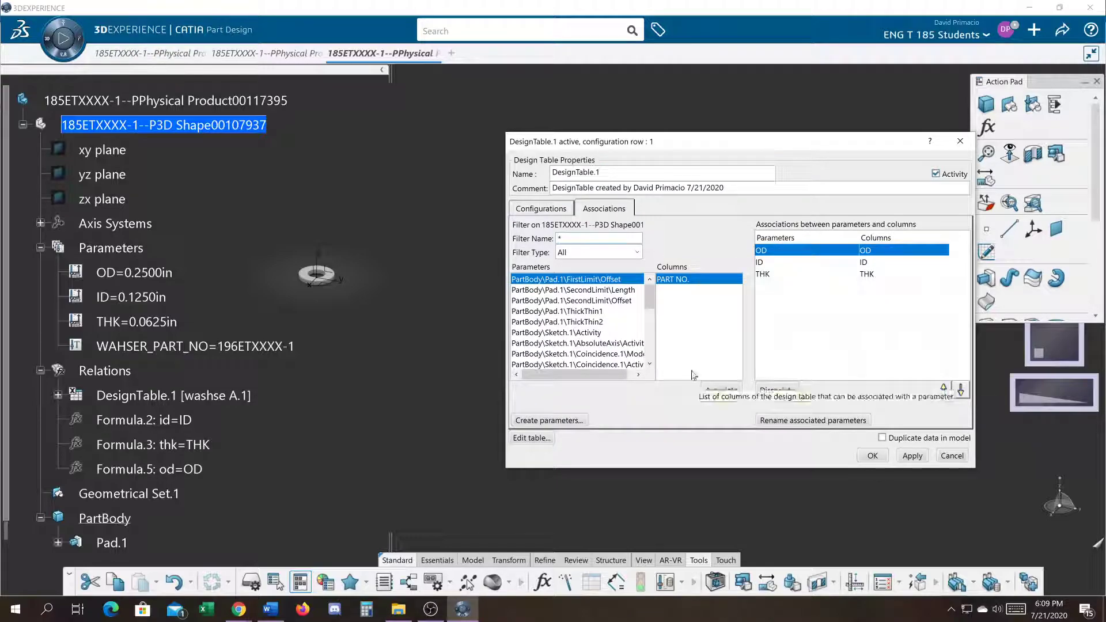
click(599, 252)
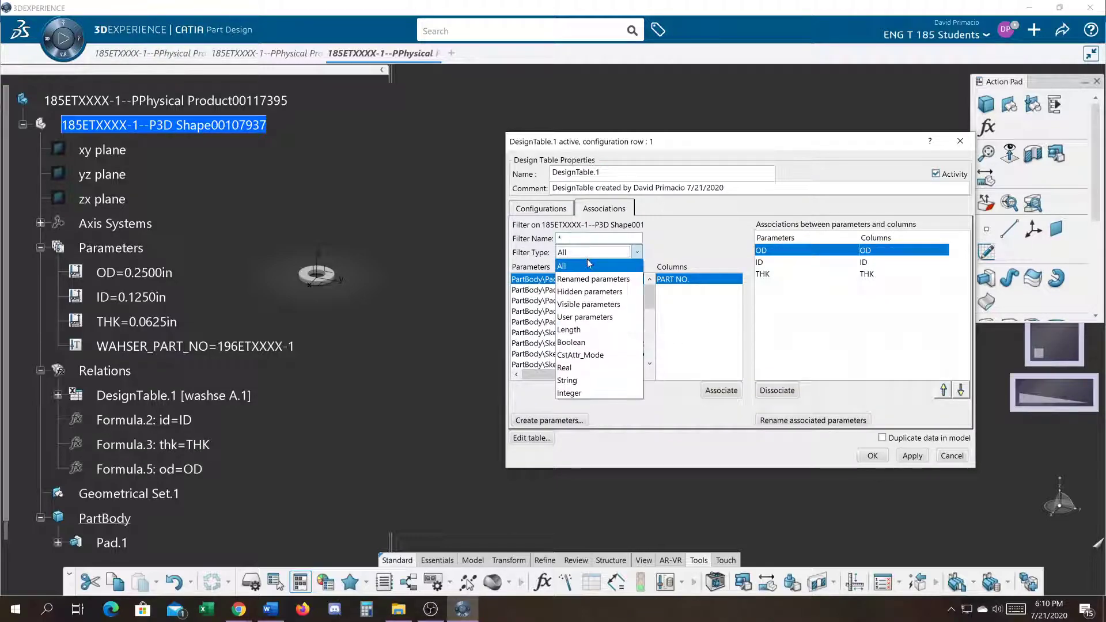
click(594, 279)
click(721, 390)
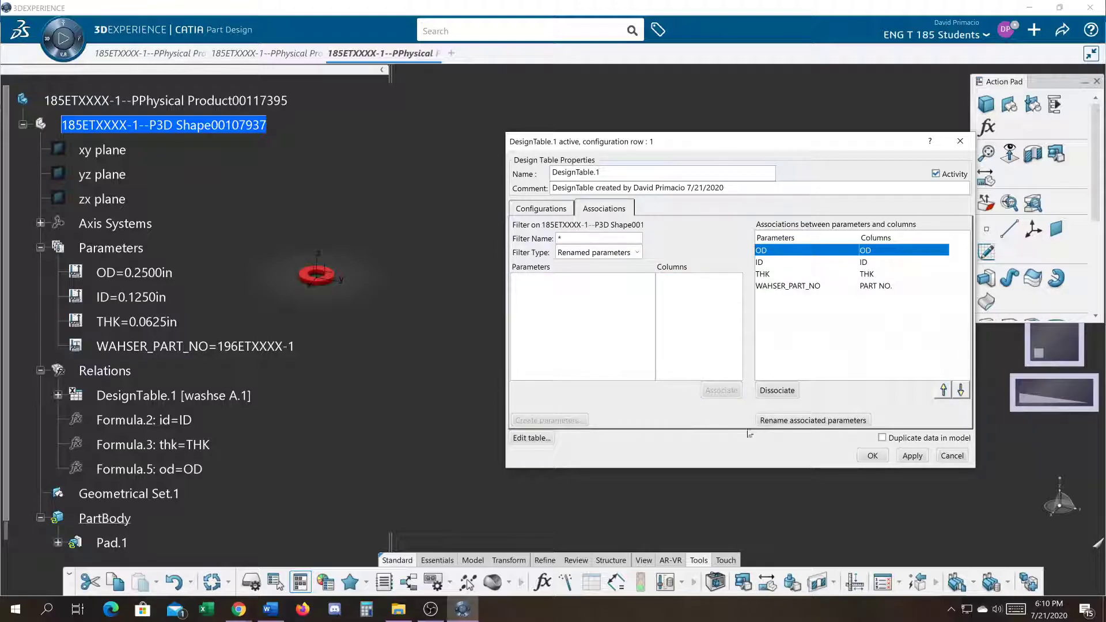
click(908, 456)
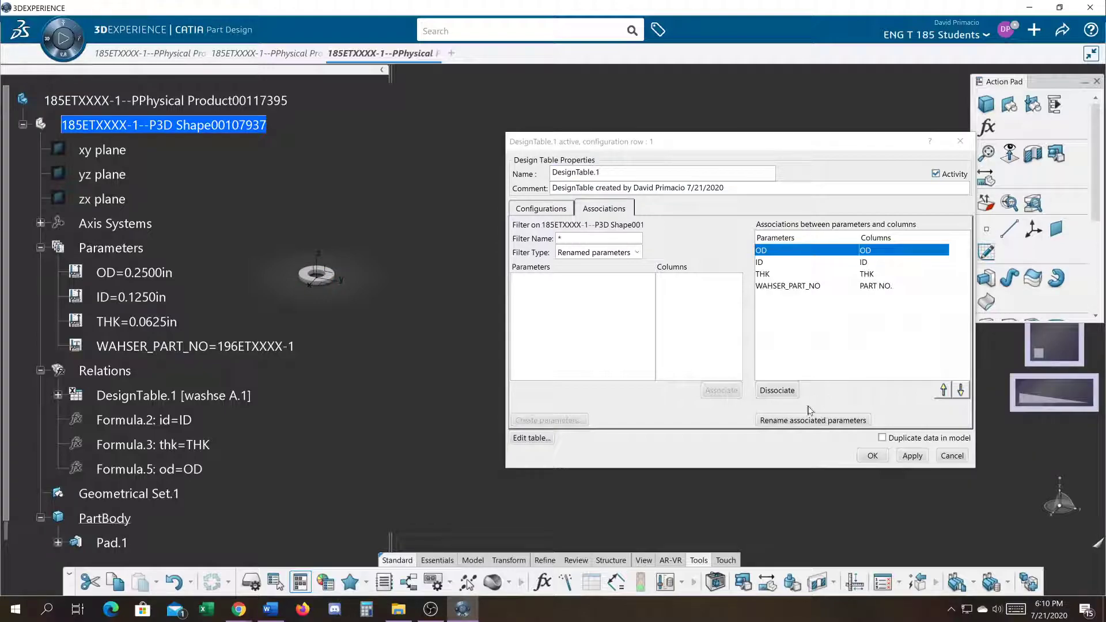
Step: Apply configuration rows 3, 10 and 12 of DesignTable.1 in turn to test the washer's sizes
click(541, 208)
click(569, 277)
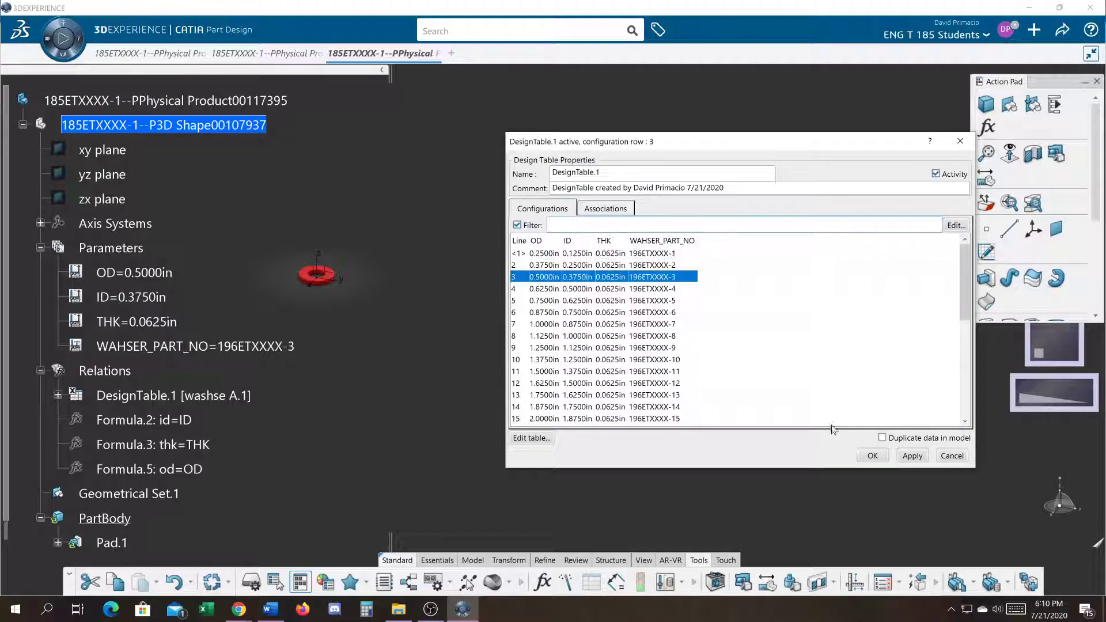
click(909, 456)
click(645, 360)
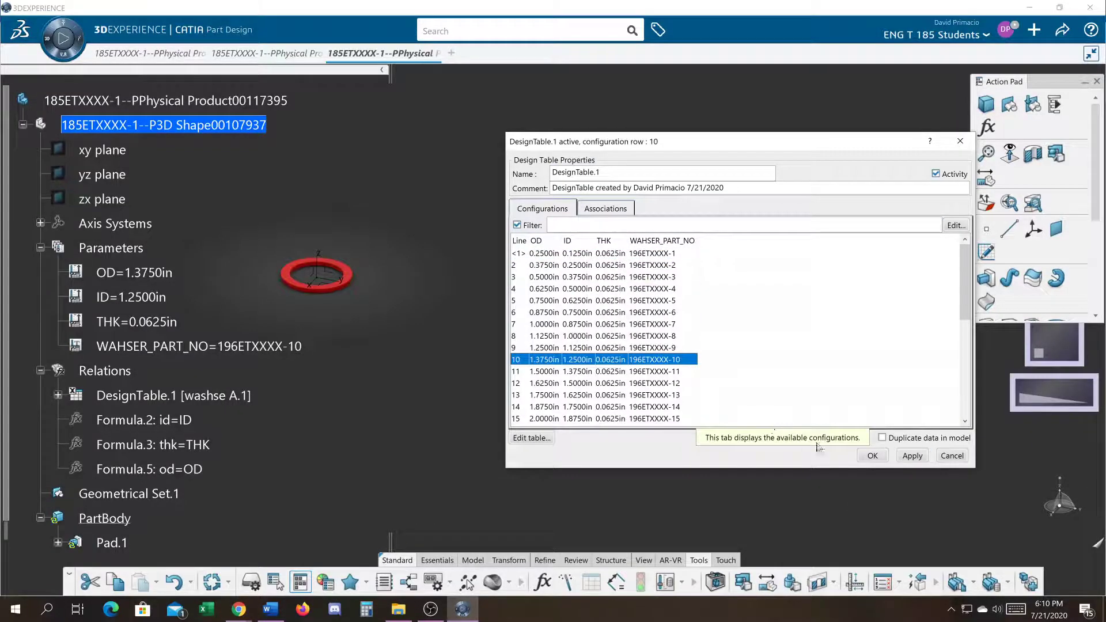
click(909, 456)
click(645, 383)
click(920, 459)
Step: Test the thicker washers by applying configuration rows 33 and 34 of DesignTable.1, both with THK 0.1250in
click(645, 395)
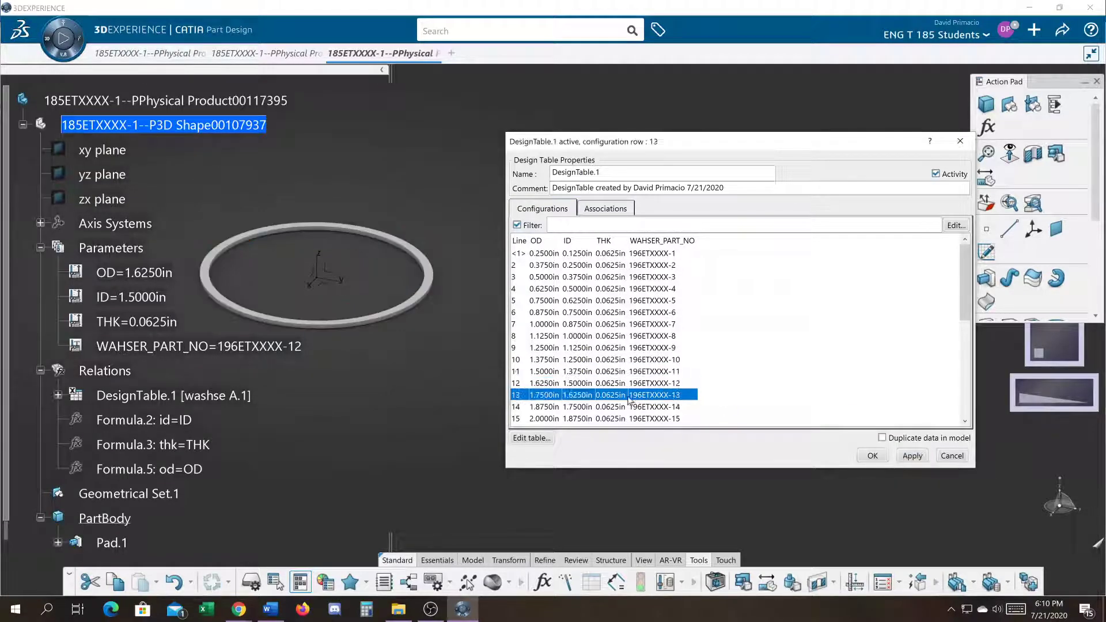
scroll(965, 409, down, 6)
scroll(965, 409, down, 1)
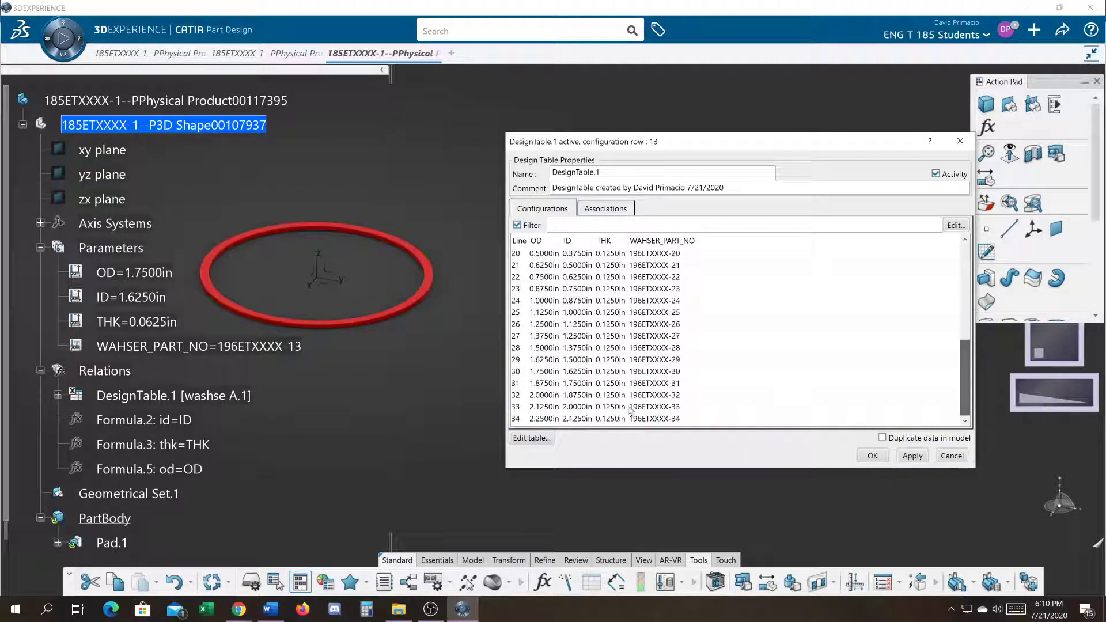
click(645, 407)
click(901, 458)
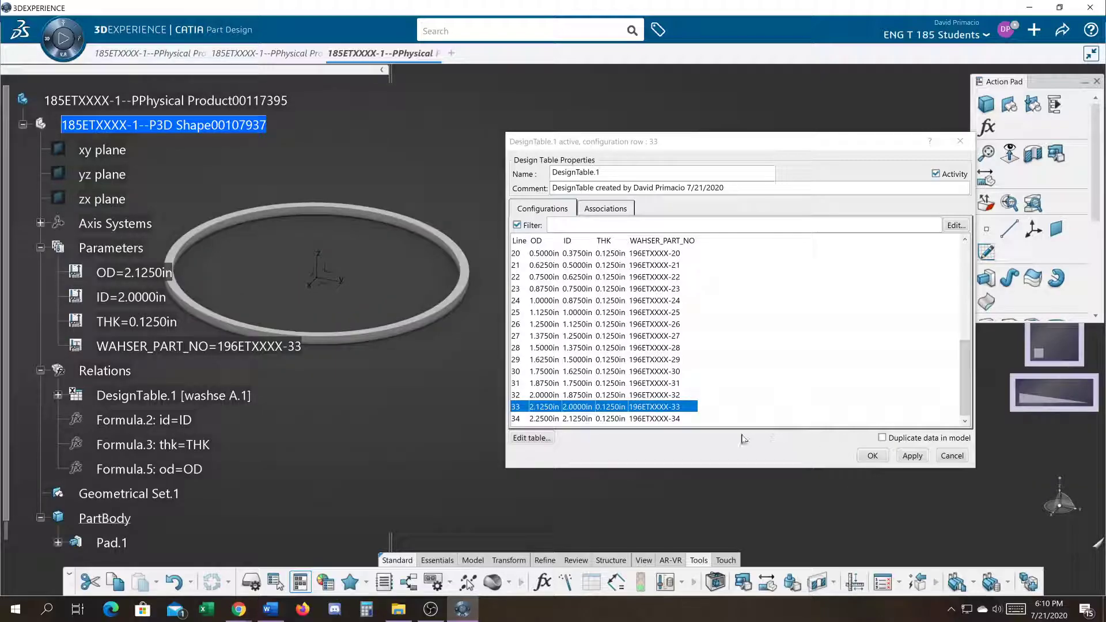
click(637, 419)
mouse_move(403, 241)
middle_down()
mouse_move(432, 232)
mouse_move(439, 279)
mouse_move(409, 248)
middle_up()
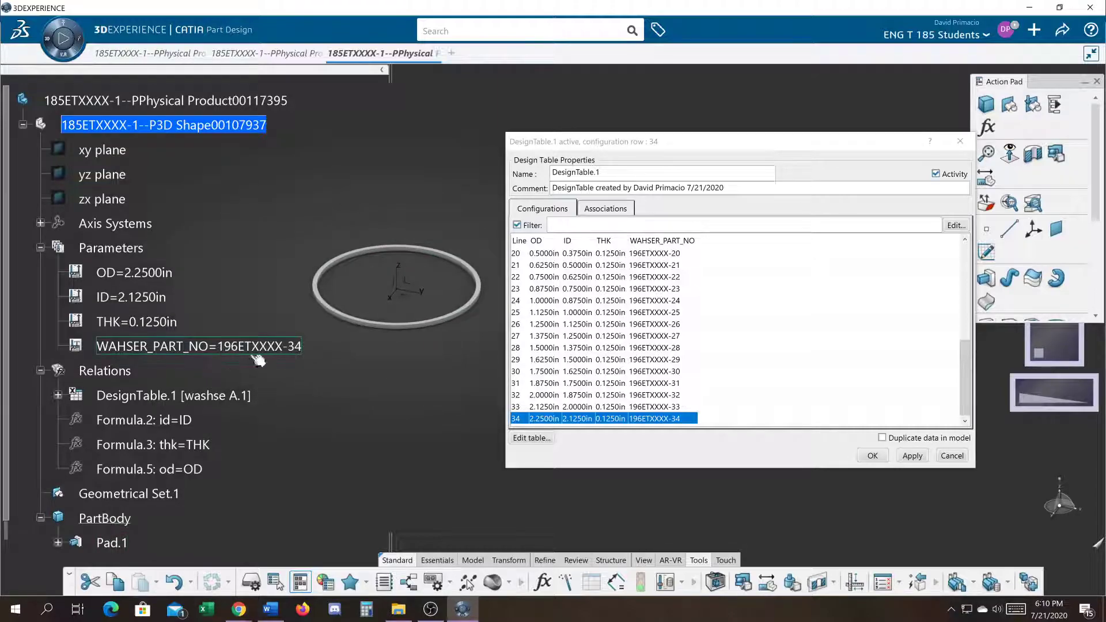
Step: Apply configuration row 21 with OD 0.6250in and THK 0.1250in, and select row 4 with THK 0.0625in
click(637, 265)
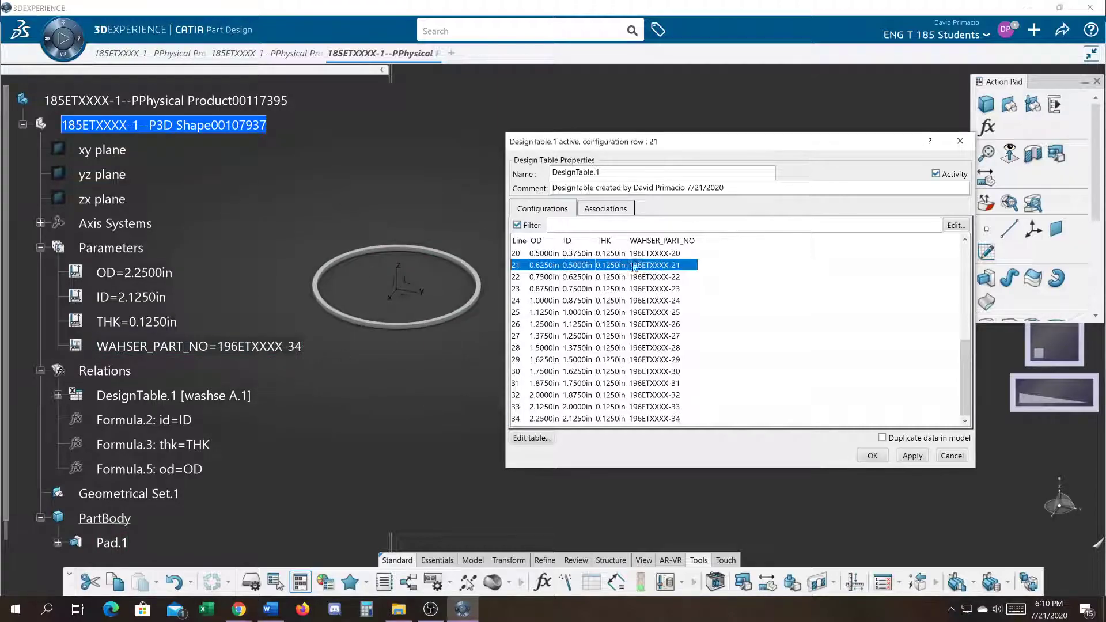
click(912, 456)
scroll(680, 313, up, 6)
click(659, 289)
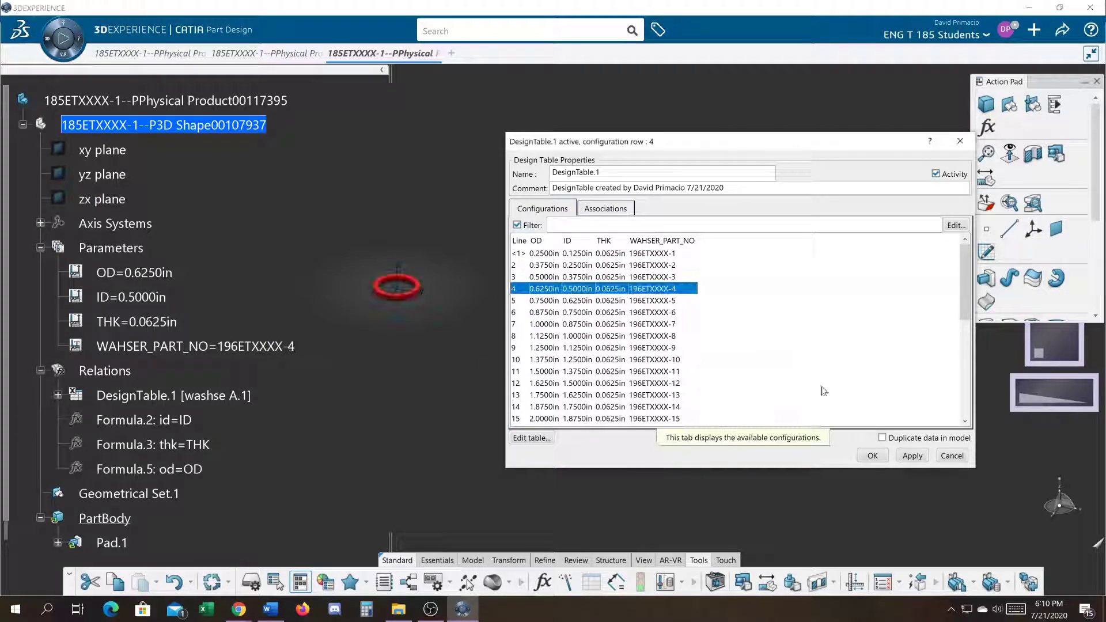
Step: Return the washer to configuration row 1, with OD 0.2500in, ID 0.1250in and THK 0.0625in
click(654, 256)
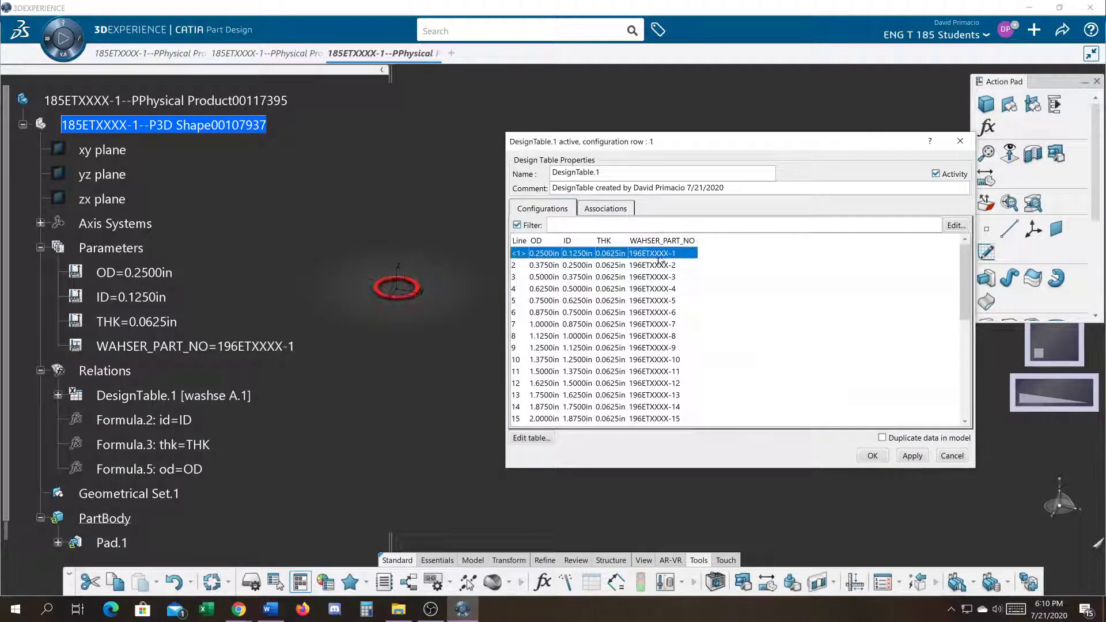
click(912, 456)
ctrl+middle_drag(416, 353, 420, 329)
middle_drag(483, 306, 573, 347)
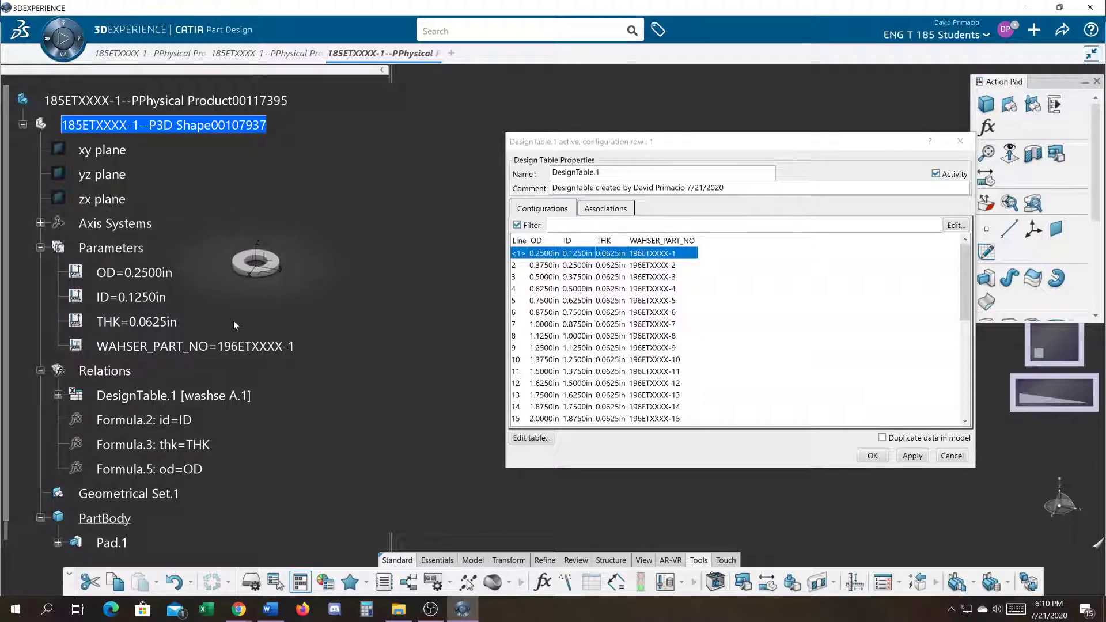
middle_drag(365, 327, 417, 342)
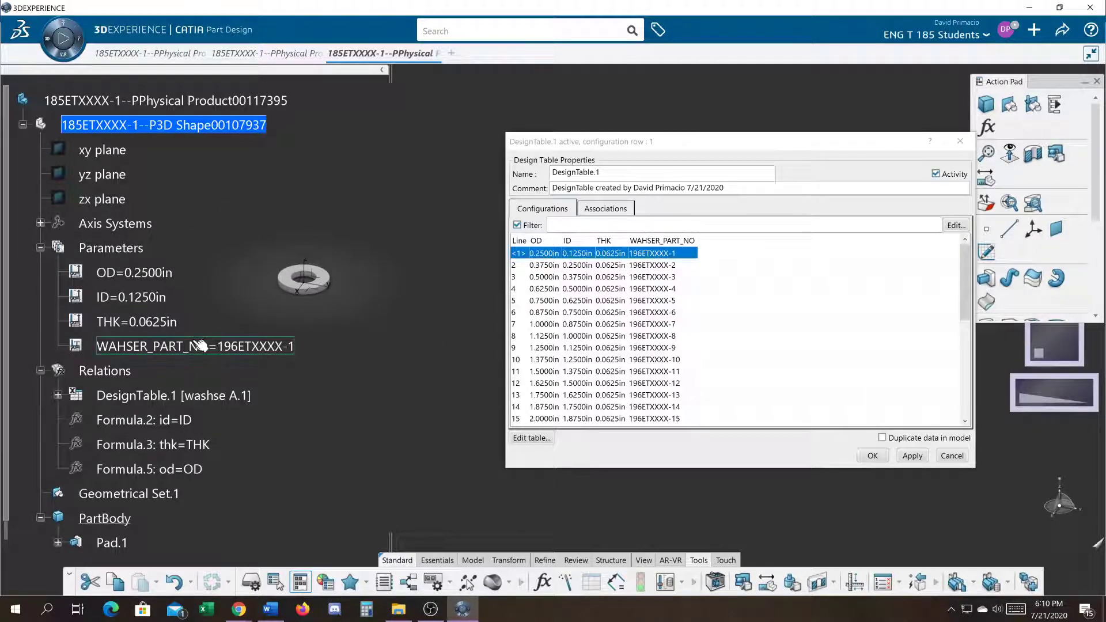
middle_drag(420, 347, 490, 335)
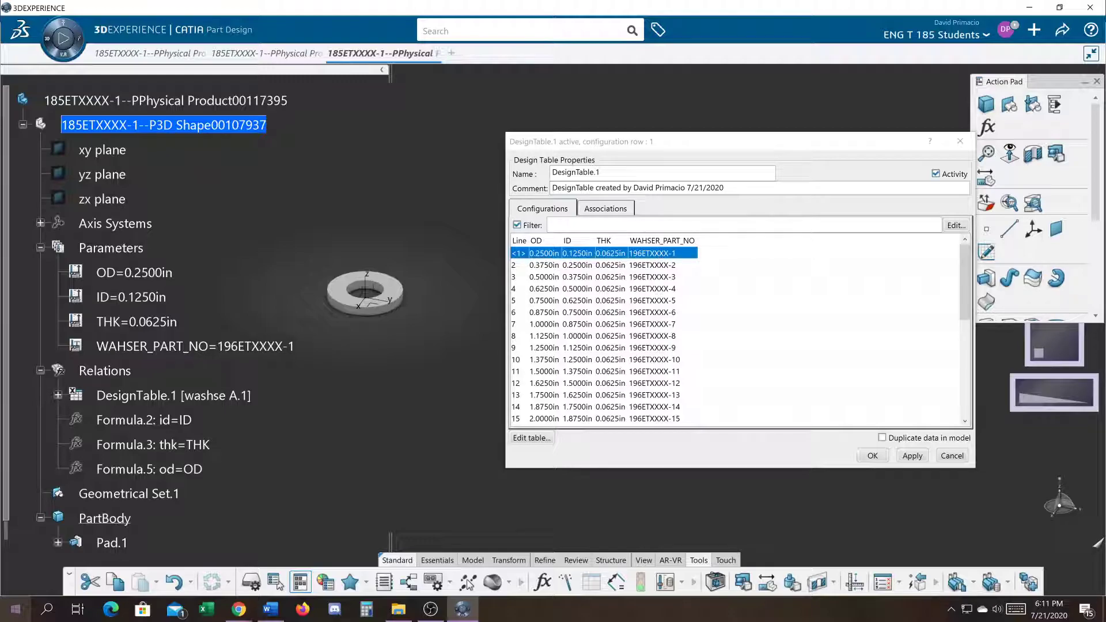
ctrl+middle_drag(369, 416, 370, 386)
middle_drag(431, 336, 475, 340)
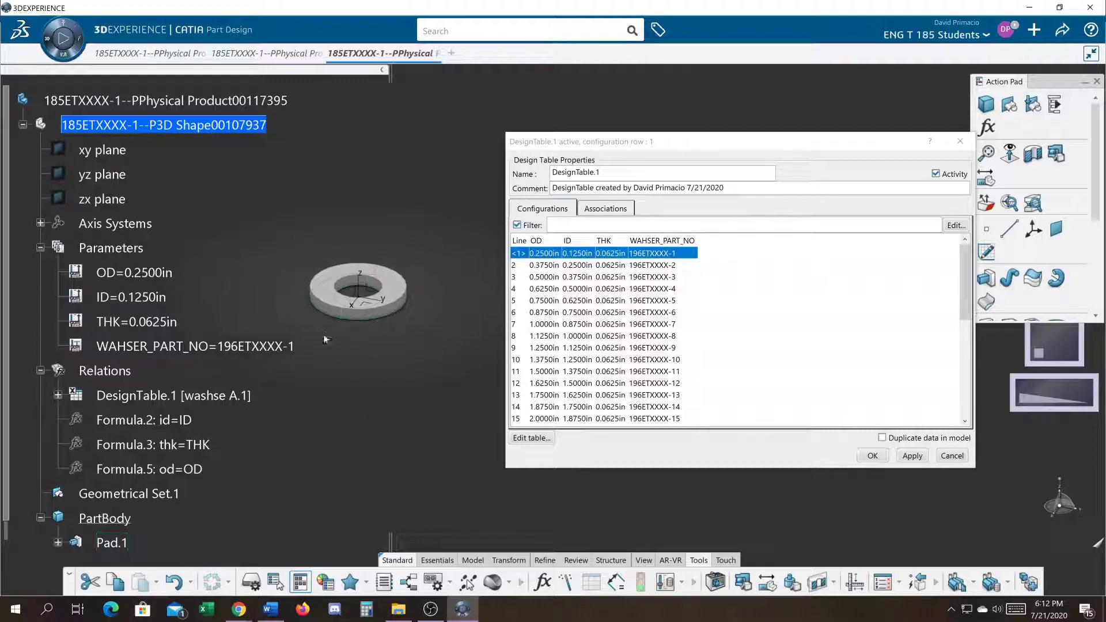
Step: Test the washer again with configuration rows 4 and 9, with OD 0.6250in and 1.2500in
click(610, 289)
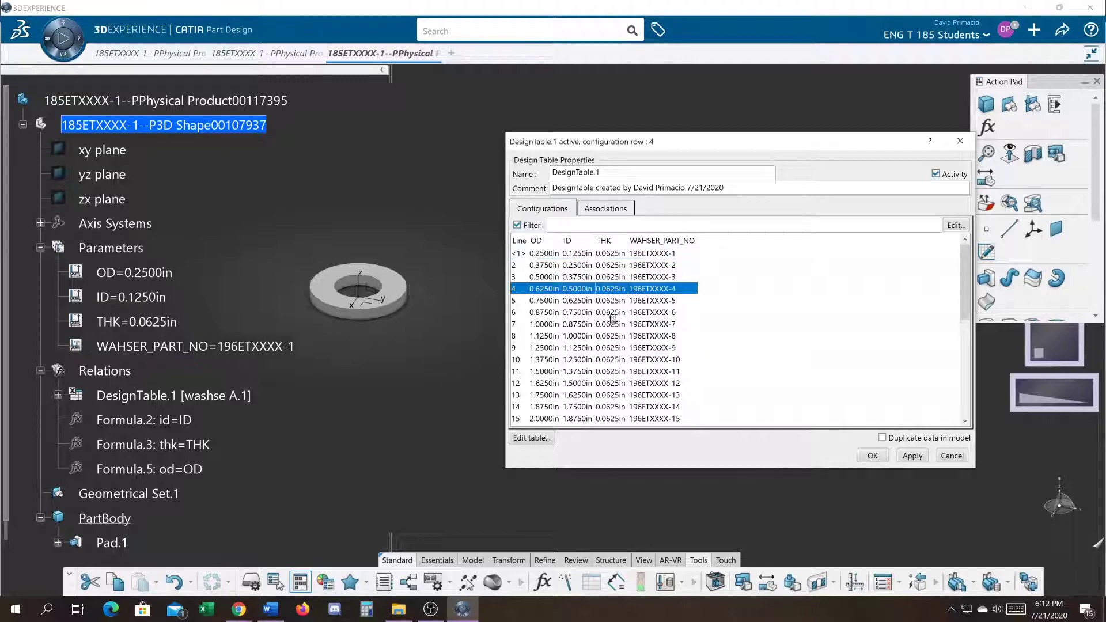
click(915, 457)
click(579, 347)
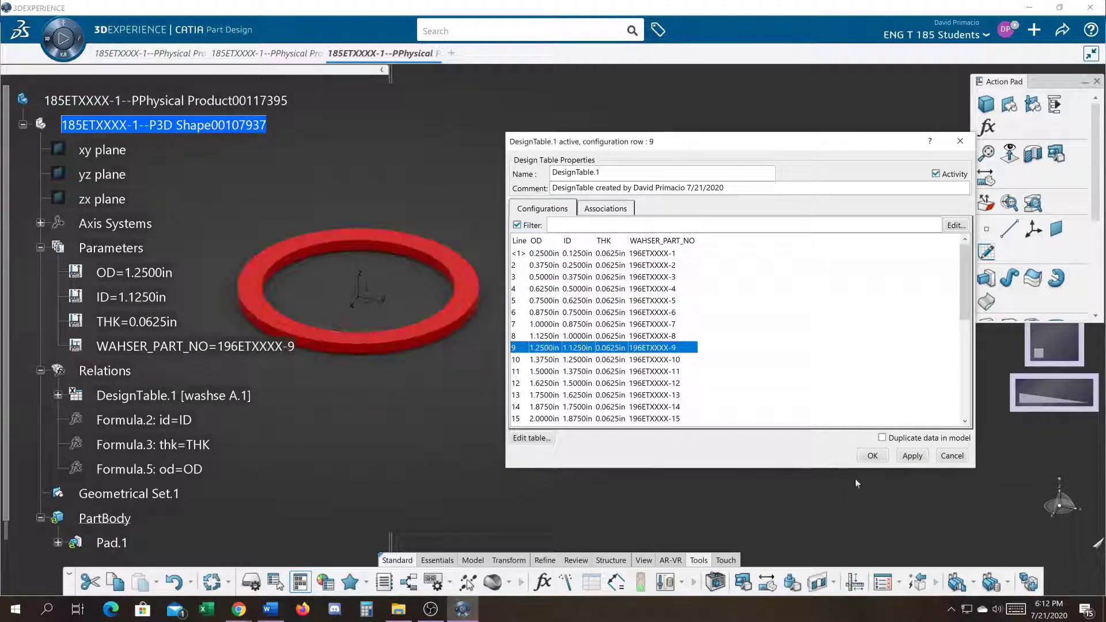
click(910, 457)
Step: Reapply configuration row 1 of DesignTable.1 to set the washer to part number 196ETXXXX-1
click(611, 253)
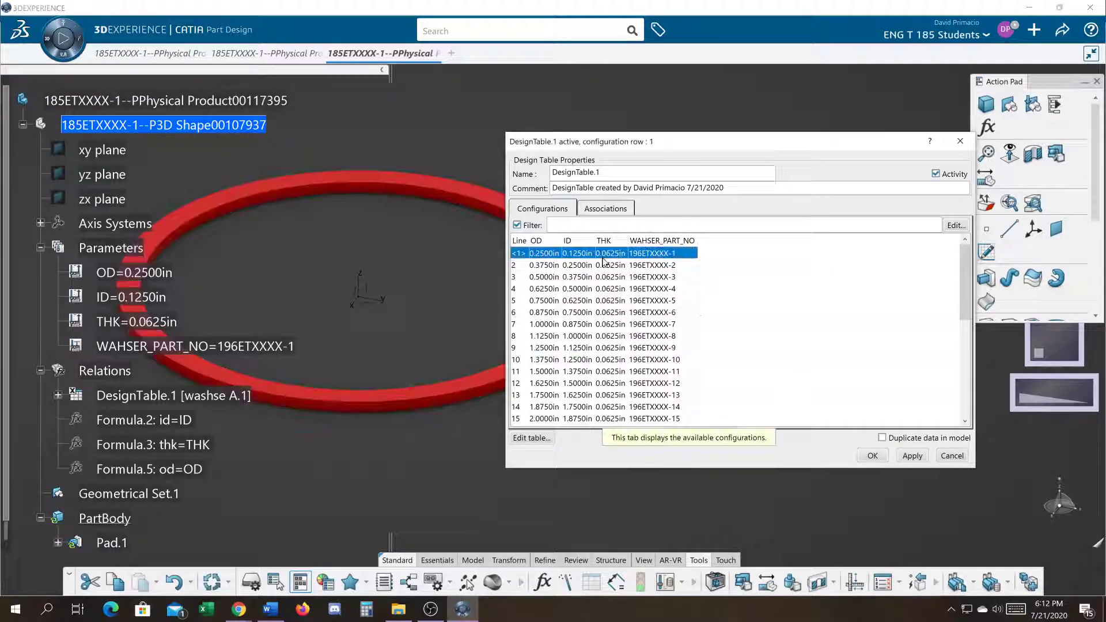
click(909, 456)
middle_drag(402, 383, 429, 388)
scroll(381, 374, up, 1)
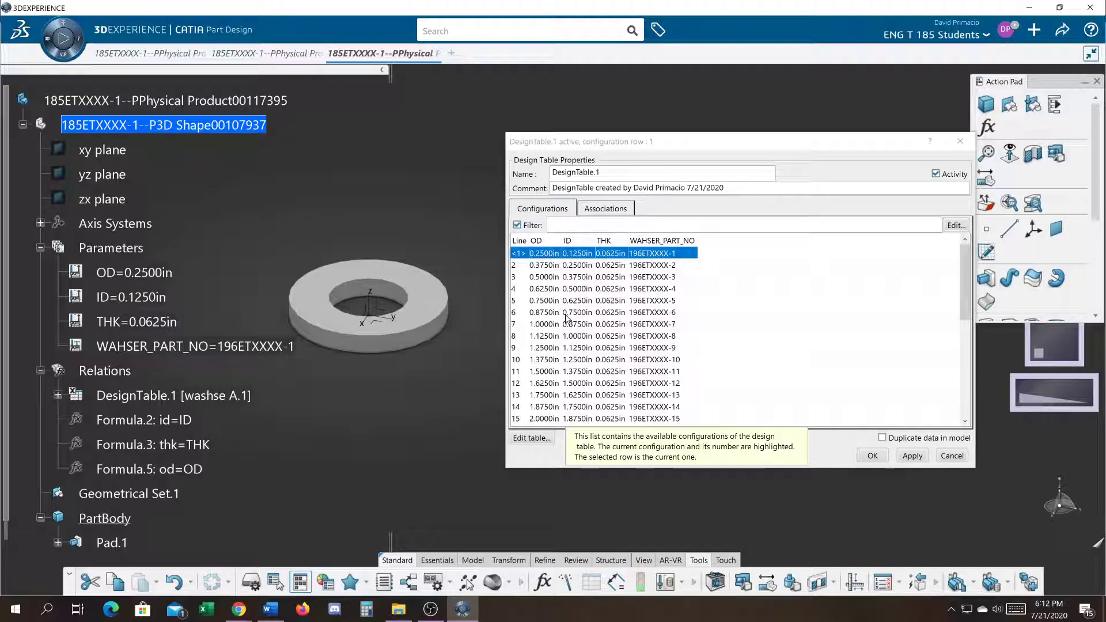
click(430, 610)
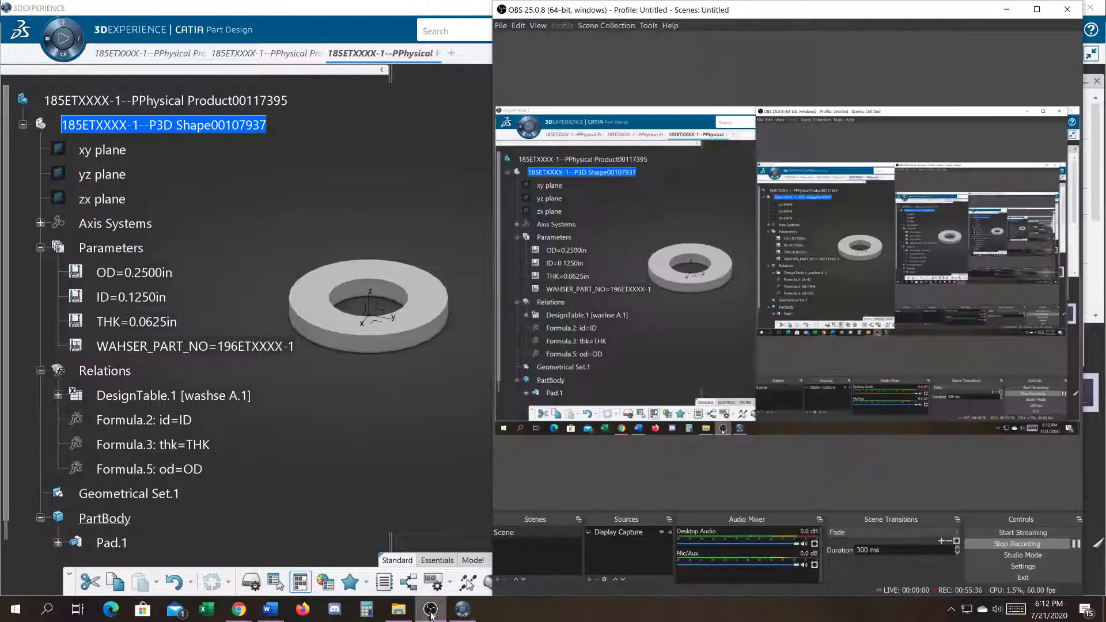